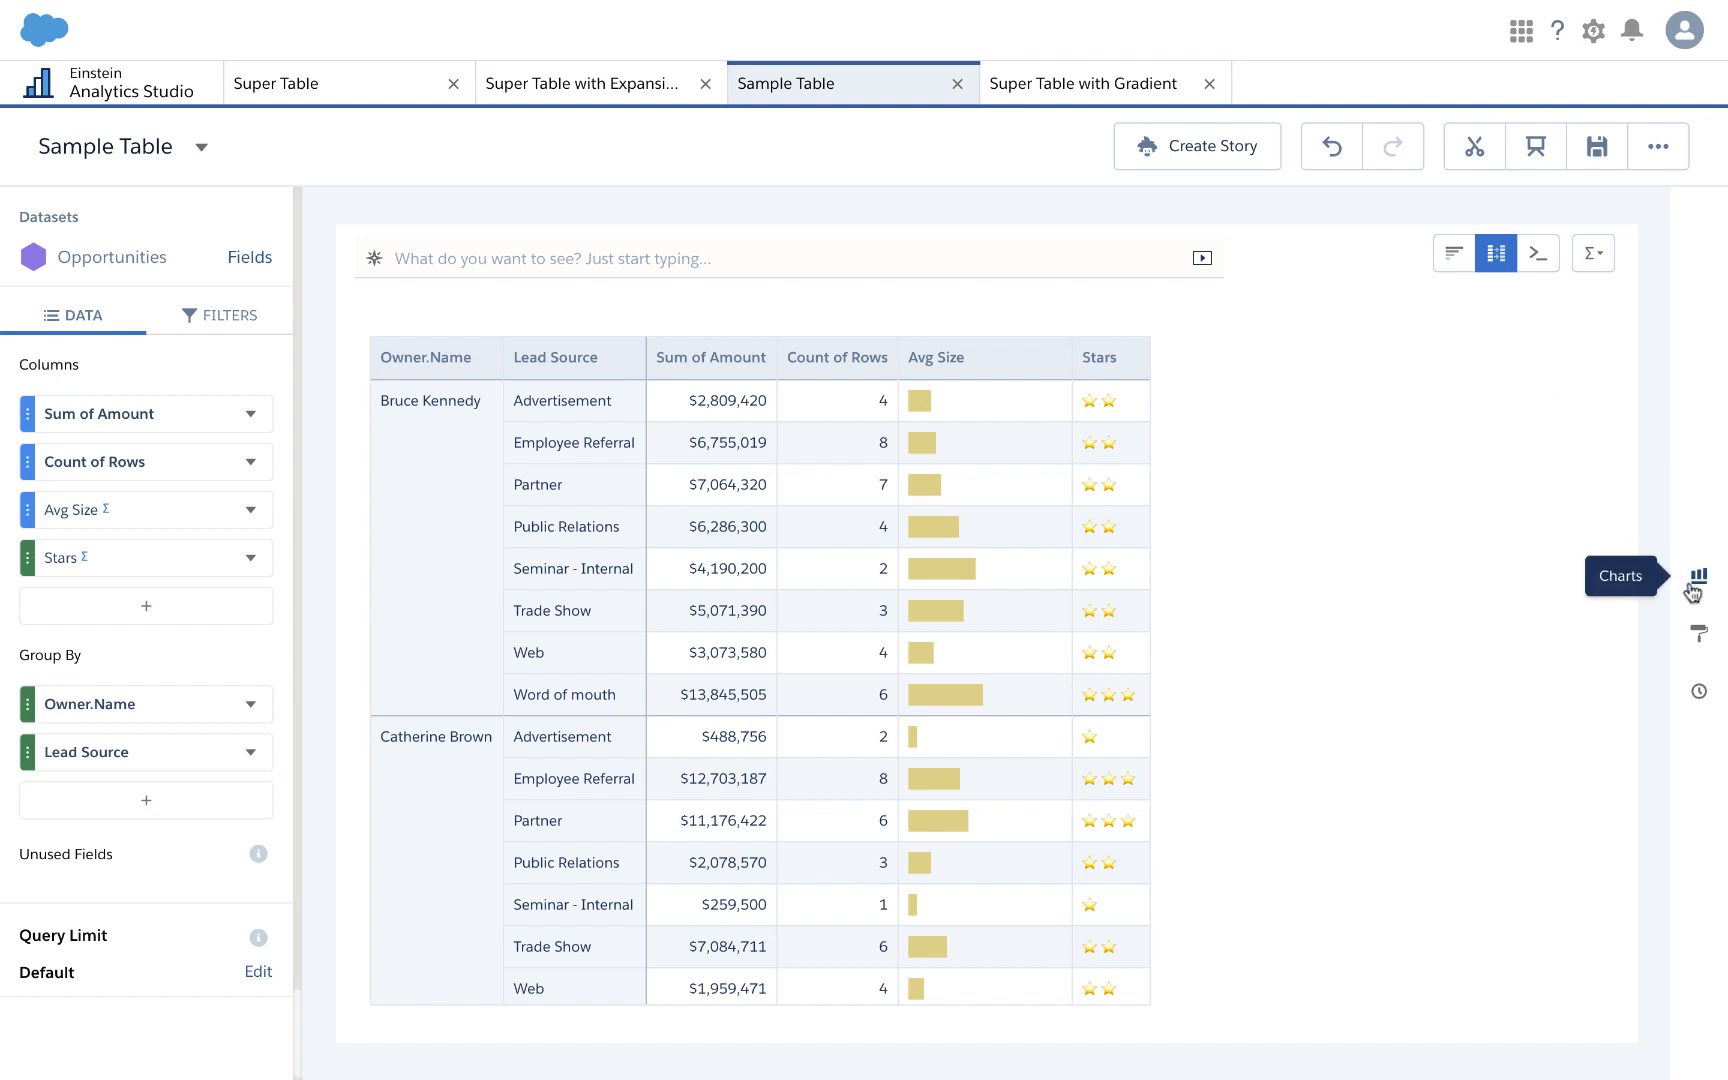
# Step: Apply the dark navy theme to the Sample Table through its Formatting settings
pyautogui.click(1699, 633)
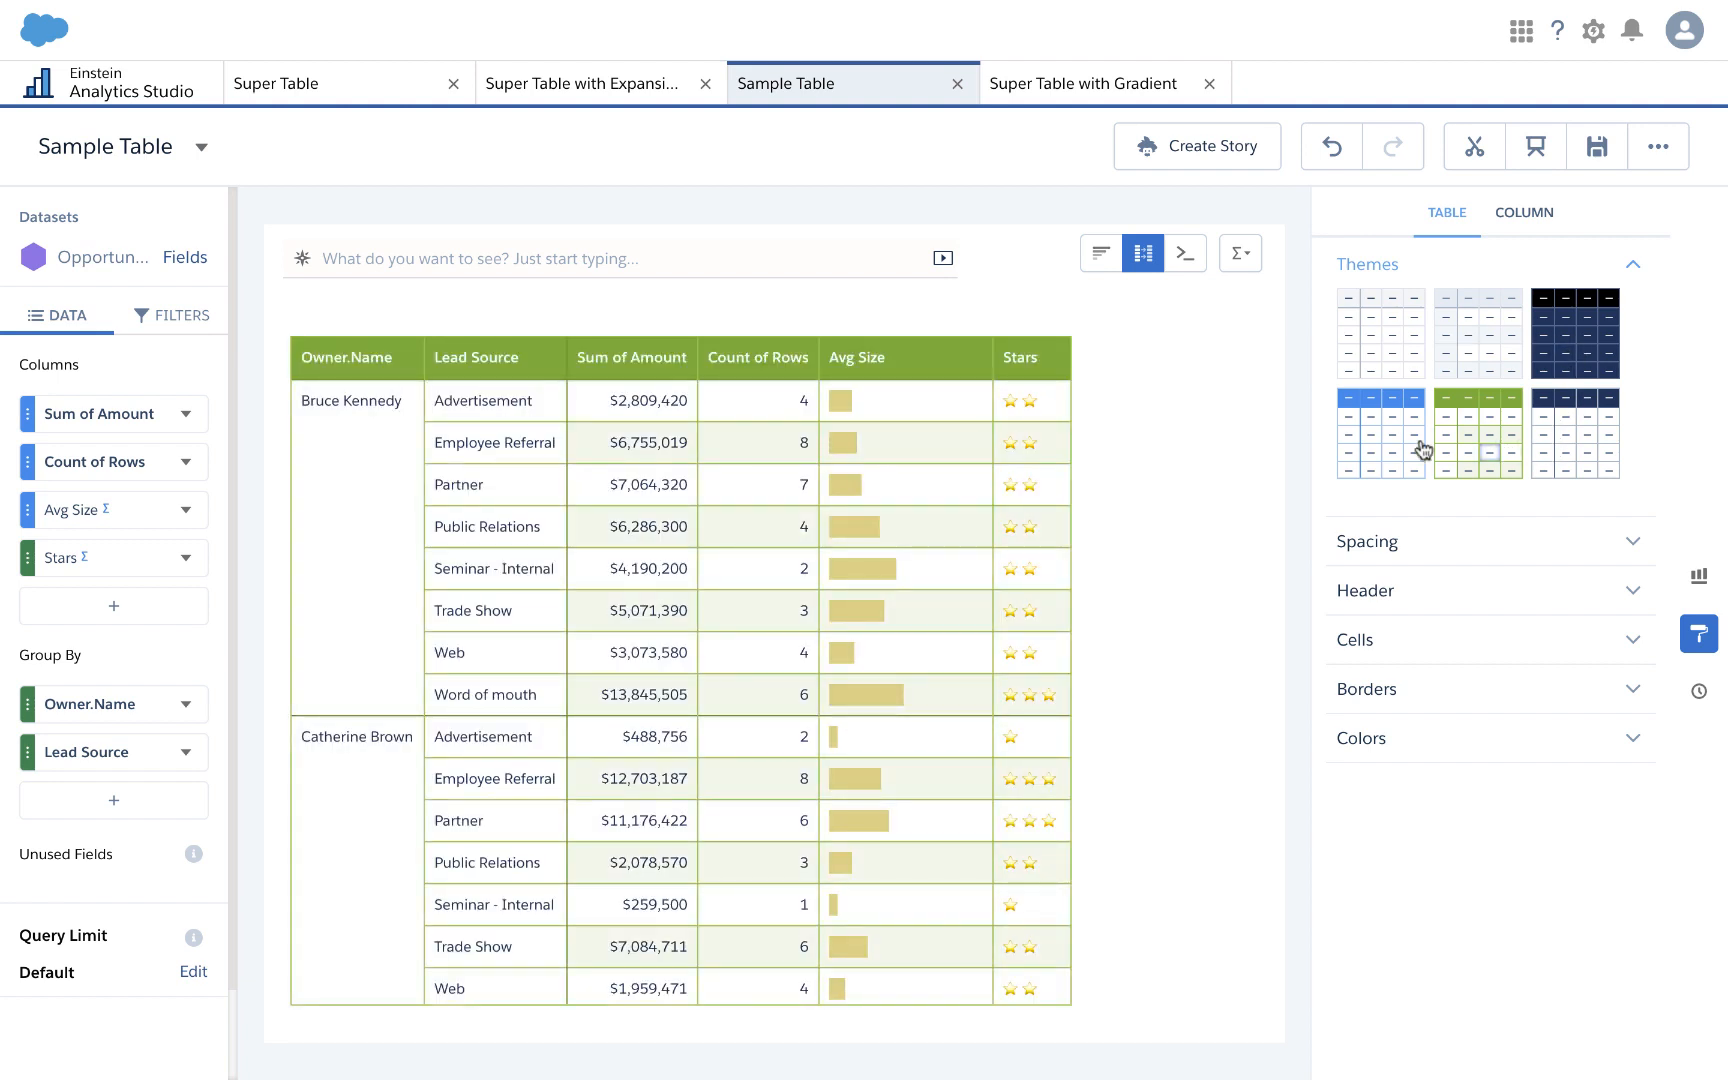
pyautogui.click(1582, 347)
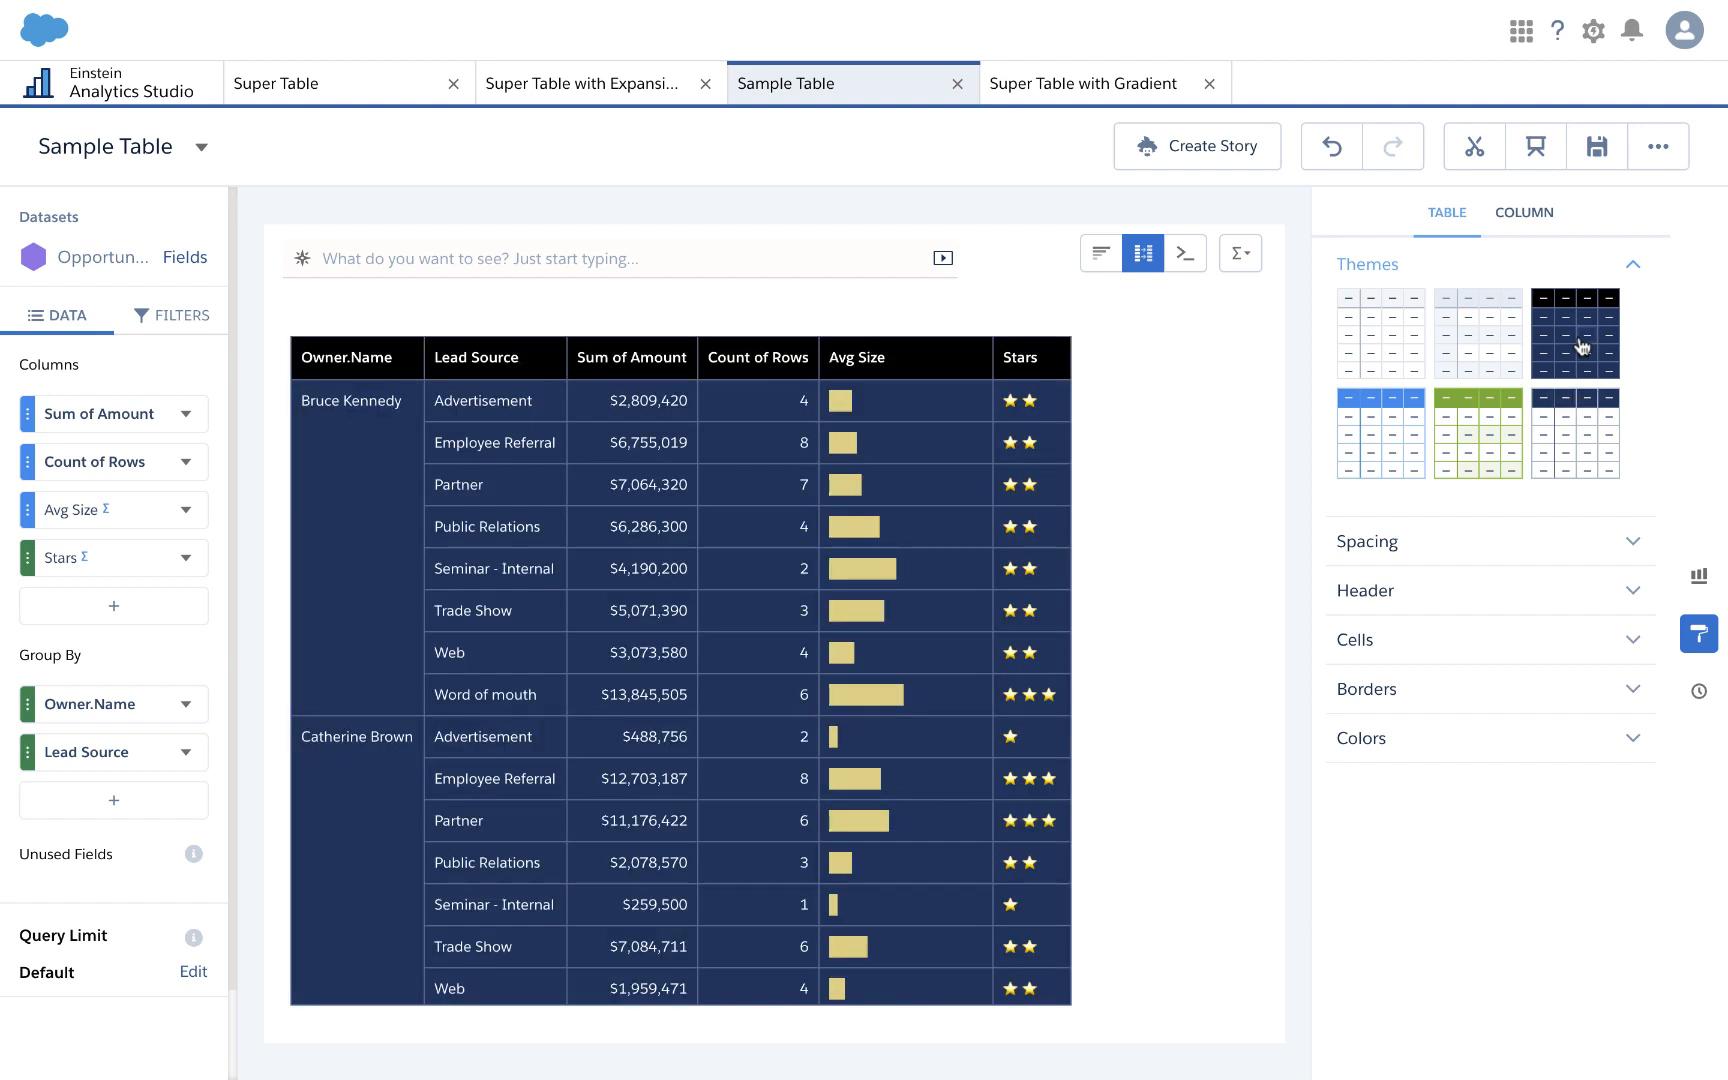
pyautogui.click(1711, 642)
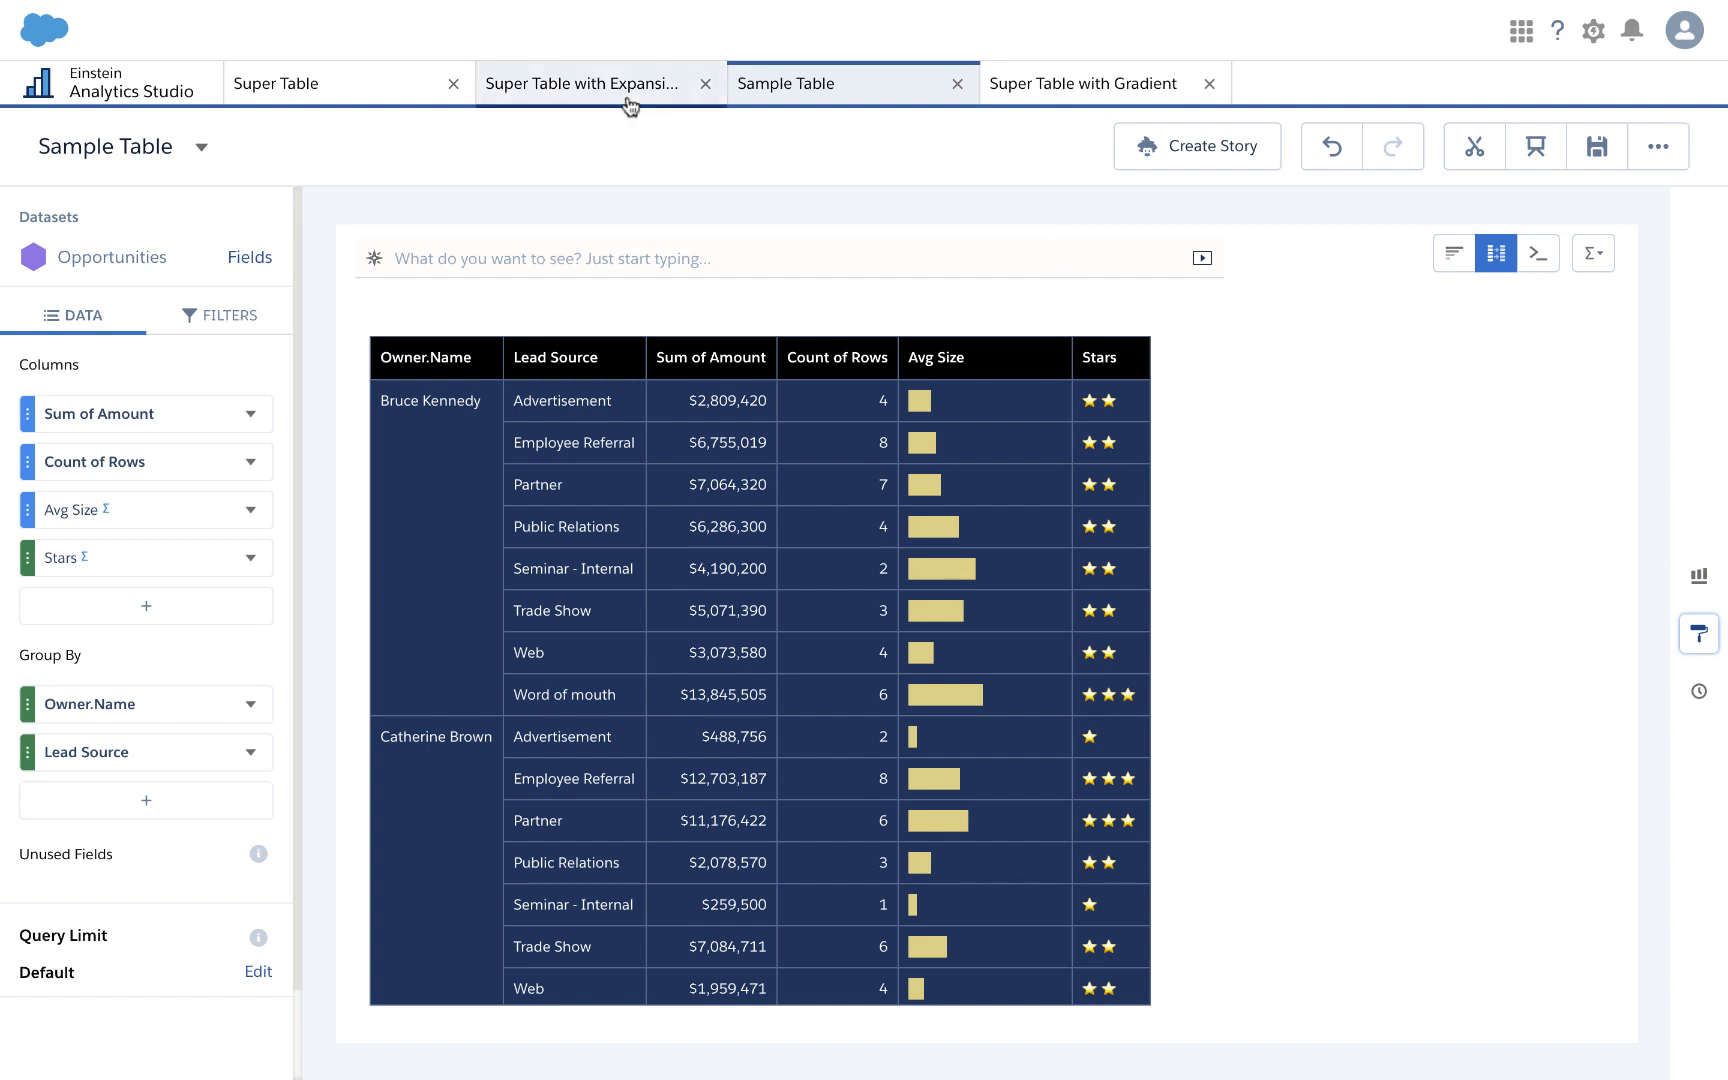
# Step: Switch the Super Table dashboard to its Default layout and preview it as viewers see it
pyautogui.click(353, 92)
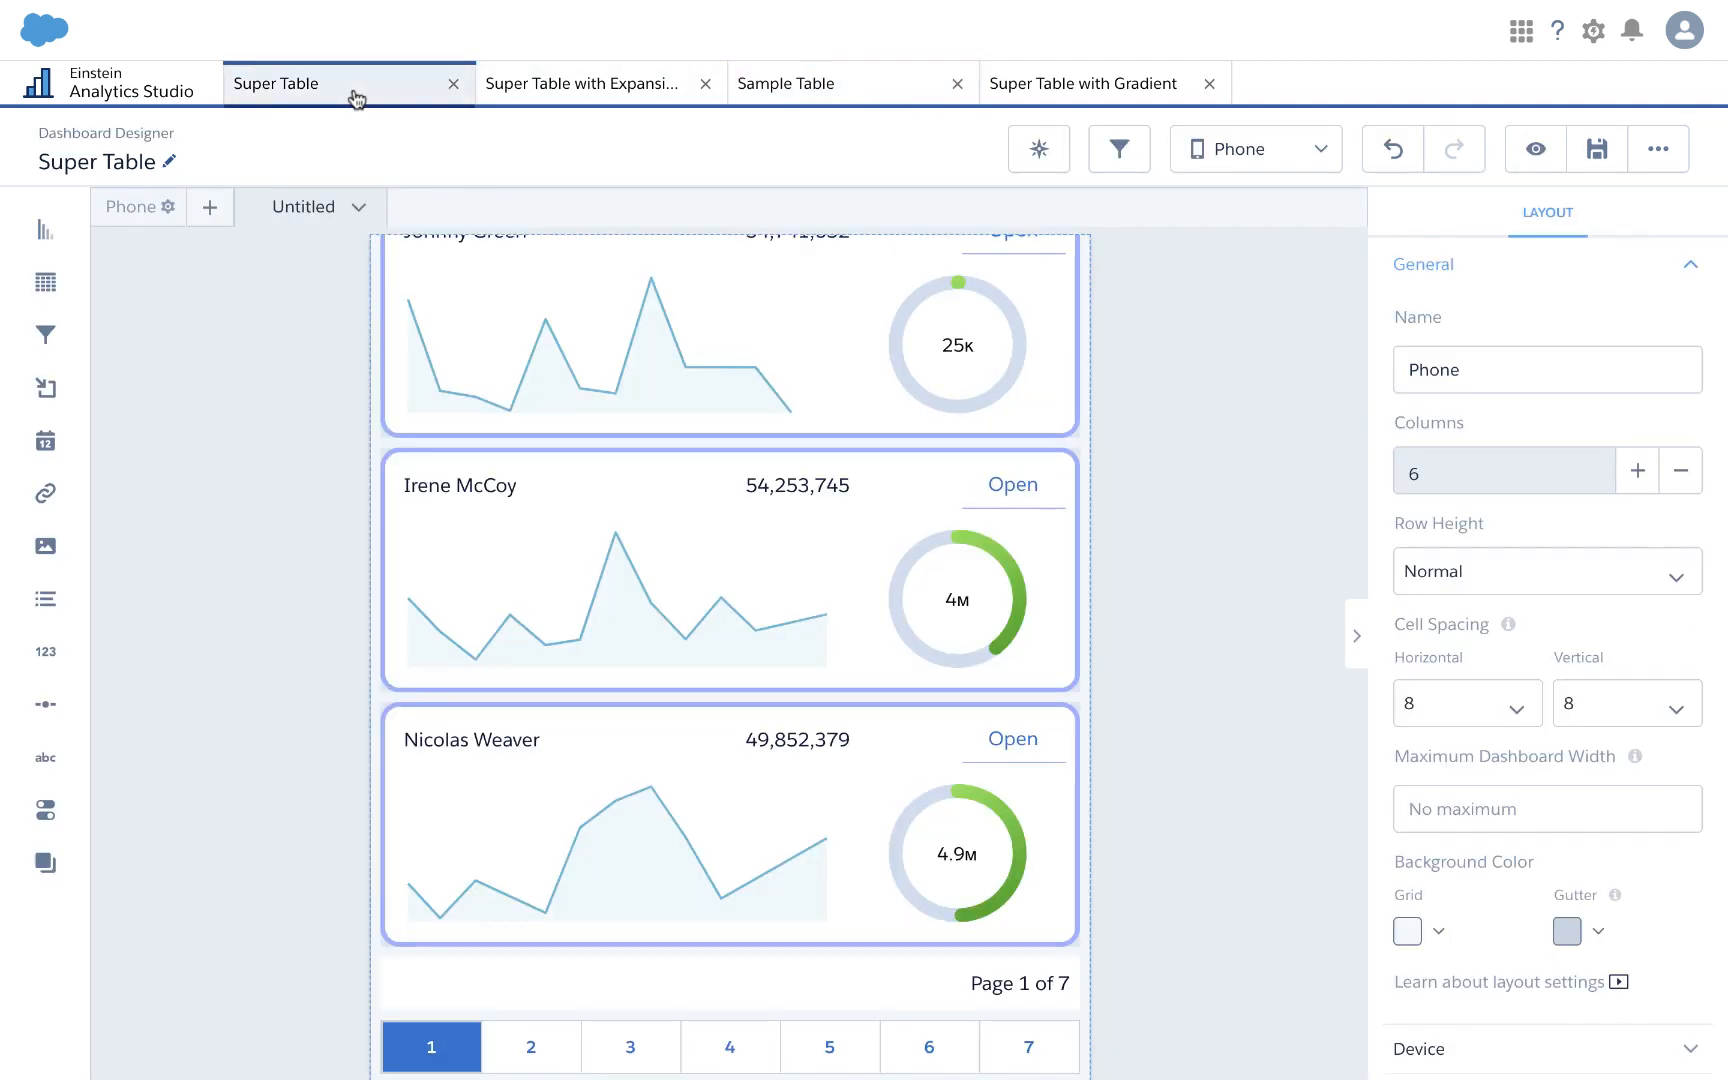
pyautogui.click(1240, 168)
pyautogui.click(1234, 245)
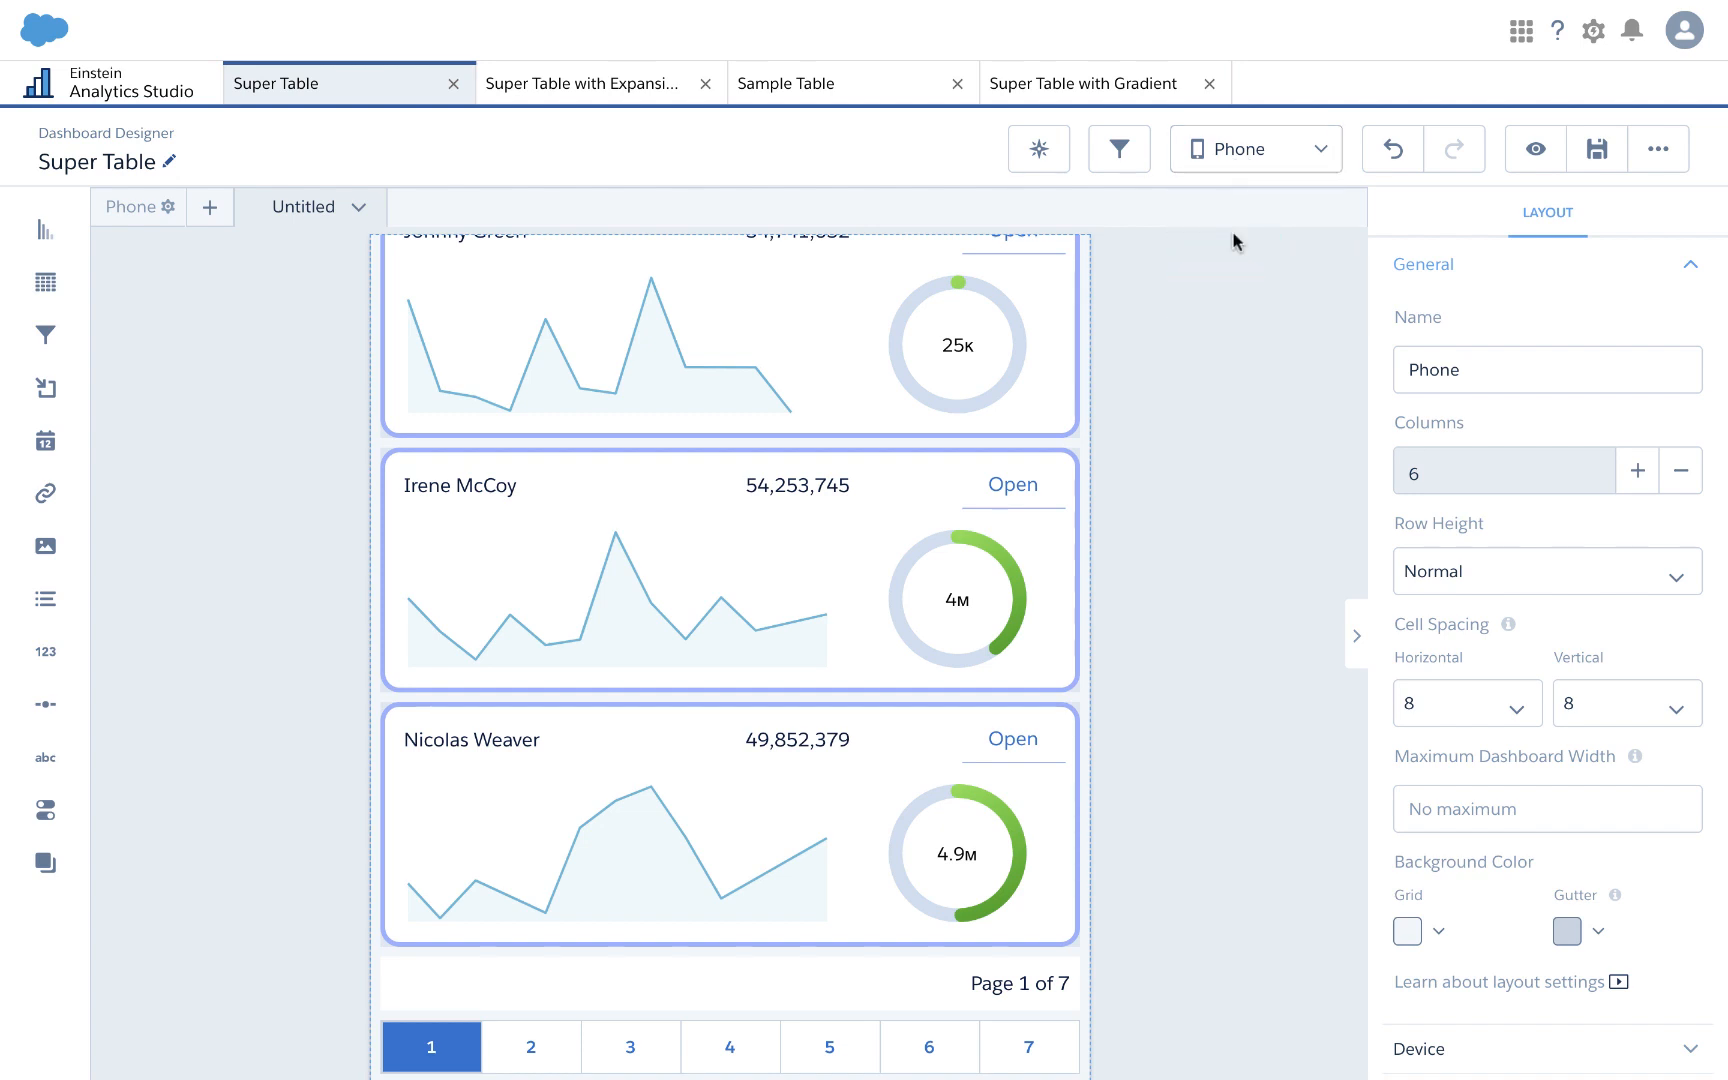
pyautogui.click(1238, 175)
pyautogui.click(1236, 214)
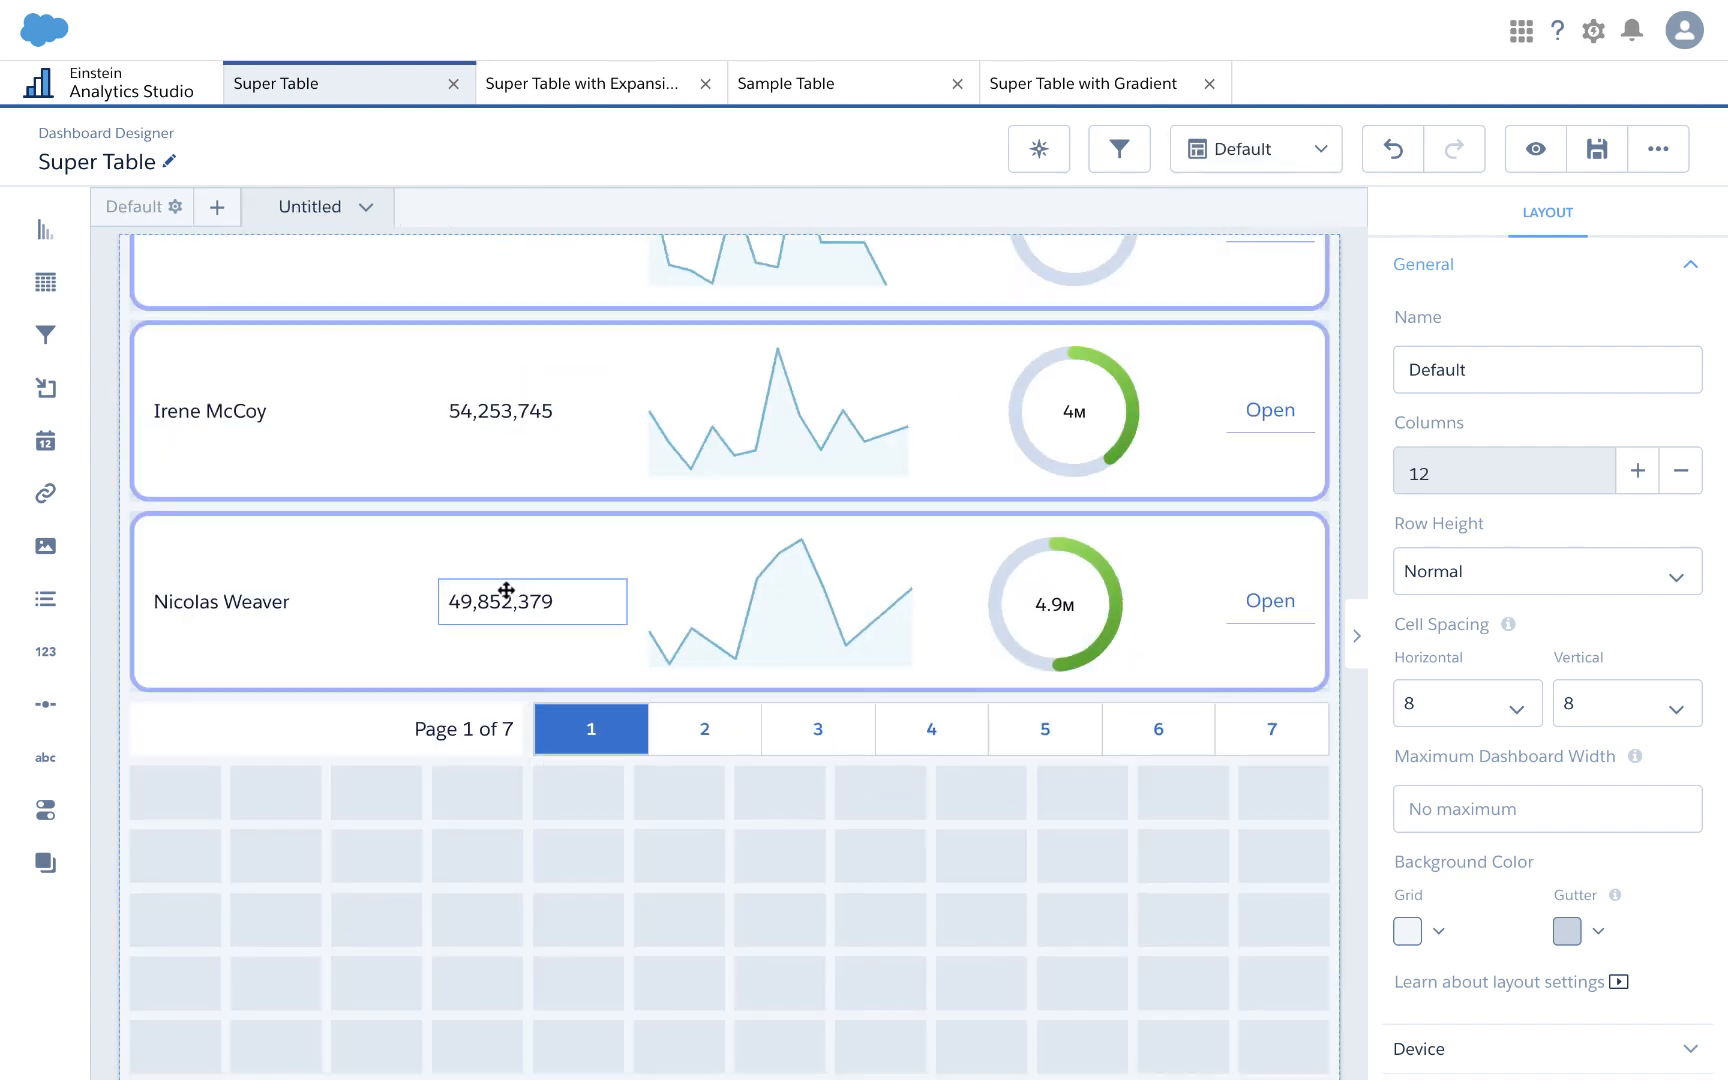
pyautogui.click(506, 590)
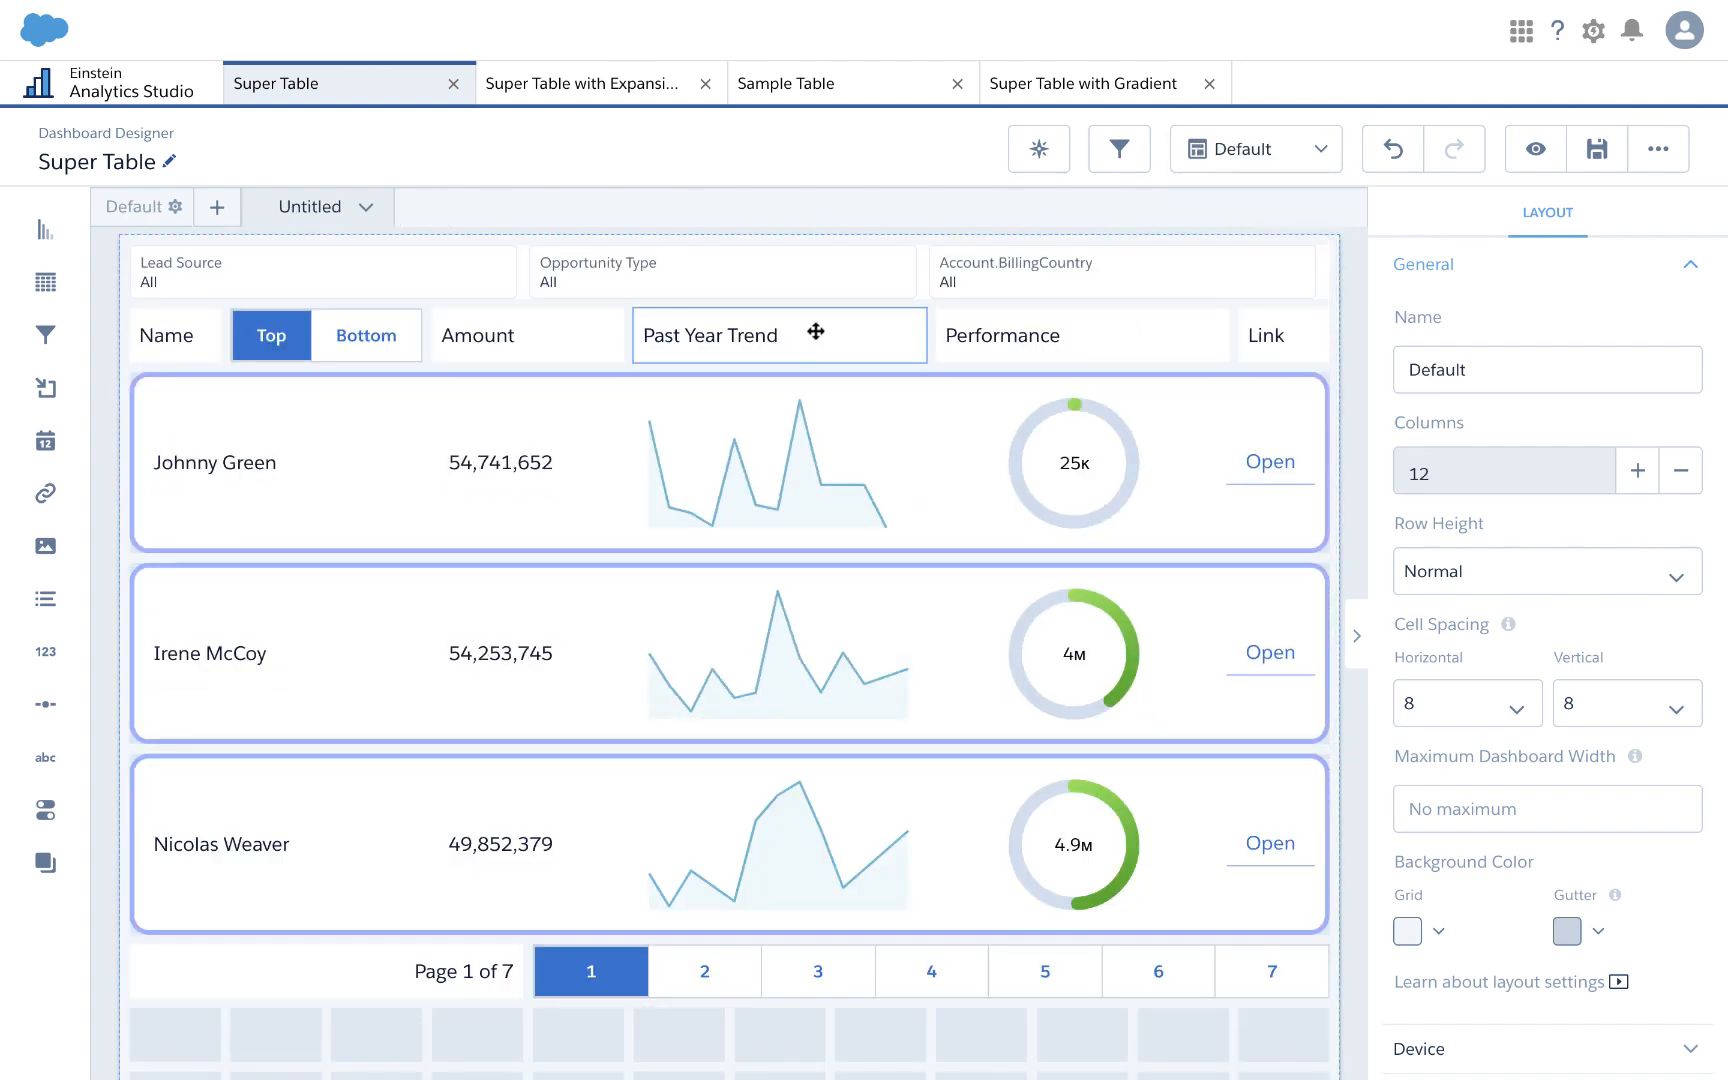
pyautogui.click(1536, 152)
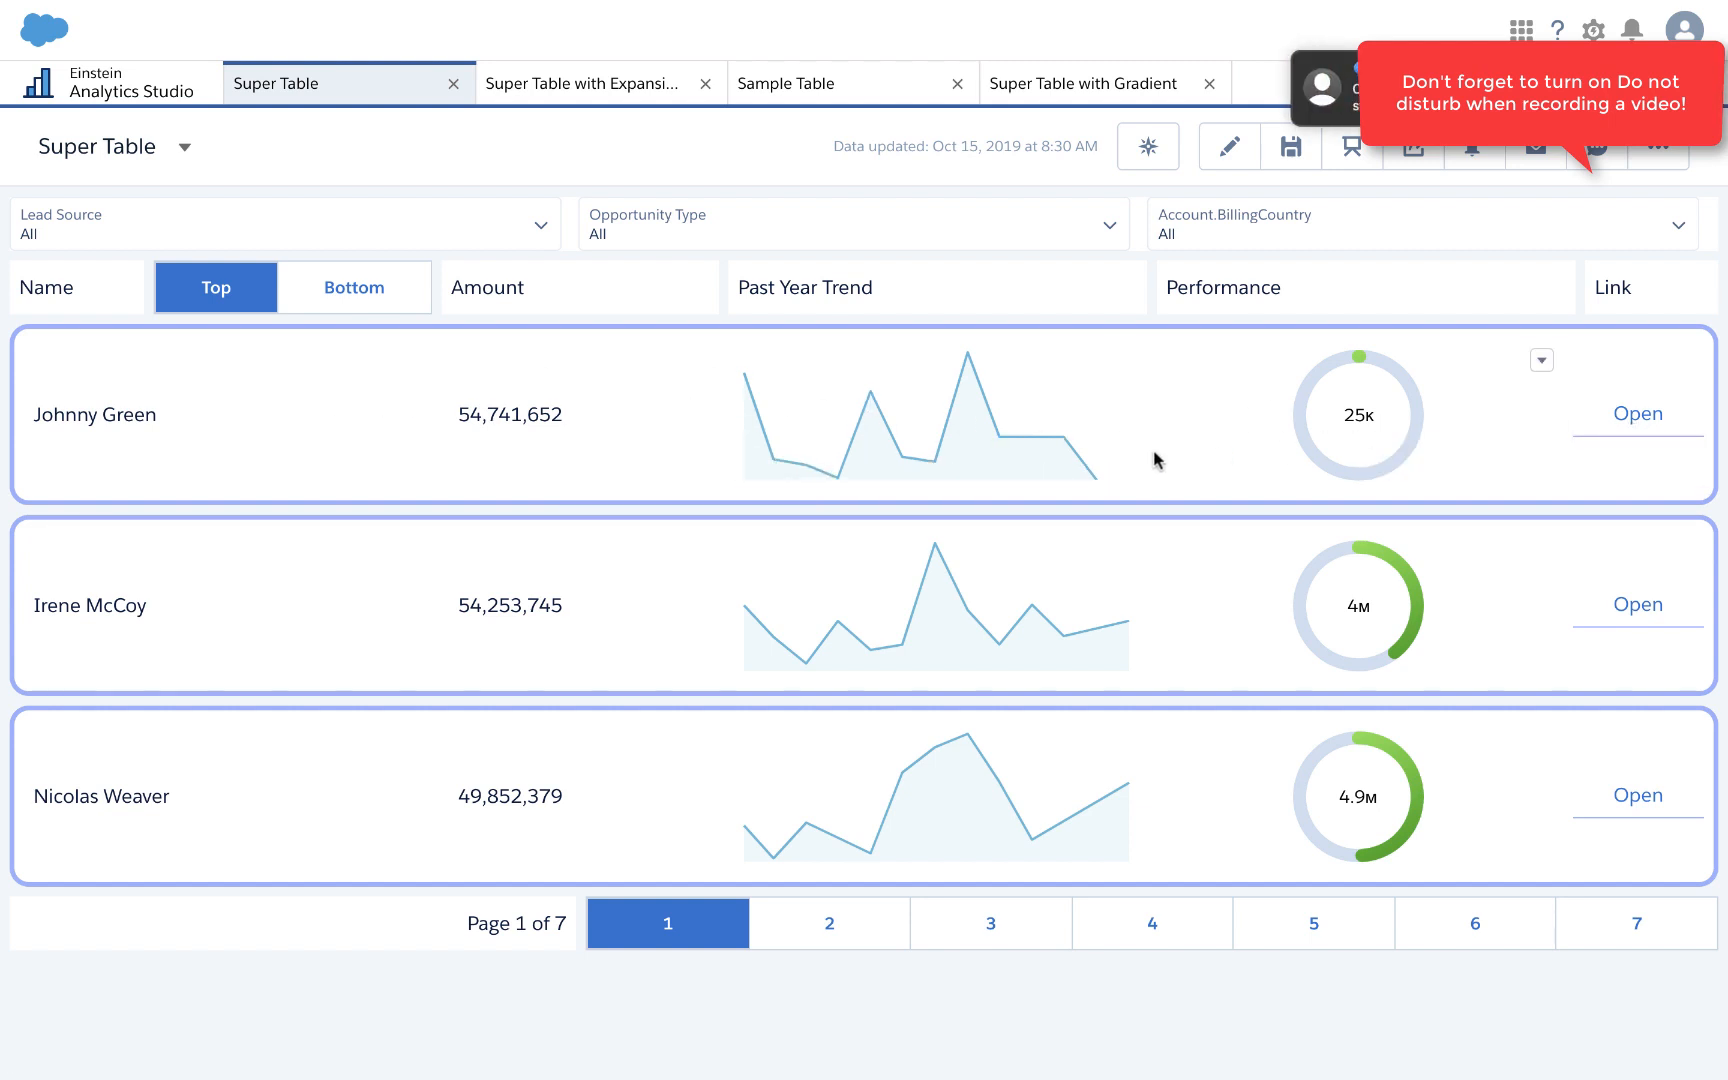
pyautogui.click(1612, 418)
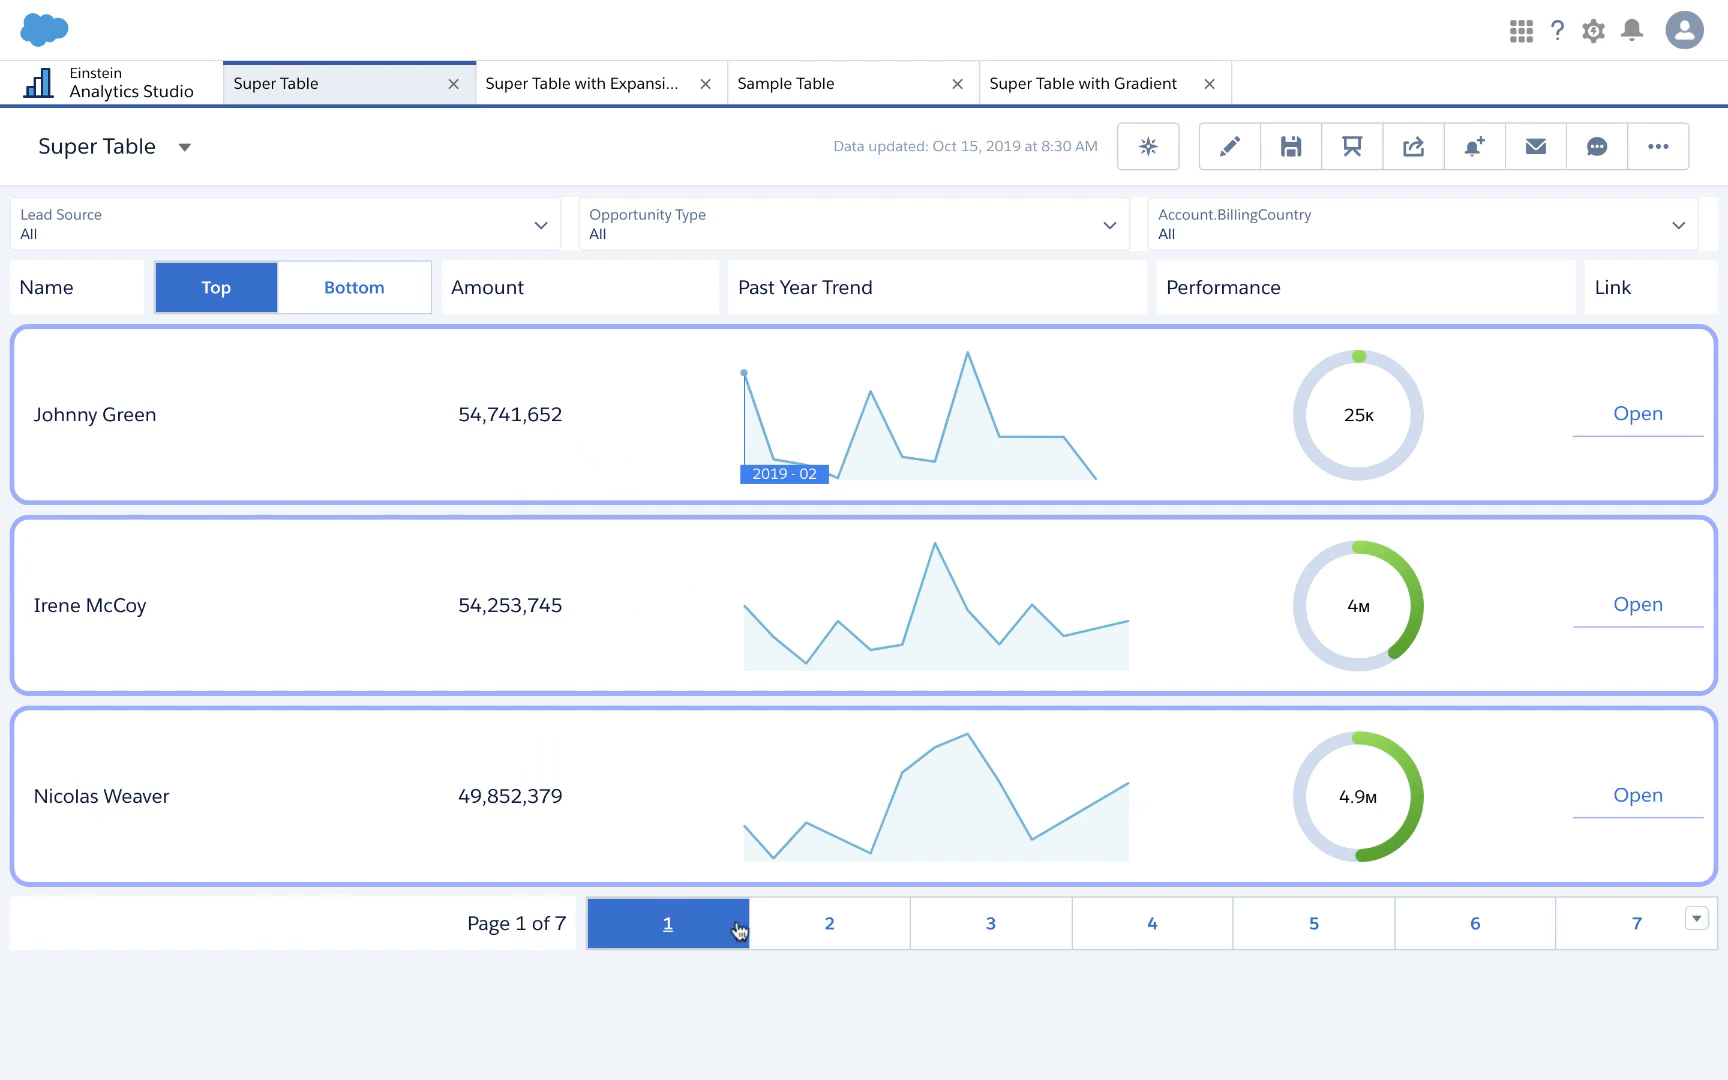
pyautogui.click(812, 924)
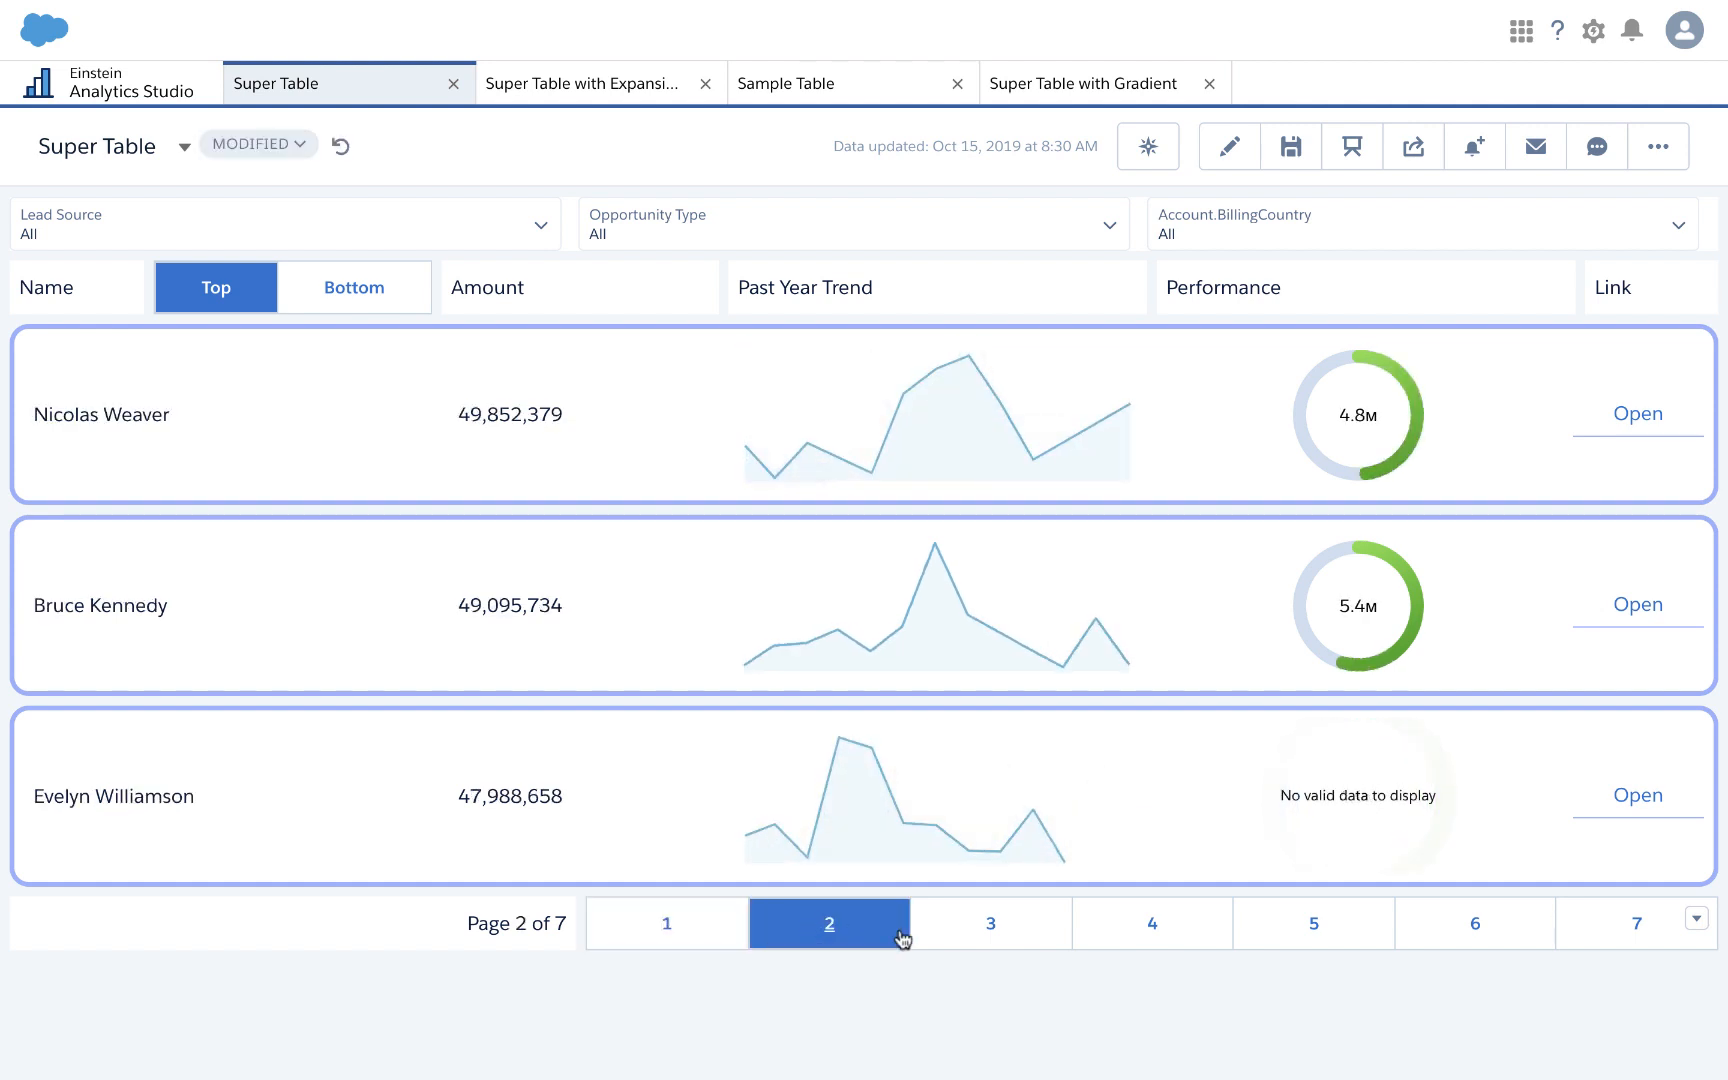
pyautogui.click(945, 936)
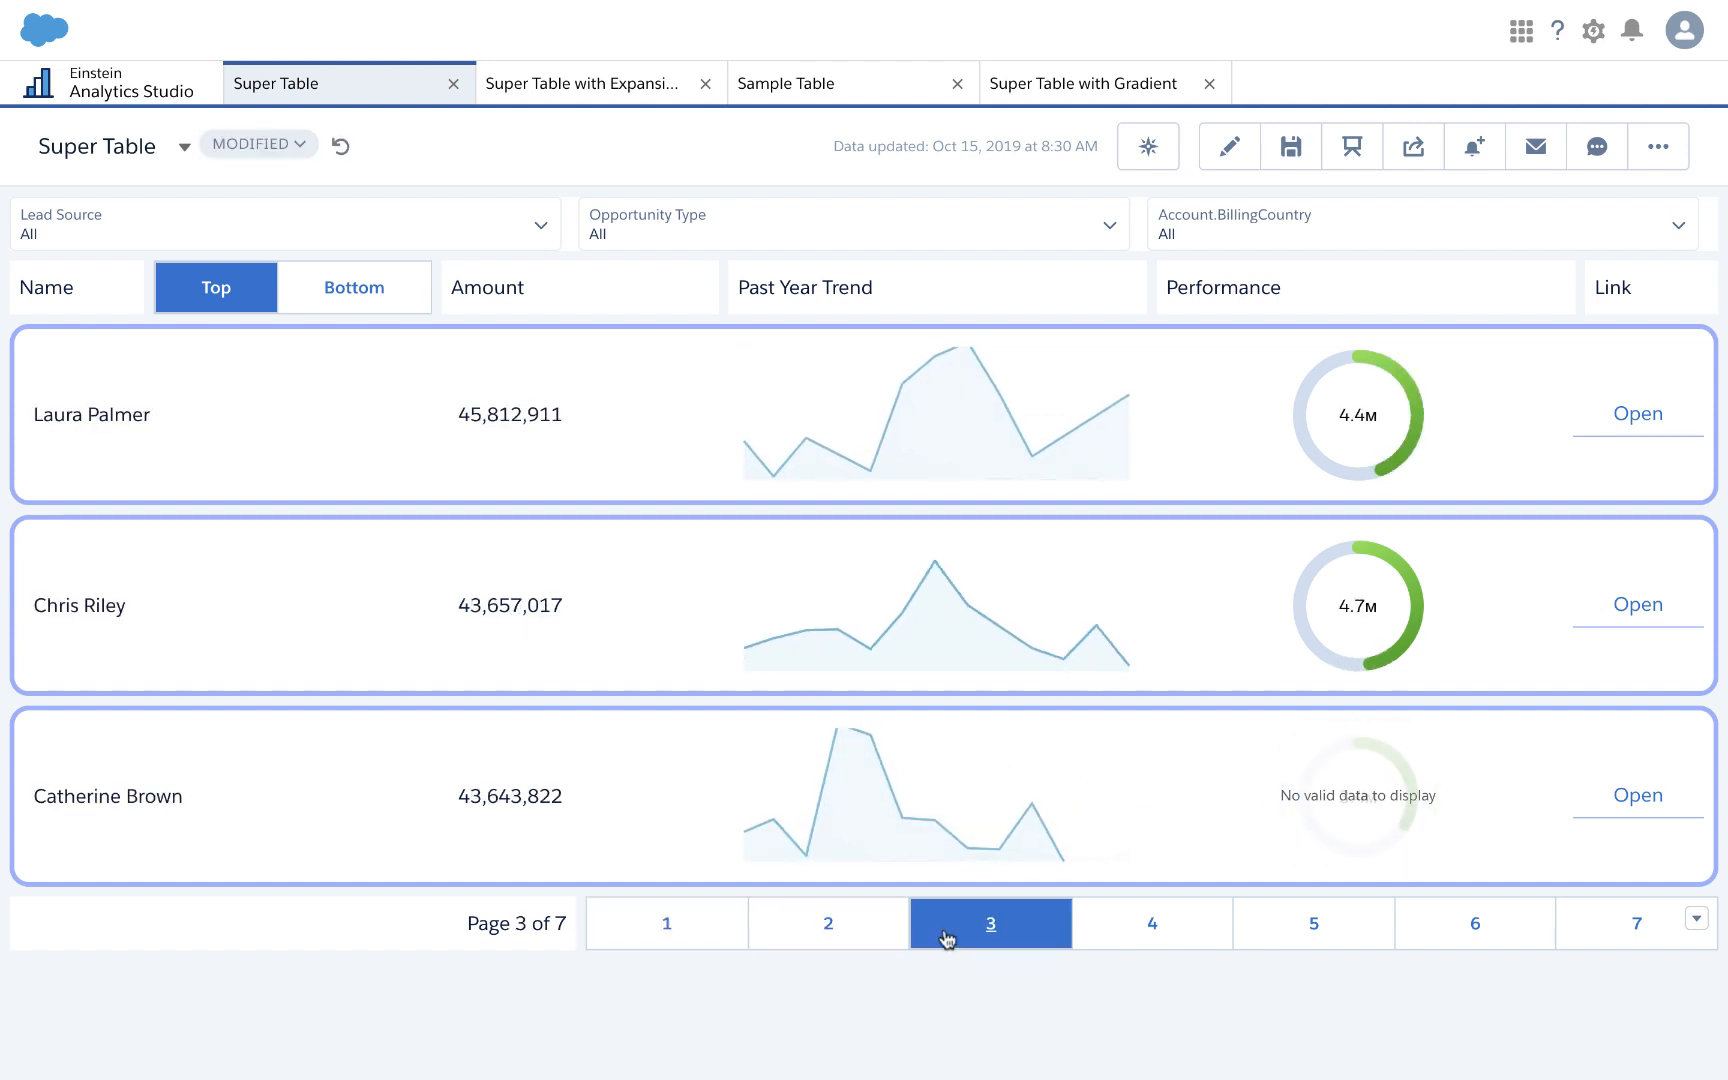
pyautogui.click(1105, 937)
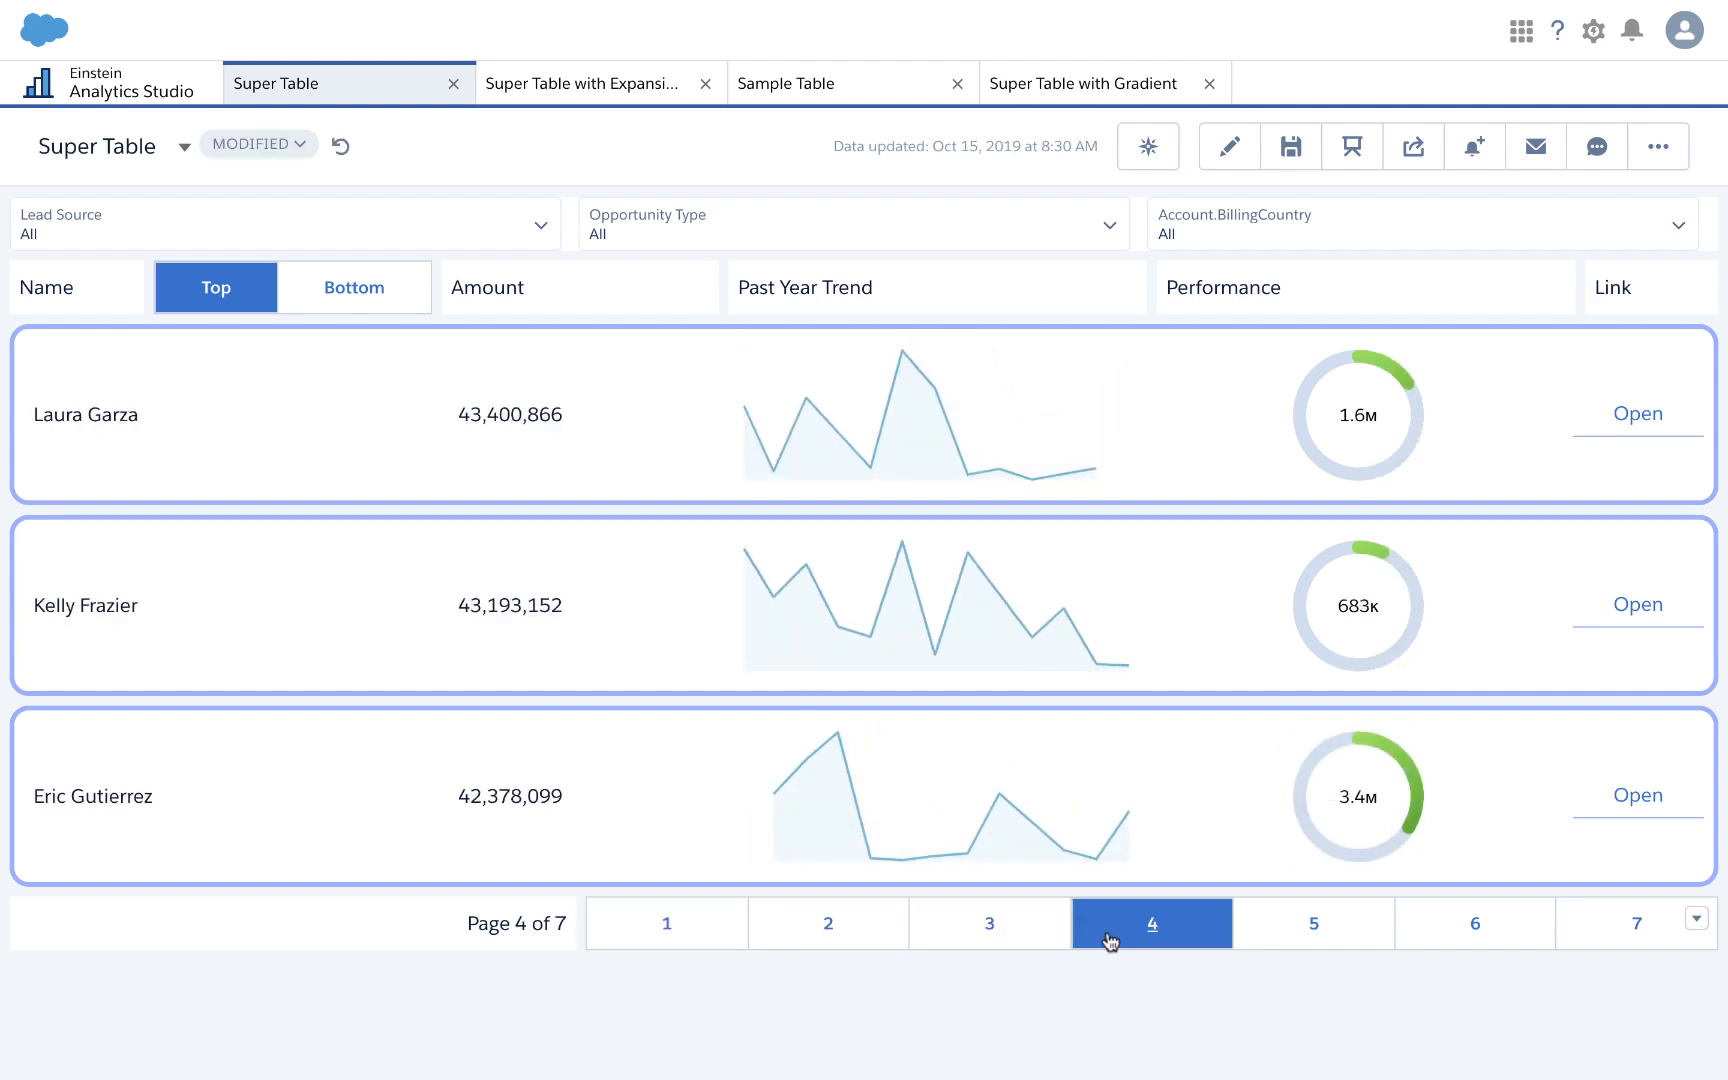
pyautogui.click(737, 916)
pyautogui.click(351, 296)
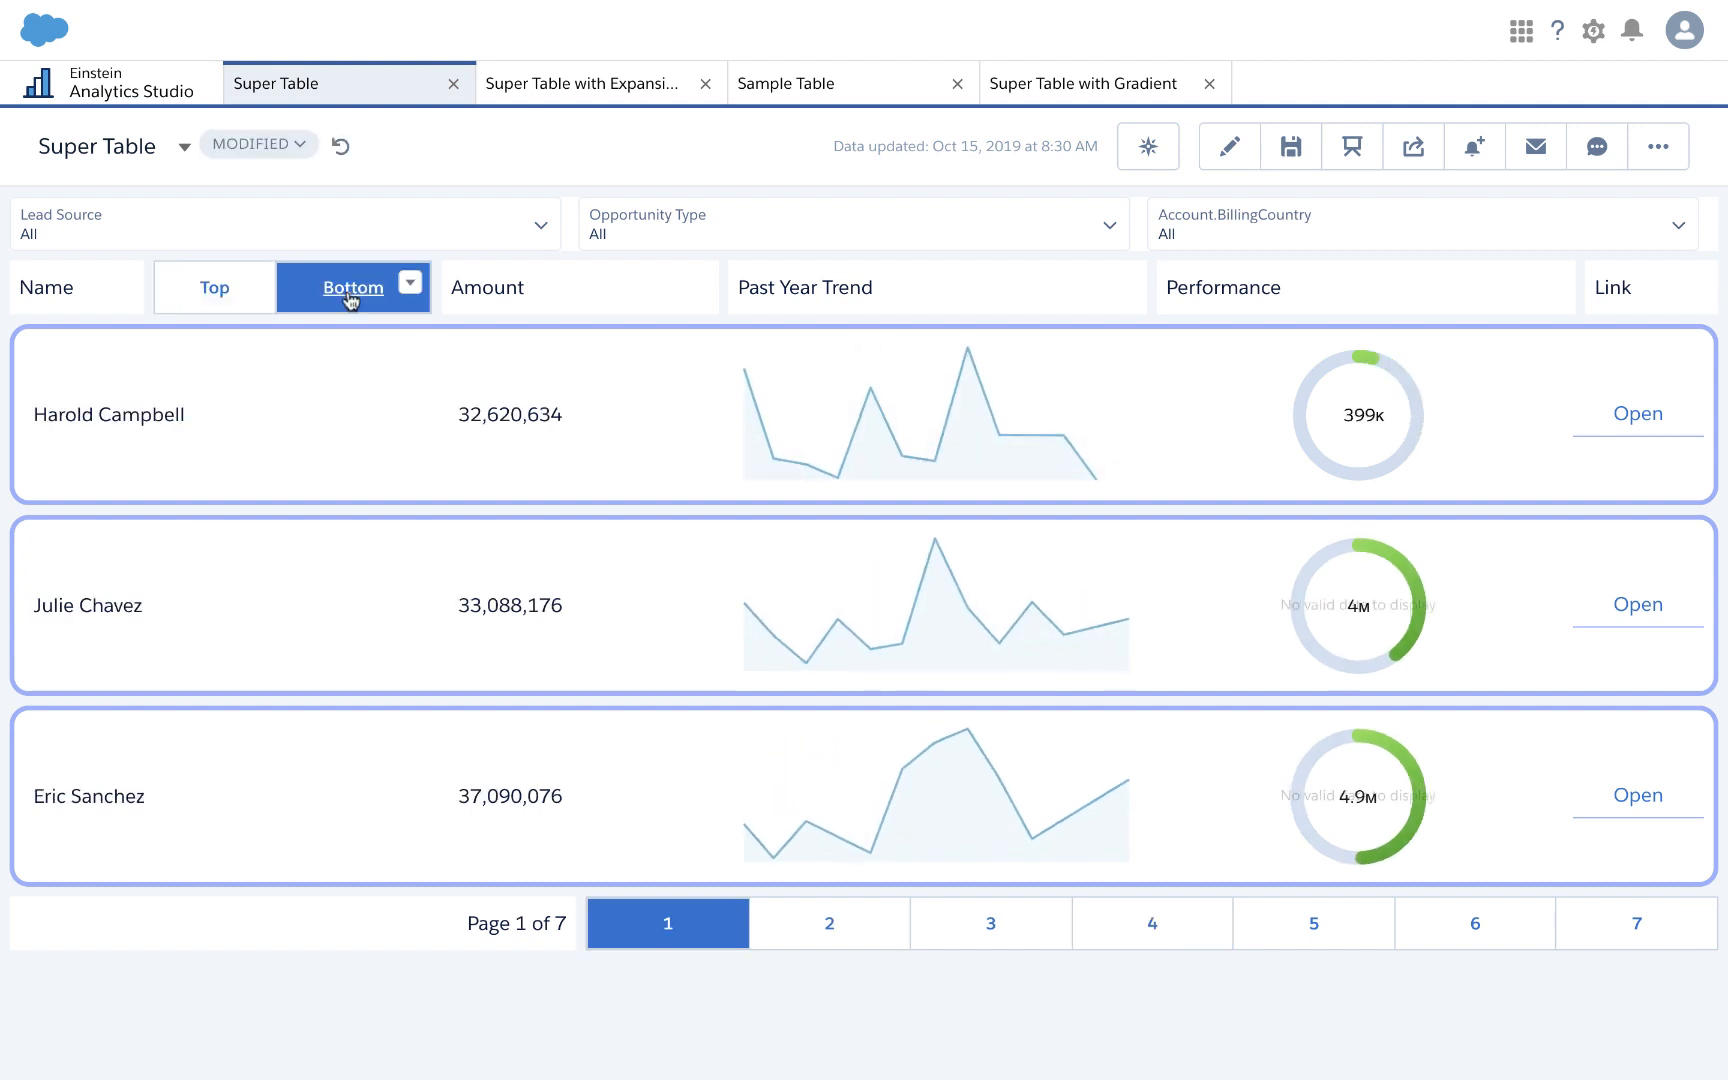
pyautogui.click(256, 295)
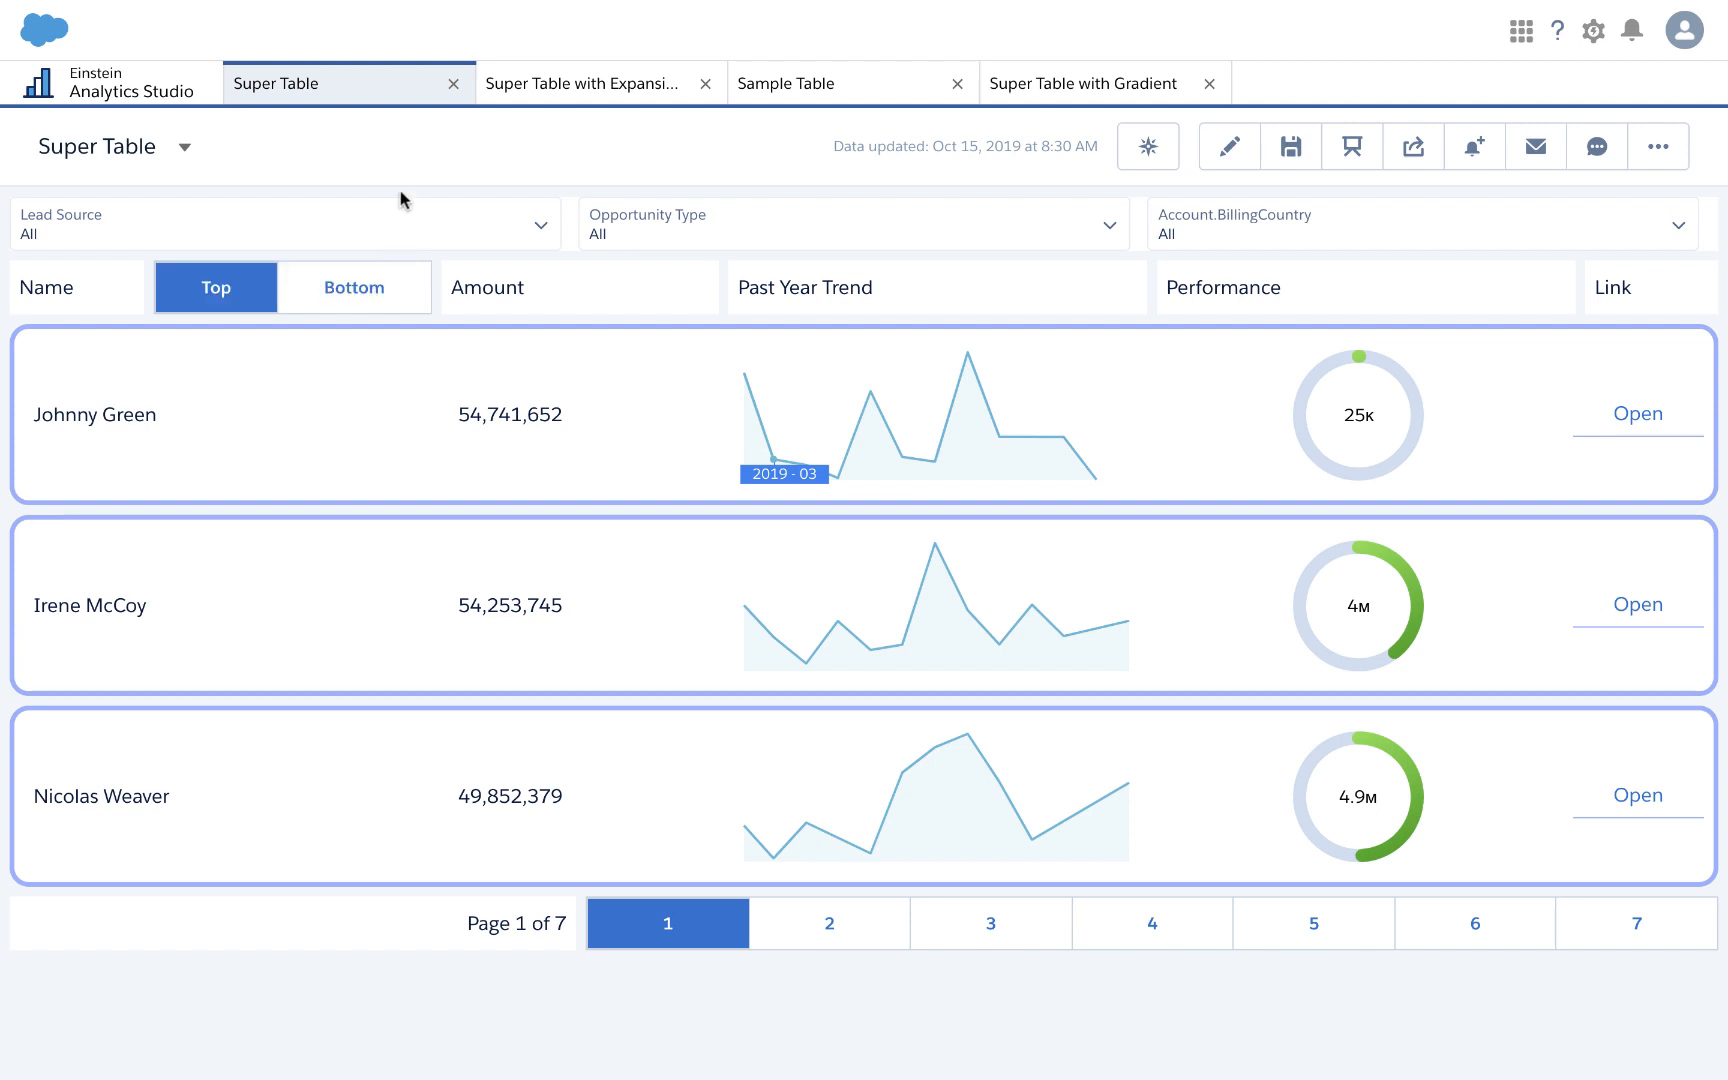
# Step: Enter edit mode, show the queries list, and open the Super Table with Expansion dashboard
pyautogui.click(1232, 154)
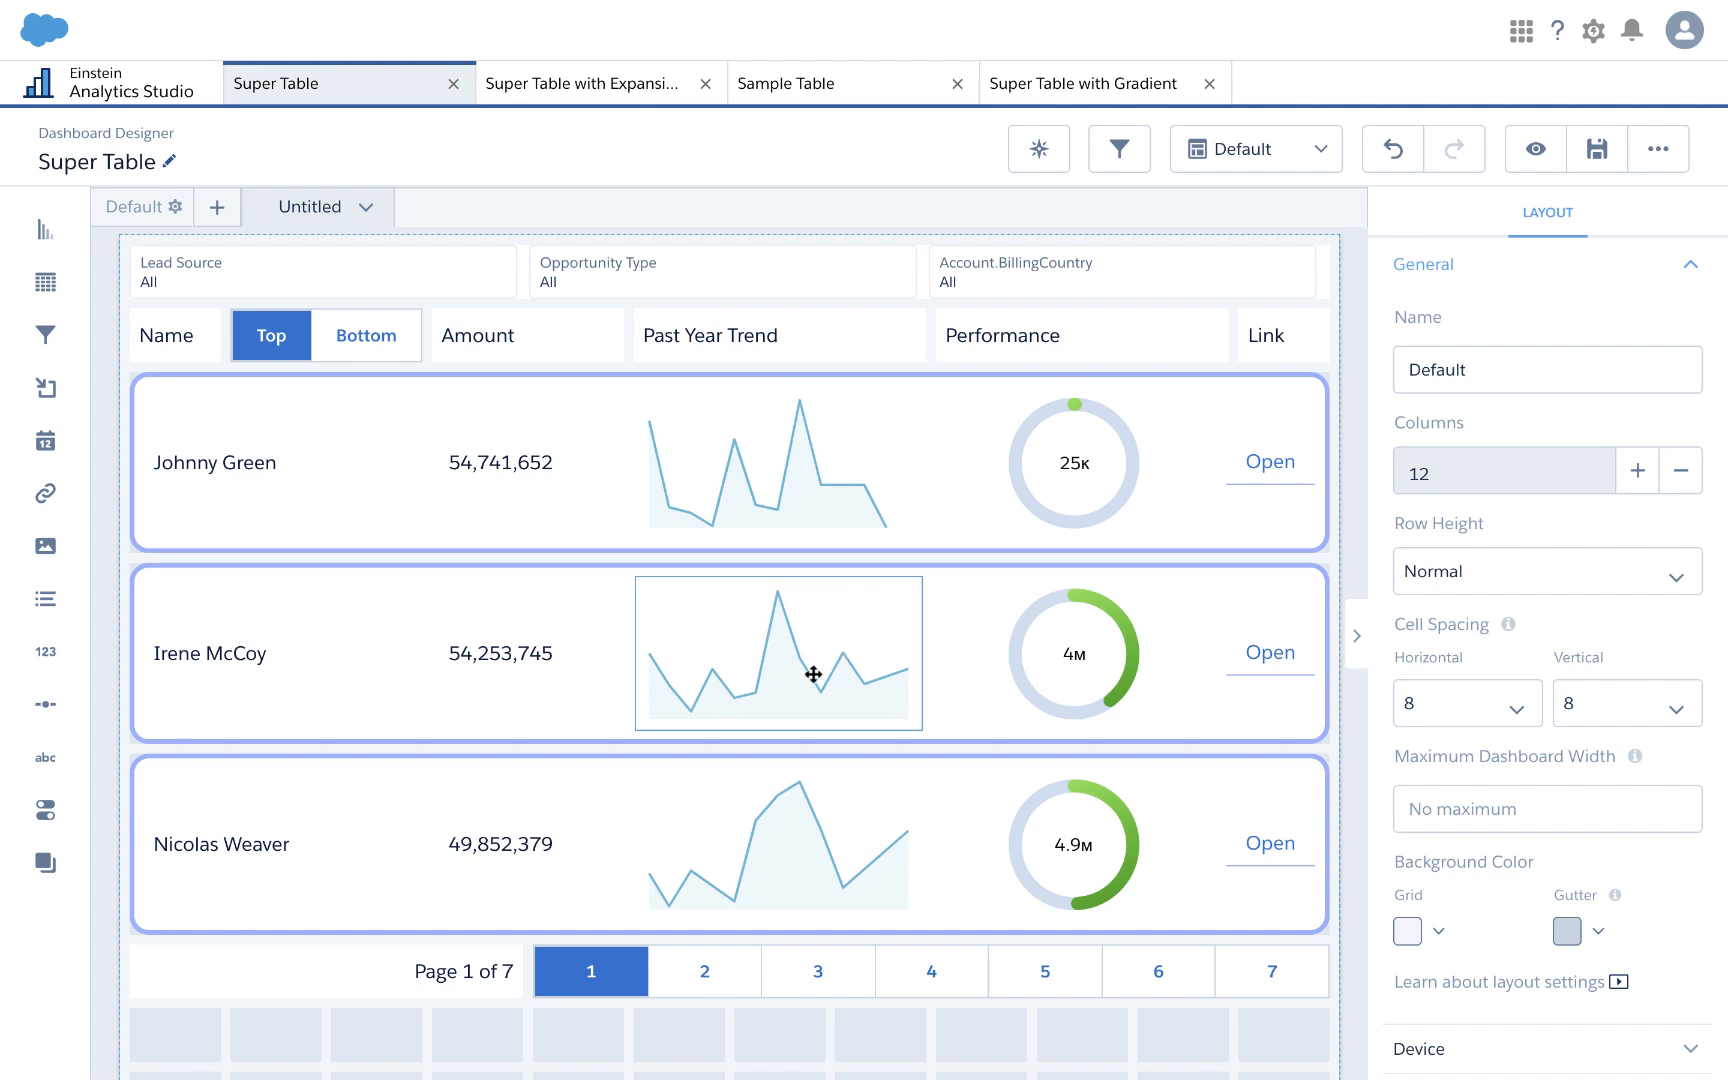
pyautogui.click(831, 1035)
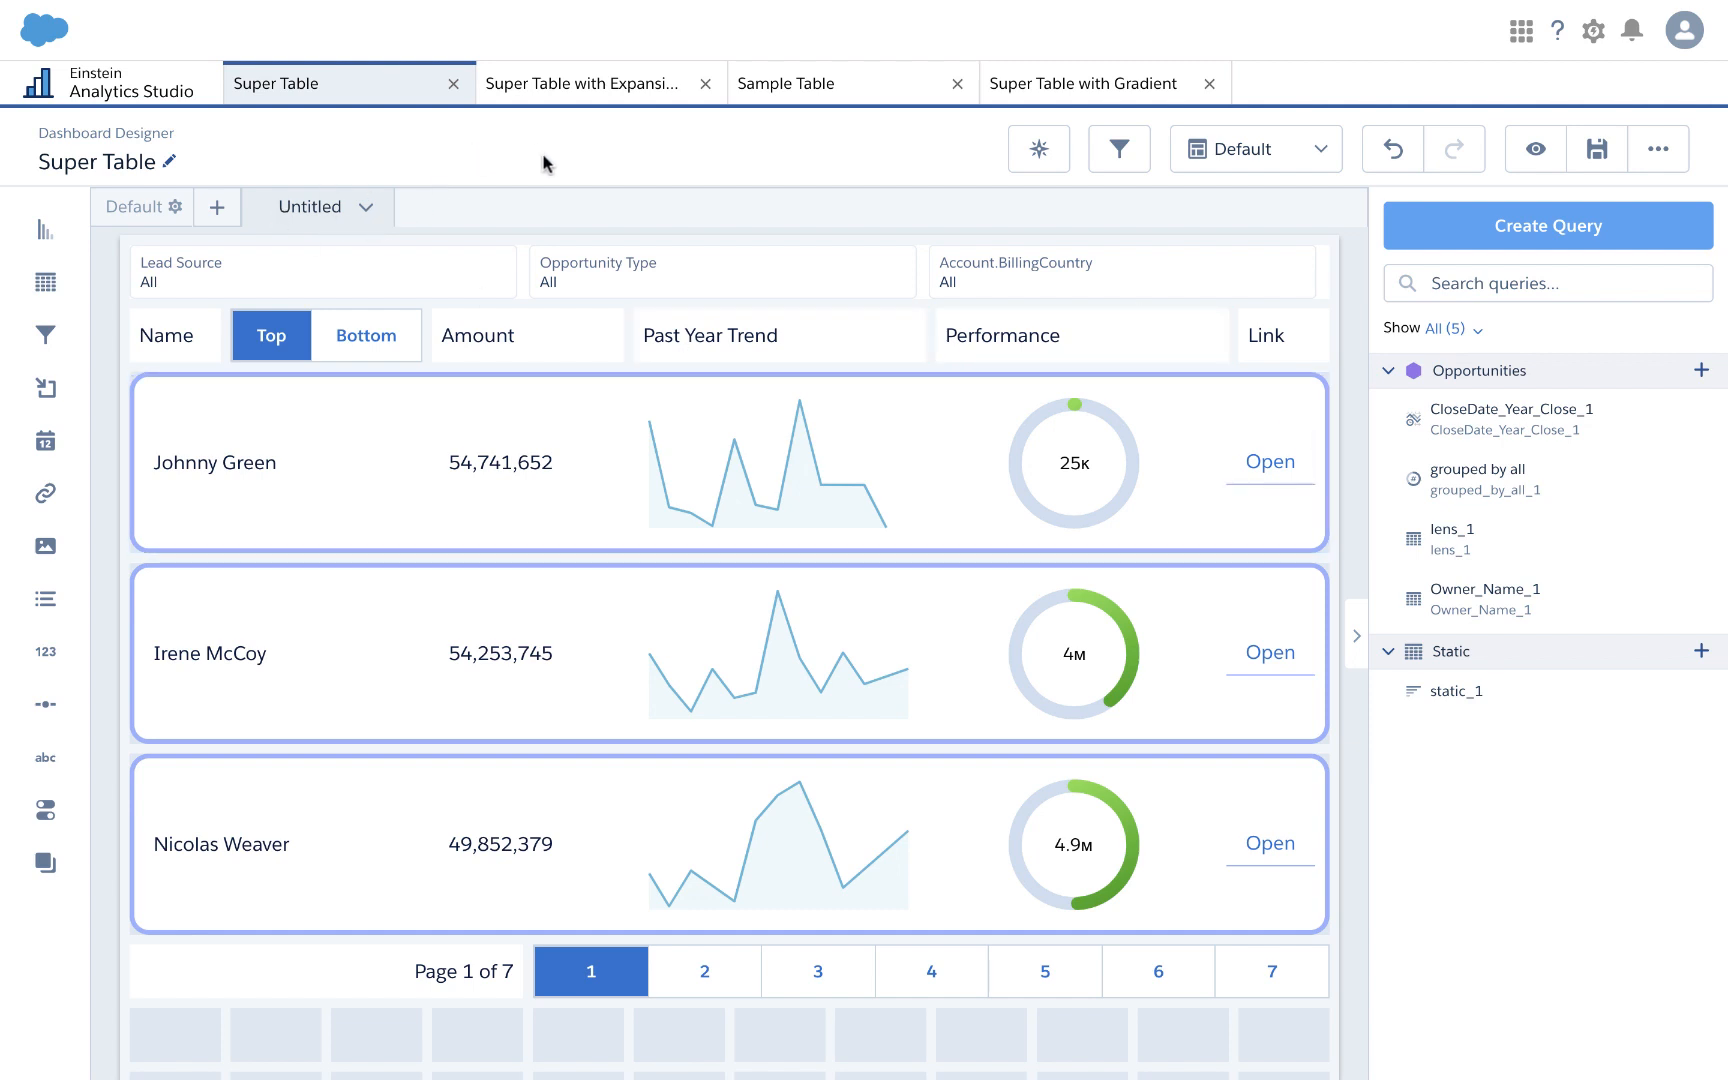
pyautogui.click(605, 92)
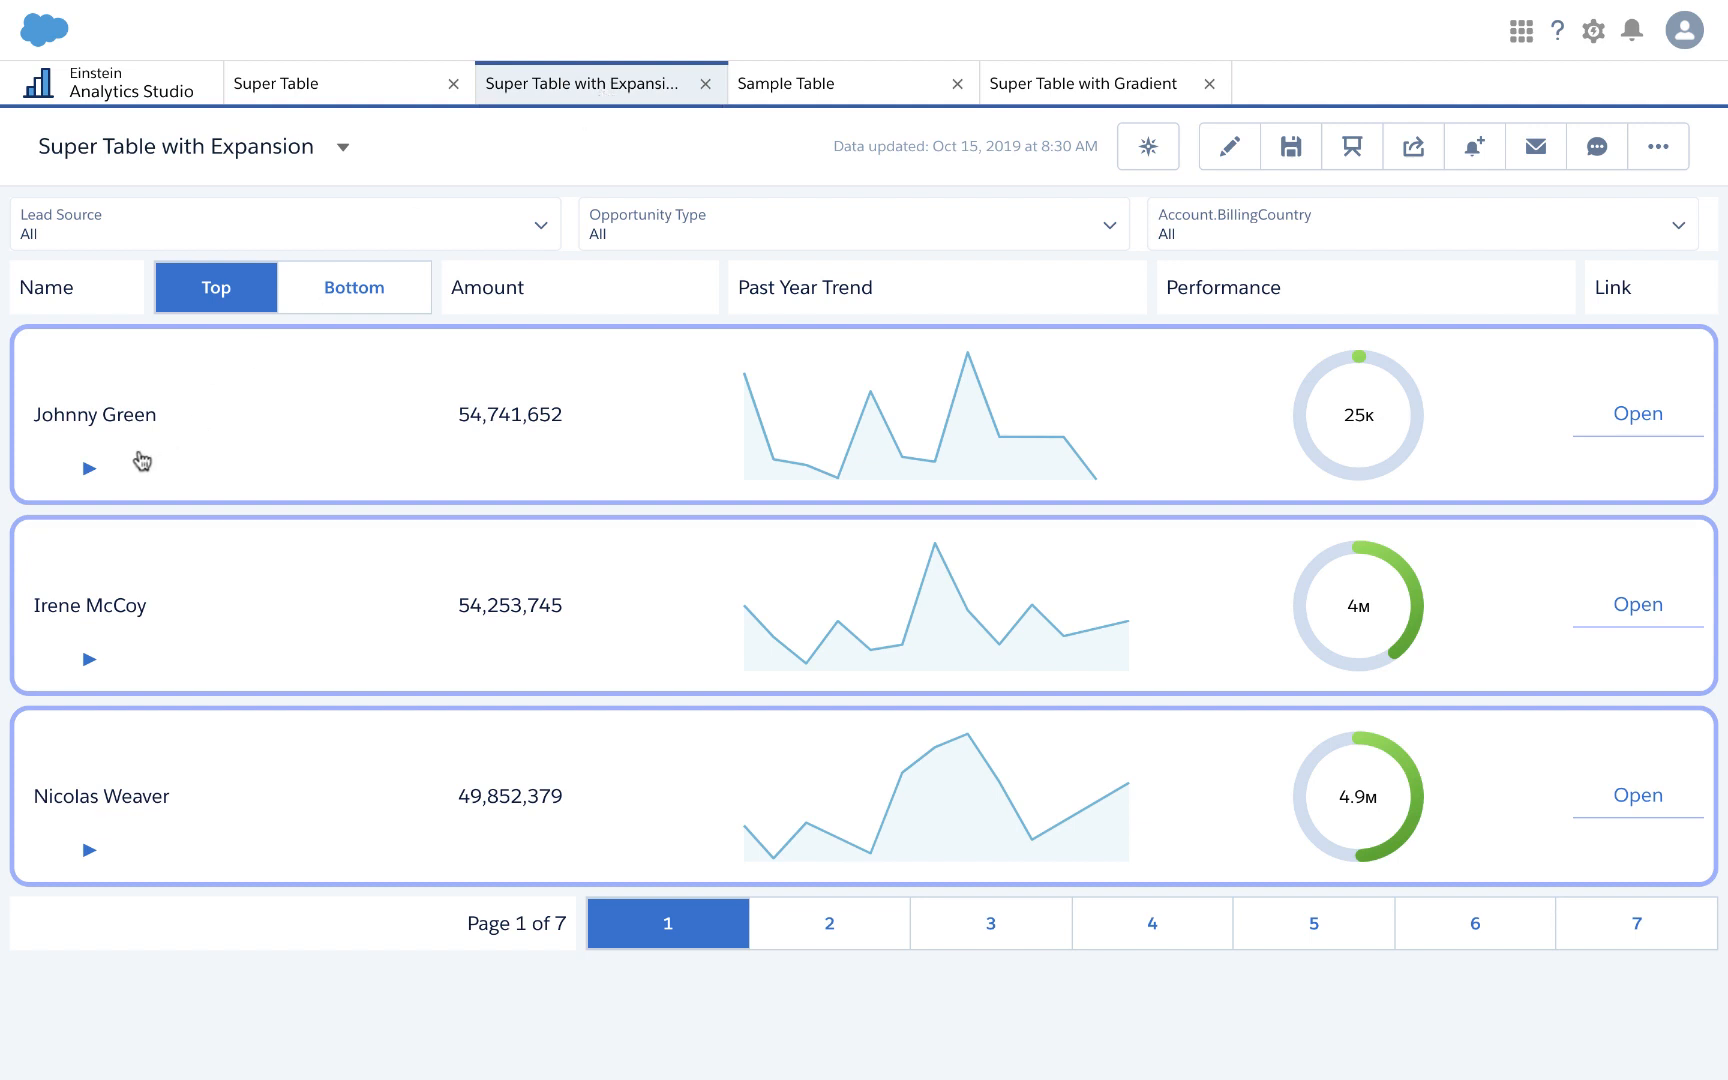
# Step: Expand and collapse the first owner's row details, then return to the Super Table designer
pyautogui.click(88, 469)
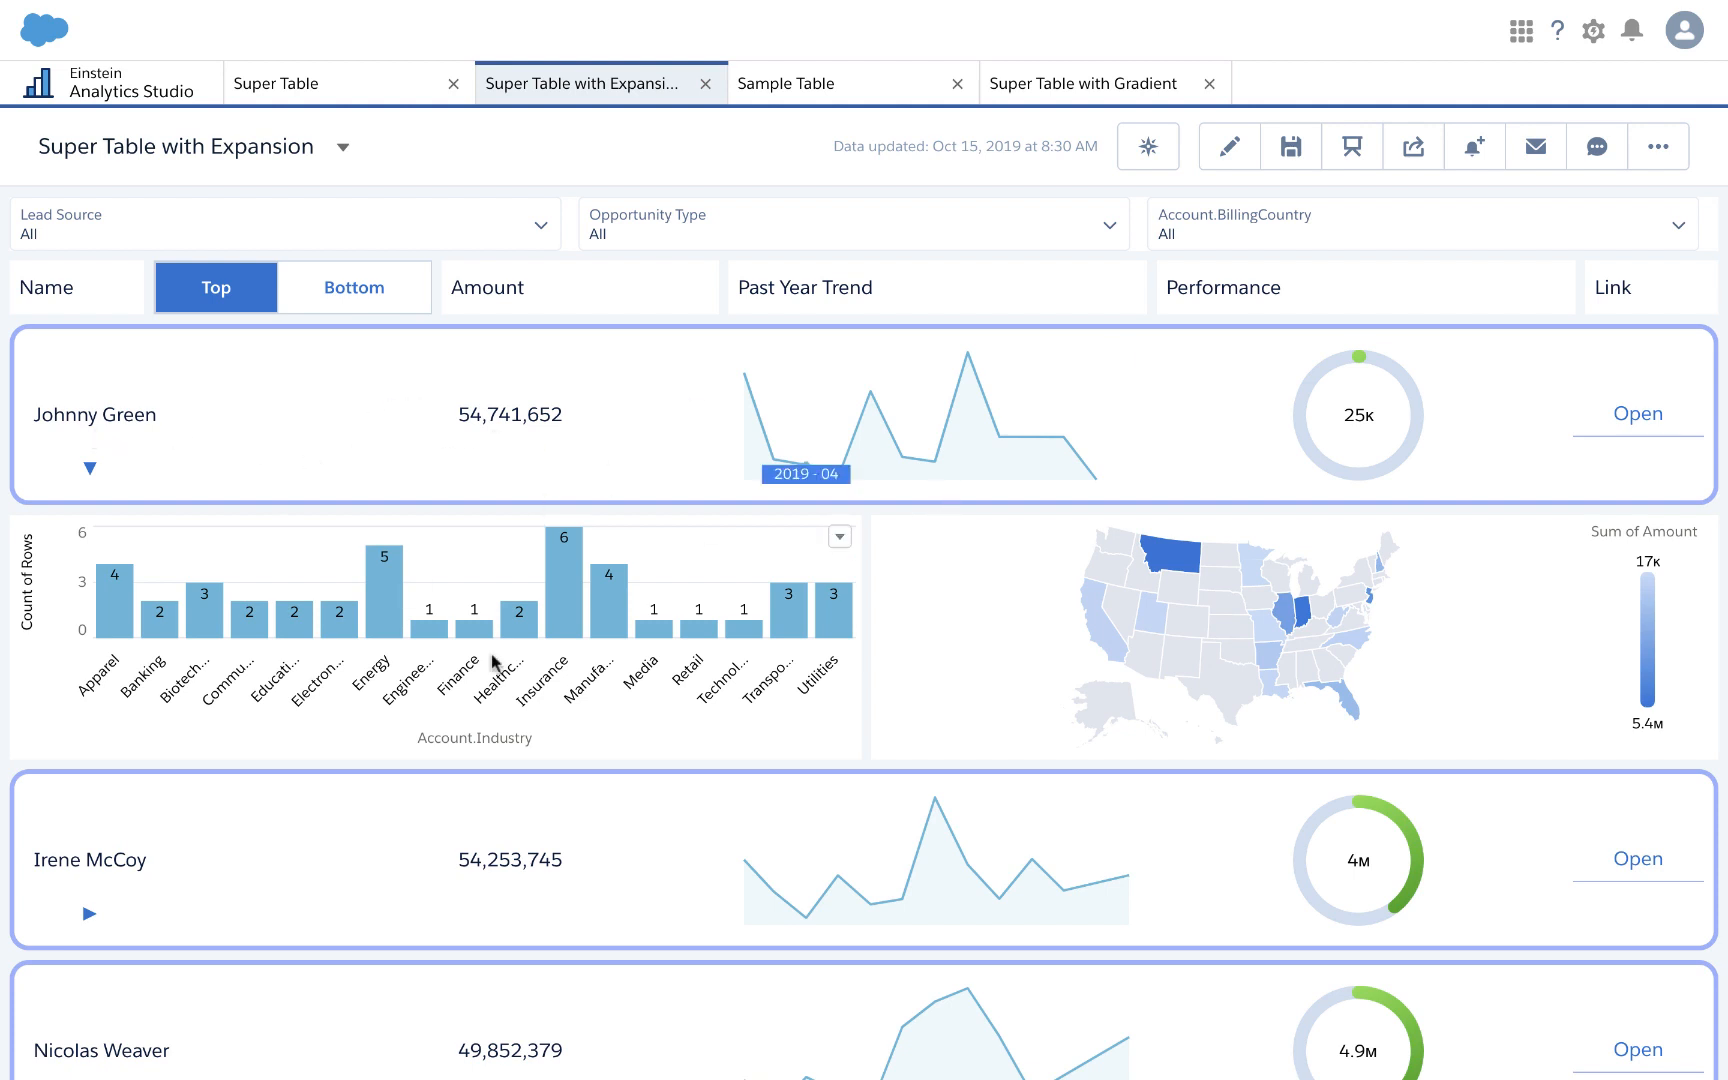
pyautogui.click(89, 469)
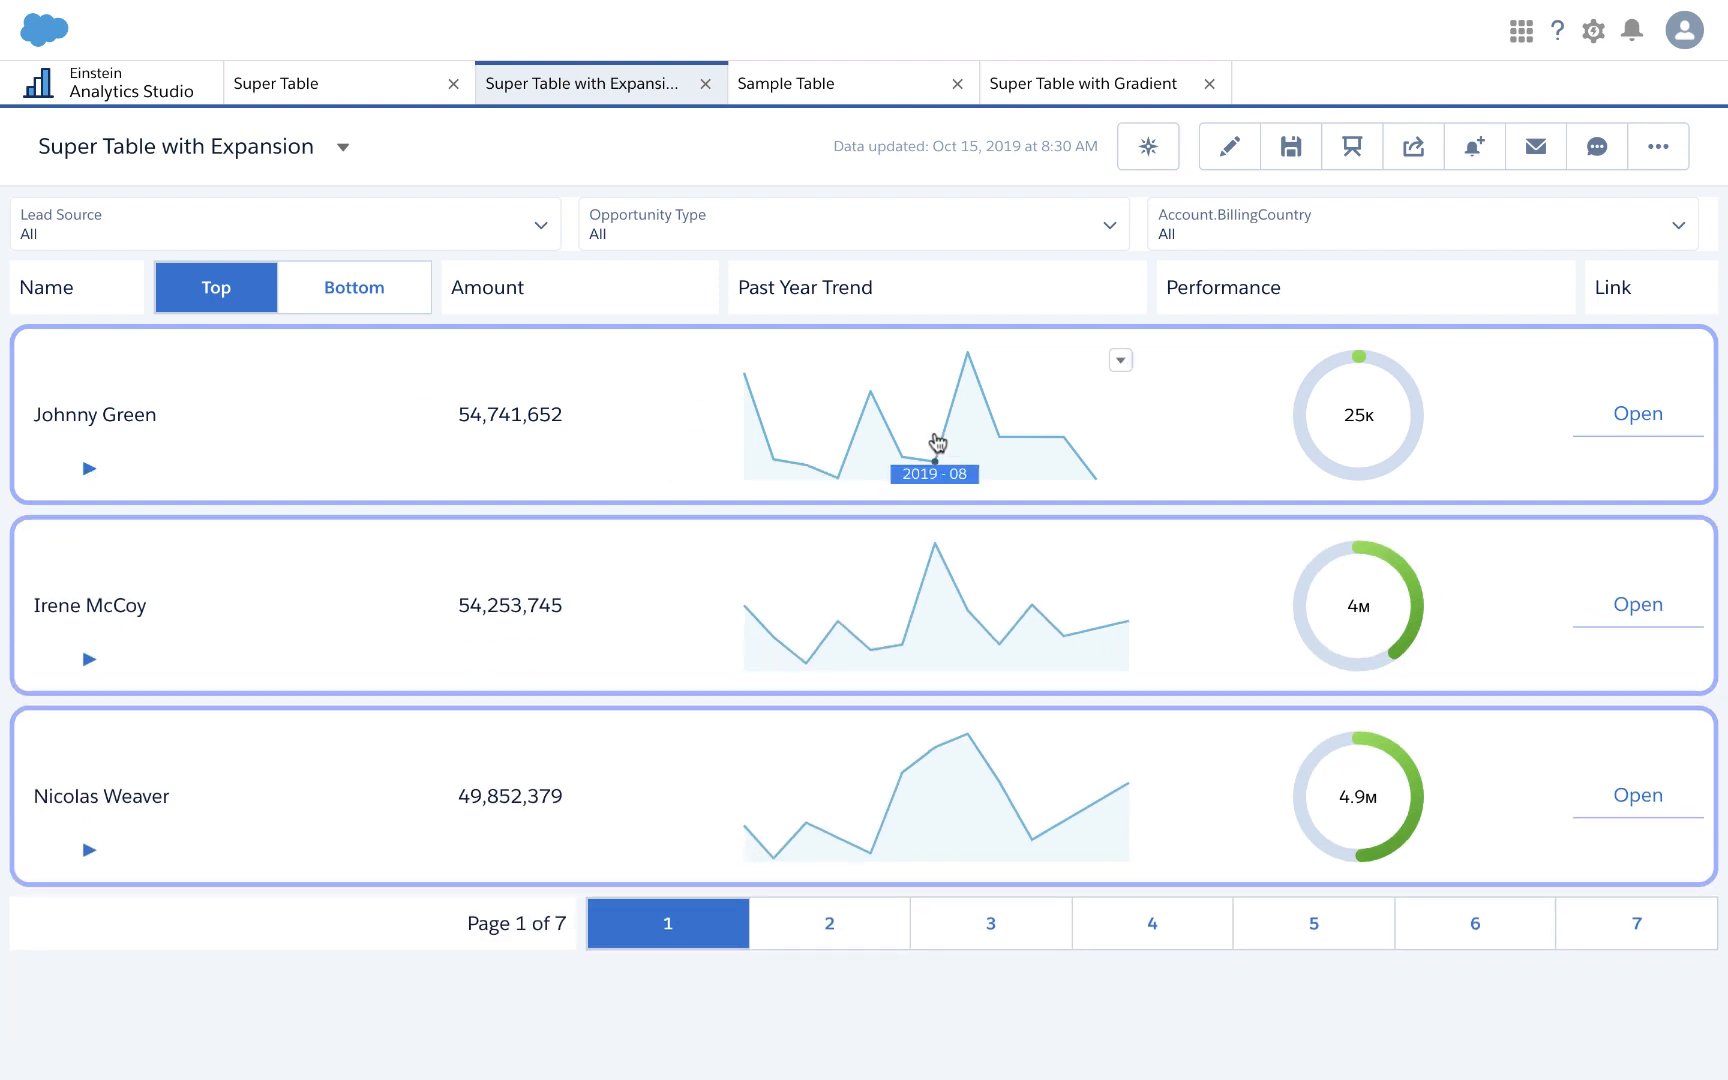
pyautogui.click(360, 82)
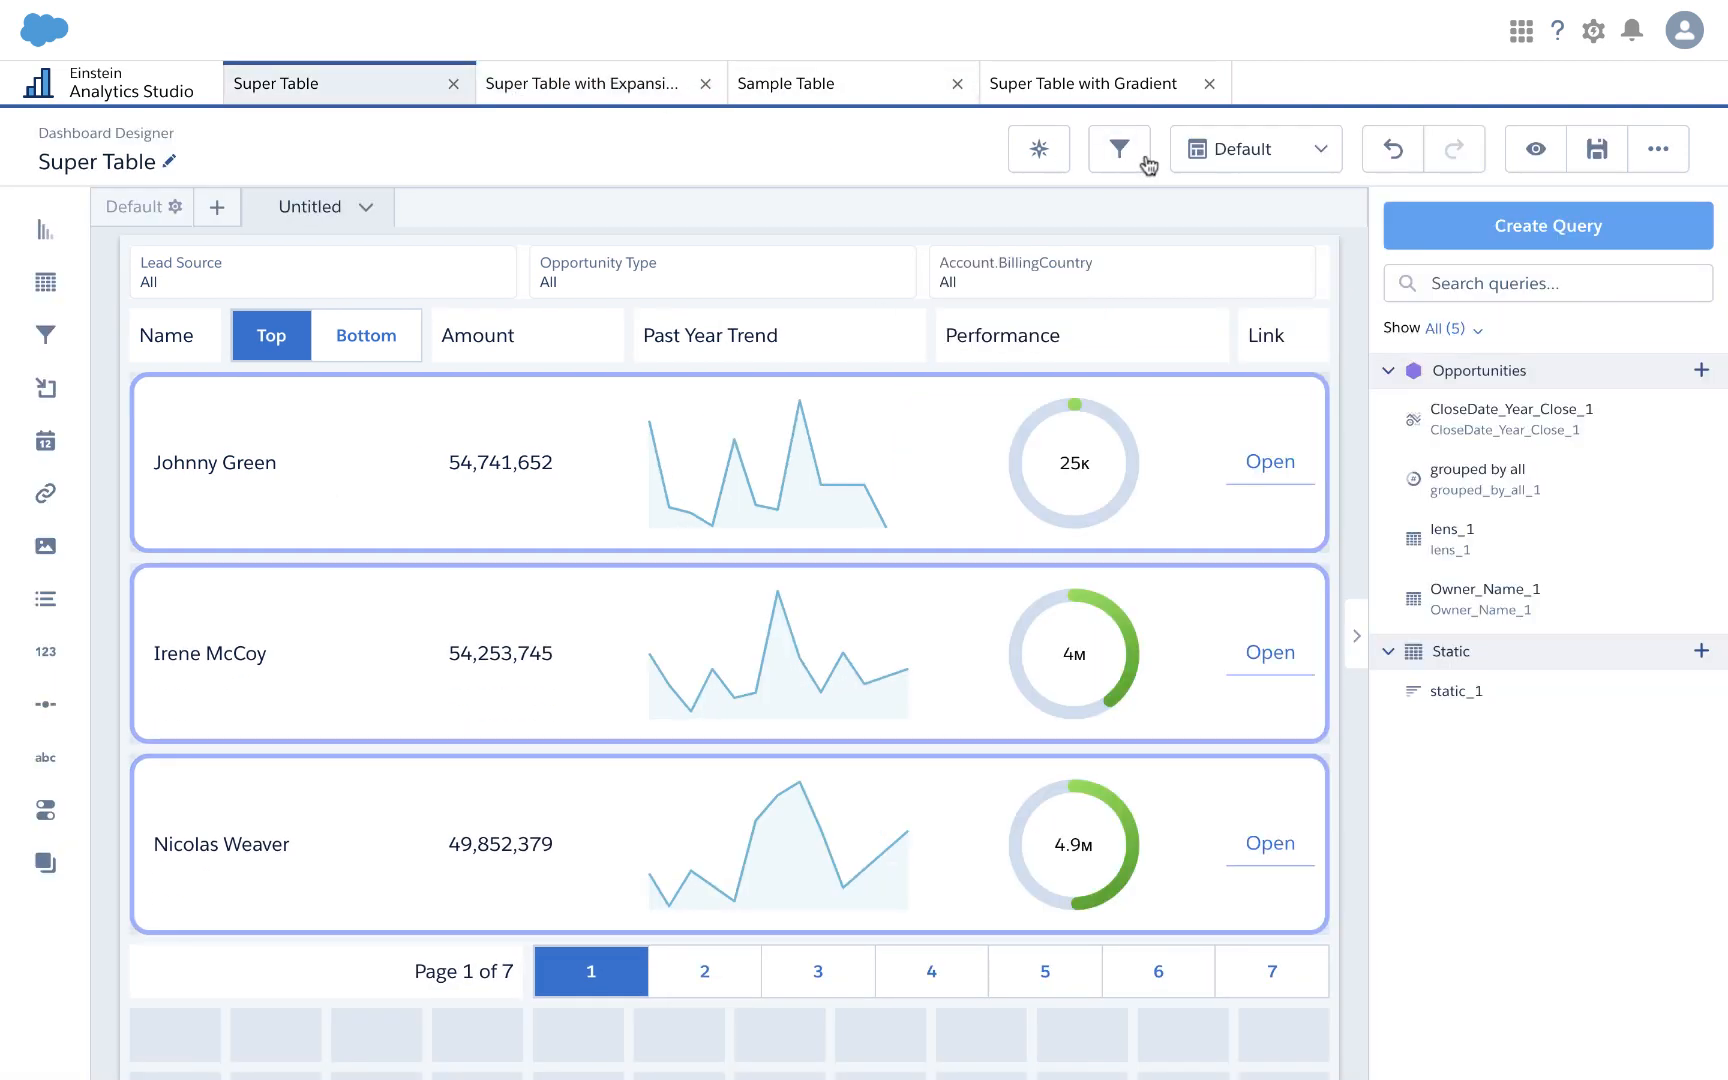
# Step: Review the Super Table's Phone layout, then open the Super Table with Gradient dashboard
pyautogui.click(1272, 149)
pyautogui.click(1241, 254)
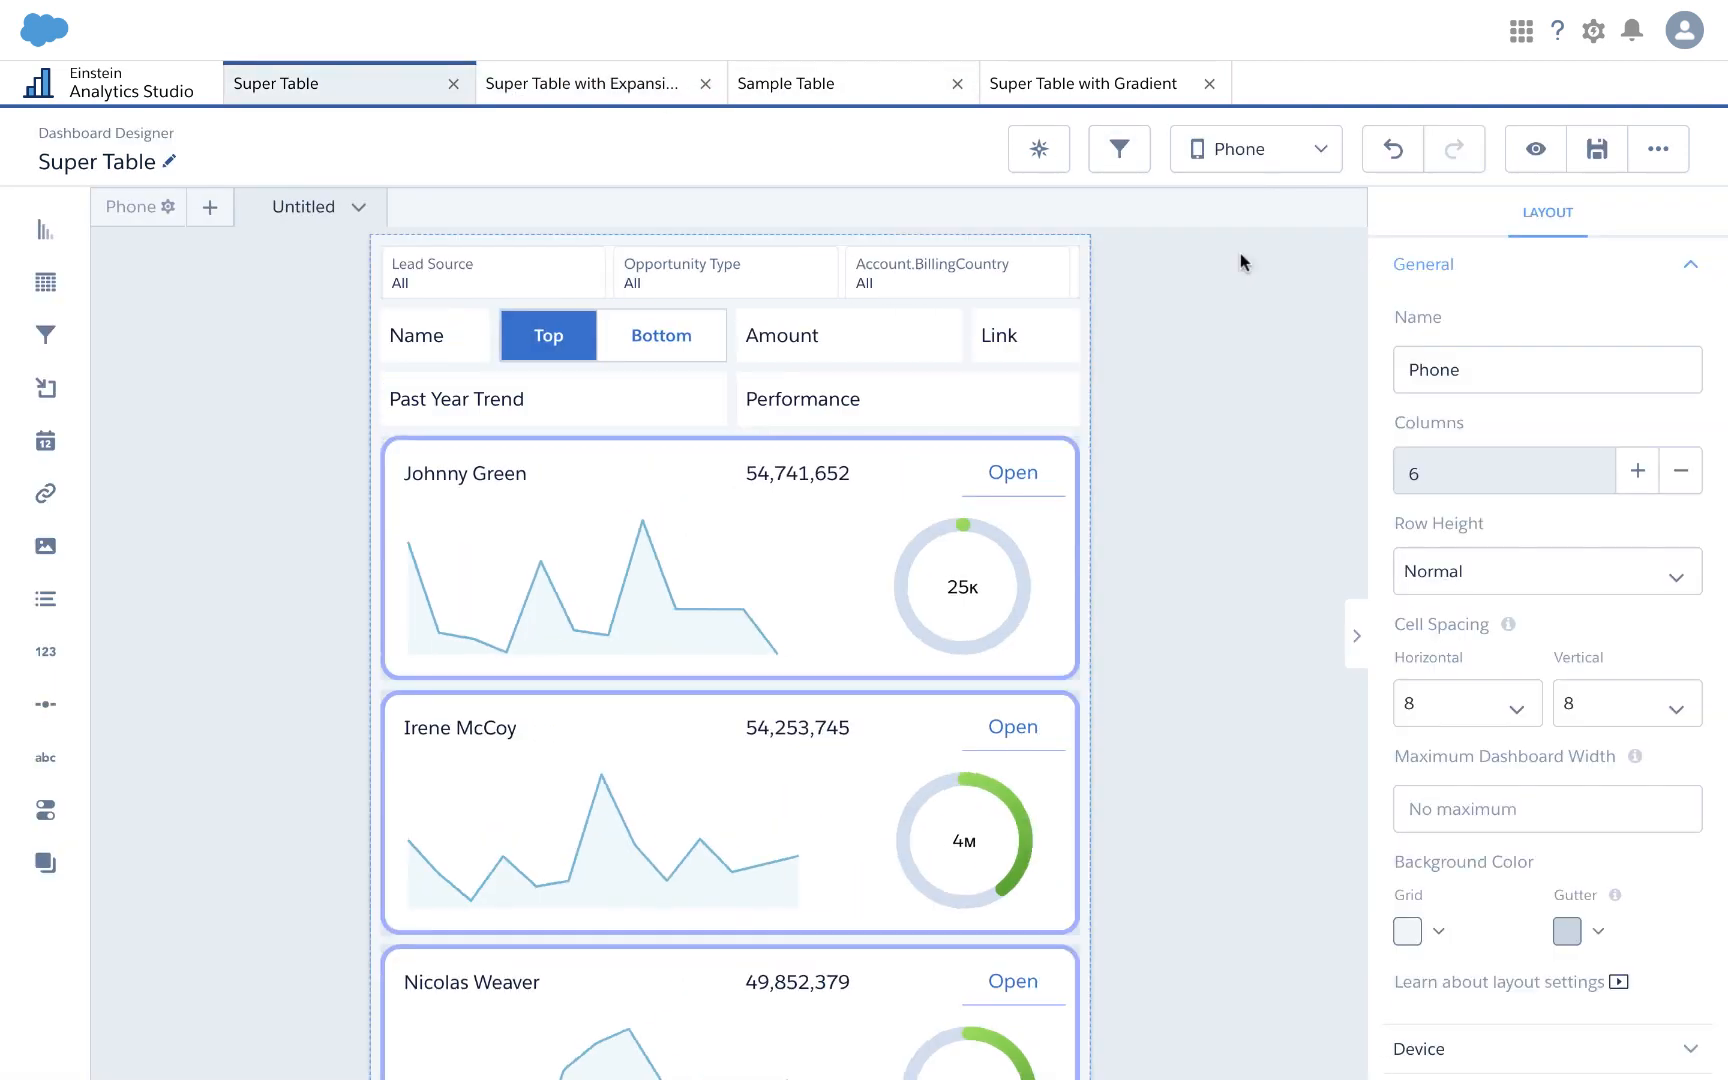
pyautogui.scroll(3, 683, 570)
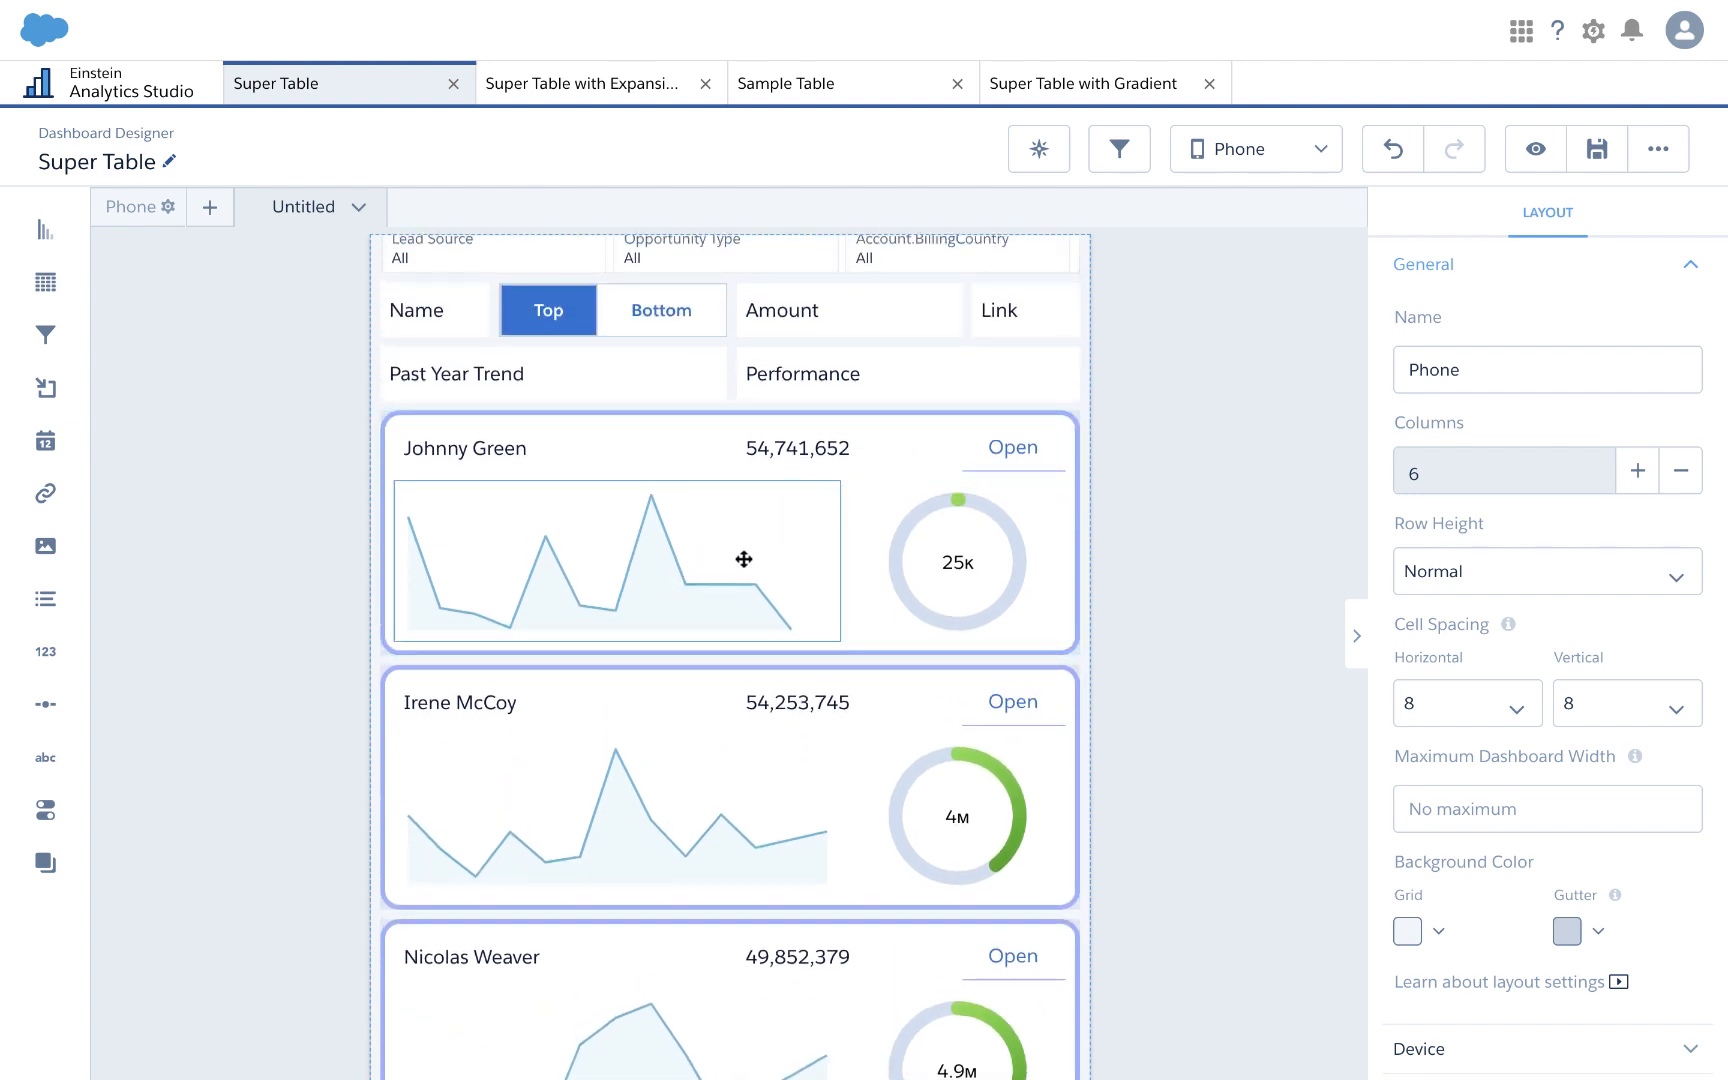
pyautogui.scroll(-4, 744, 559)
pyautogui.scroll(-4, 744, 559)
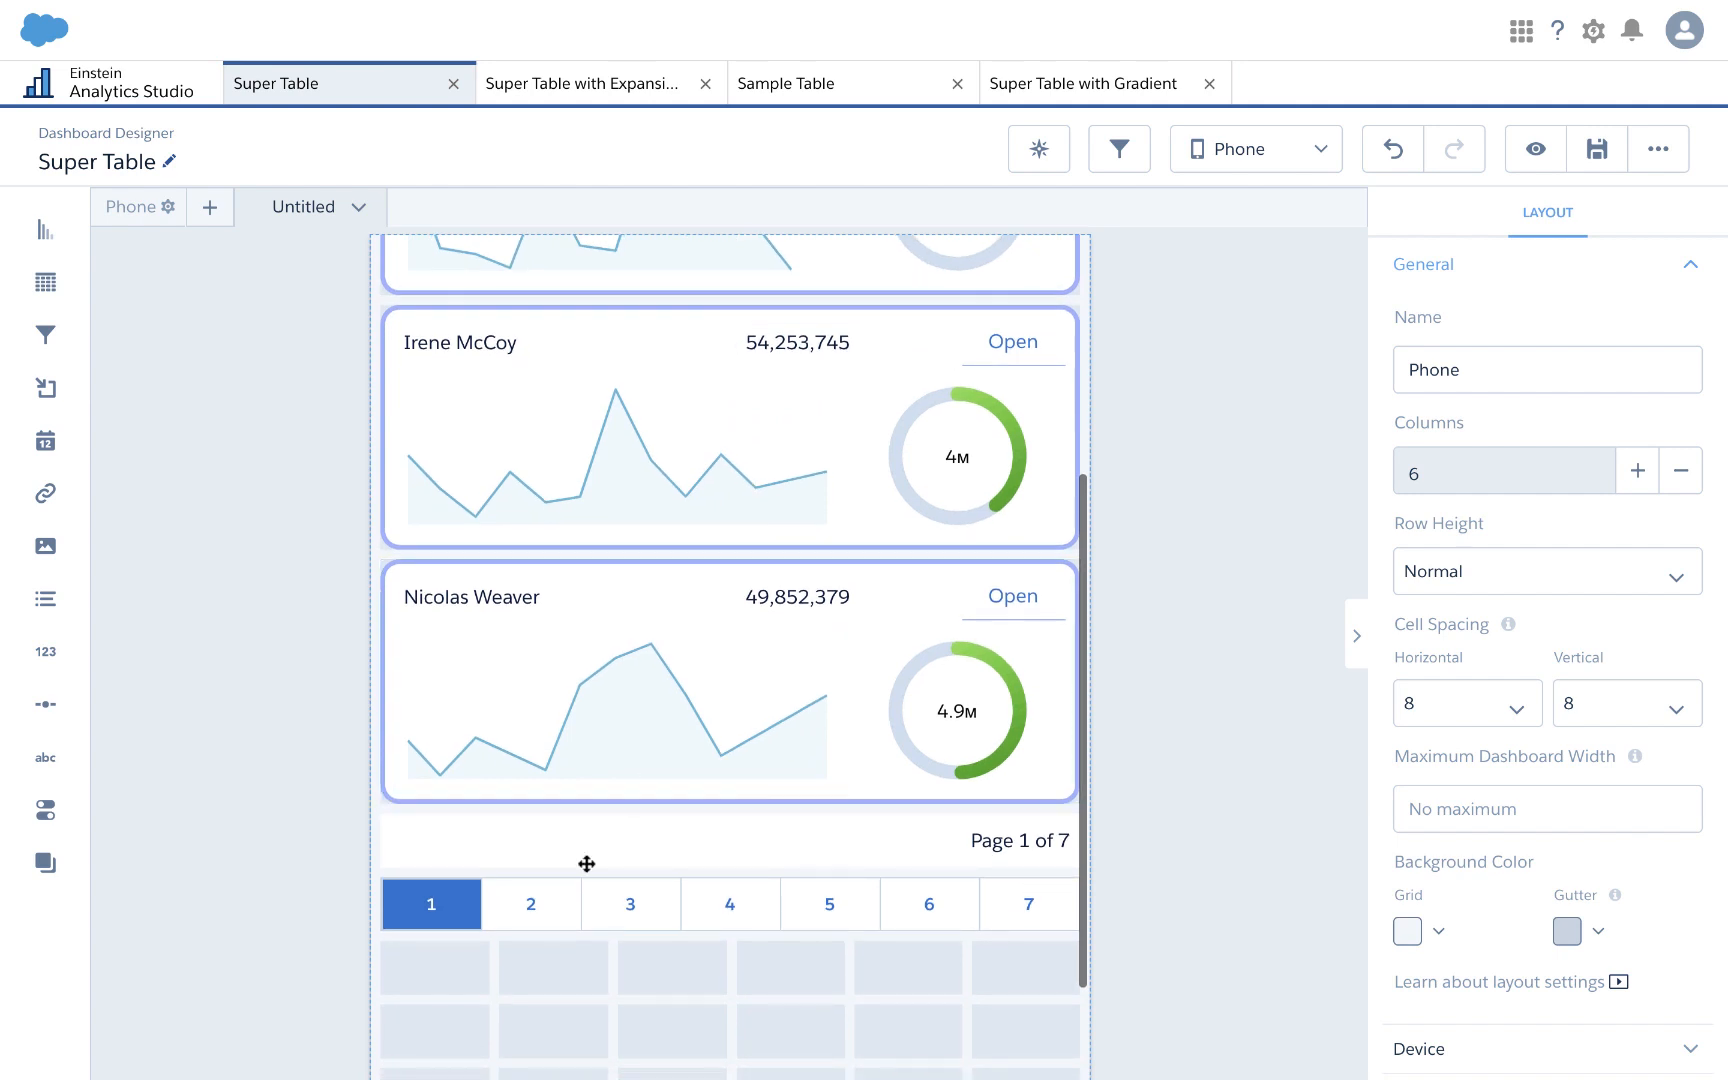
pyautogui.scroll(8, 760, 714)
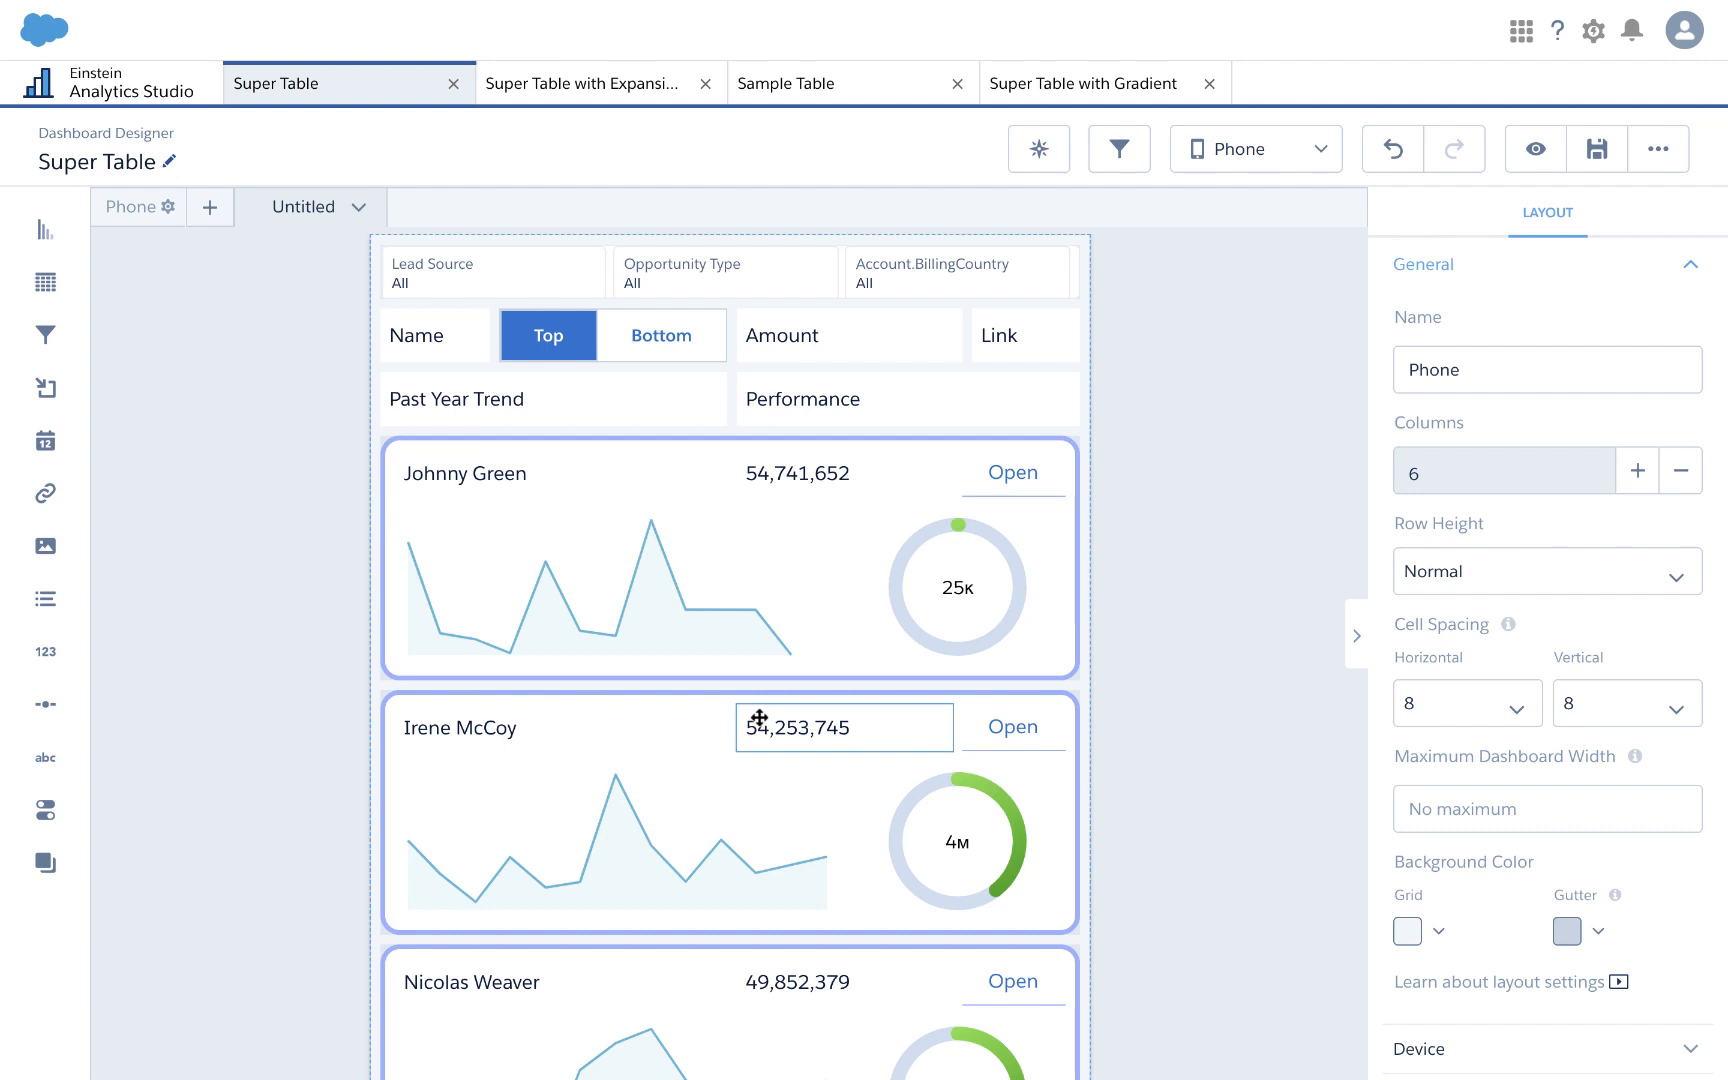
pyautogui.scroll(-4, 750, 742)
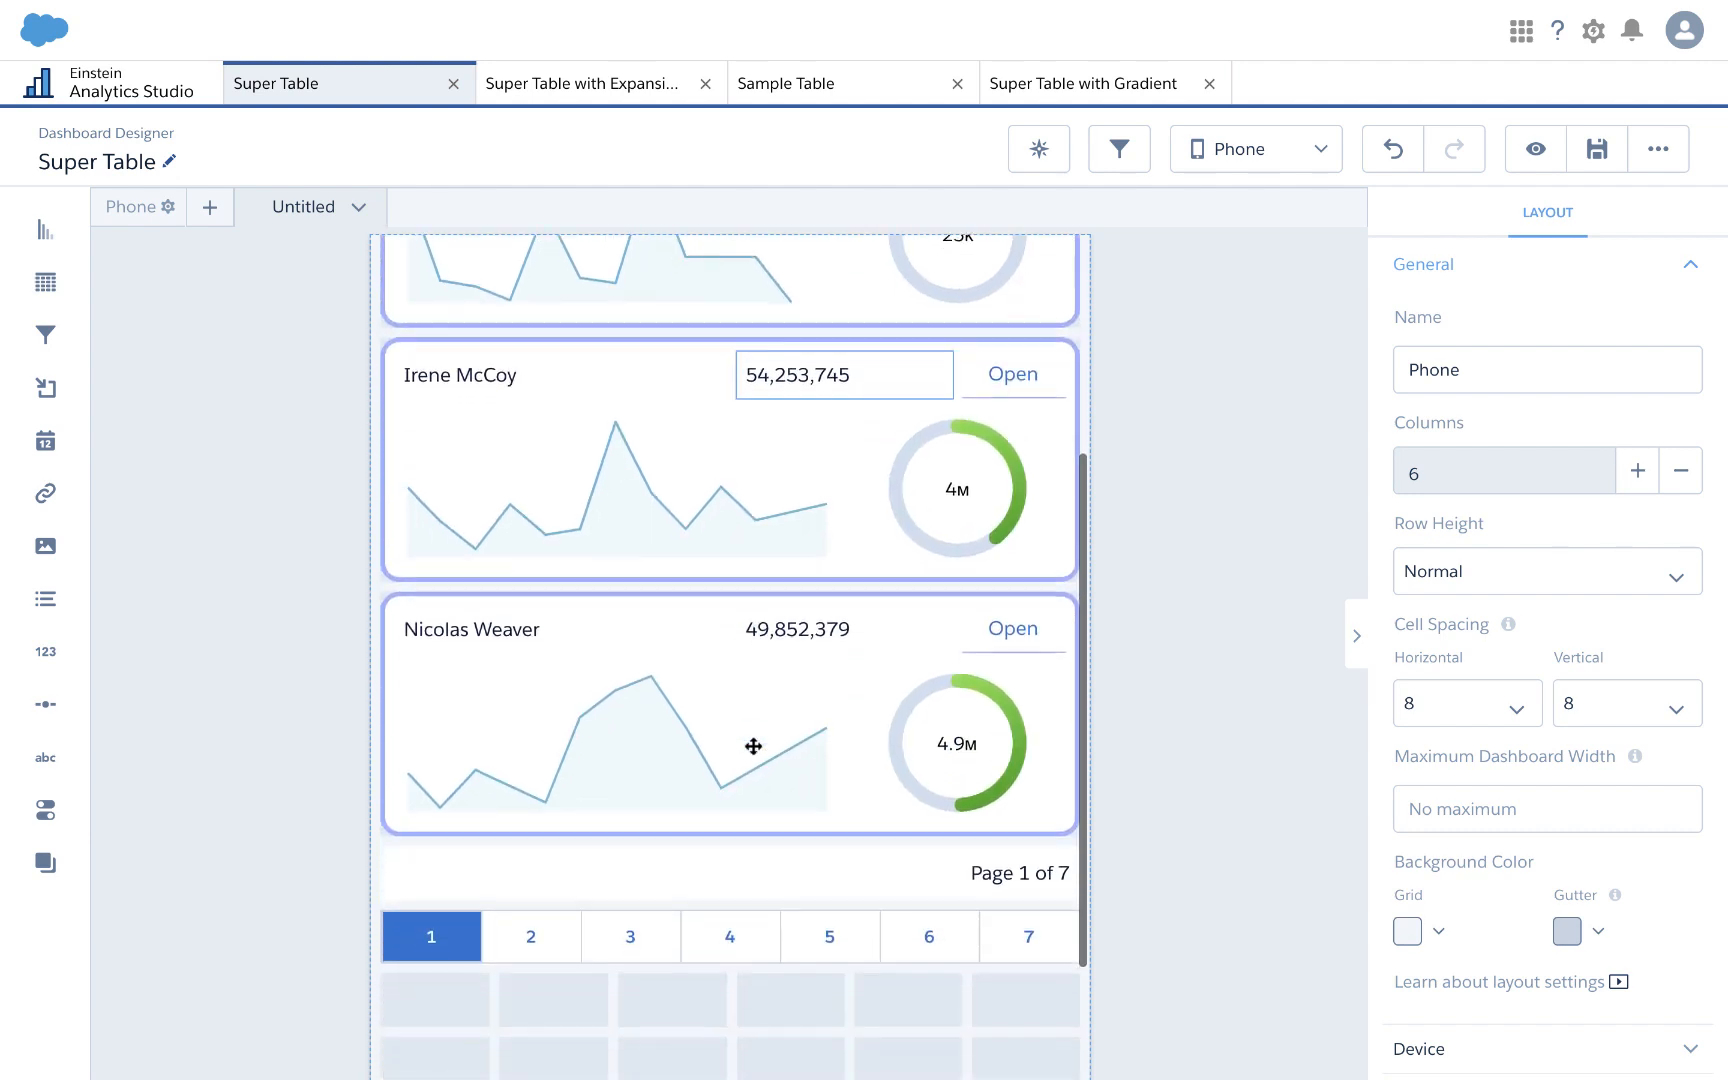
pyautogui.scroll(2, 752, 745)
pyautogui.scroll(2, 799, 580)
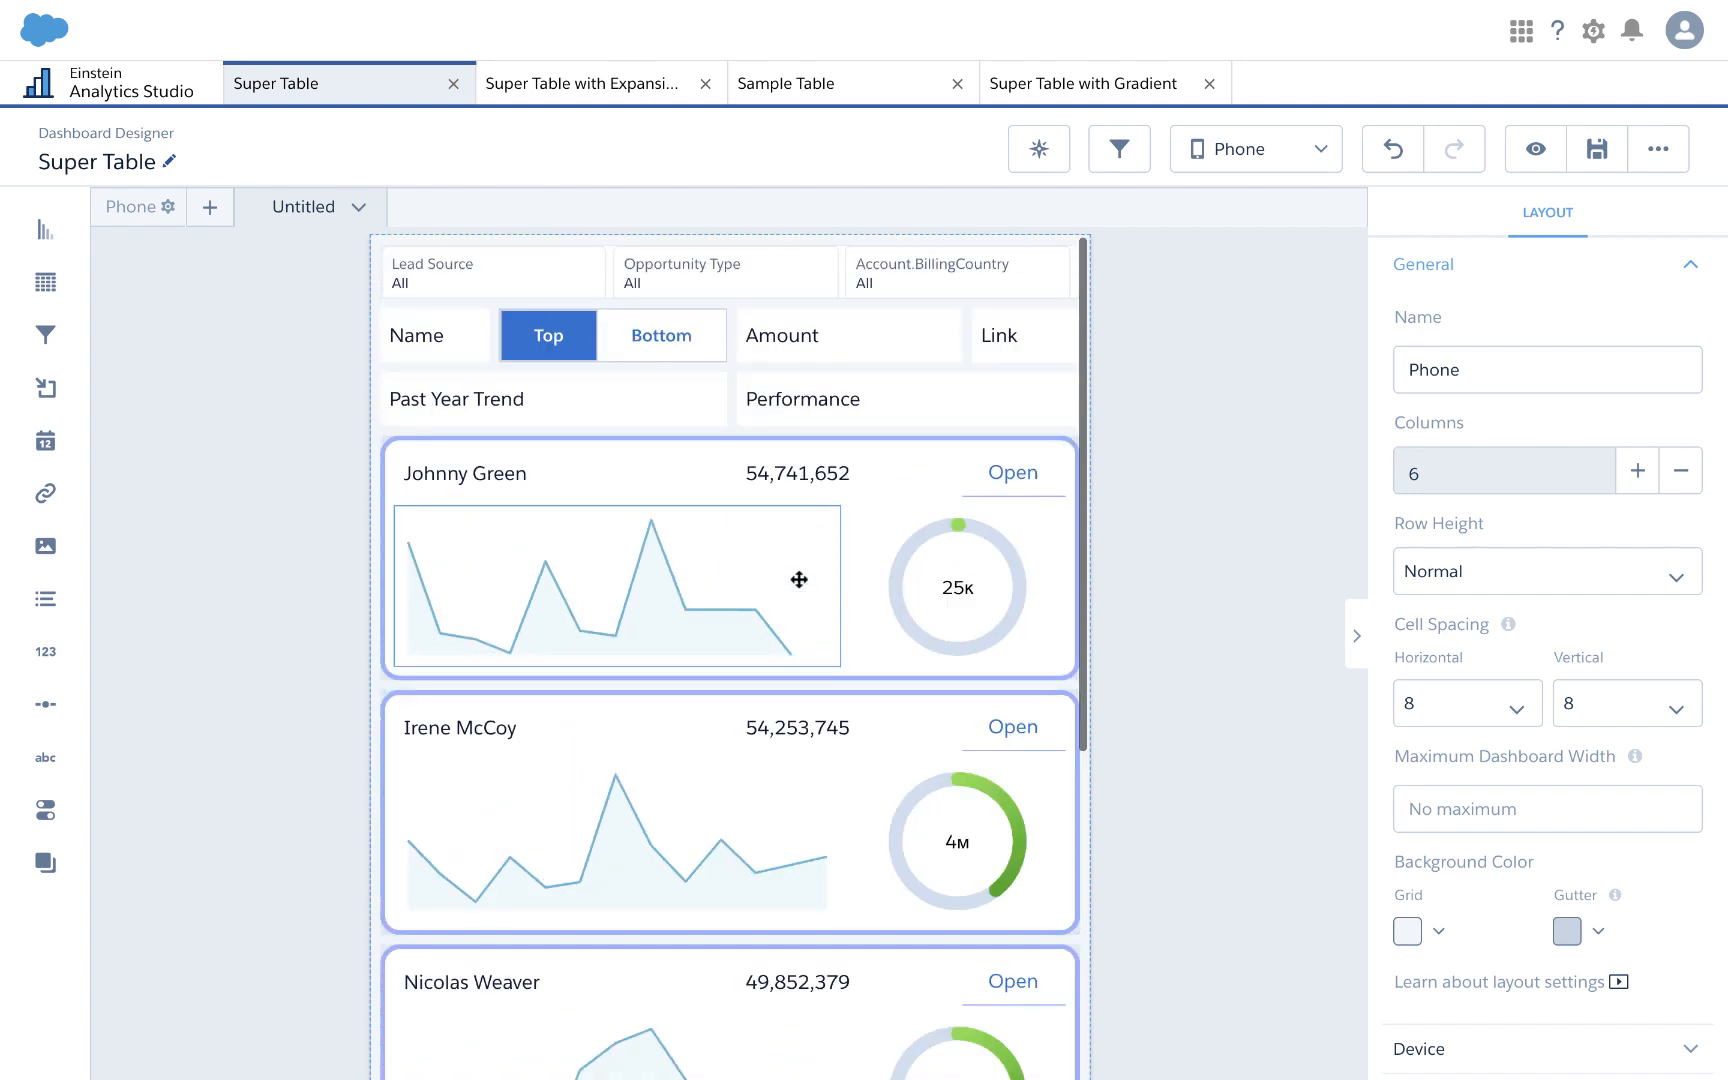
pyautogui.click(1096, 86)
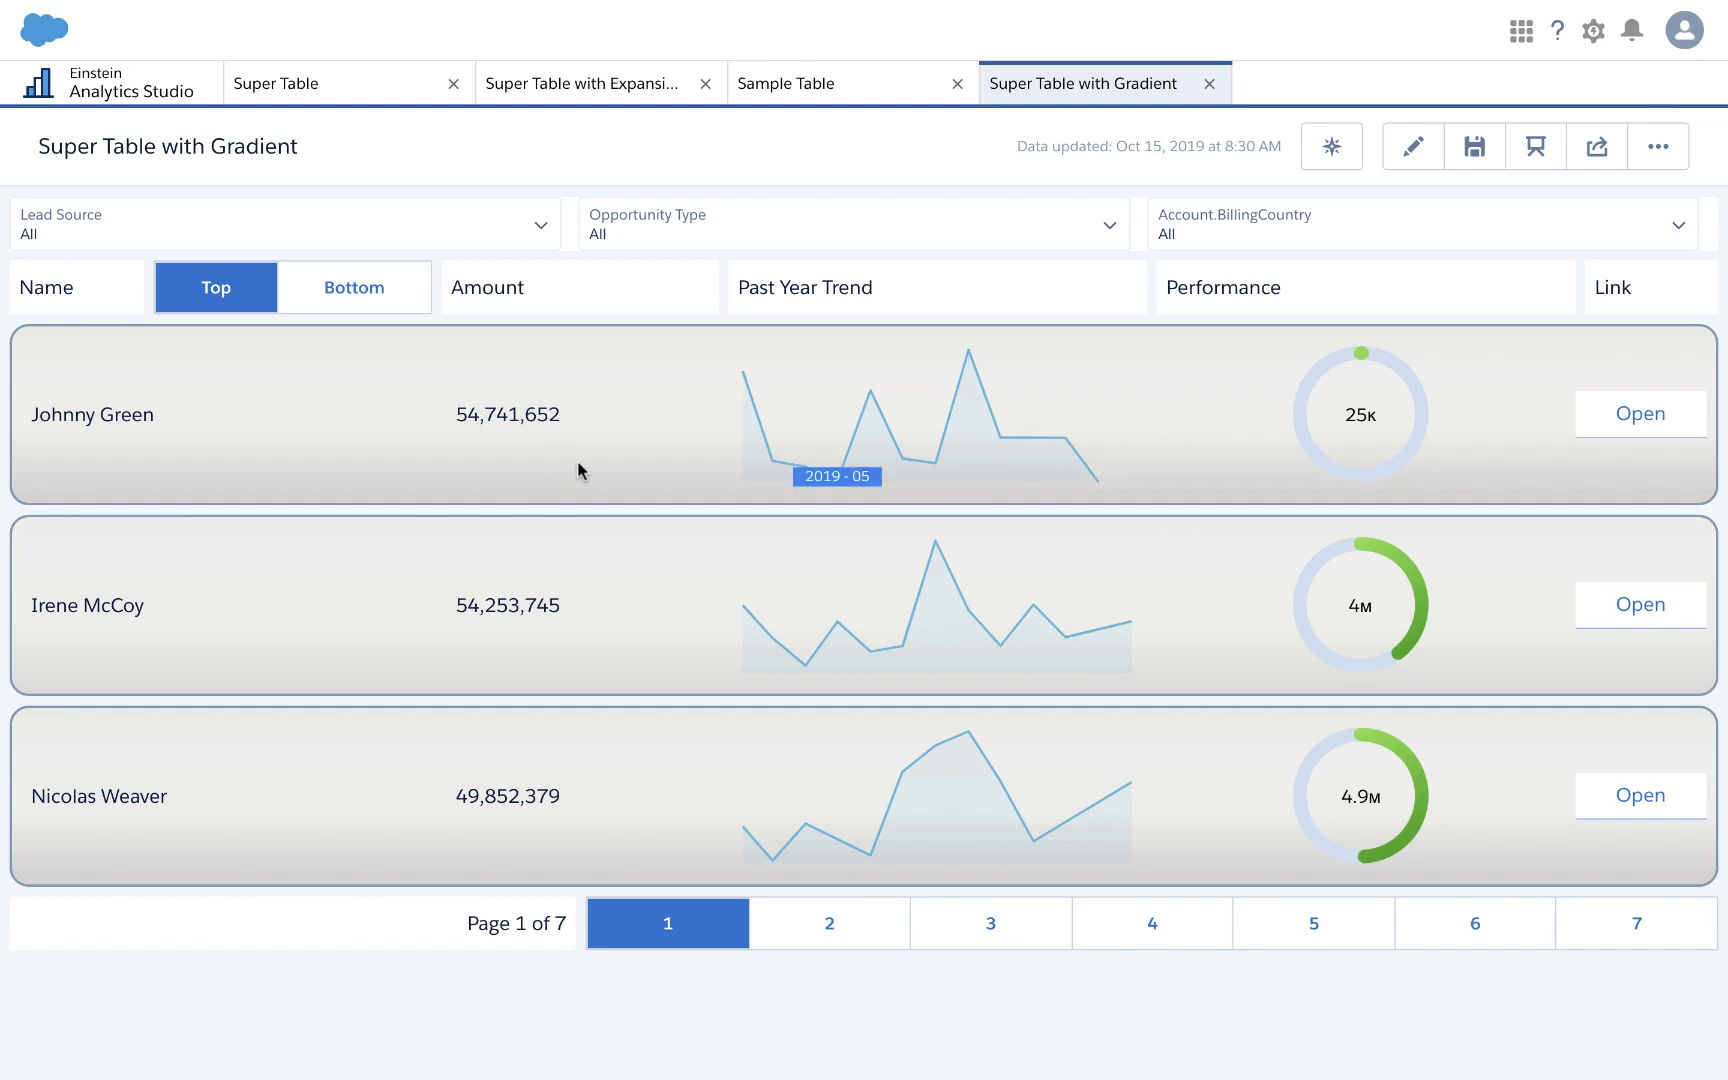
# Step: Switch the Super Table dashboard designer back to its Default layout
pyautogui.click(330, 100)
pyautogui.click(1226, 168)
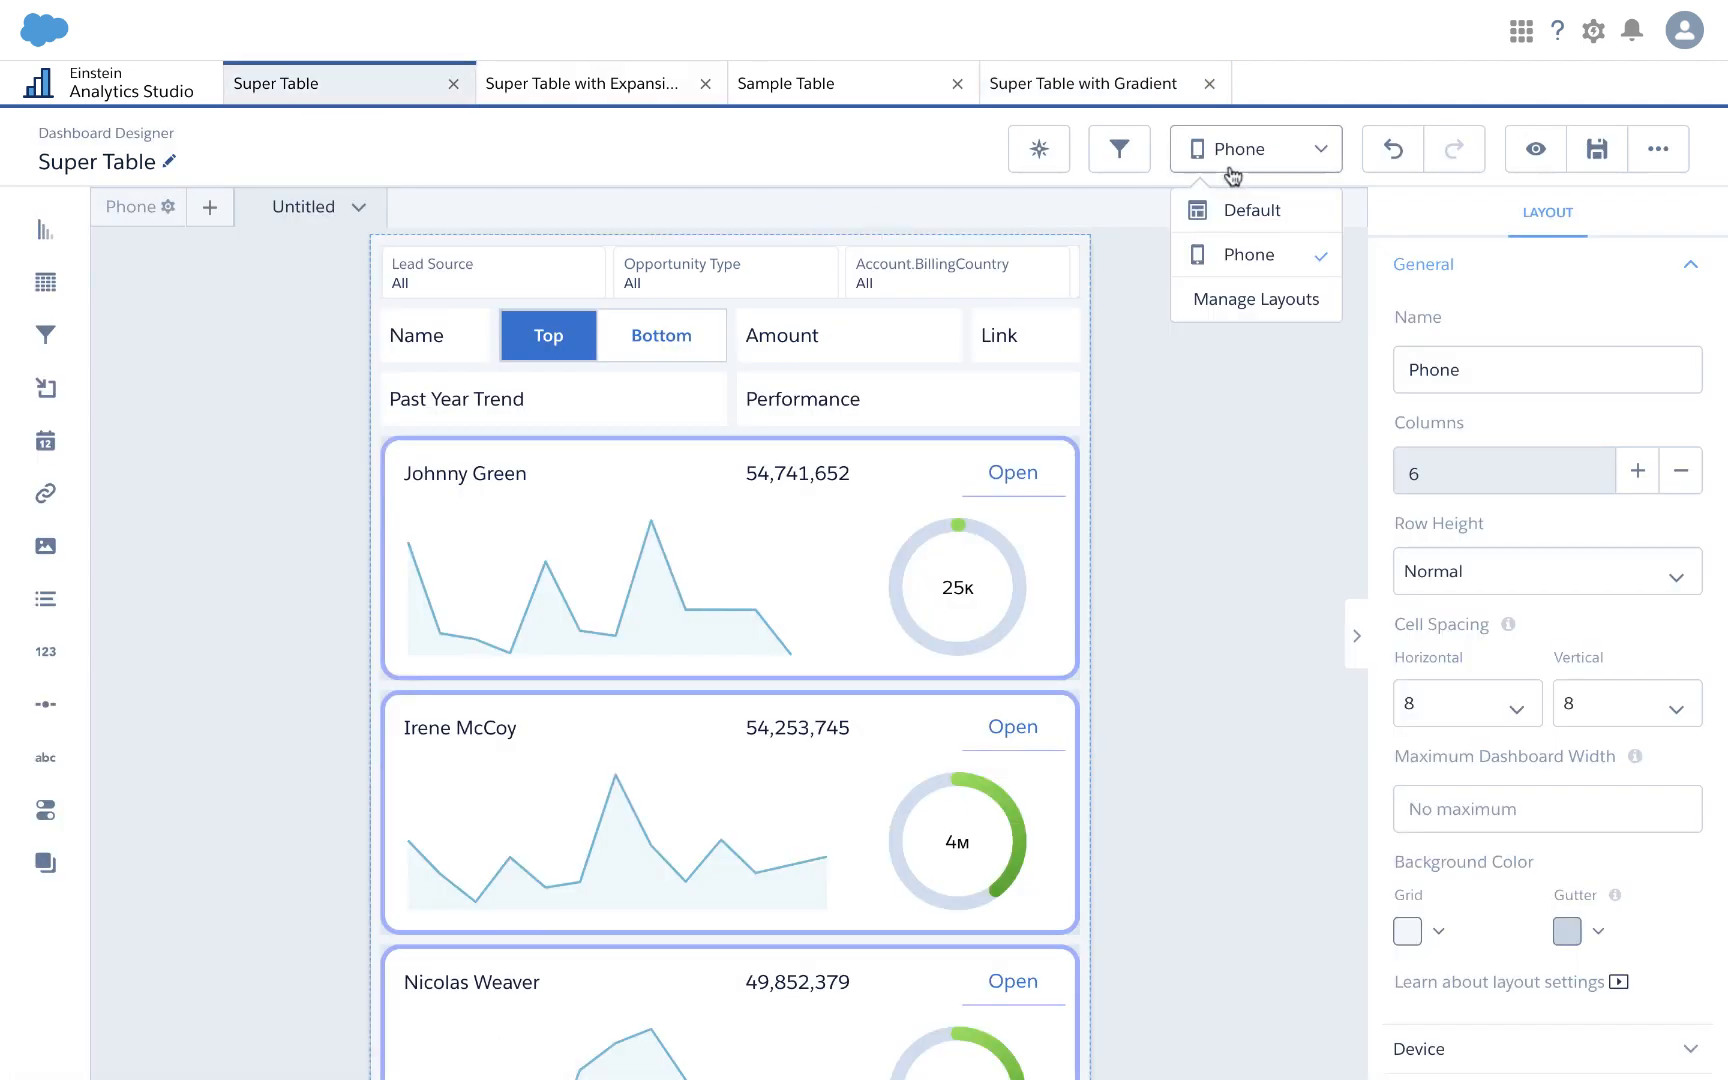
pyautogui.click(1230, 212)
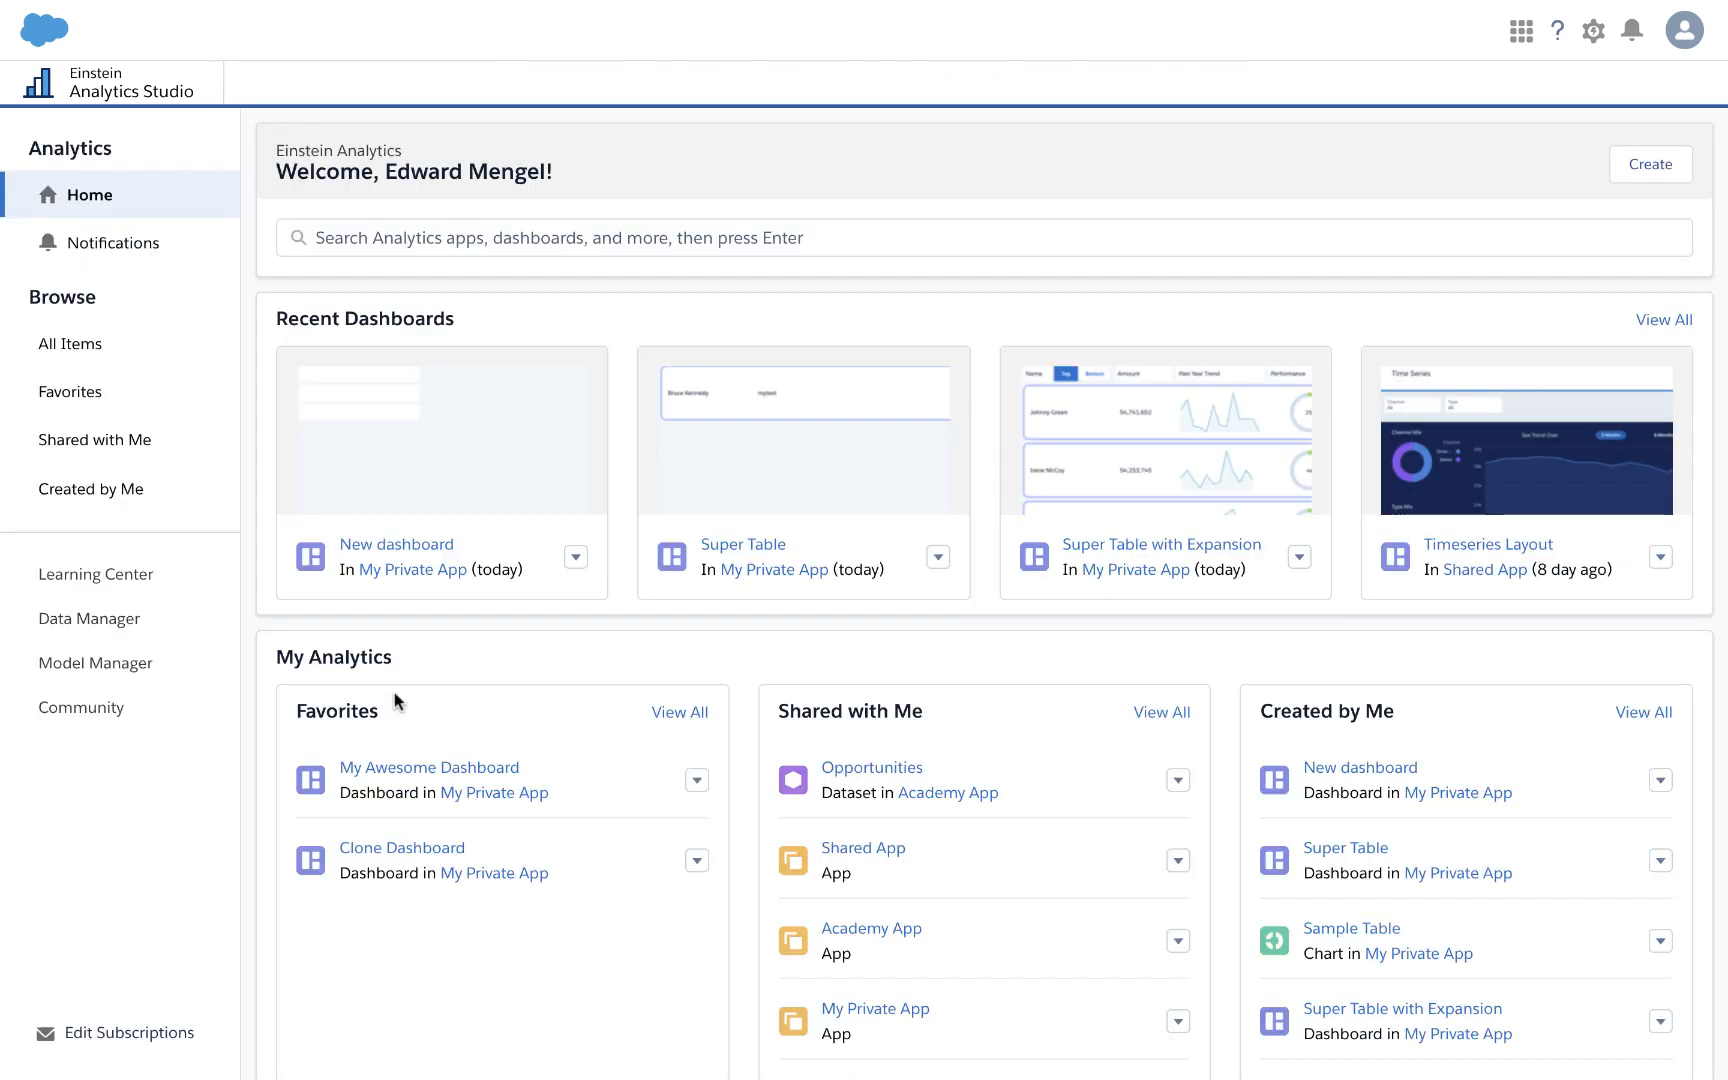
# Step: Create a new blank dashboard
pyautogui.click(1652, 165)
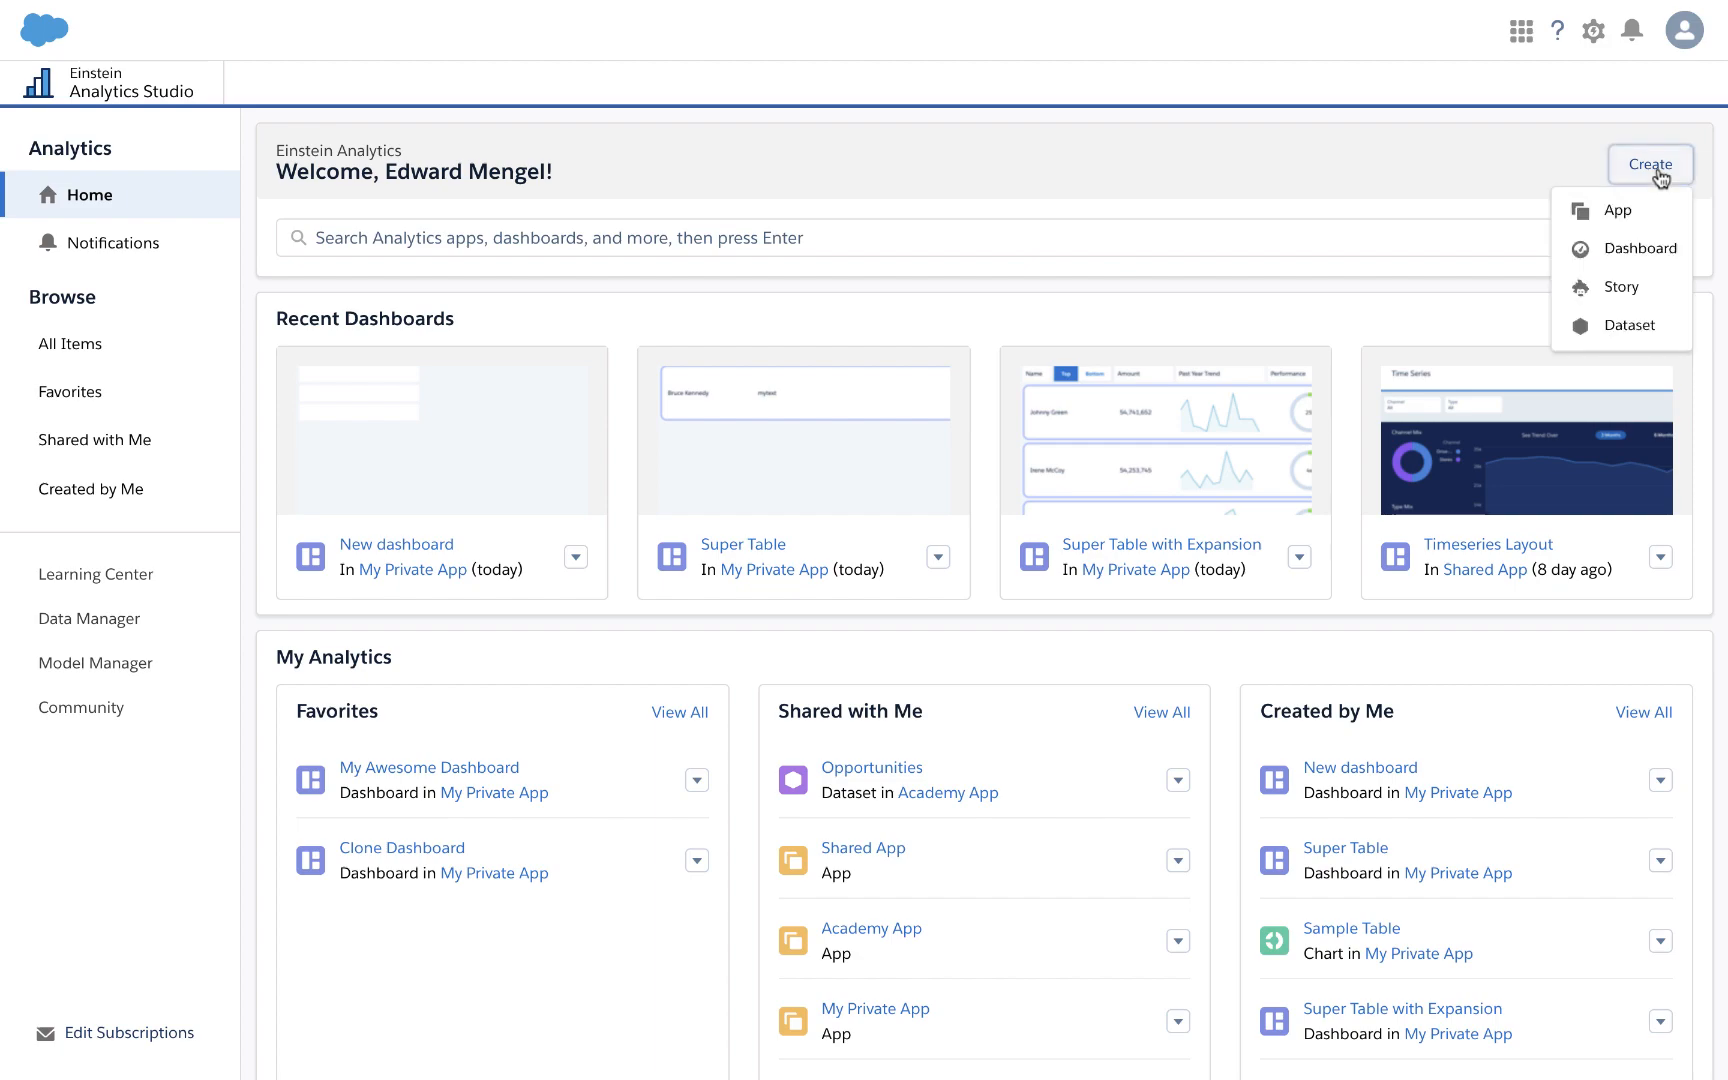
pyautogui.click(1623, 240)
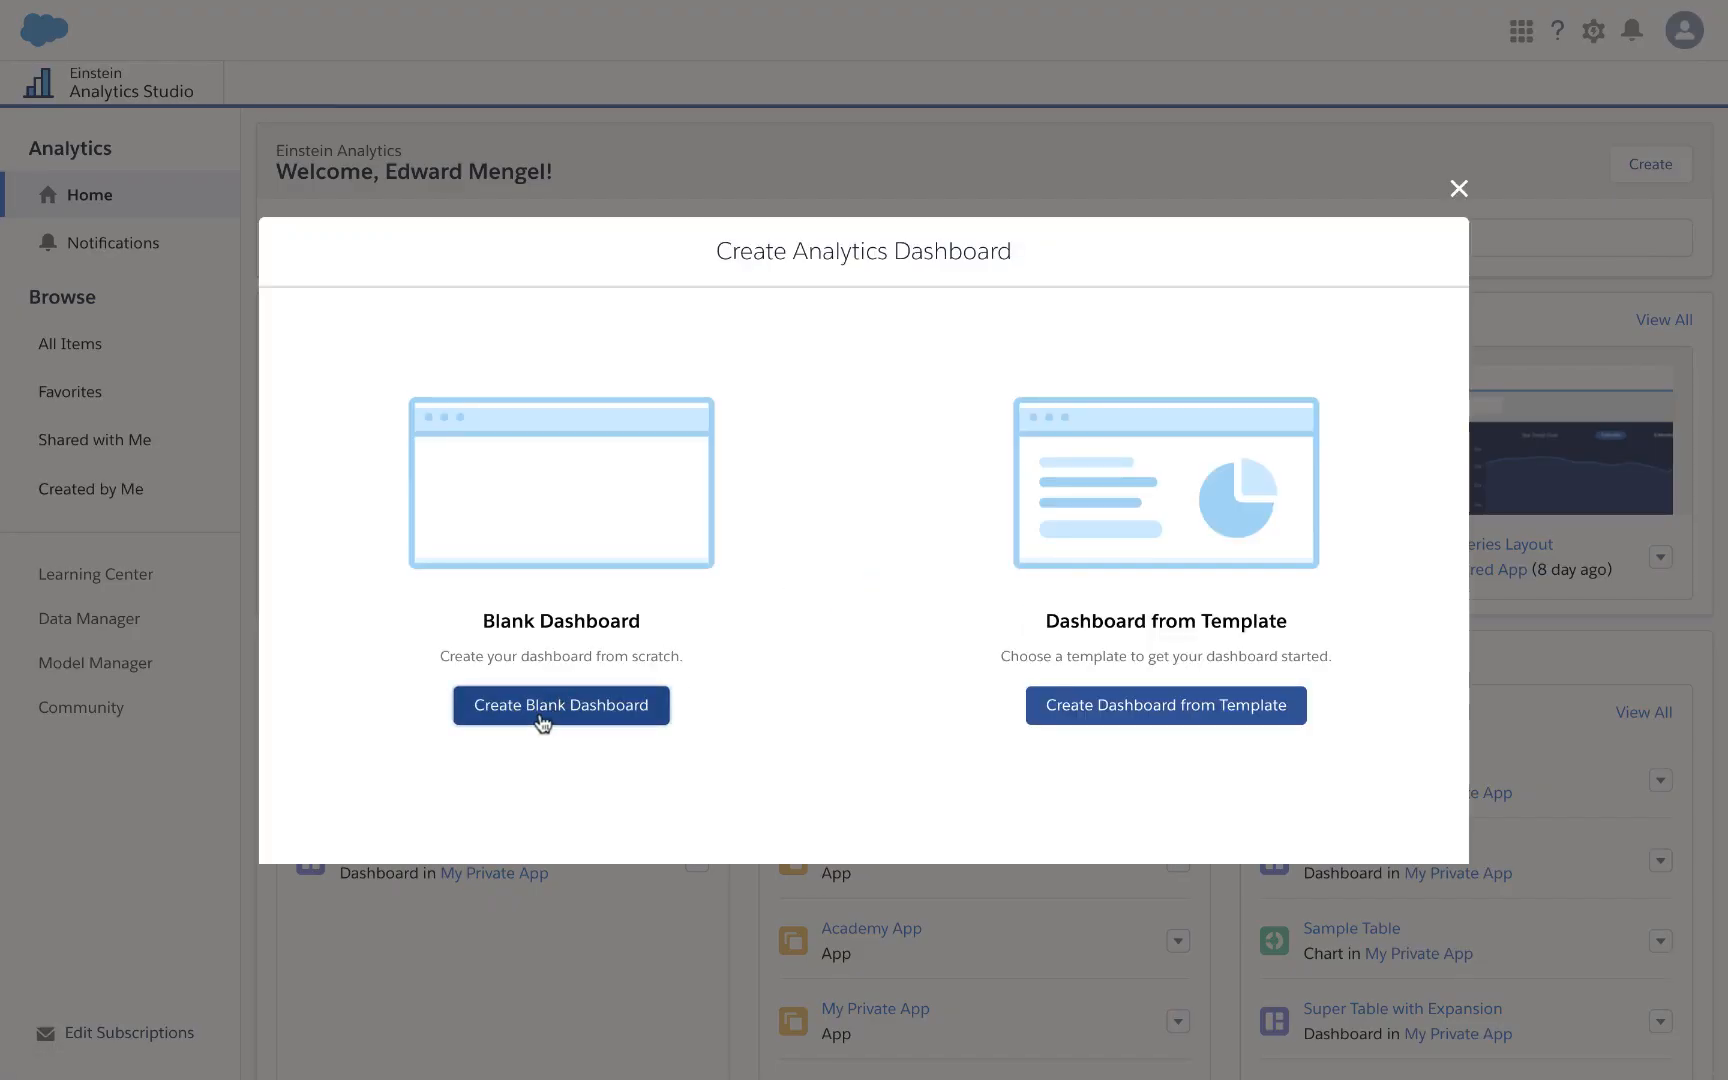
pyautogui.click(539, 711)
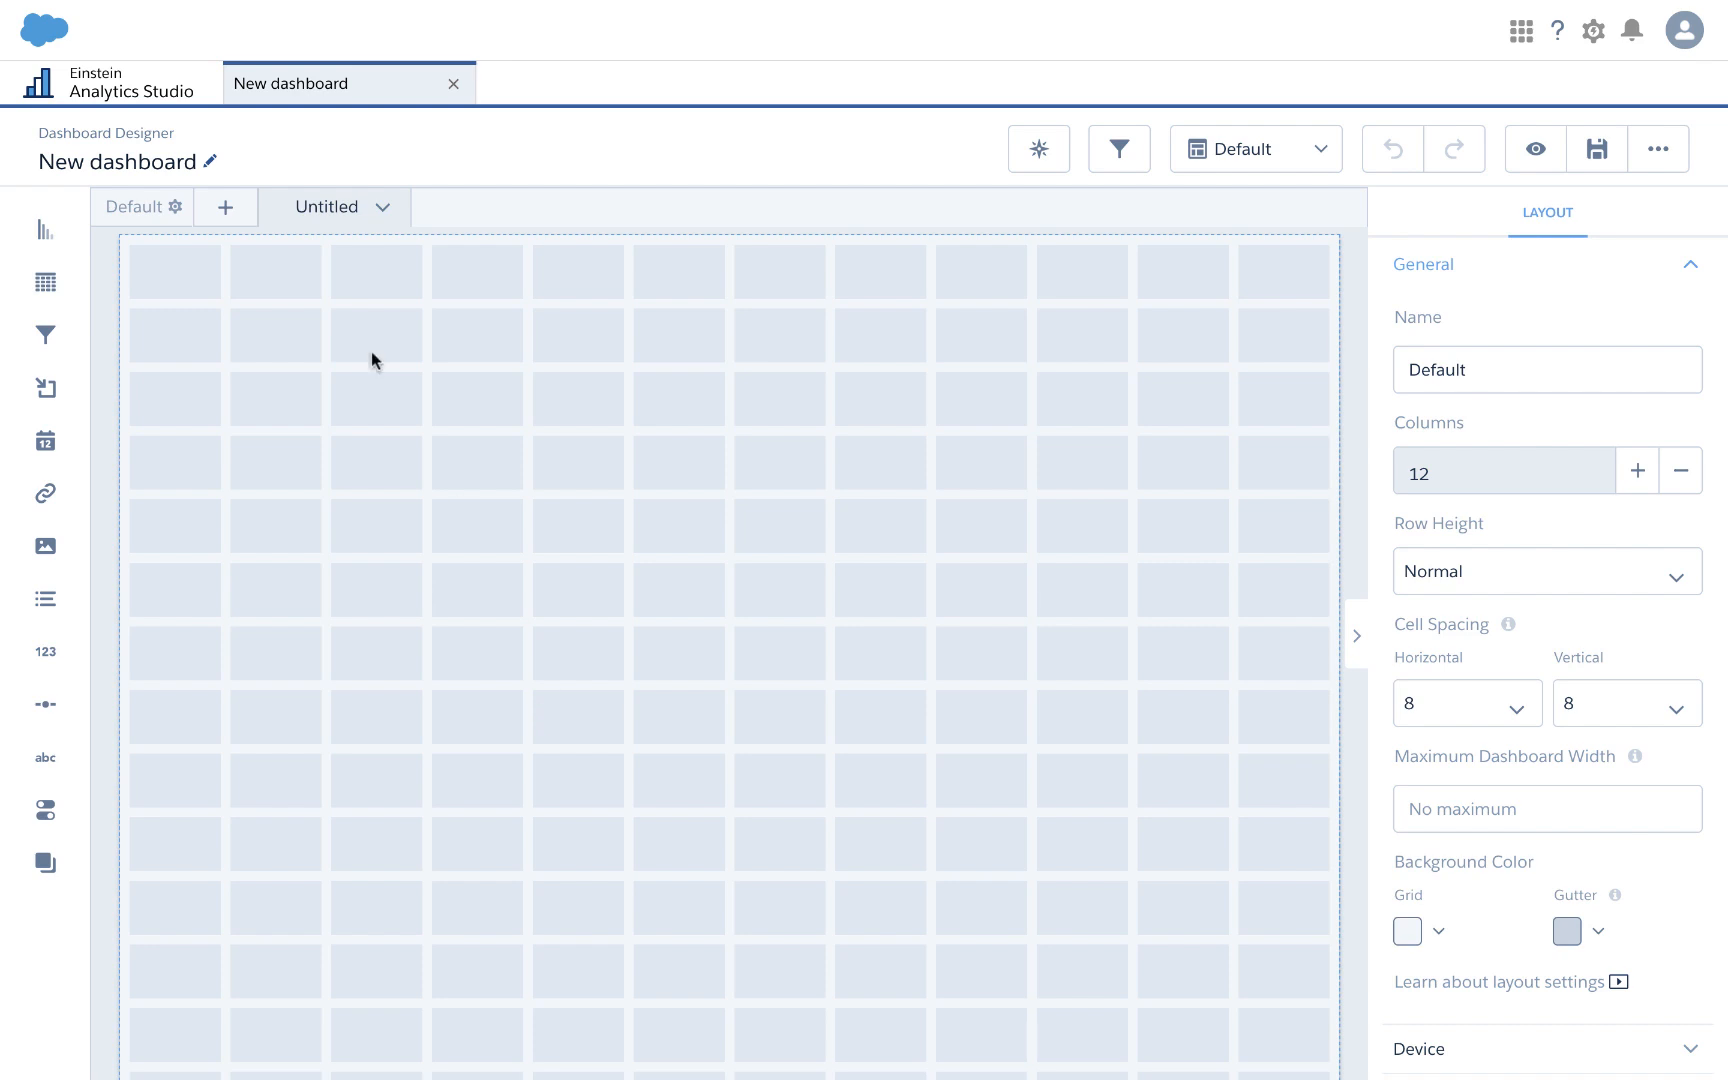
# Step: Start a new query on the Opportunities dataset
pyautogui.click(1066, 554)
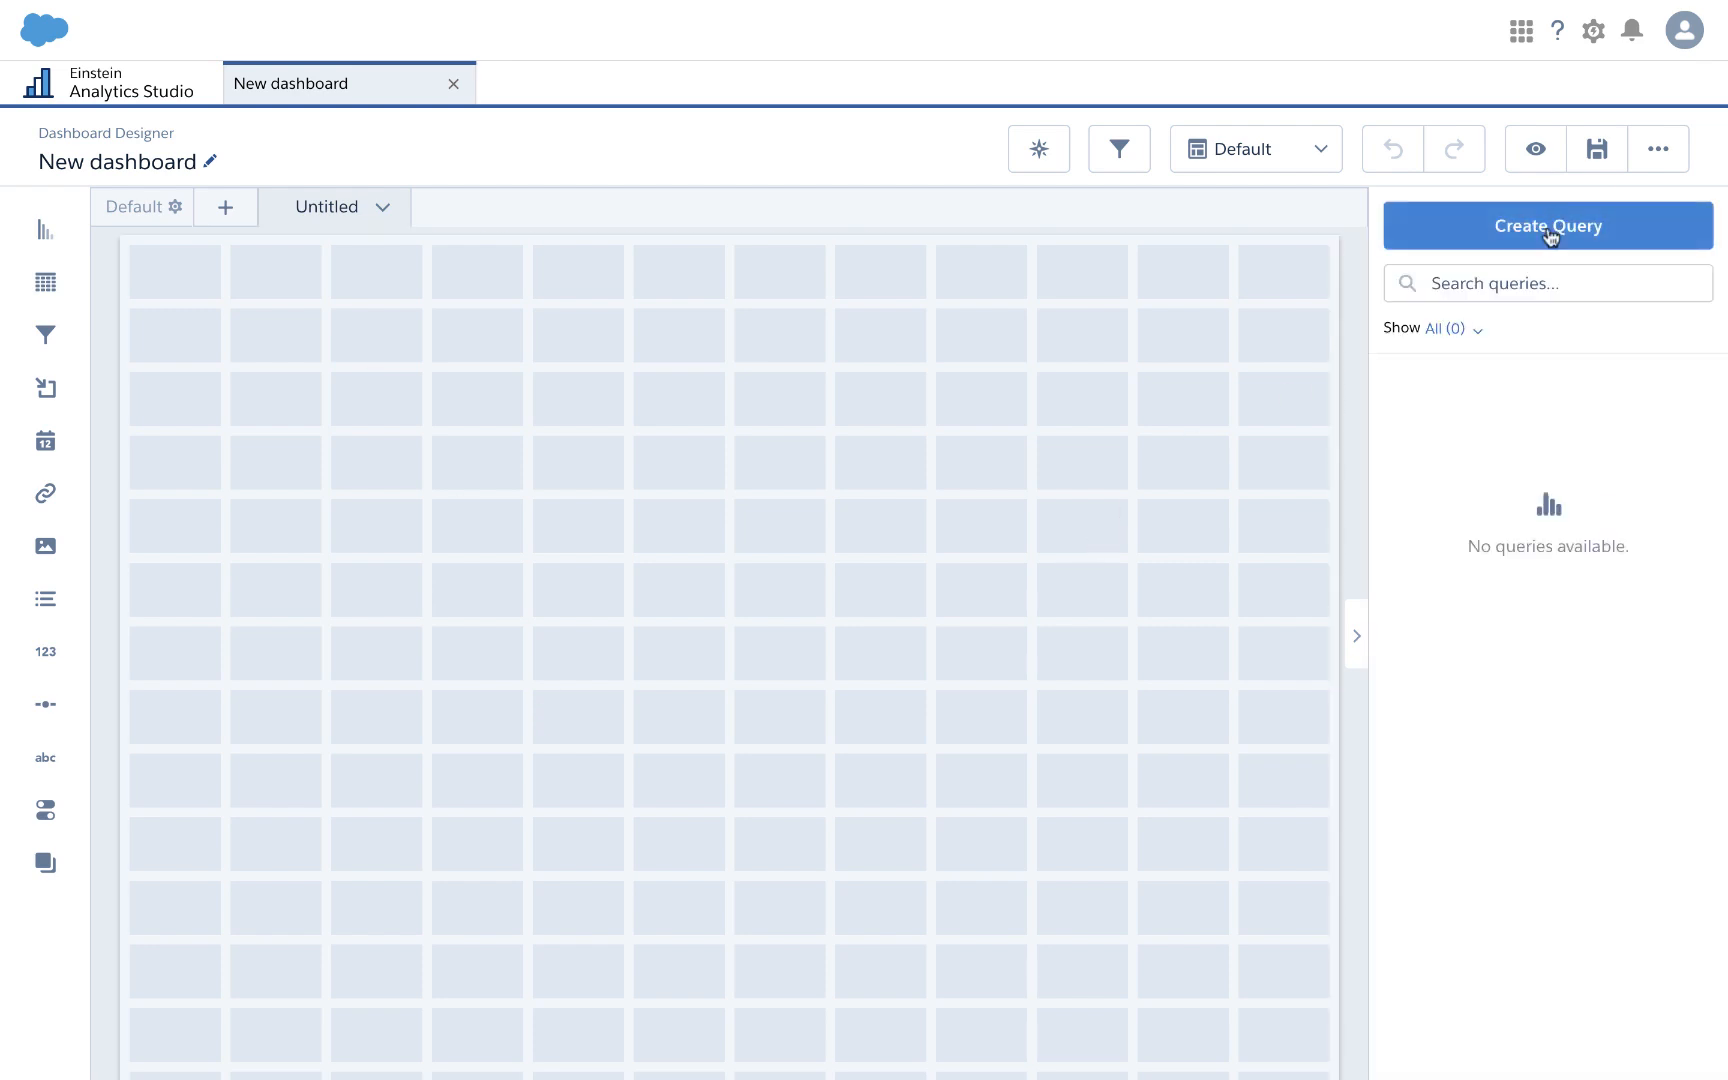
pyautogui.click(1550, 230)
pyautogui.click(742, 502)
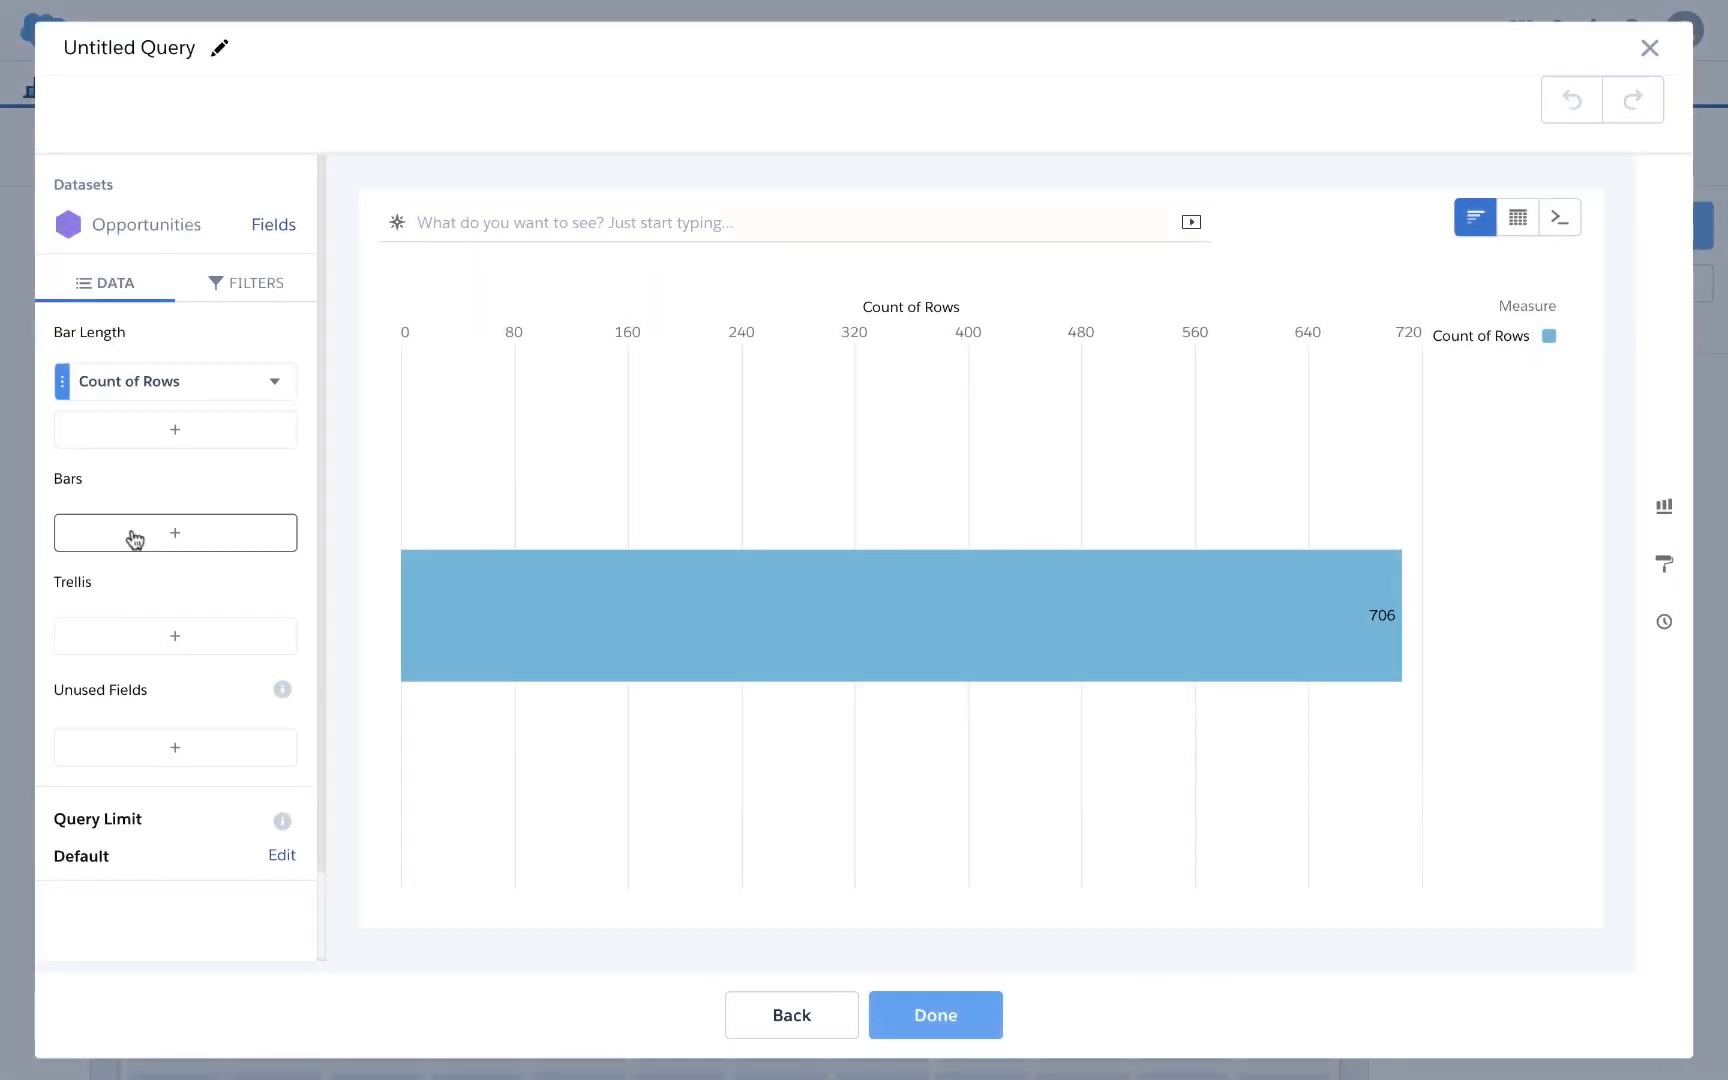
# Step: Group the query by Owner.Name, measure Sum of Amount, and show it as a compare table
pyautogui.click(135, 540)
pyautogui.write('own')
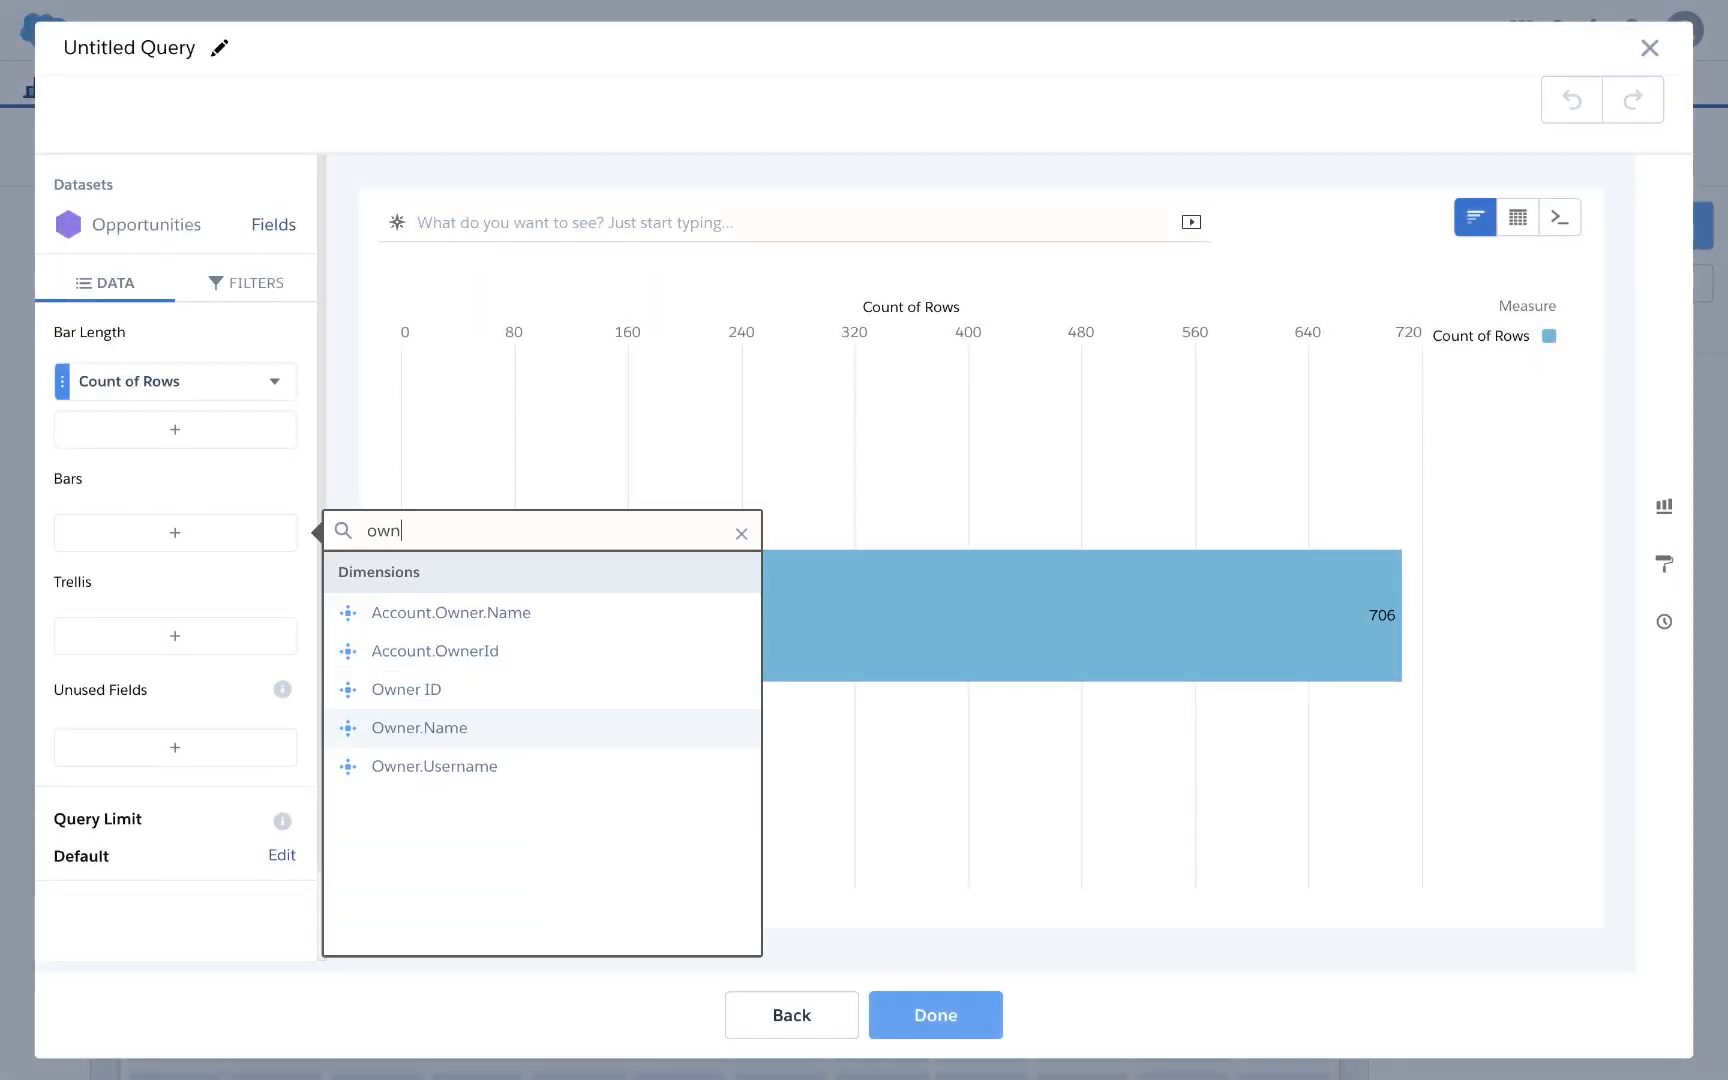
pyautogui.click(425, 737)
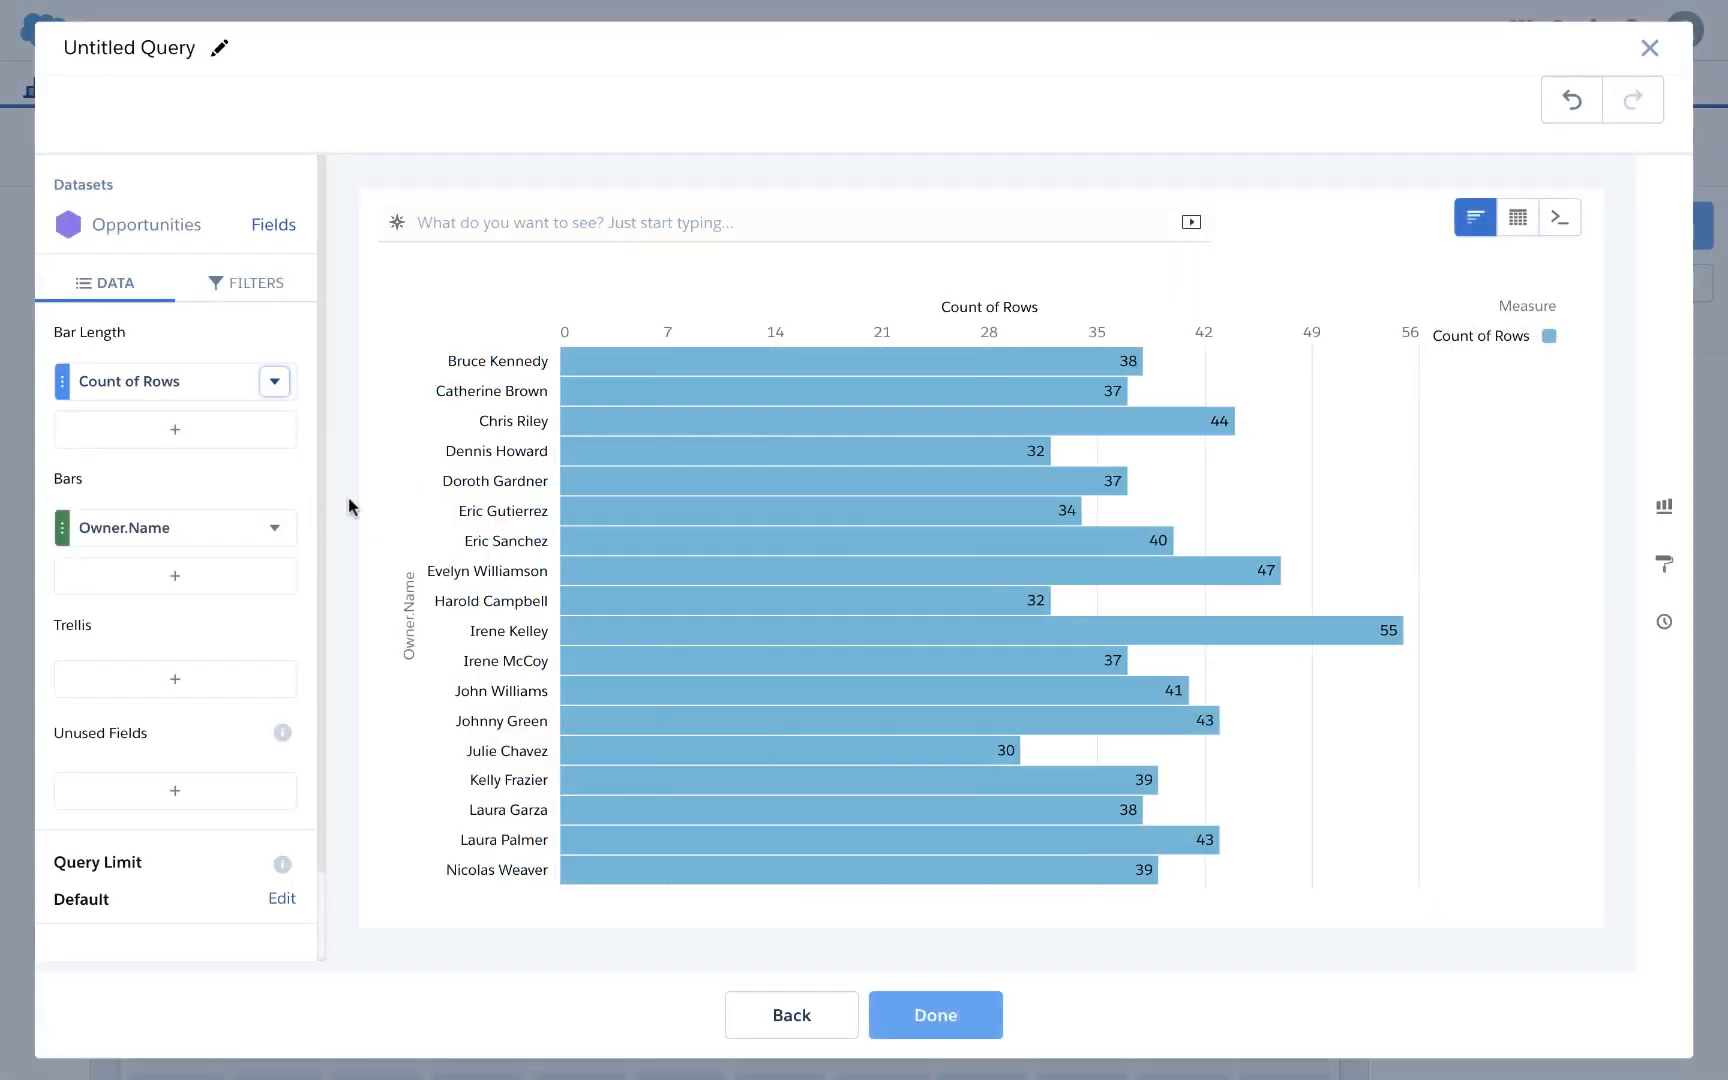
pyautogui.click(212, 395)
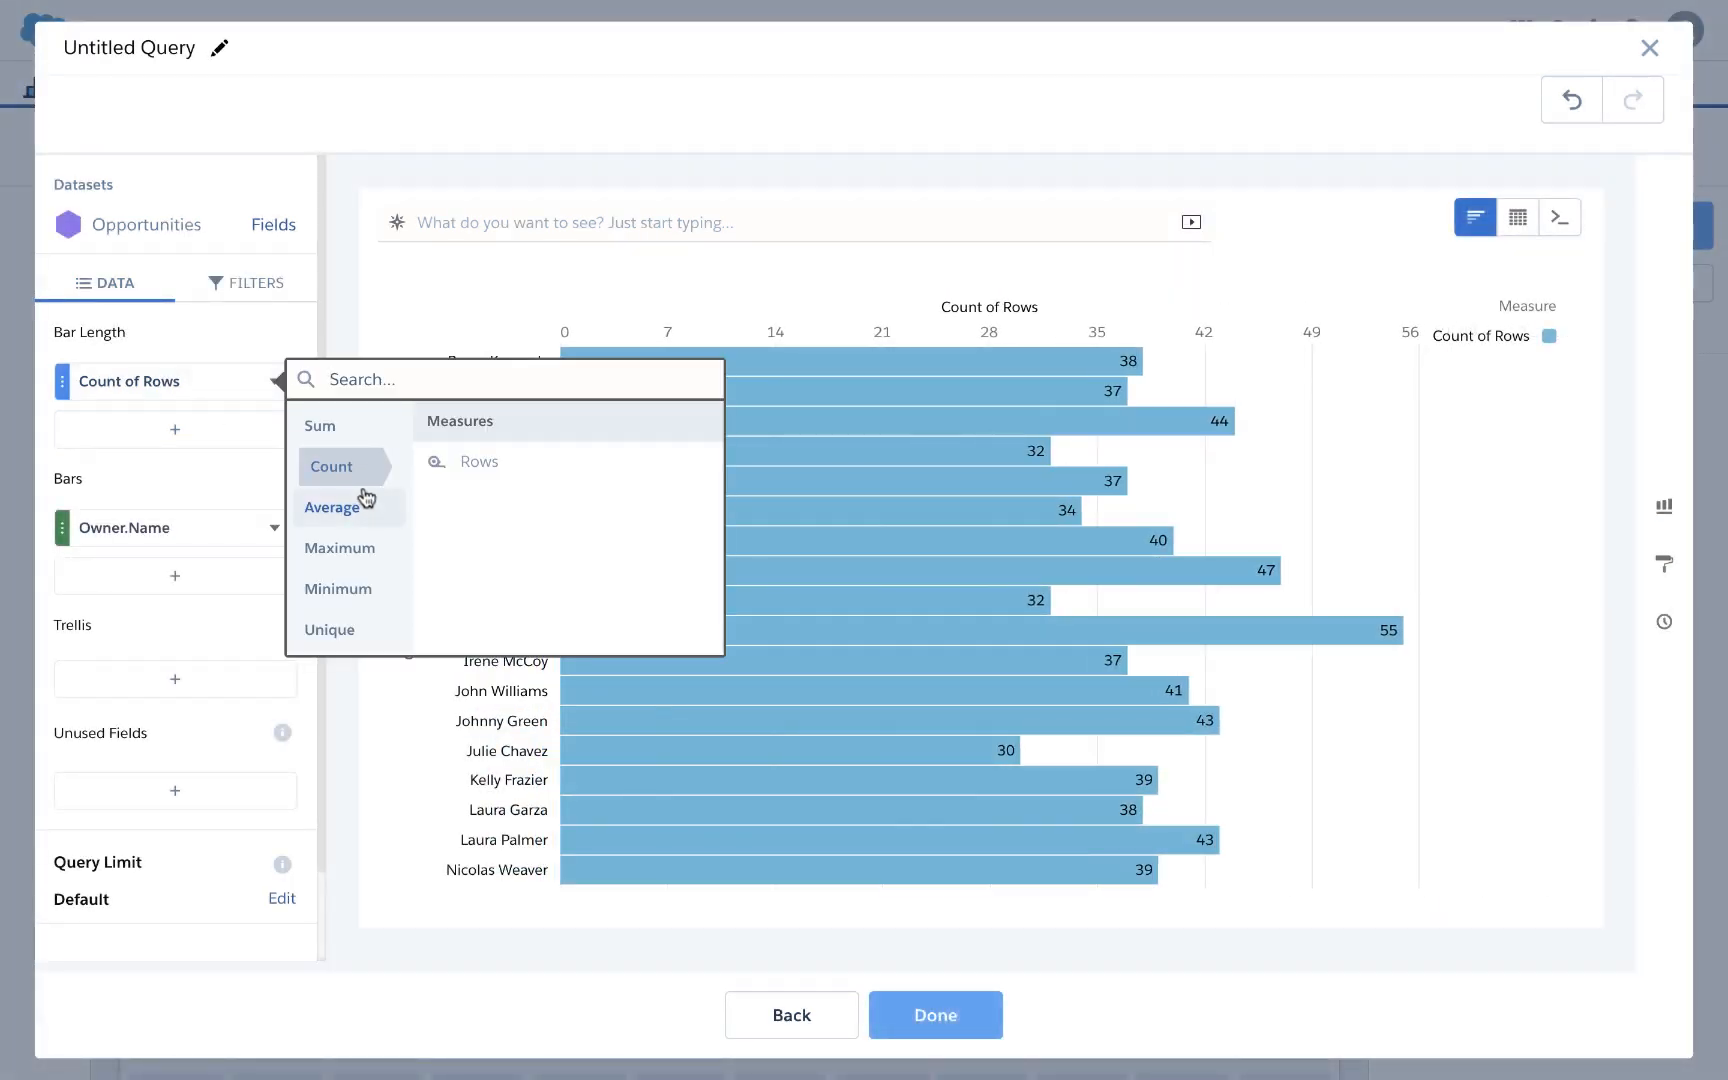
pyautogui.click(490, 461)
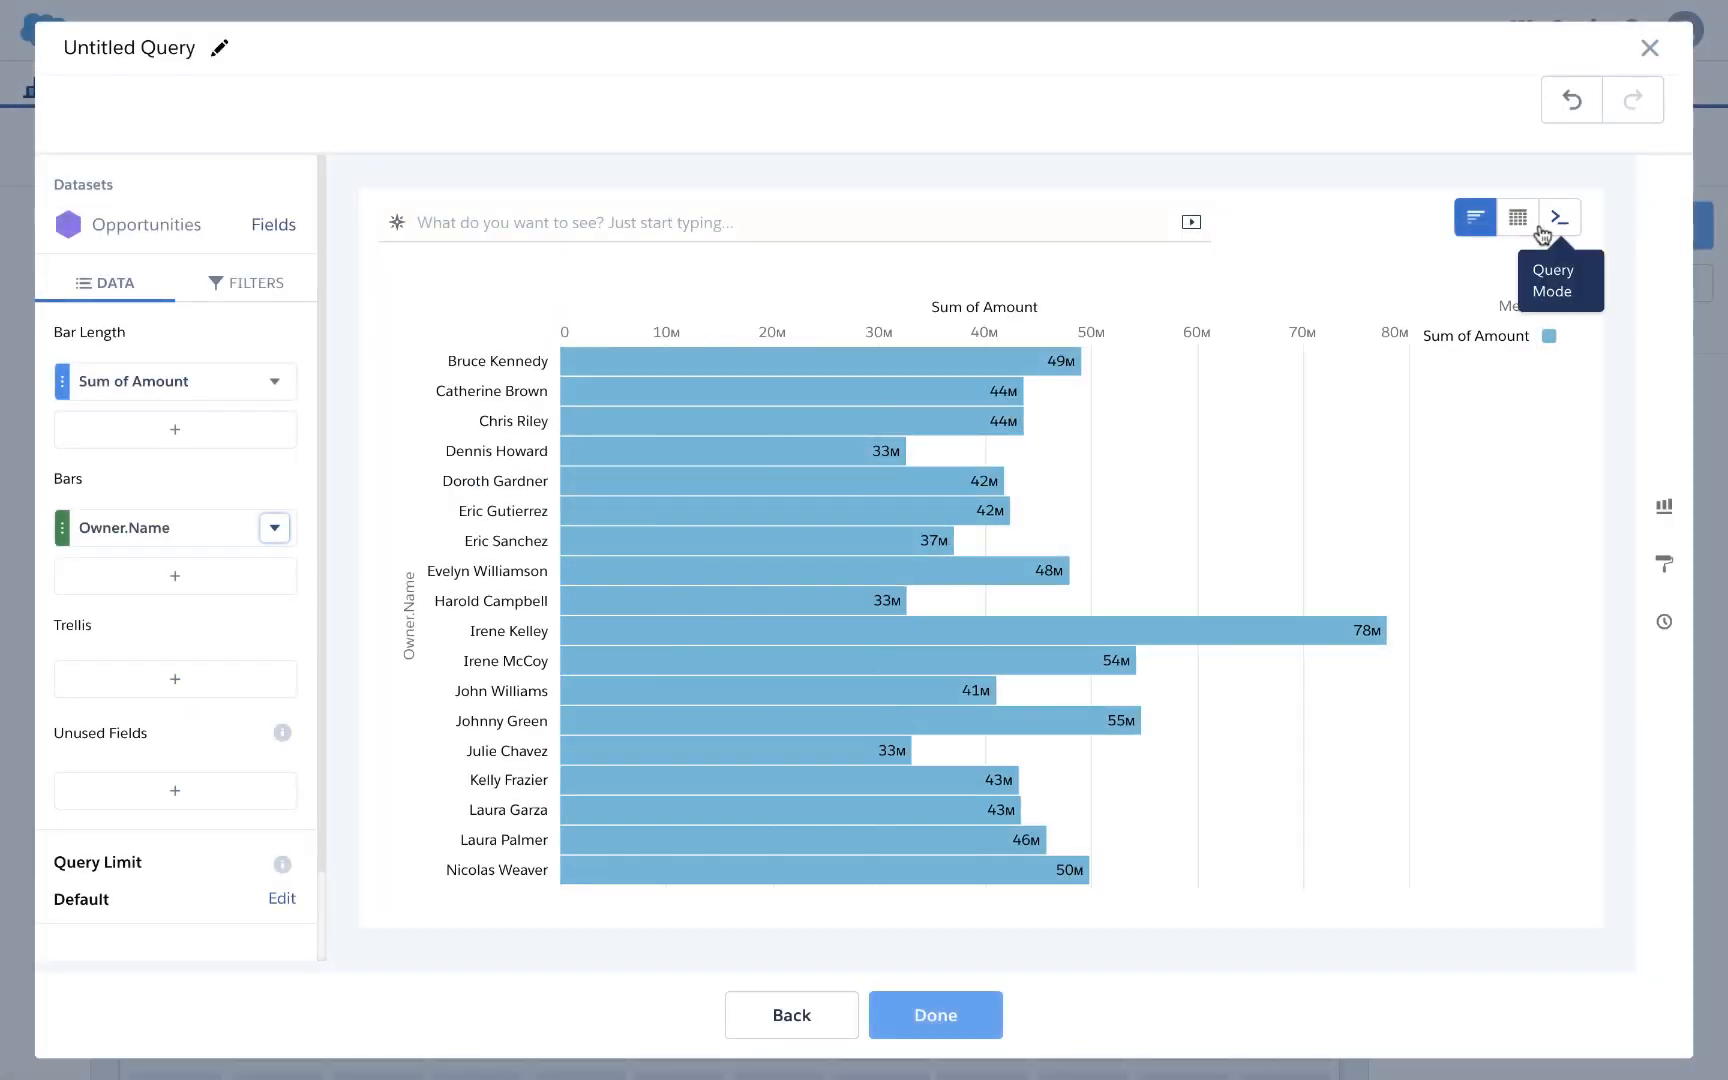
pyautogui.moveTo(1517, 228)
pyautogui.click(1376, 298)
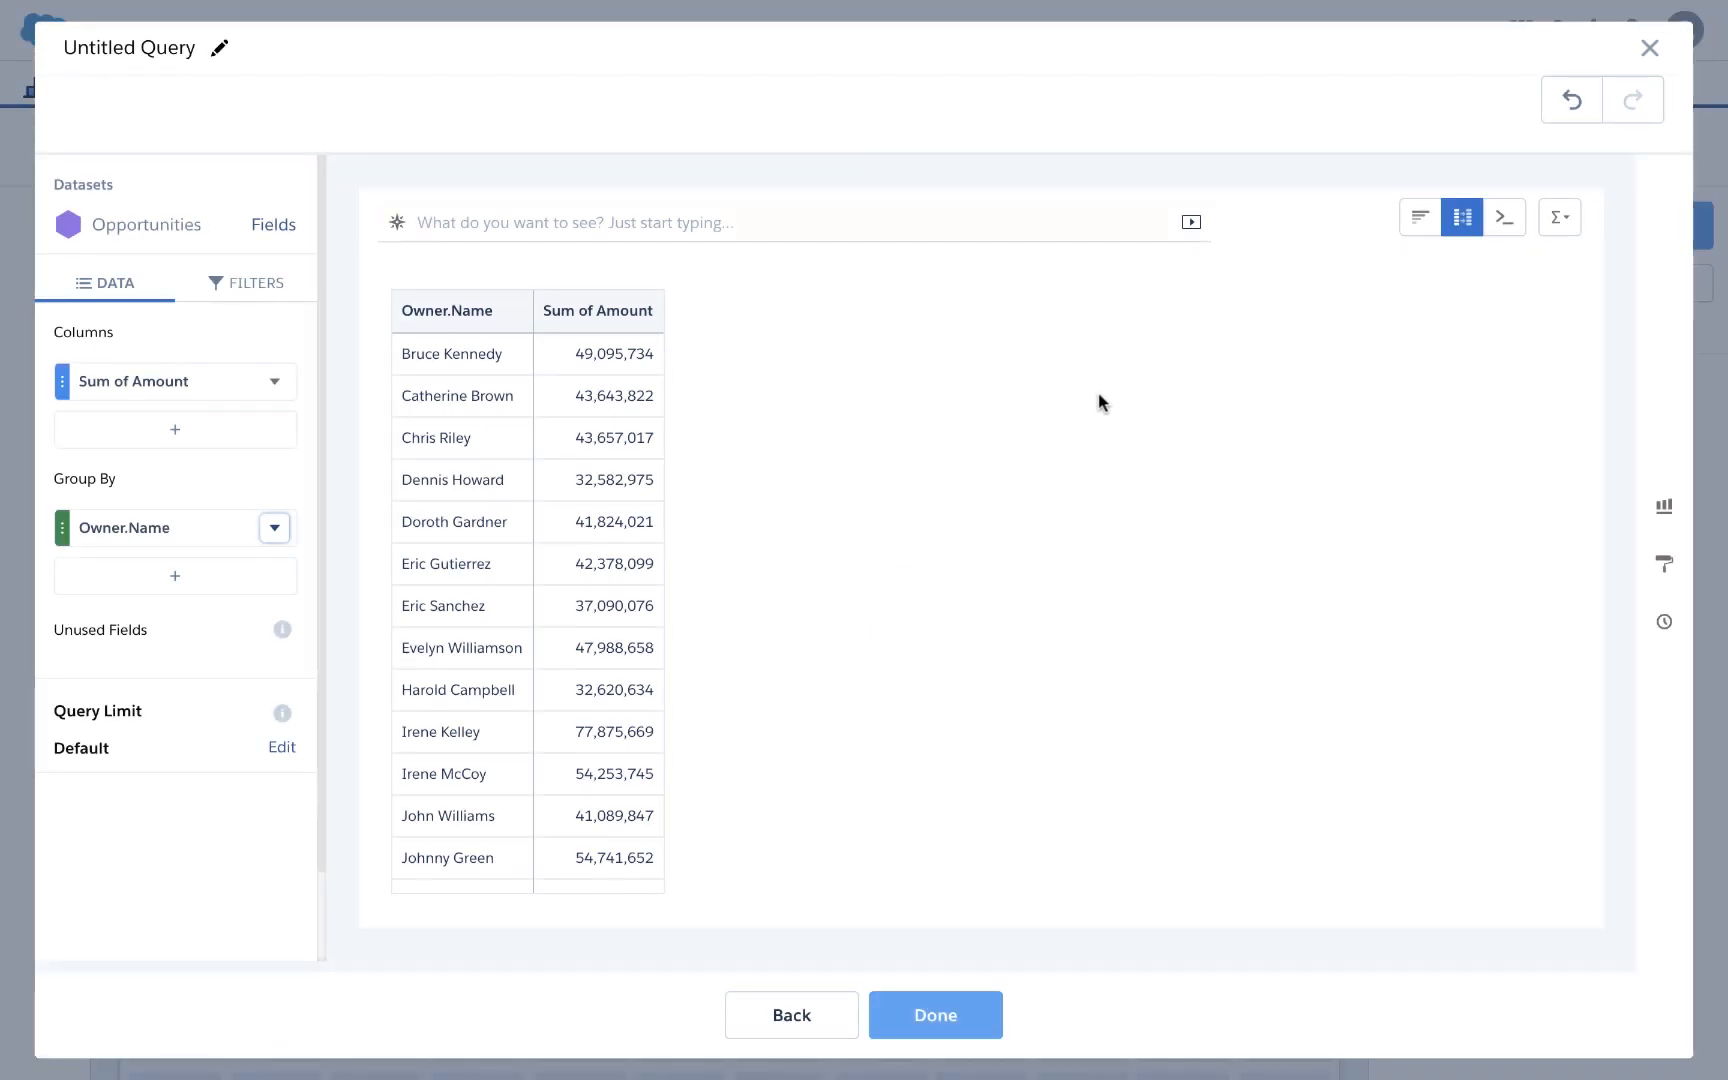
# Step: Limit the query to 3 rows, save it as 'root query', and add a full-width container
pyautogui.click(279, 748)
pyautogui.write('3')
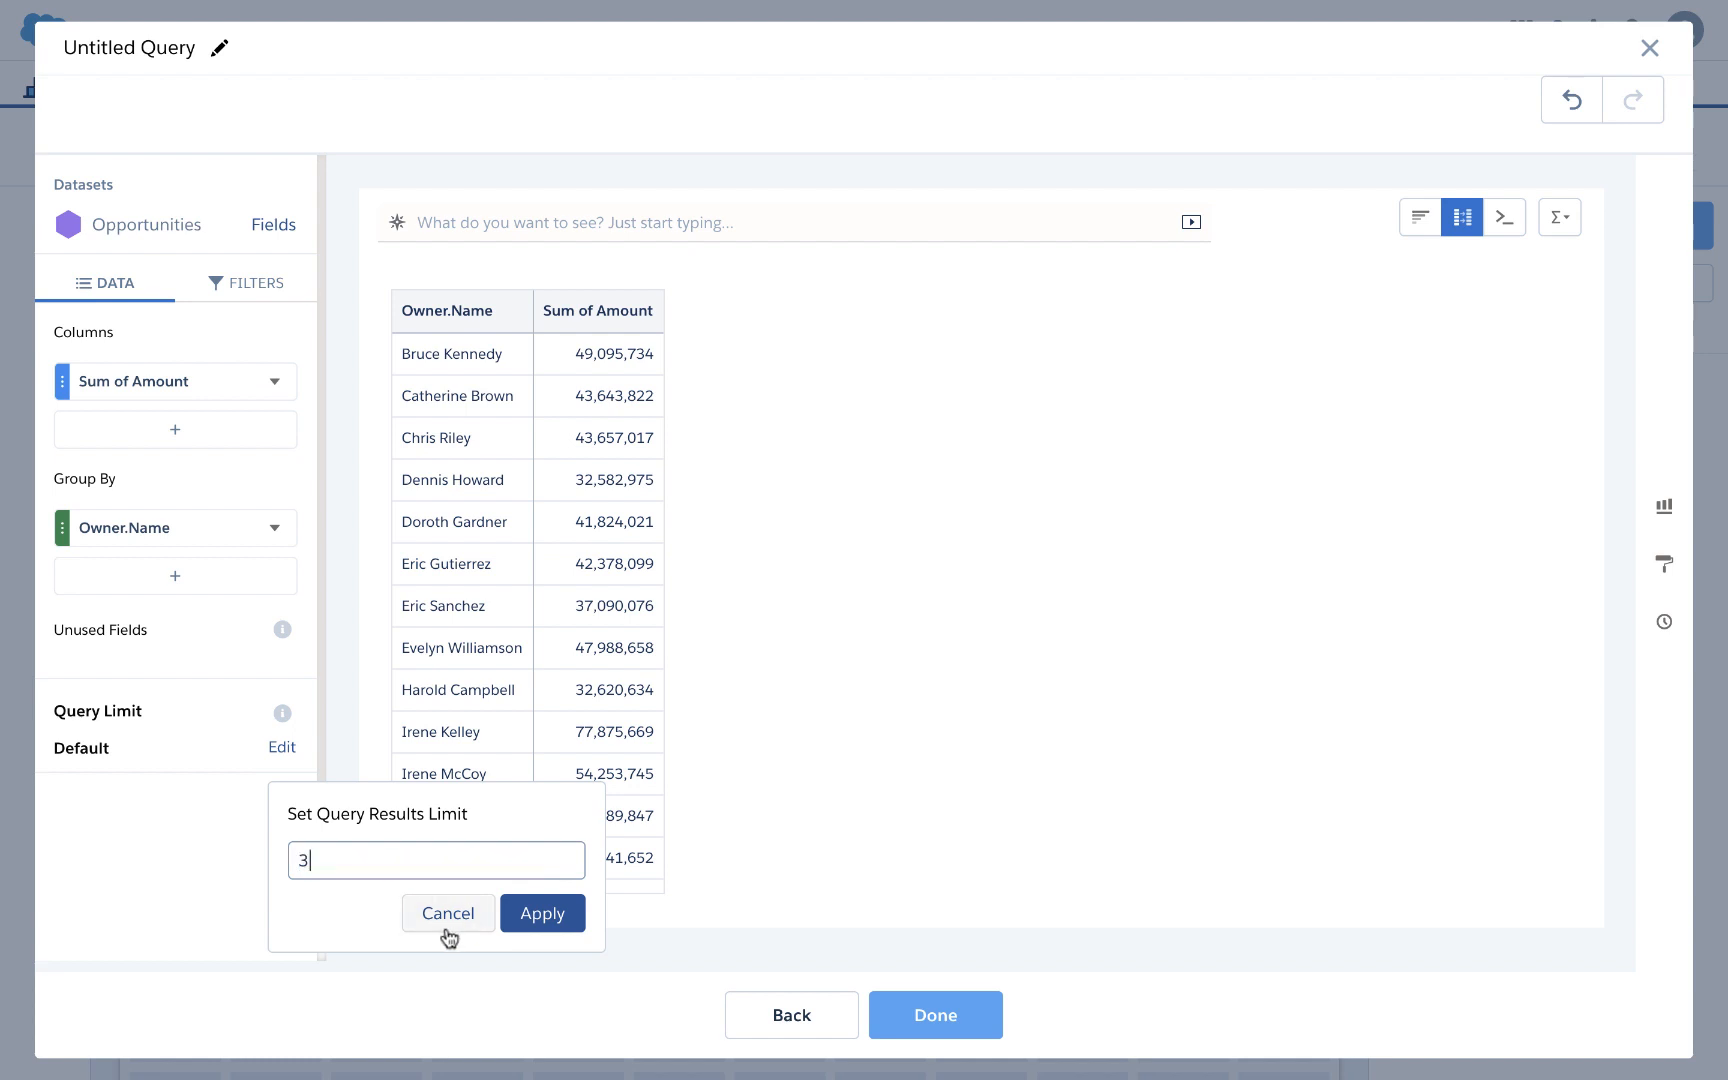
pyautogui.click(545, 910)
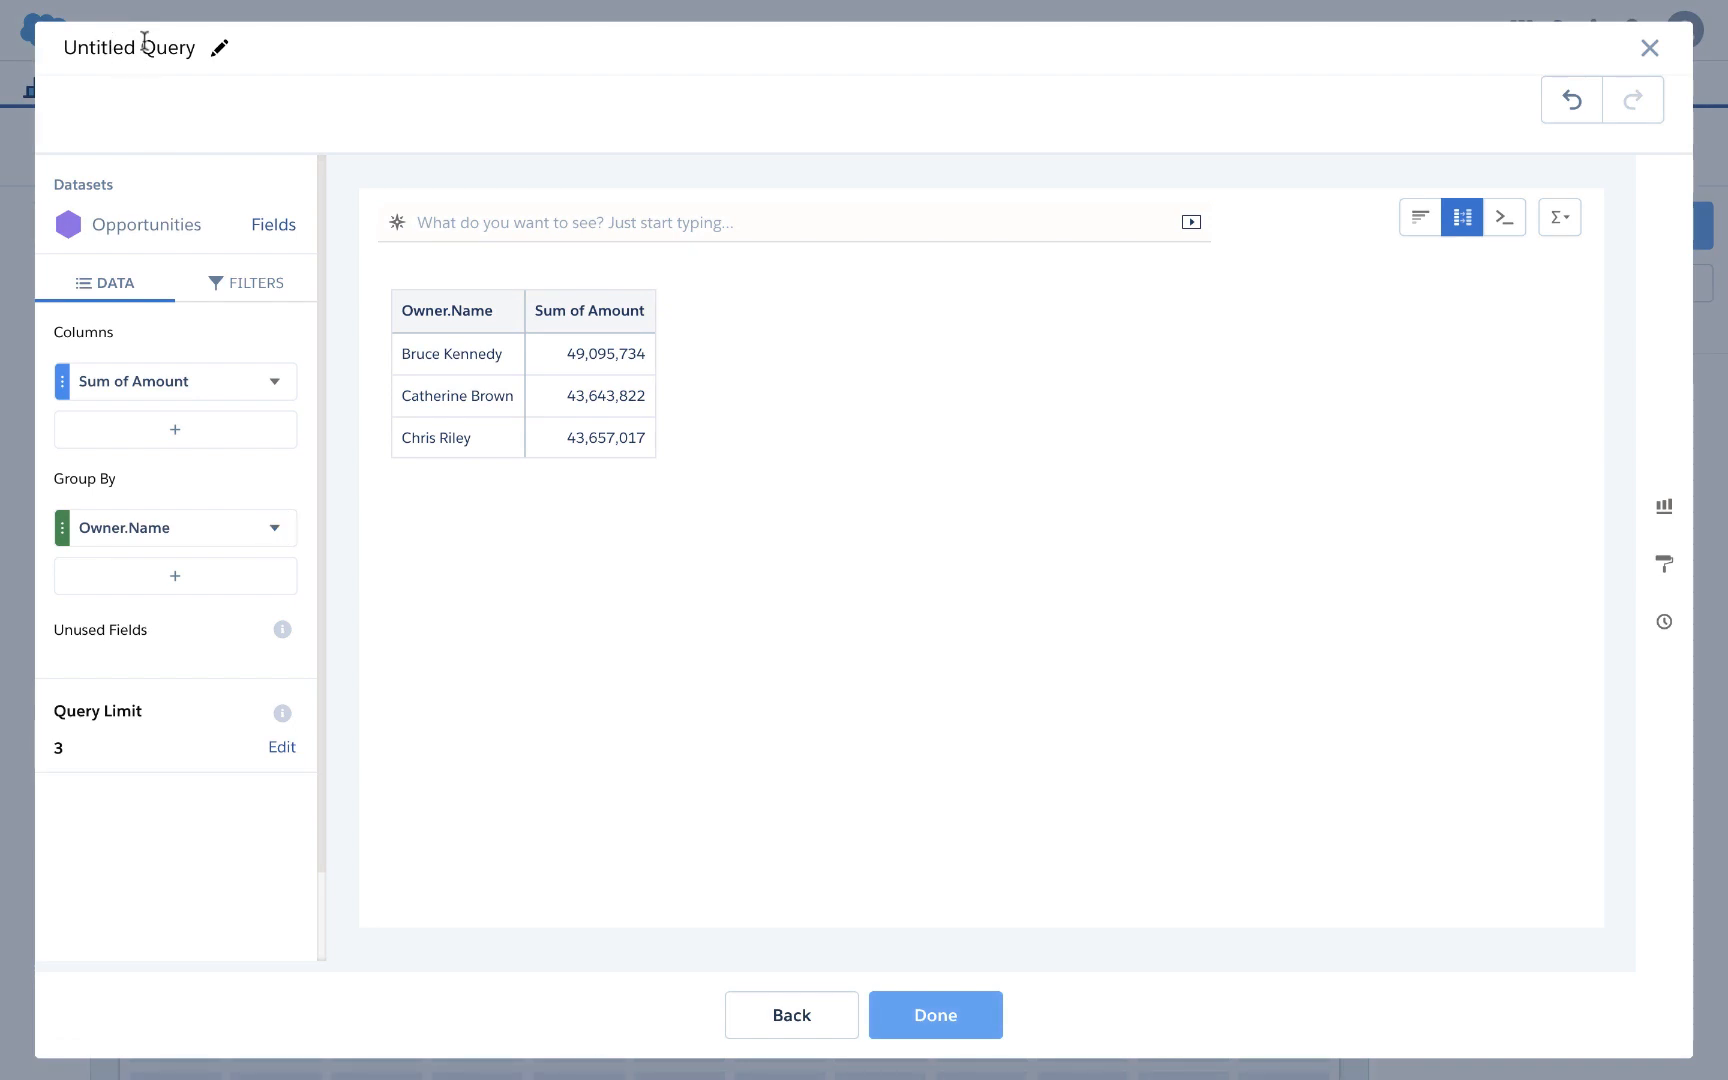
pyautogui.click(144, 46)
pyautogui.write('r')
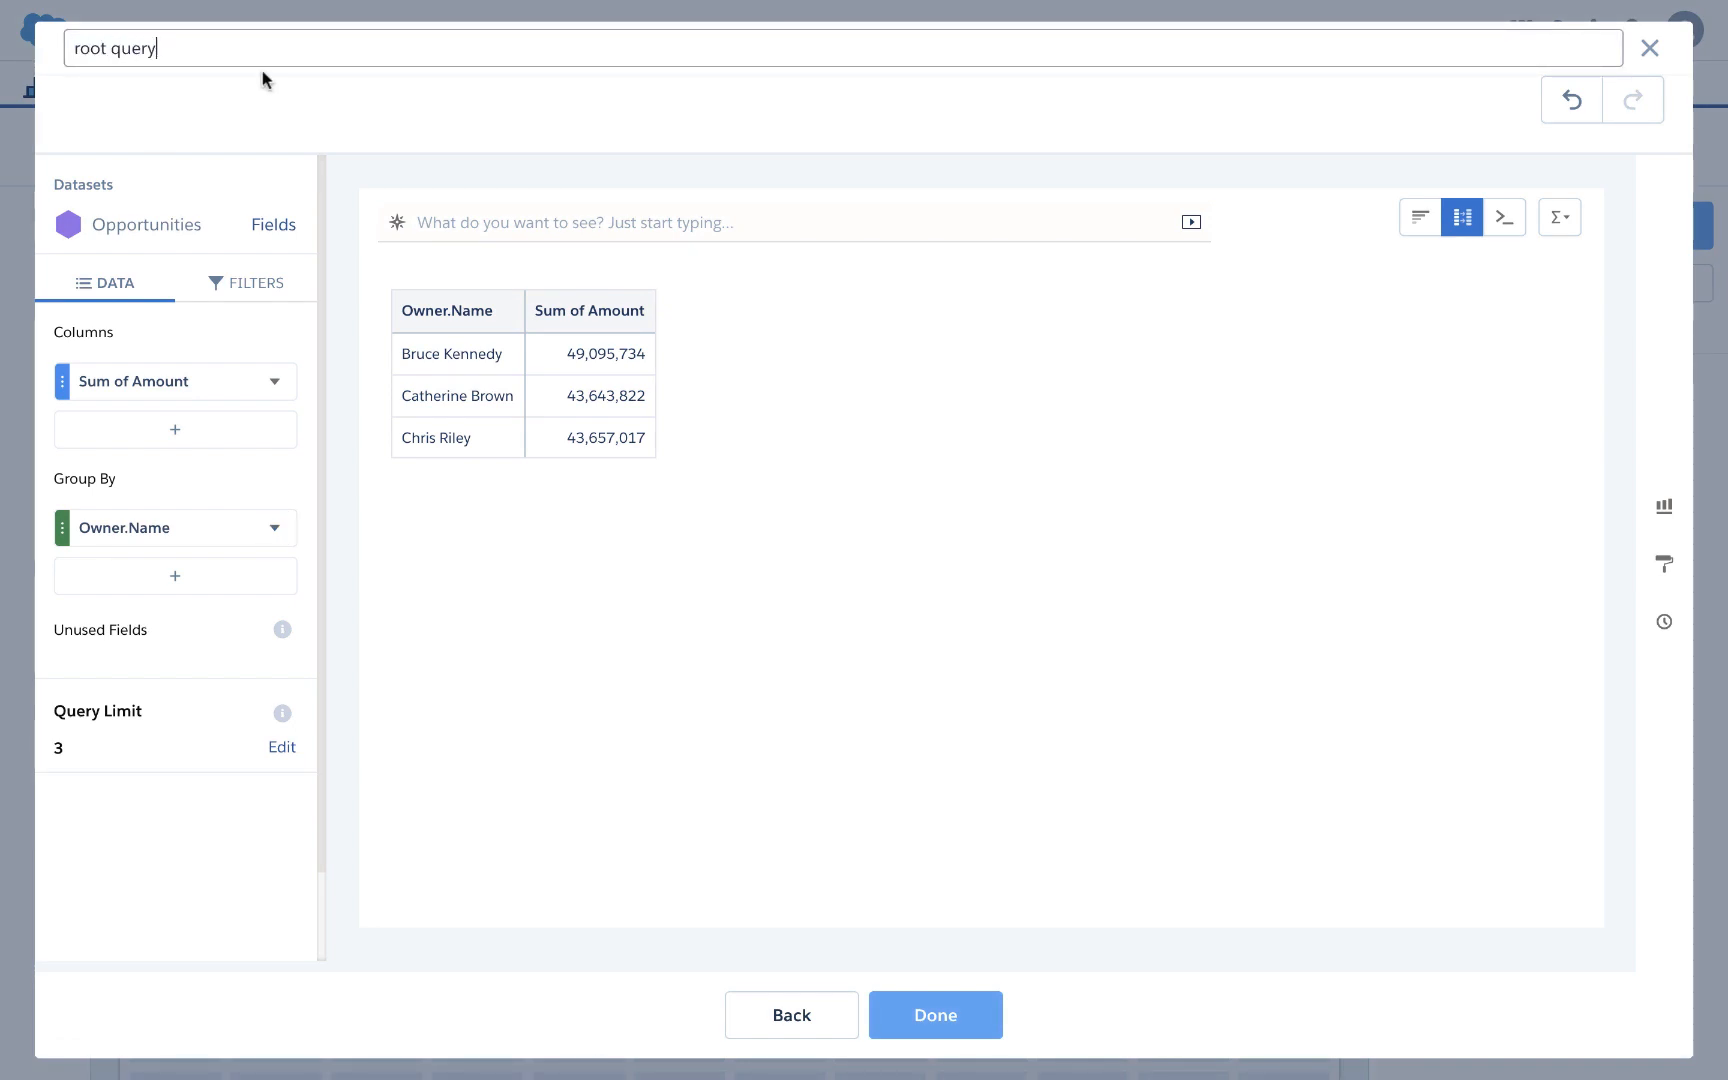
pyautogui.write('oot query')
pyautogui.click(975, 1030)
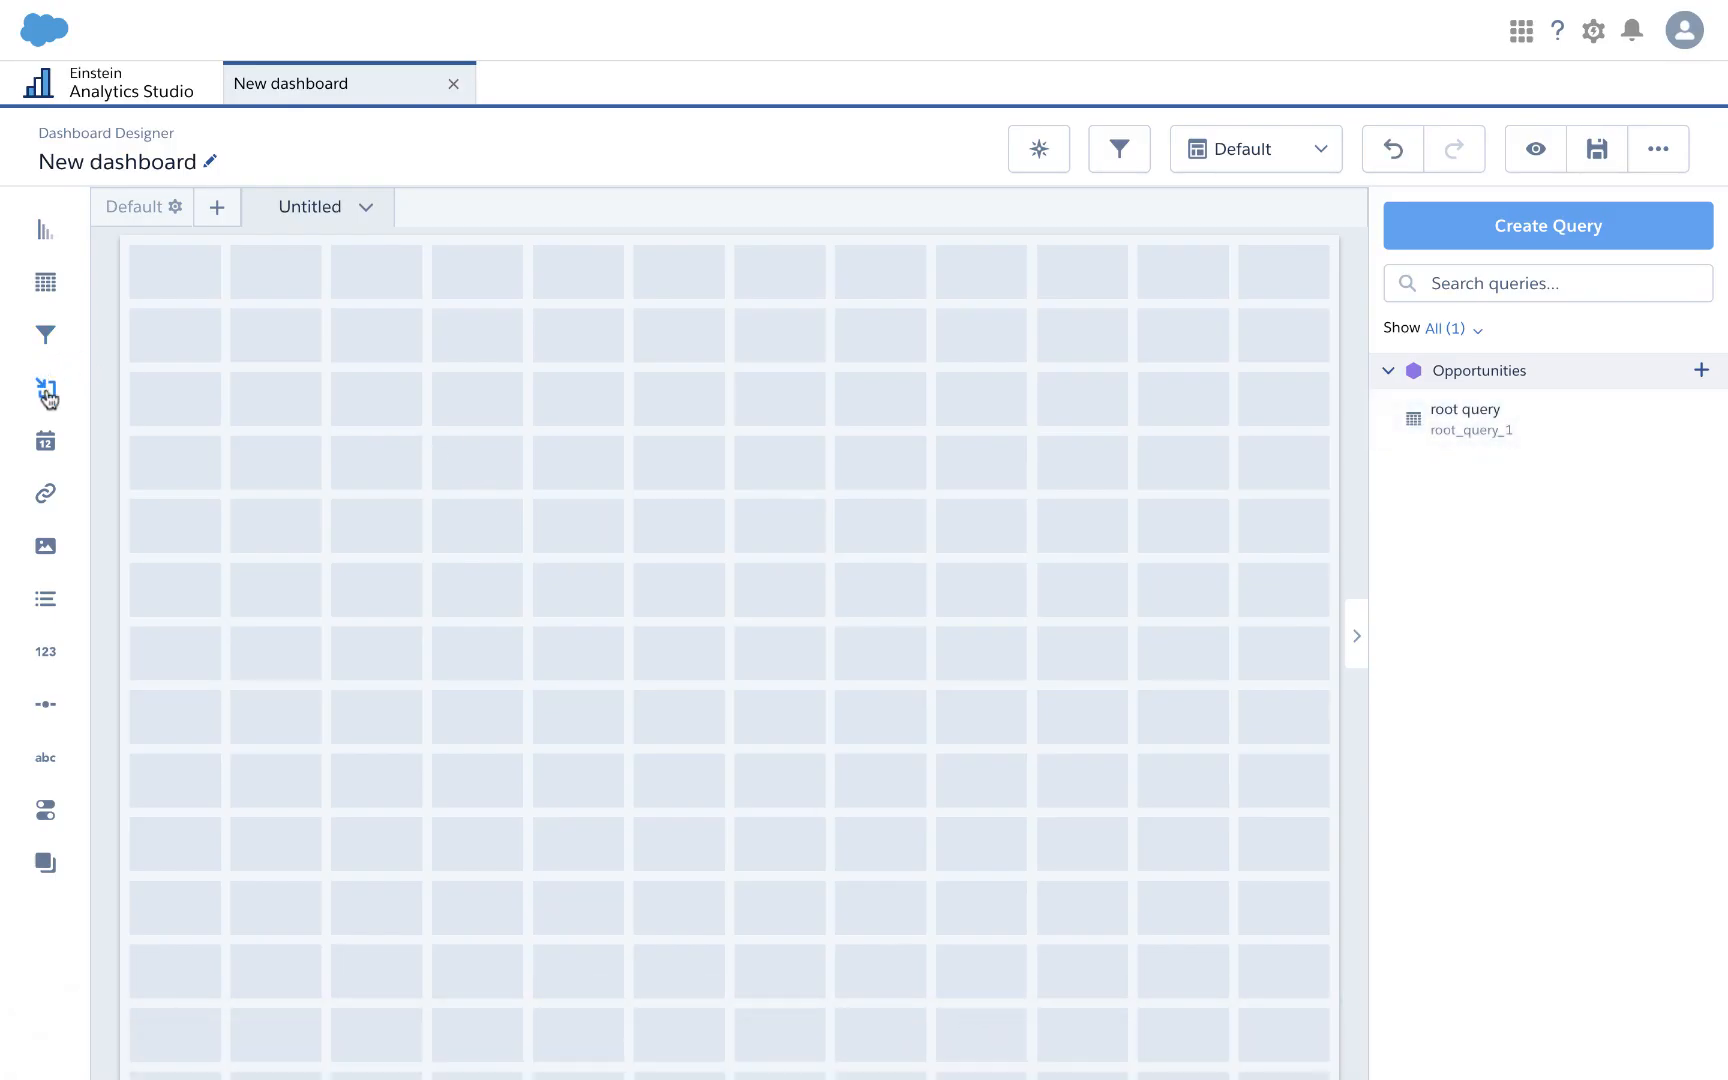
pyautogui.moveTo(46, 387); pyautogui.dragTo(174, 461)
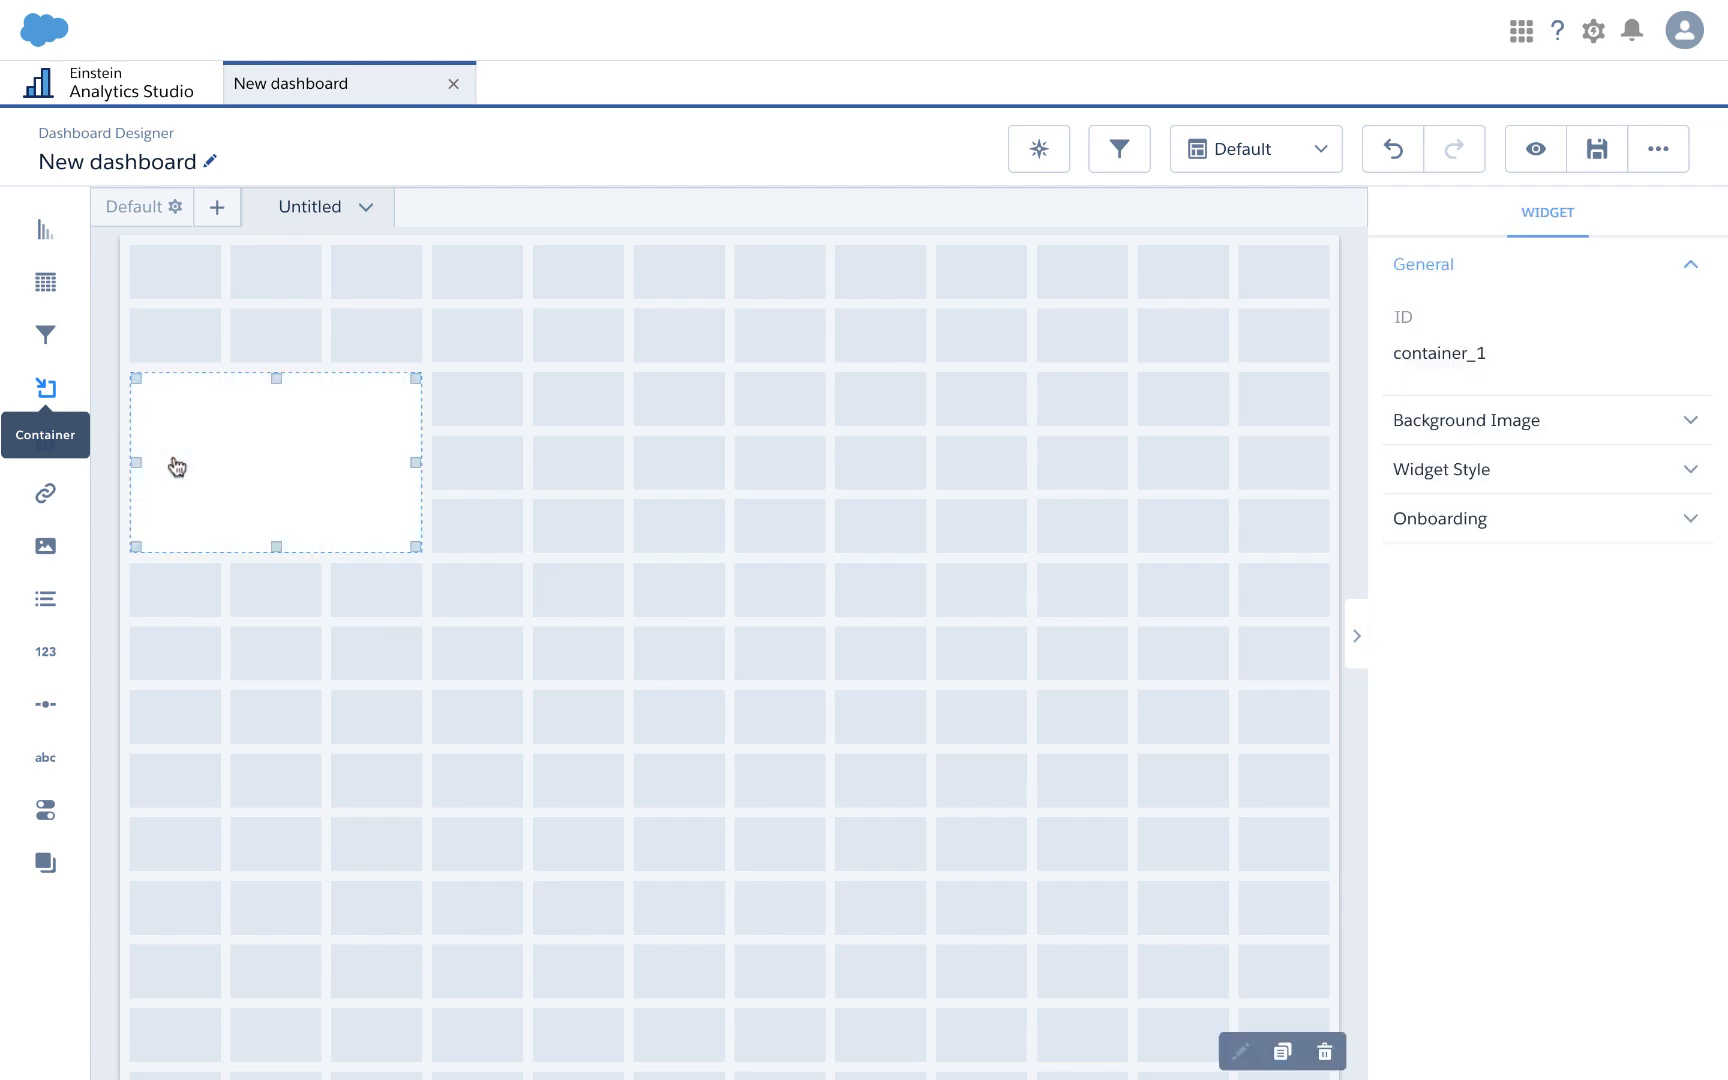
pyautogui.moveTo(416, 465); pyautogui.dragTo(1293, 483)
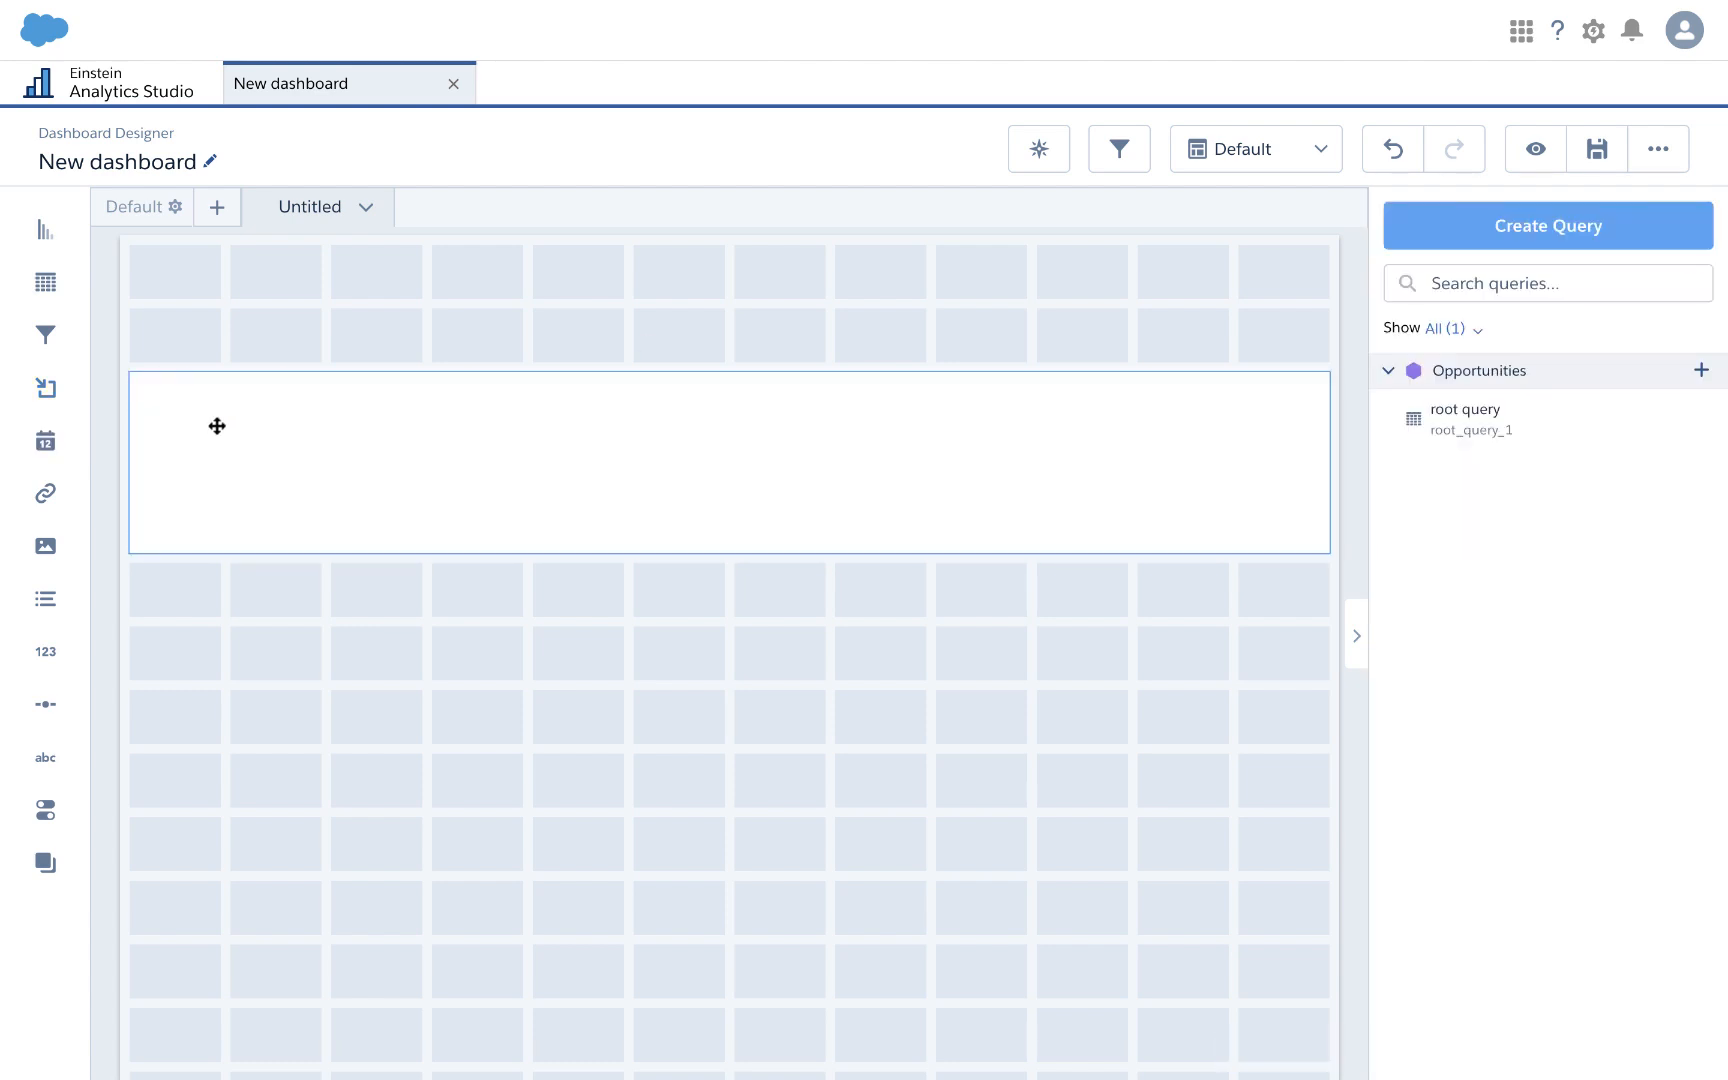
# Step: Give the container a grey-blue border of width 2 with radius 16, then copy it twice
pyautogui.click(1143, 487)
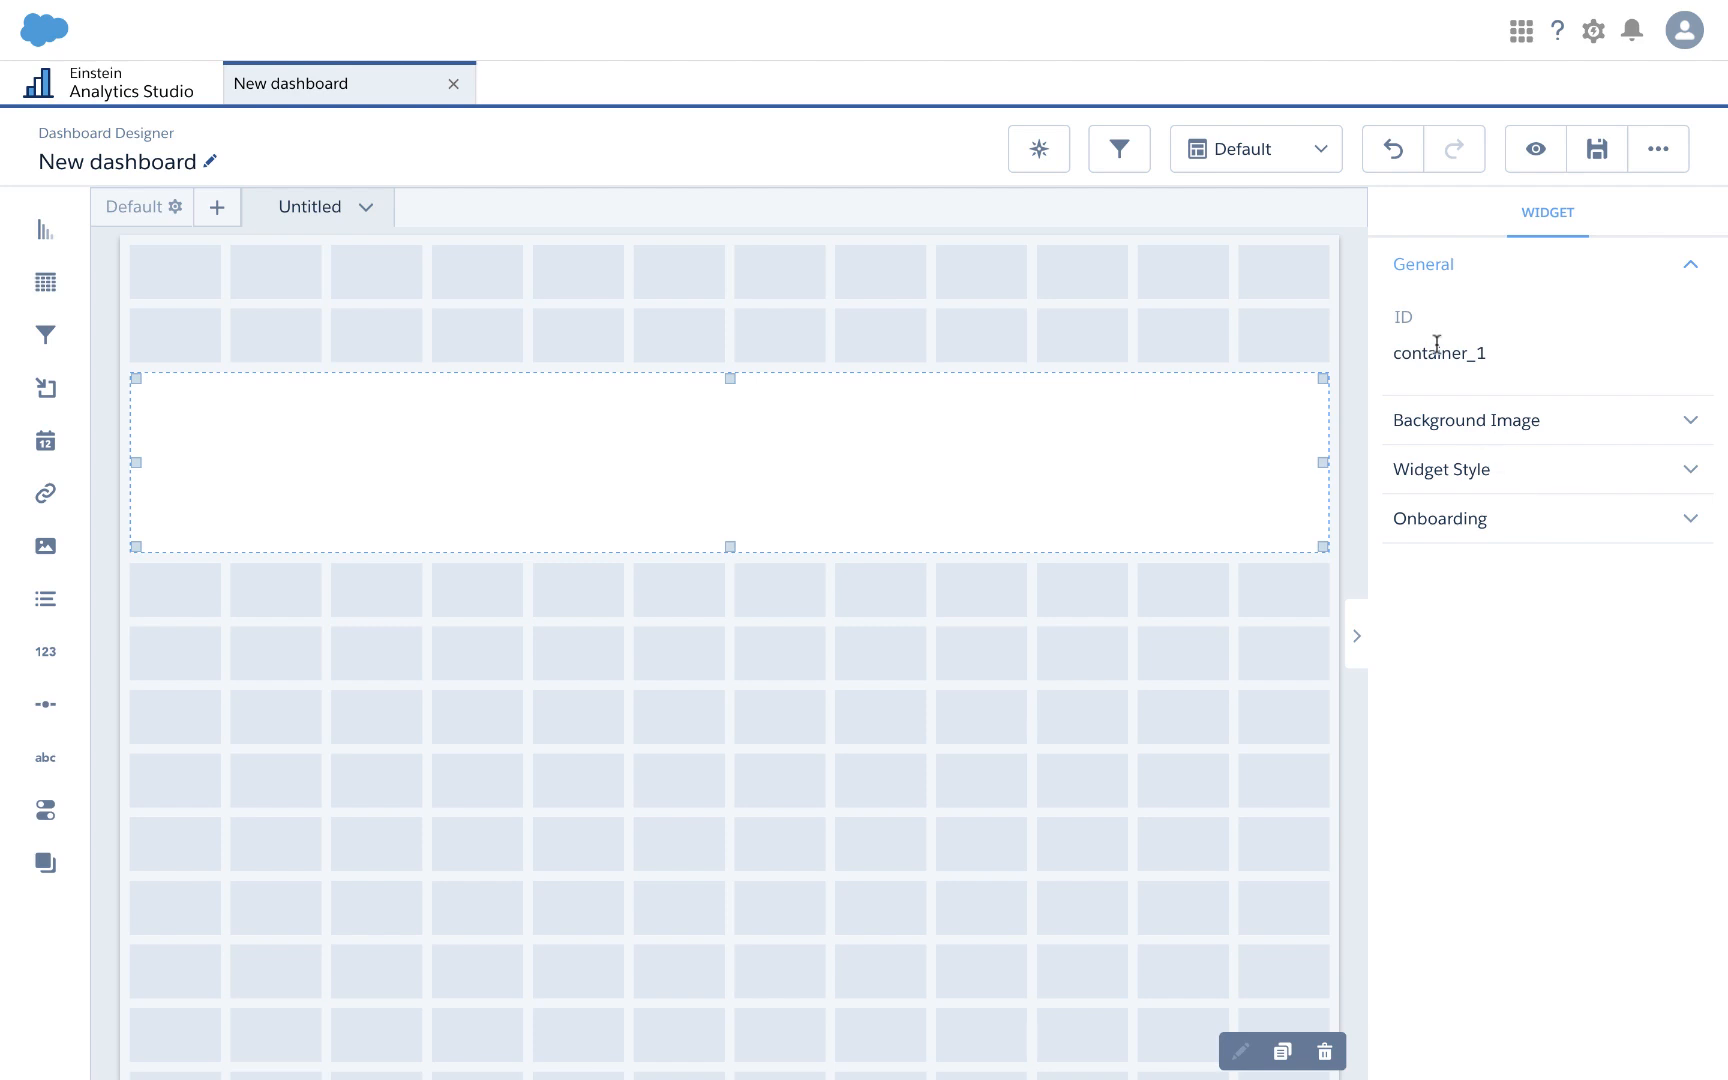
pyautogui.click(1440, 430)
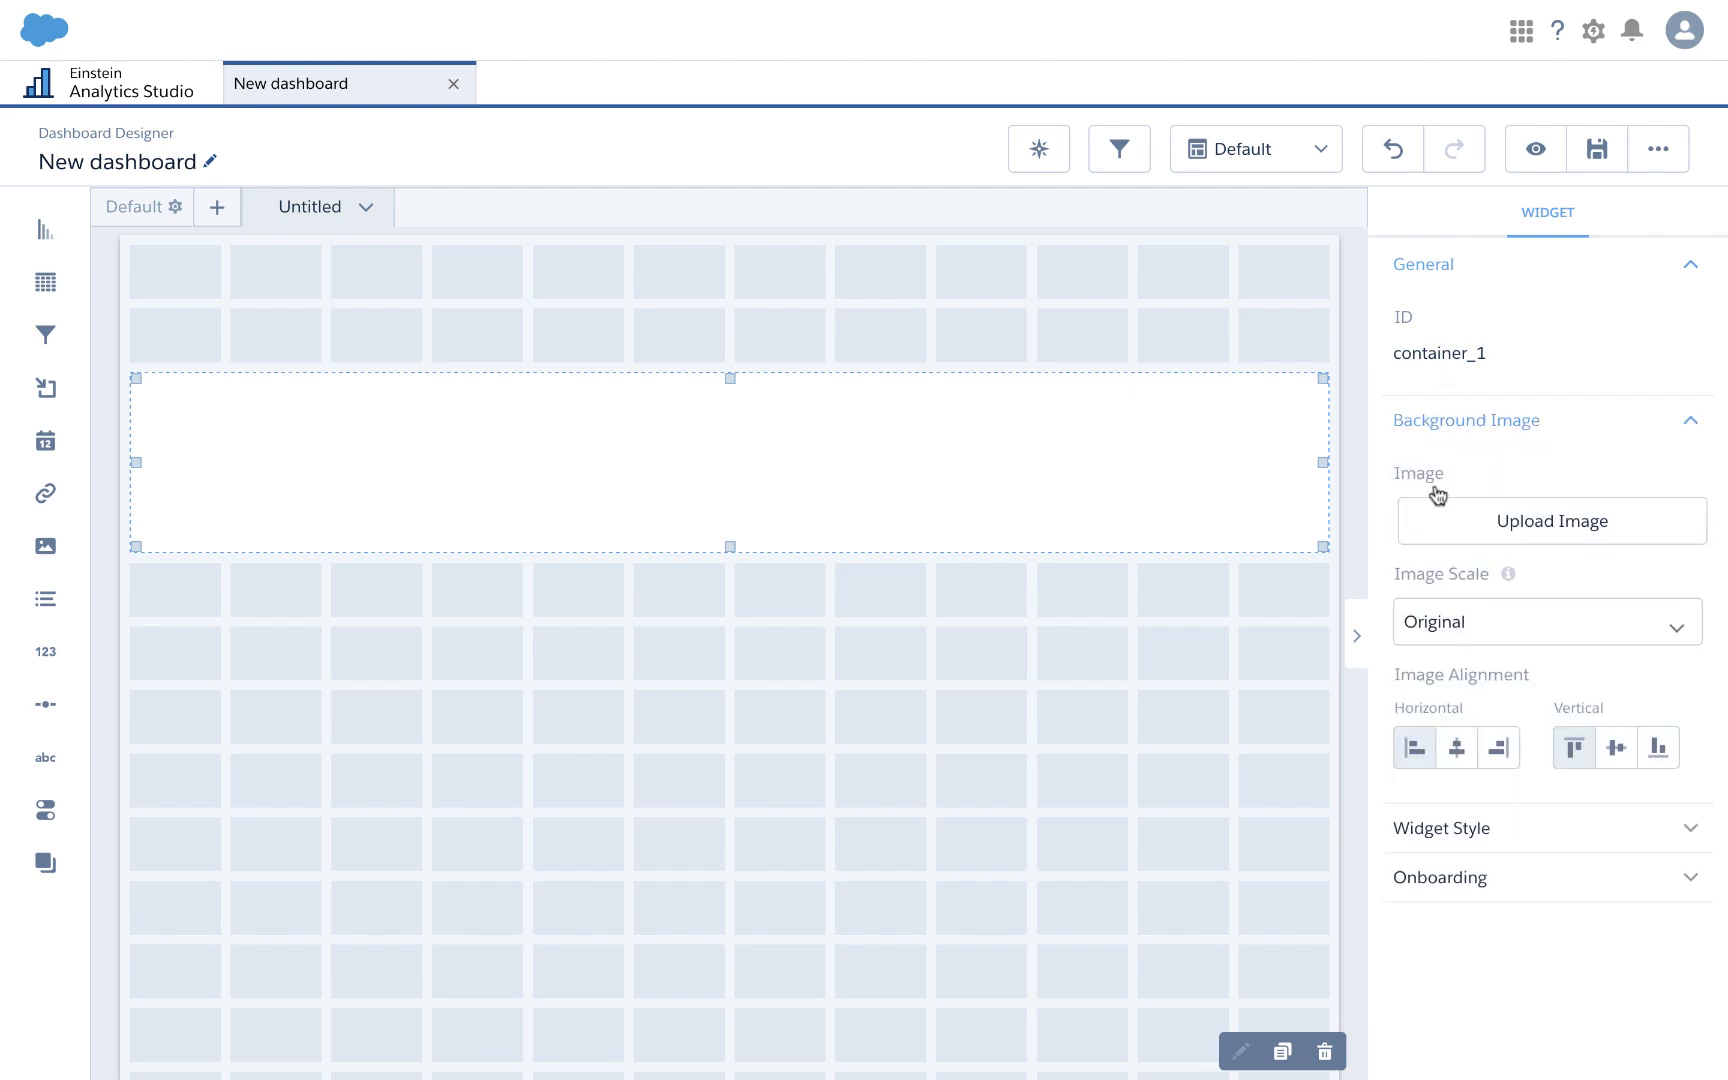
pyautogui.click(1415, 825)
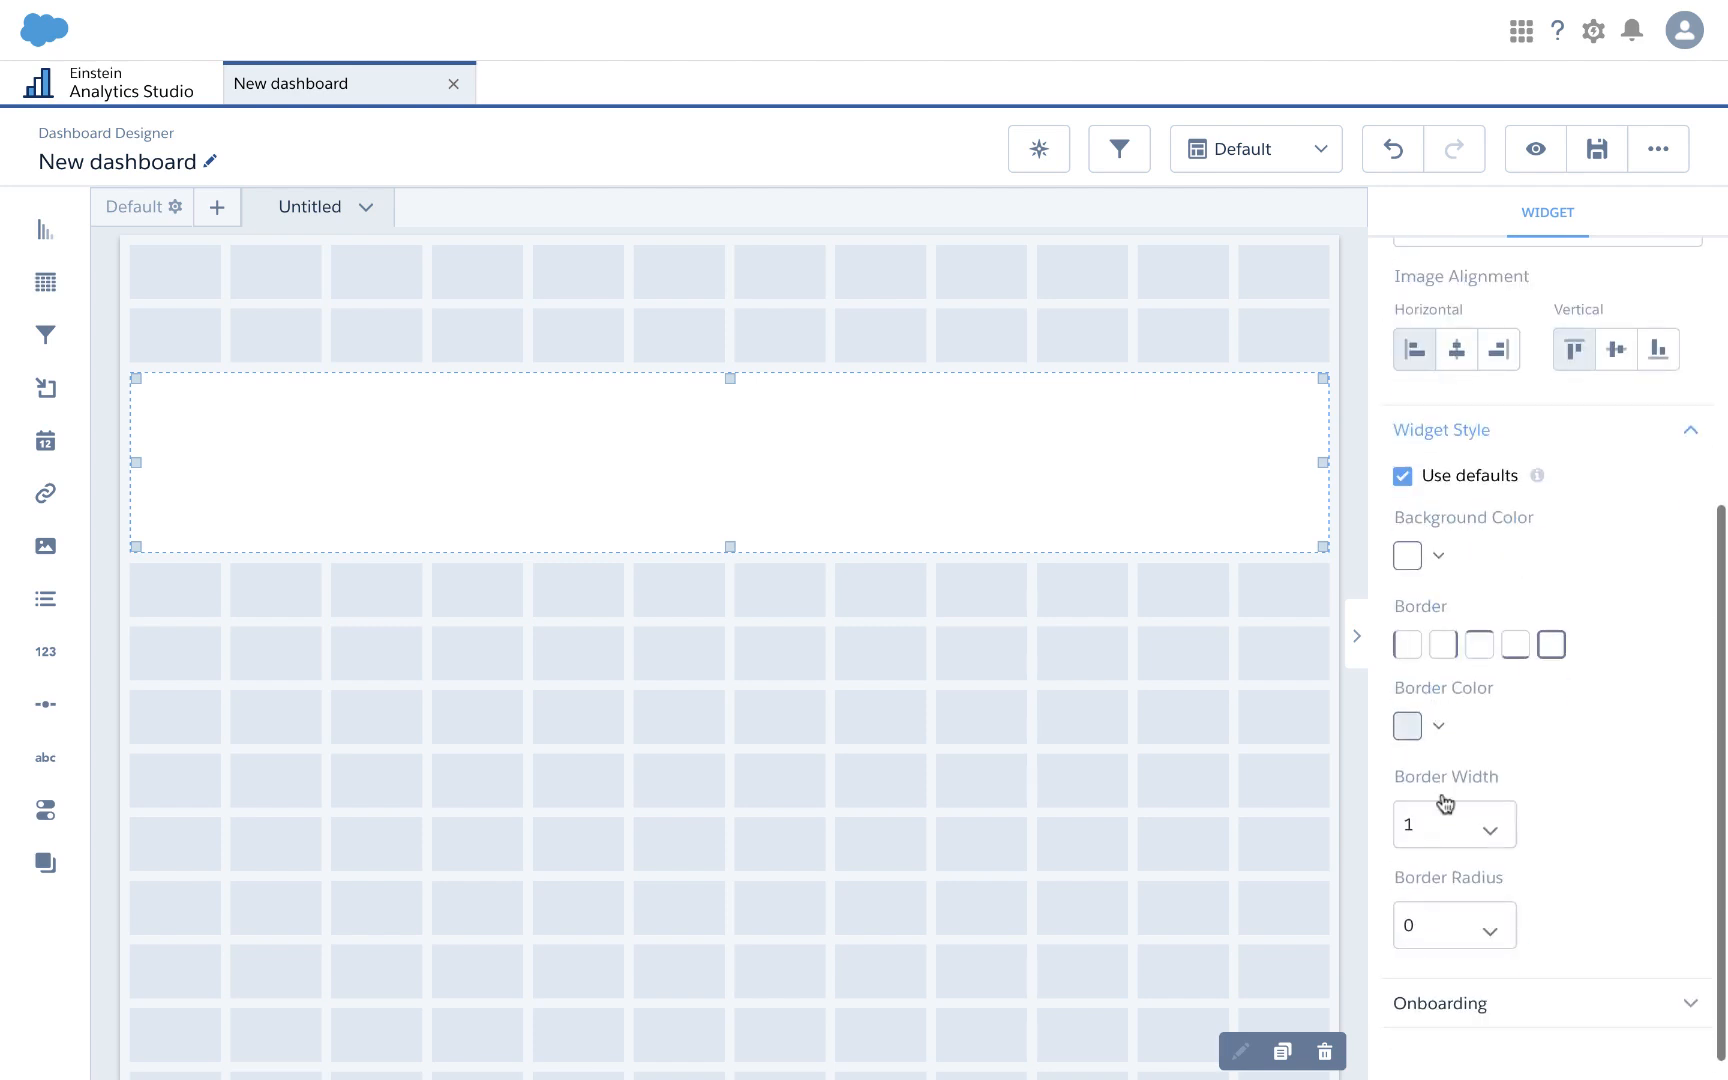
pyautogui.click(1440, 825)
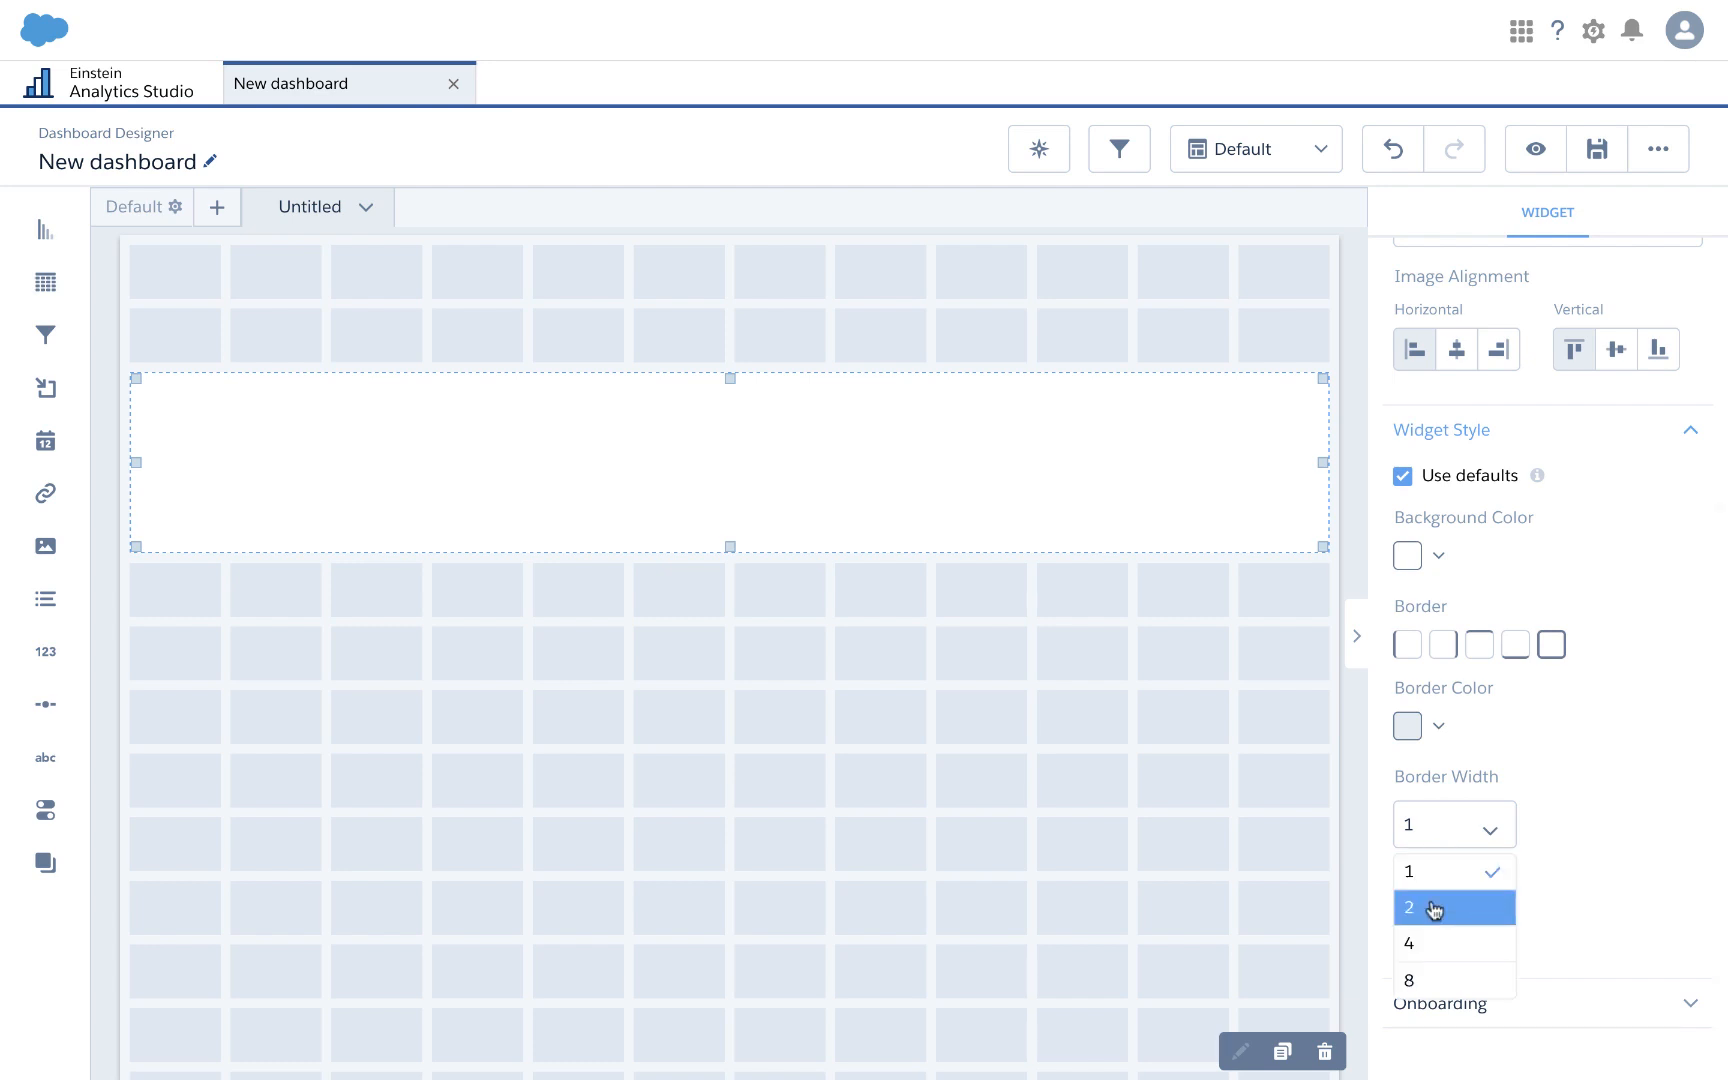
pyautogui.click(1435, 908)
pyautogui.click(1438, 725)
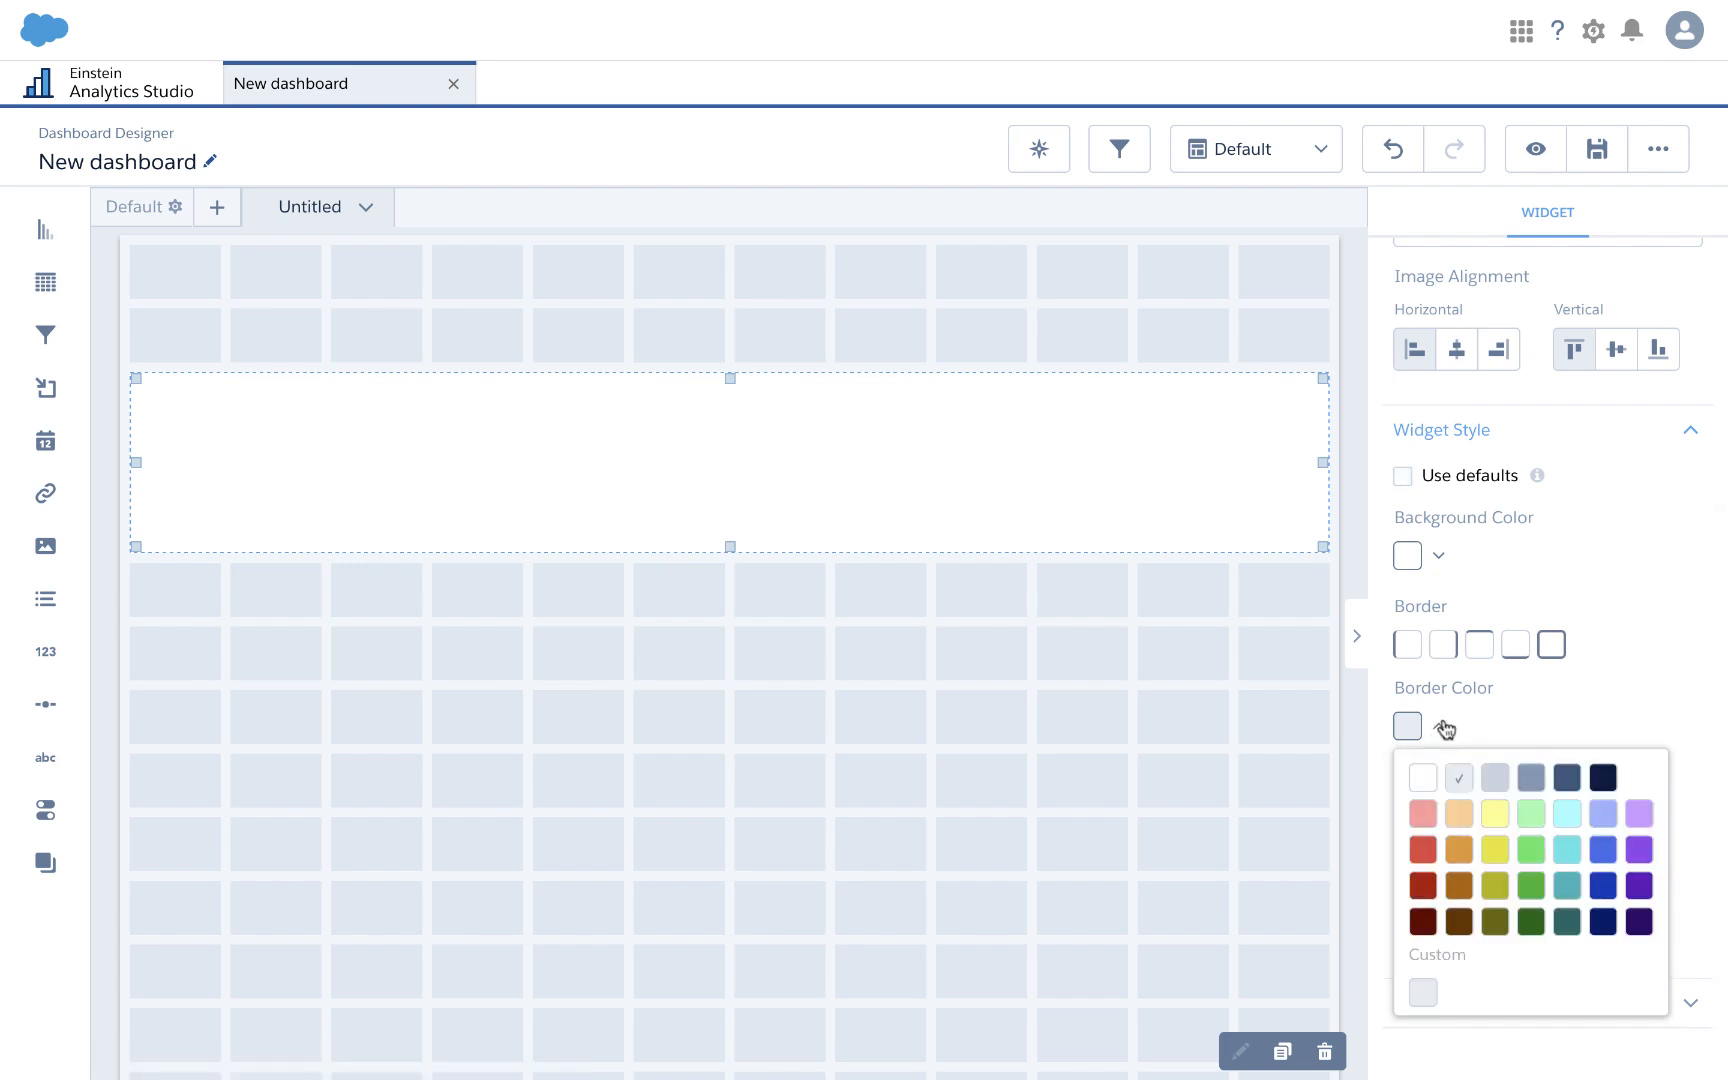
pyautogui.click(1531, 778)
pyautogui.scroll(-1, 1508, 698)
pyautogui.click(1510, 700)
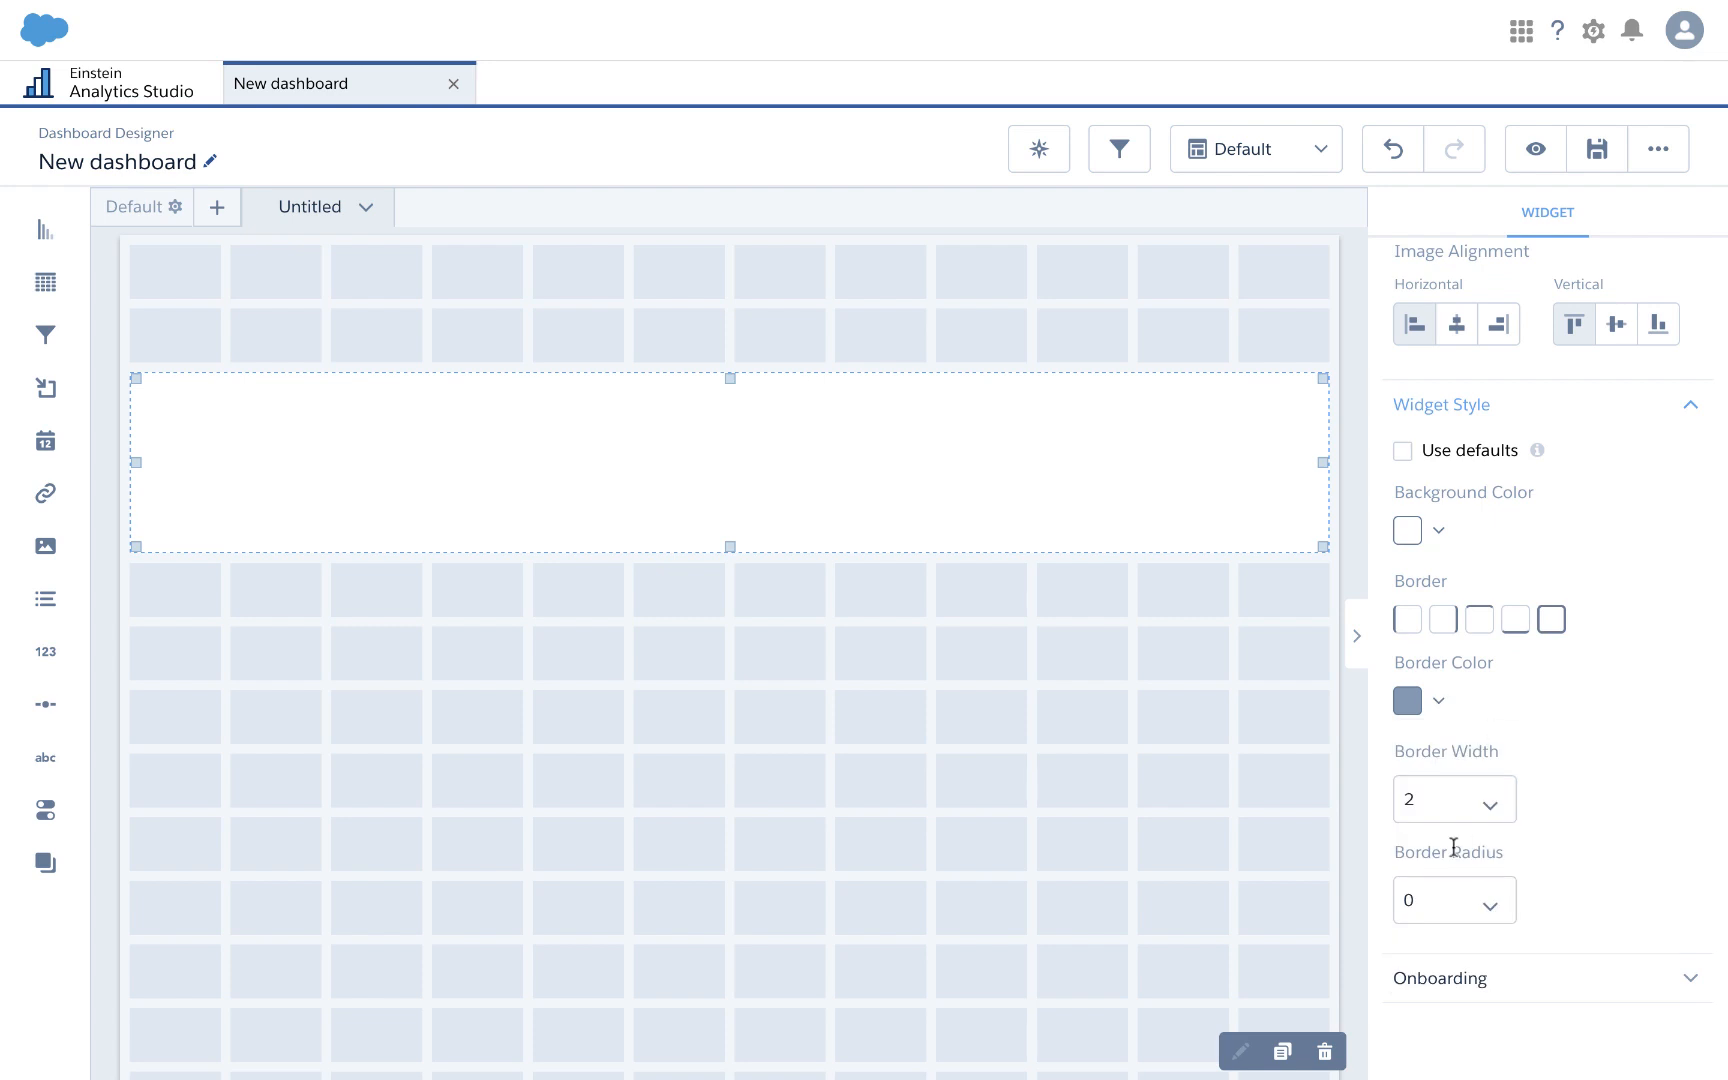
pyautogui.click(1489, 912)
pyautogui.click(1416, 1058)
pyautogui.click(1281, 1052)
pyautogui.click(1281, 1052)
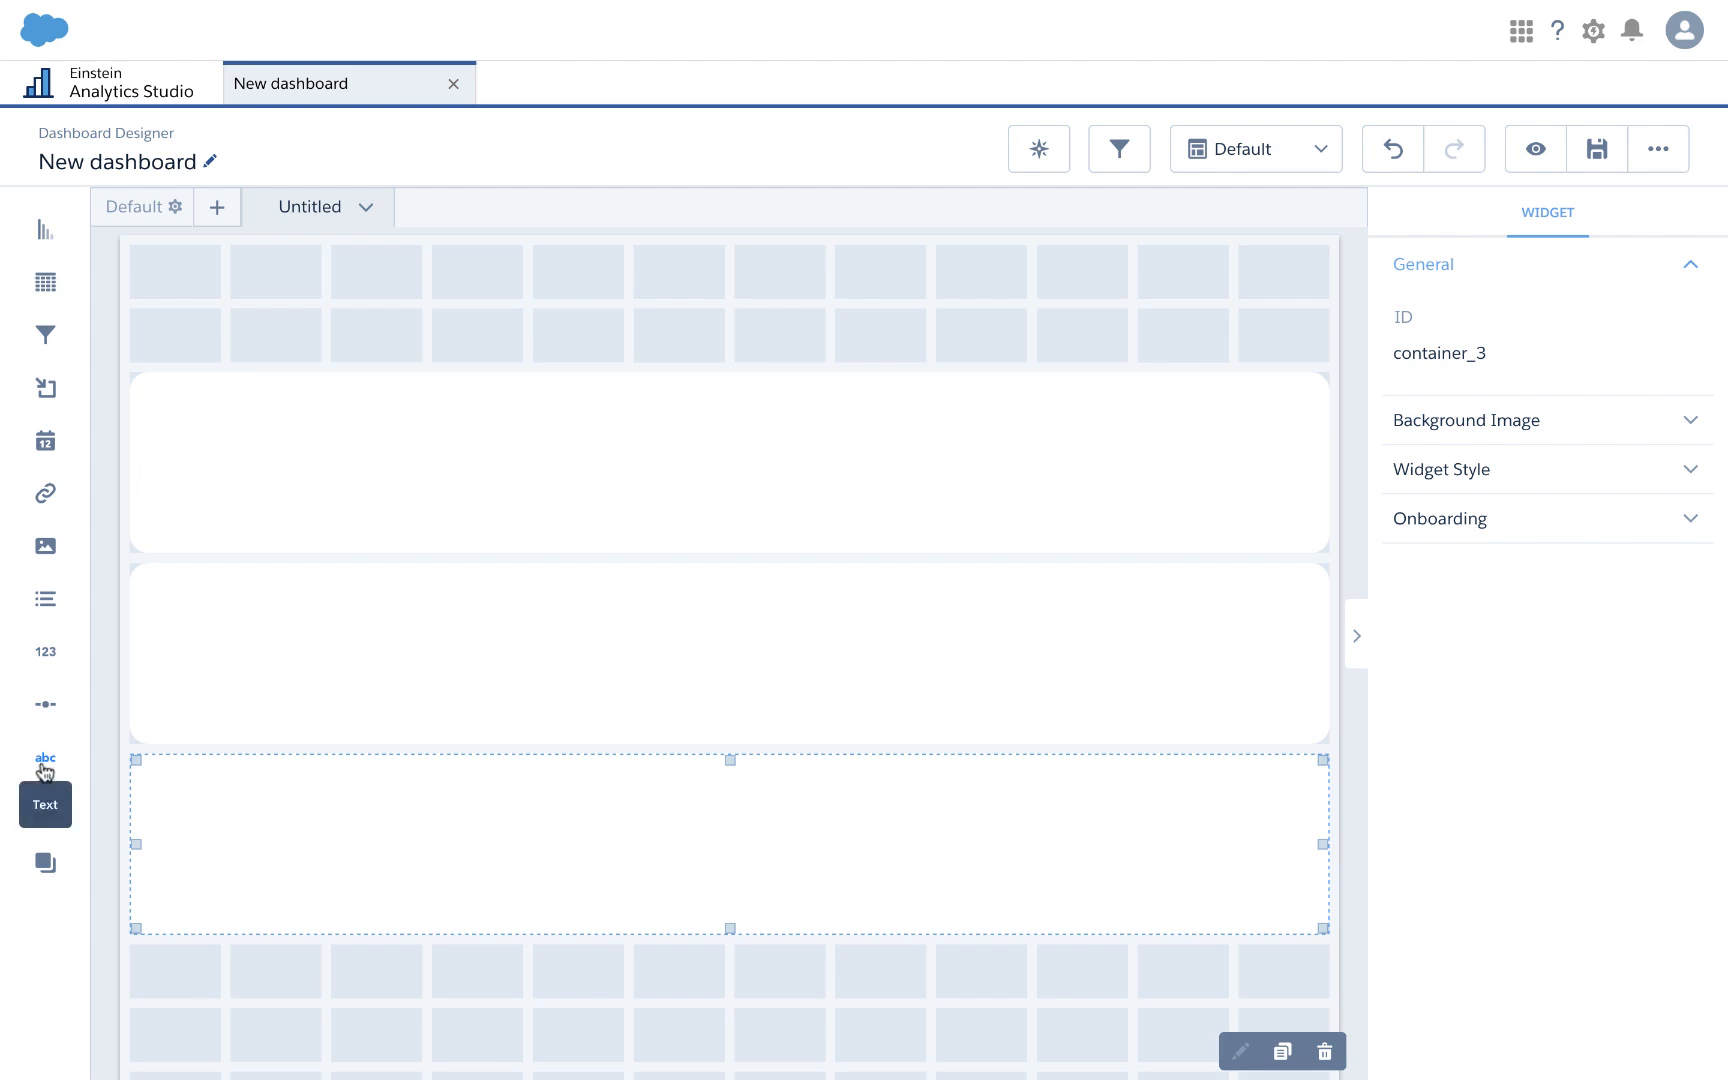
# Step: Place an 'Add text.' text widget in each of the three containers
pyautogui.moveTo(44, 768); pyautogui.dragTo(207, 478)
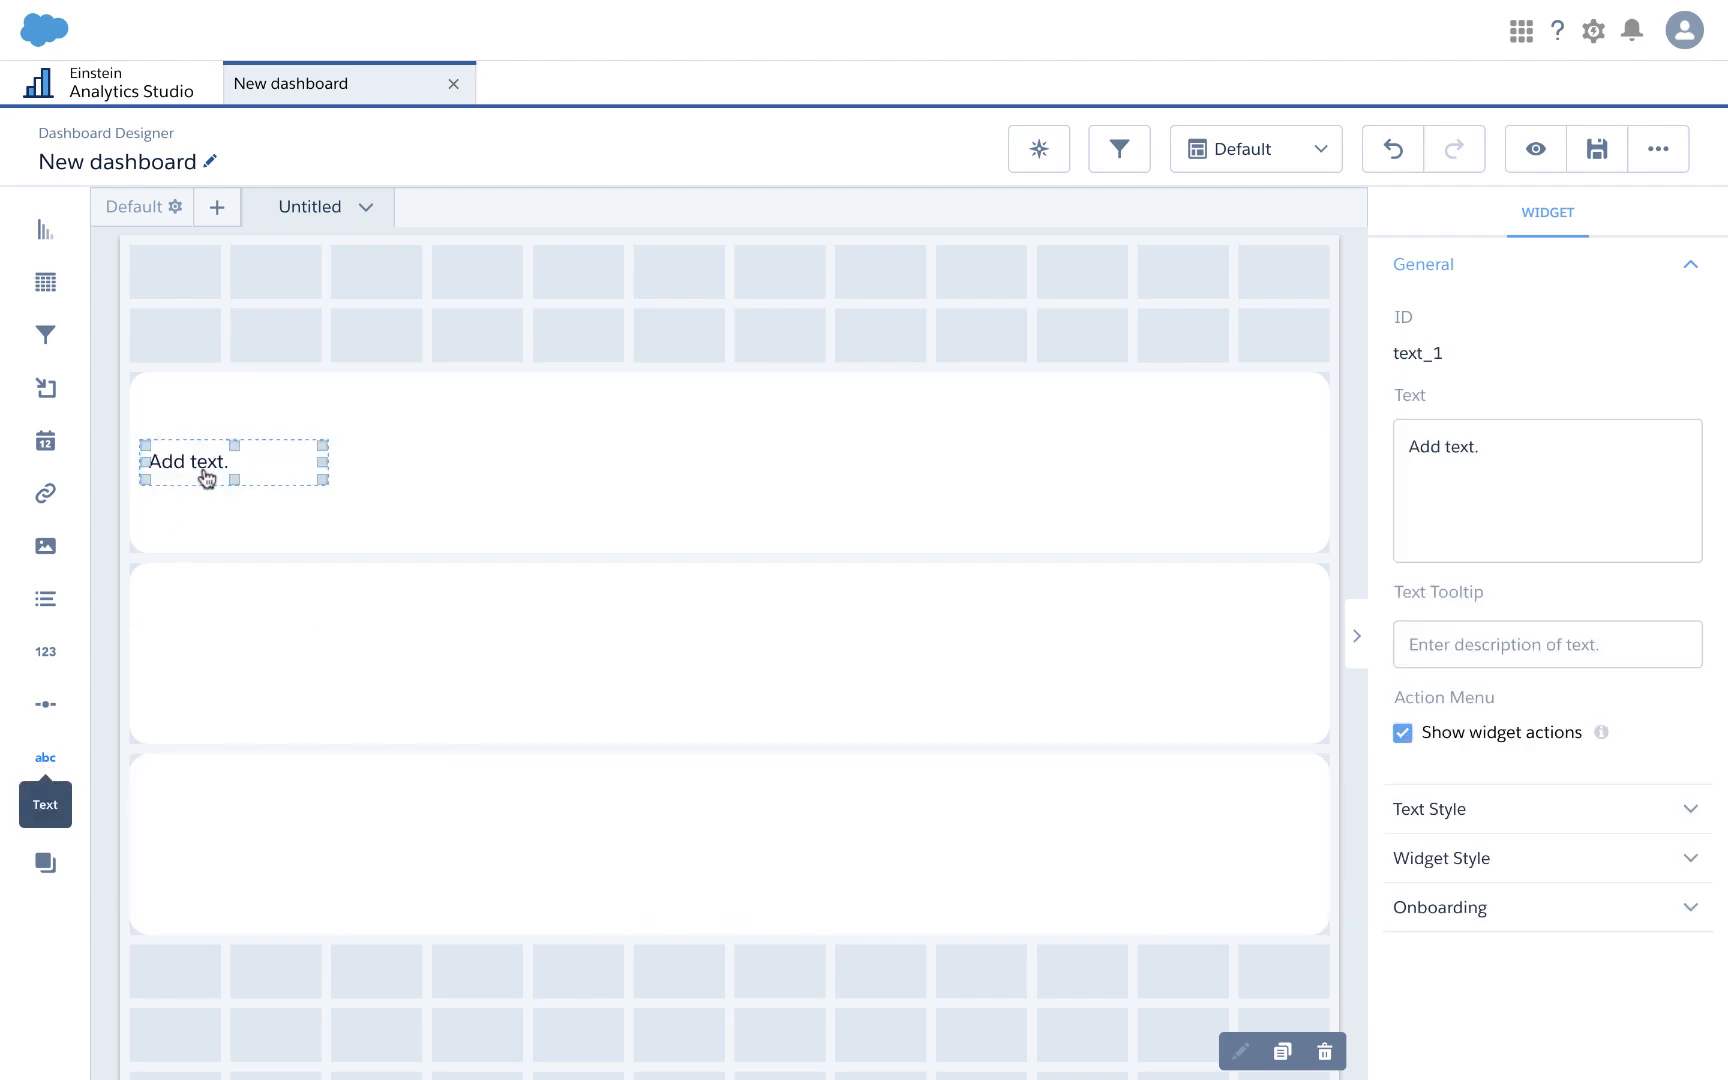
pyautogui.click(1282, 1053)
pyautogui.click(1282, 1053)
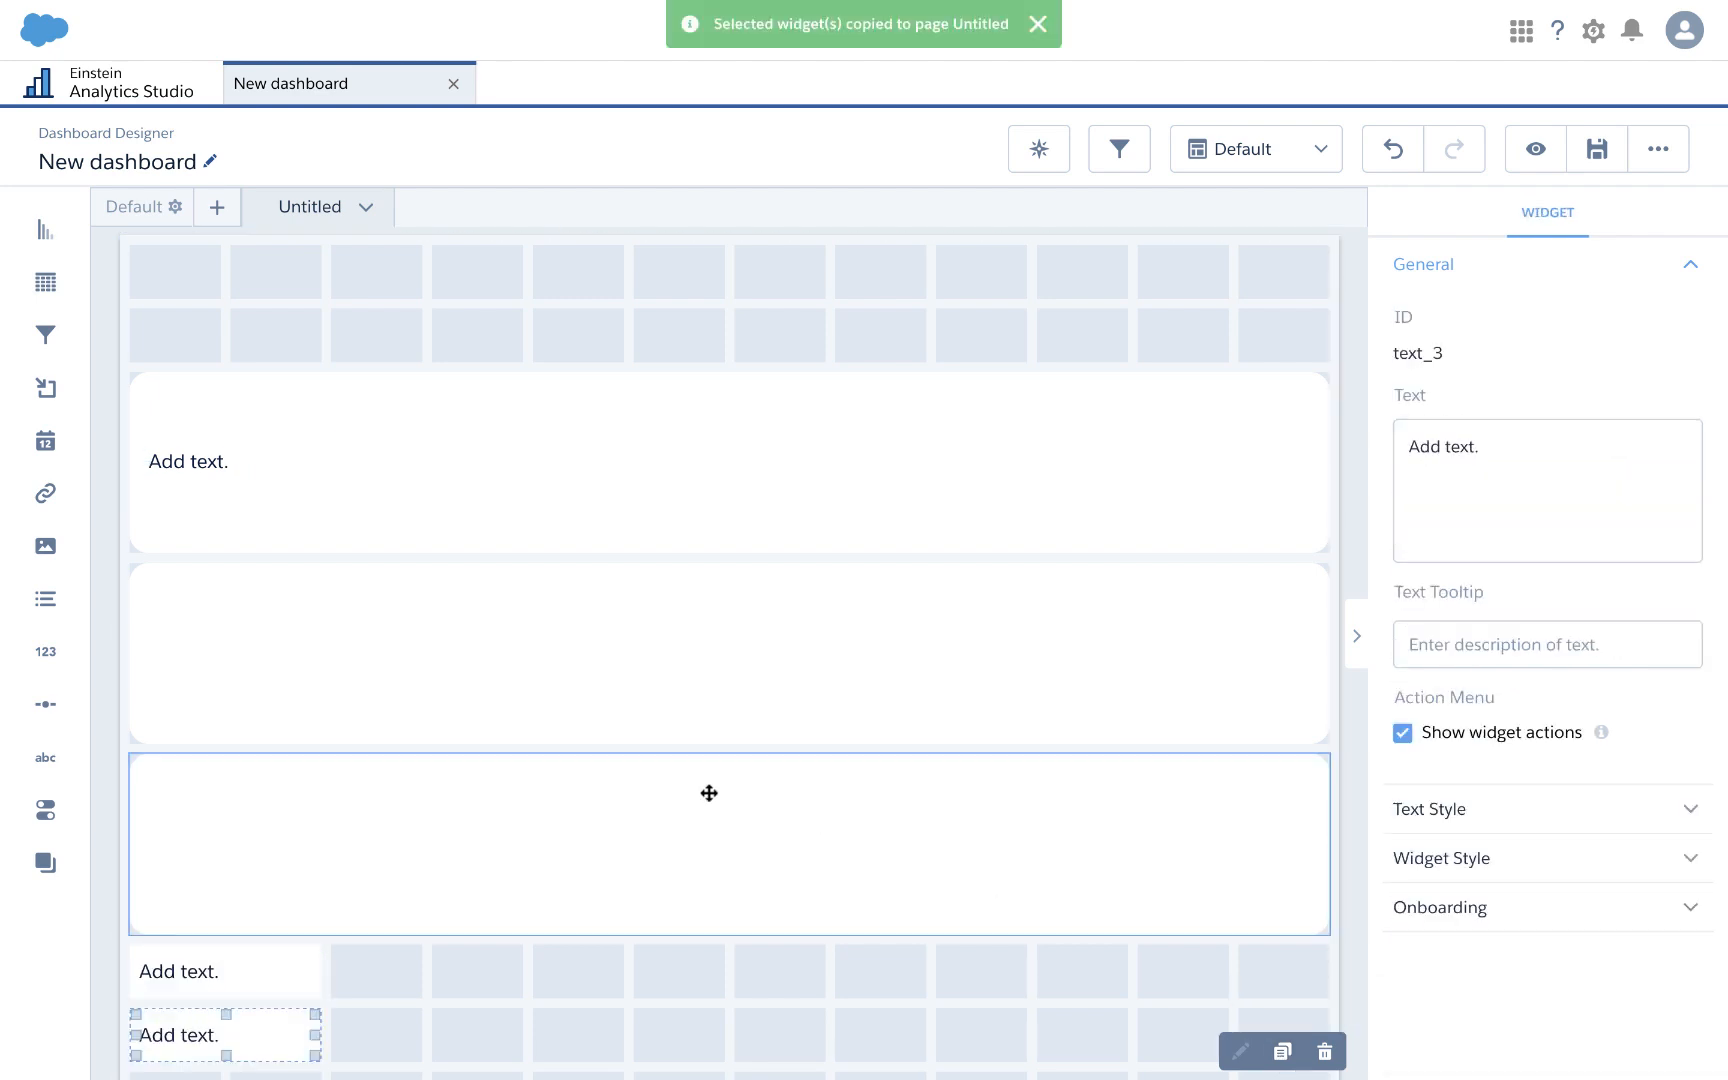
pyautogui.scroll(-2, 505, 841)
pyautogui.moveTo(228, 824); pyautogui.dragTo(251, 541)
pyautogui.moveTo(243, 883); pyautogui.dragTo(255, 740)
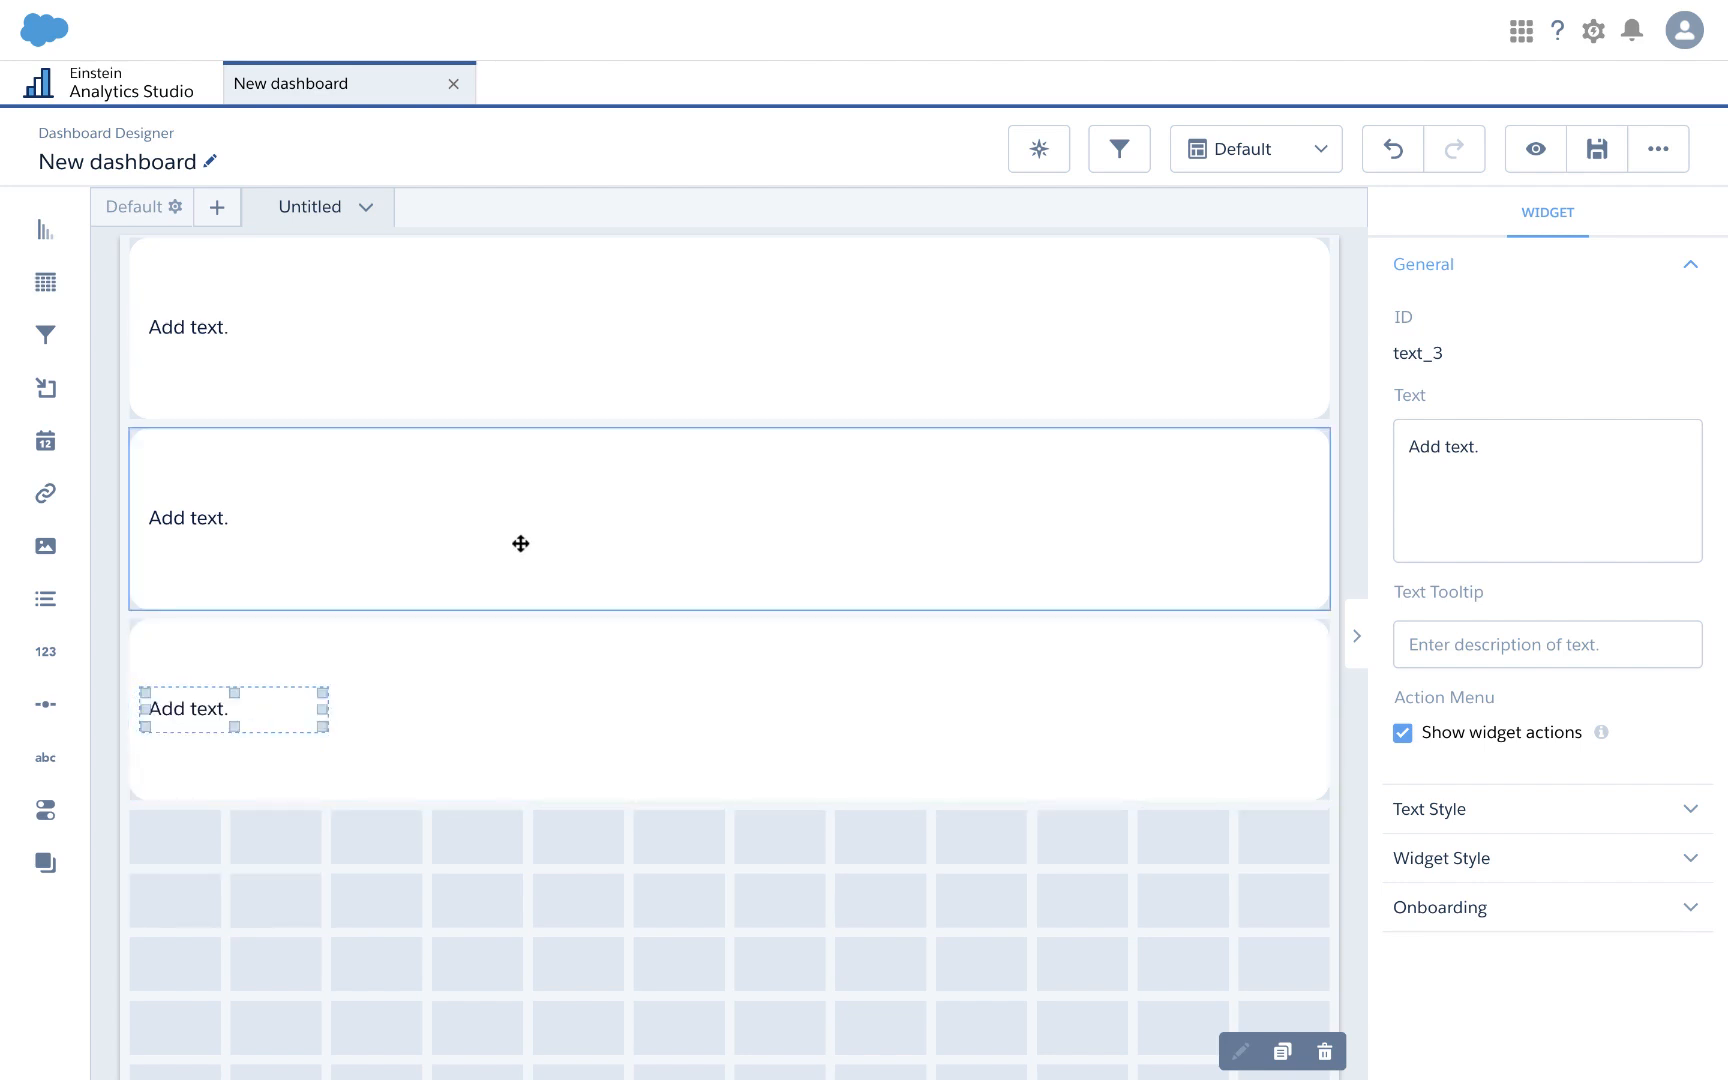
pyautogui.press('super+e')
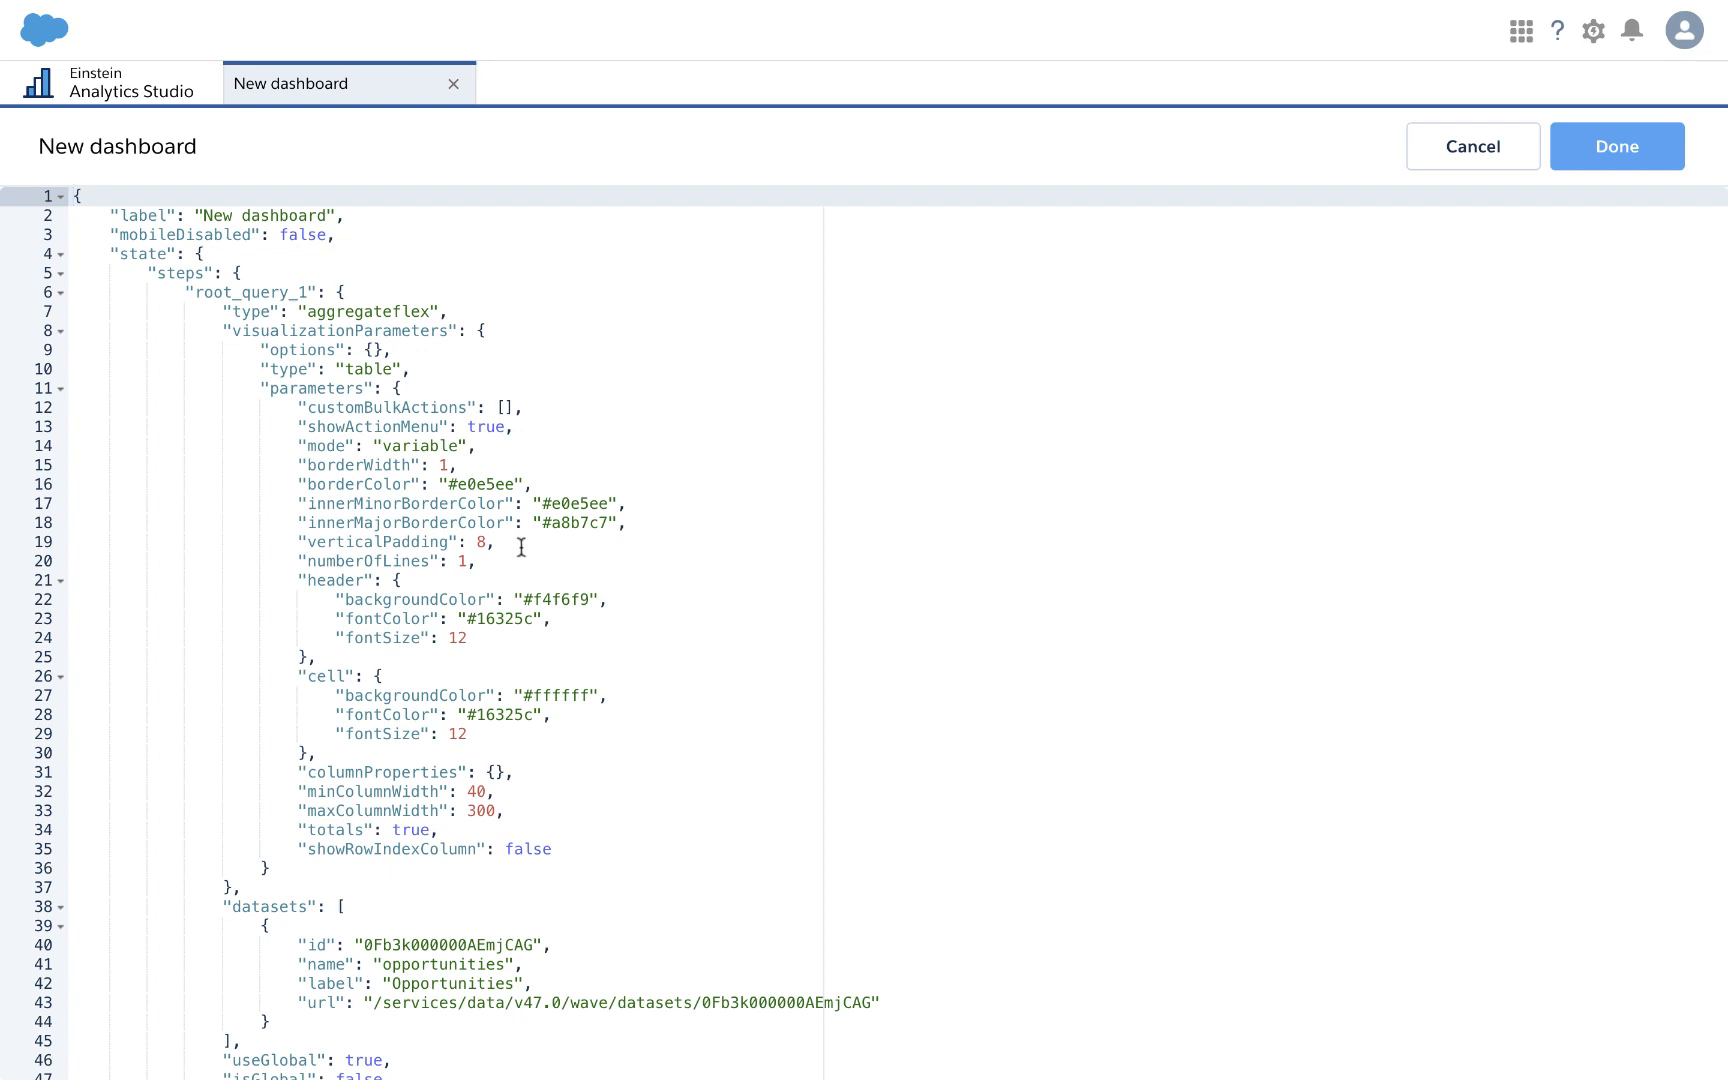
# Step: Replace the three text widgets' 'Add text.' placeholders with the Owner.Name cell expression
pyautogui.scroll(-20, 586, 910)
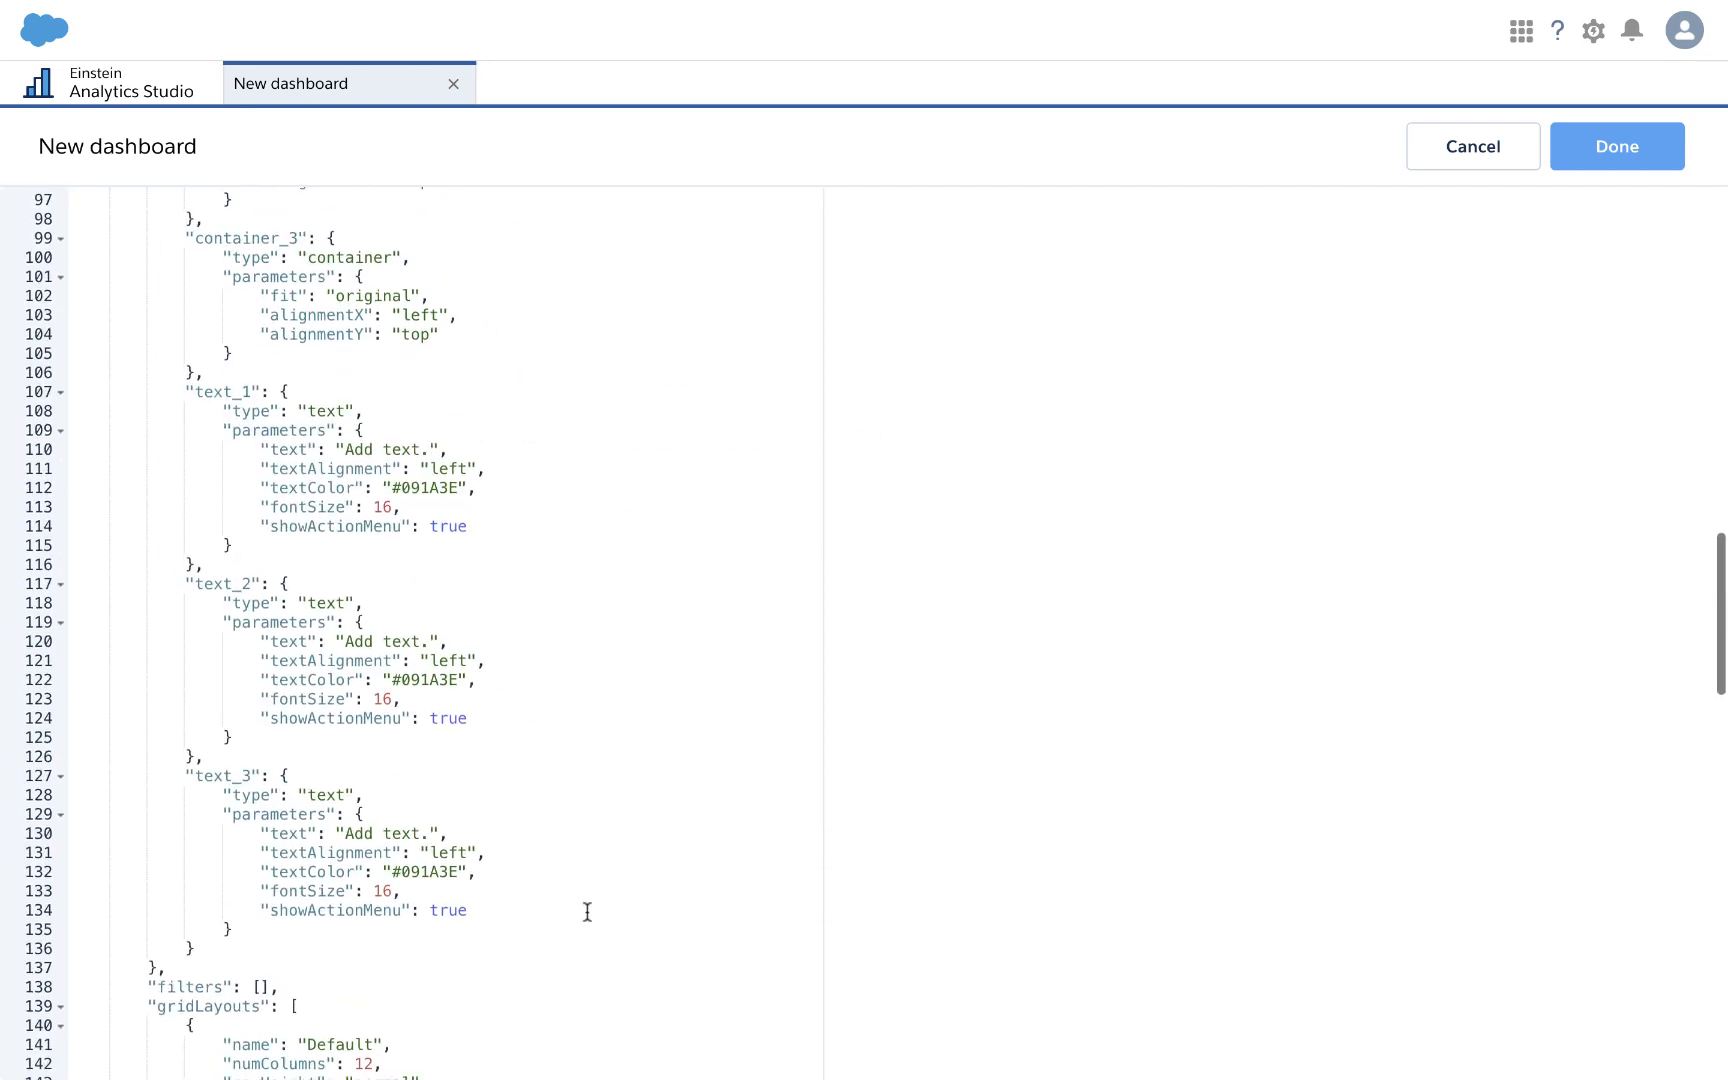
pyautogui.scroll(2, 586, 912)
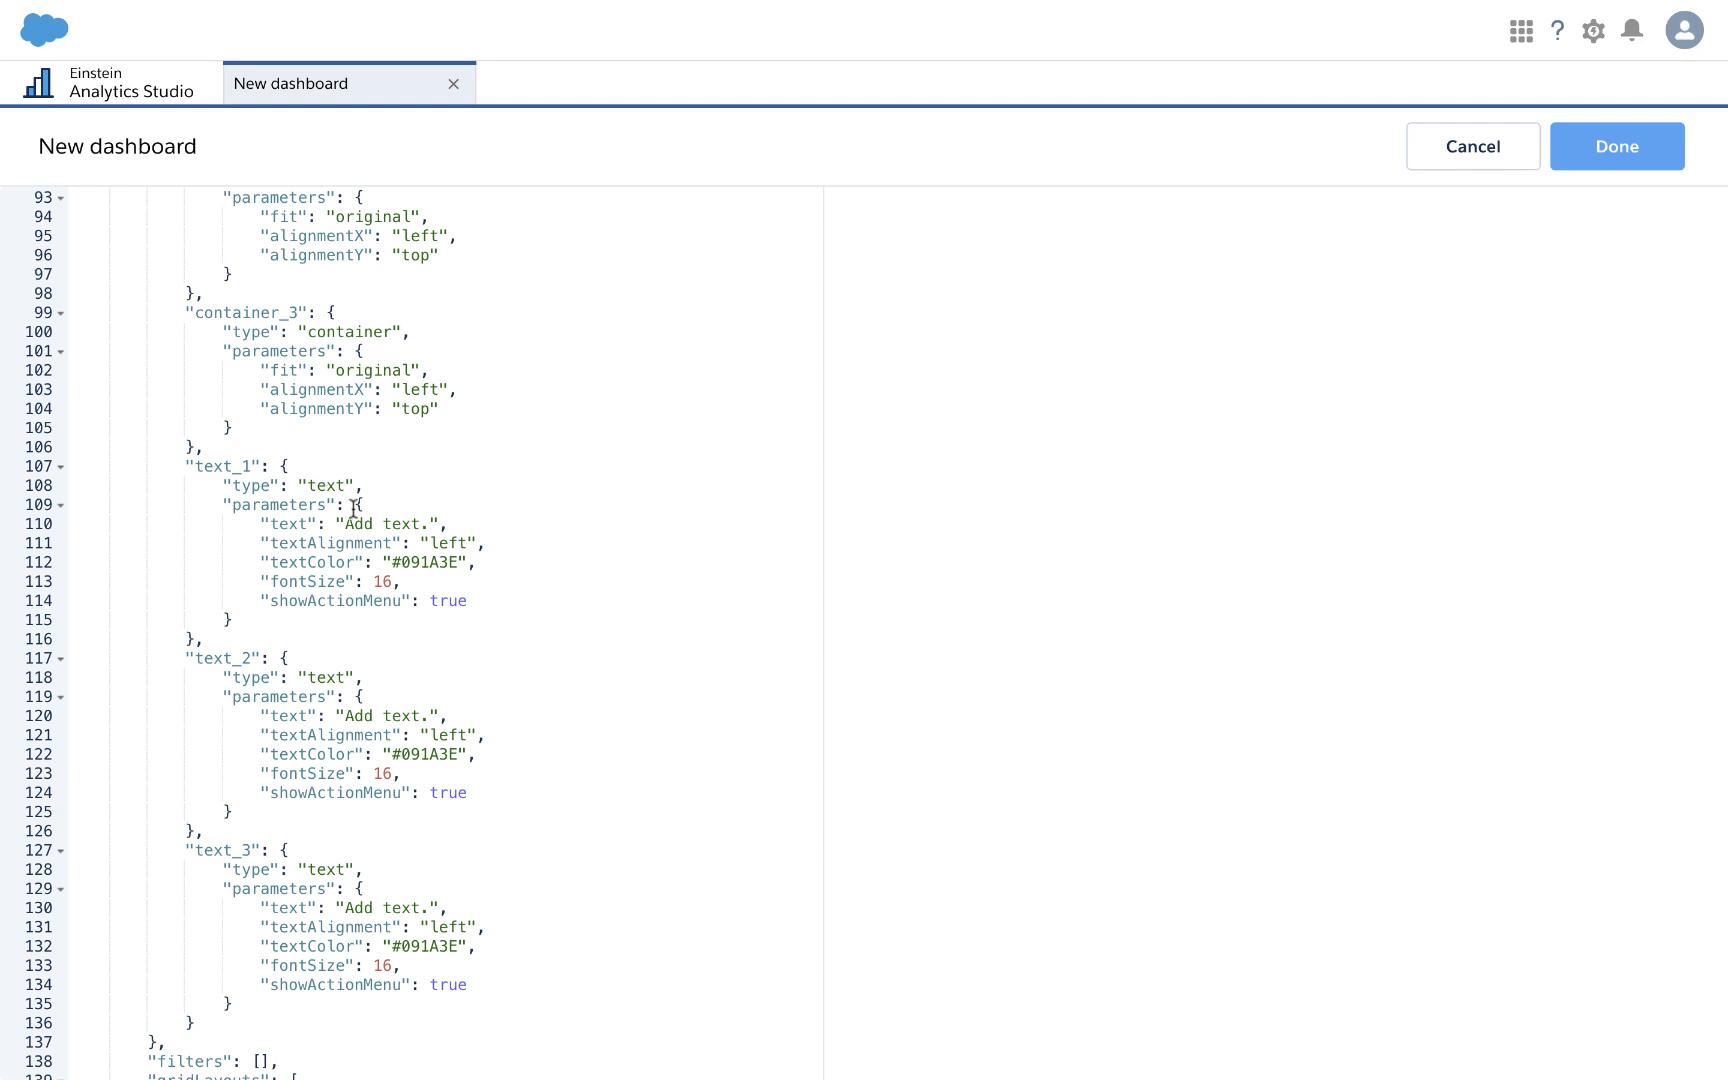
pyautogui.moveTo(342, 522); pyautogui.dragTo(429, 527)
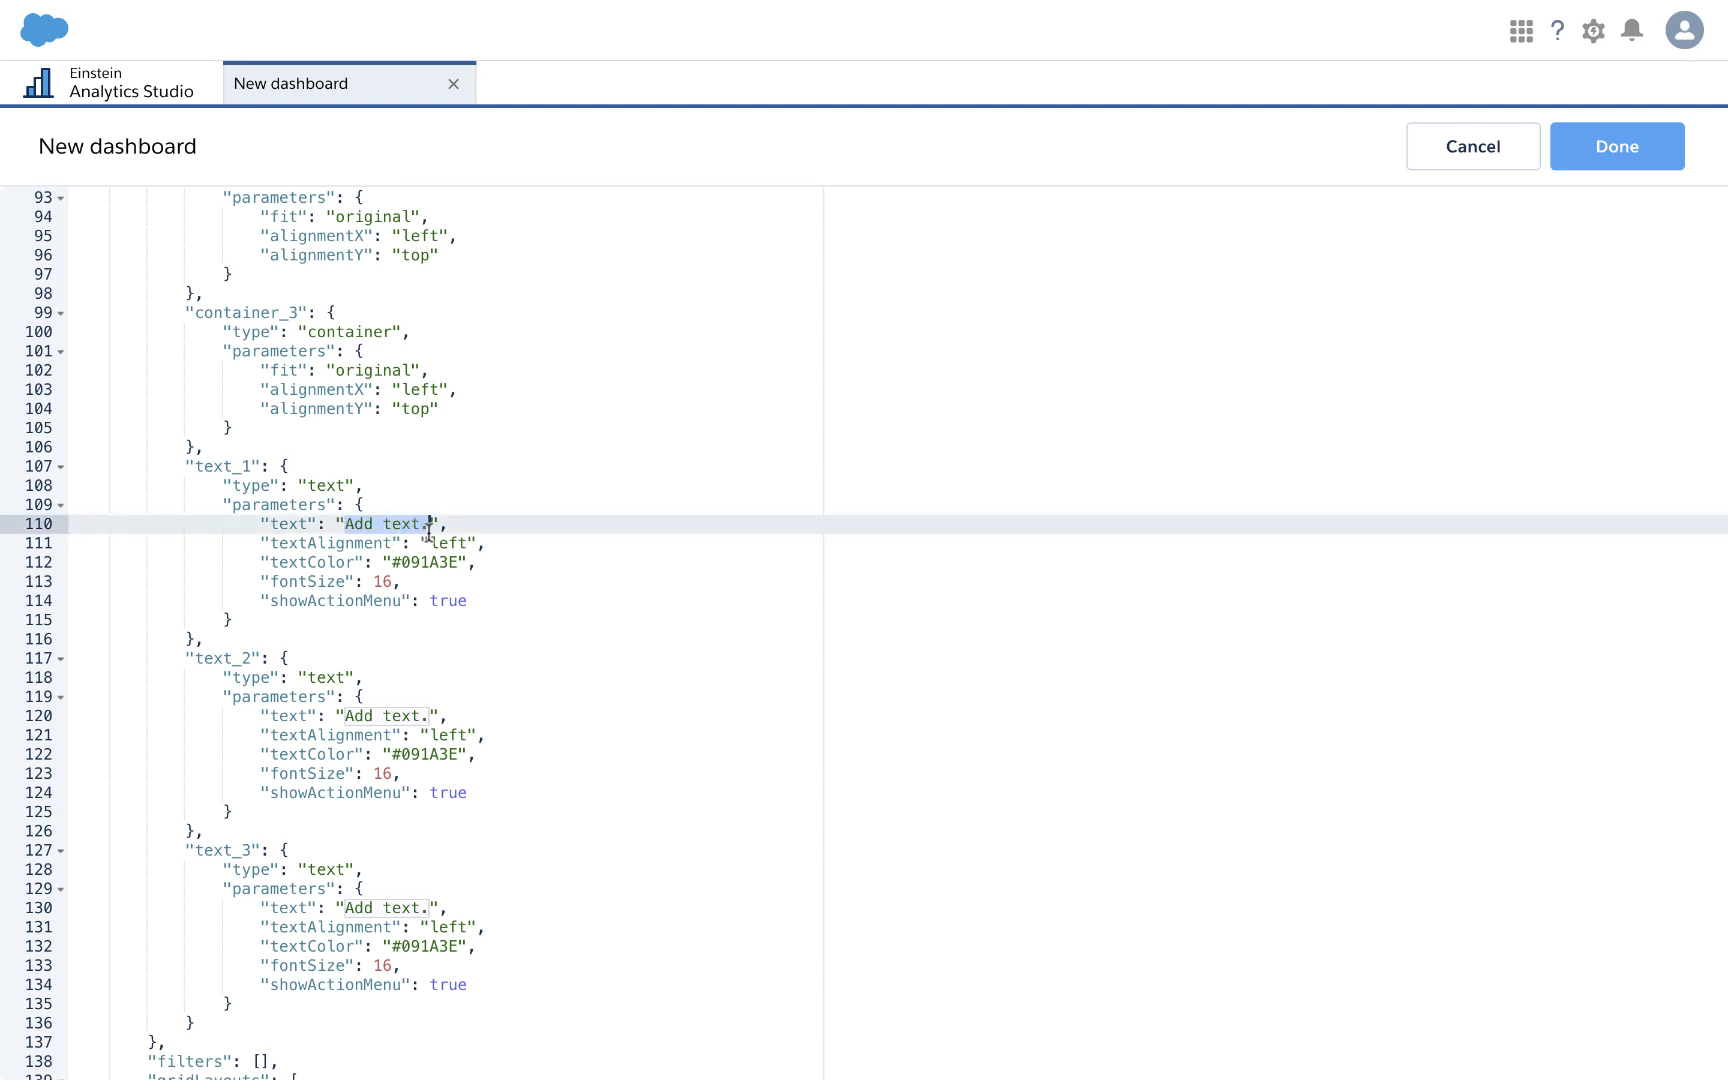
pyautogui.hotkey('ctrl', 'v')
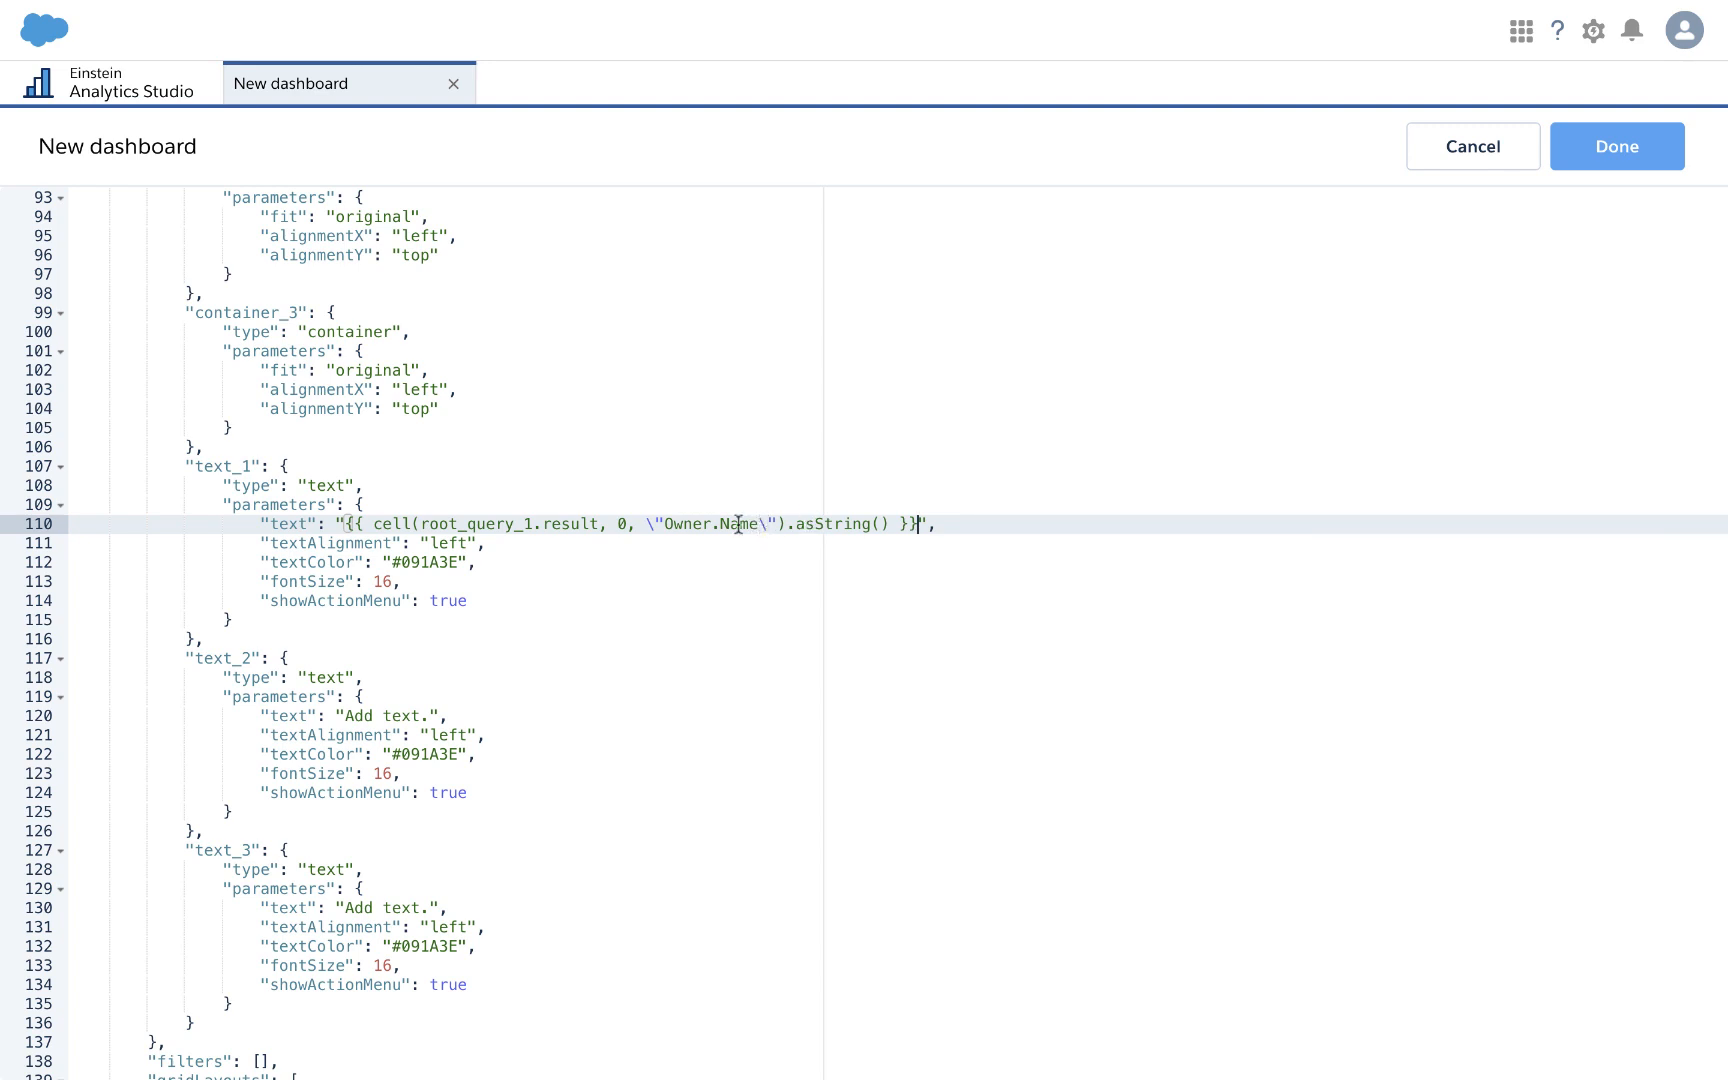
pyautogui.moveTo(347, 716); pyautogui.dragTo(428, 715)
pyautogui.hotkey('ctrl', 'v')
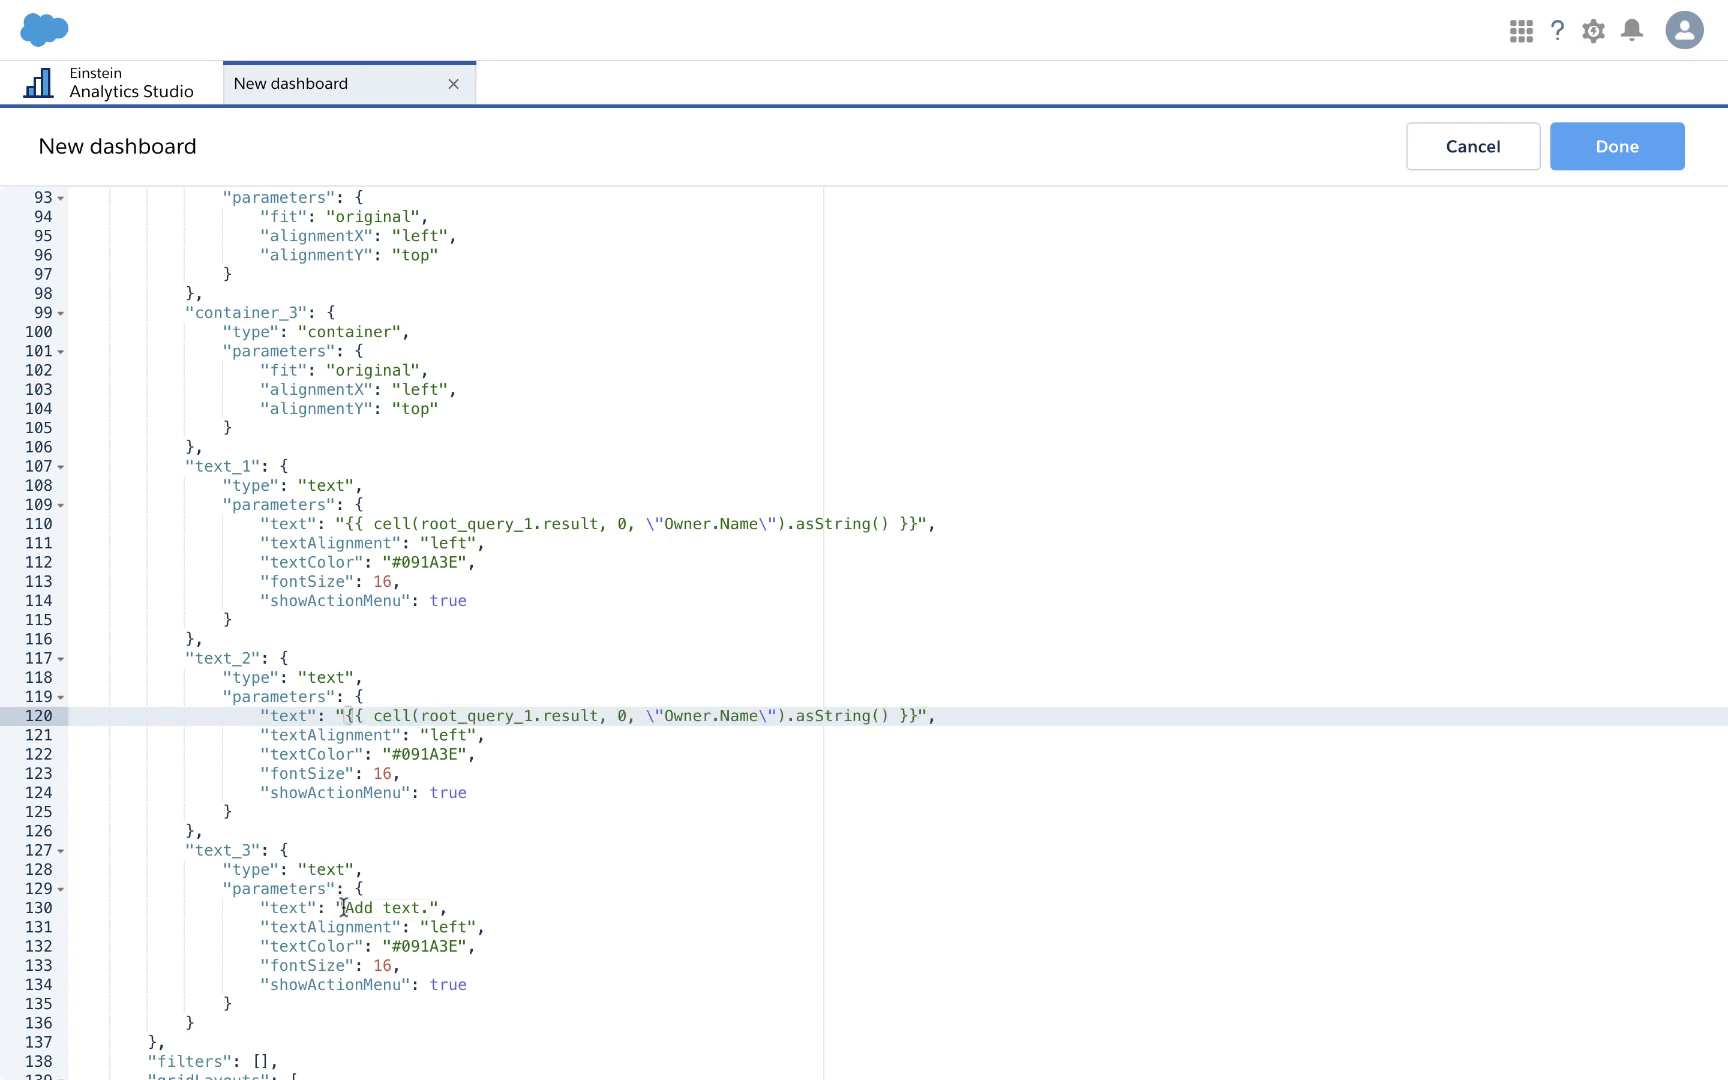
pyautogui.moveTo(344, 907); pyautogui.dragTo(429, 910)
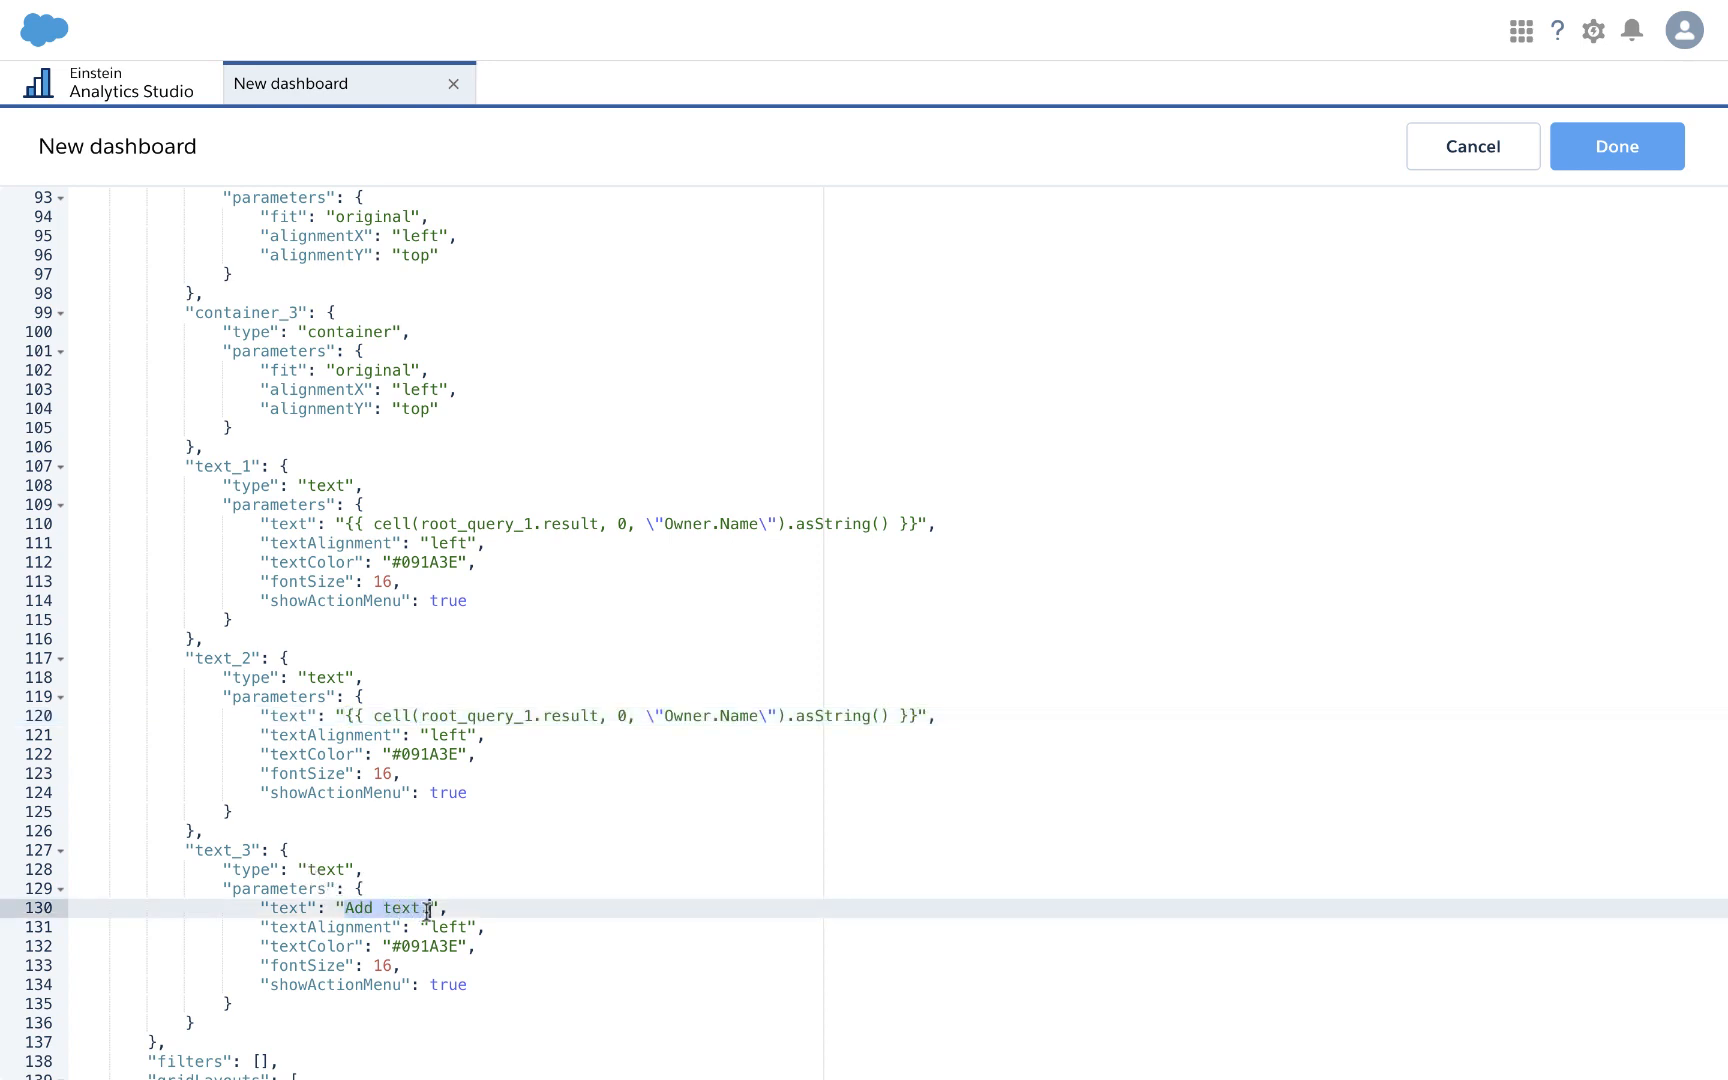
pyautogui.hotkey('ctrl', 'v')
# Step: Change the second and third widgets' row indexes to 1 and 2, then apply the JSON
pyautogui.click(630, 716)
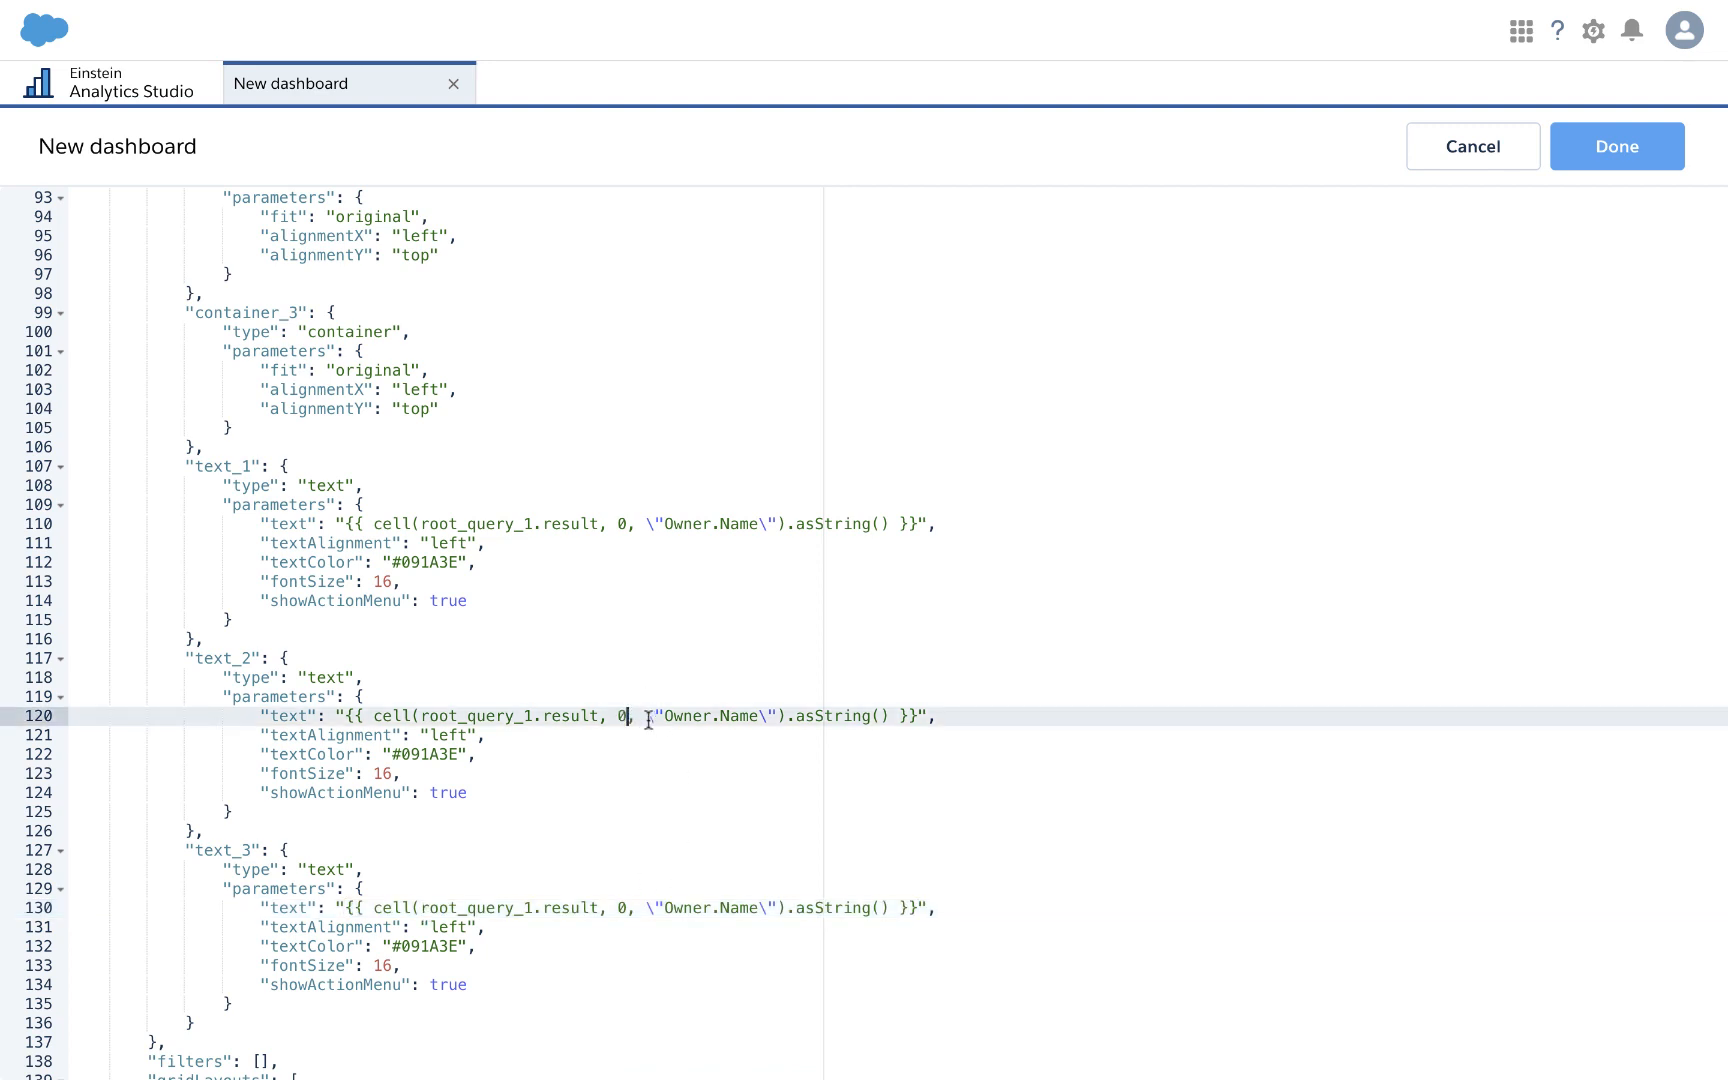
pyautogui.press('BackSpace')
pyautogui.write('1')
pyautogui.click(630, 907)
pyautogui.press('BackSpace')
pyautogui.write('2')
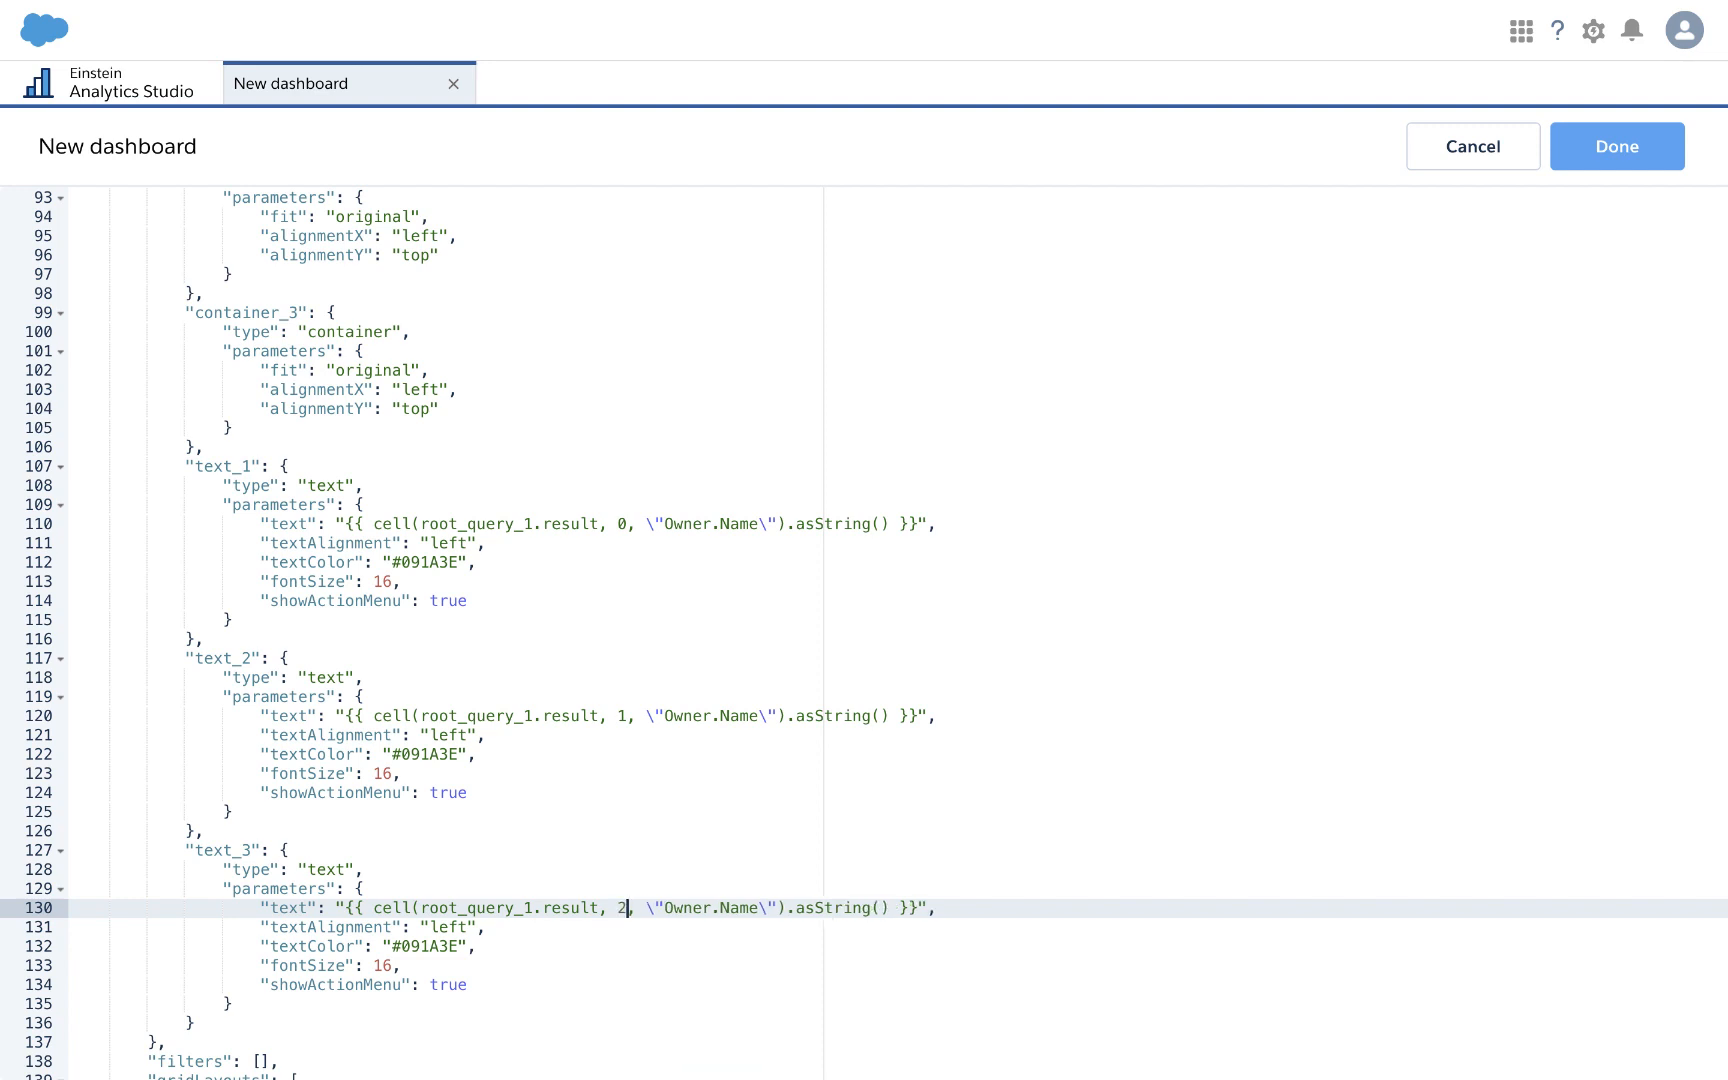
pyautogui.click(1617, 147)
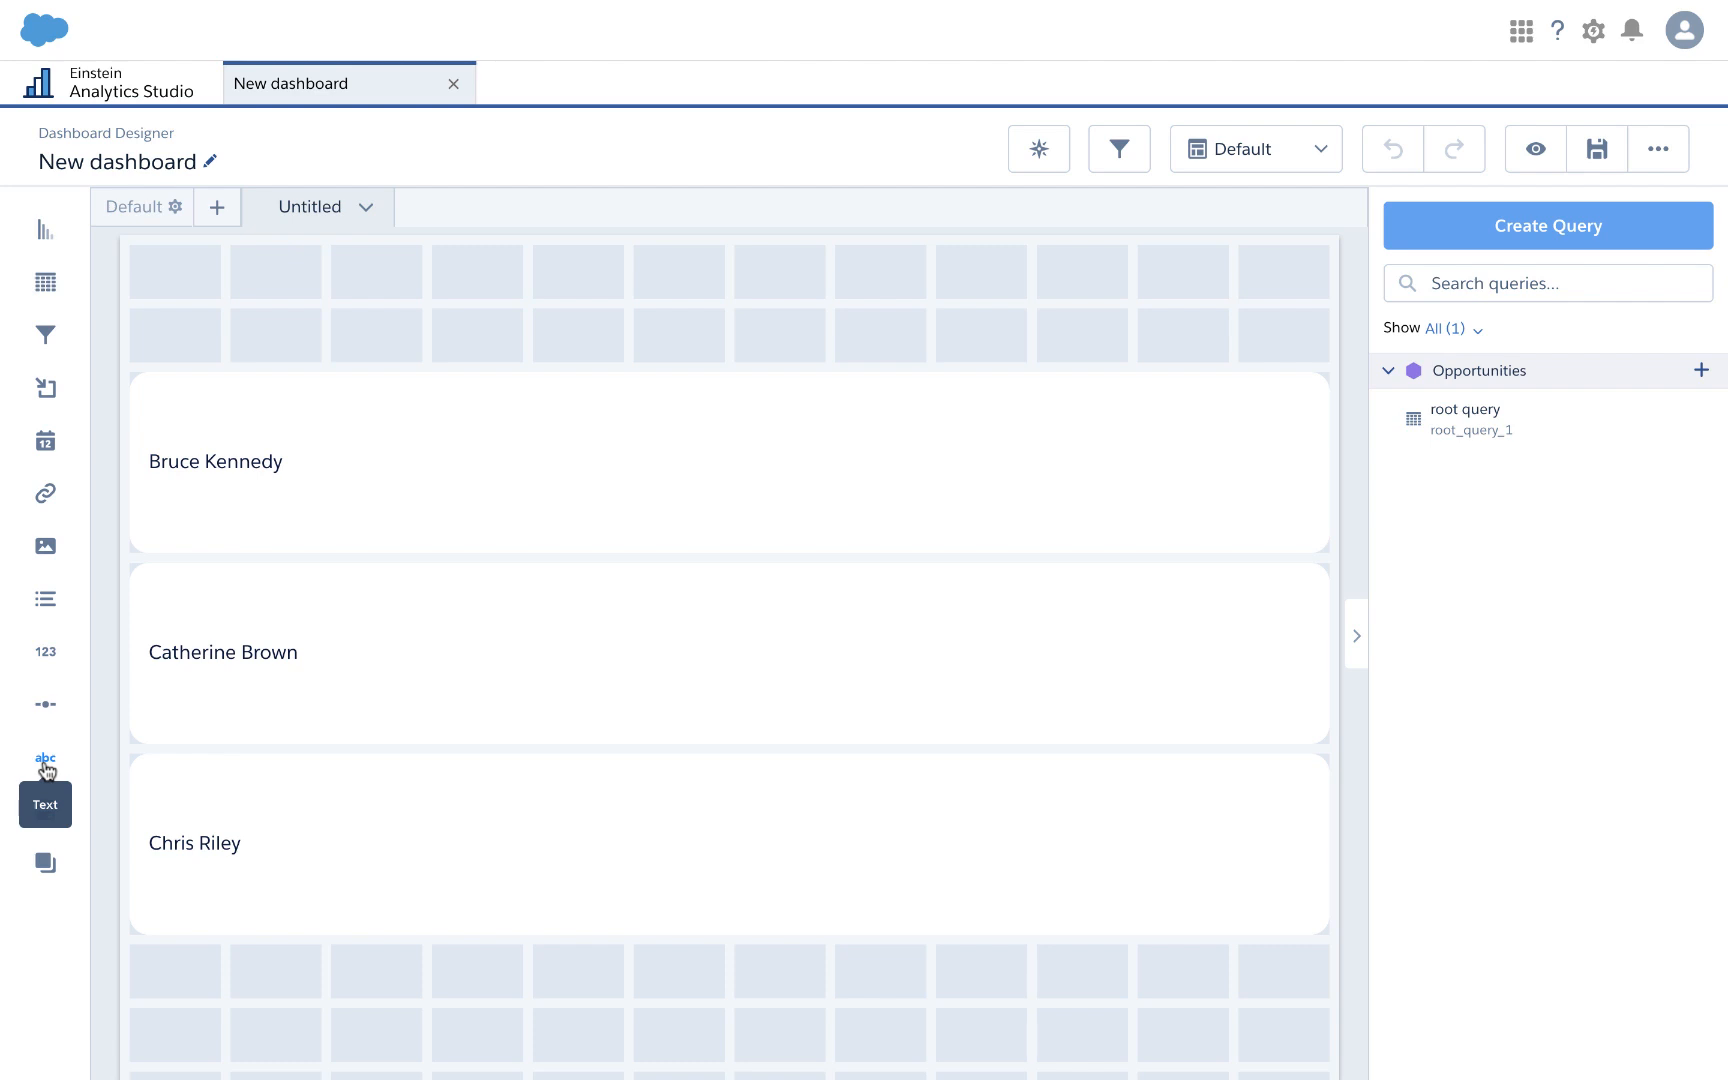
# Step: Drop a new Text widget into the first owner row, beside the owner name
pyautogui.moveTo(45, 768); pyautogui.dragTo(438, 488)
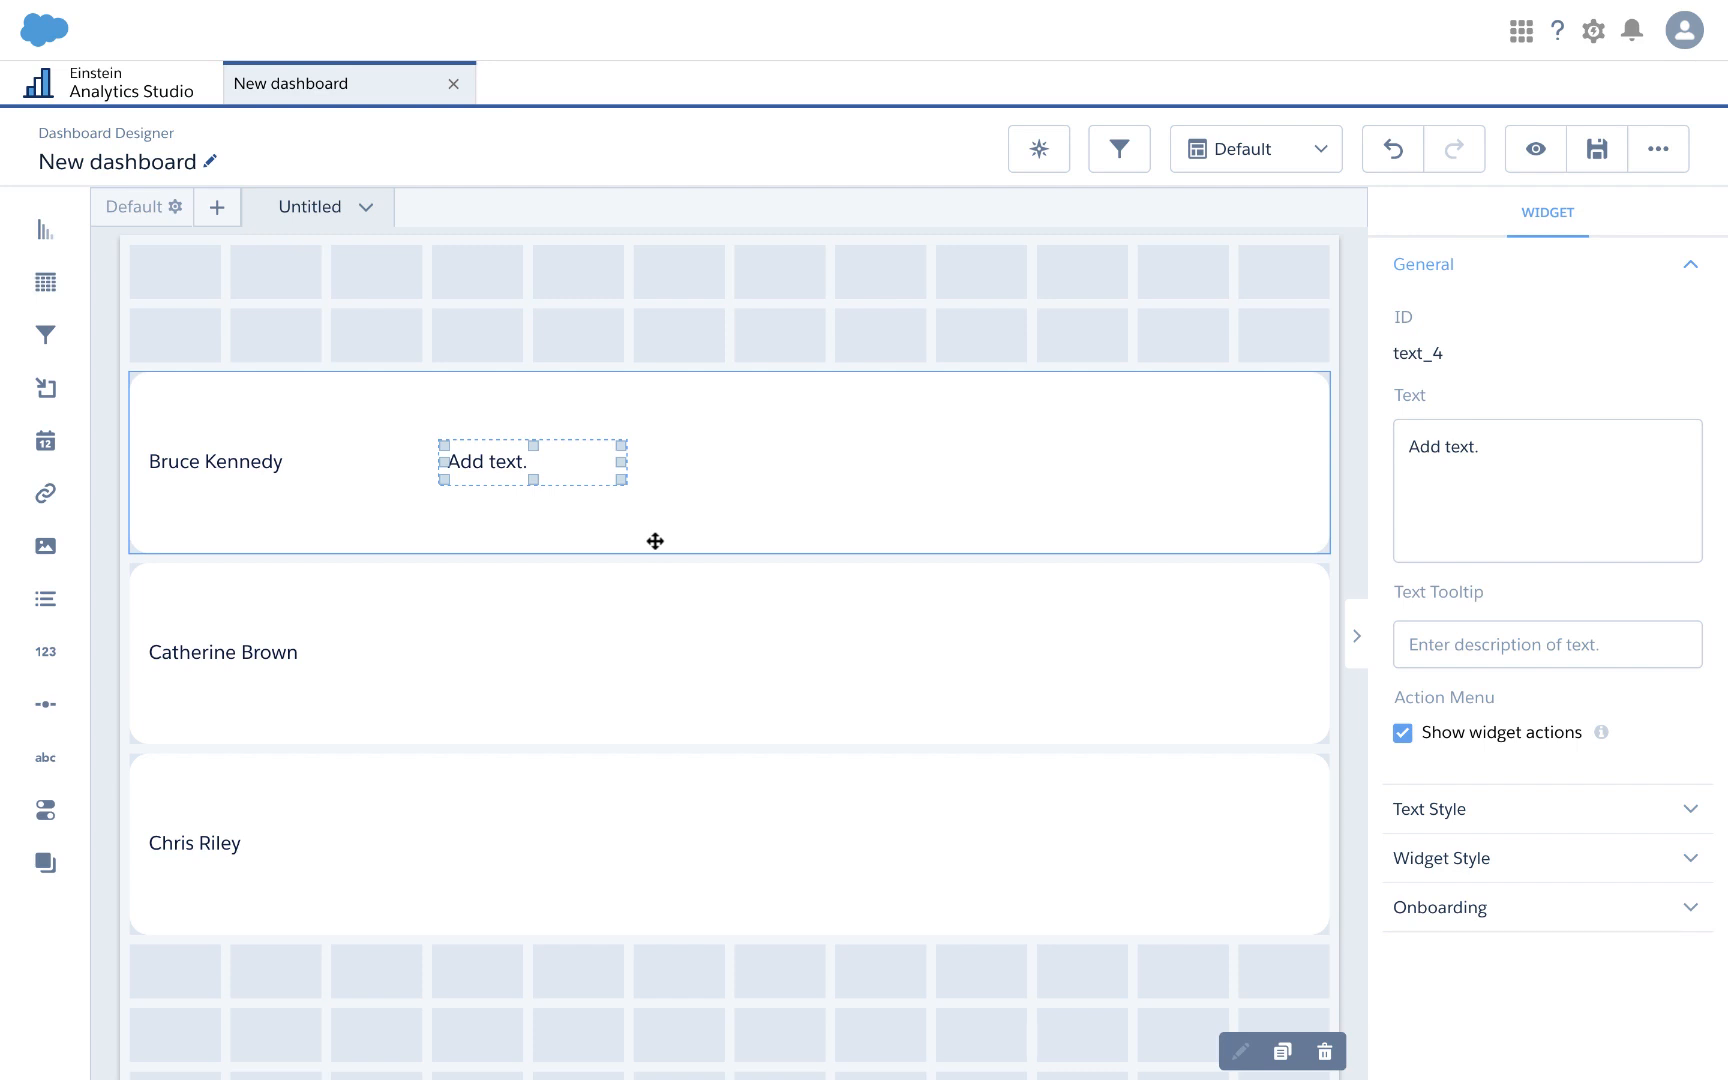
# Step: Open the root query for editing, confirming past the warning
pyautogui.click(1160, 318)
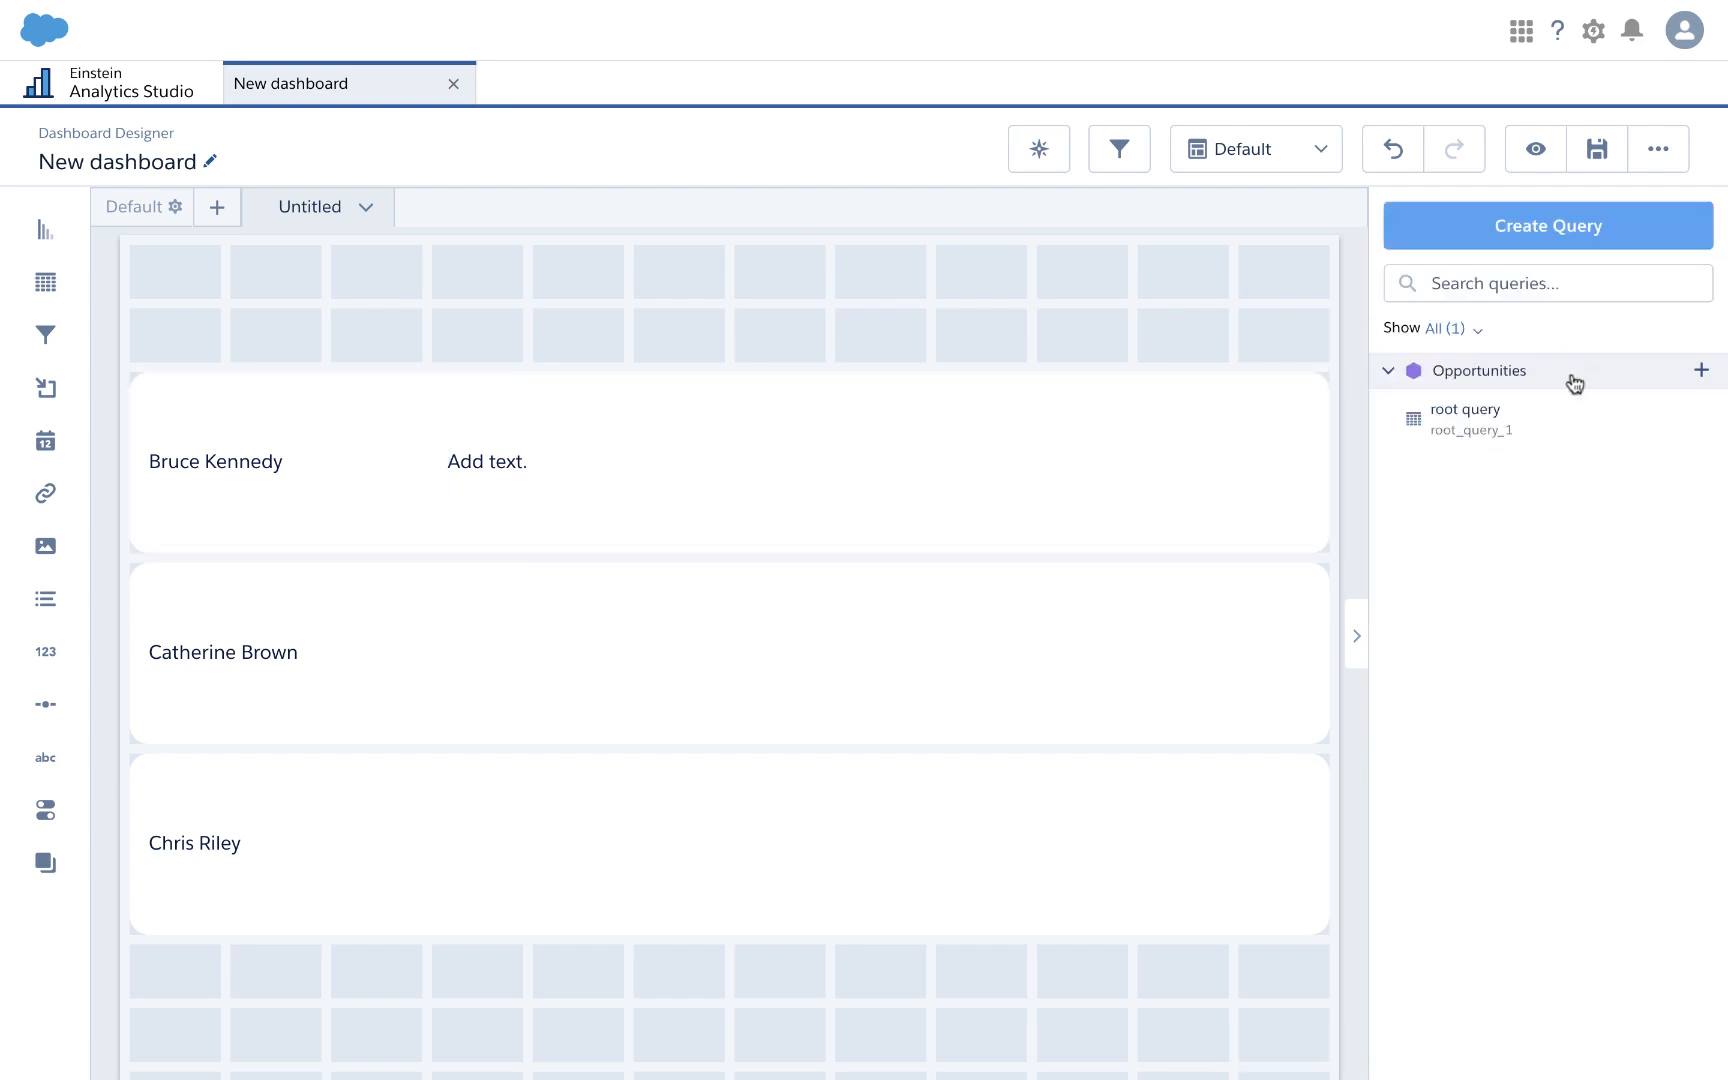
pyautogui.moveTo(1604, 420)
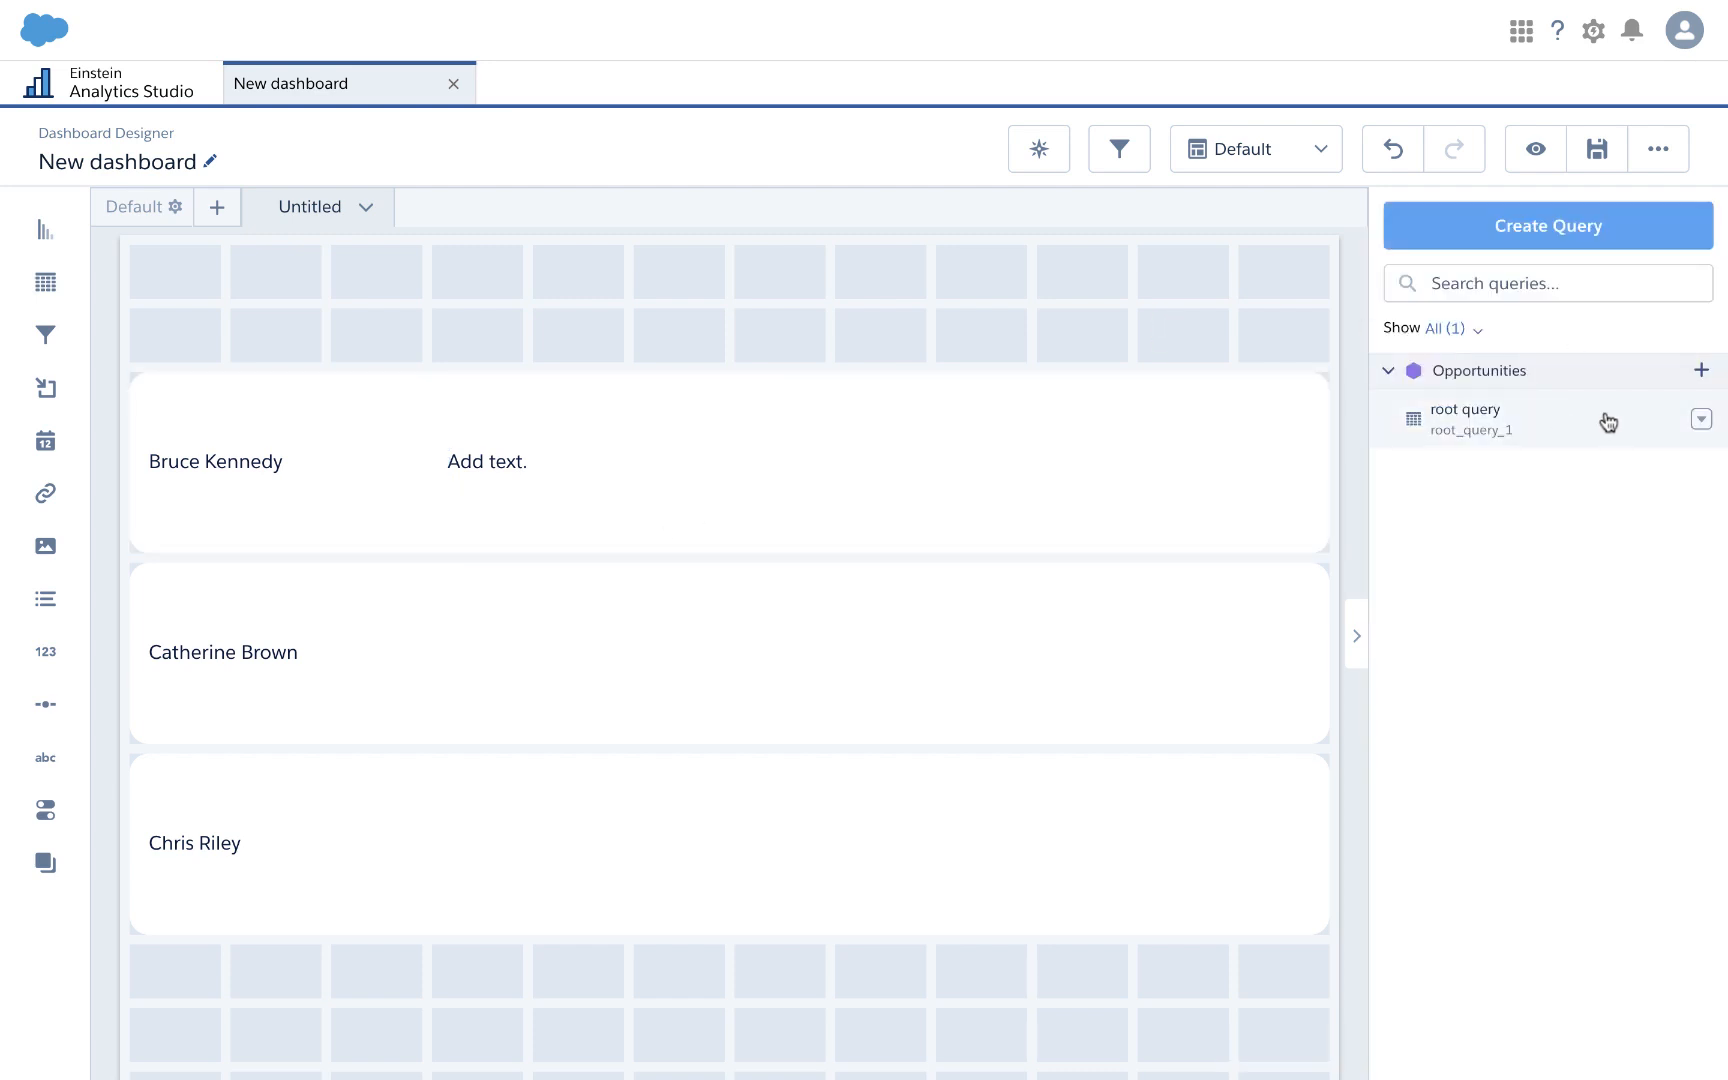
pyautogui.click(1702, 422)
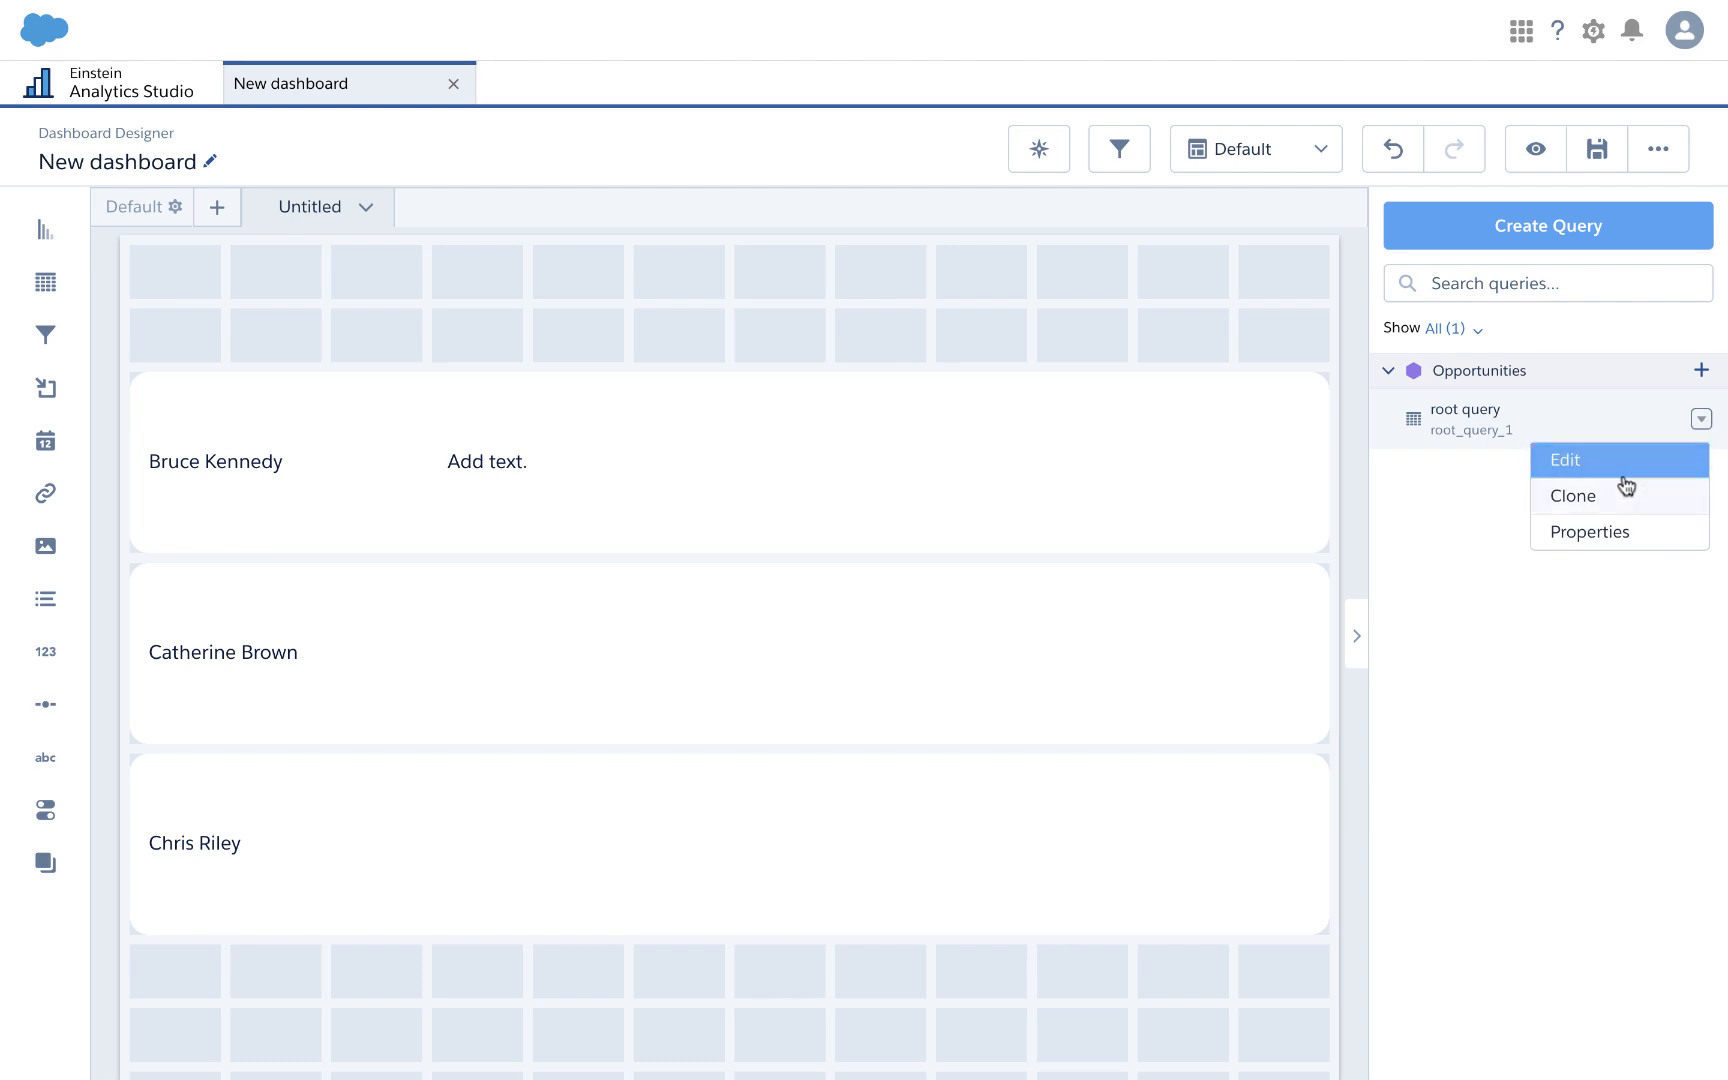
pyautogui.click(1566, 462)
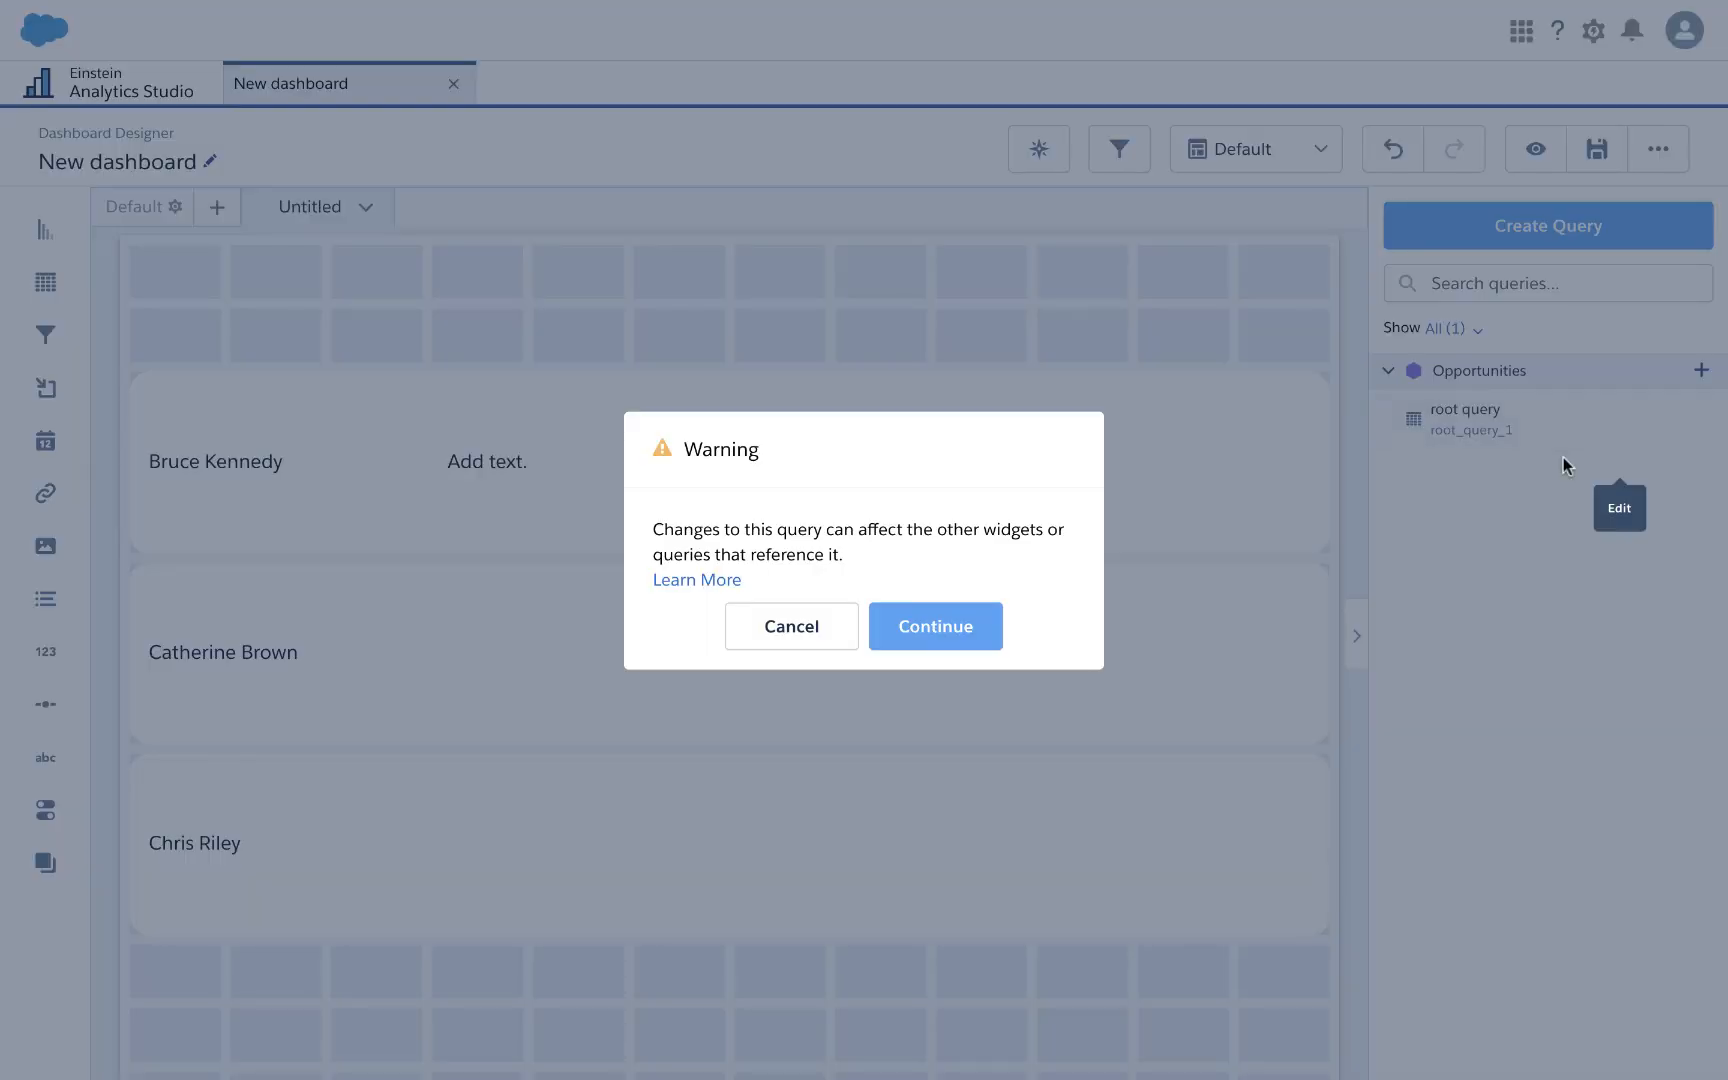
pyautogui.click(932, 628)
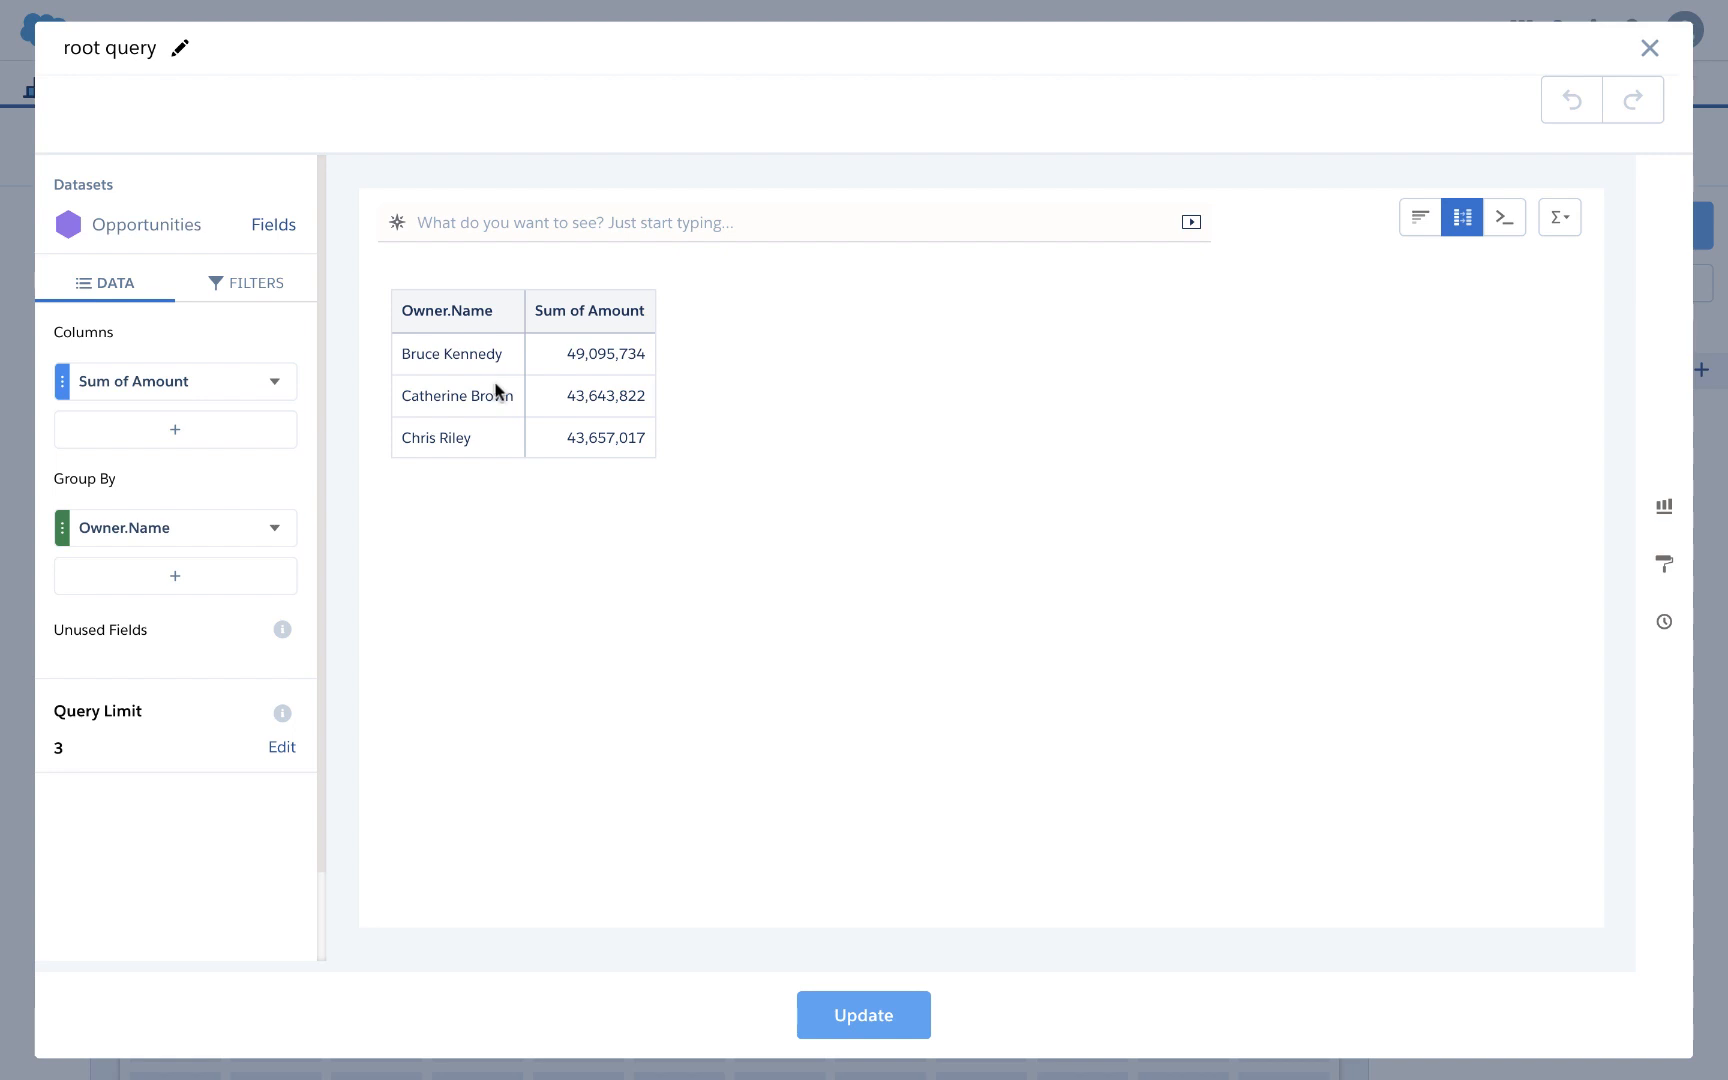
# Step: Add formula column B as number_to_string(A, "$#,###") and update the query
pyautogui.click(246, 433)
pyautogui.click(688, 428)
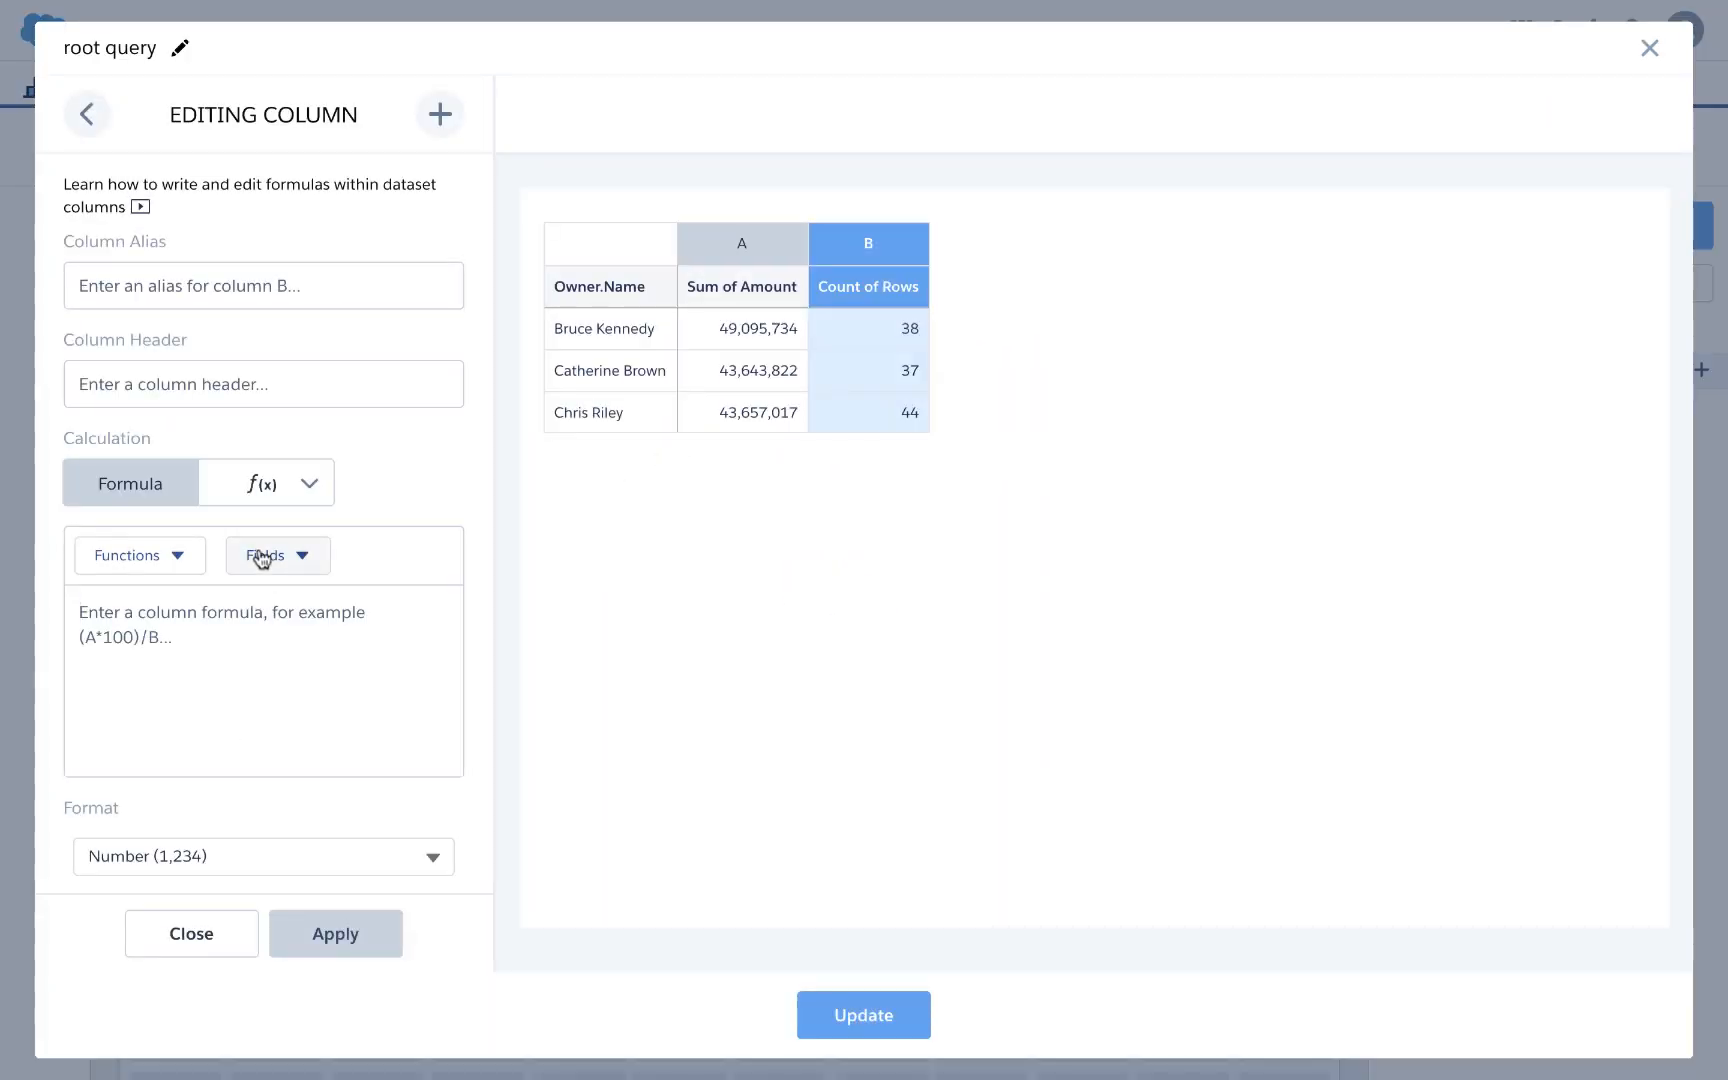
pyautogui.click(152, 555)
pyautogui.press('n')
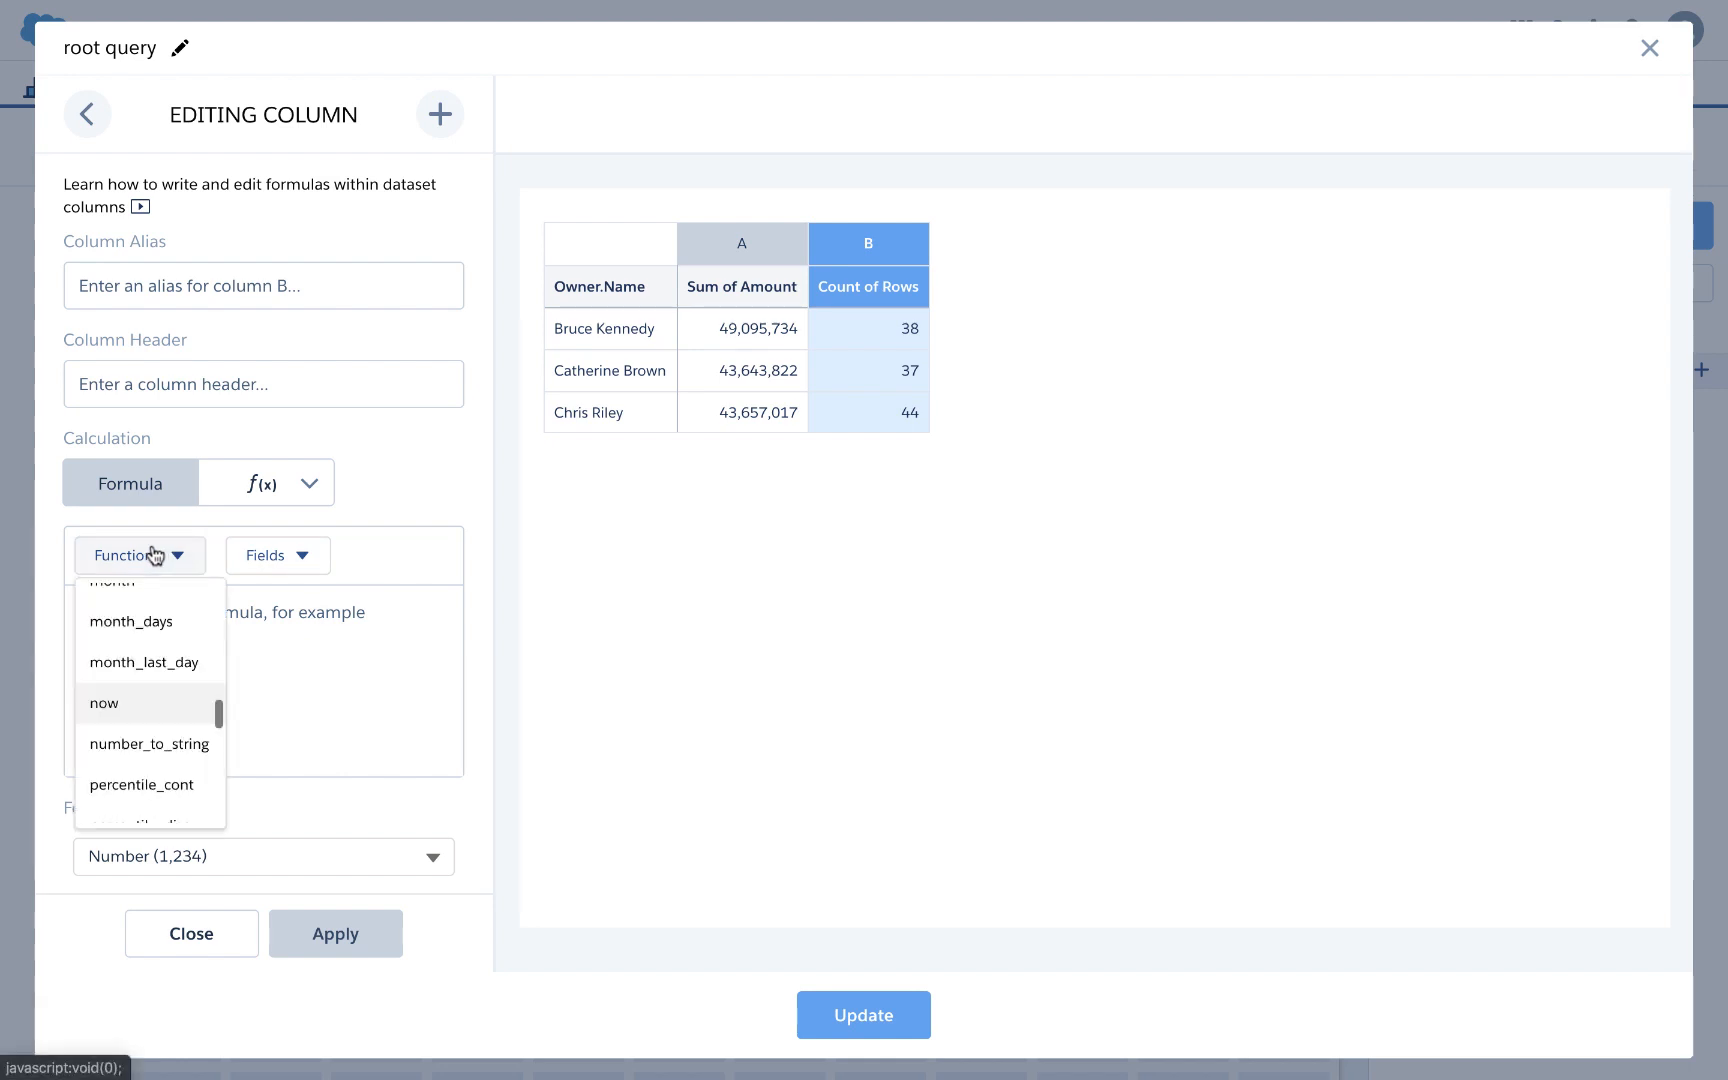
pyautogui.click(145, 747)
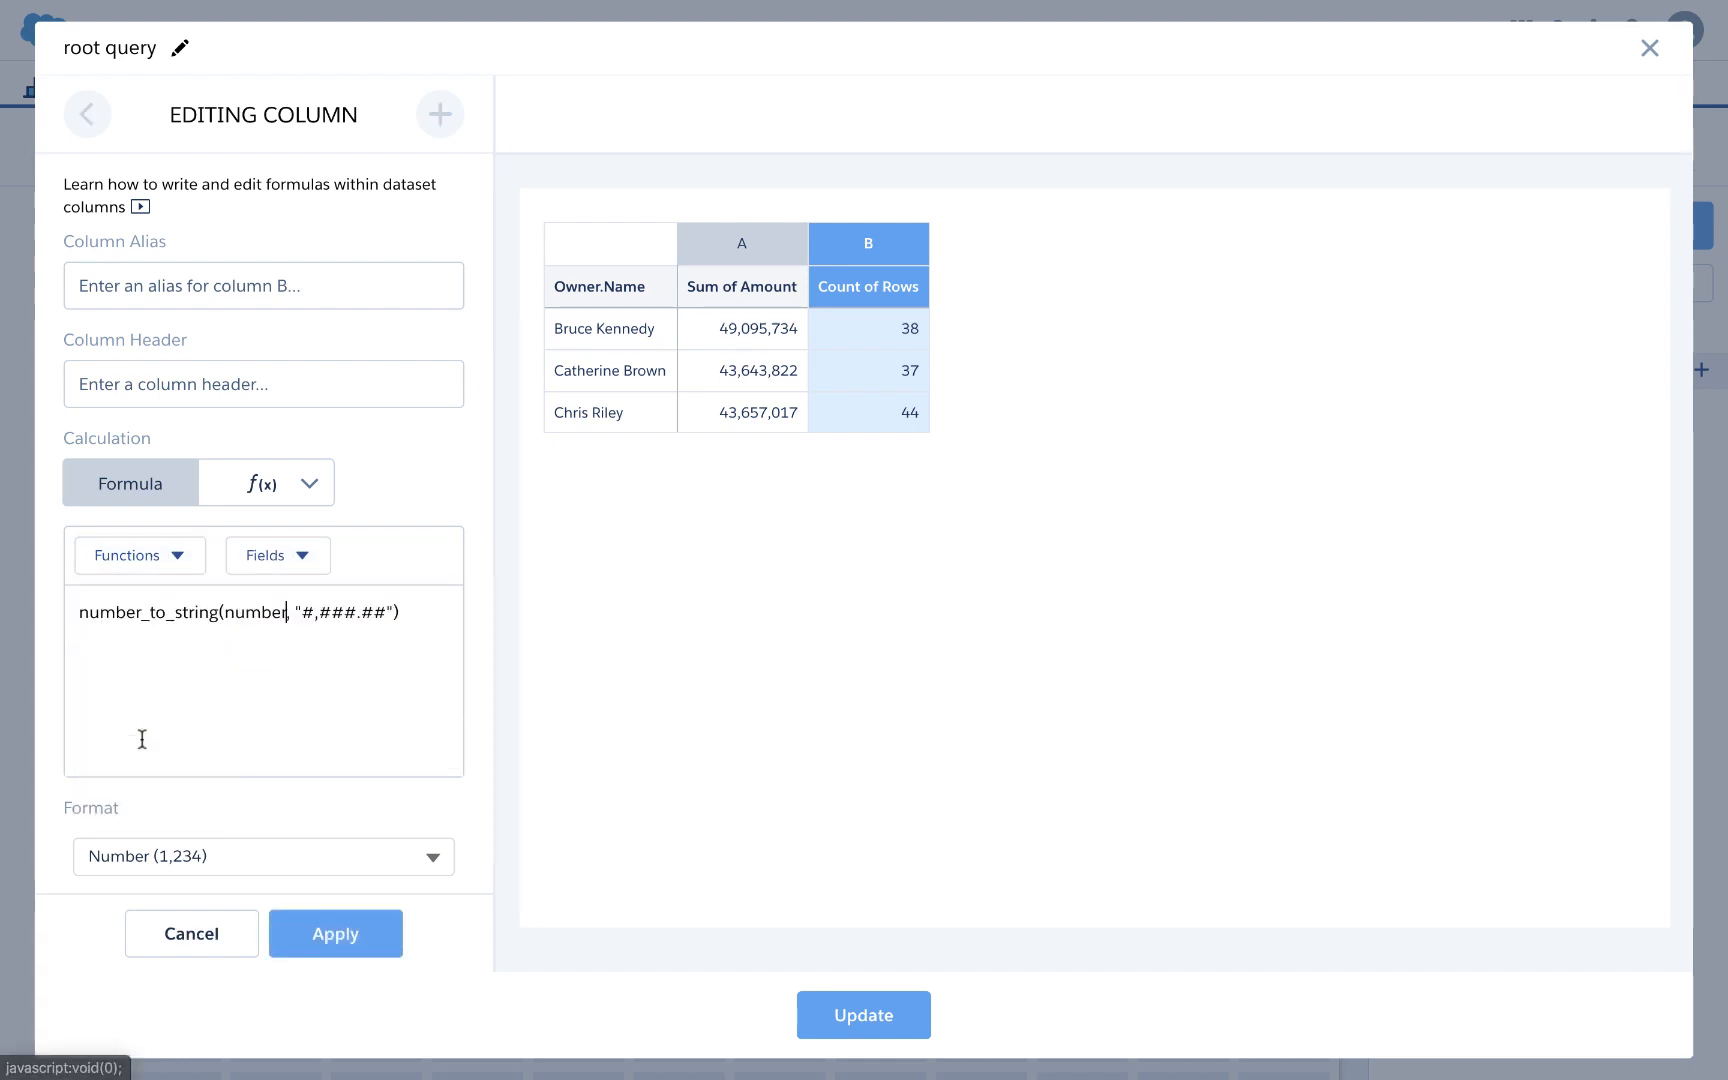
pyautogui.doubleClick(254, 612)
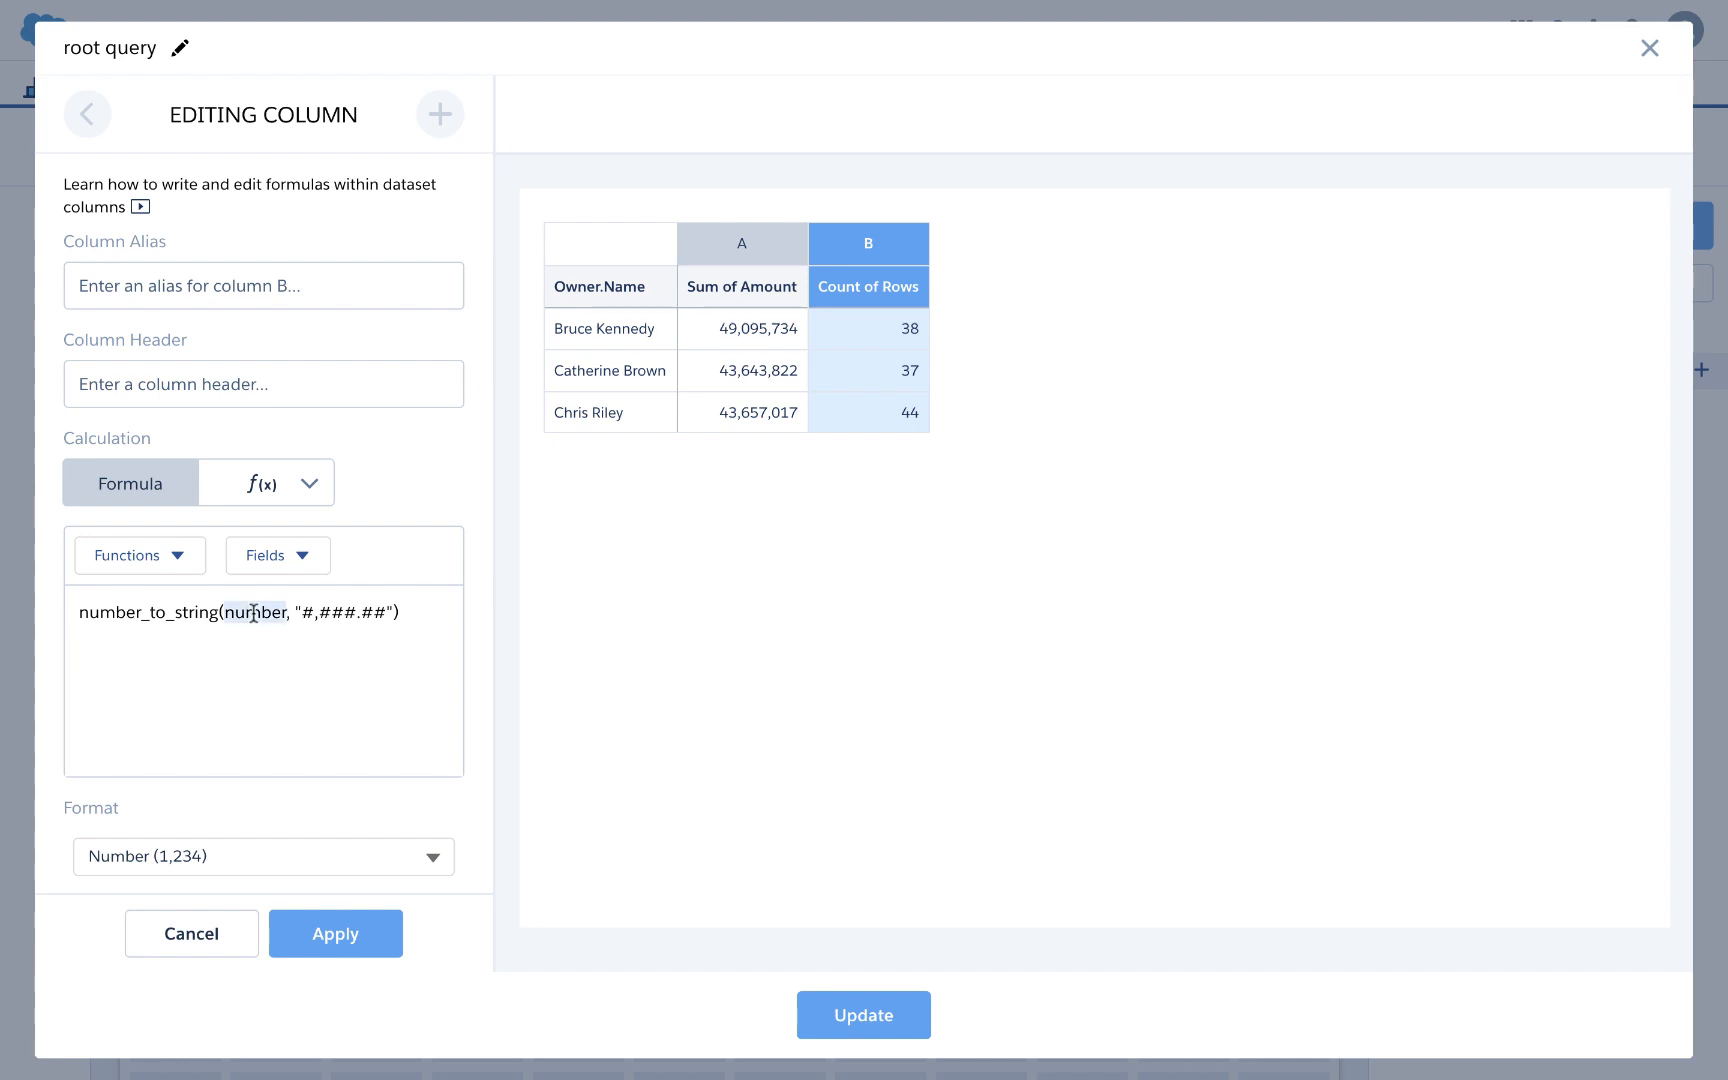
pyautogui.write('A, "')
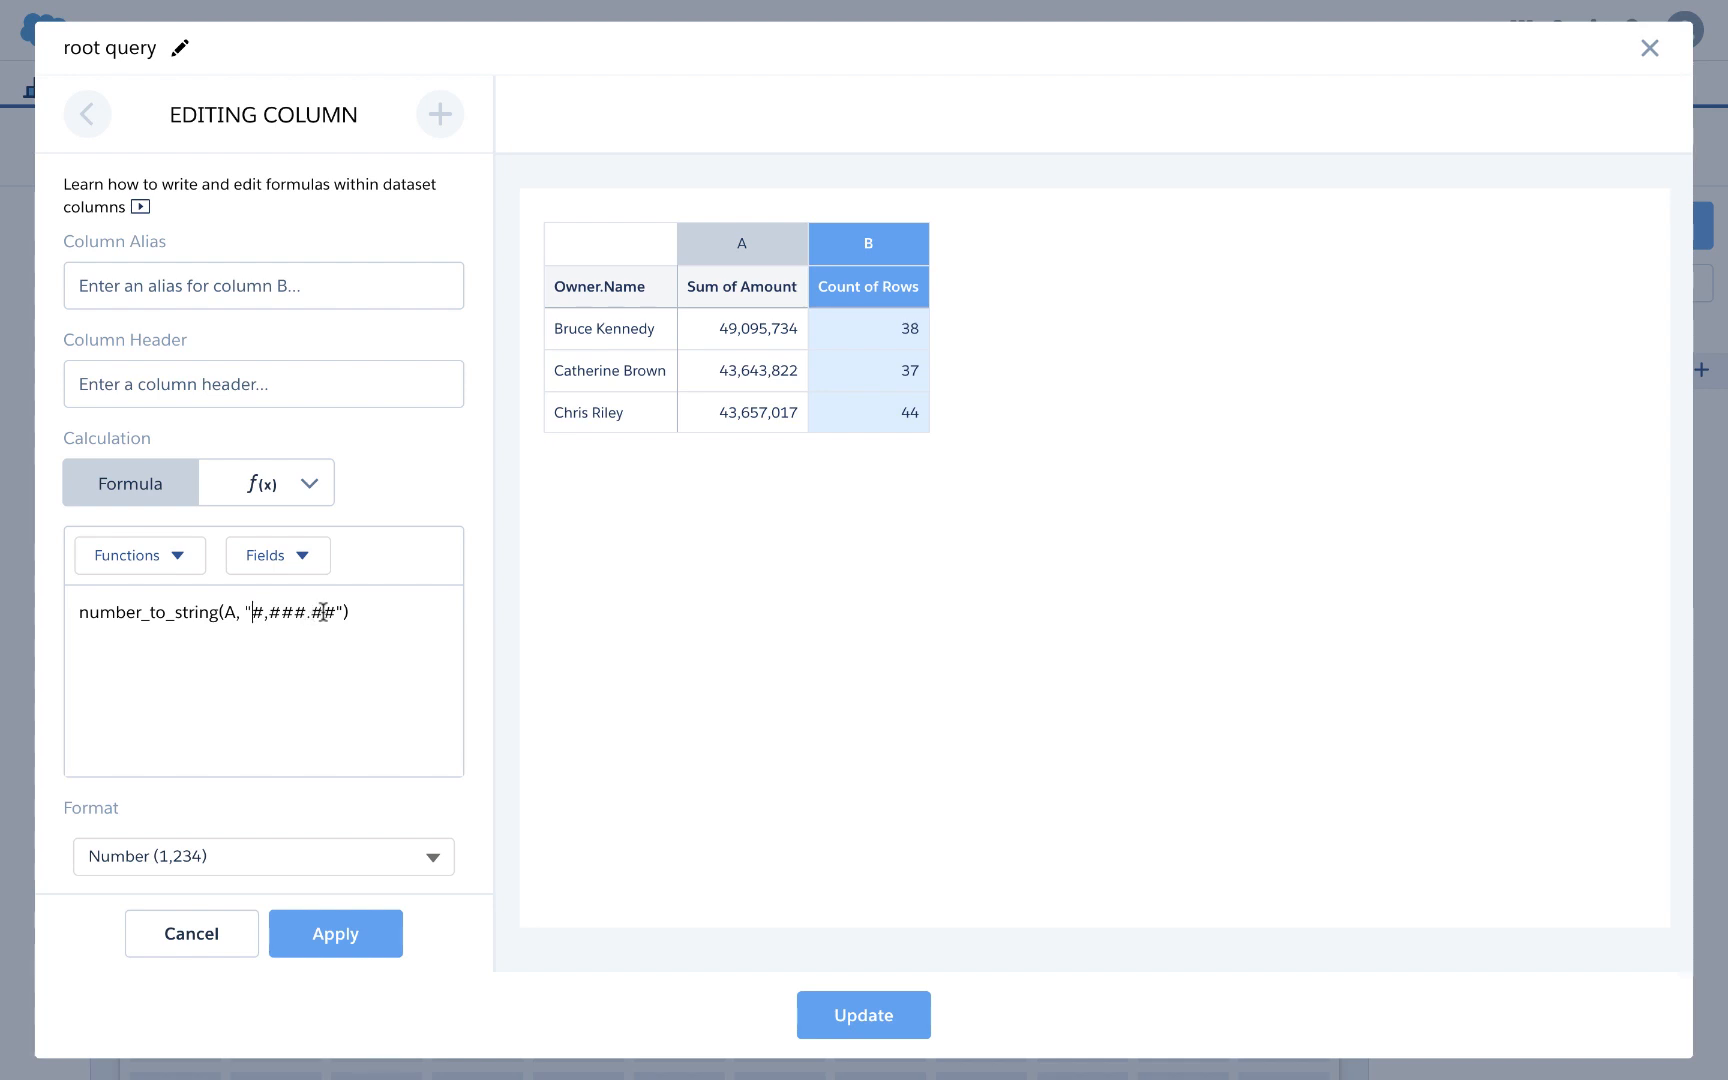
pyautogui.write('$')
pyautogui.click(347, 612)
pyautogui.press('BackSpace')
pyautogui.press('BackSpace')
pyautogui.press('BackSpace')
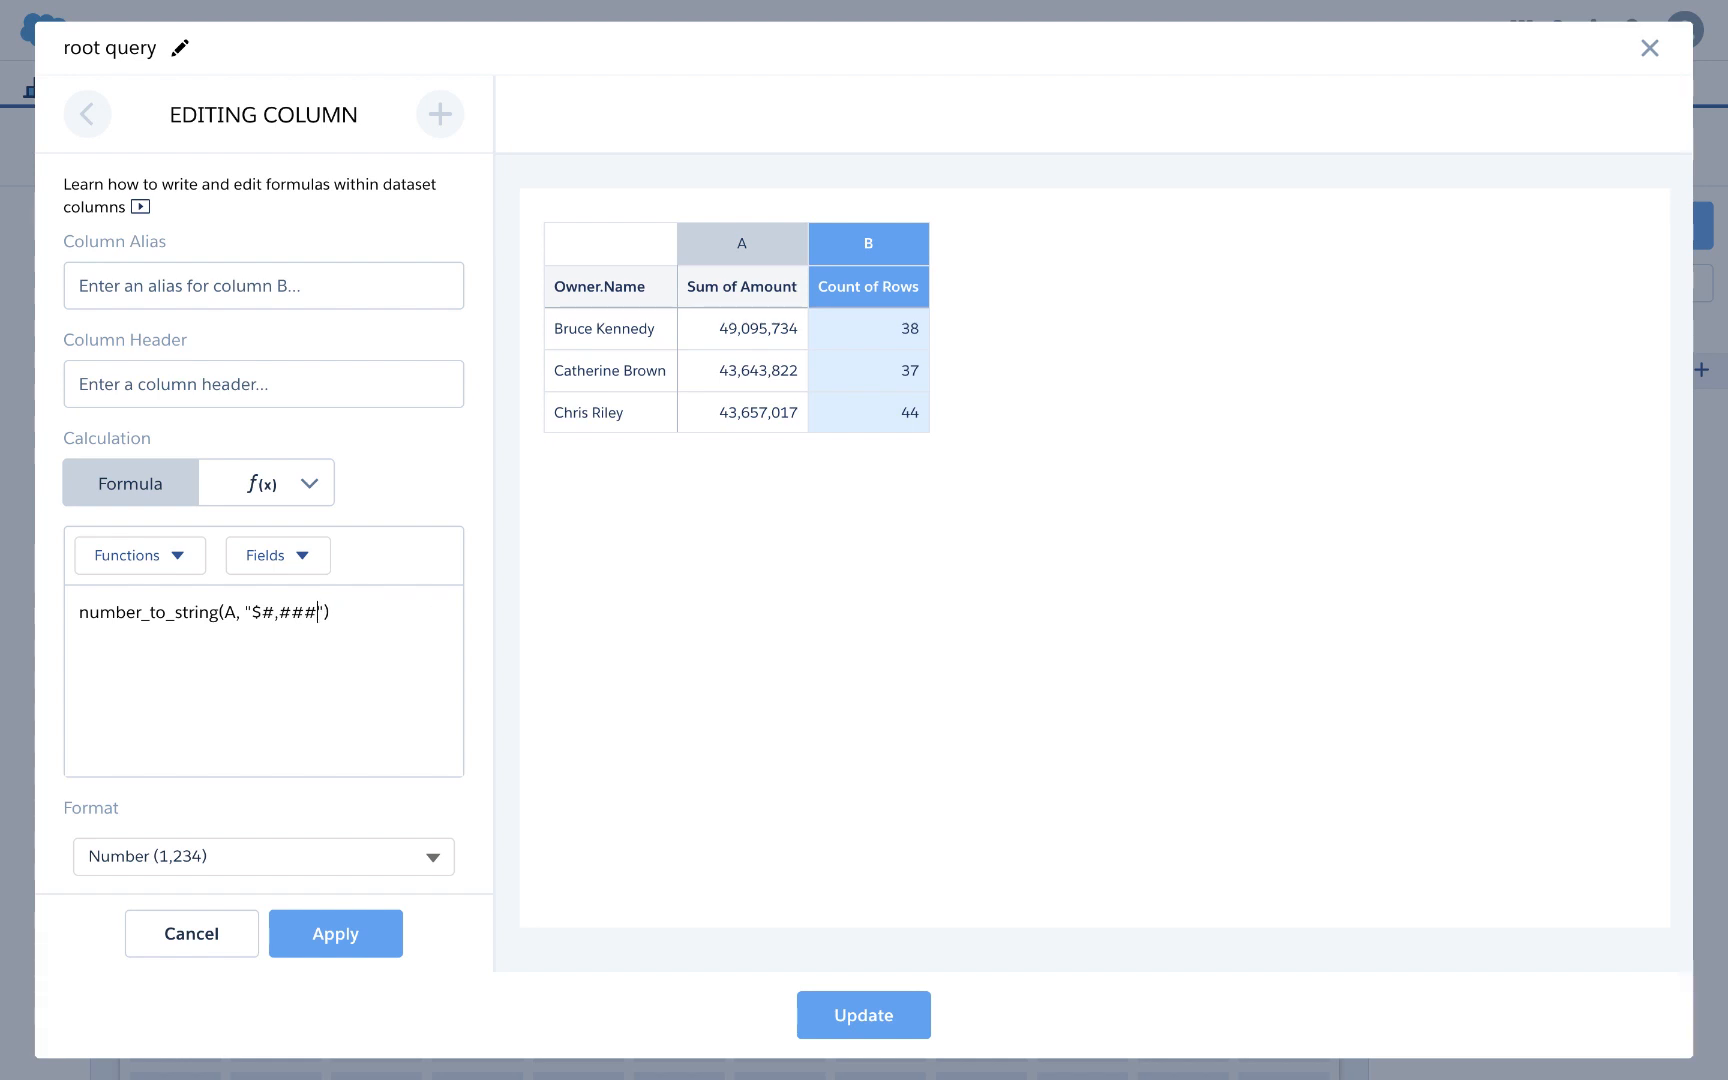
pyautogui.click(298, 921)
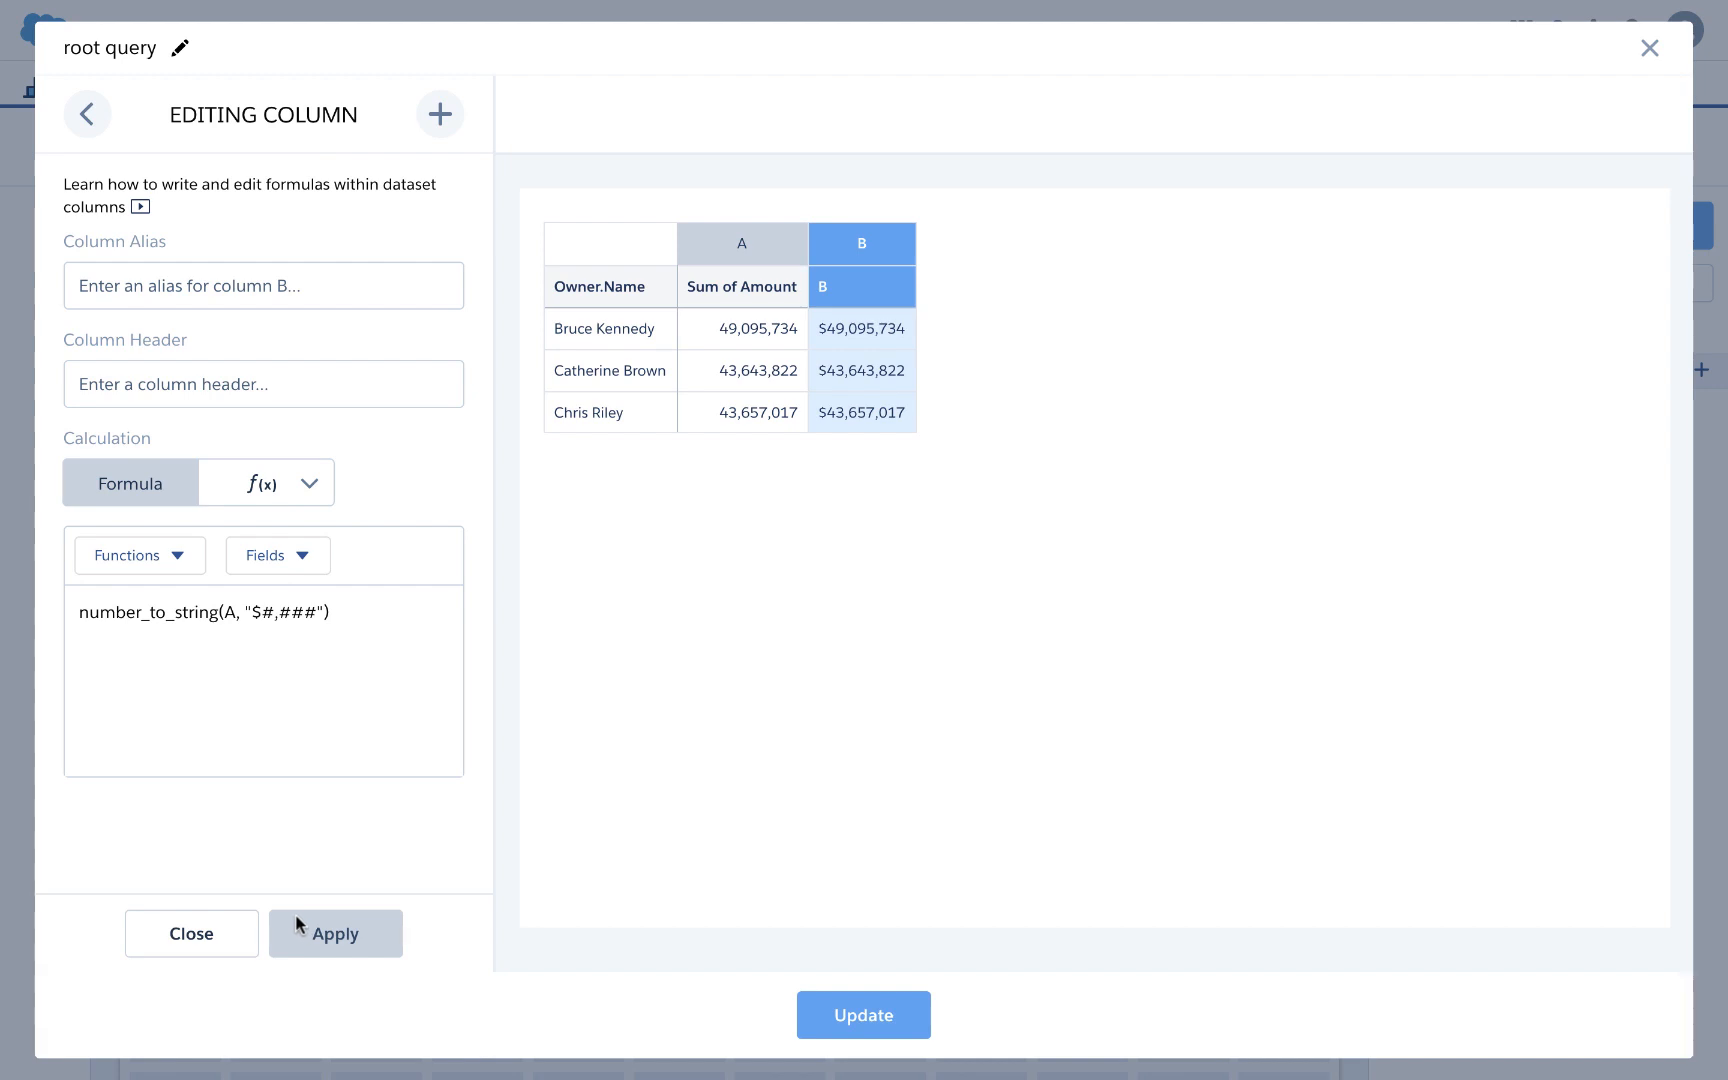
pyautogui.click(219, 950)
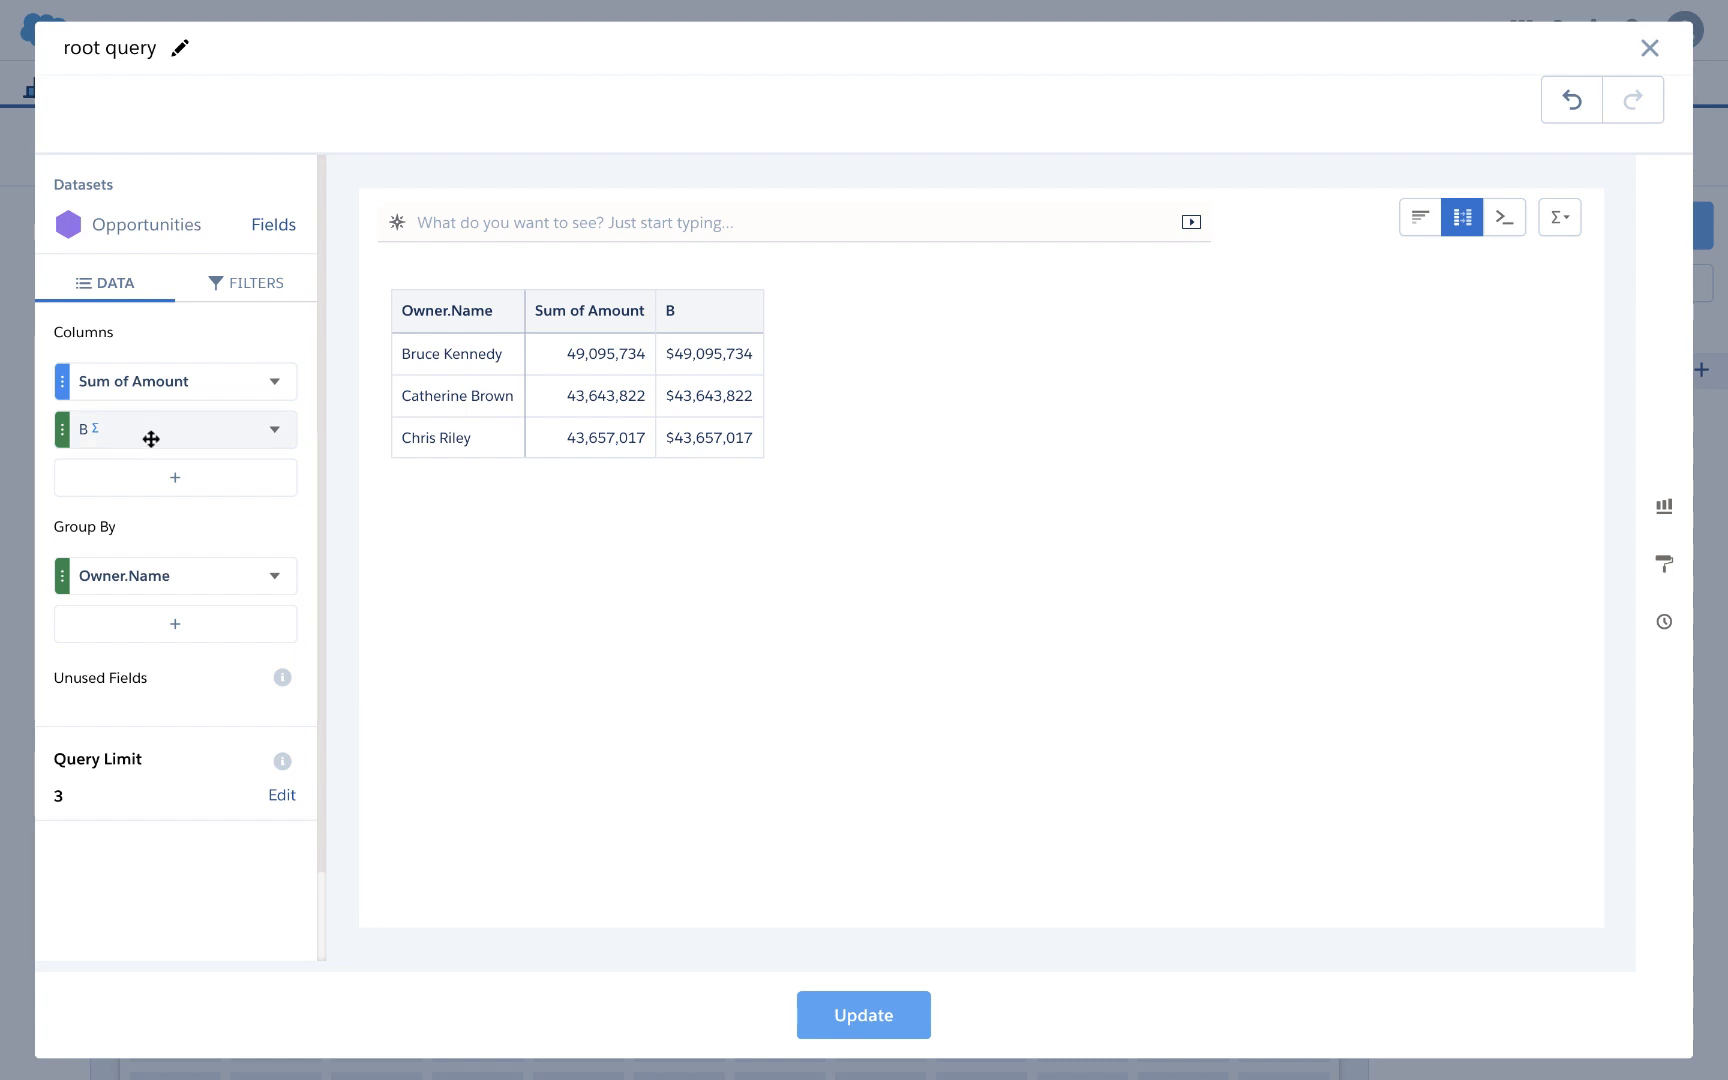
pyautogui.click(856, 1020)
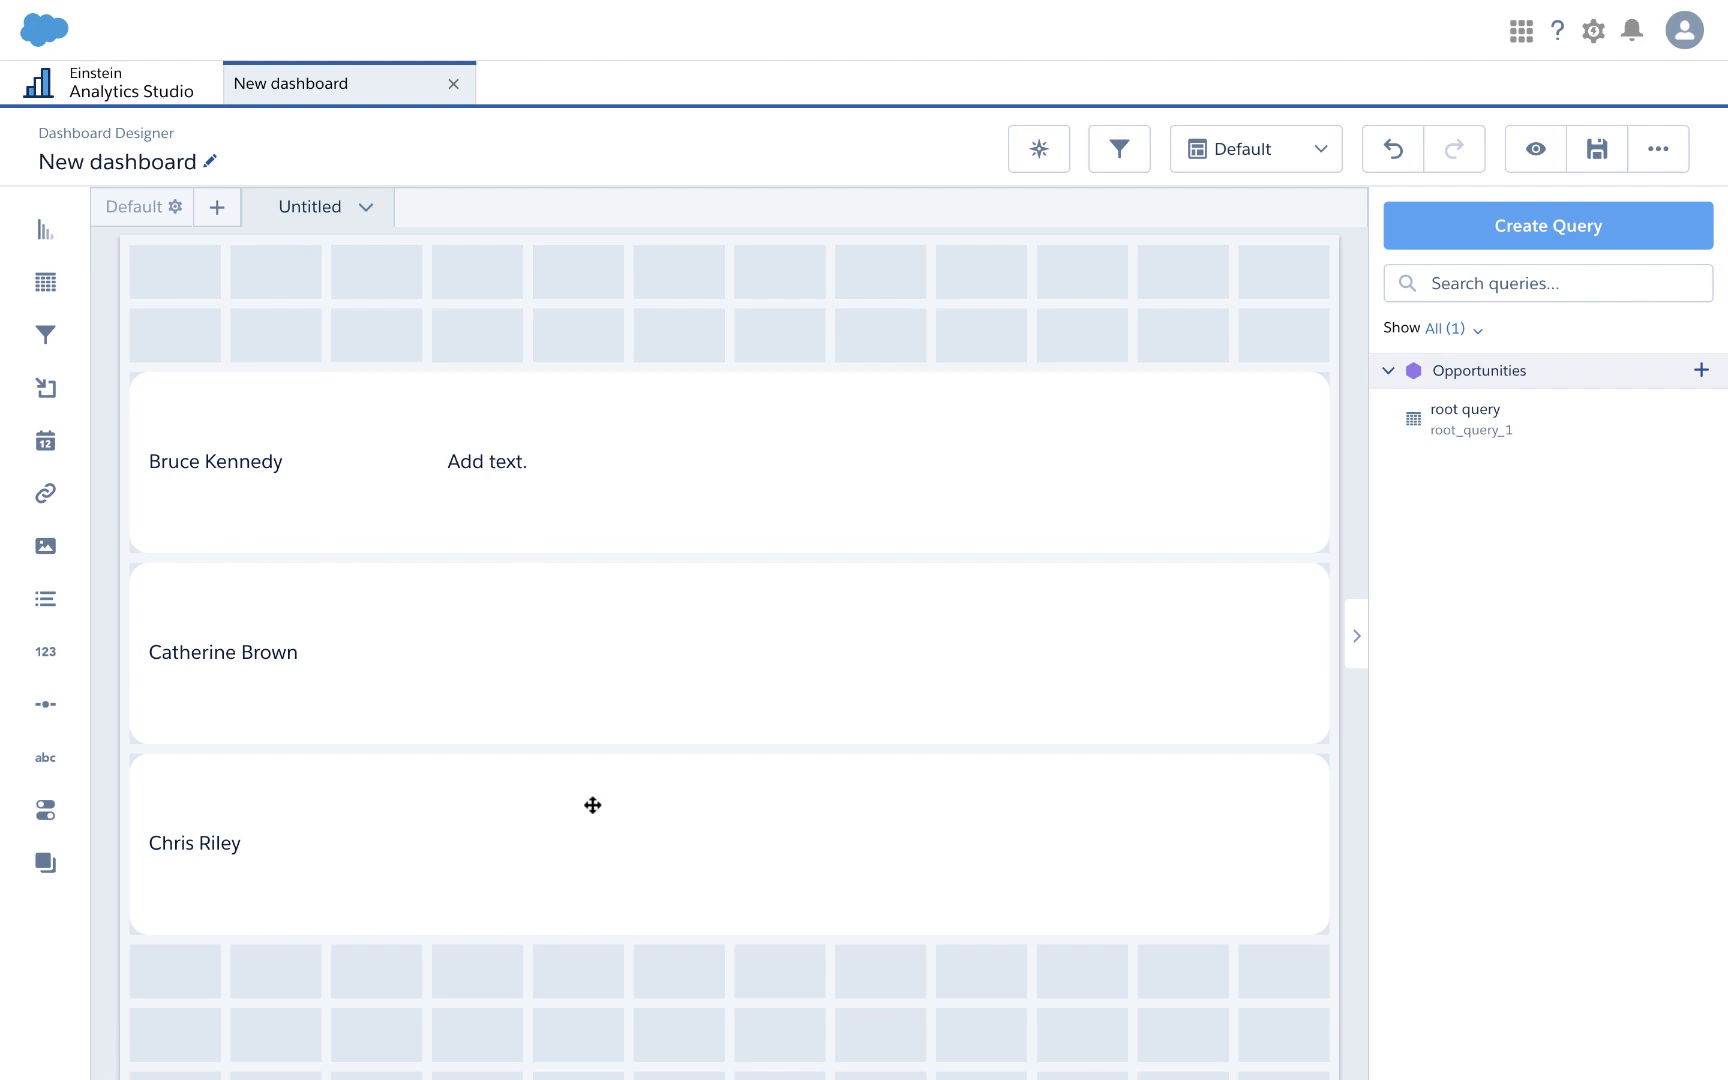
# Step: In the dashboard JSON, bind text_4 to cell(root_query_1.result, 0, "B") and apply
pyautogui.scroll(-2, 590, 802)
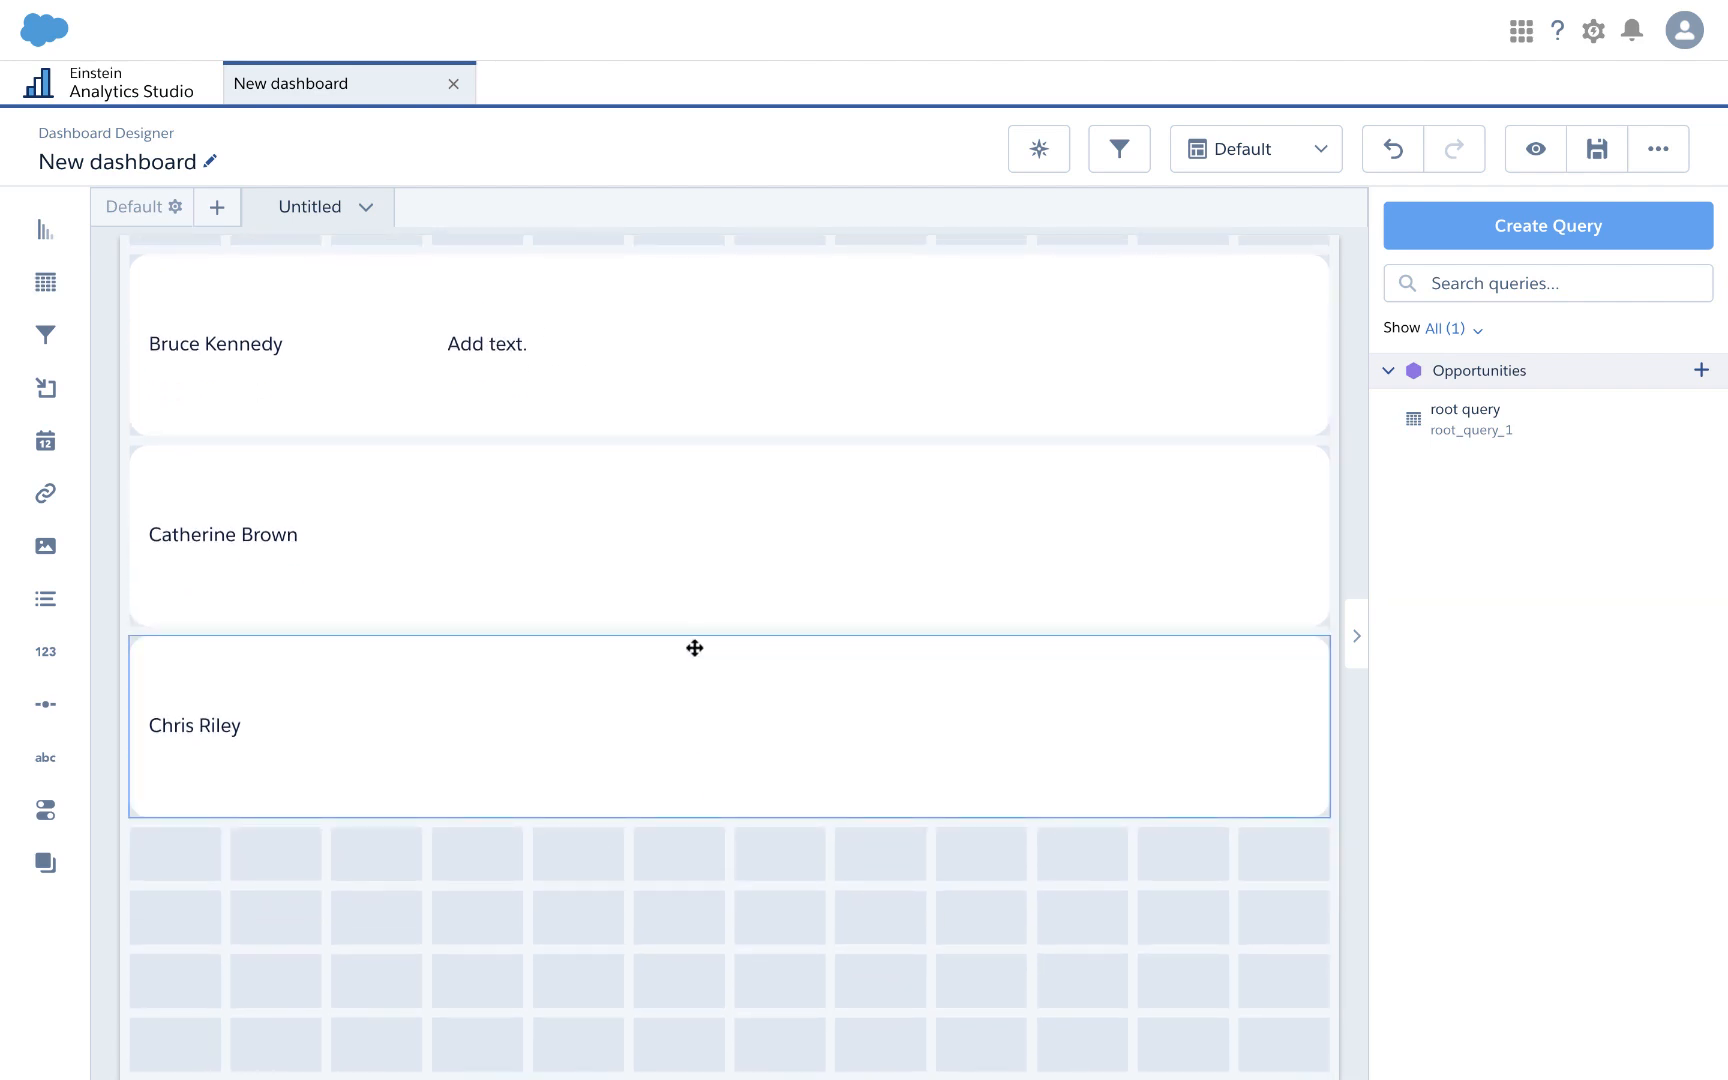
pyautogui.press('super+e')
pyautogui.scroll(-4, 544, 698)
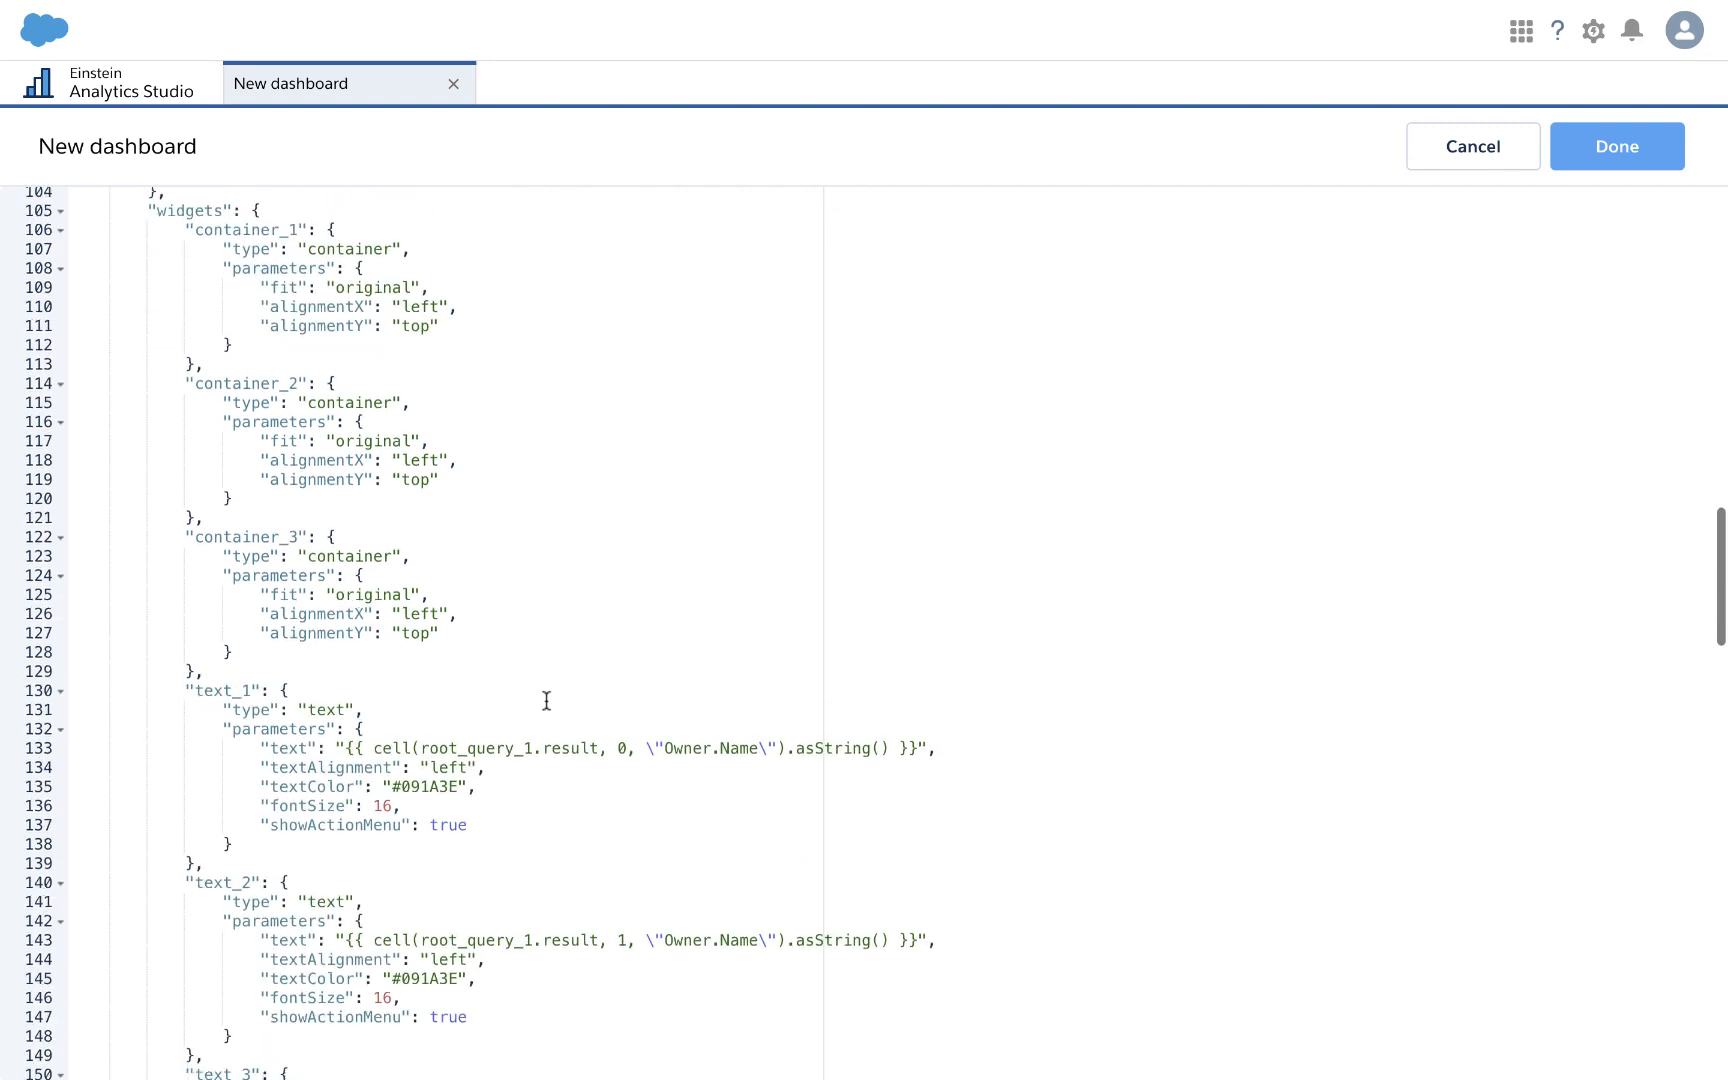
pyautogui.scroll(-7, 546, 700)
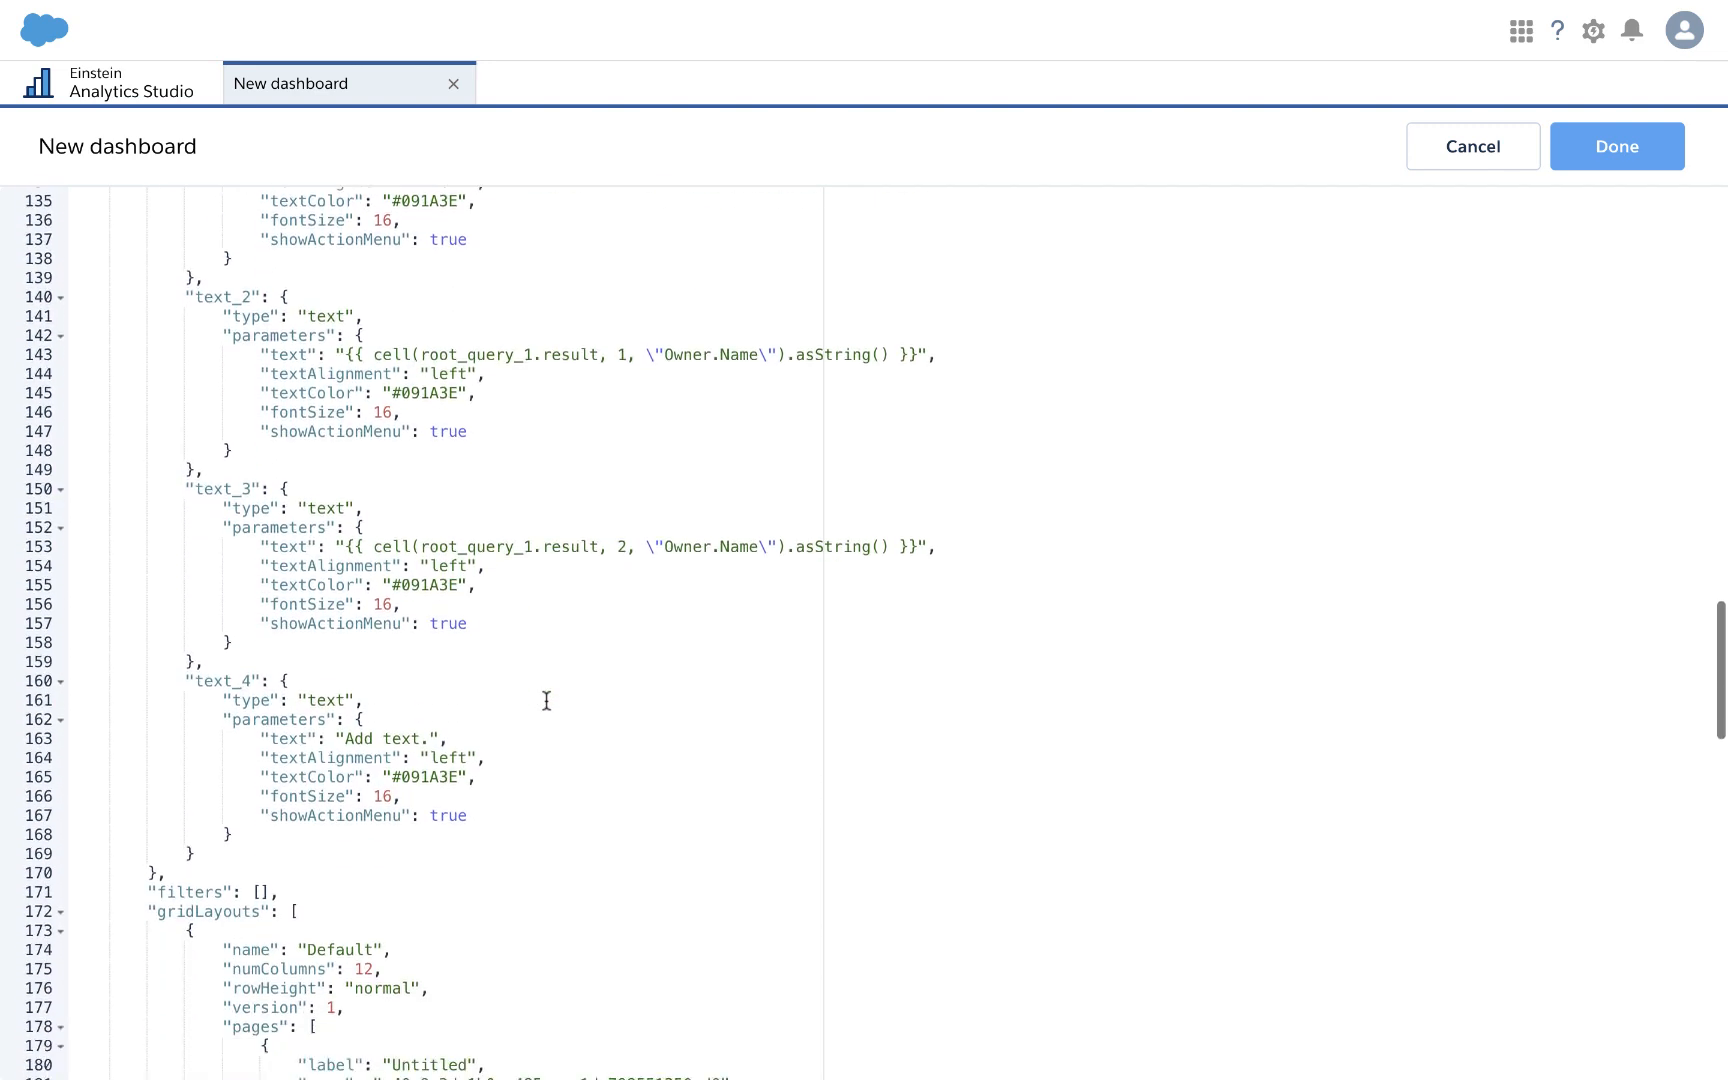
pyautogui.moveTo(344, 598); pyautogui.dragTo(428, 603)
pyautogui.write('{{ cell(root_query_1.result, 0, \\"Owner.Name\\").asString() }}')
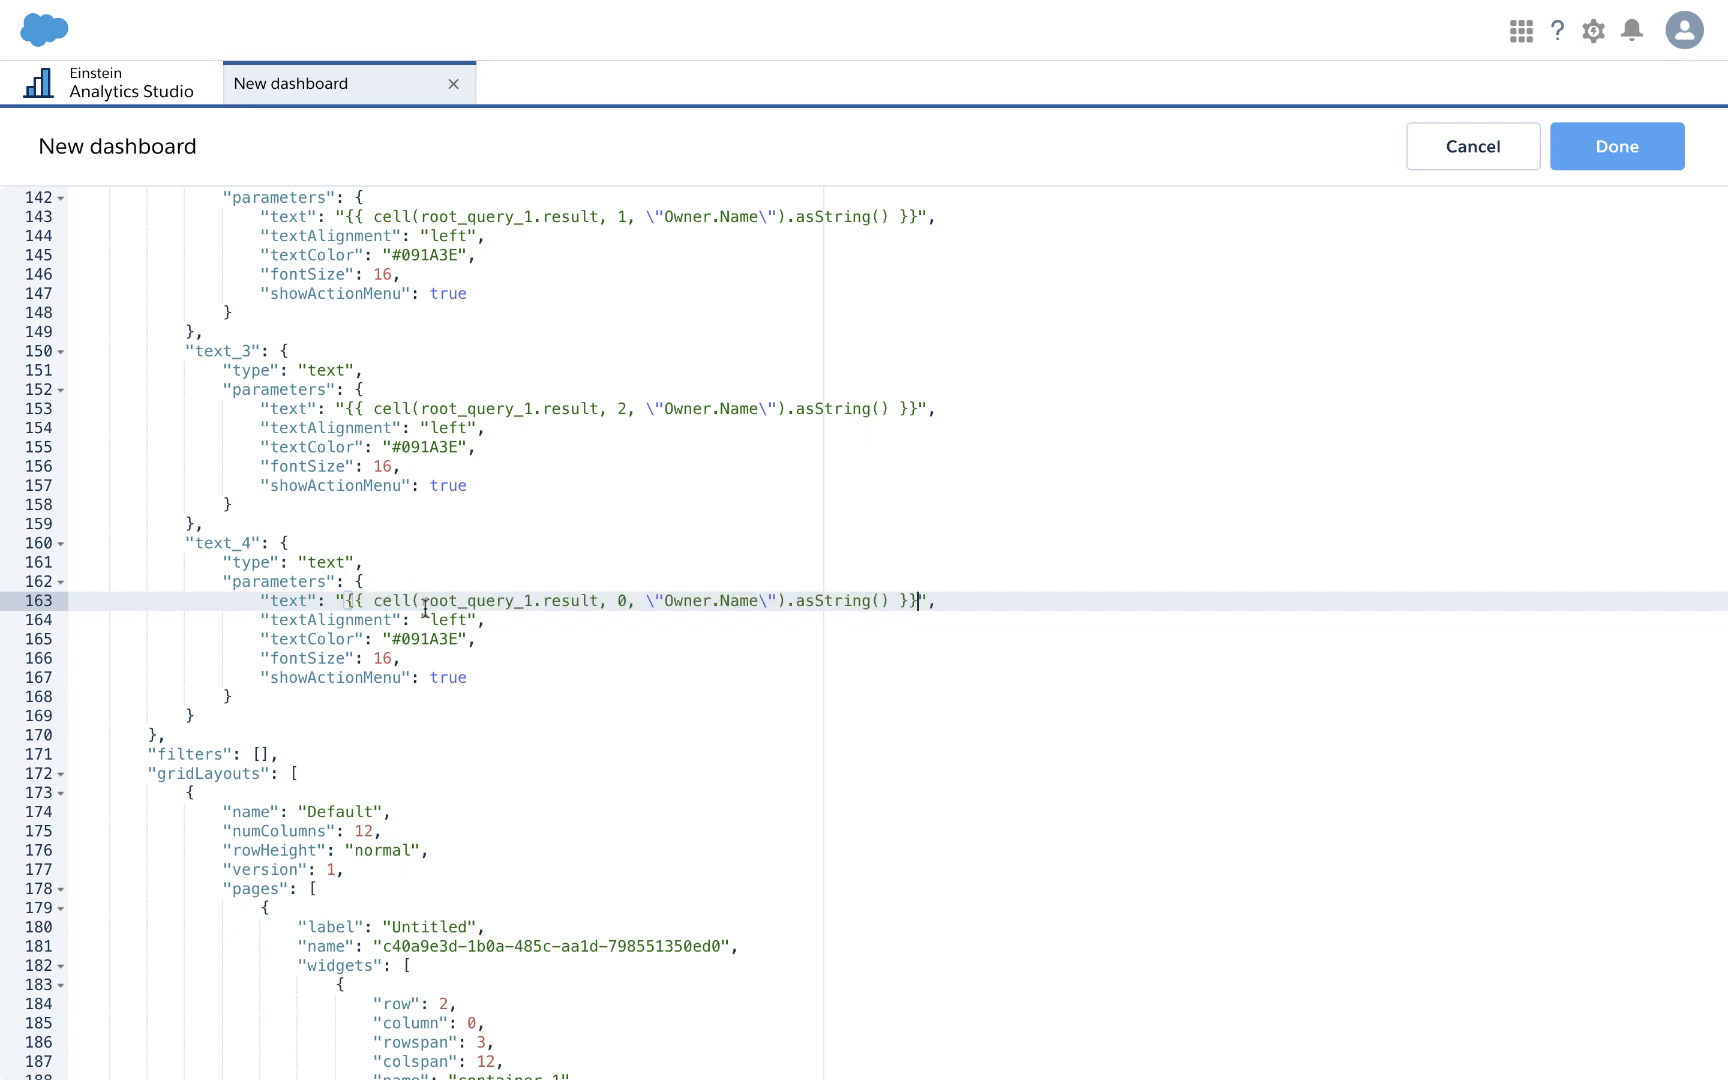
pyautogui.click(756, 601)
pyautogui.press('BackSpace')
pyautogui.press('BackSpace')
pyautogui.press('BackSpace')
pyautogui.press('BackSpace')
pyautogui.press('BackSpace')
pyautogui.press('BackSpace')
pyautogui.press('BackSpace')
pyautogui.press('BackSpace')
pyautogui.press('BackSpace')
pyautogui.press('BackSpace')
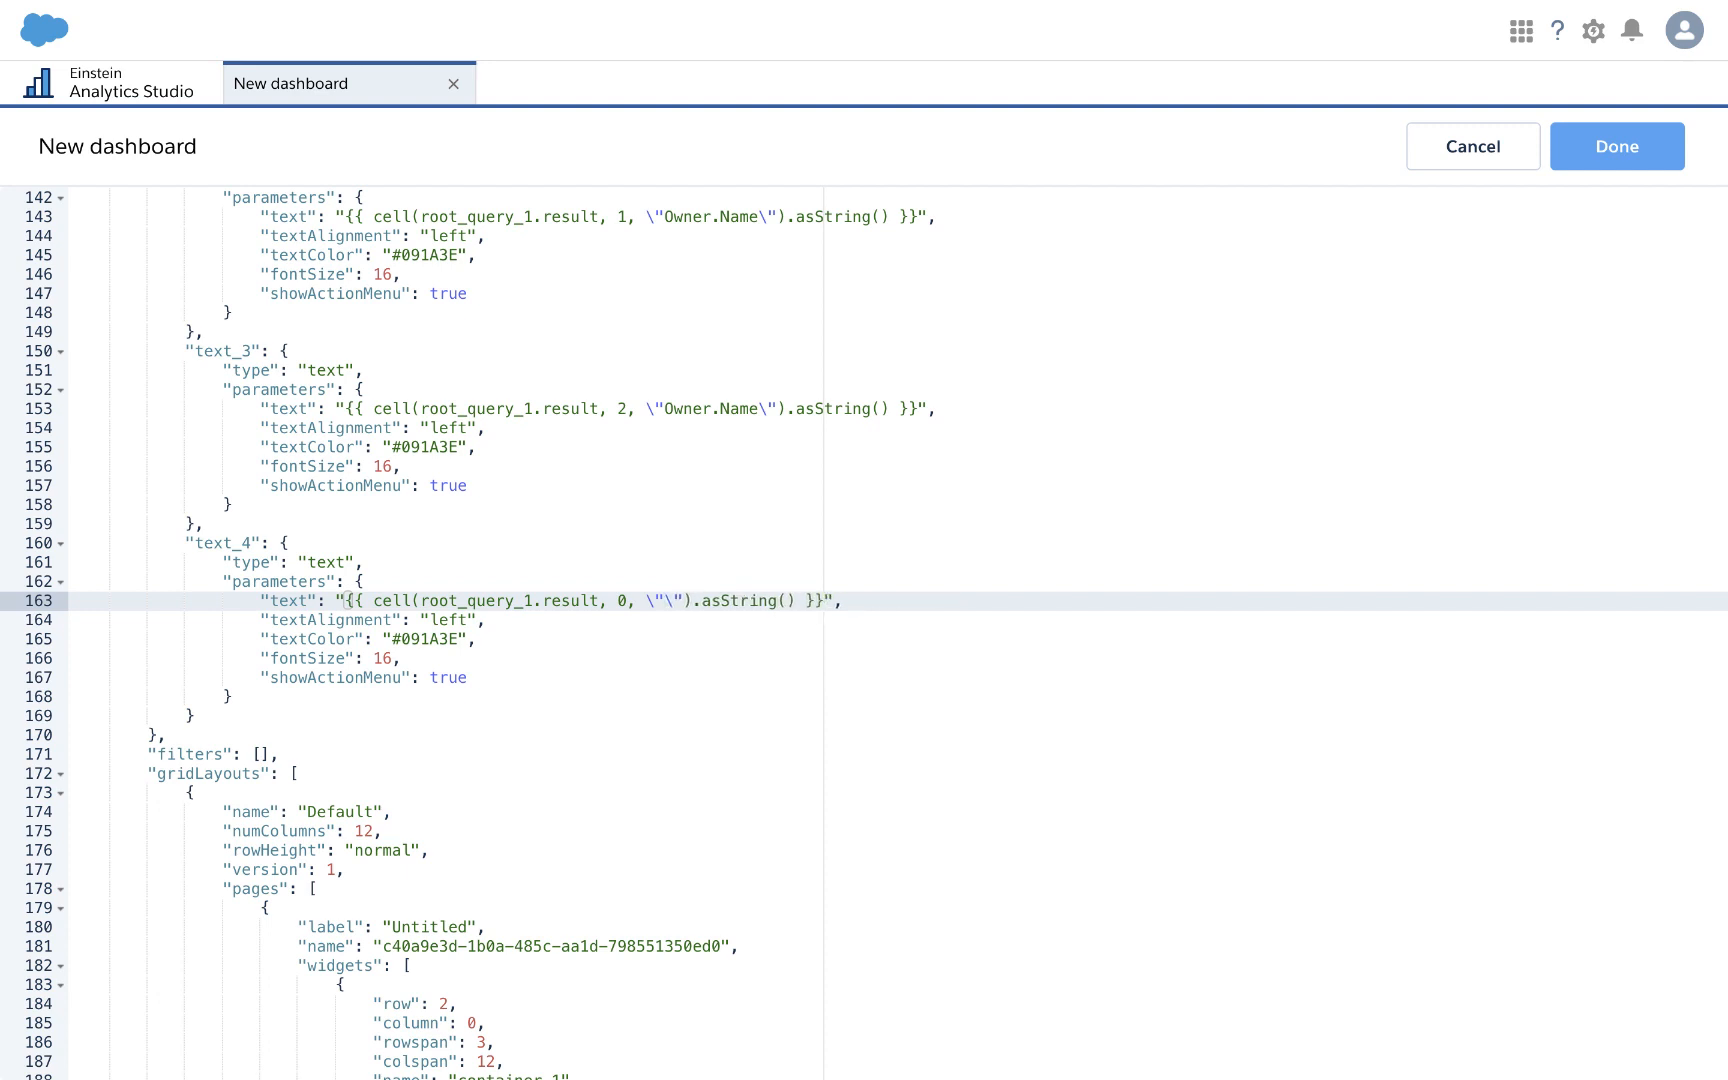
pyautogui.write('B')
pyautogui.click(1617, 150)
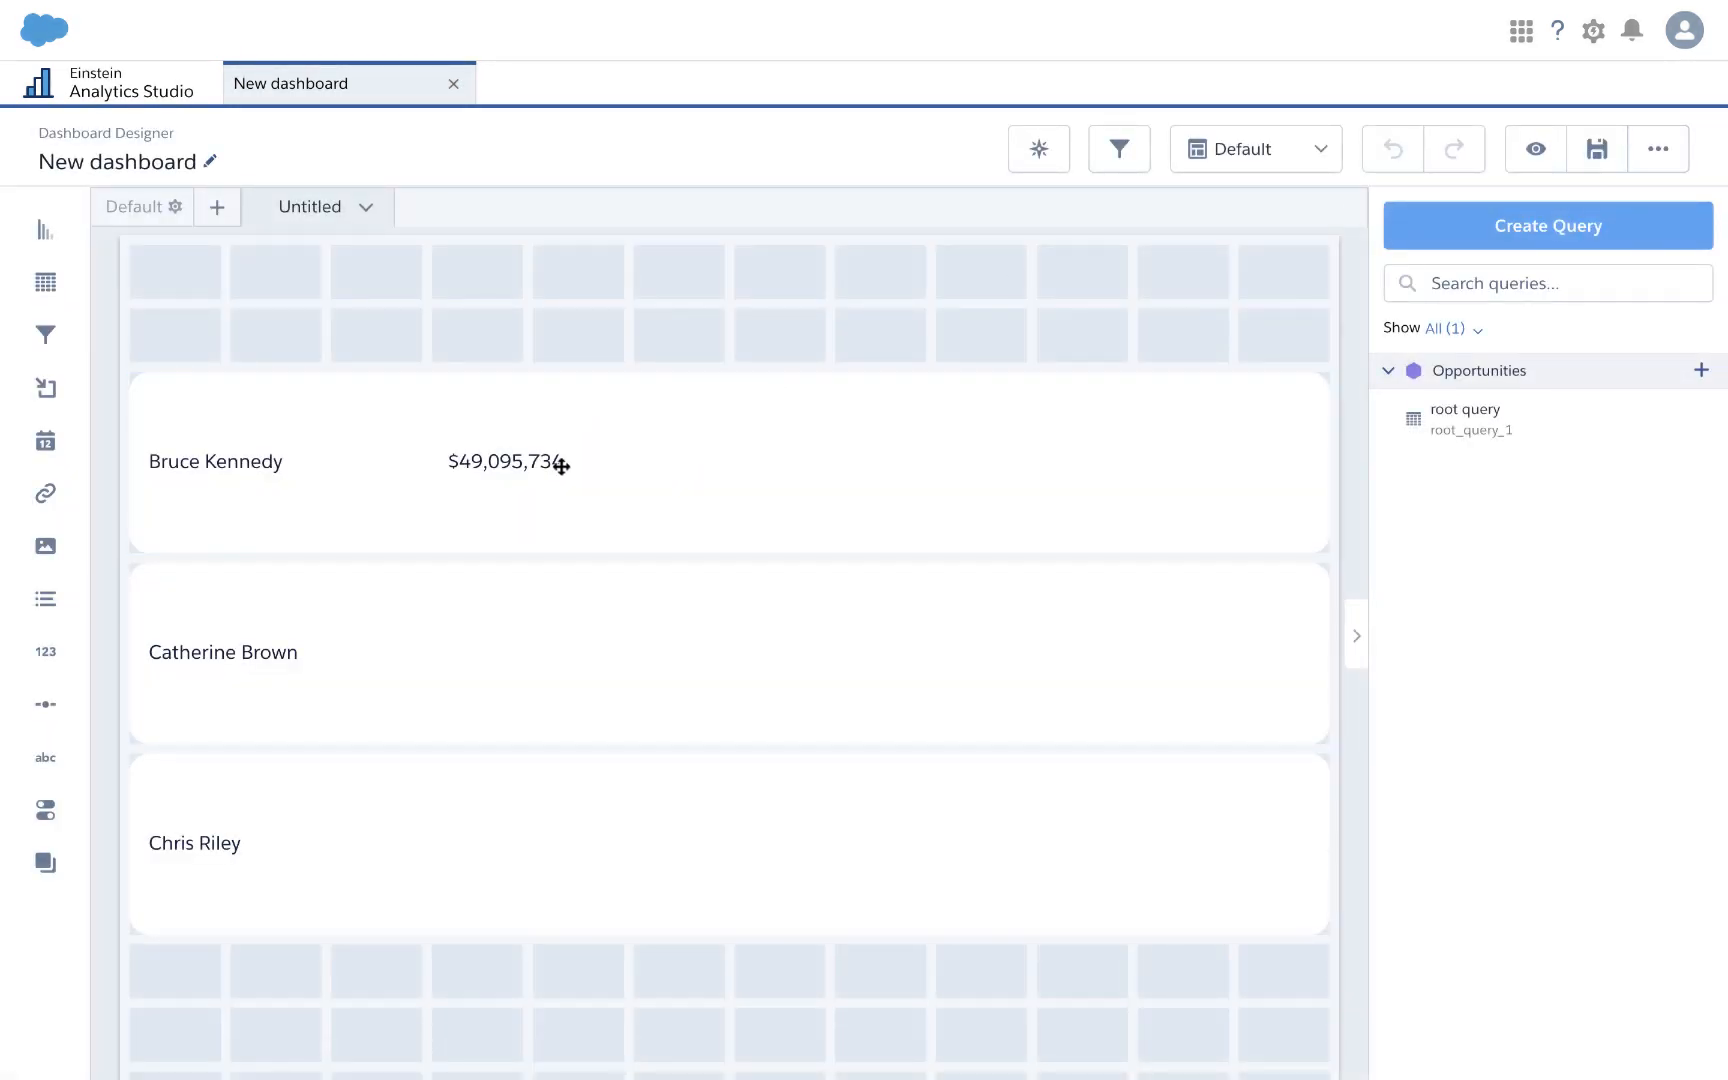
pyautogui.click(520, 466)
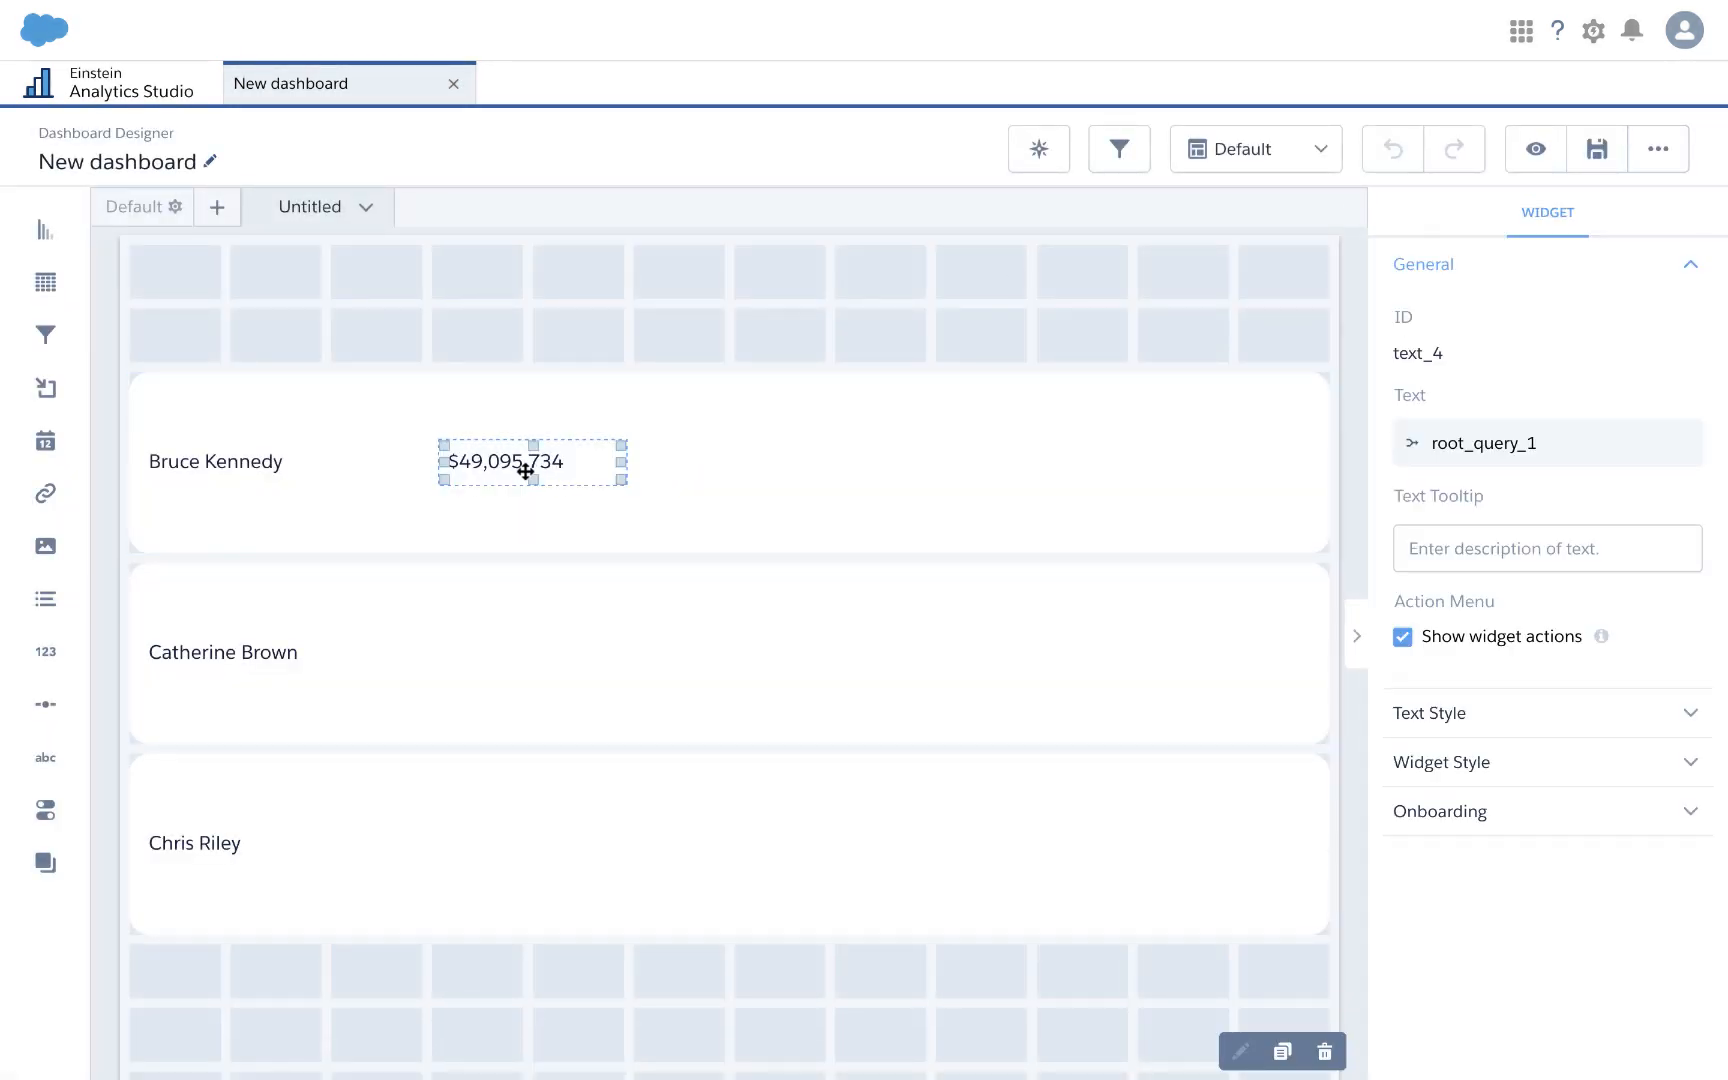
pyautogui.click(1284, 1058)
pyautogui.click(1284, 1058)
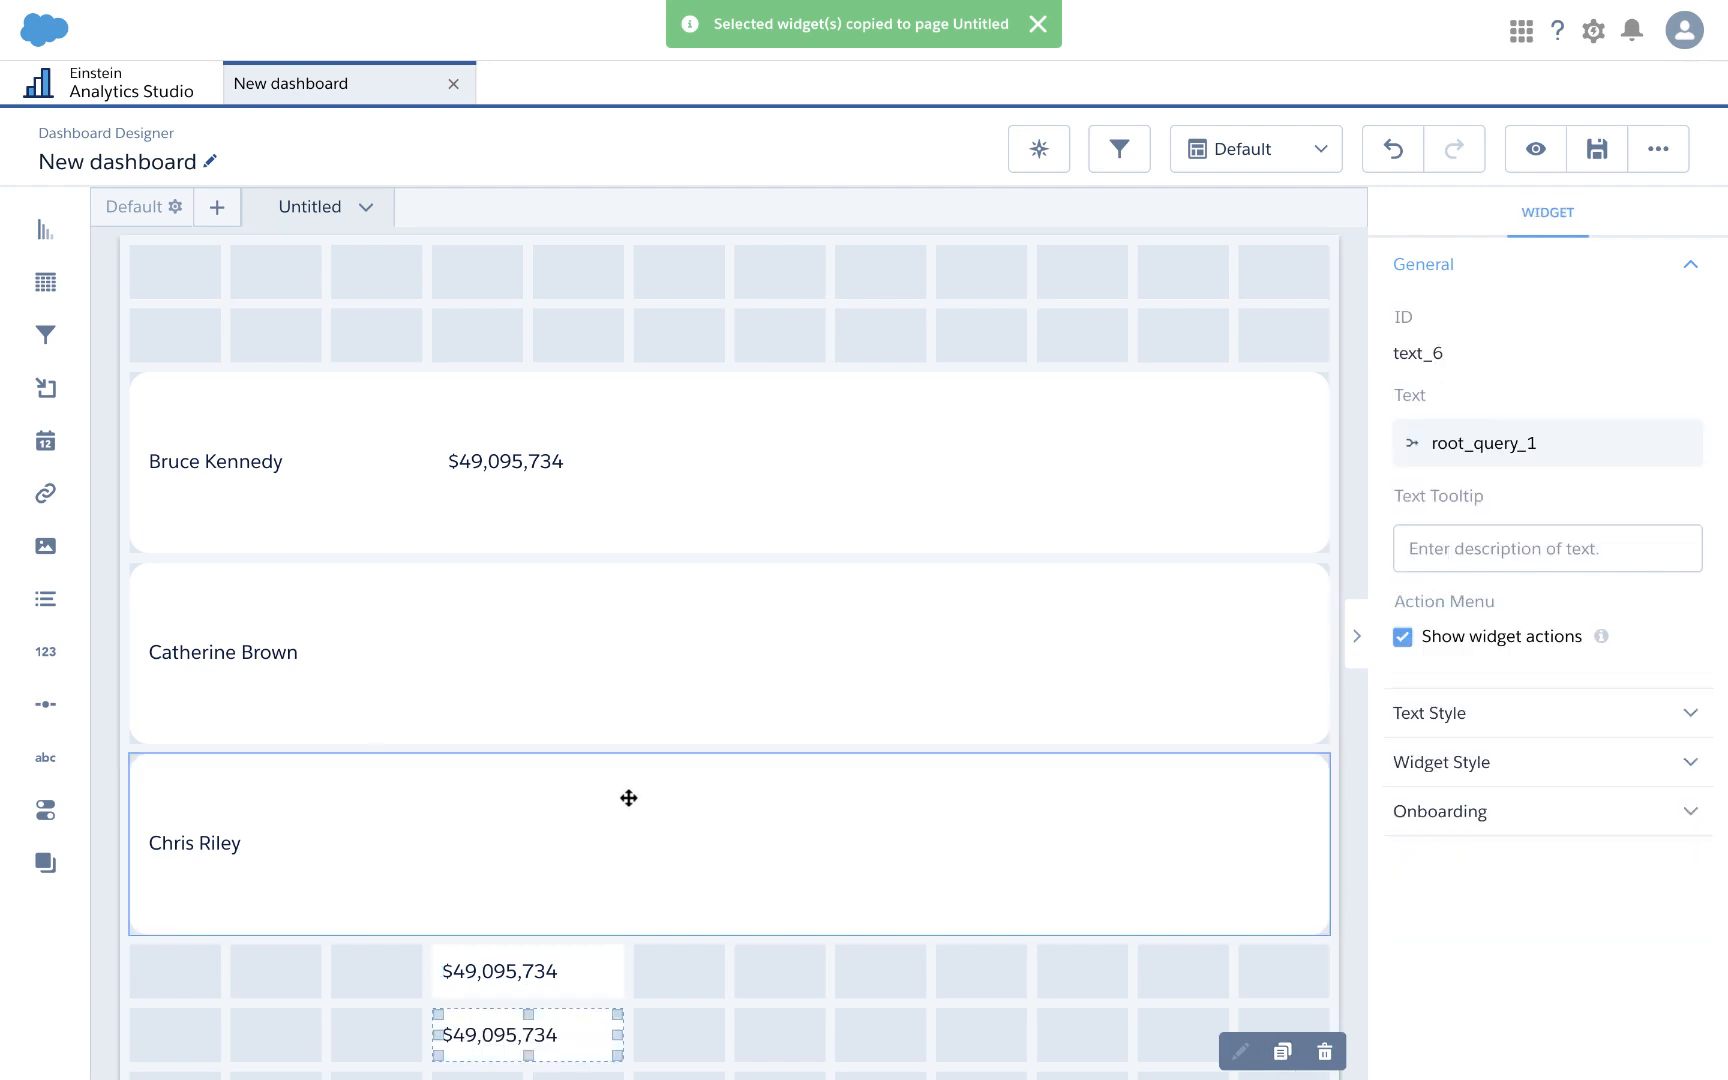
pyautogui.moveTo(575, 968); pyautogui.dragTo(574, 655)
pyautogui.moveTo(563, 1026); pyautogui.dragTo(561, 852)
# Step: Set text_5 and text_6 row indexes to 1 and 2 in the dashboard JSON
pyautogui.hotkey('ctrl', 'e')
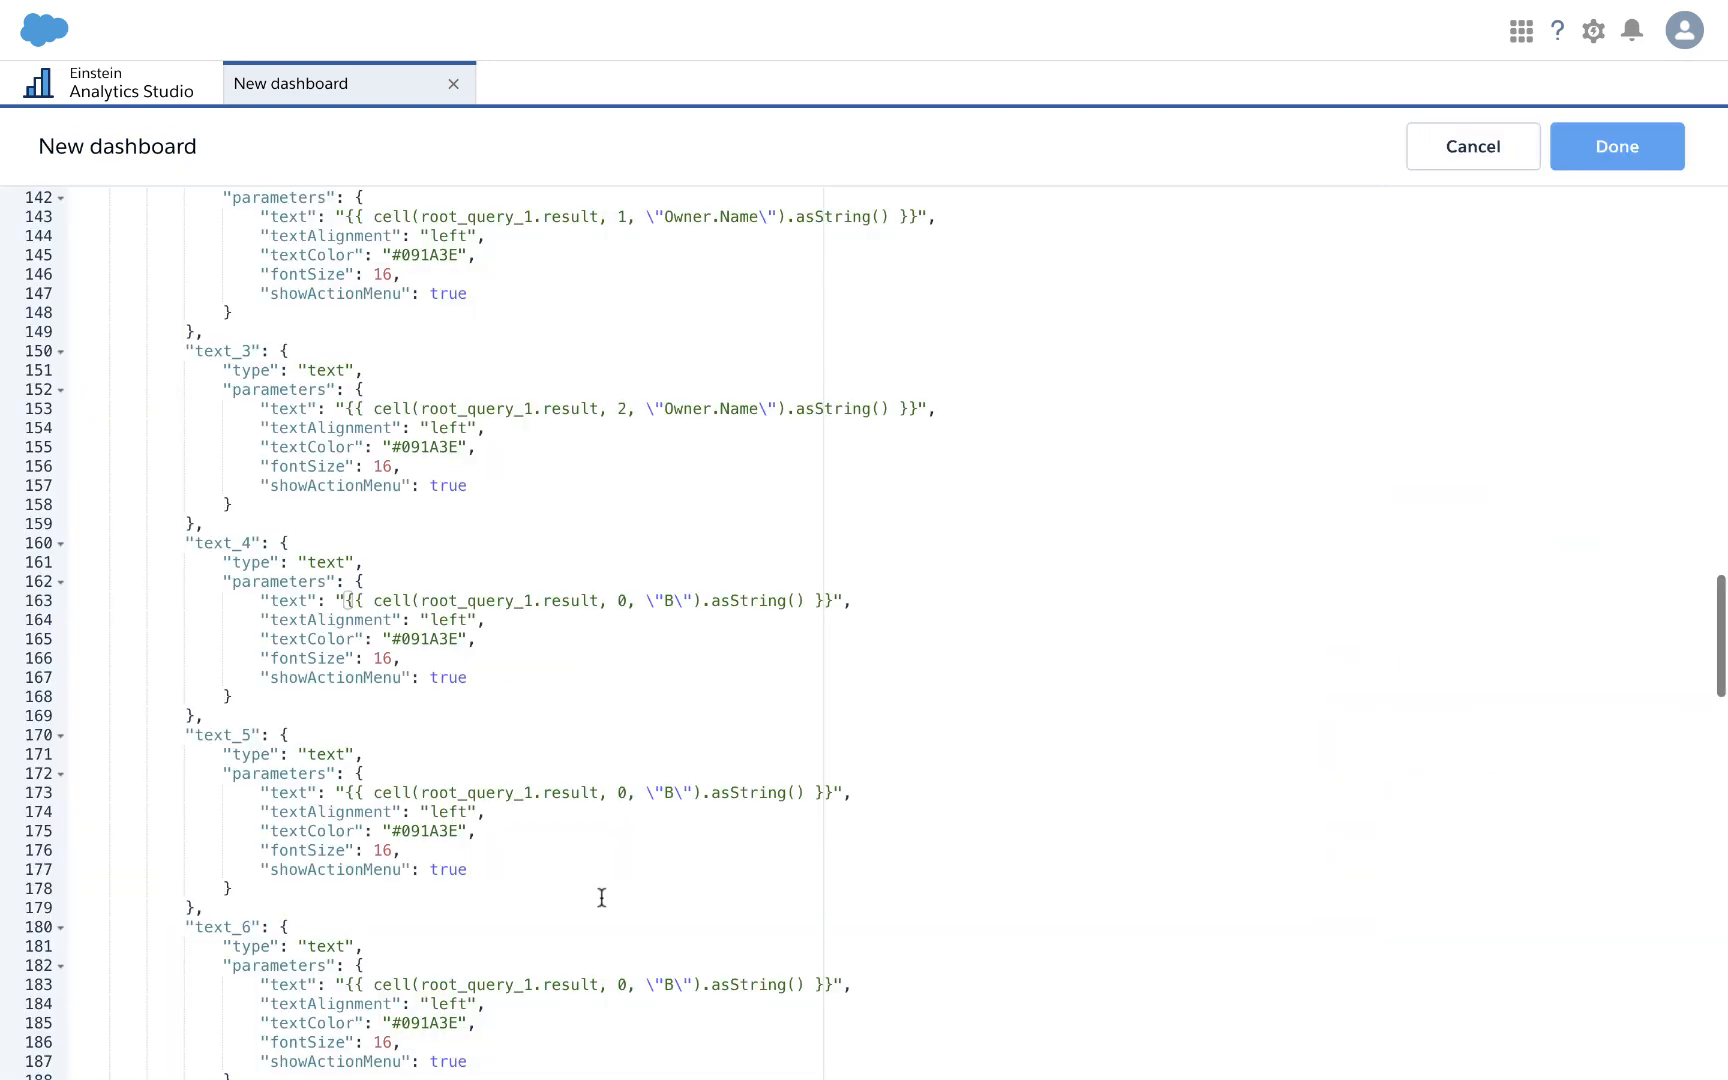
pyautogui.scroll(-3, 633, 826)
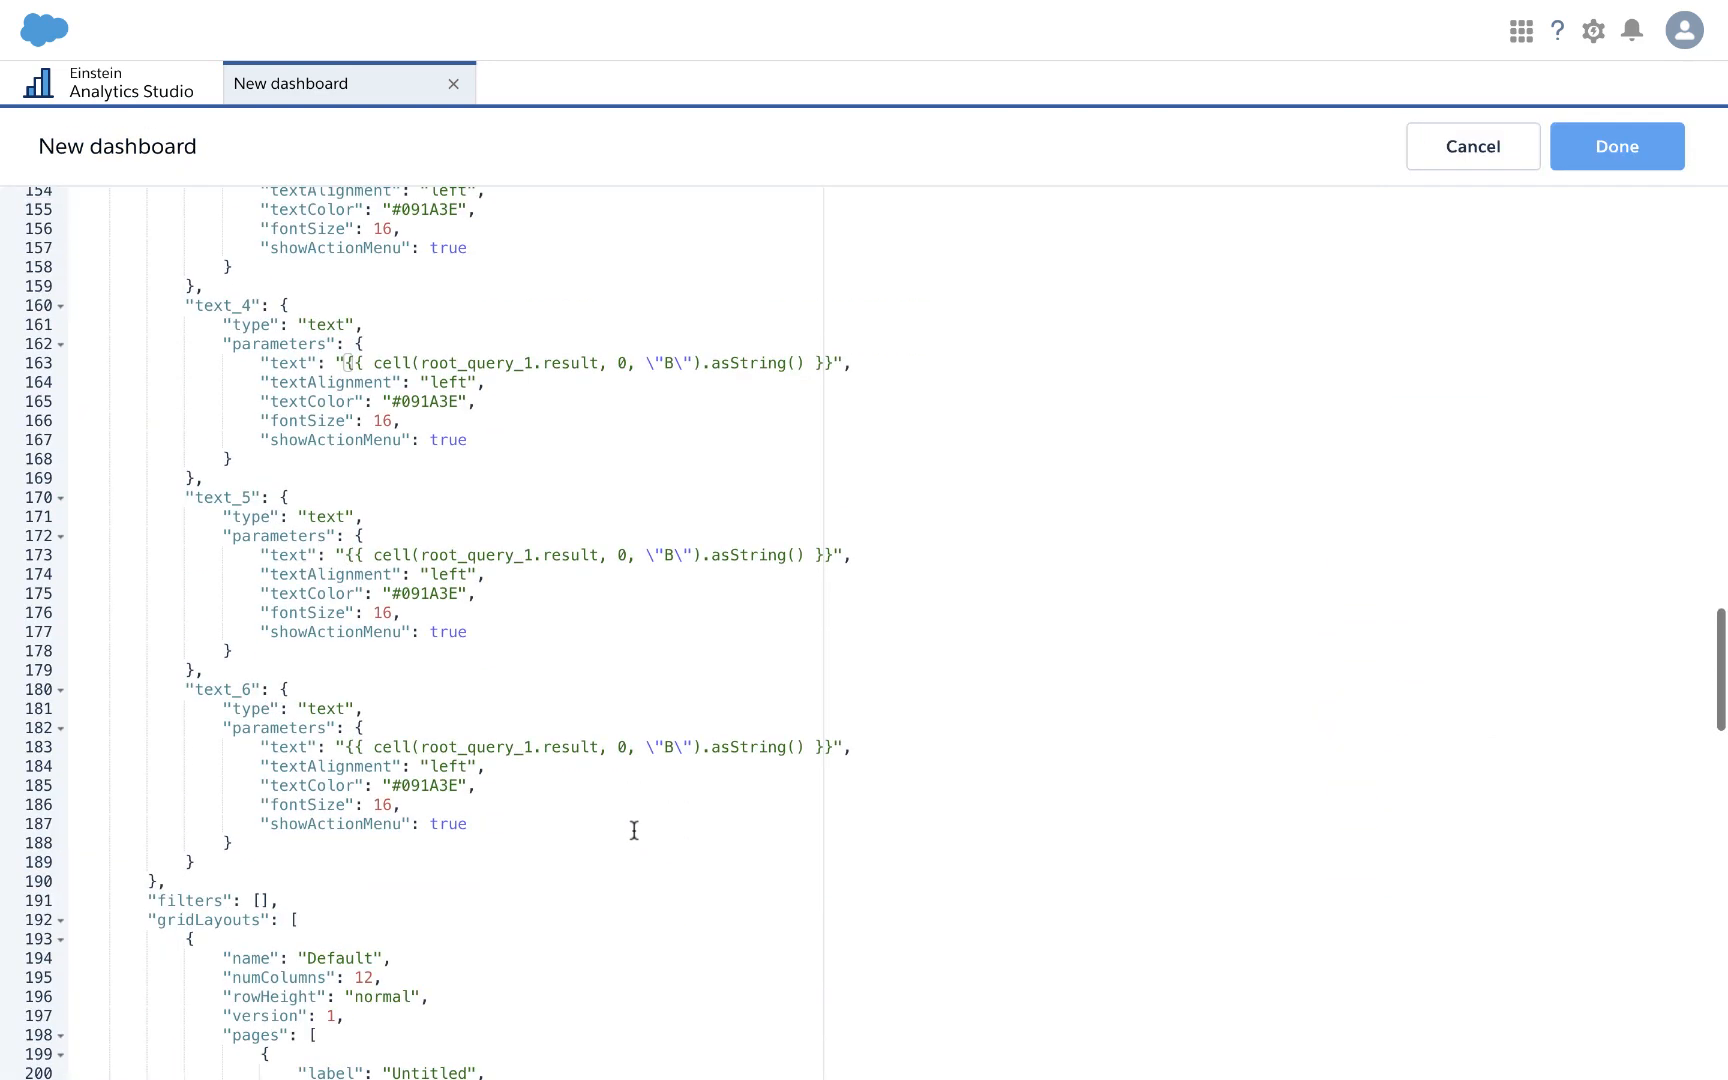
pyautogui.click(617, 554)
pyautogui.press('BackSpace')
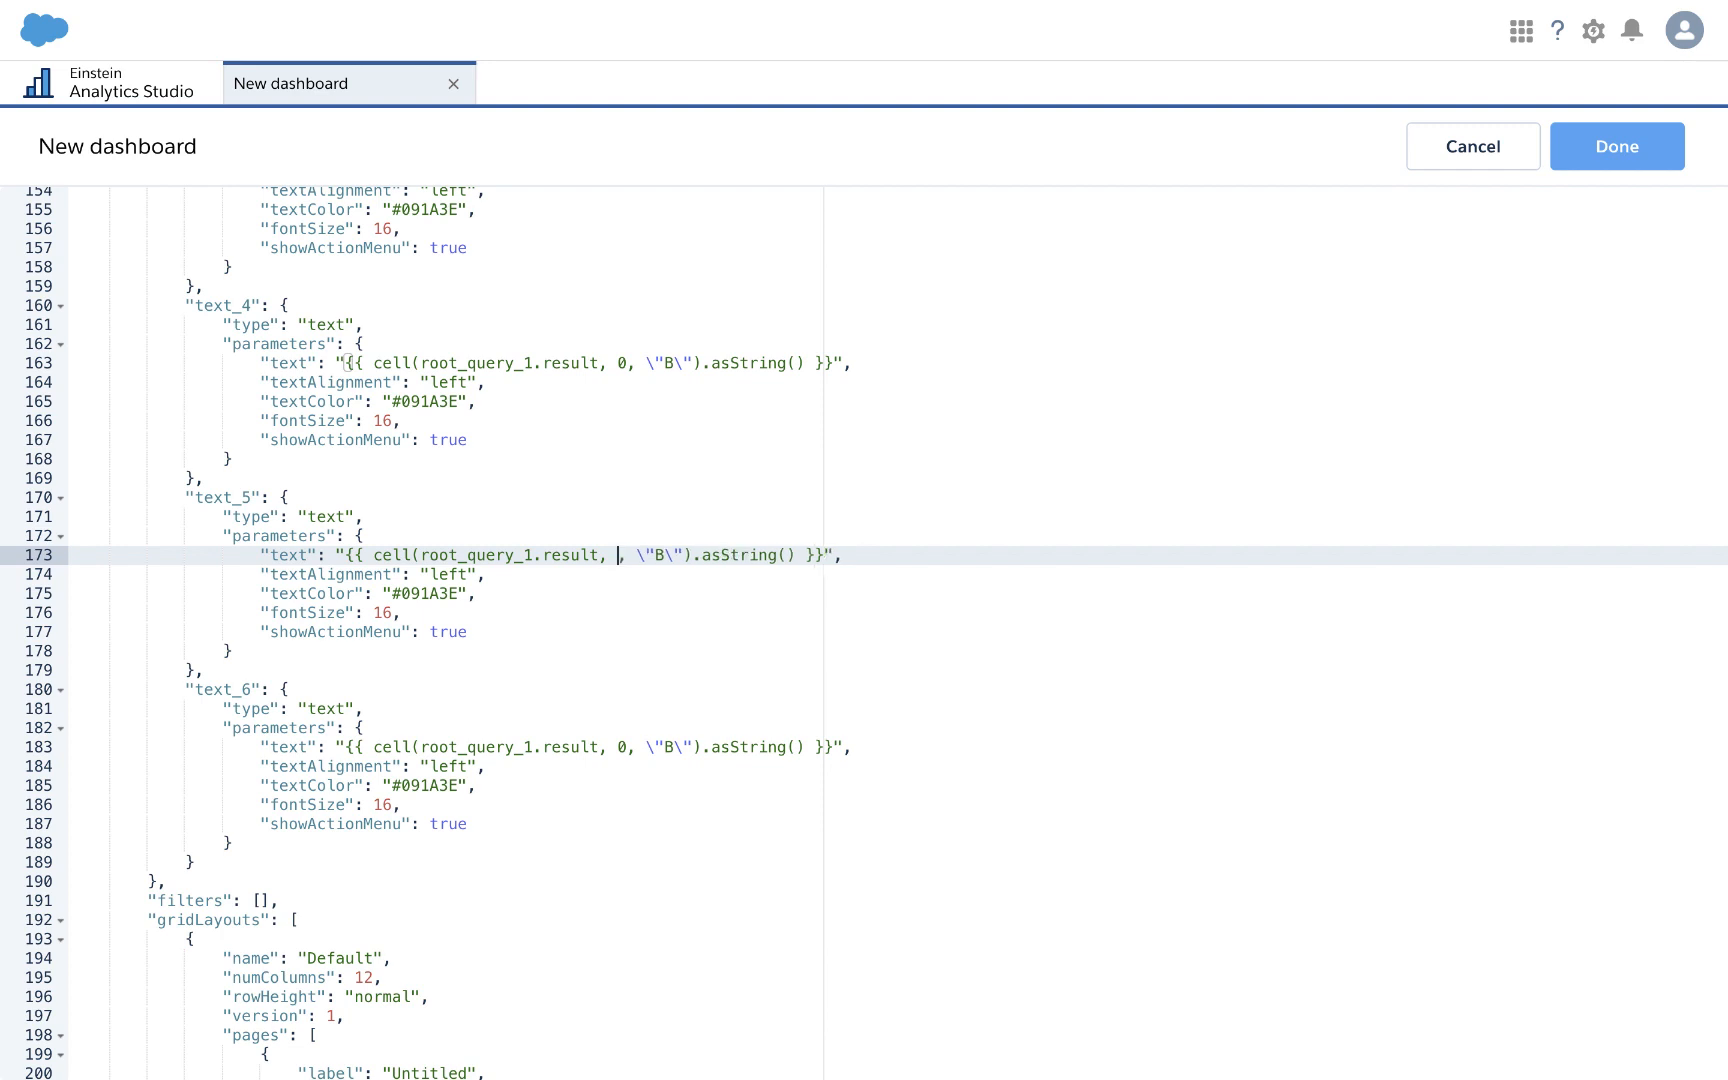
pyautogui.write('1')
pyautogui.click(628, 746)
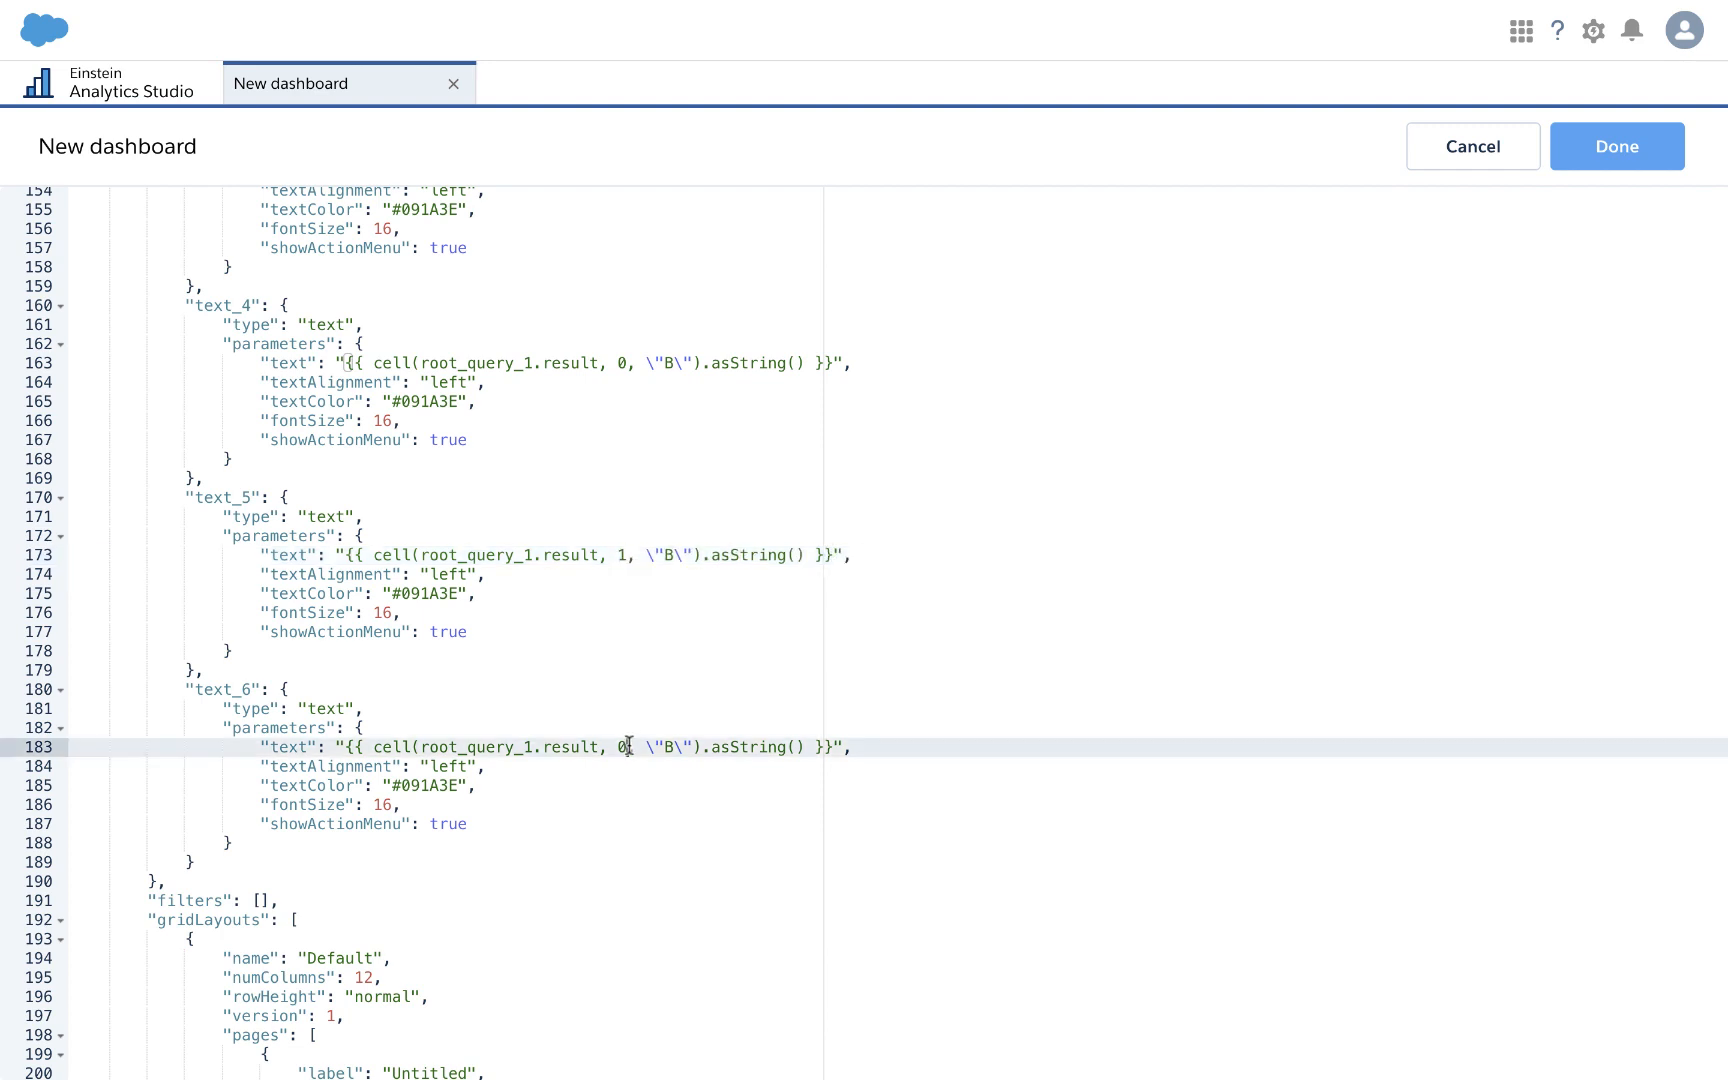
pyautogui.press('BackSpace')
pyautogui.write('2')
pyautogui.click(1608, 158)
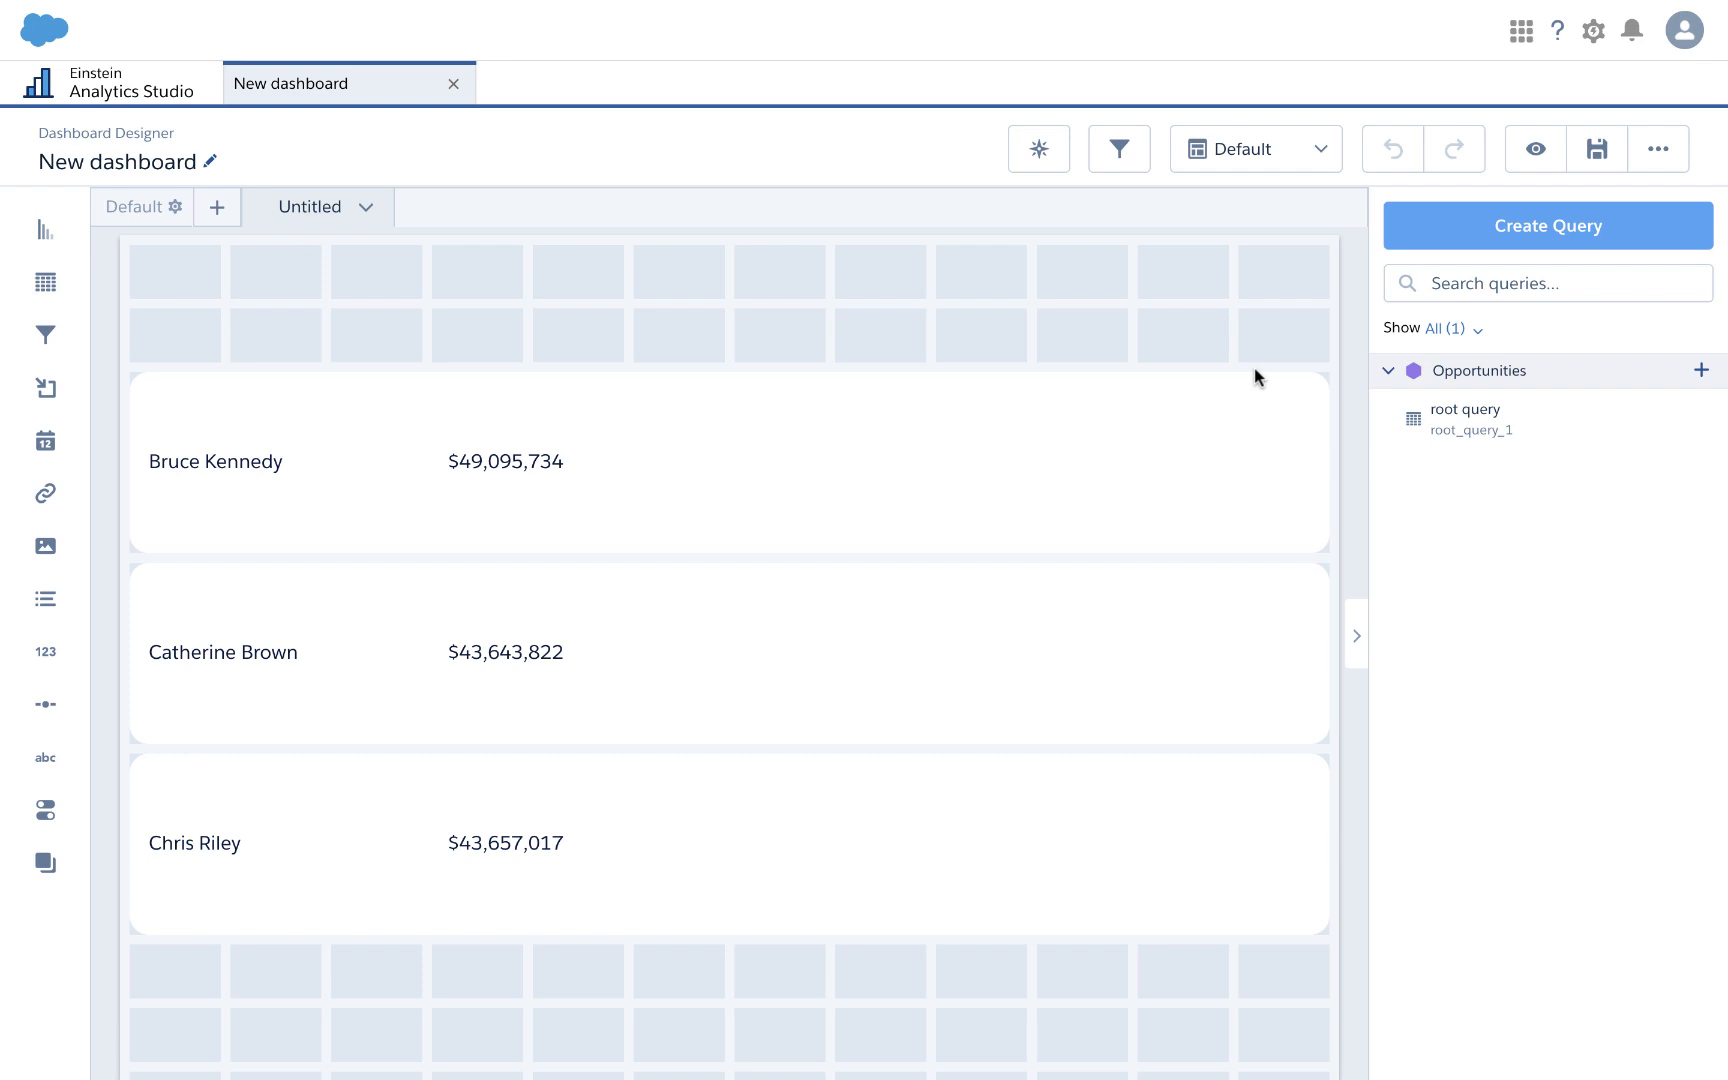
# Step: Create a new Opportunities query whose bar length measures Sum of Amount
pyautogui.click(1573, 235)
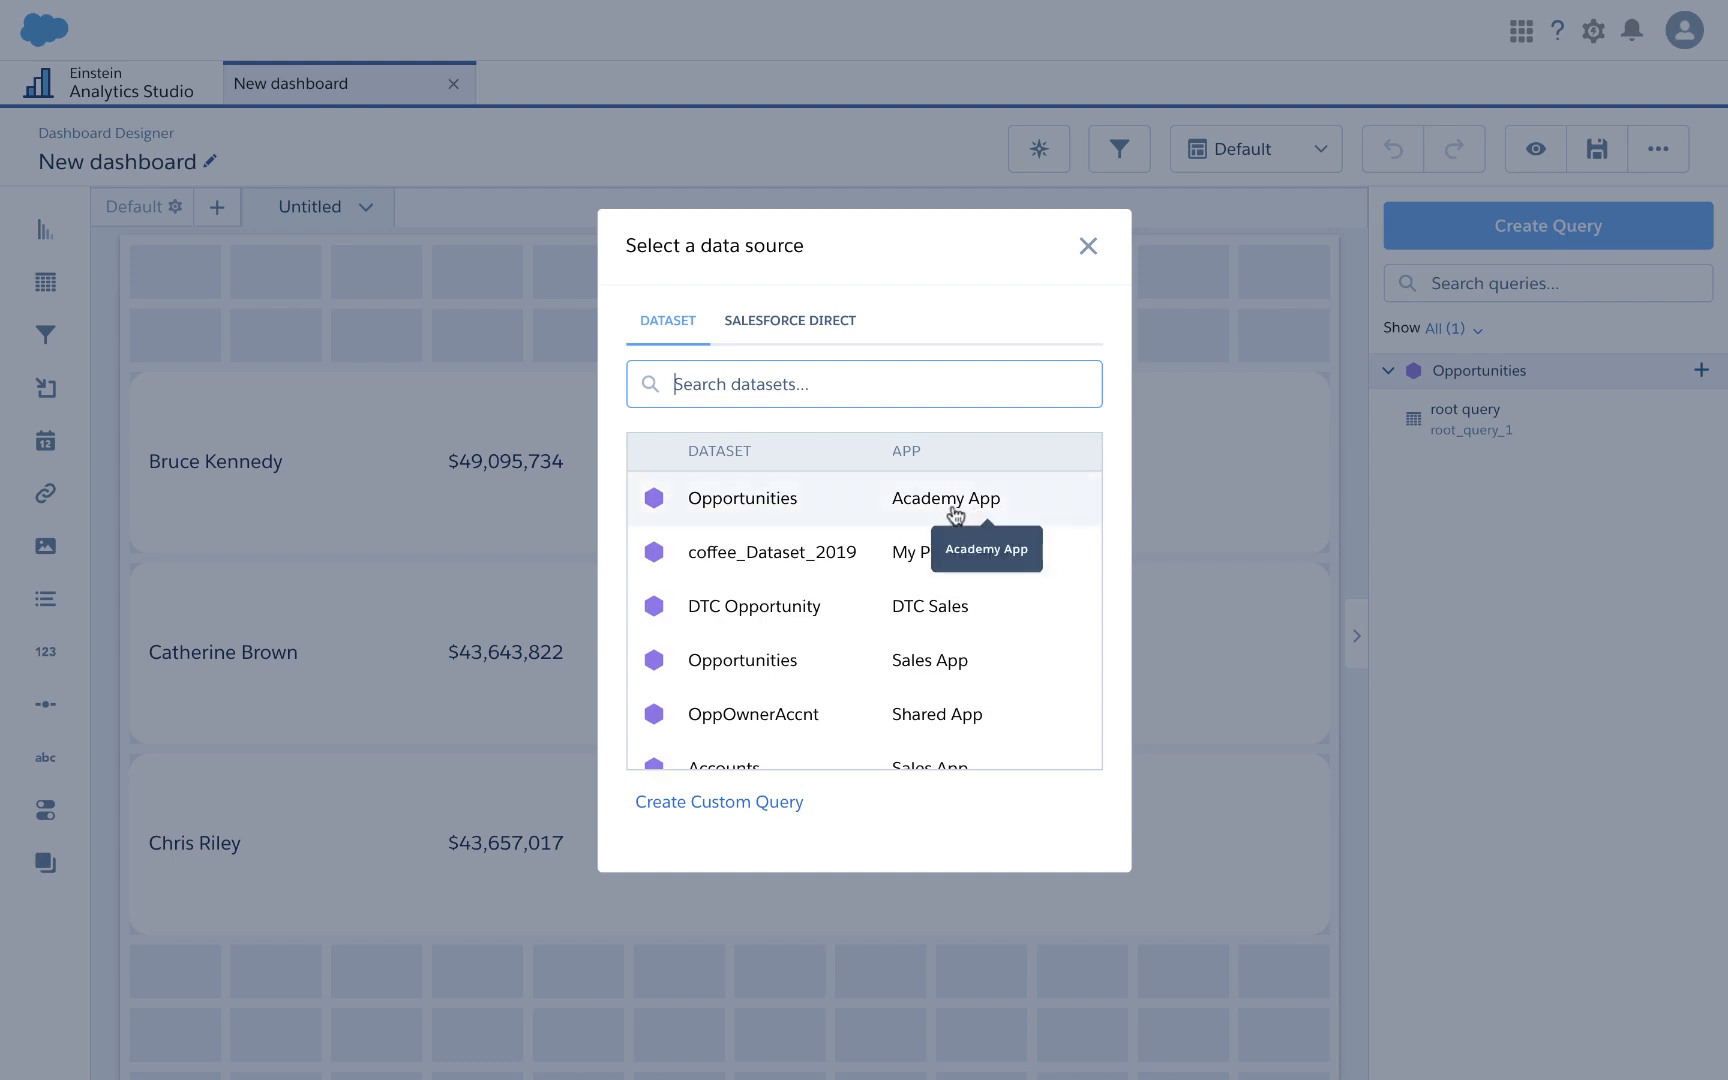
pyautogui.click(765, 503)
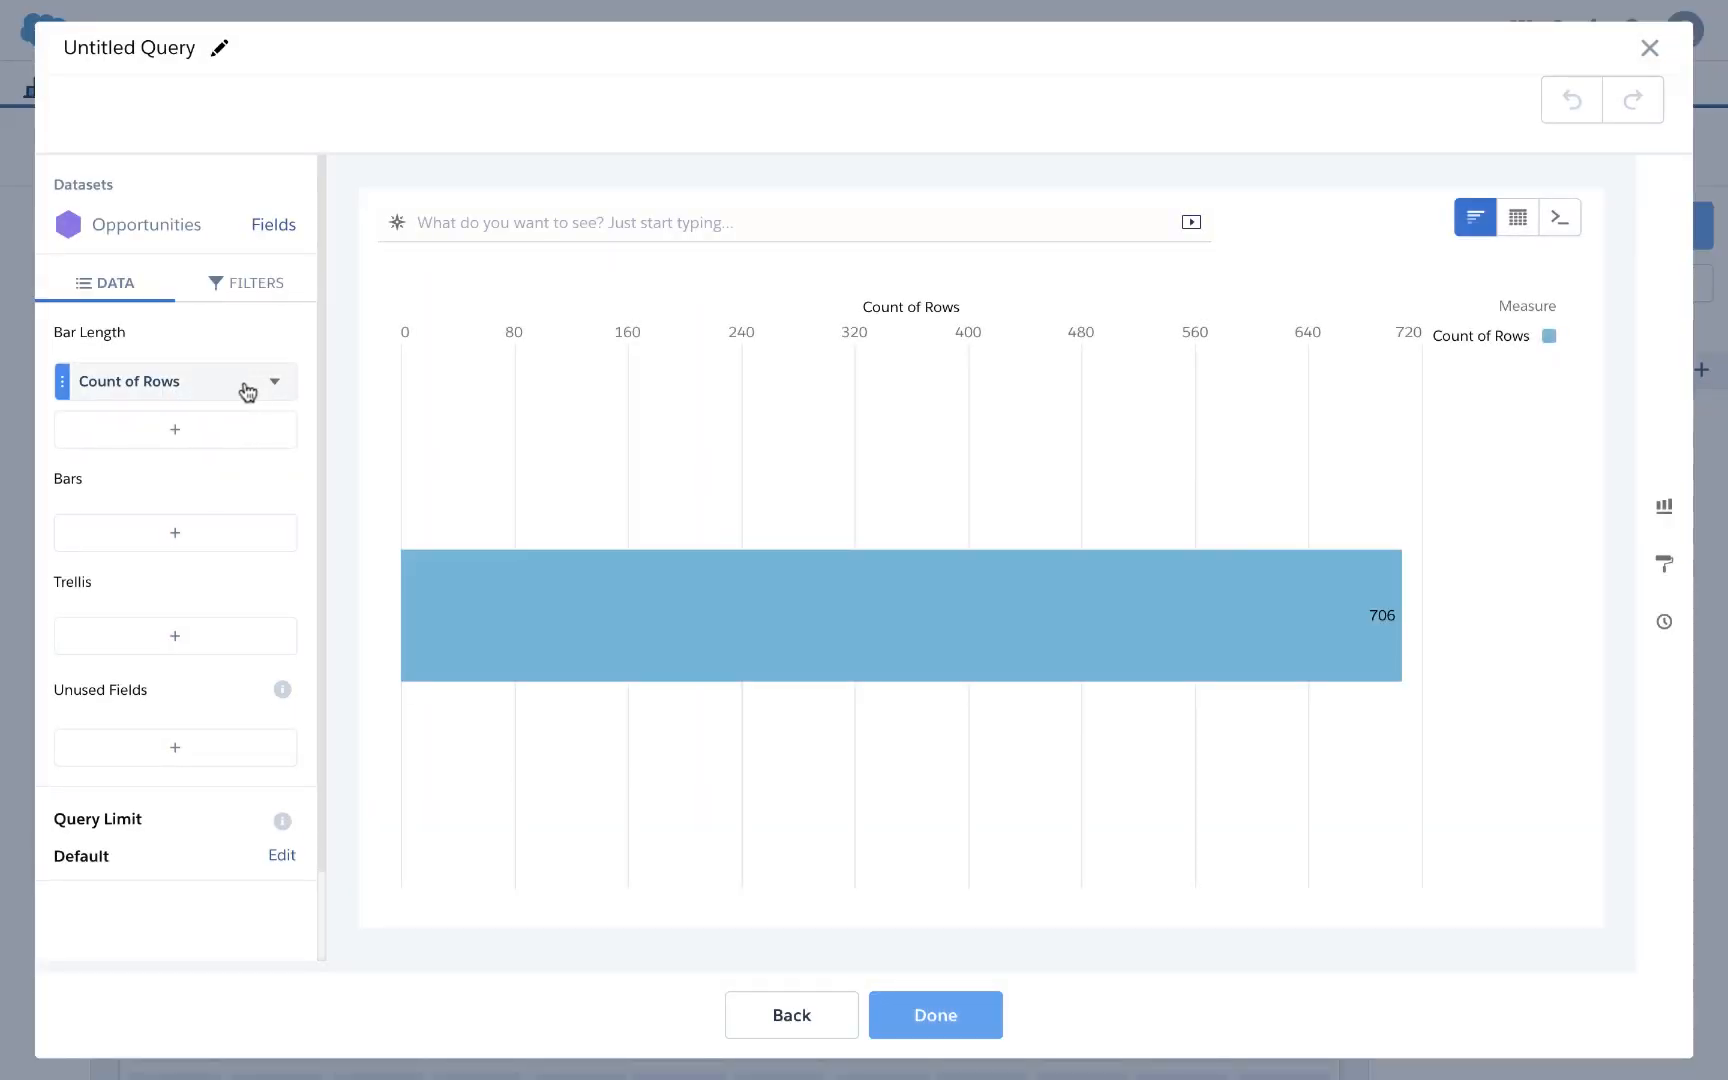
pyautogui.click(247, 391)
pyautogui.click(330, 438)
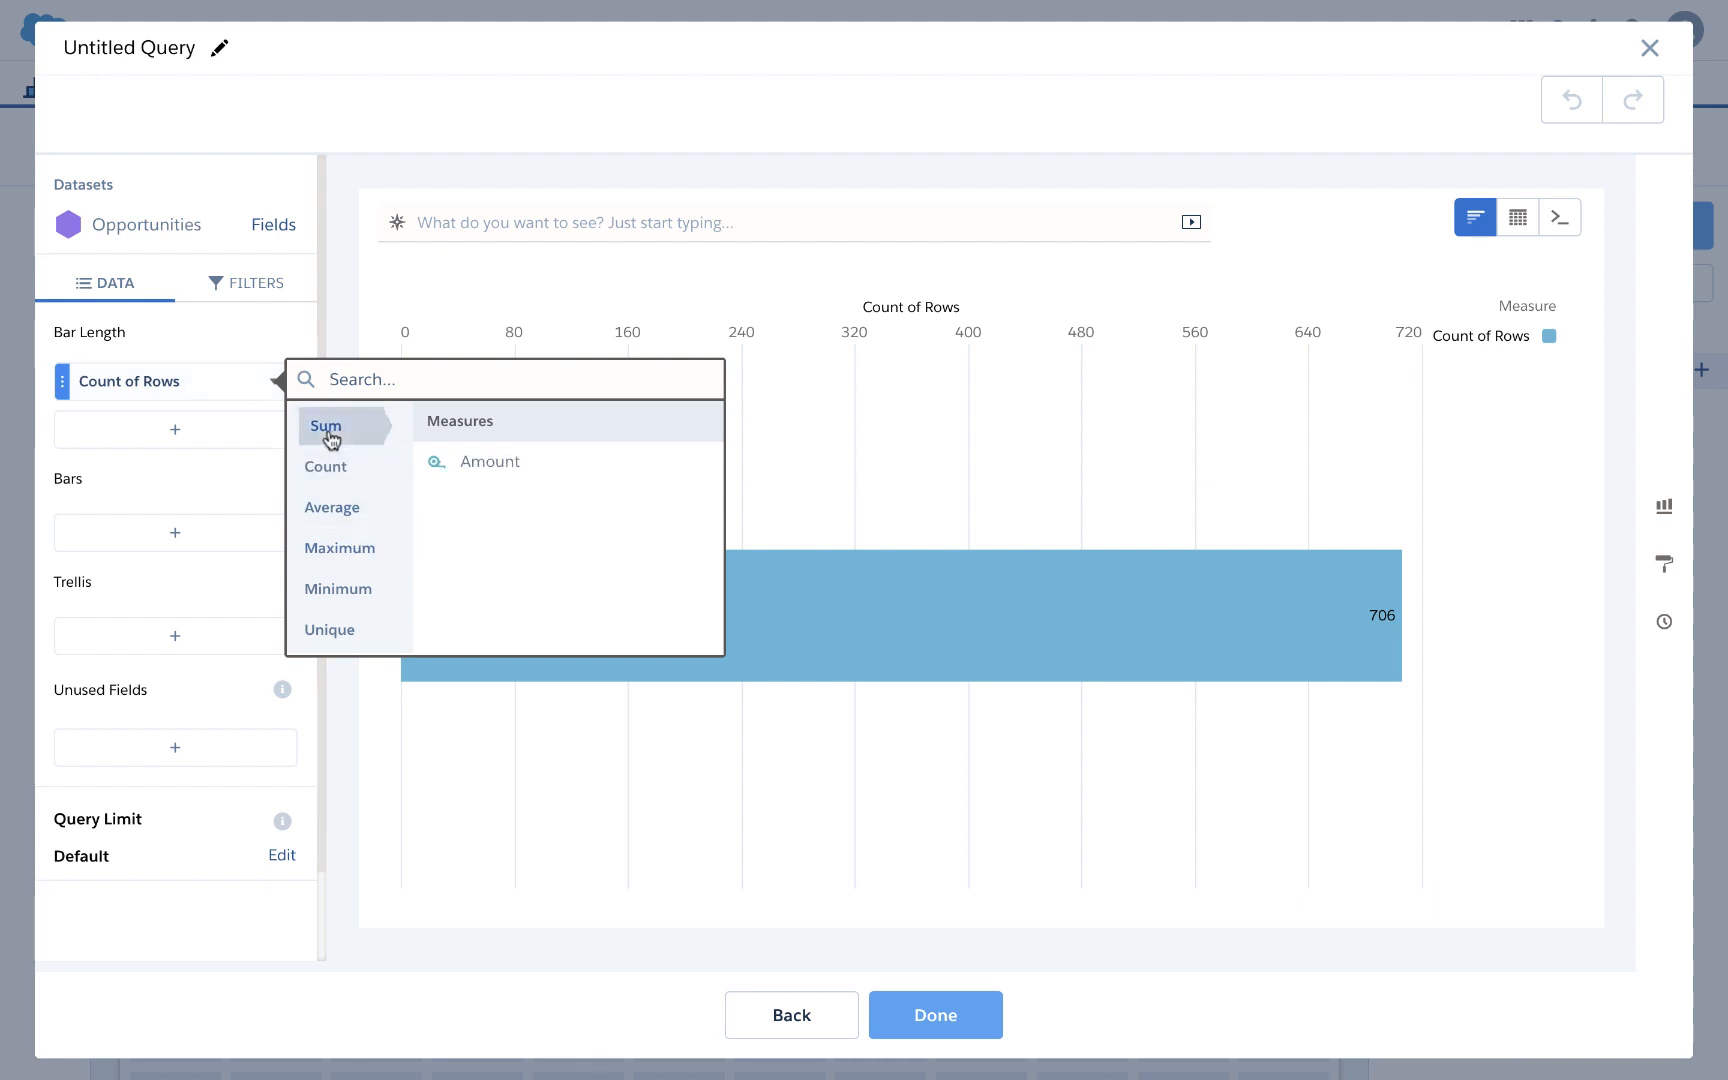
pyautogui.click(473, 464)
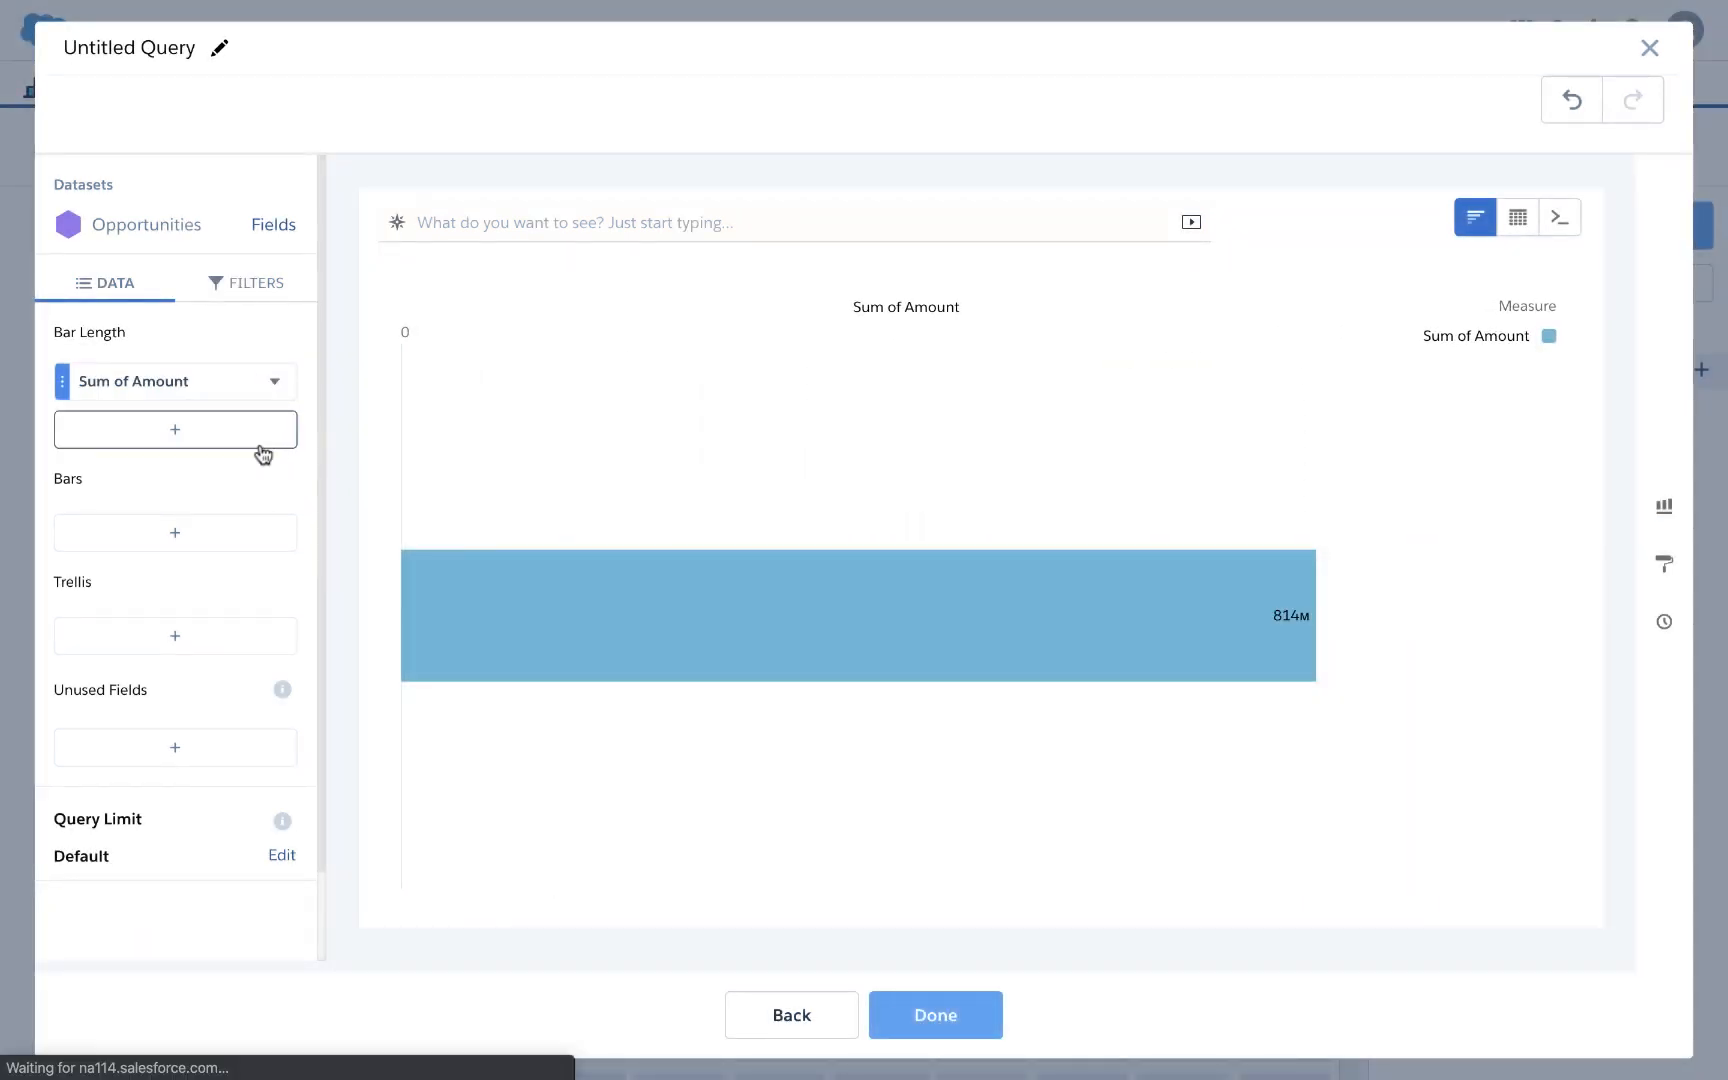
pyautogui.click(278, 389)
pyautogui.click(302, 386)
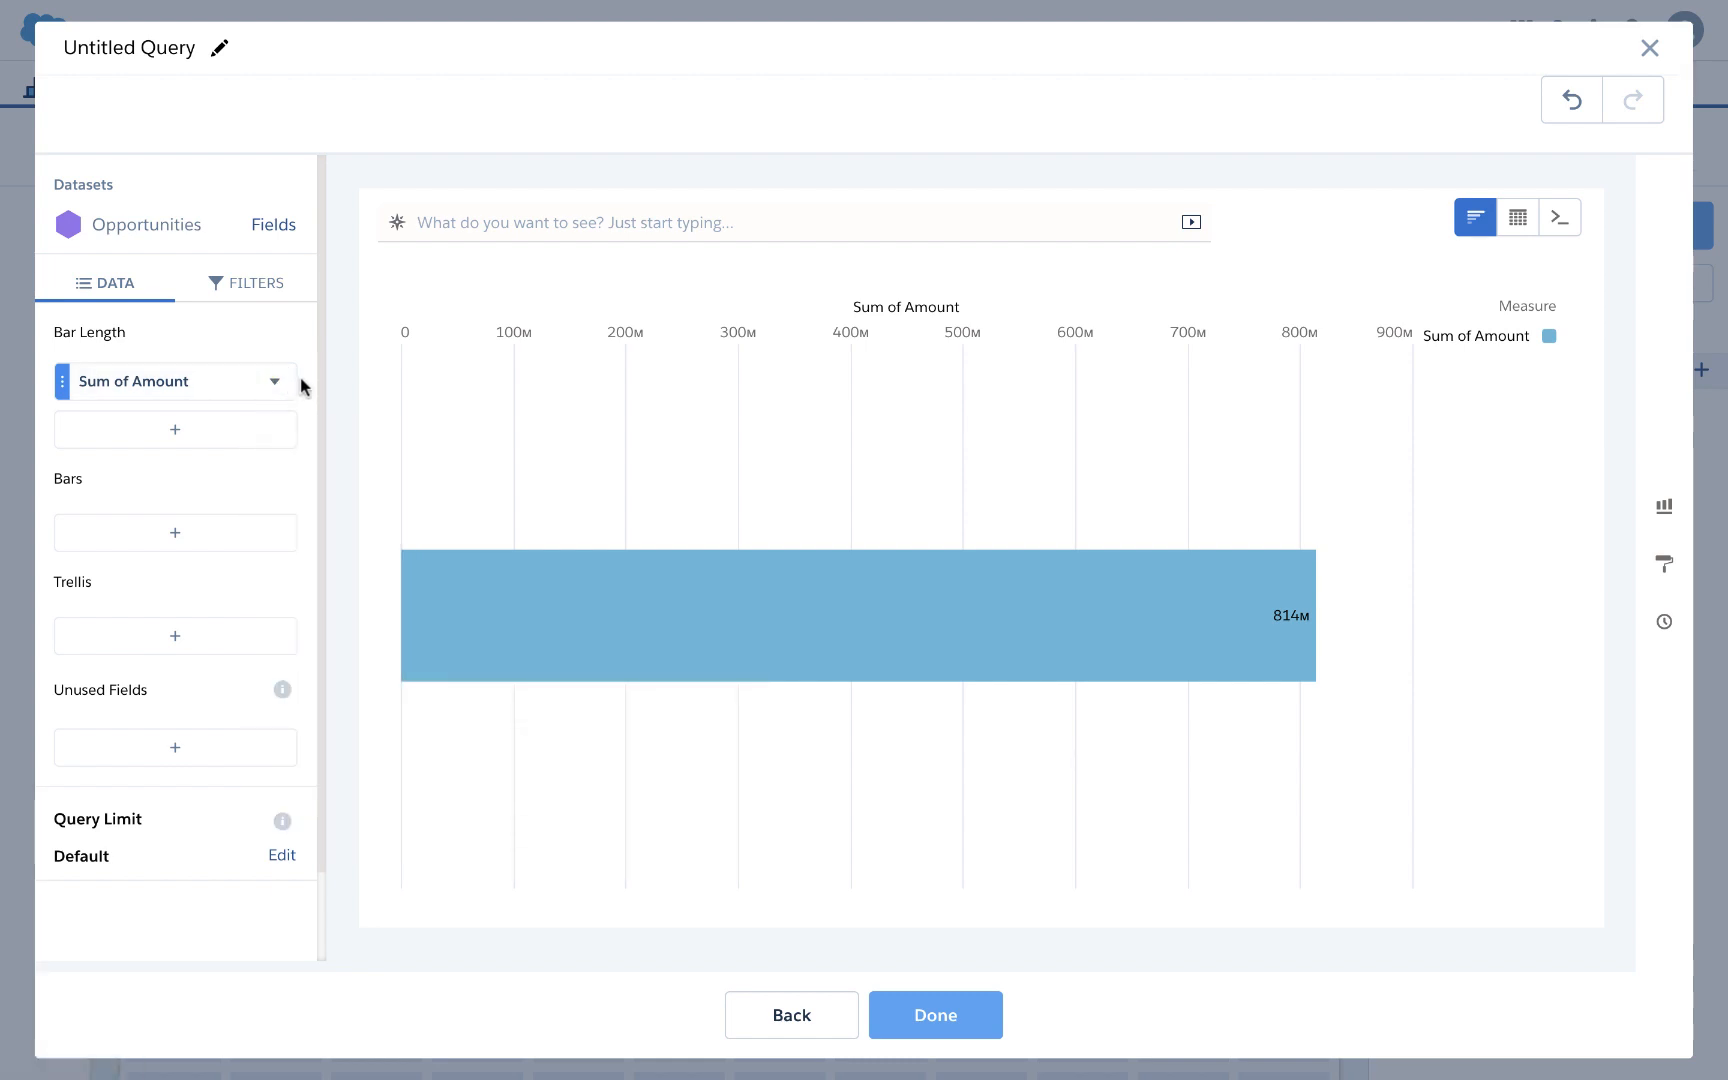
pyautogui.click(151, 533)
pyautogui.scroll(-1, 436, 800)
pyautogui.click(1517, 218)
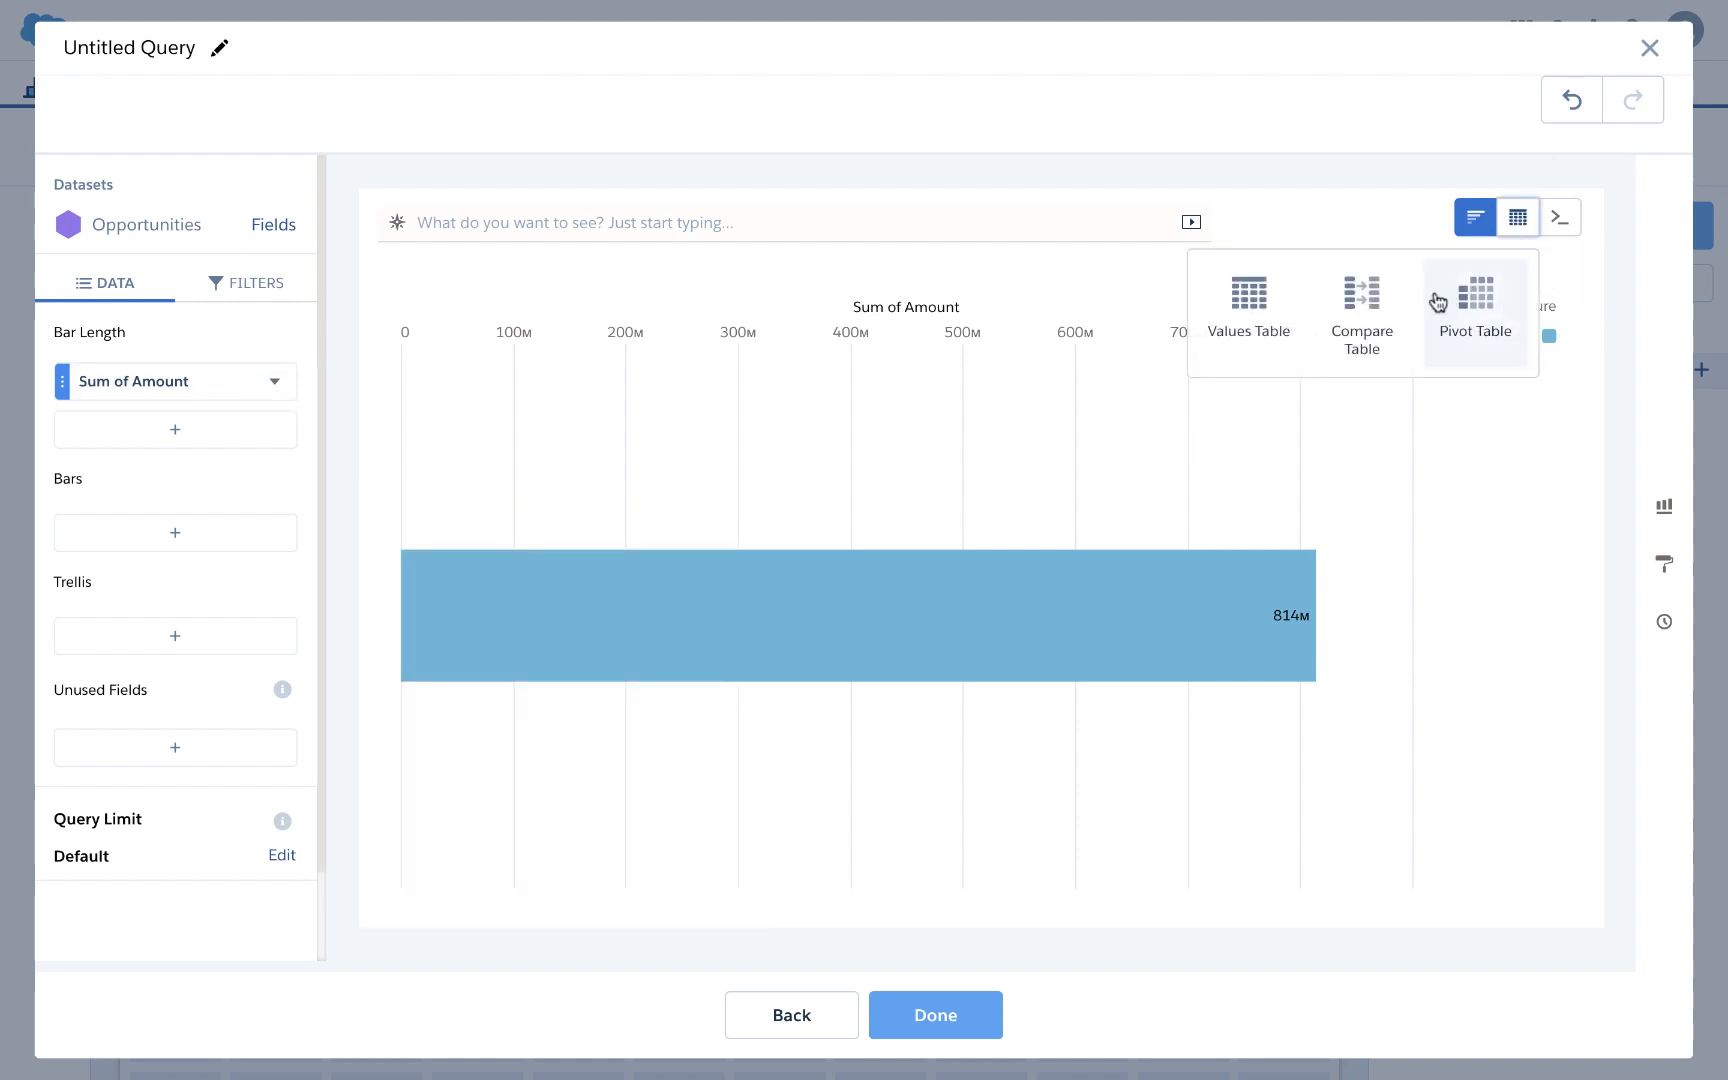
pyautogui.click(1362, 292)
pyautogui.click(274, 381)
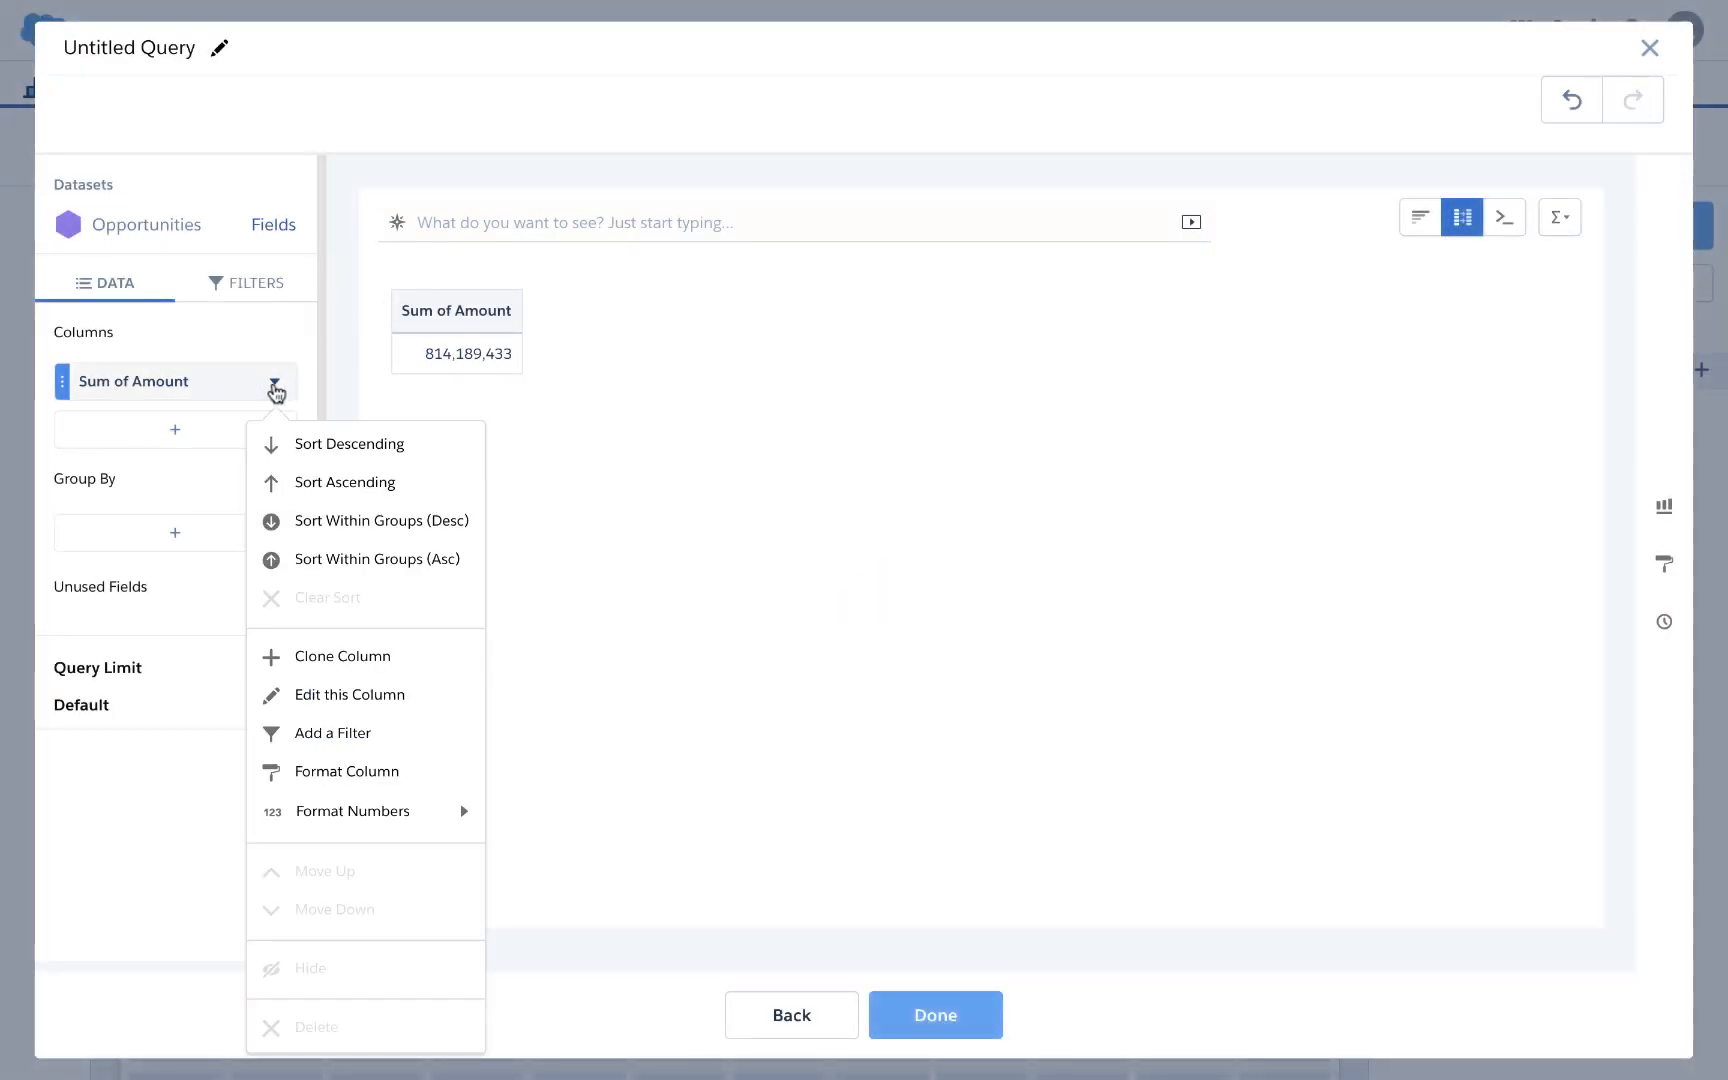
pyautogui.click(330, 738)
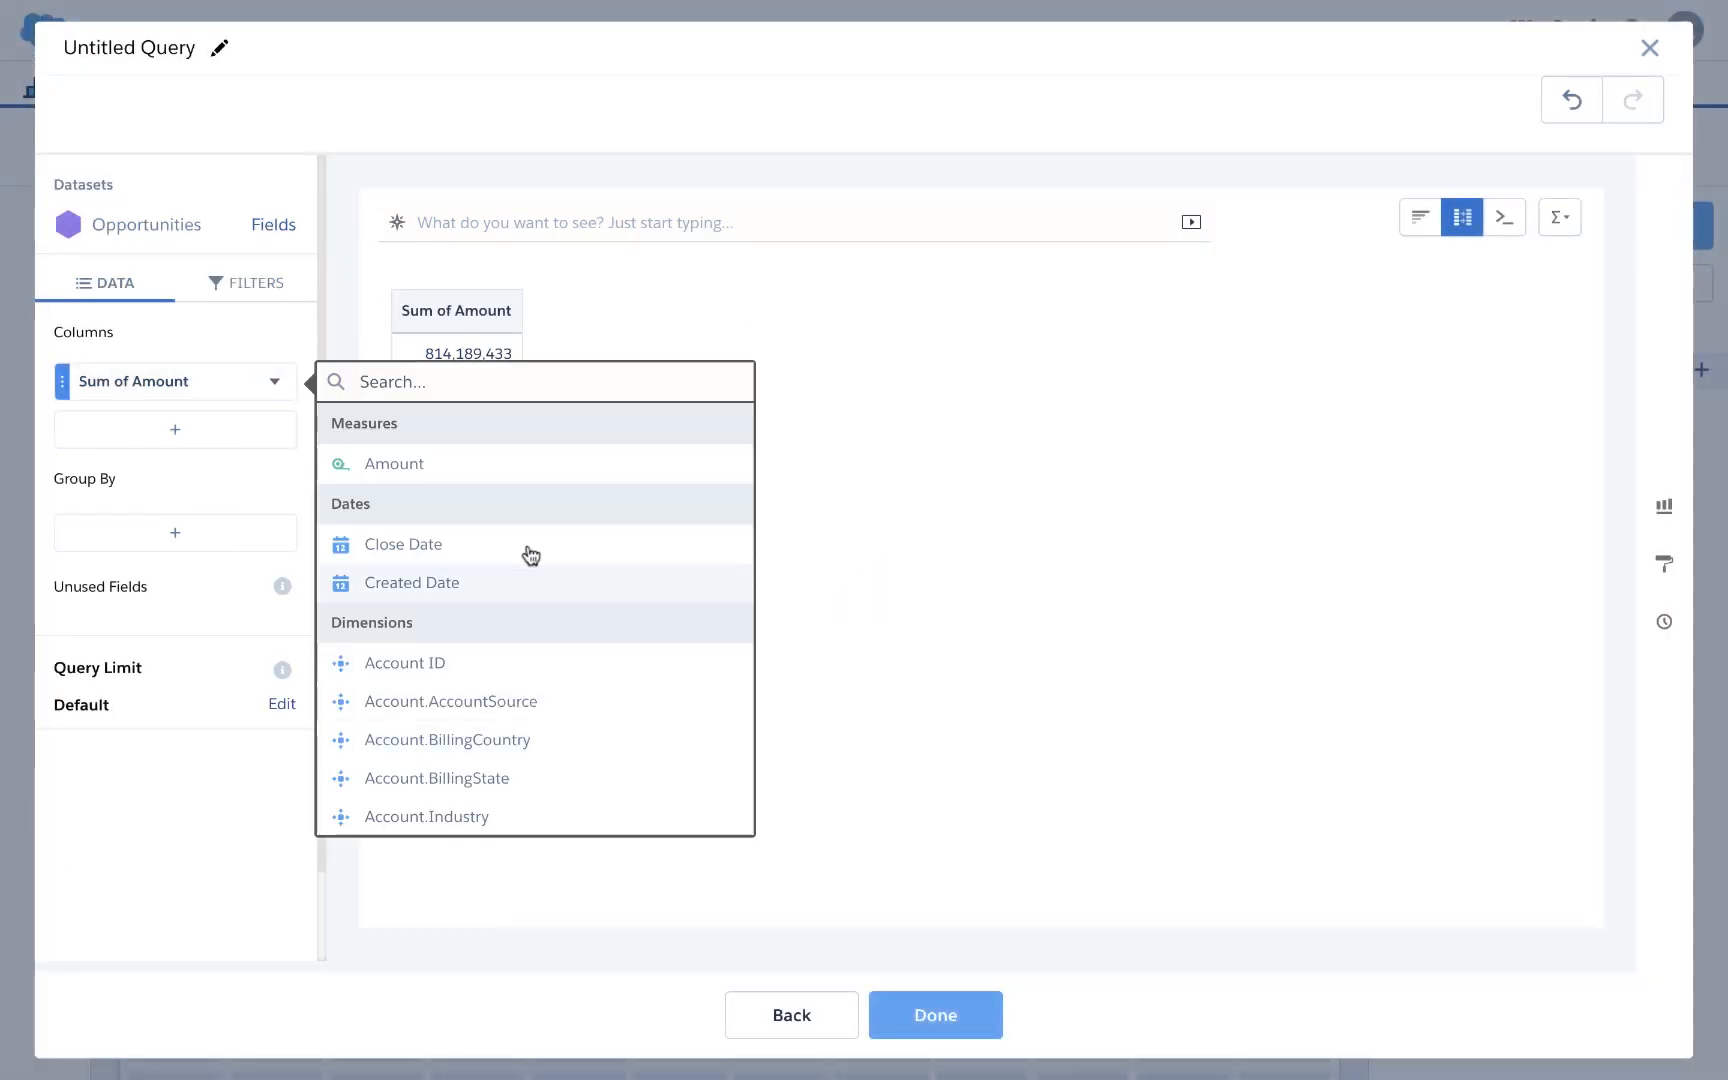
pyautogui.write('own')
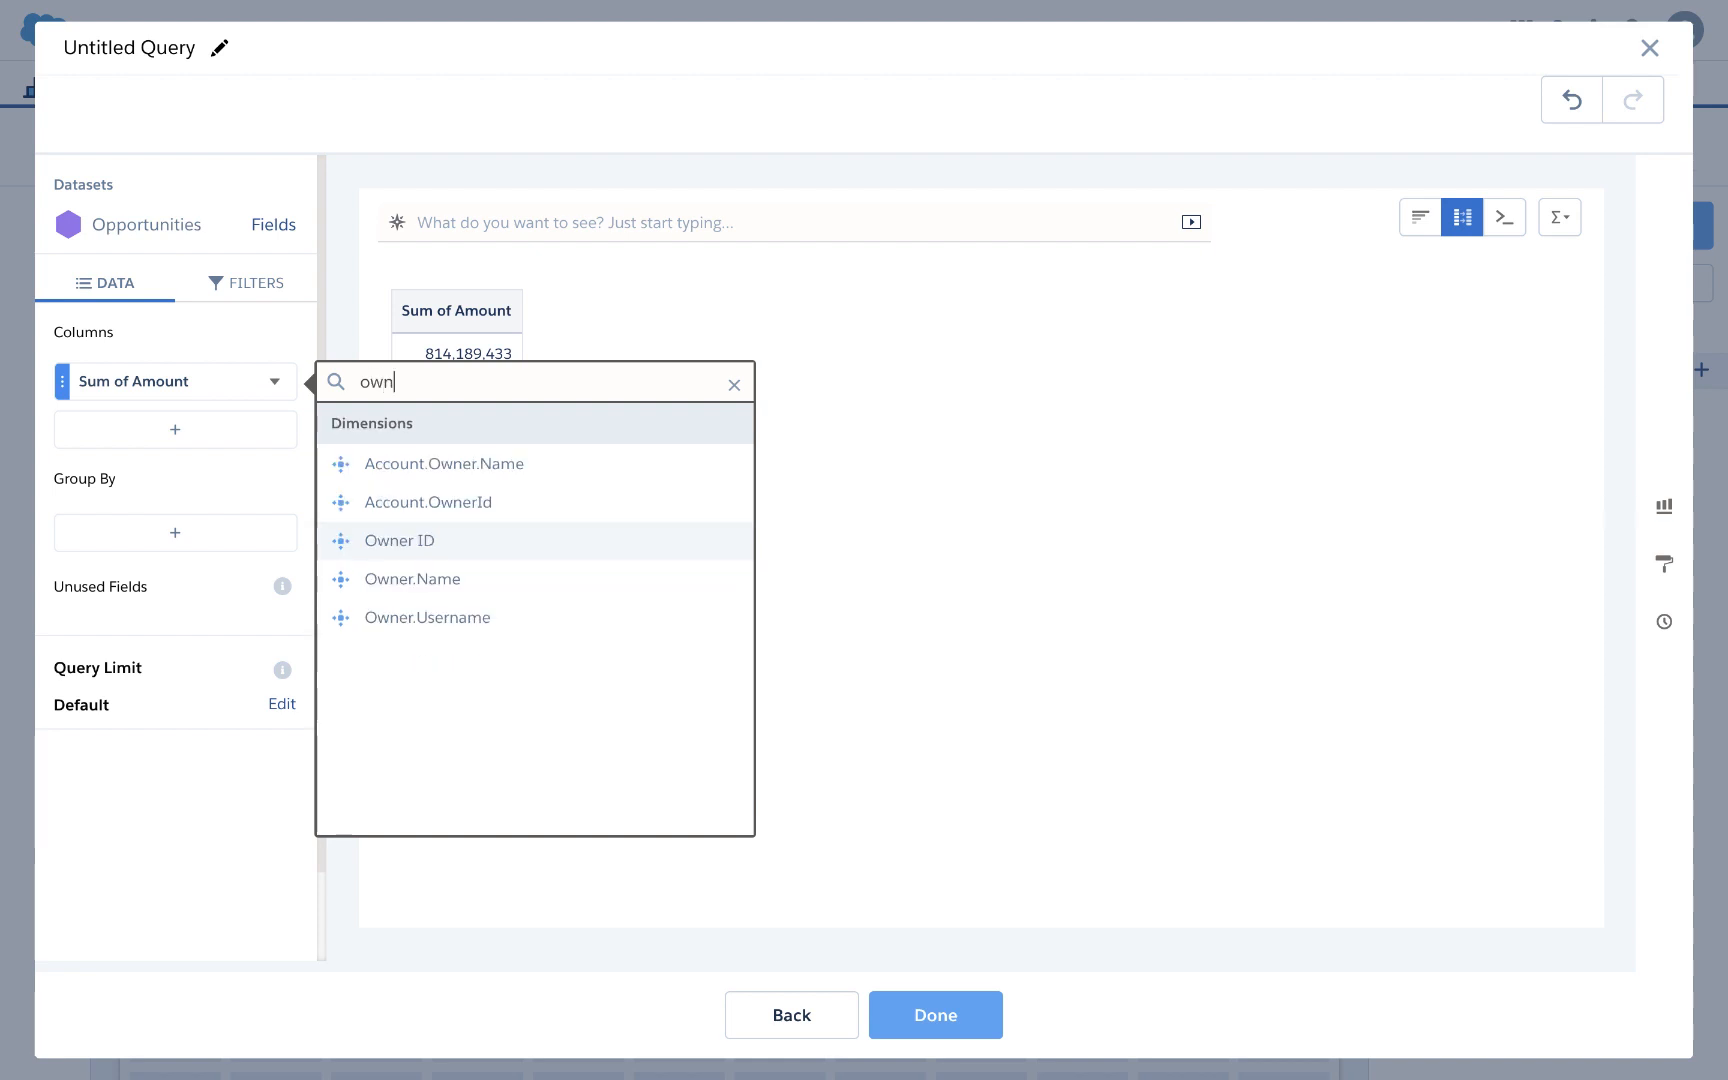
pyautogui.click(418, 590)
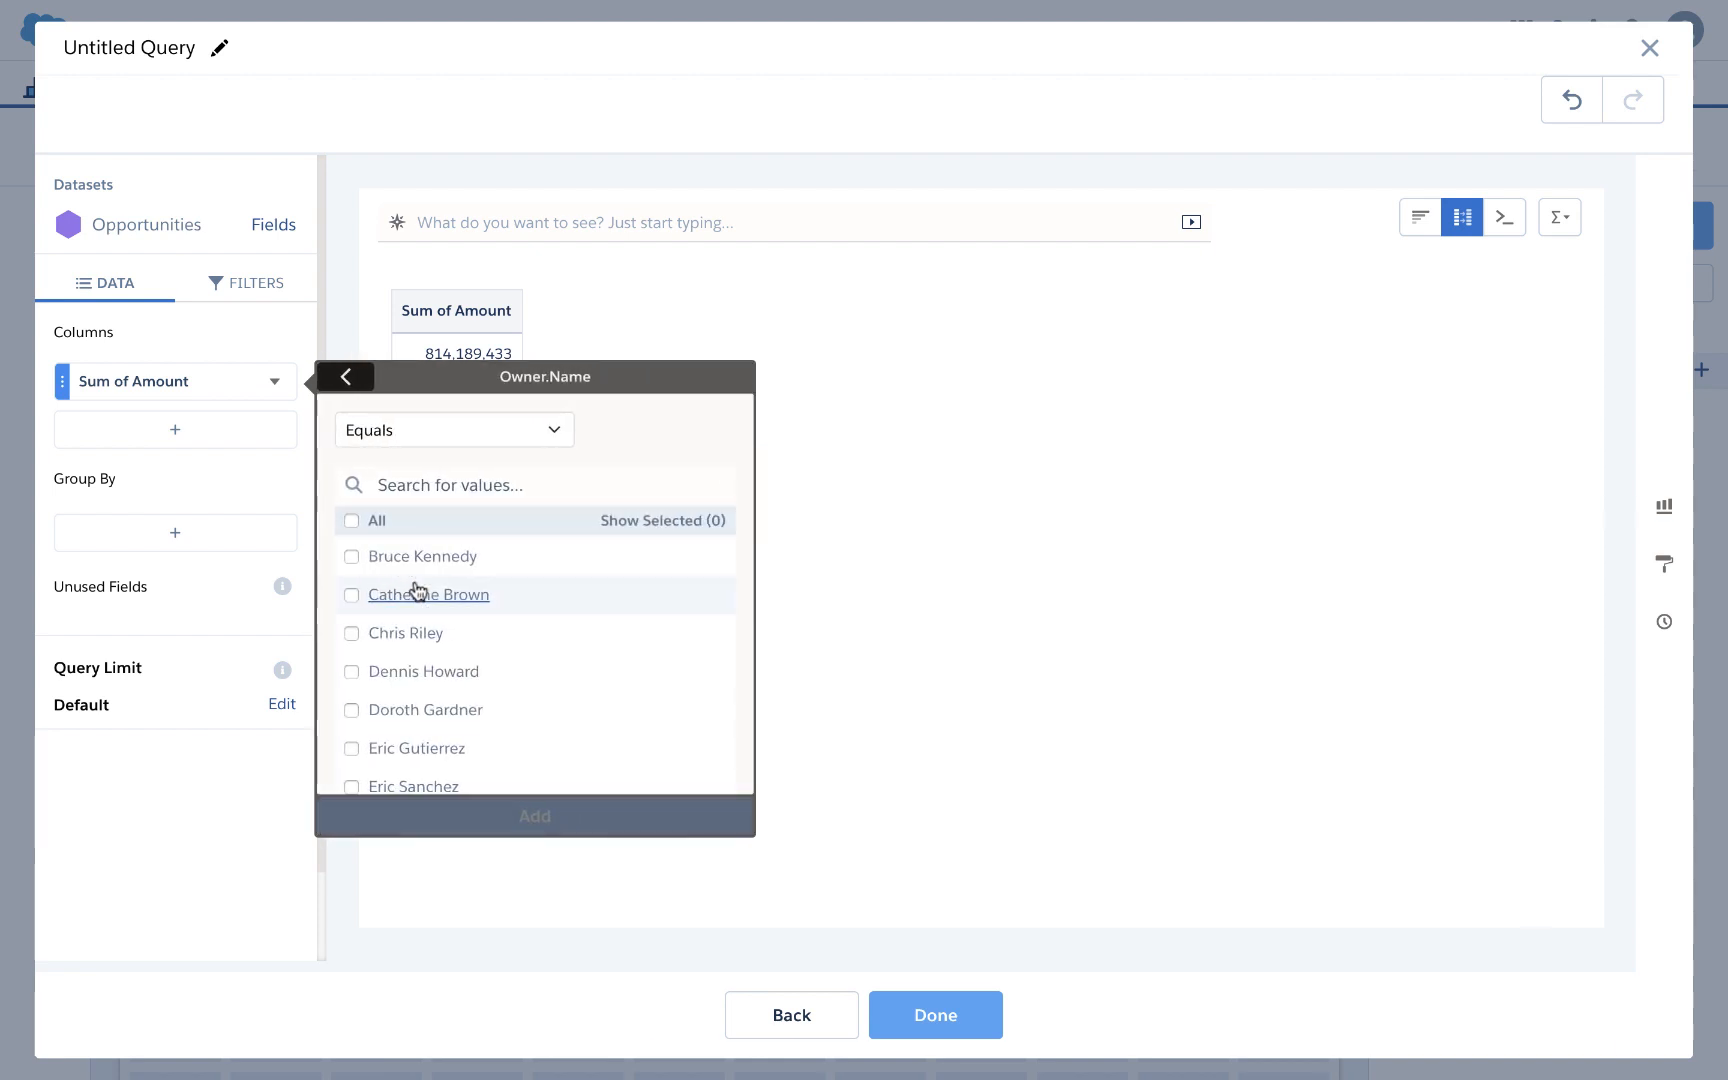
pyautogui.click(352, 557)
pyautogui.click(574, 818)
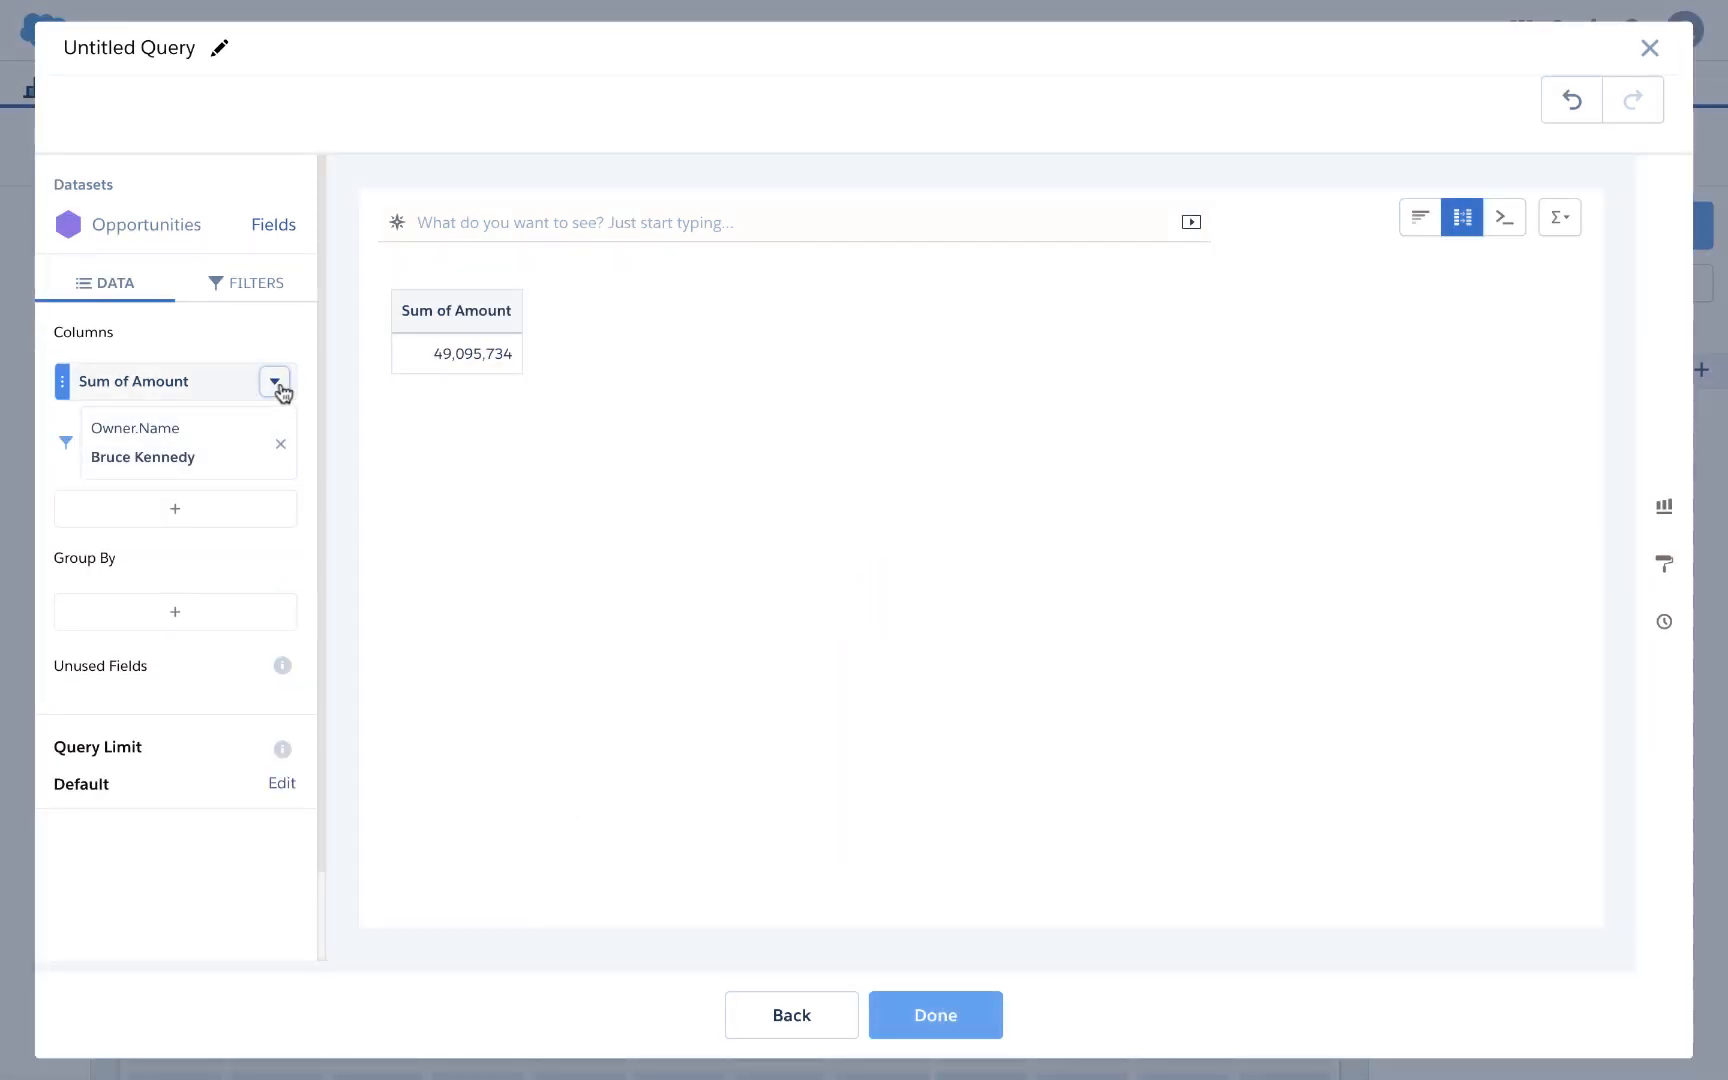
# Step: Clone the filtered column, set both columns to Count of Rows, and clone again
pyautogui.click(277, 388)
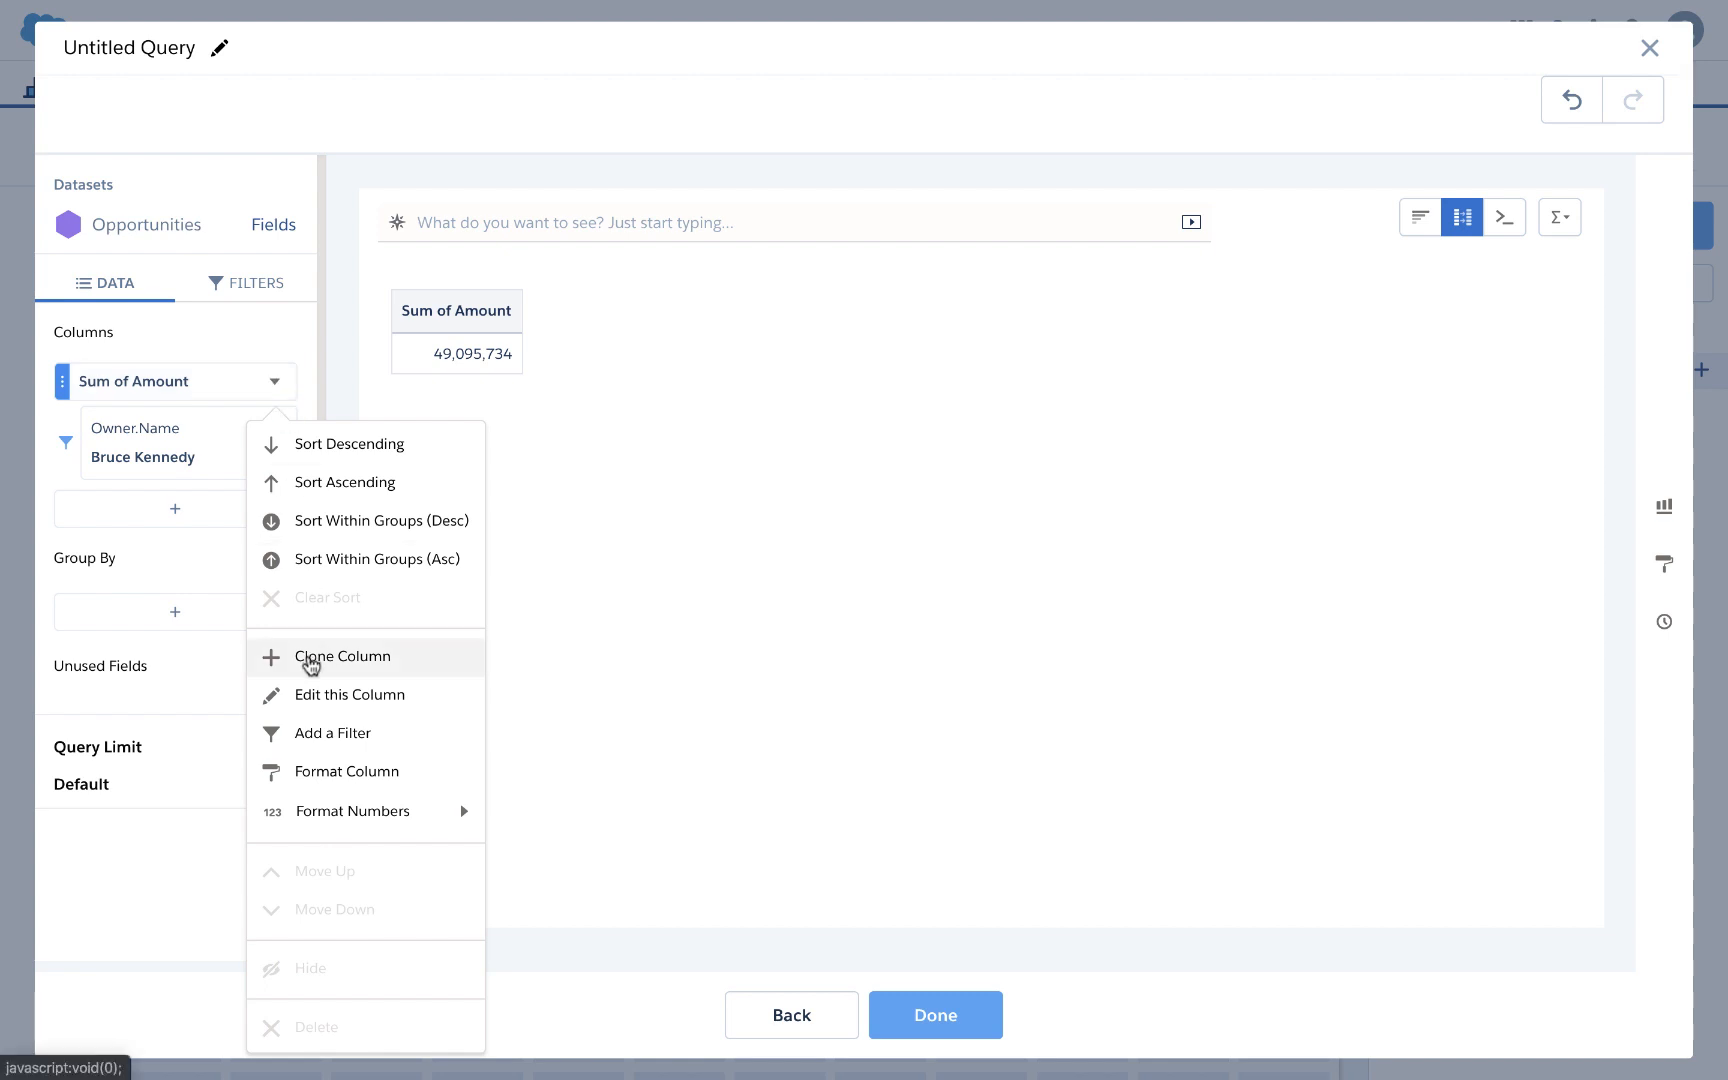
pyautogui.click(309, 657)
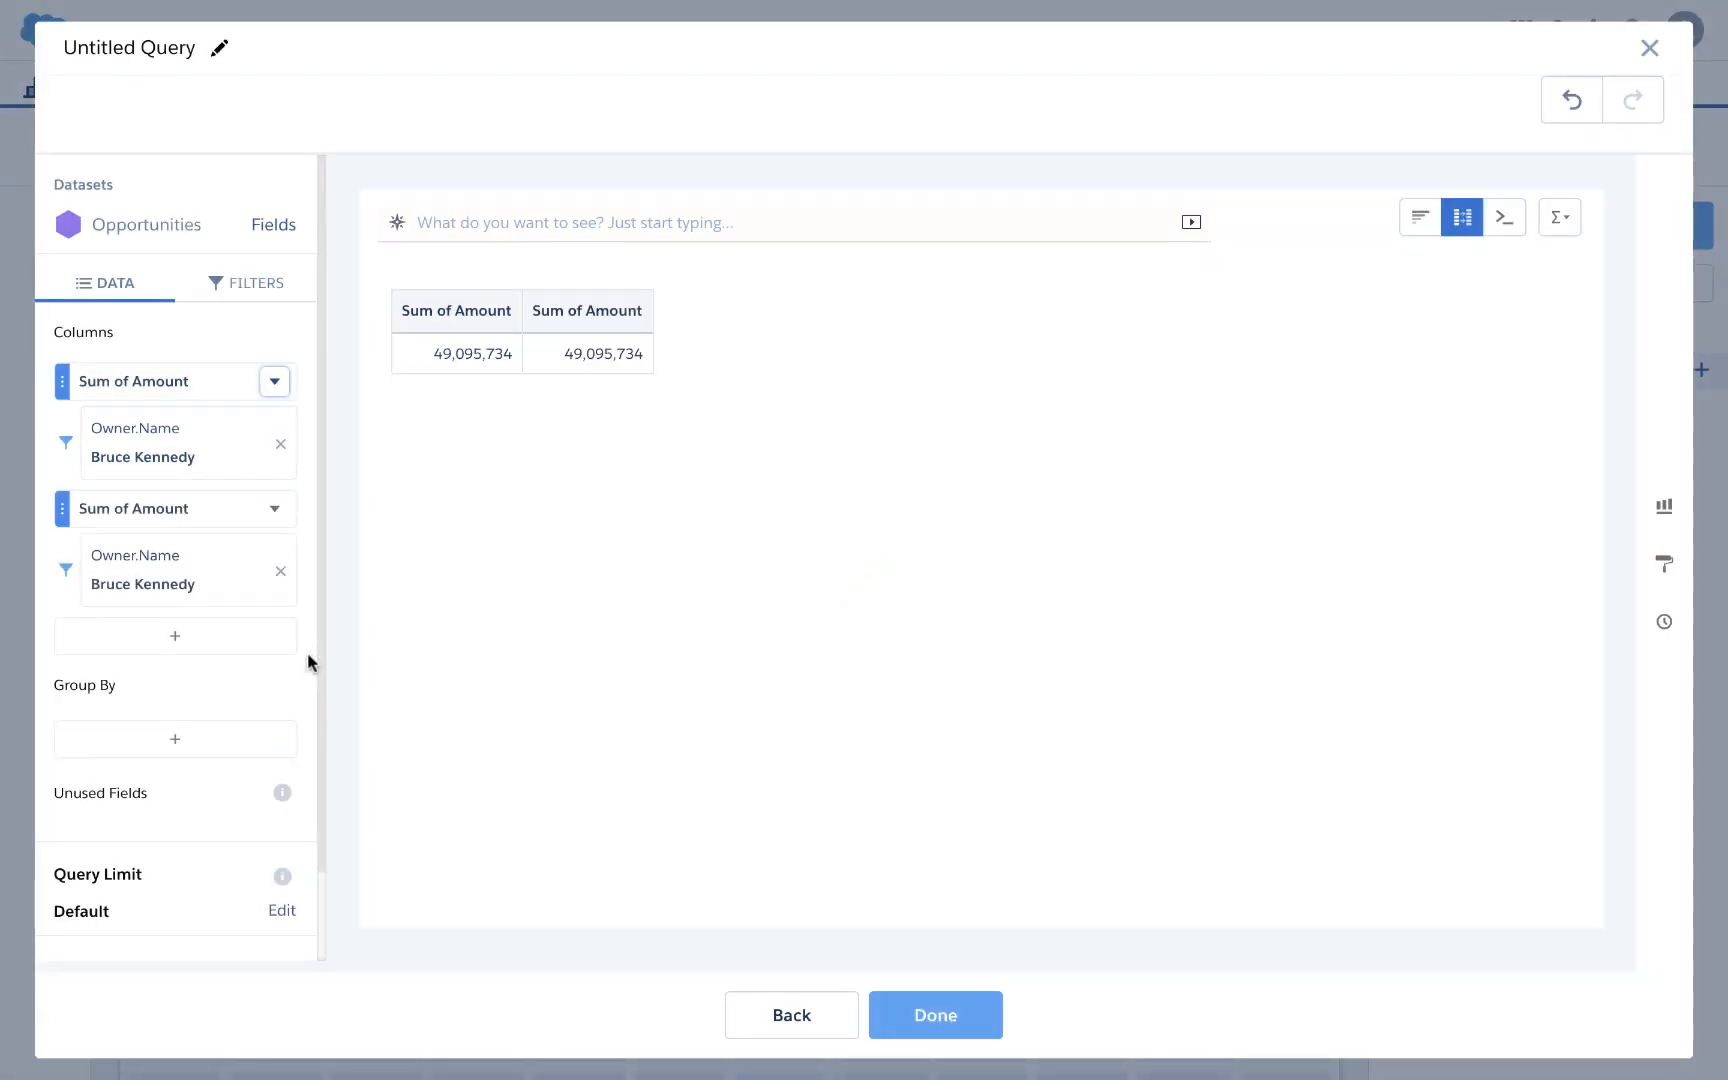
pyautogui.click(162, 382)
pyautogui.moveTo(340, 470)
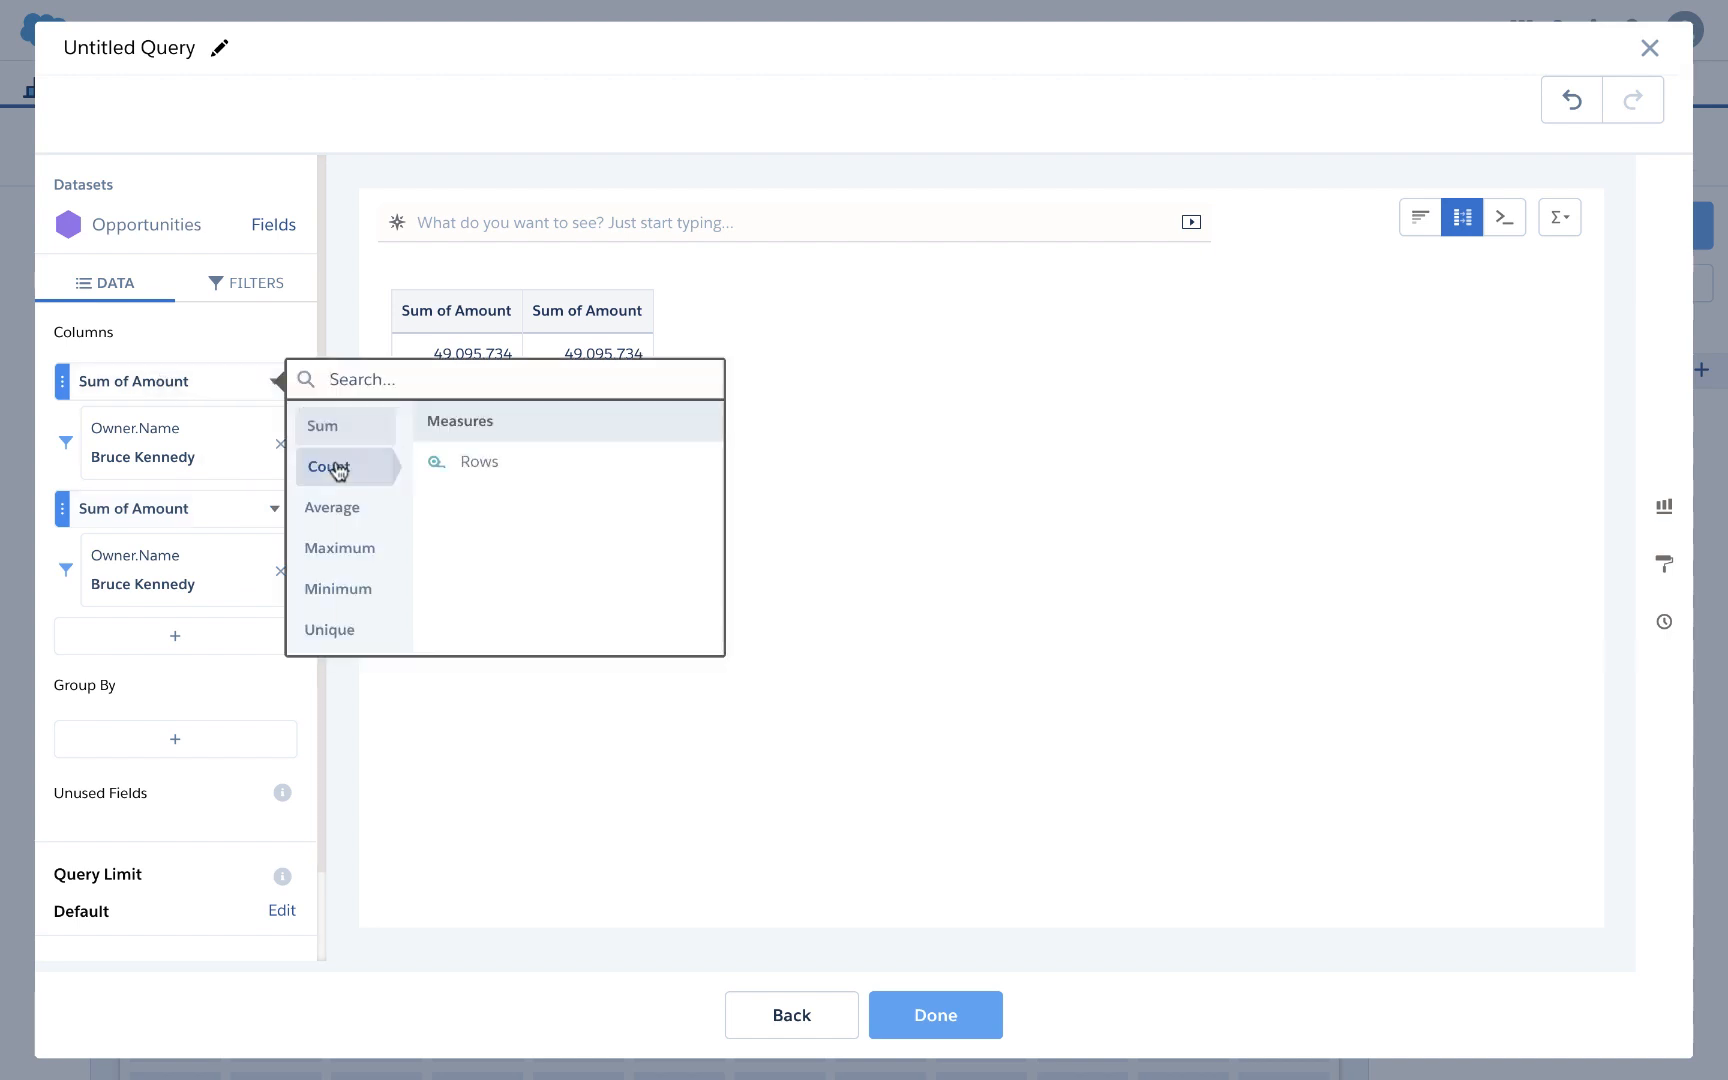
pyautogui.click(468, 463)
pyautogui.click(112, 522)
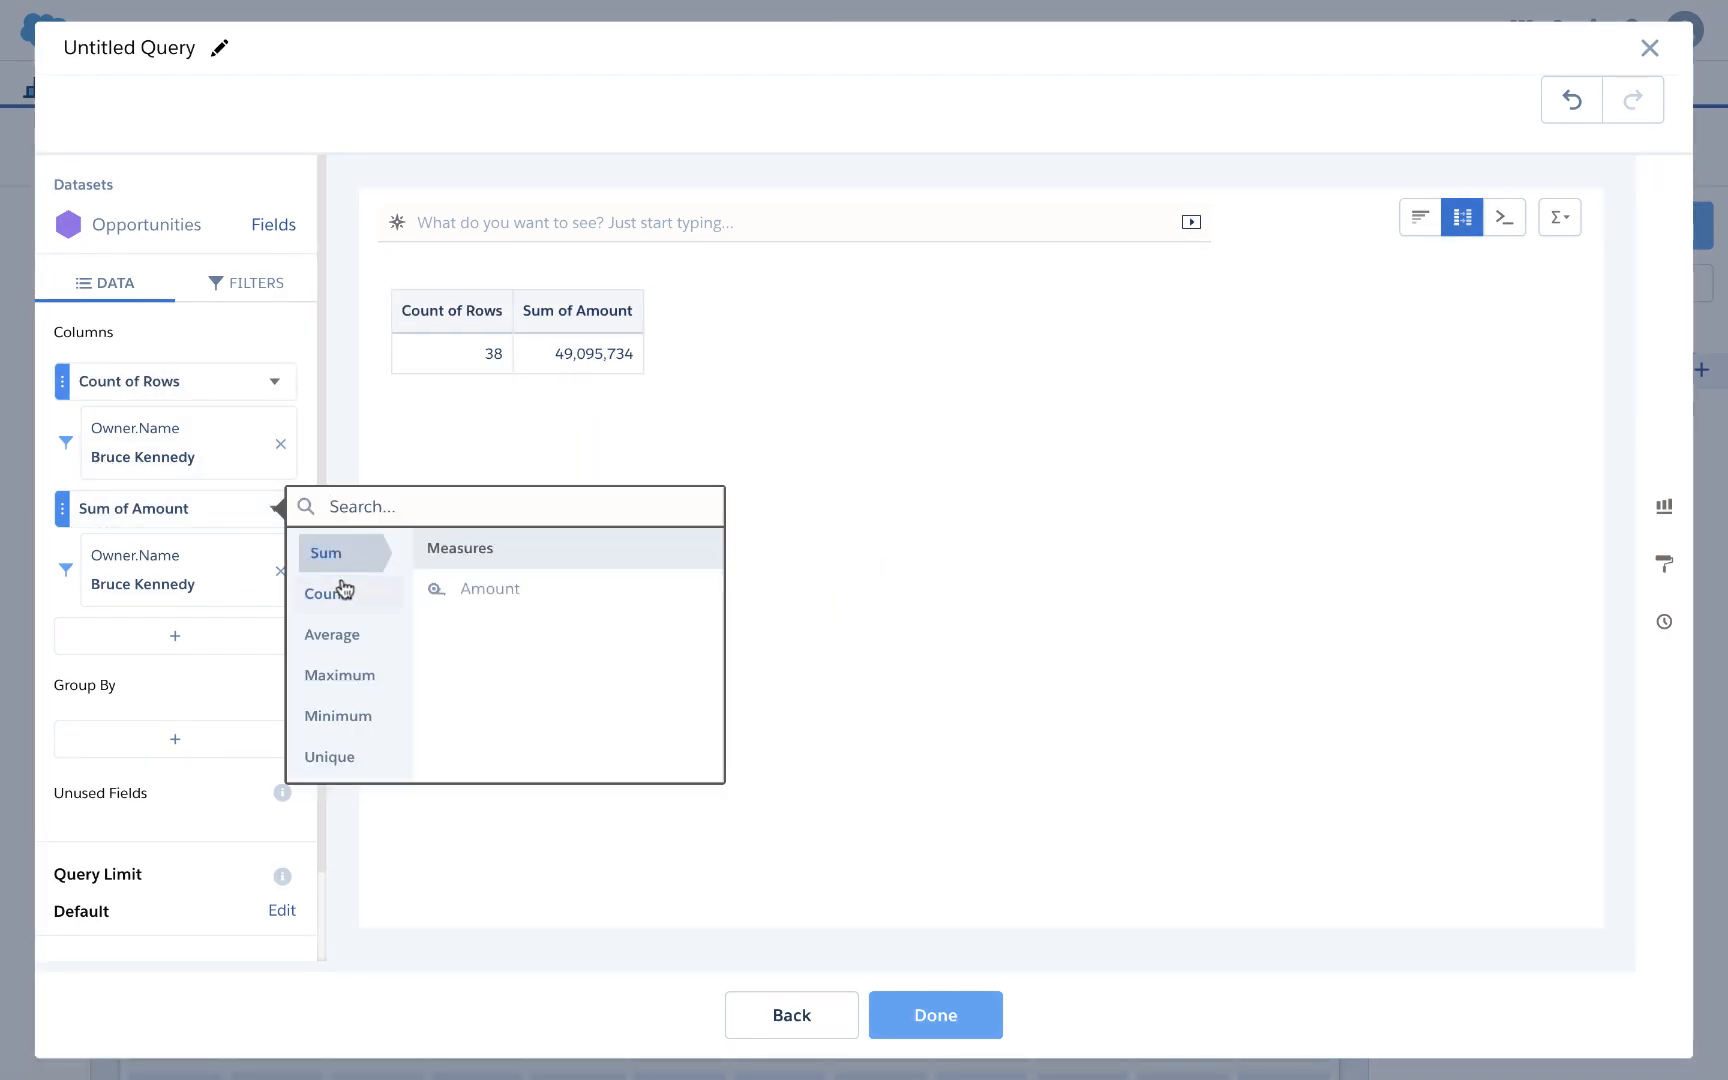
pyautogui.moveTo(338, 596)
pyautogui.click(490, 598)
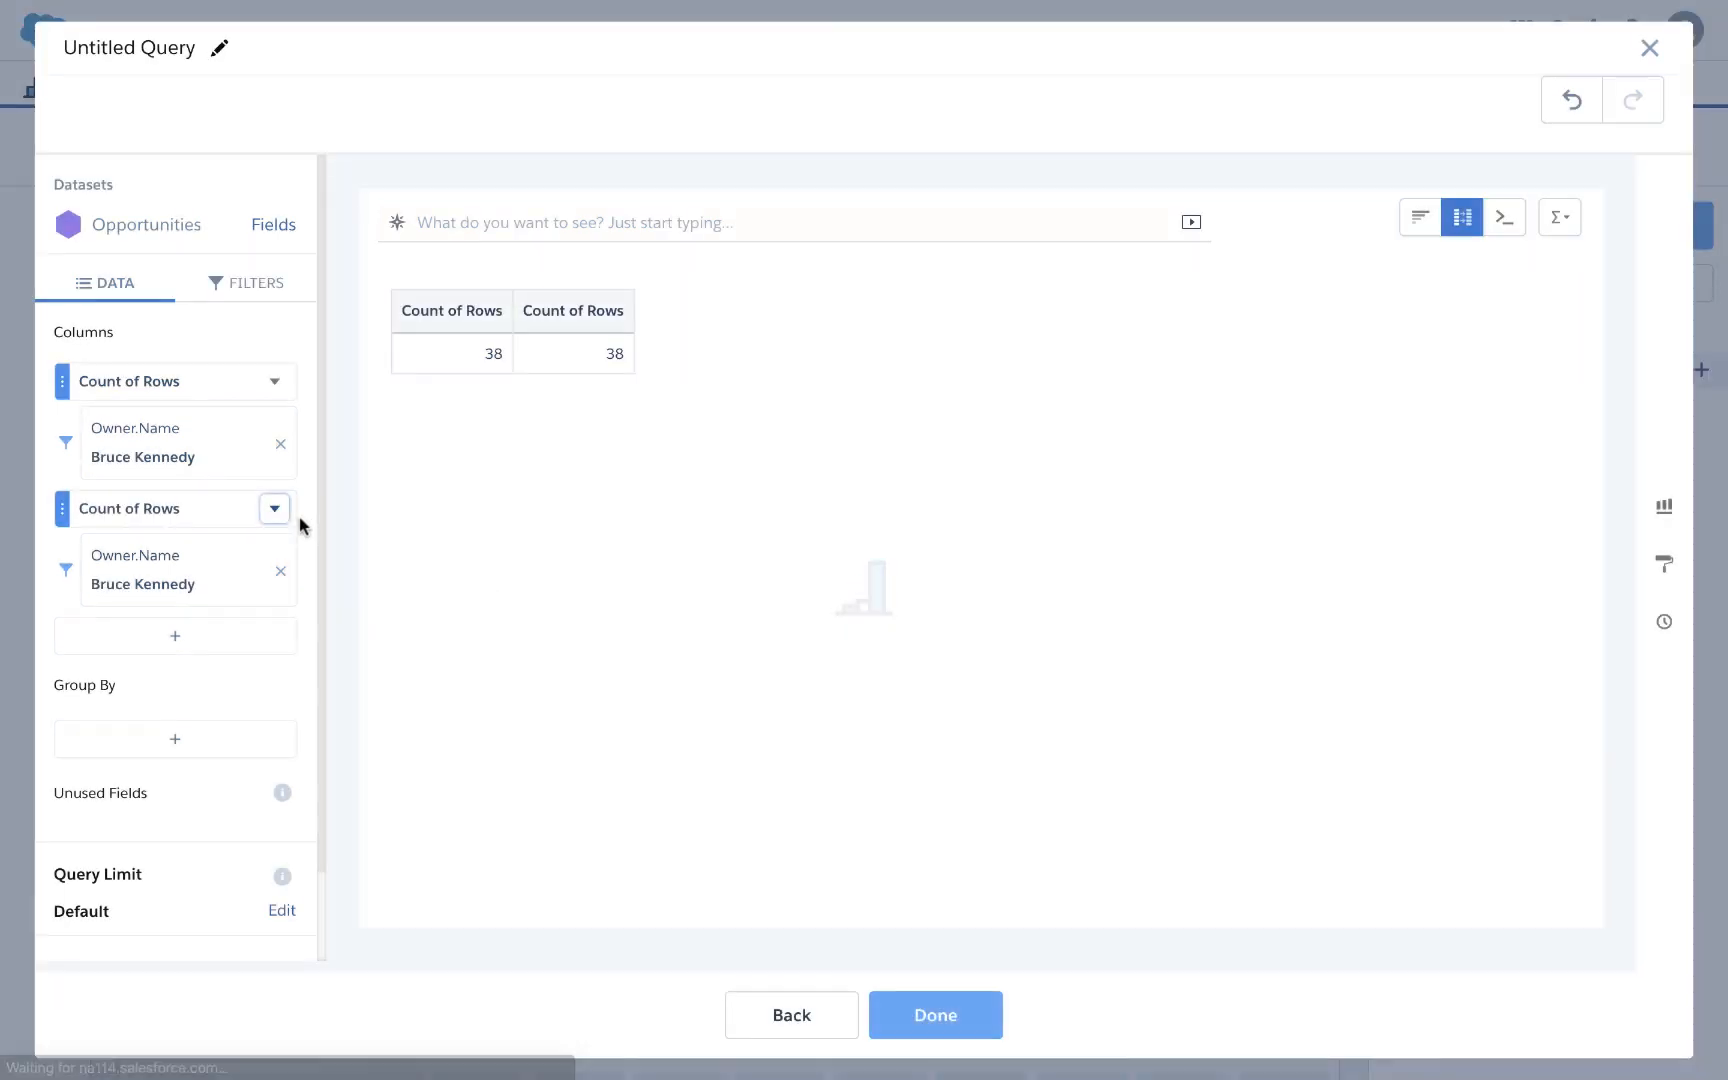
pyautogui.click(274, 508)
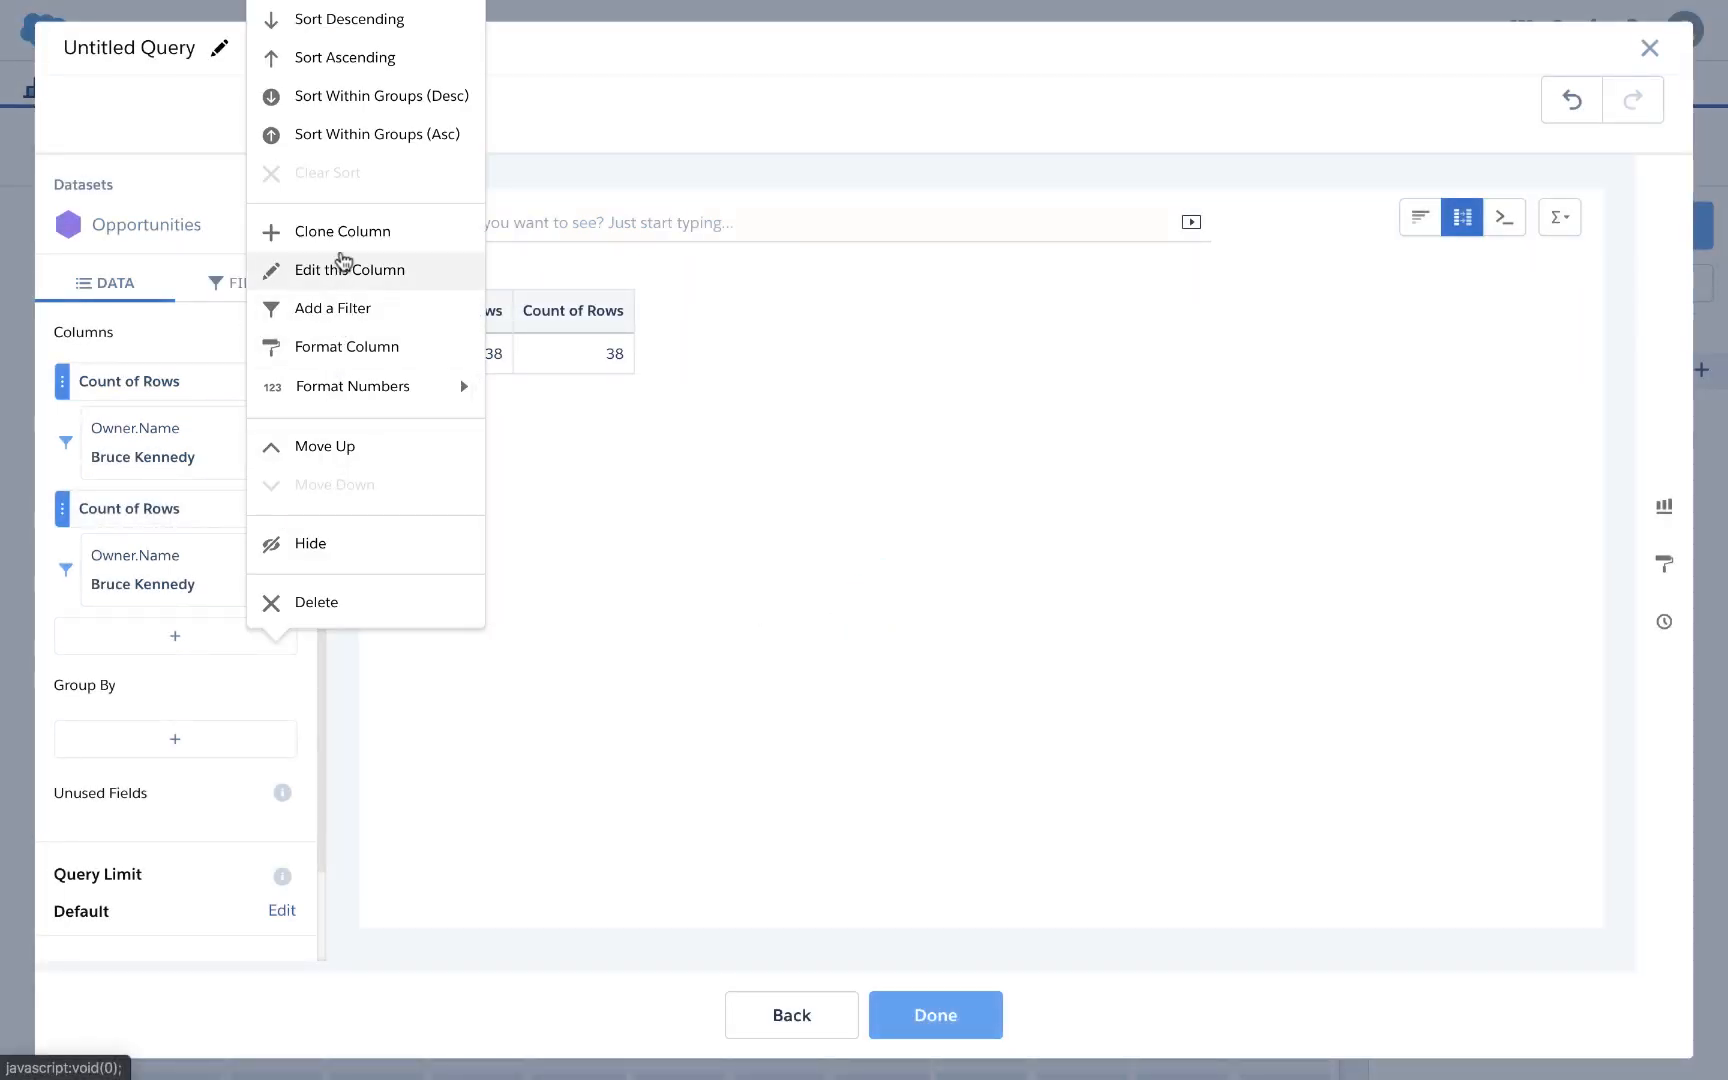
pyautogui.click(343, 236)
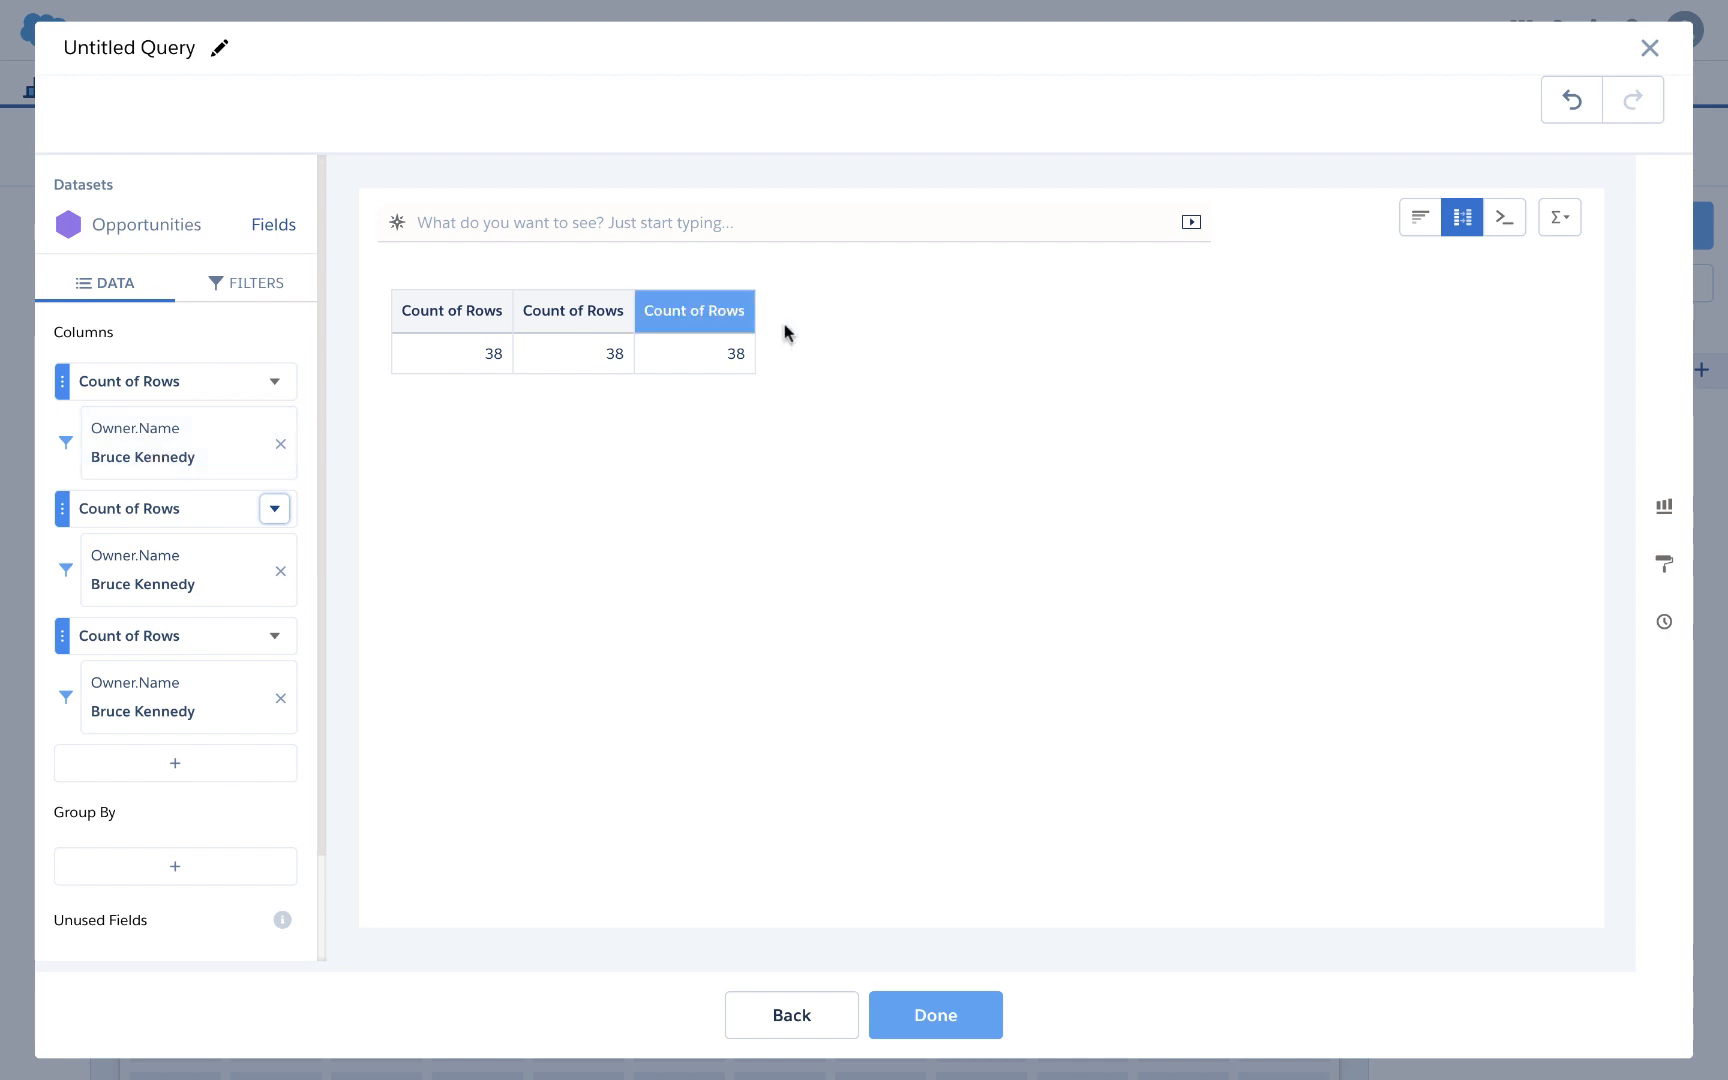
# Step: Display the query as a Polar Gauge and save it to the dashboard as all_all_all_1
pyautogui.click(1665, 512)
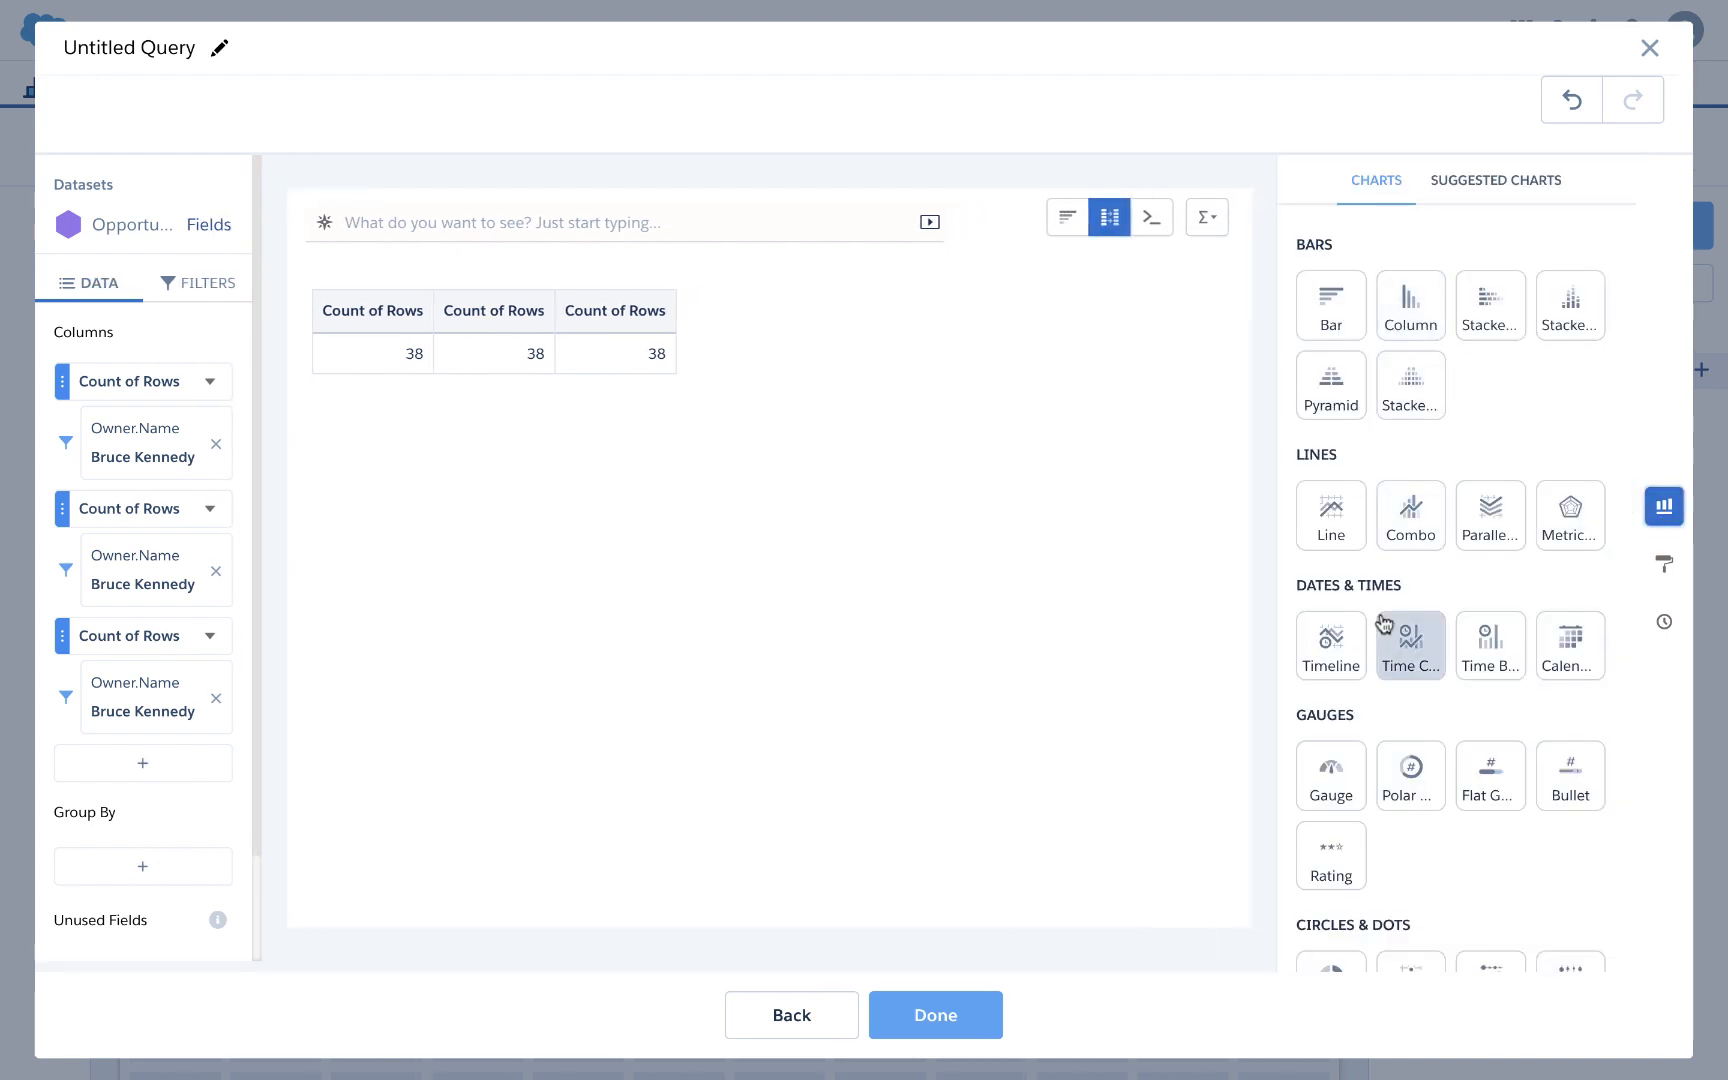
pyautogui.scroll(-1, 1384, 624)
pyautogui.click(1389, 752)
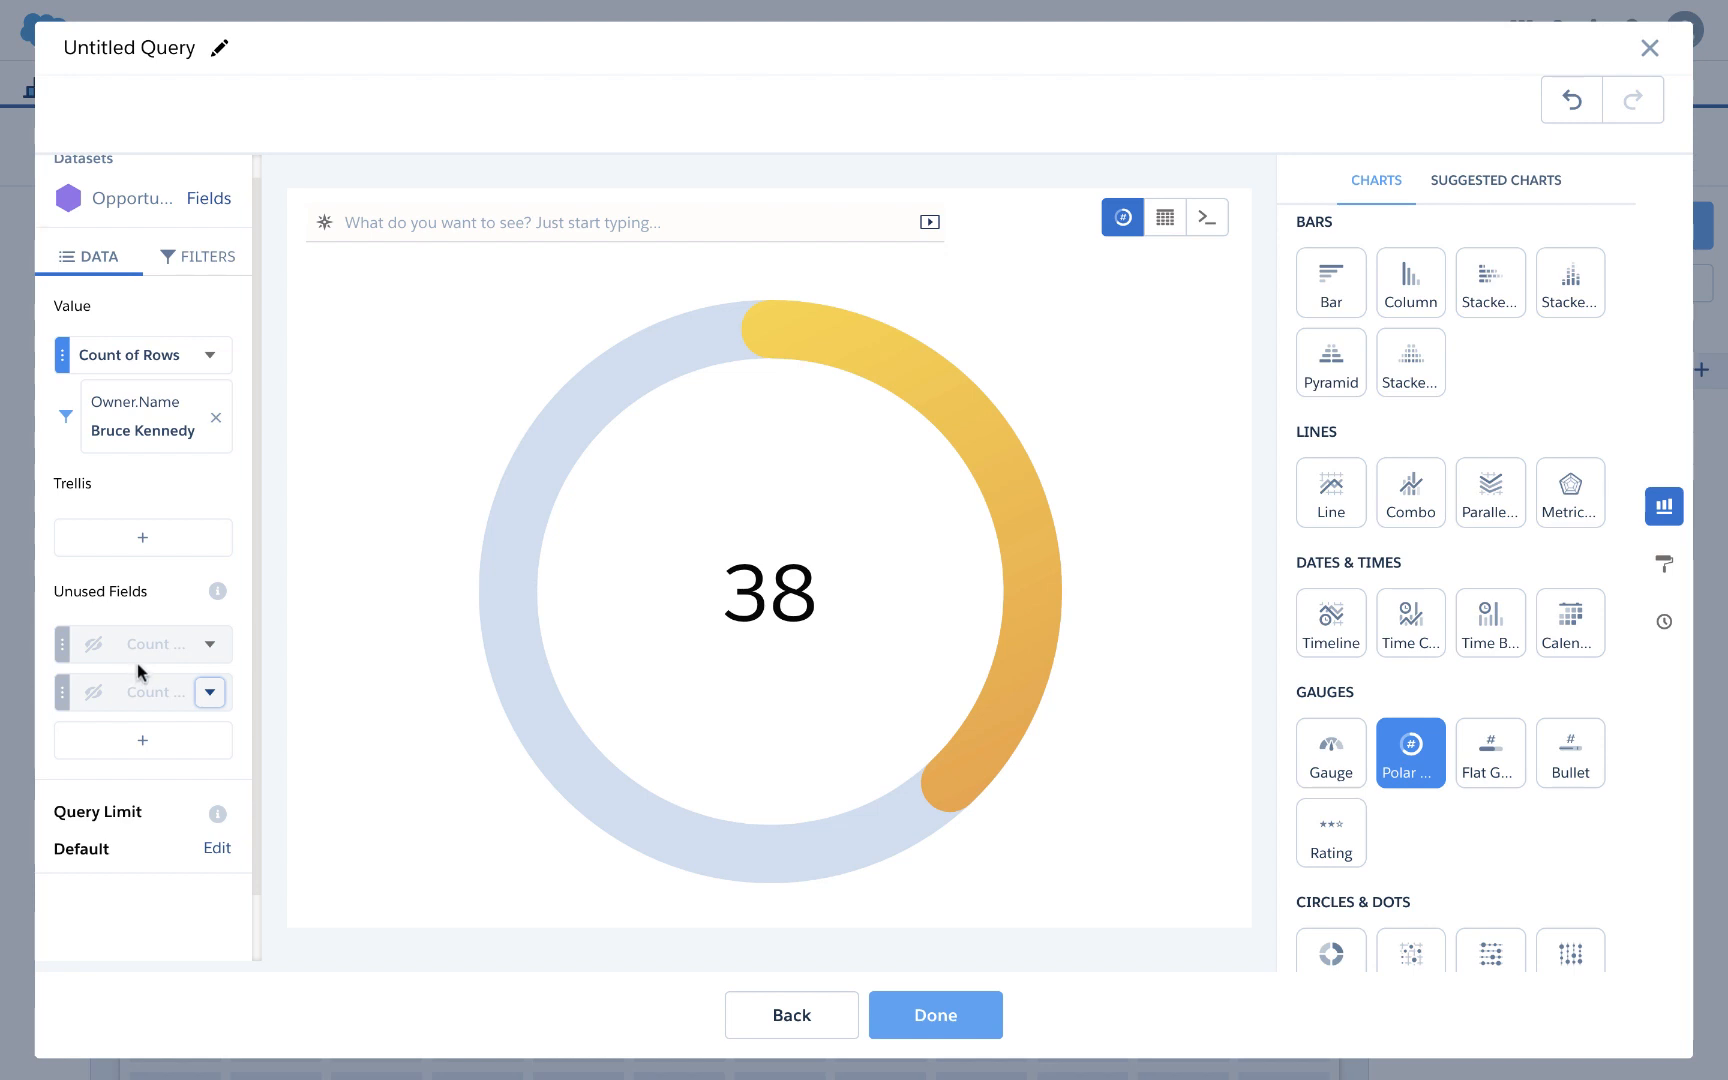
pyautogui.click(917, 1017)
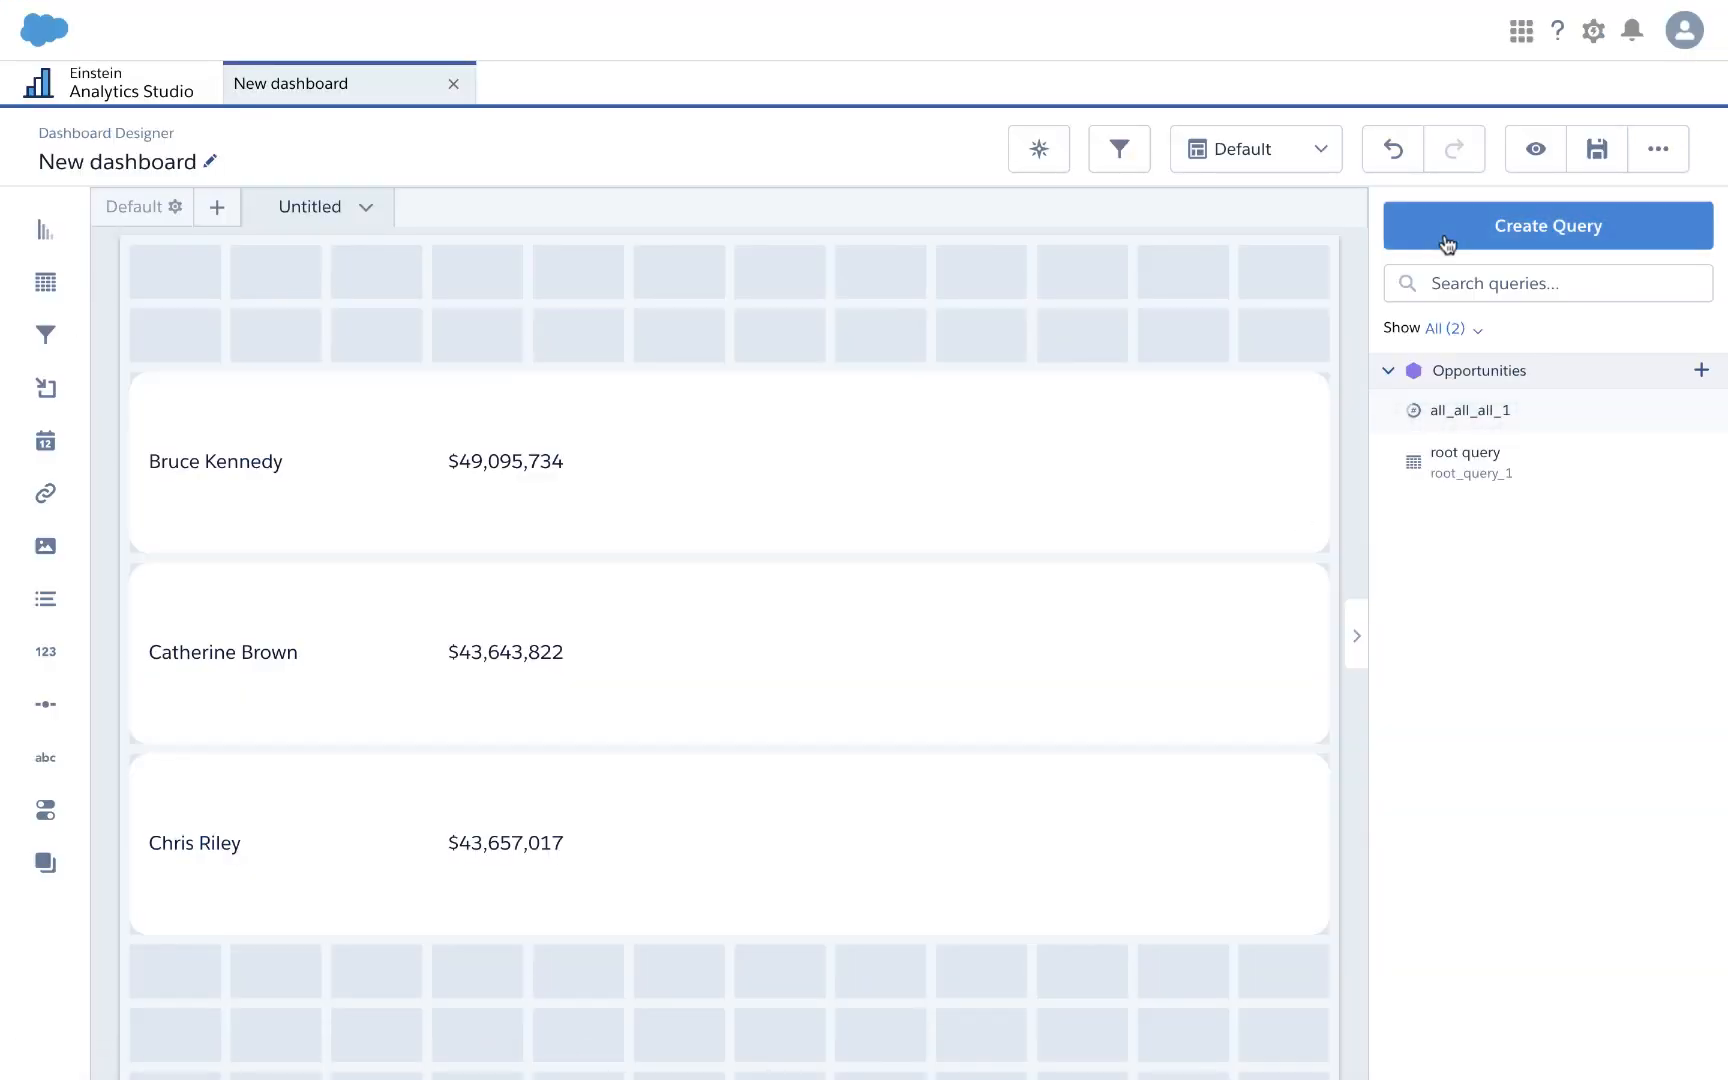
# Step: Place the all_all_all_1 gauge in the first row, then bind it to new charts in rows two and three
pyautogui.moveTo(1489, 413); pyautogui.dragTo(903, 479)
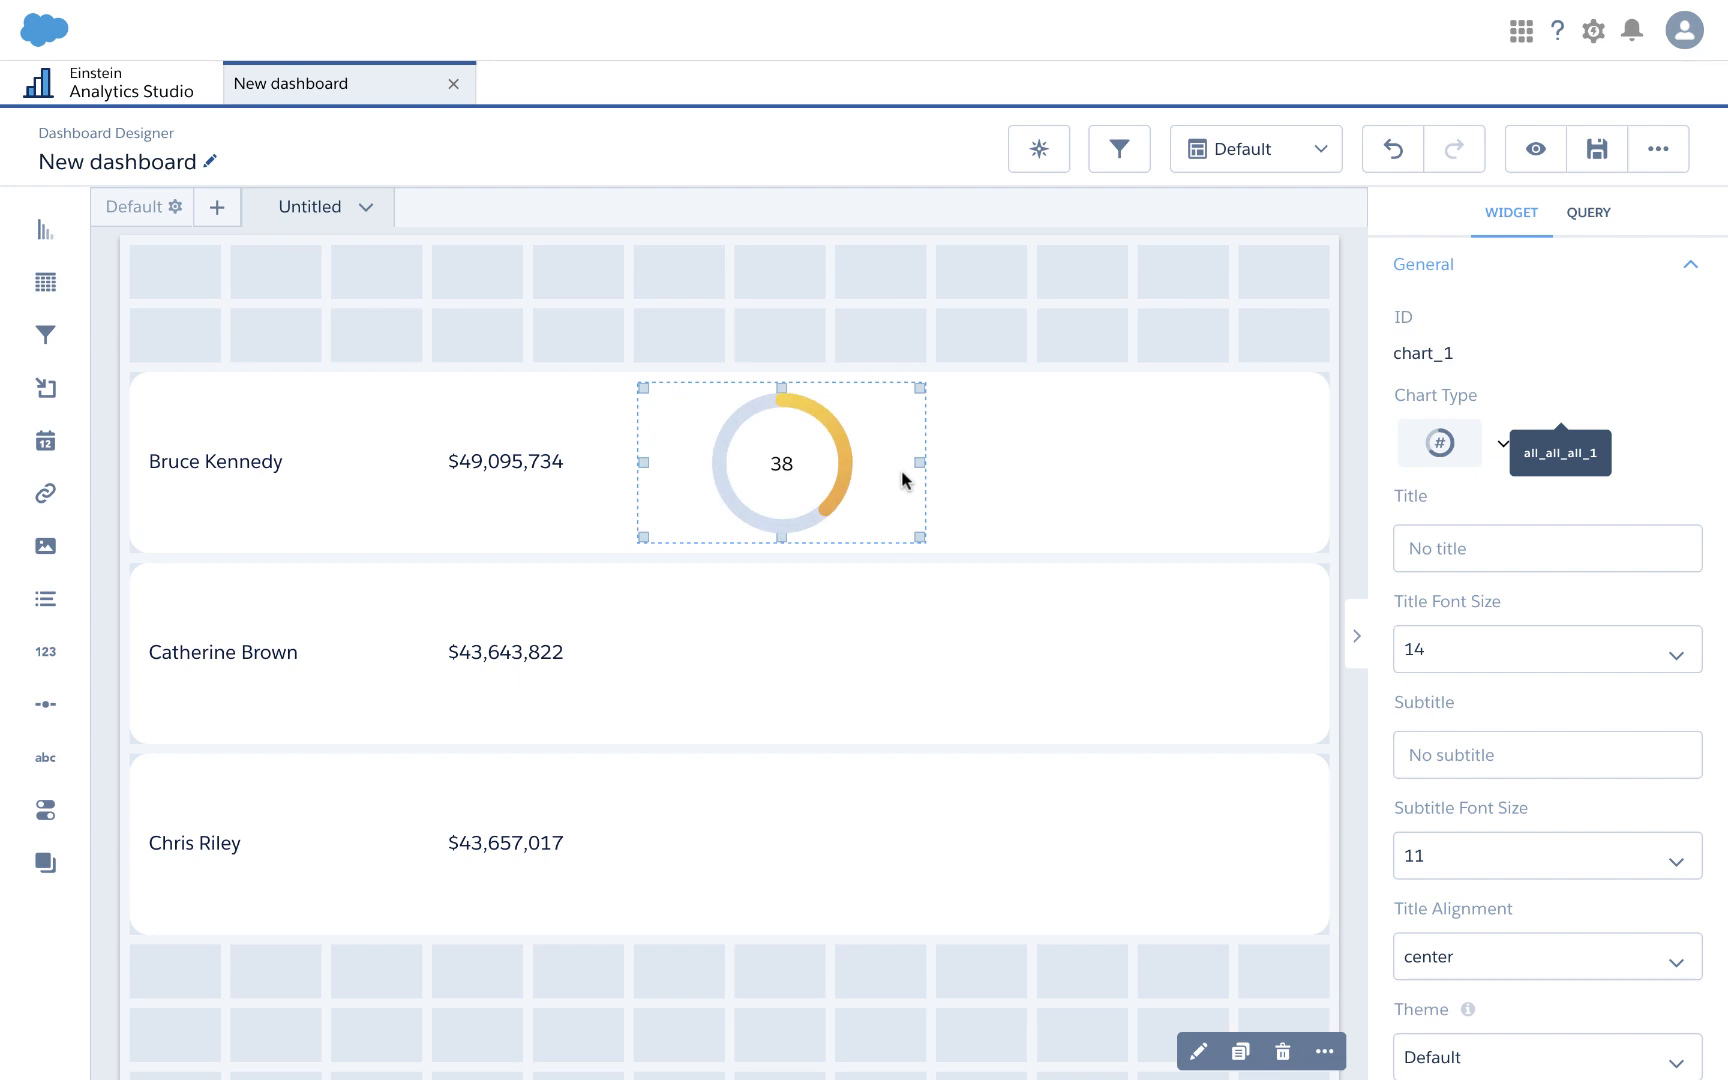
pyautogui.scroll(-2, 856, 787)
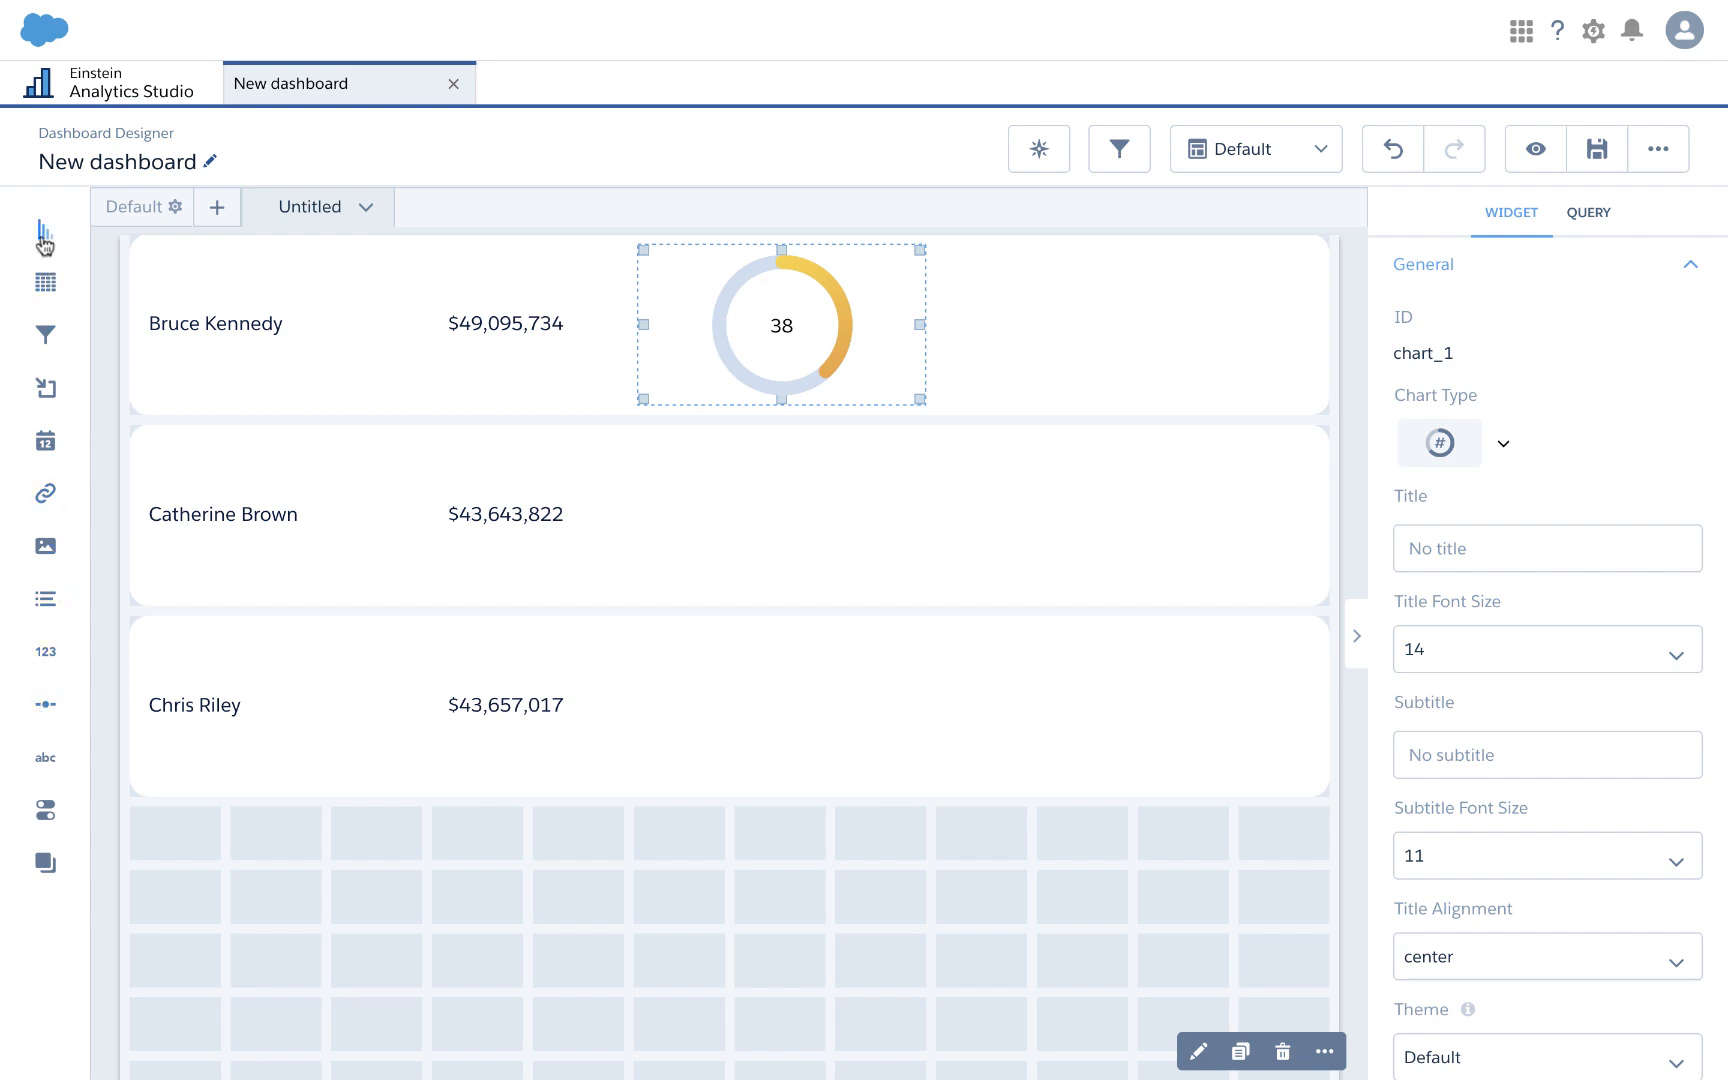
pyautogui.moveTo(44, 241); pyautogui.dragTo(706, 510)
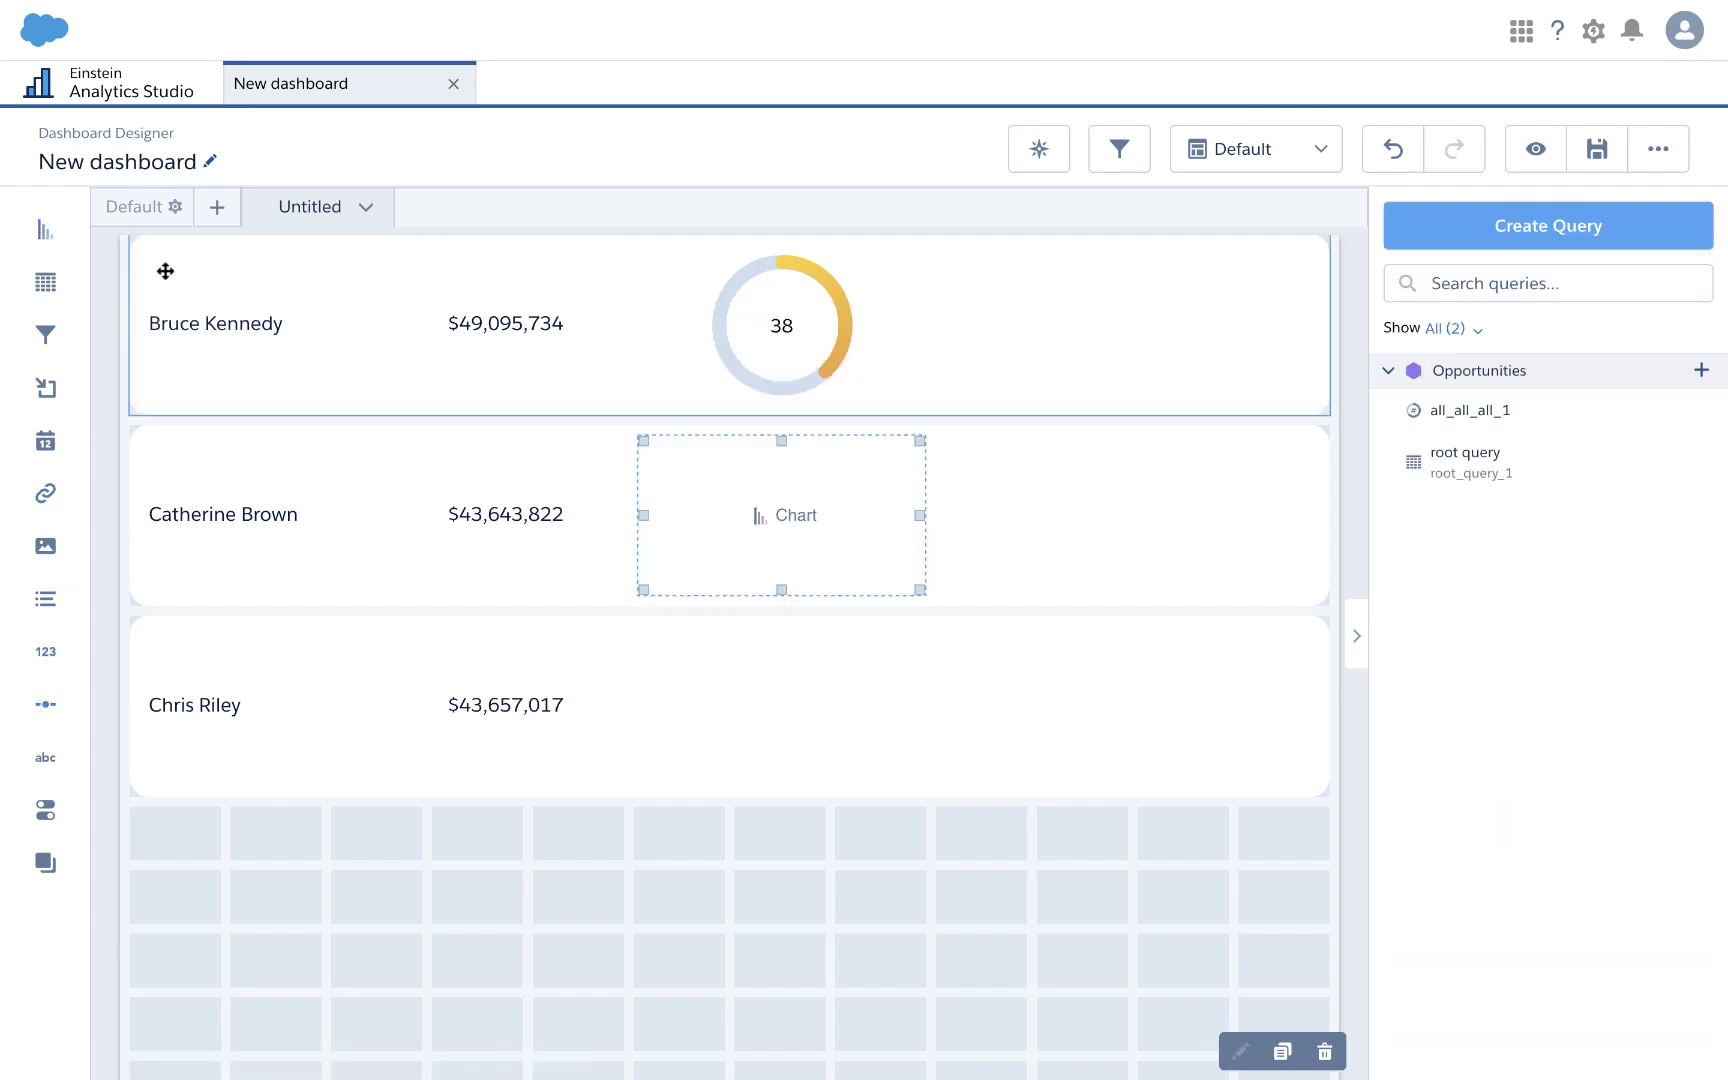
pyautogui.moveTo(443, 436); pyautogui.dragTo(720, 719)
pyautogui.moveTo(1551, 408); pyautogui.dragTo(837, 553)
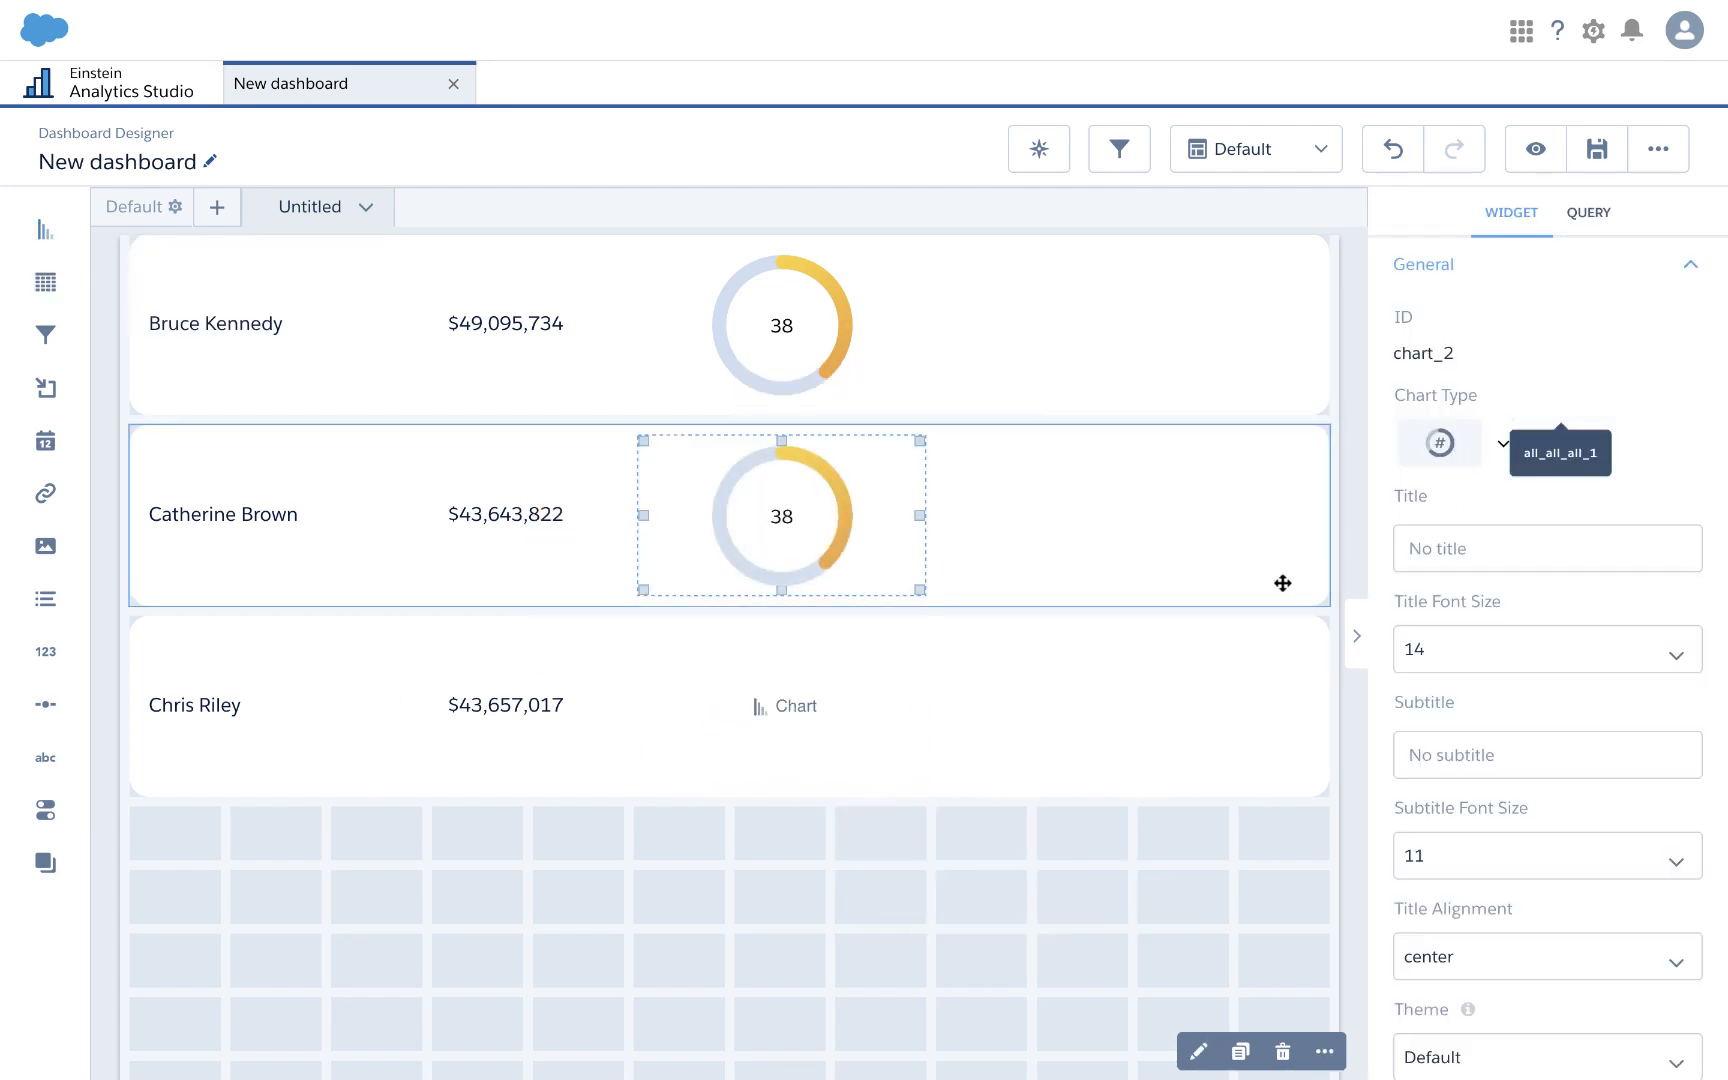
pyautogui.click(1133, 888)
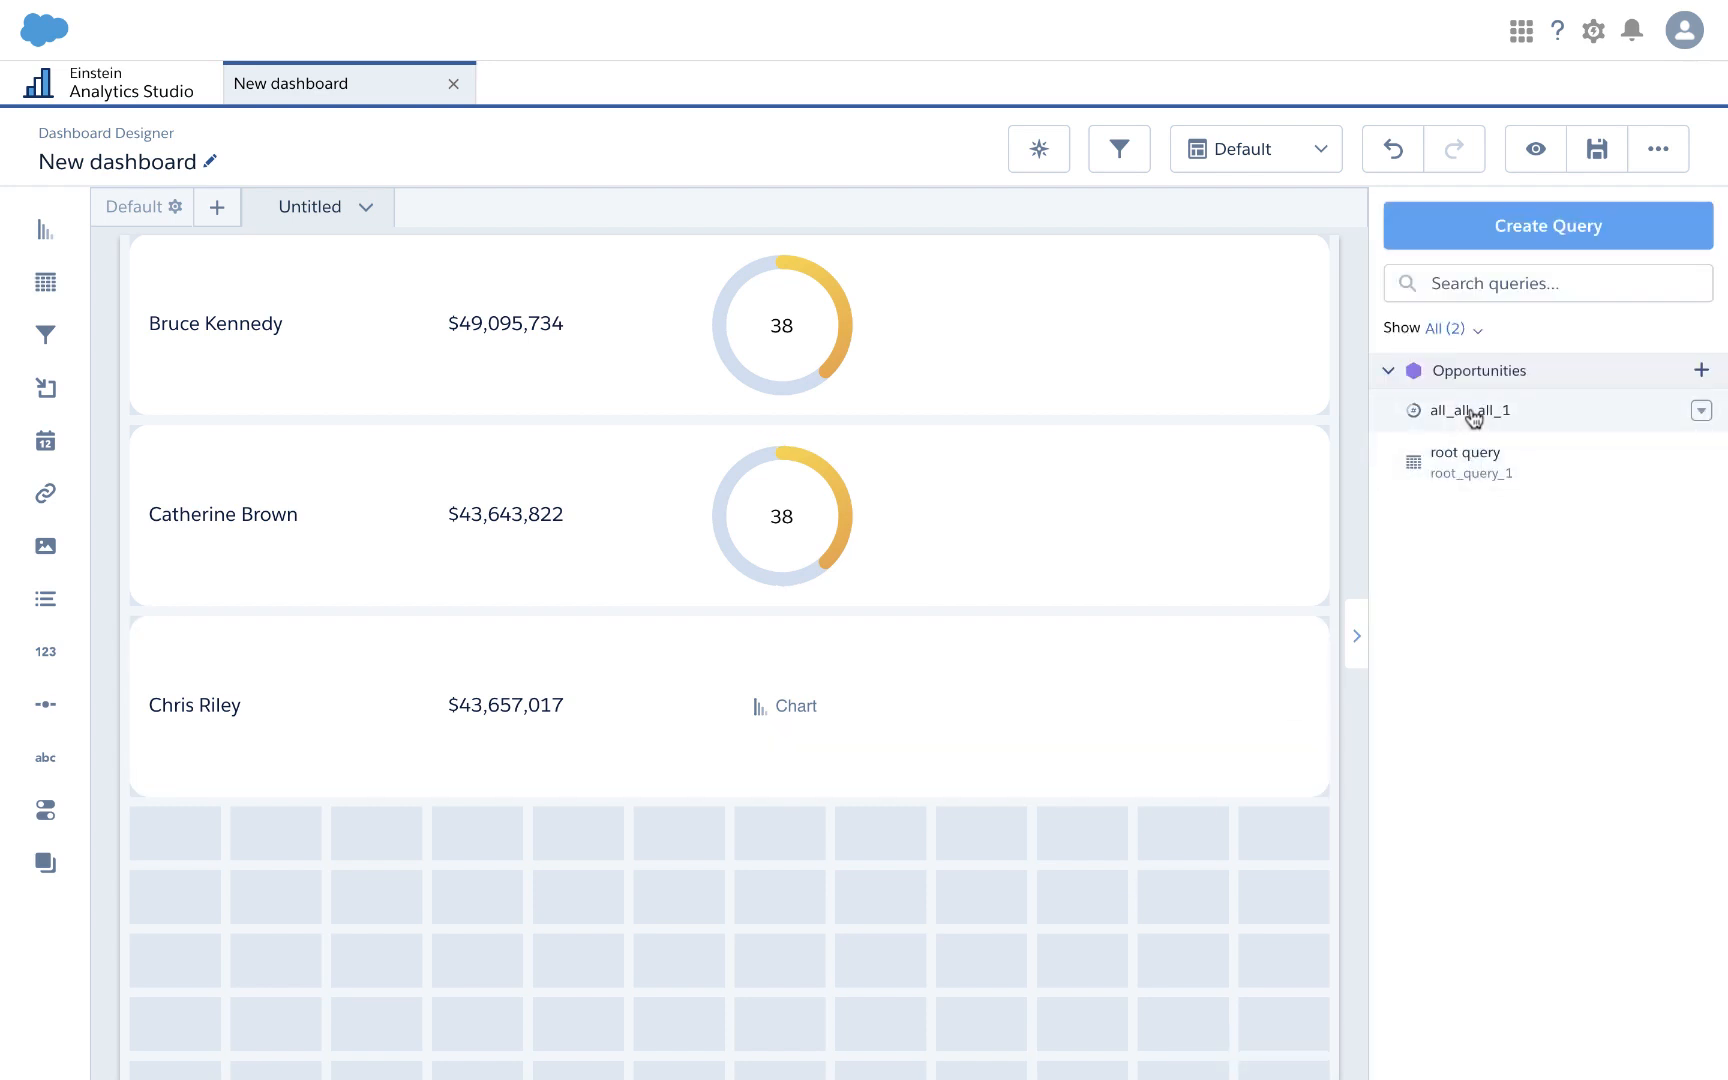
pyautogui.moveTo(1470, 413); pyautogui.dragTo(883, 729)
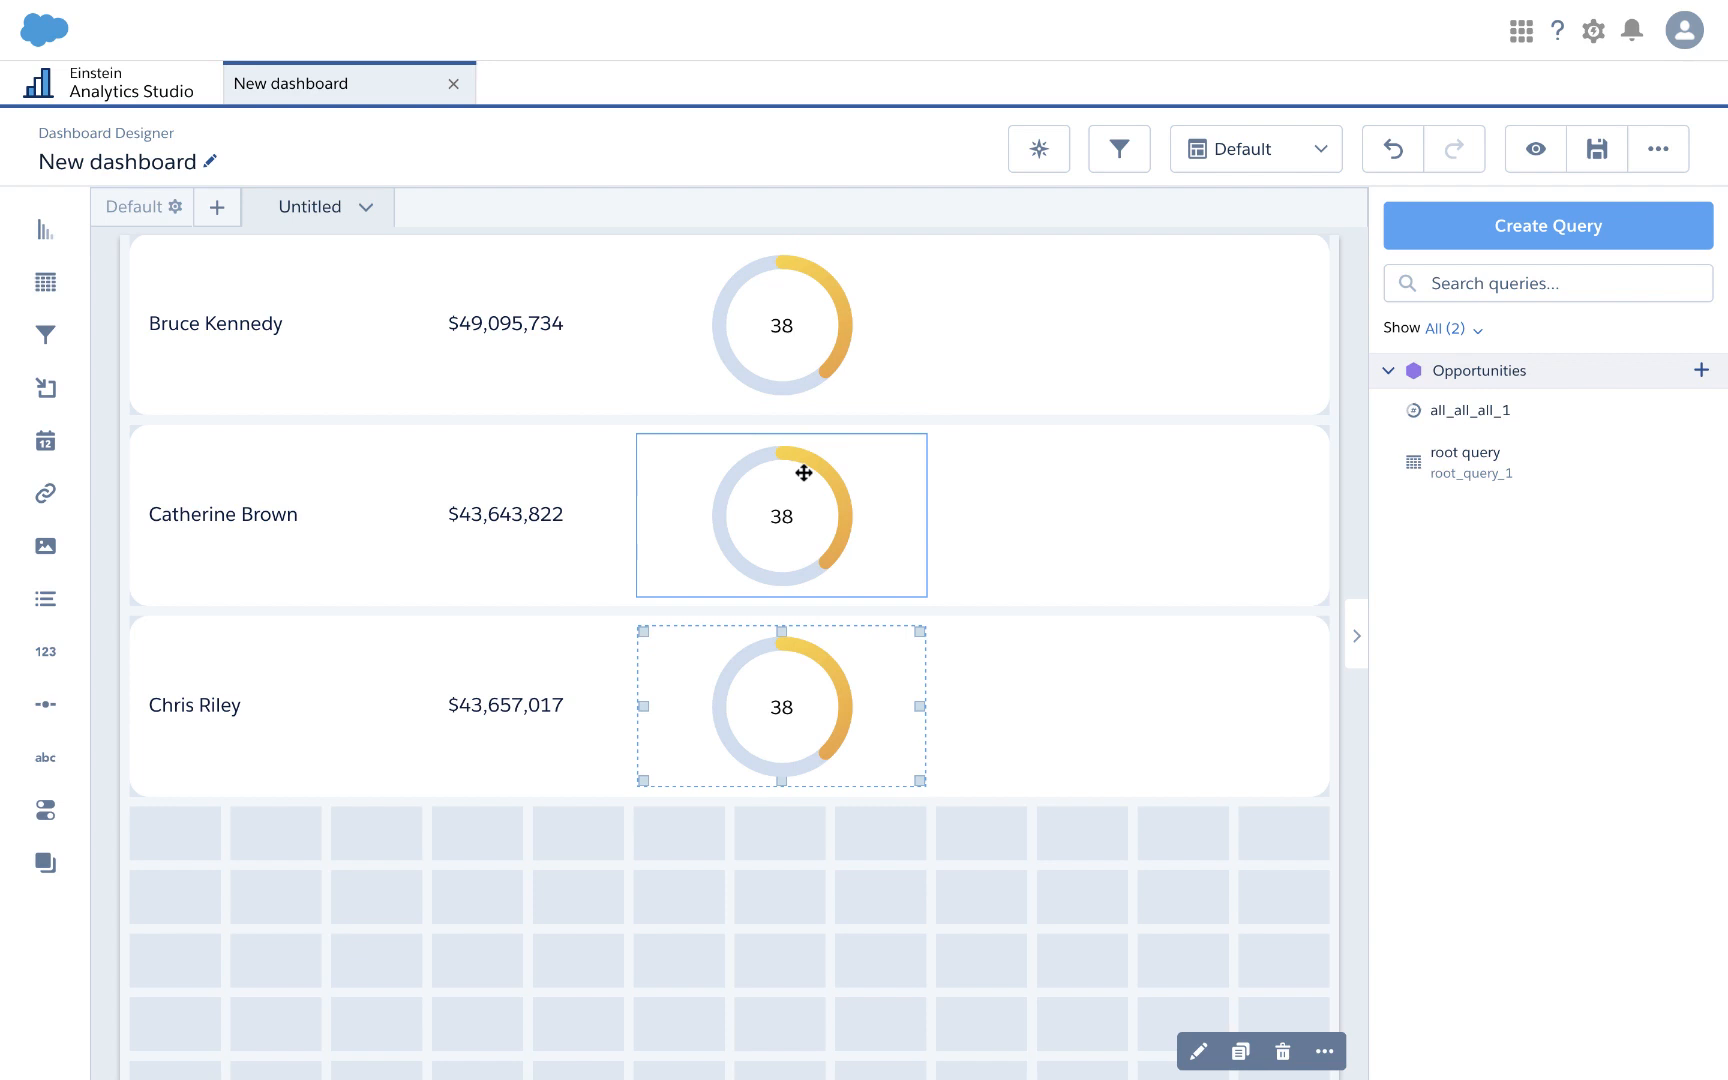
# Step: Make the second row's gauge use an unused Count of Rows measure as its value
pyautogui.doubleClick(859, 483)
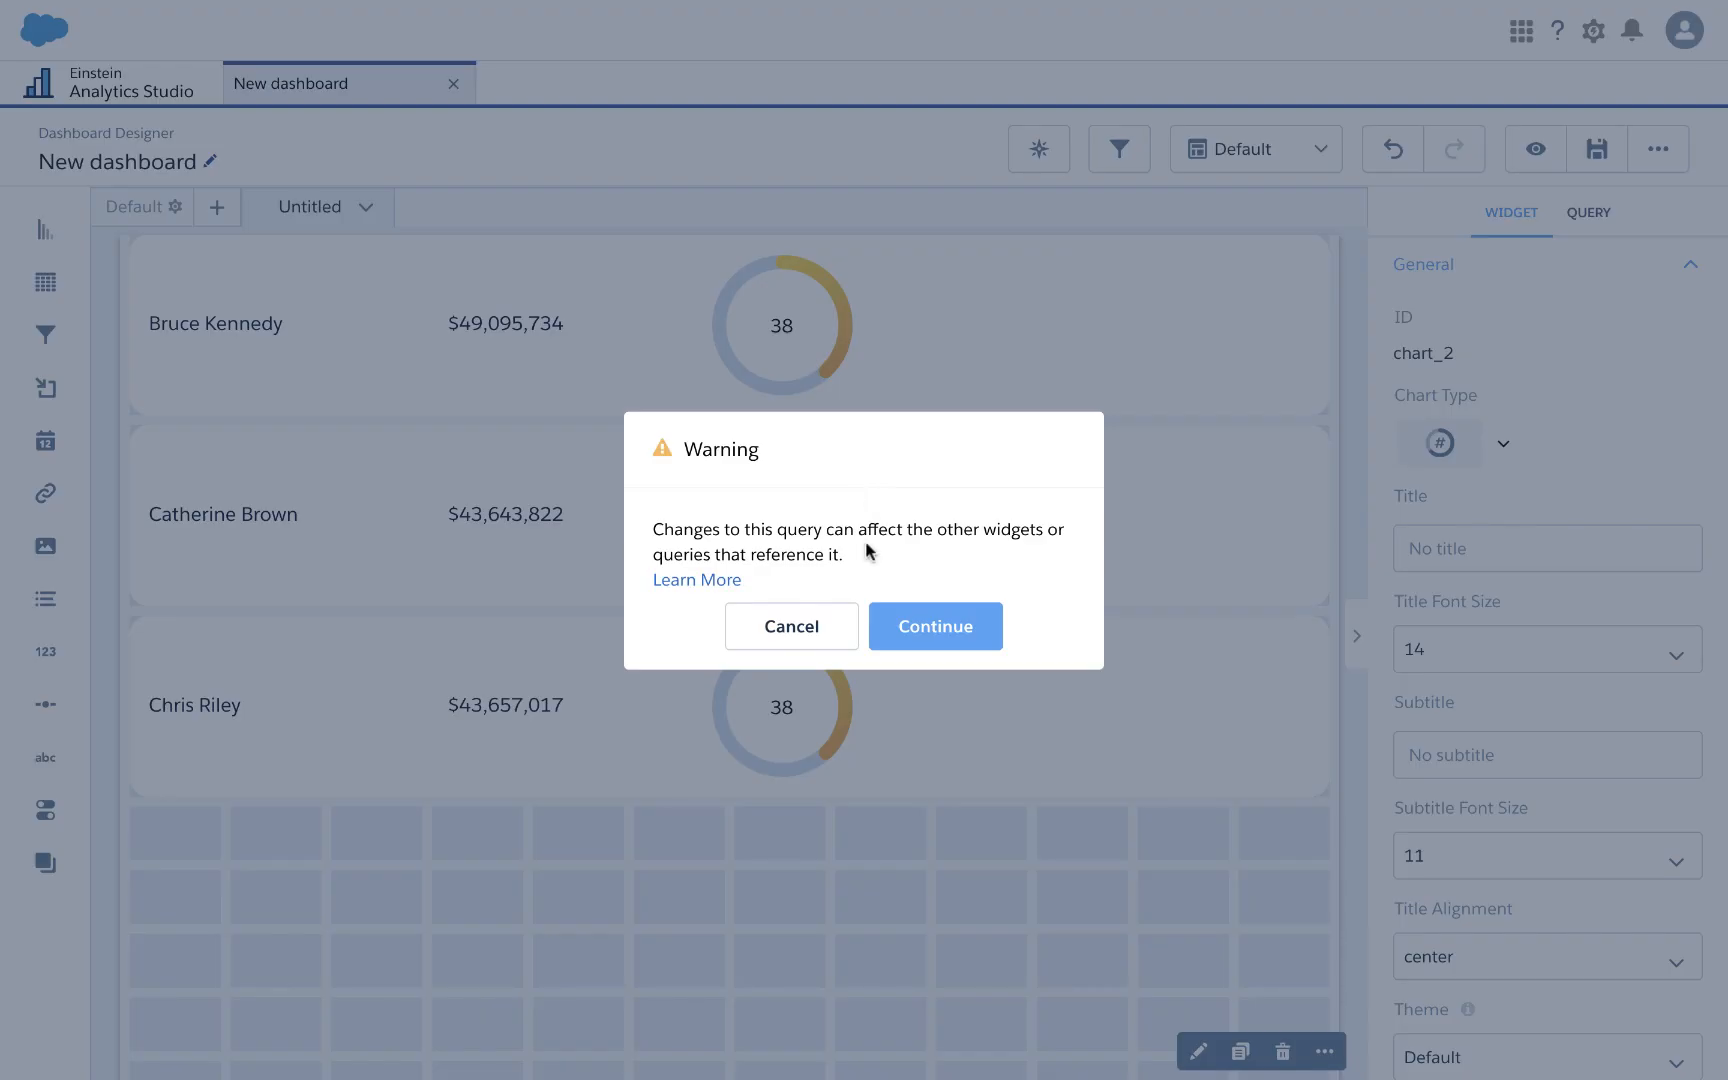
pyautogui.click(912, 626)
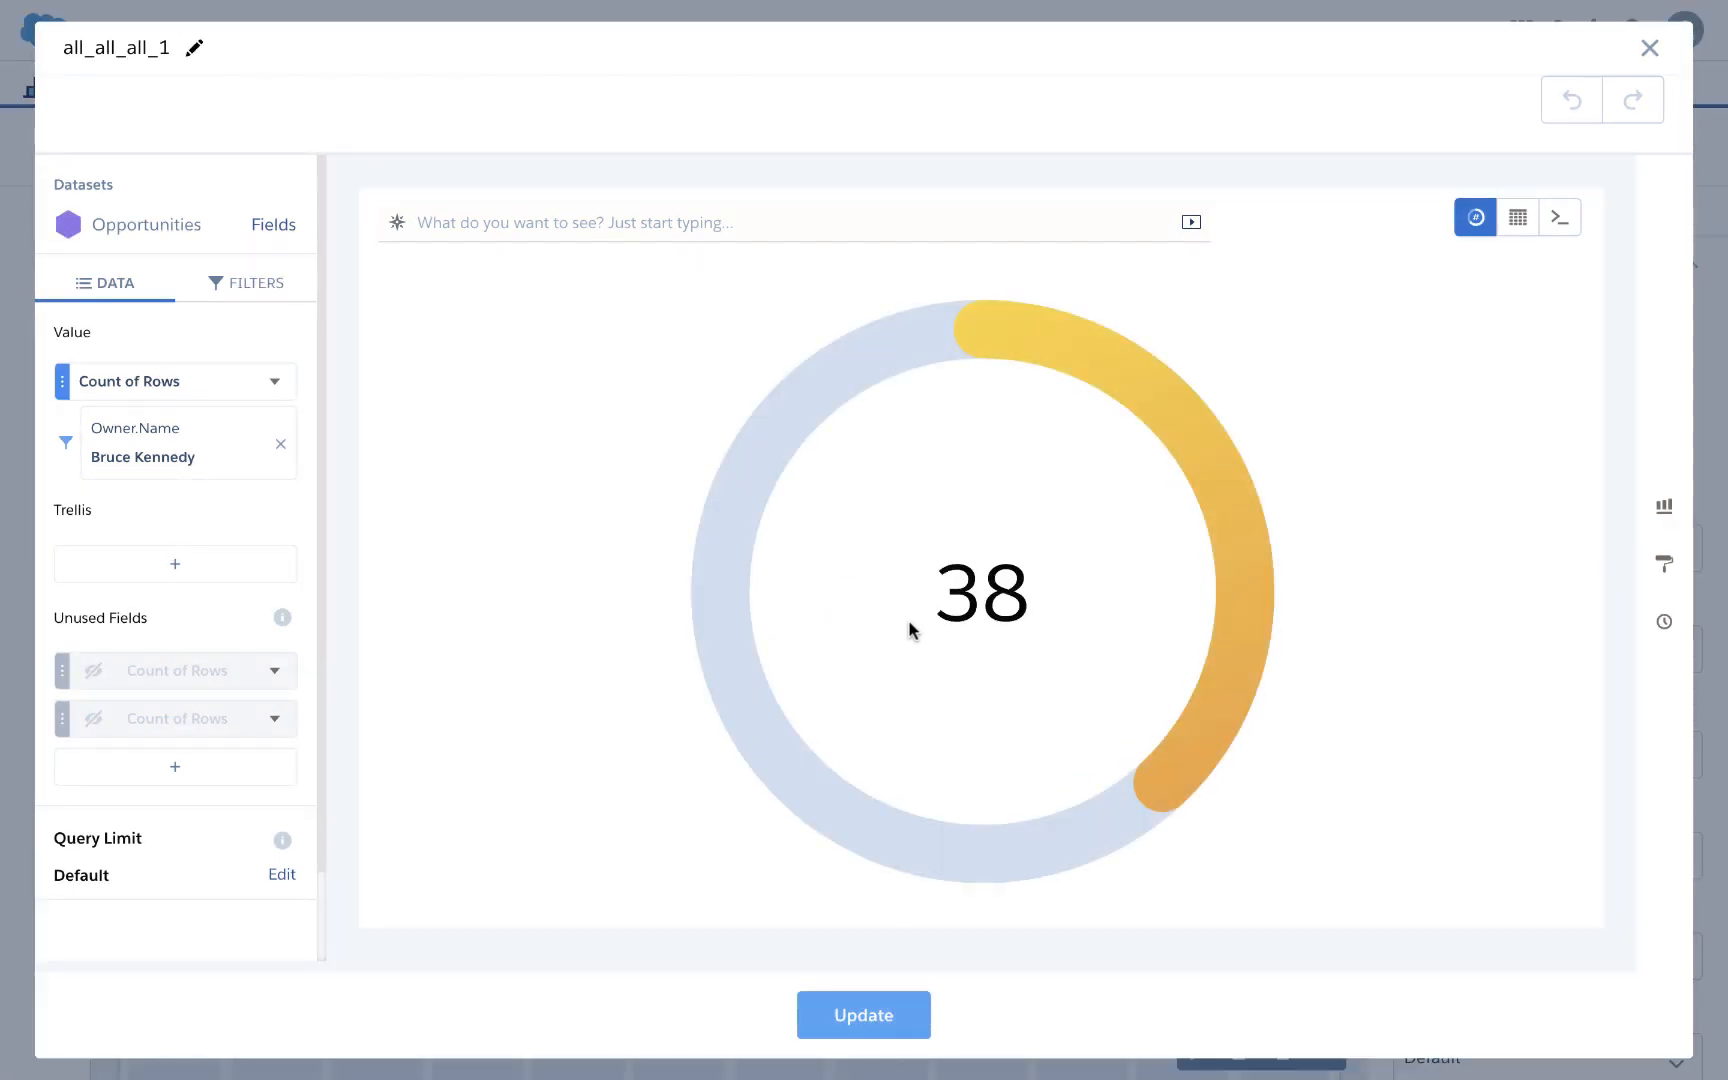
pyautogui.click(267, 672)
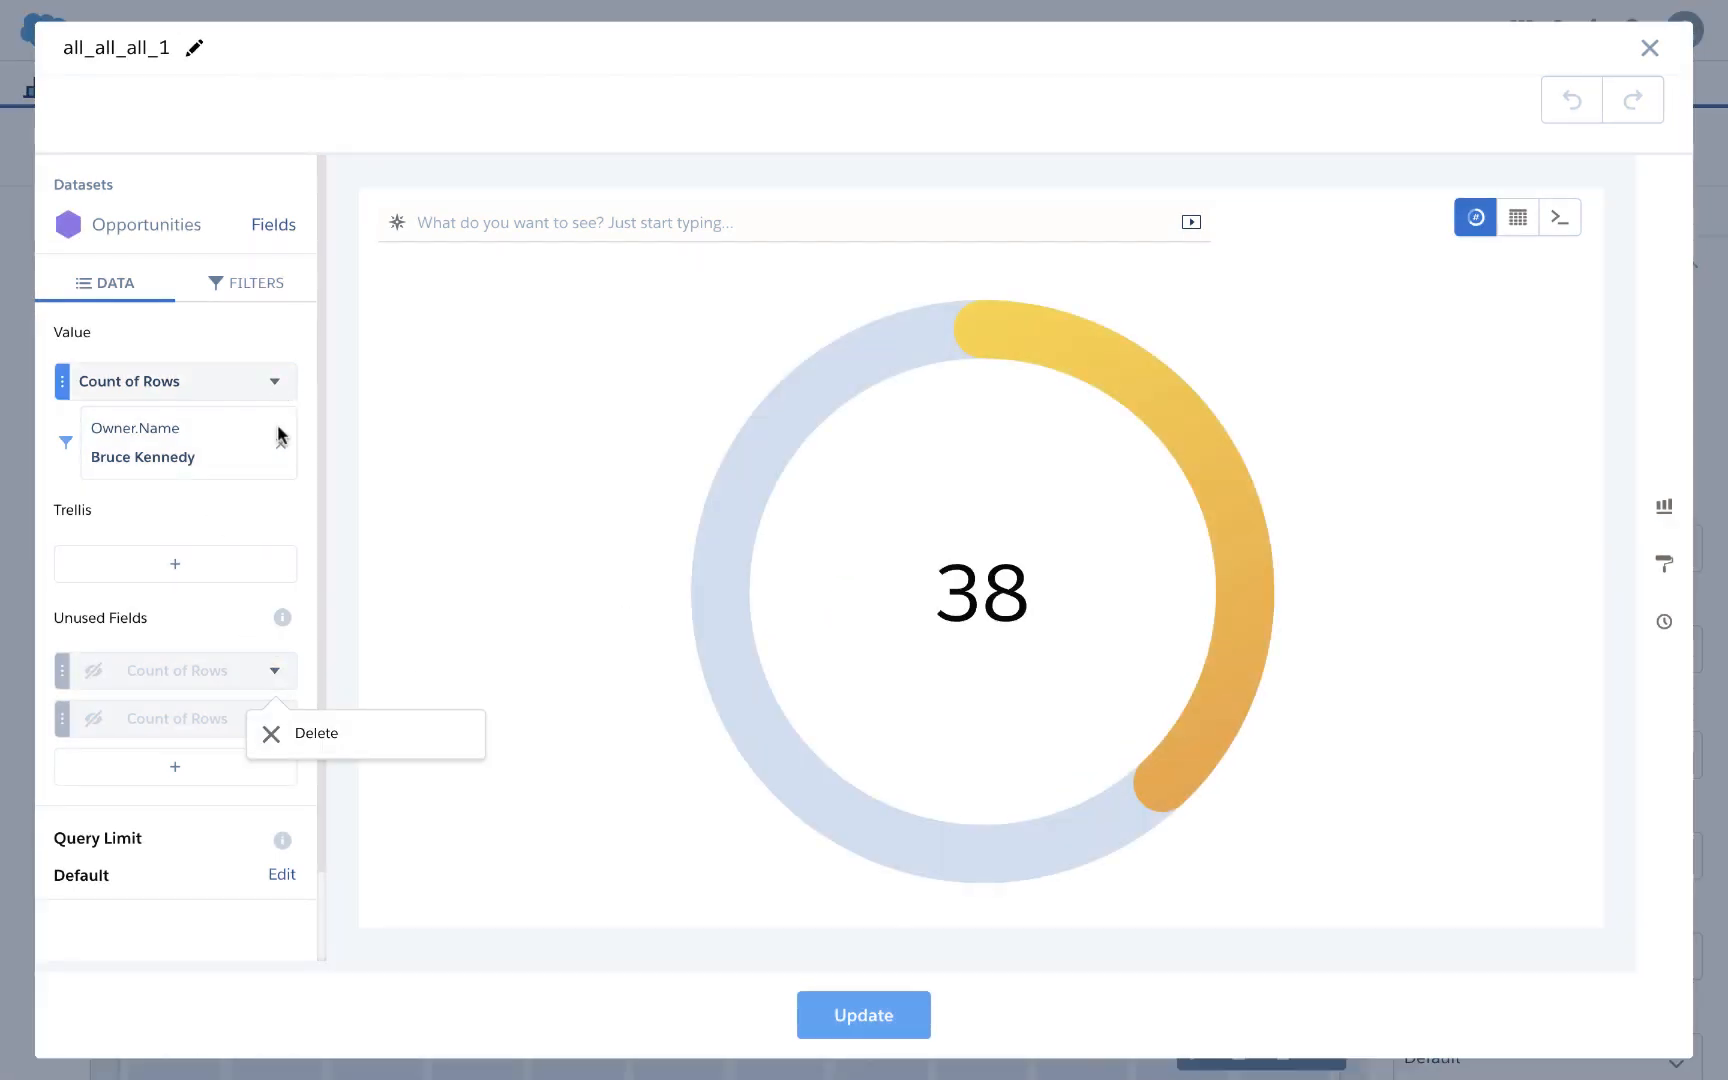
pyautogui.moveTo(189, 667); pyautogui.dragTo(194, 393)
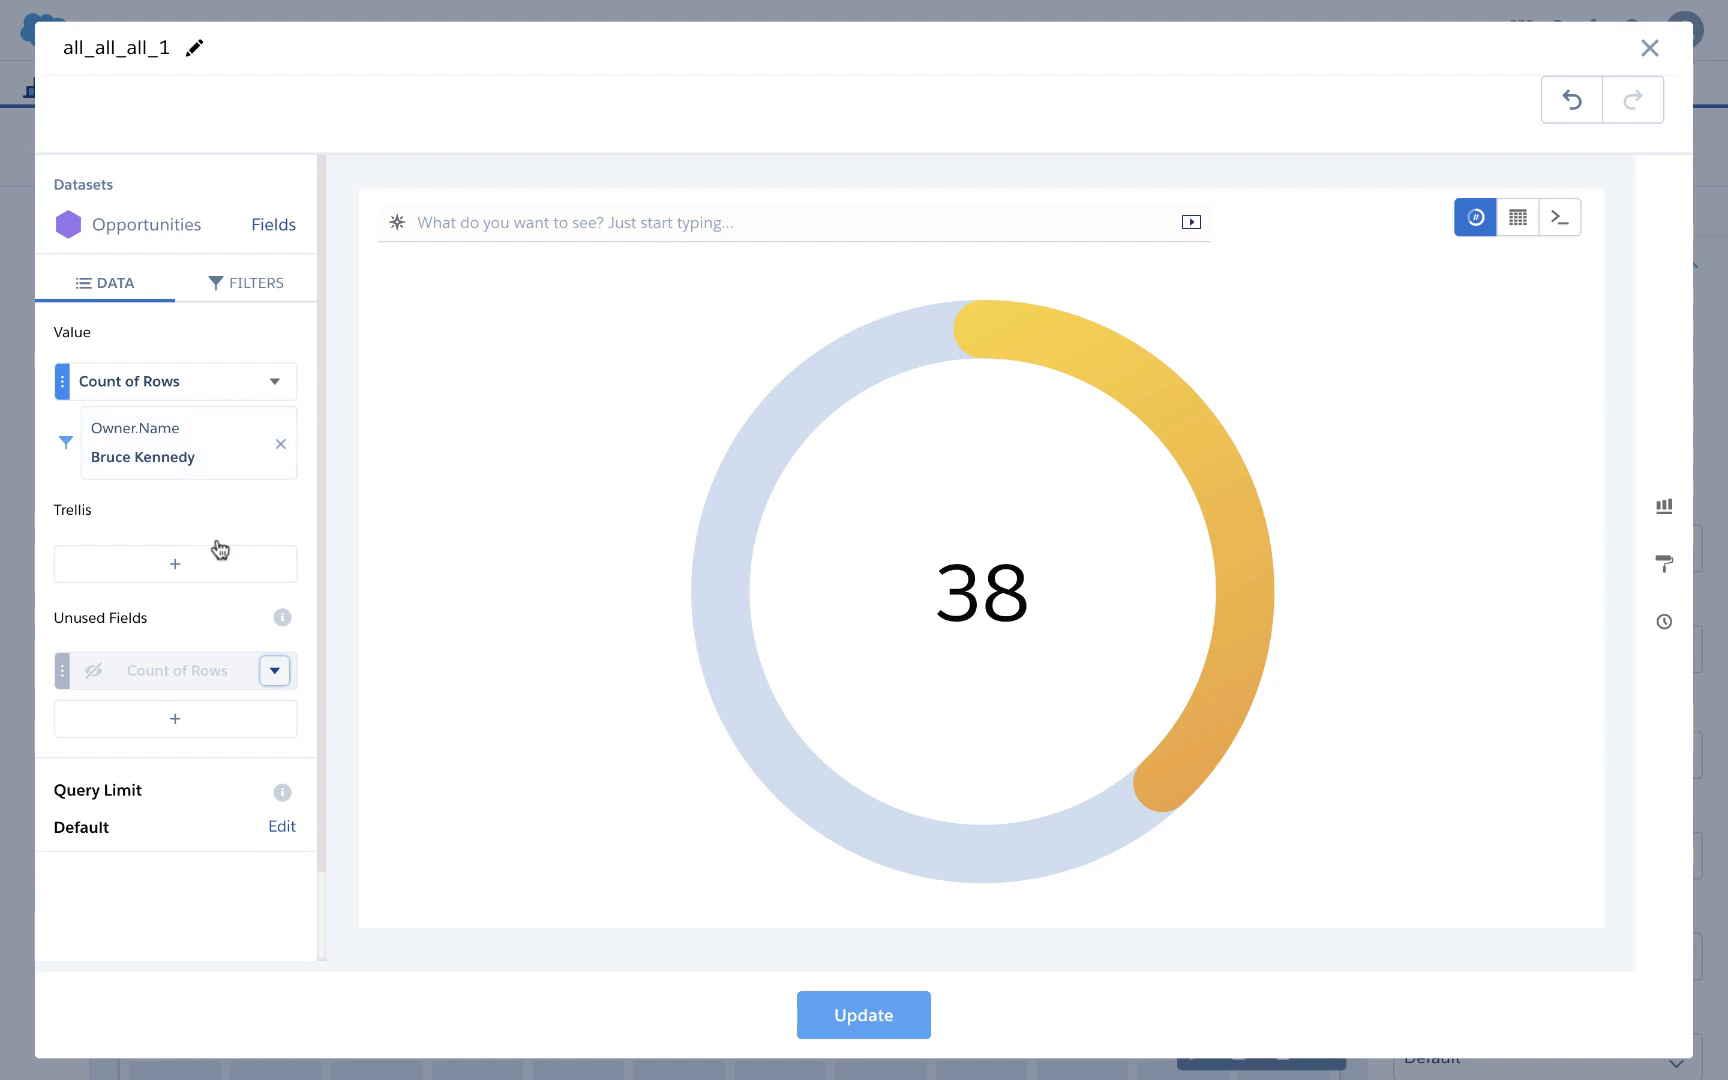
pyautogui.click(848, 1014)
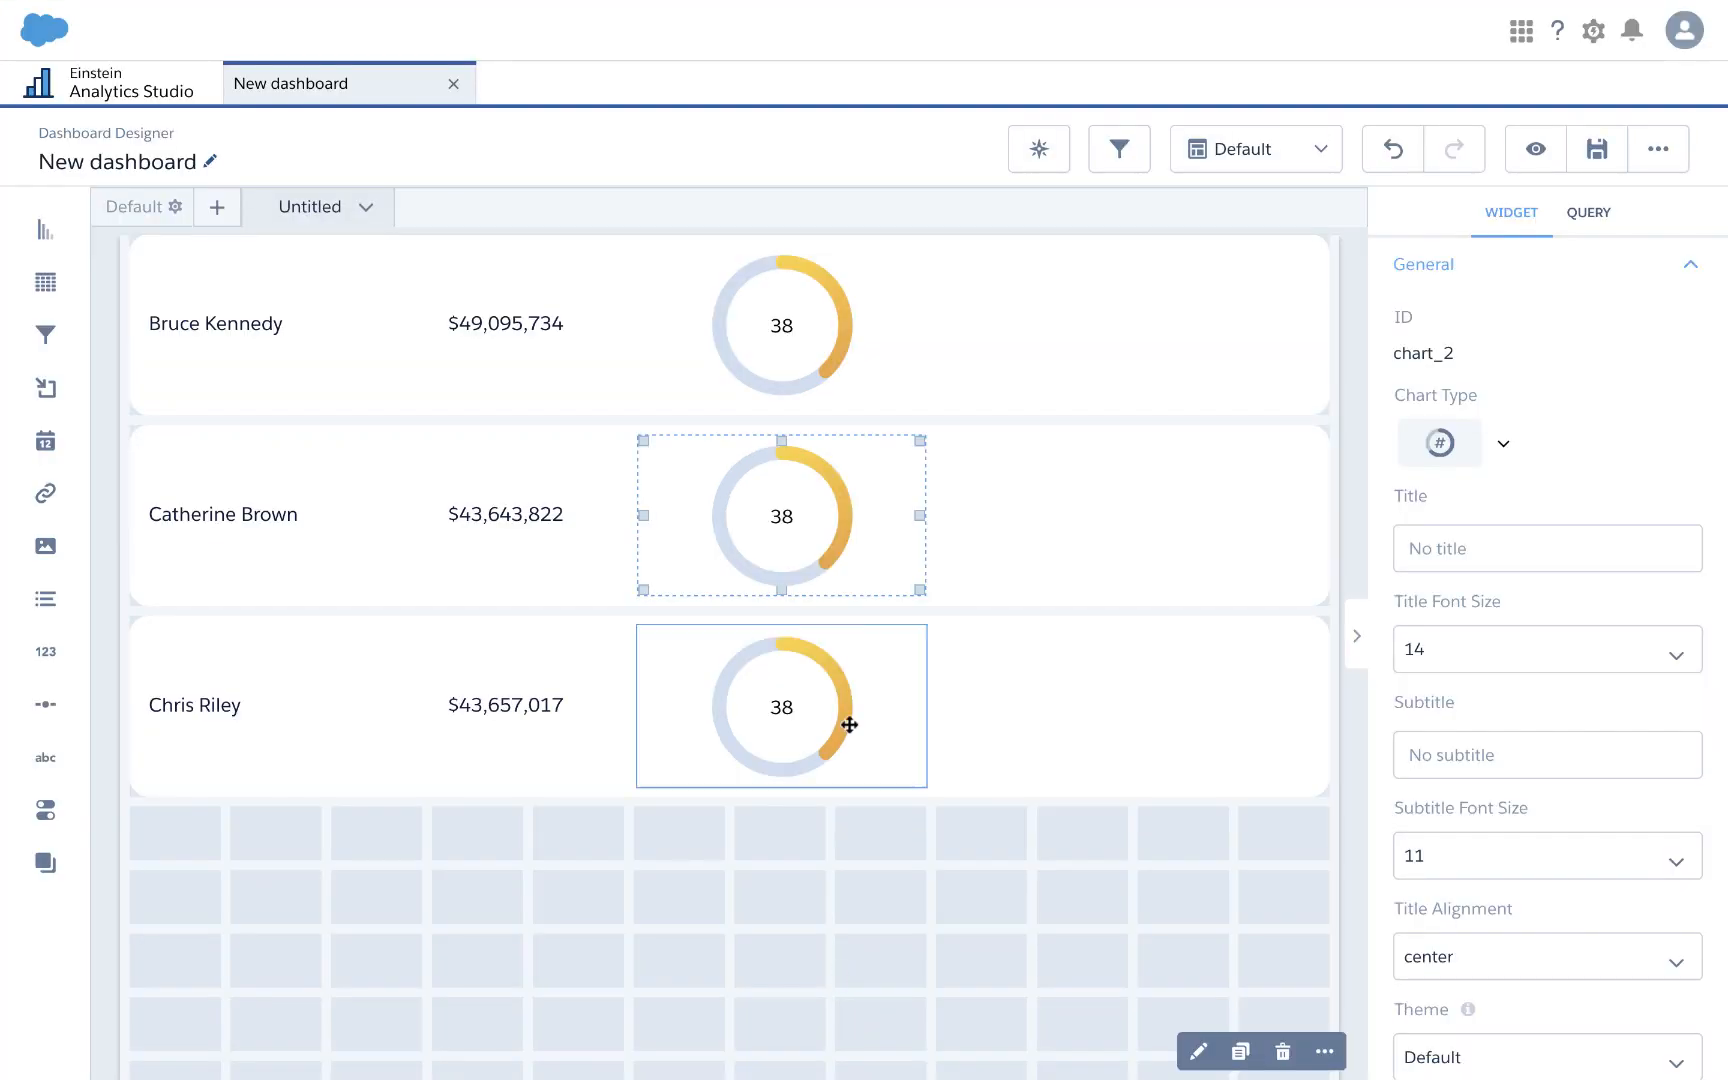
# Step: Make the third row's gauge use the remaining Count of Rows measure as its value
pyautogui.click(813, 636)
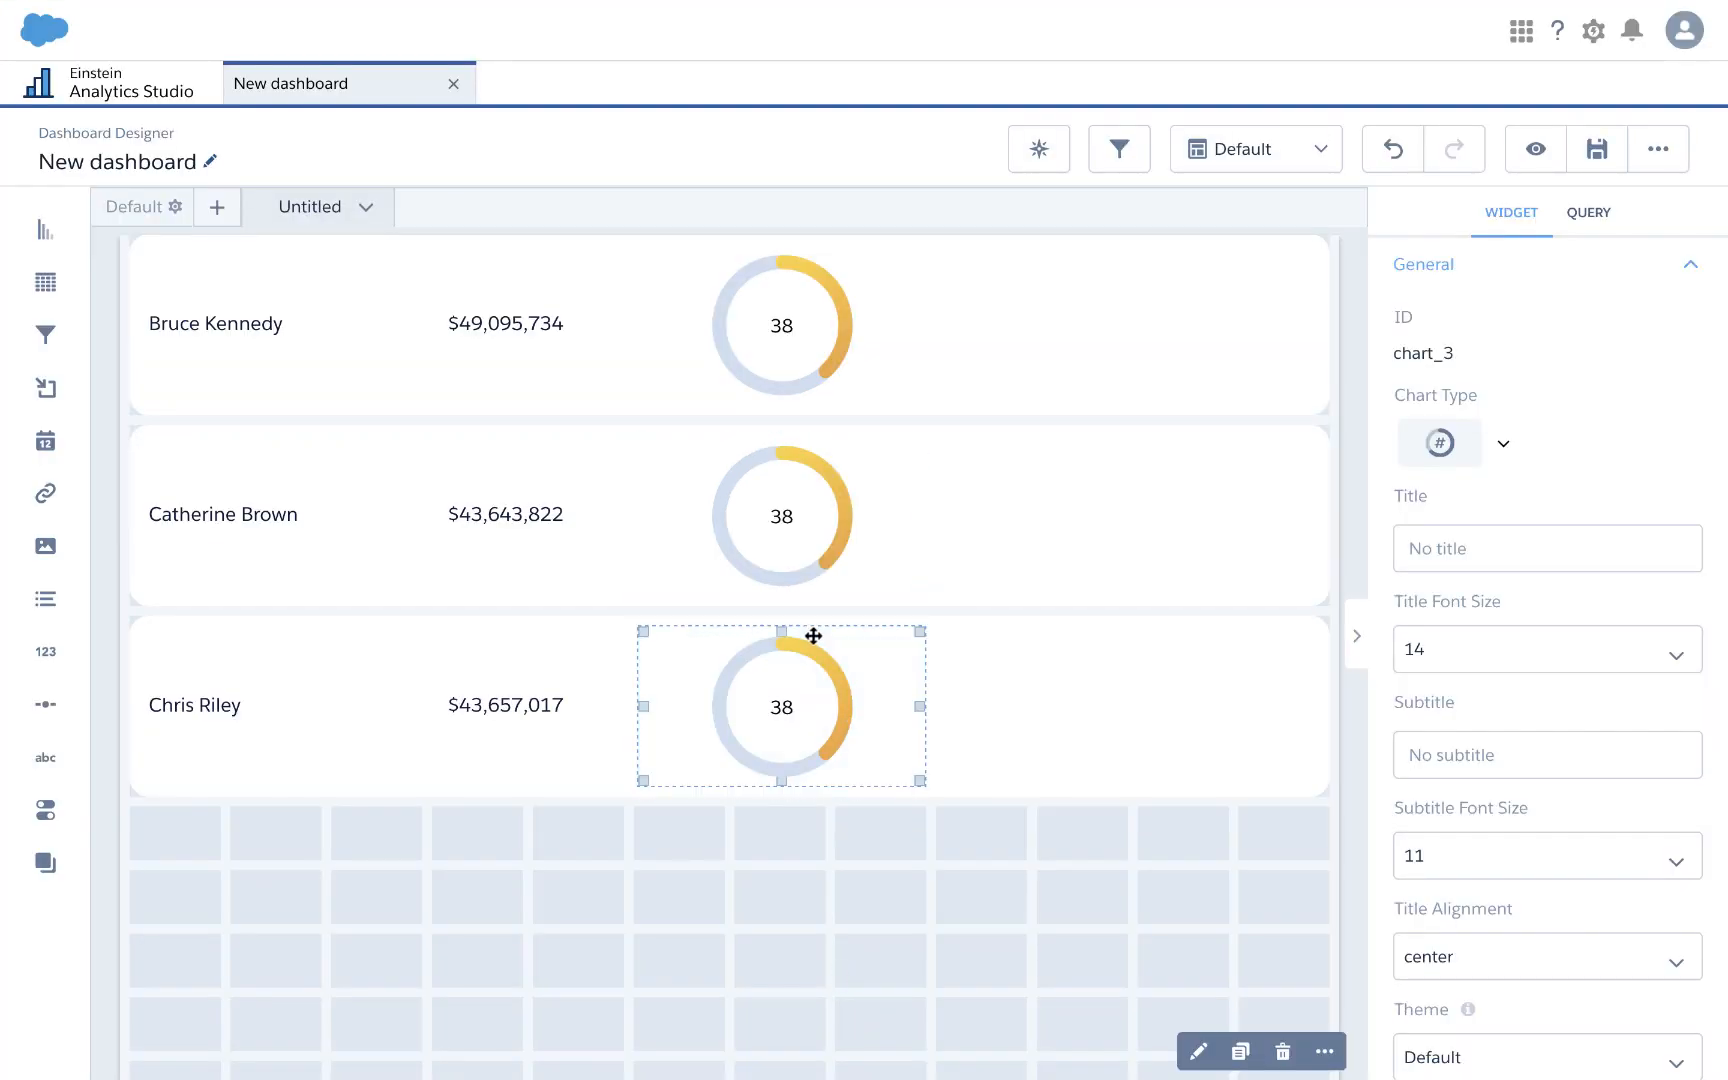
pyautogui.doubleClick(855, 665)
pyautogui.click(925, 626)
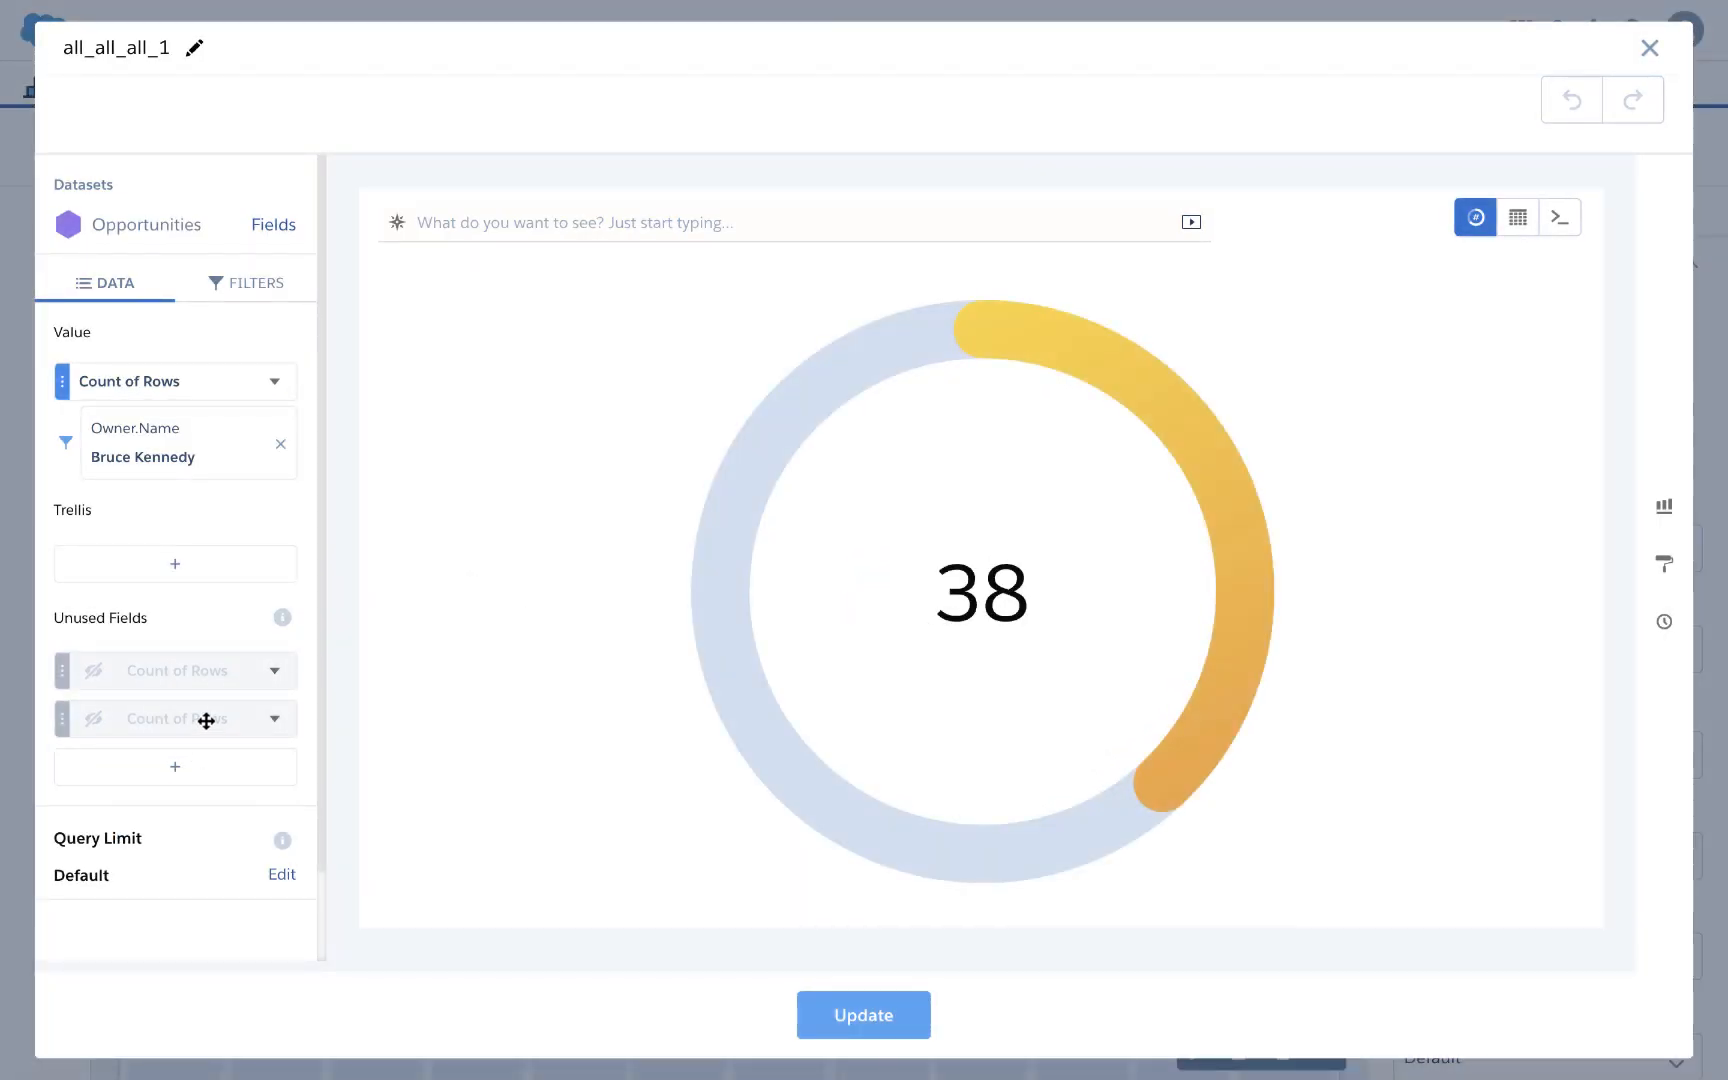
pyautogui.moveTo(206, 721); pyautogui.dragTo(206, 419)
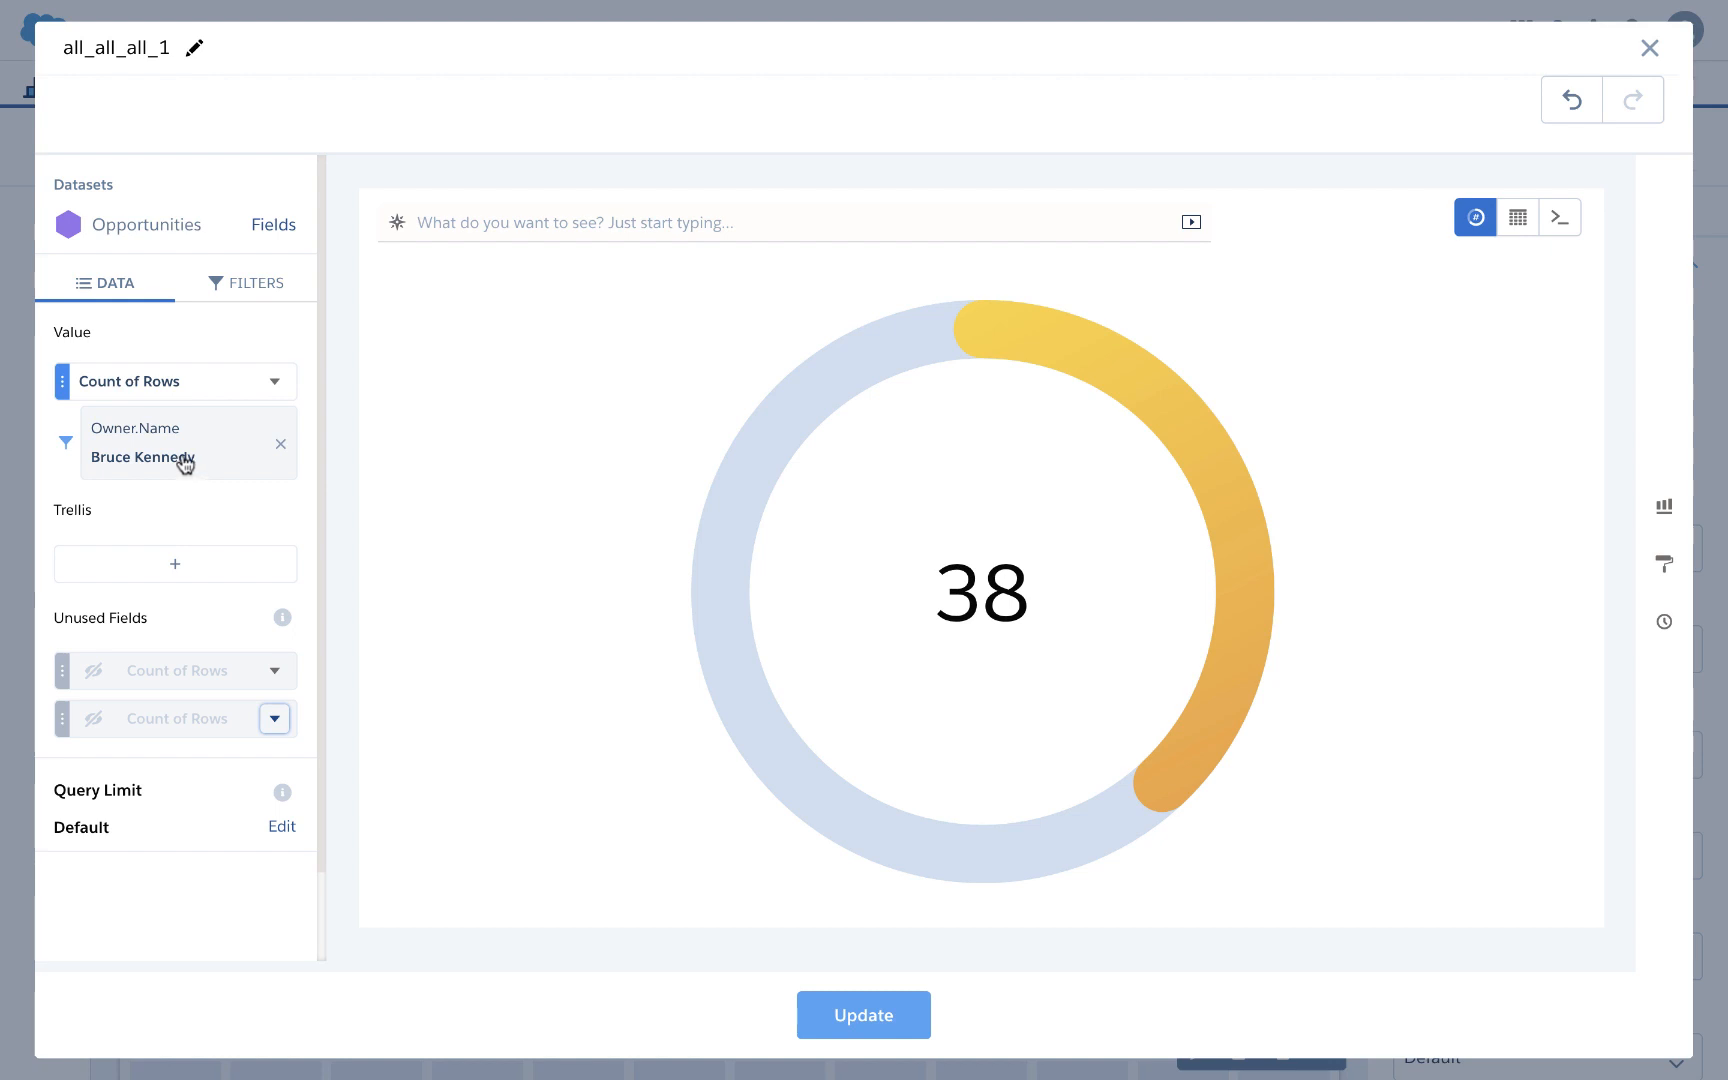
pyautogui.click(845, 1014)
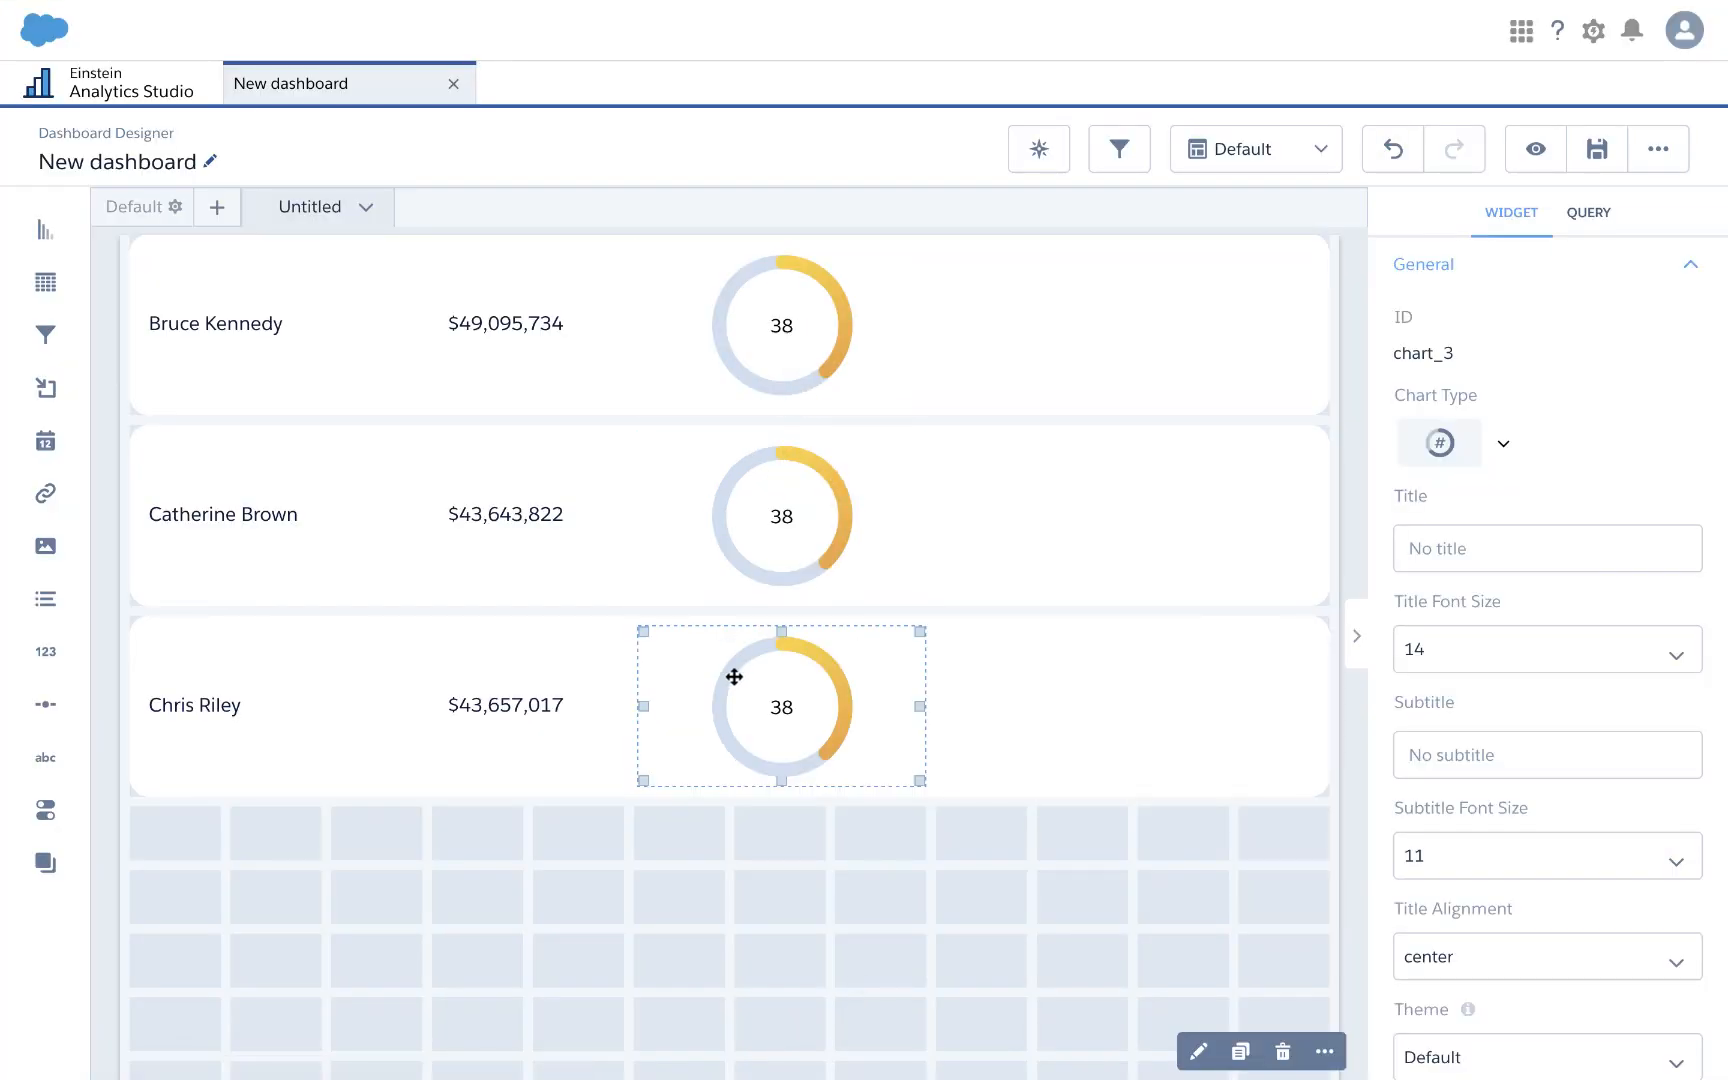
pyautogui.click(798, 896)
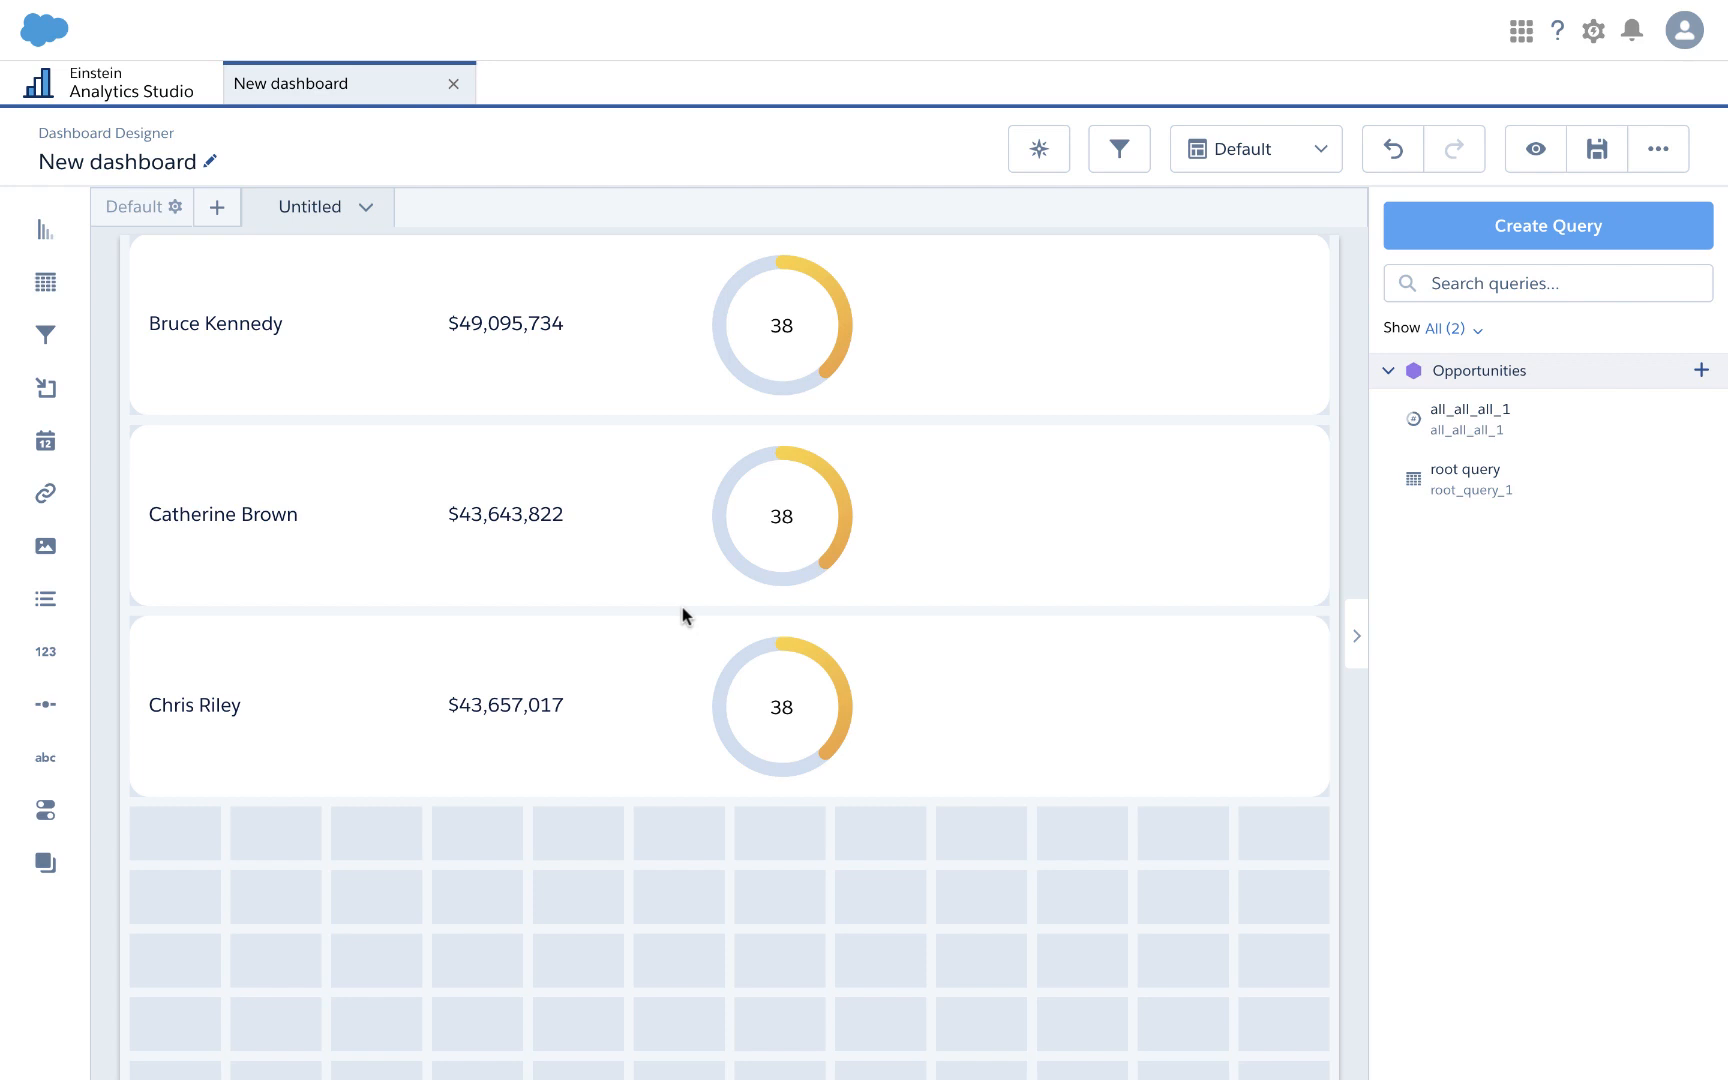
# Step: Open the save dialog, clear the old title and start entering 'Super Table YT'
pyautogui.click(1590, 142)
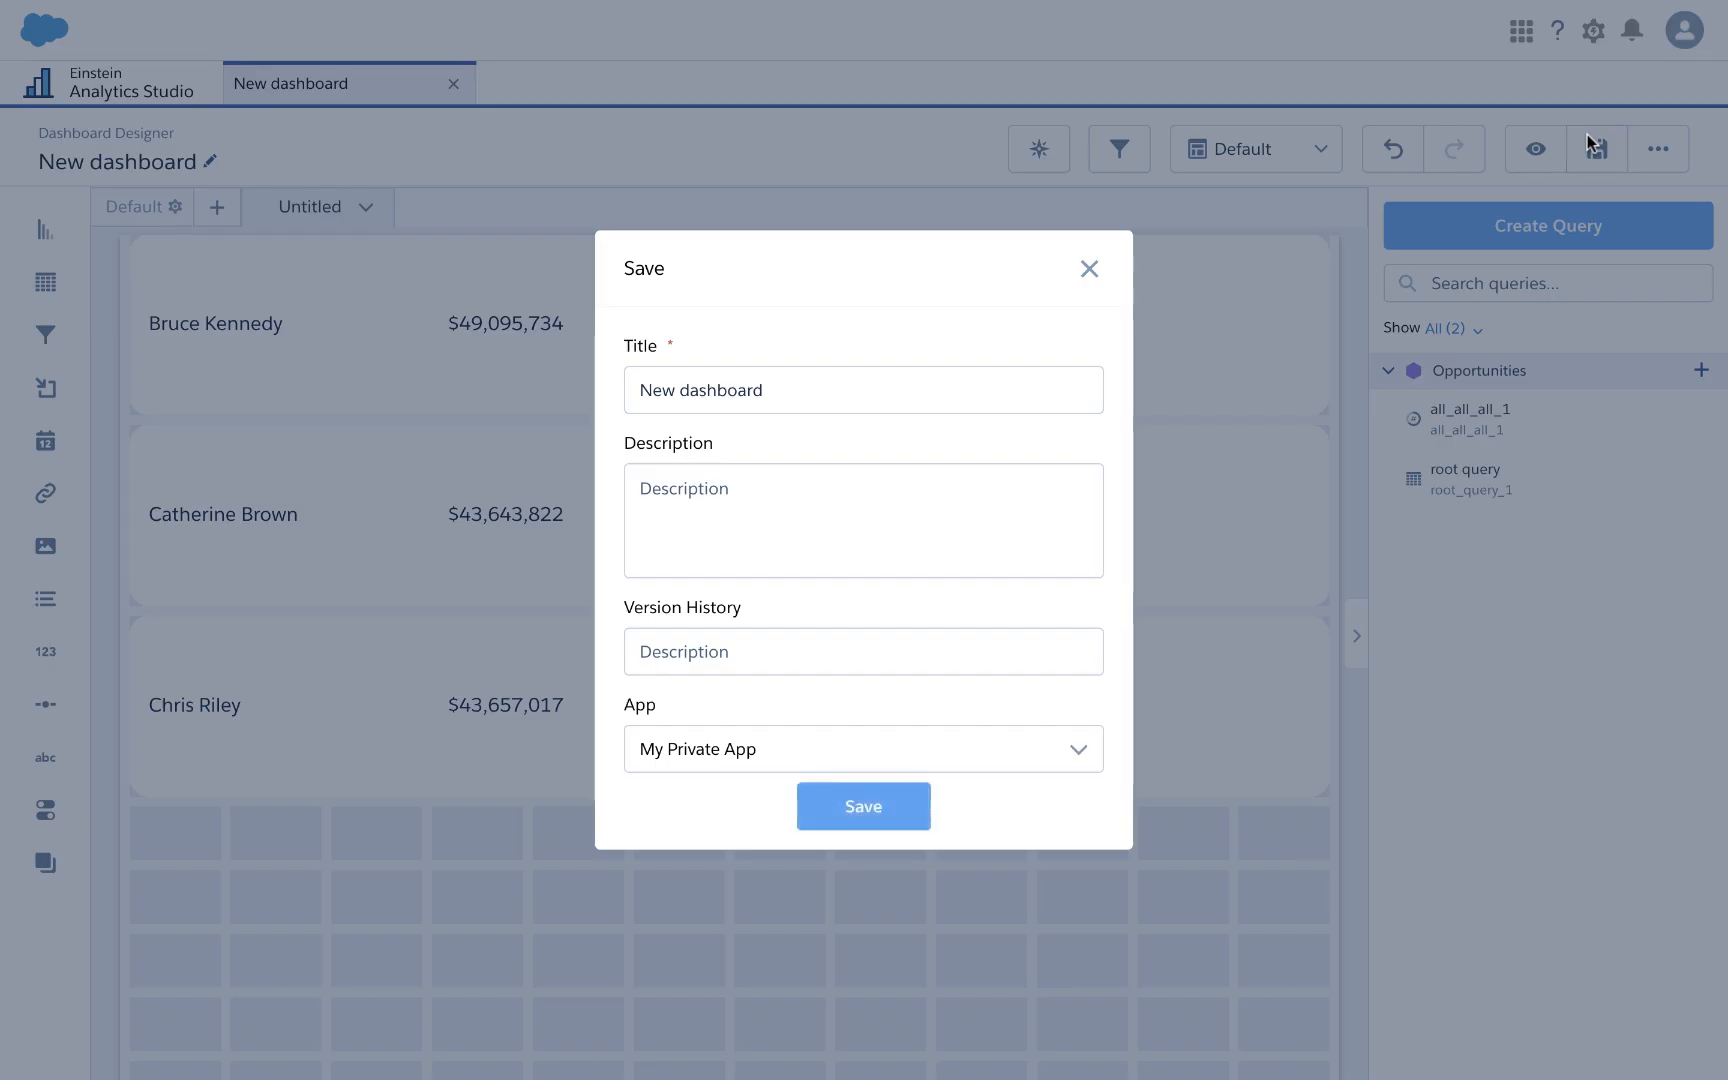
pyautogui.tripleClick(706, 392)
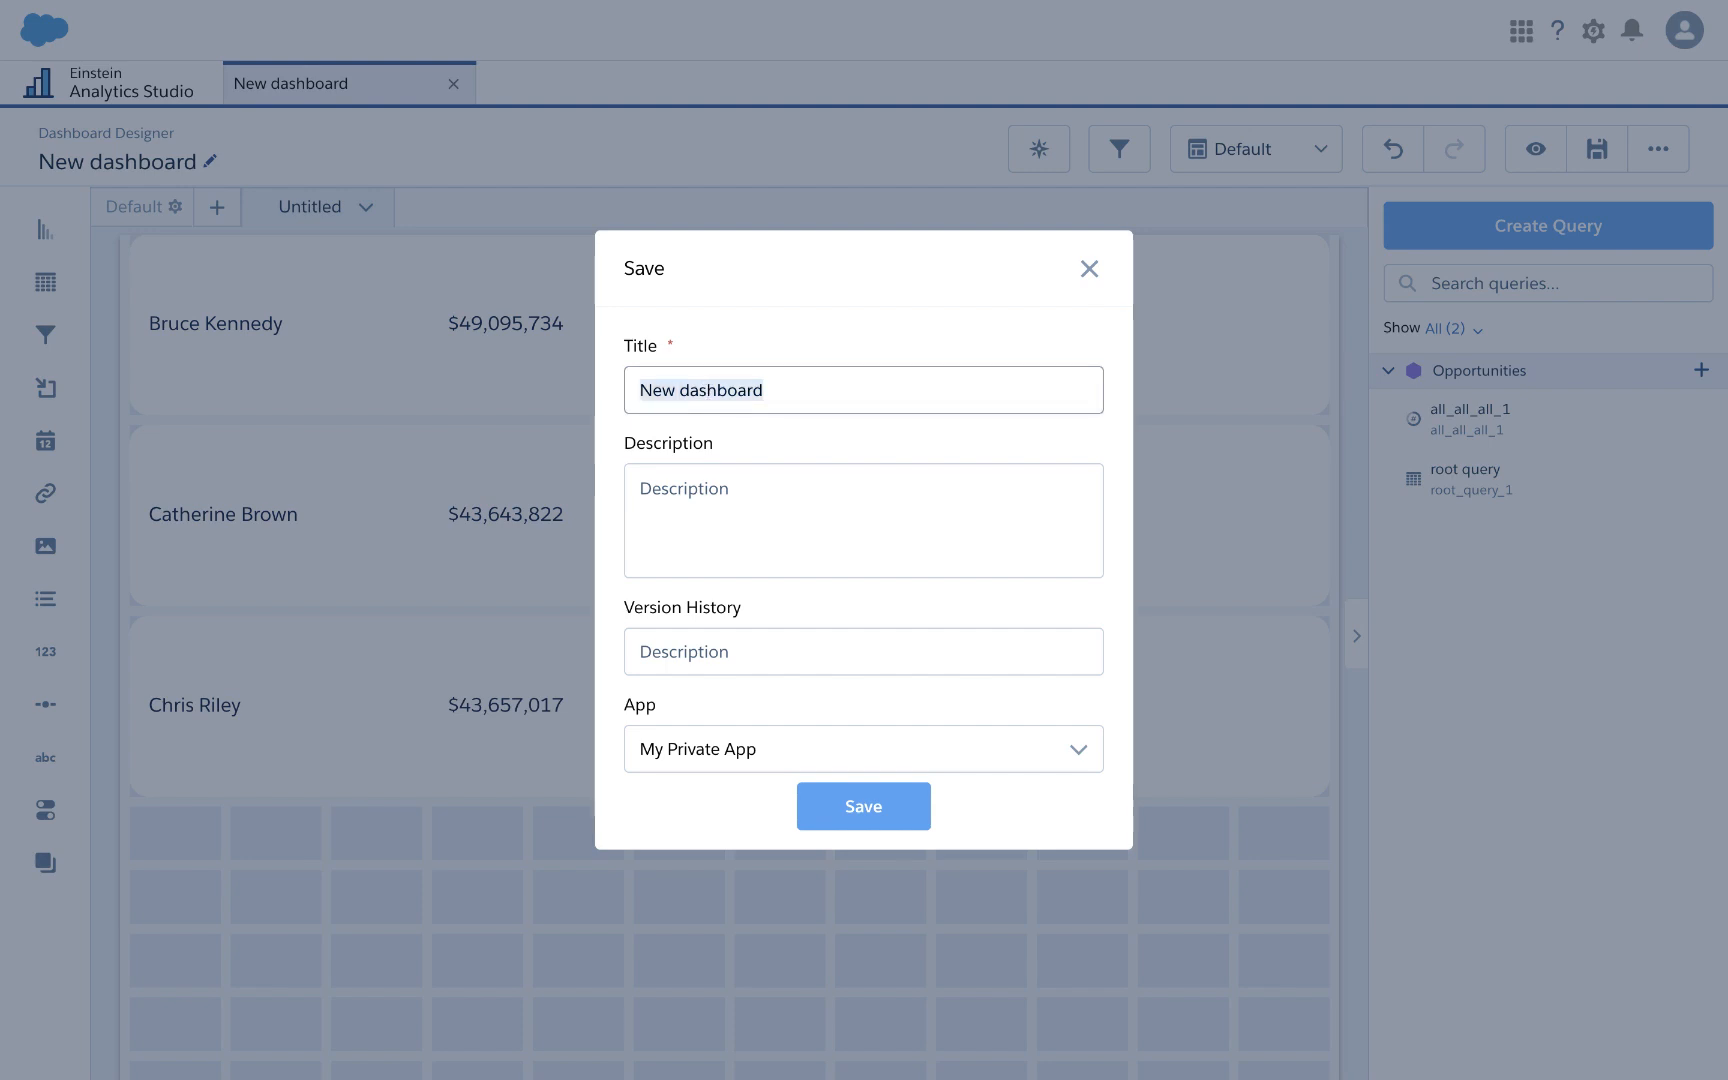
pyautogui.press('BackSpace')
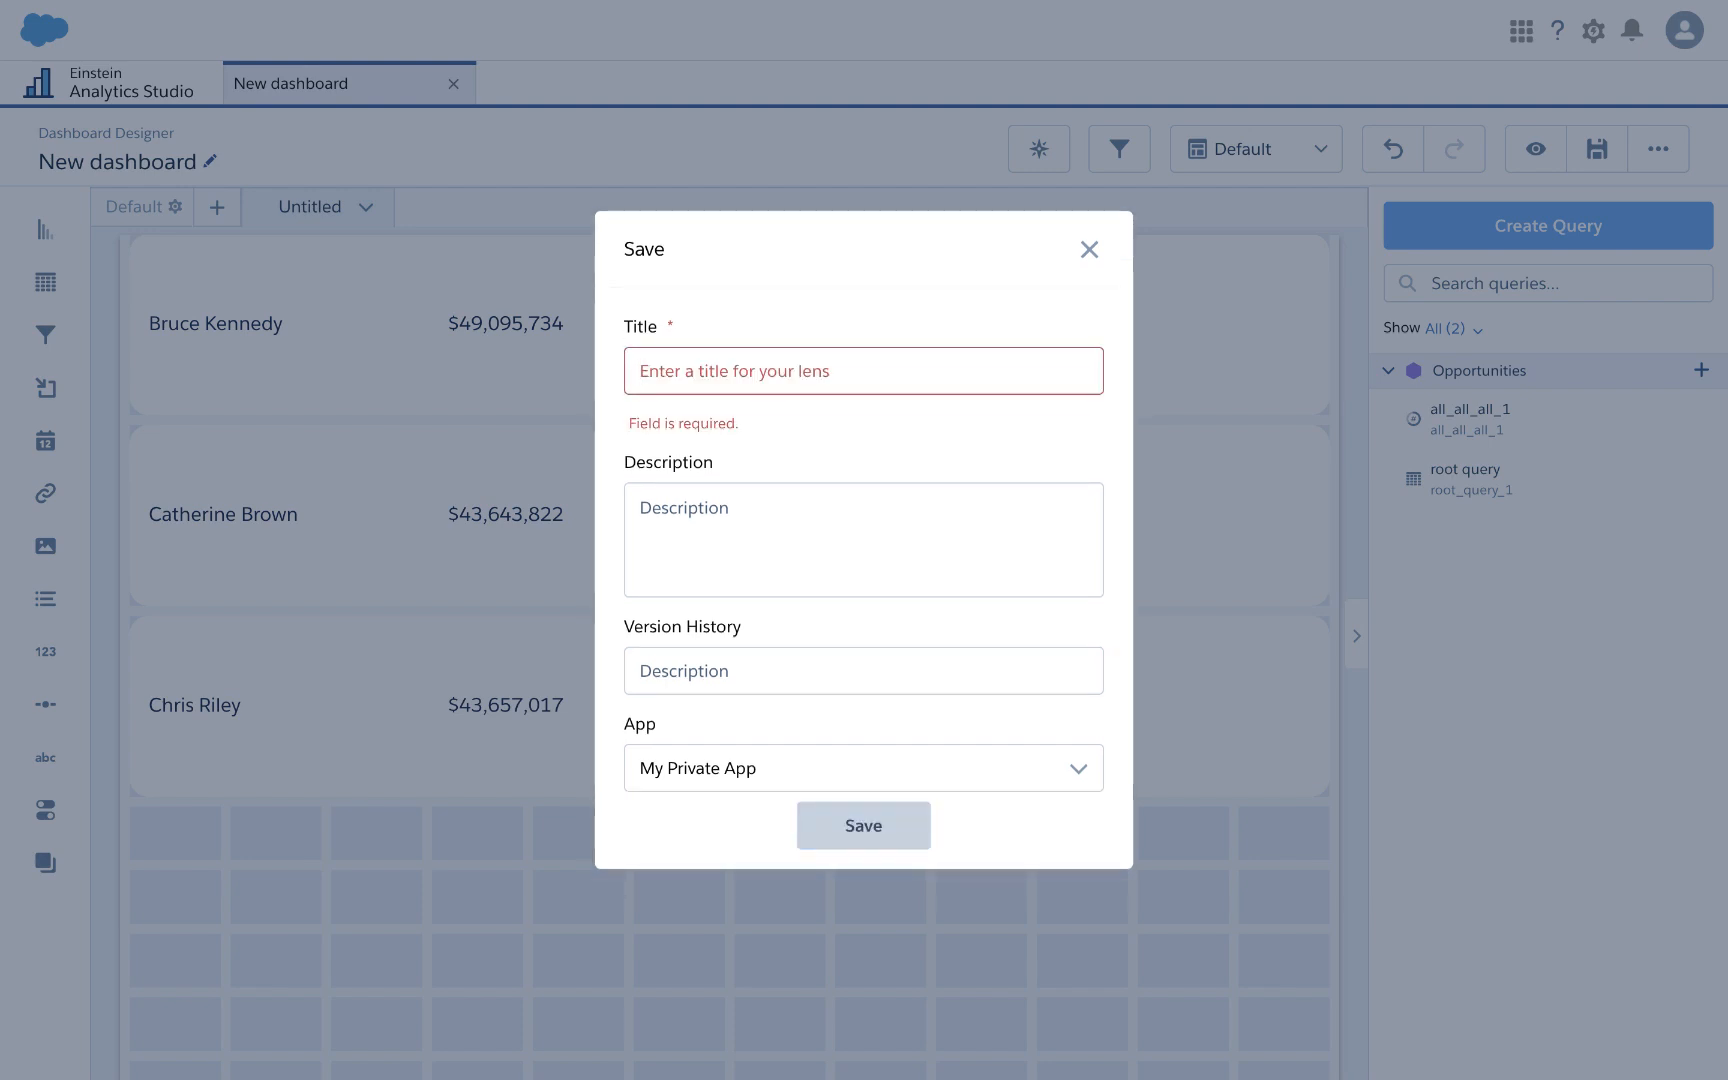
pyautogui.write('Super Table YT')
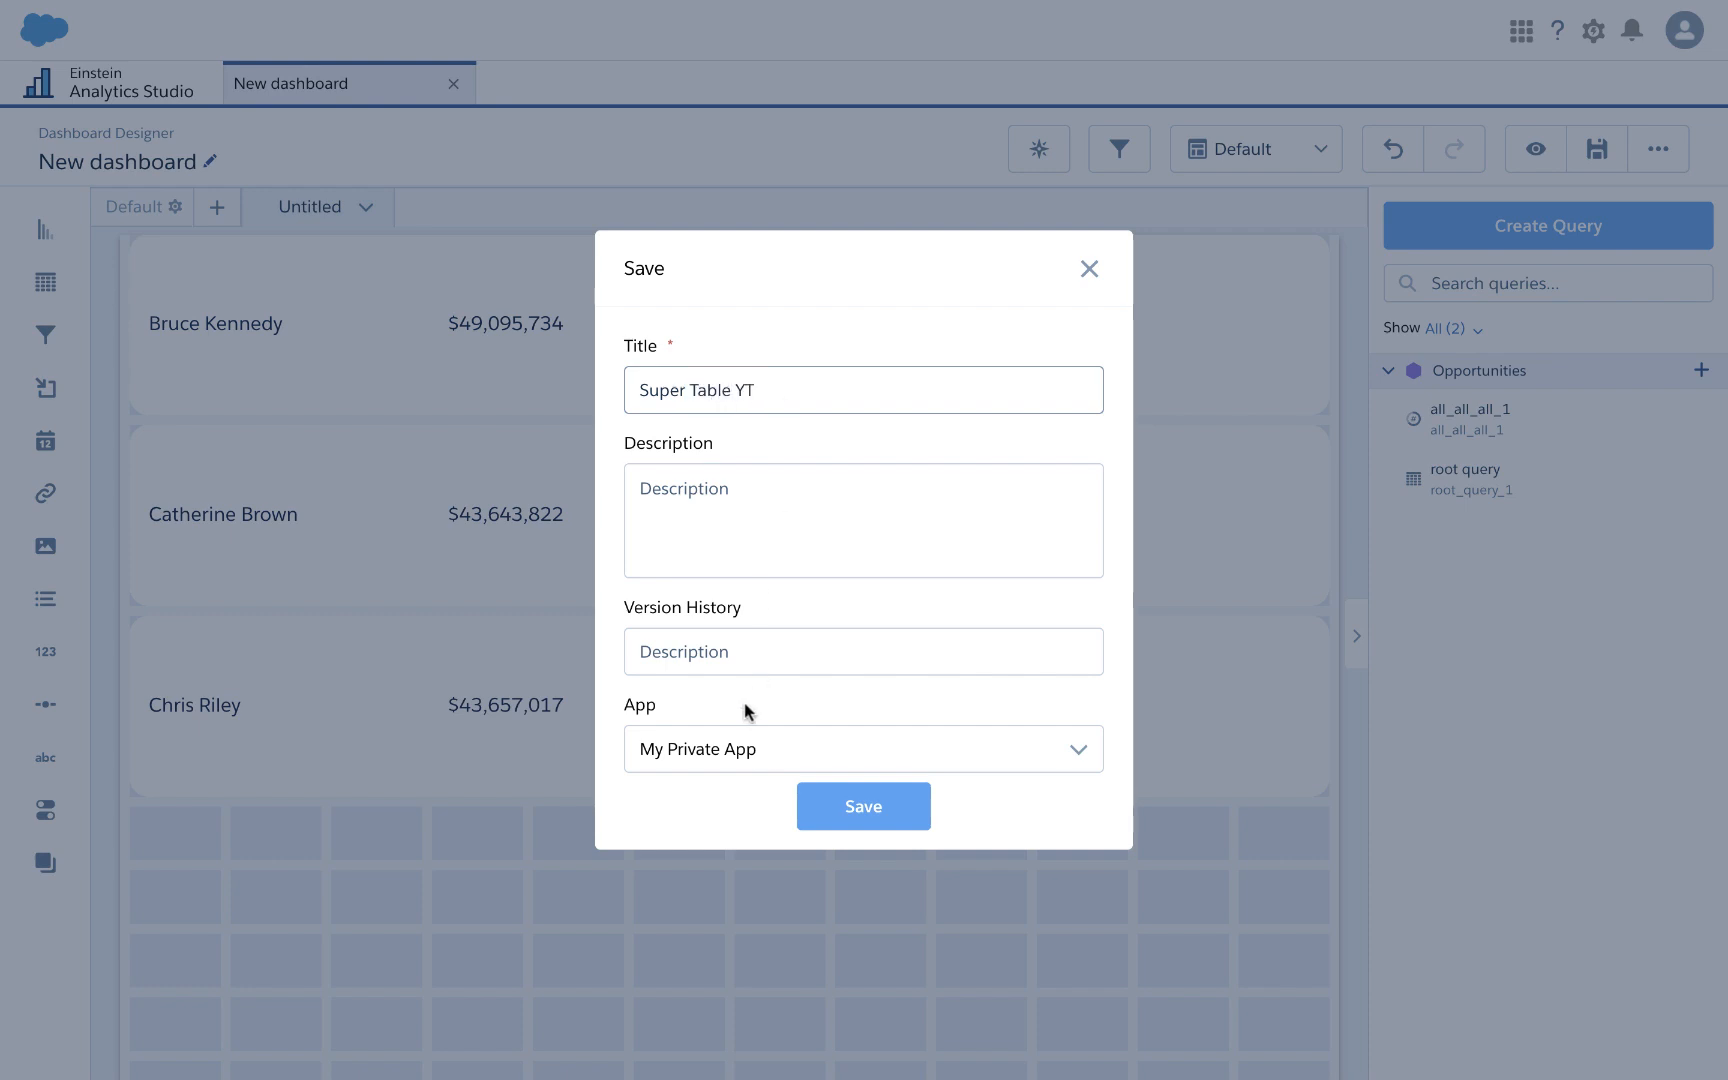
# Step: Save the dashboard as 'Super Table YT' and search its JSON for 'Bruce'
pyautogui.click(832, 800)
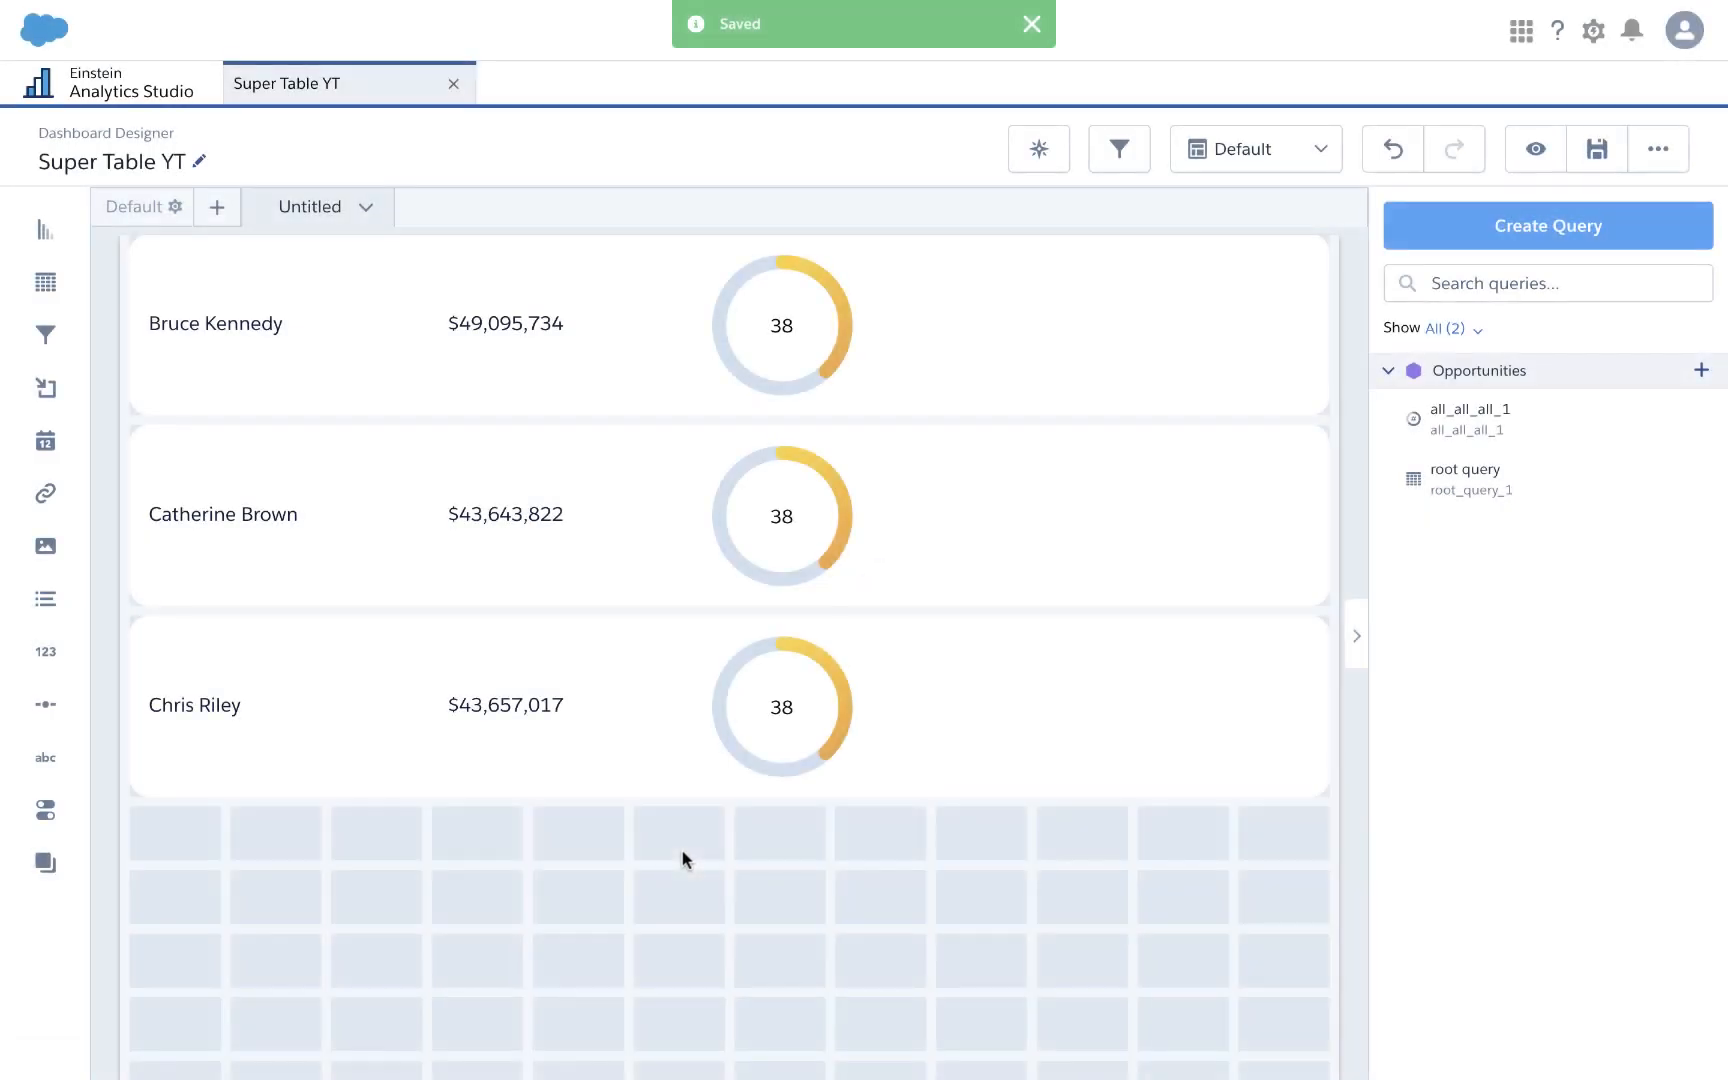
pyautogui.hotkey('ctrl', 'e')
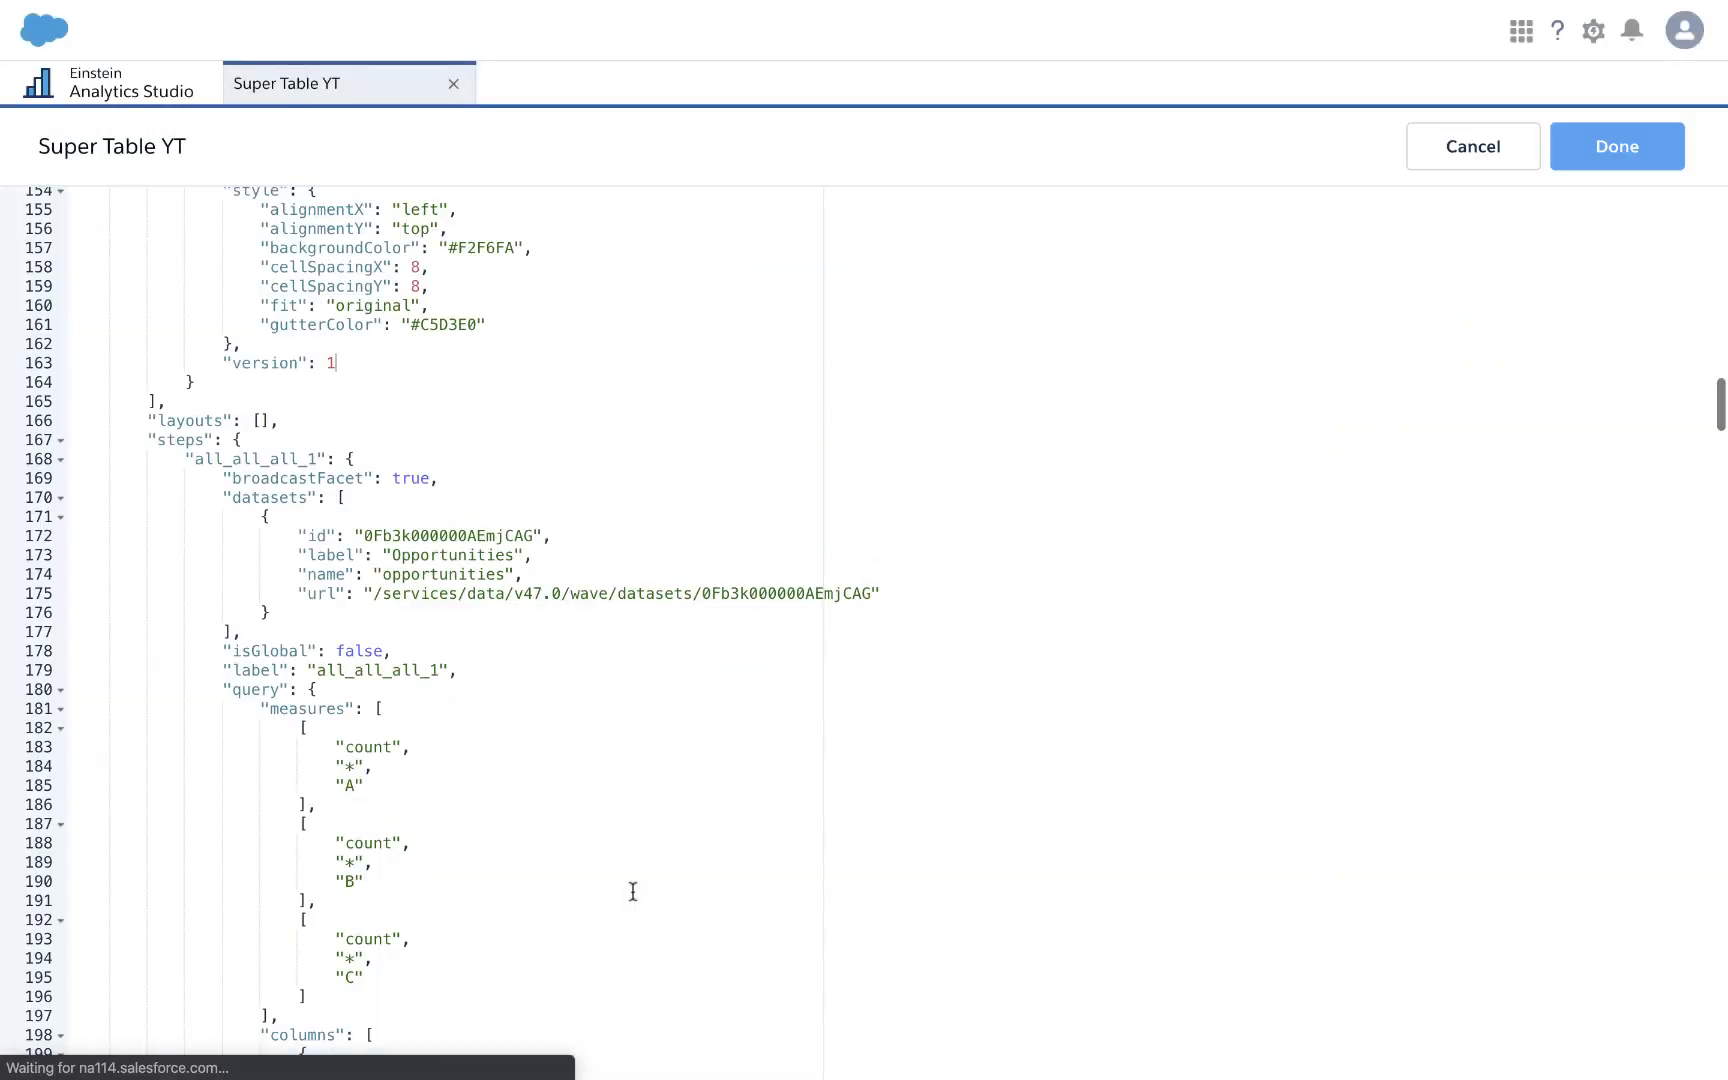
pyautogui.scroll(-5, 523, 929)
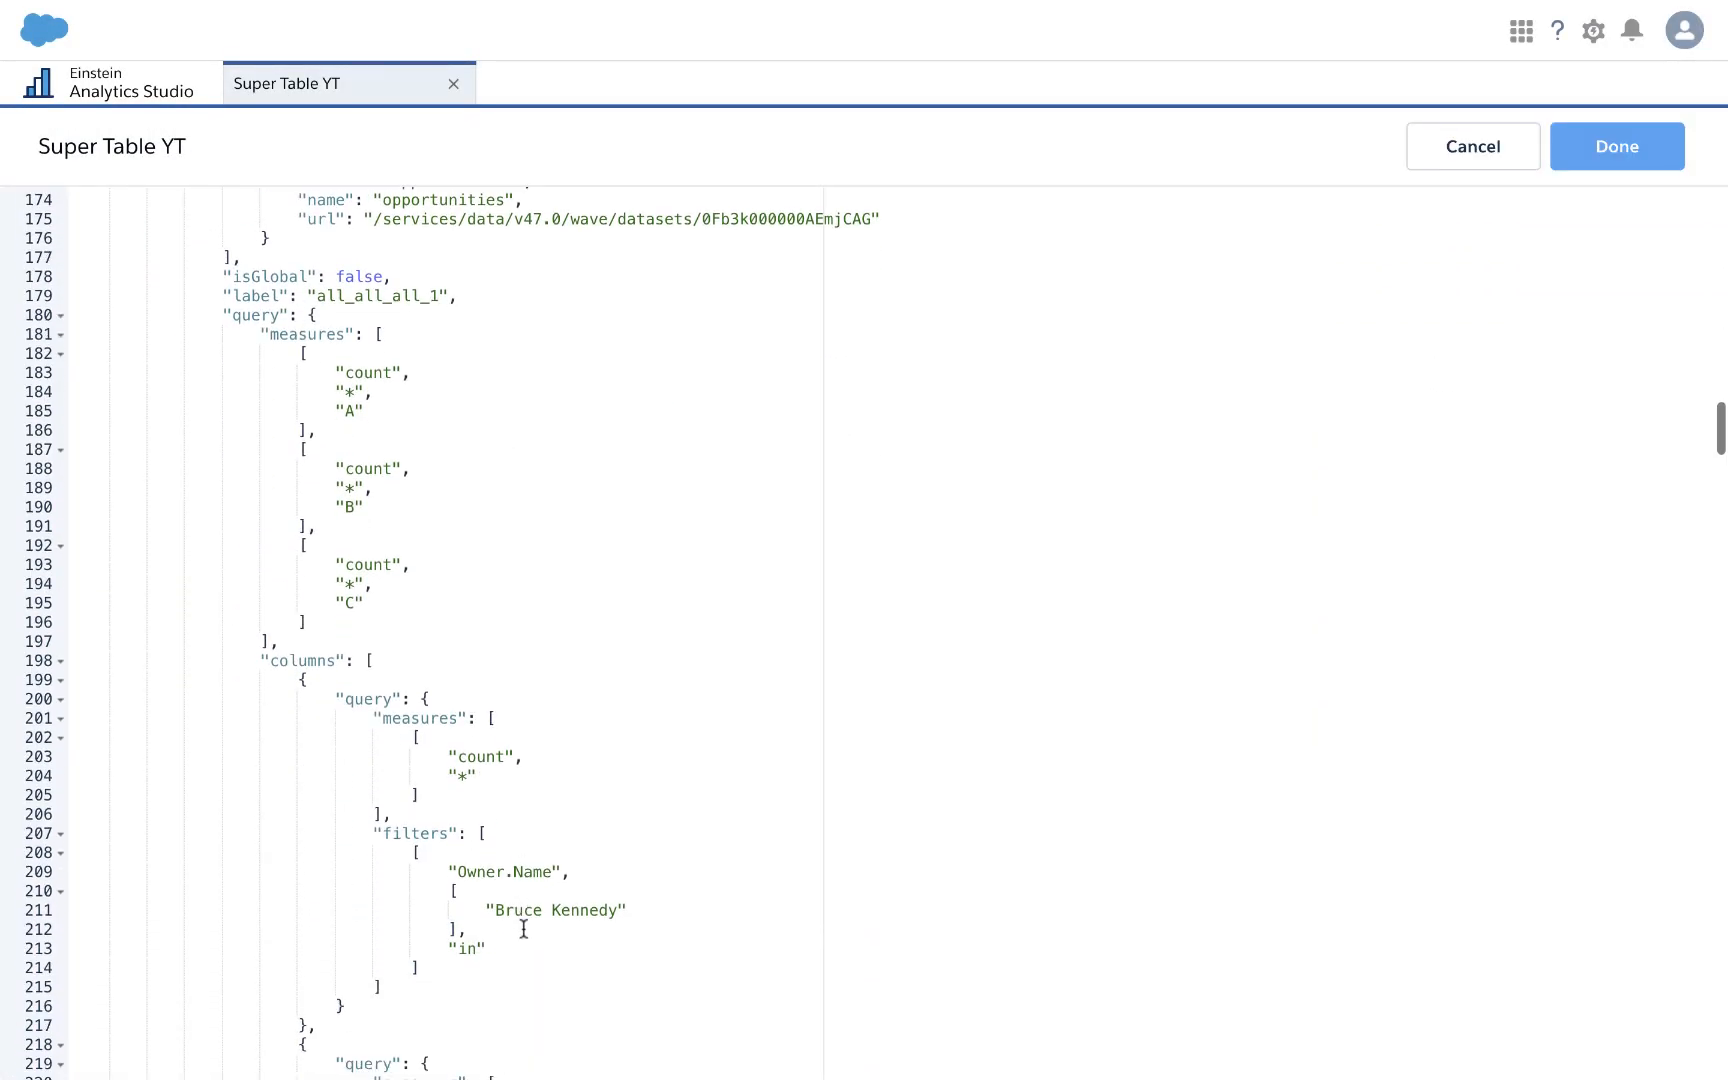
pyautogui.hotkey('ctrl', 'f')
pyautogui.write('Bruce')
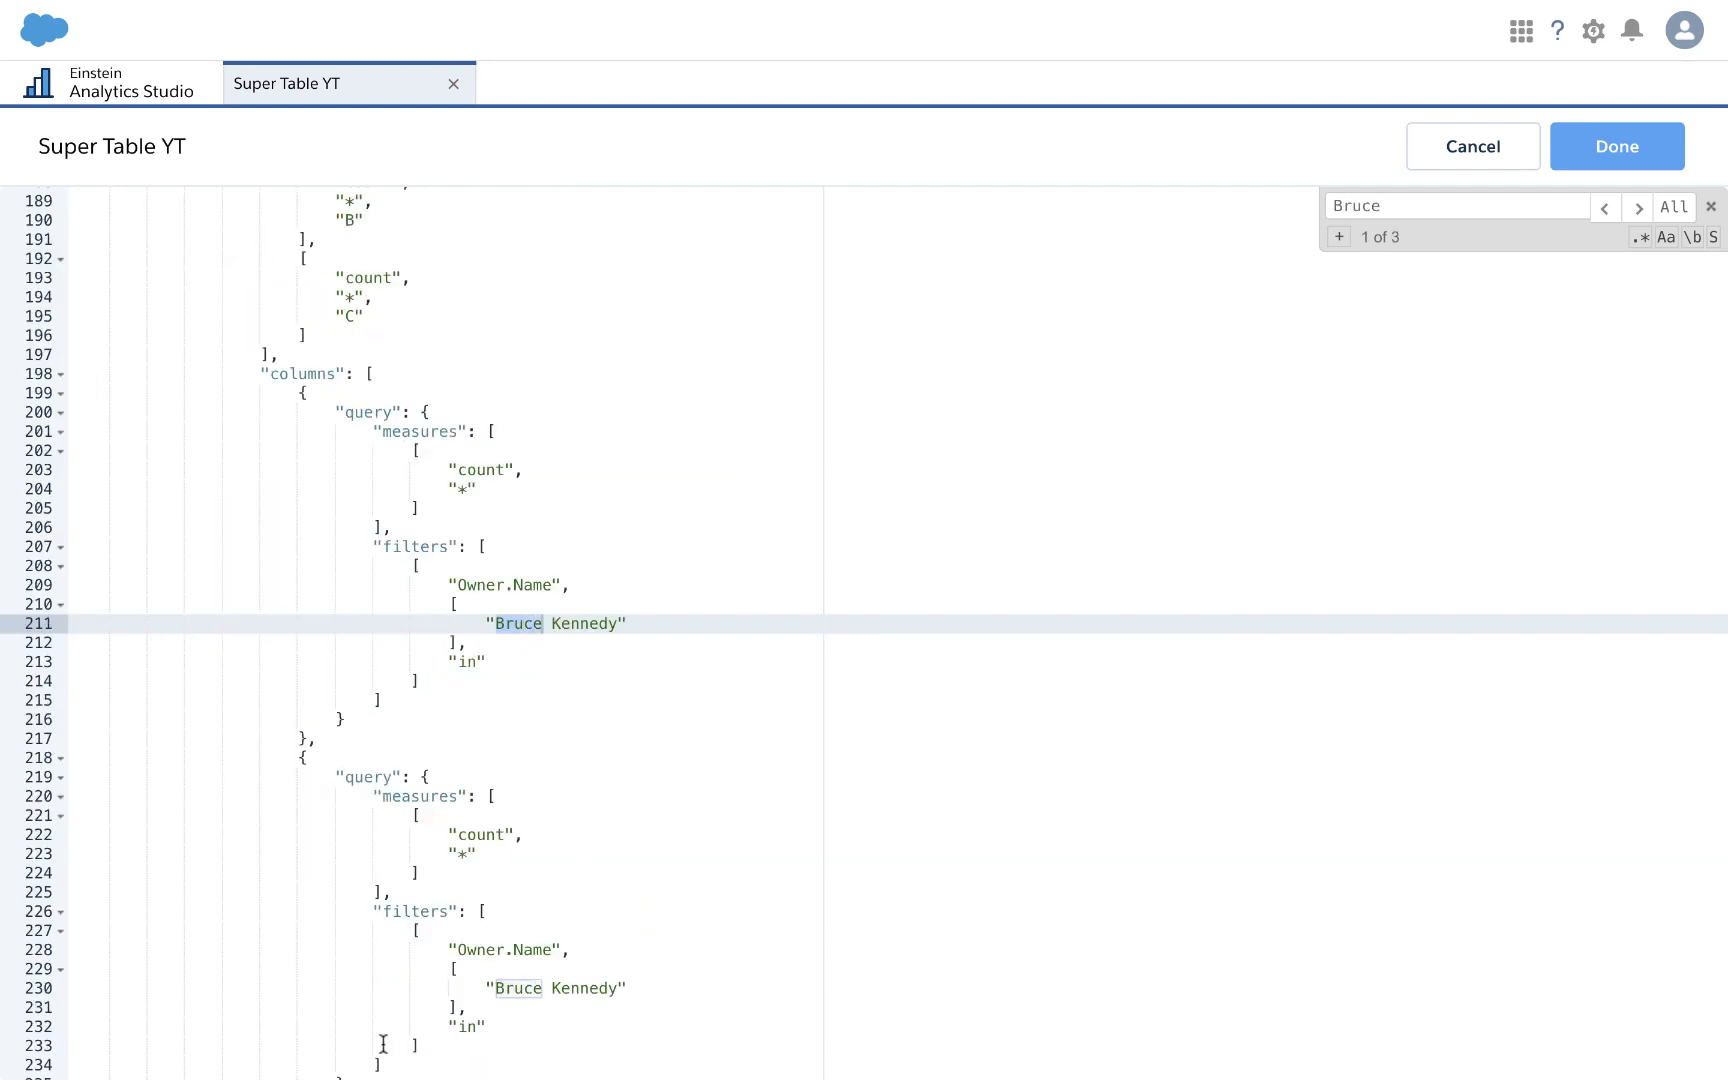
# Step: Replace the hard-coded owner names on lines 211, 230 and 249 with the root_query_1 cell binding
pyautogui.scroll(-10, 430, 915)
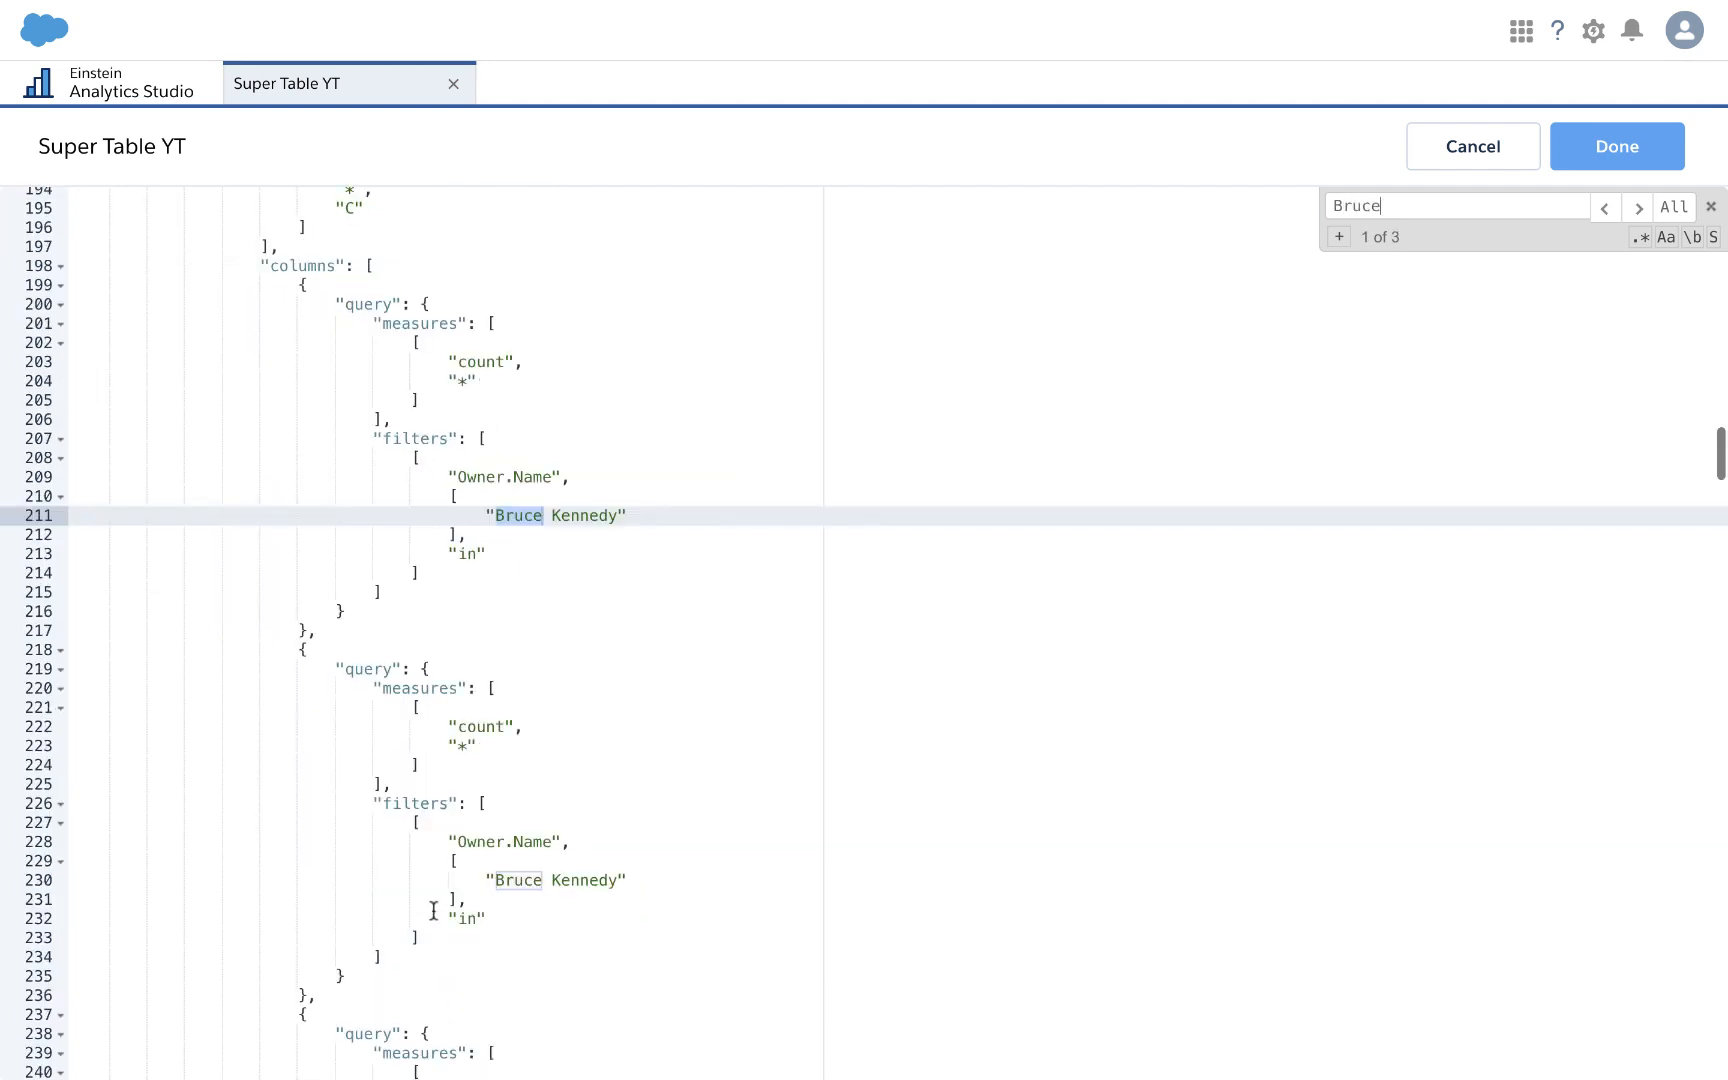
pyautogui.scroll(7, 433, 910)
pyautogui.scroll(1, 433, 910)
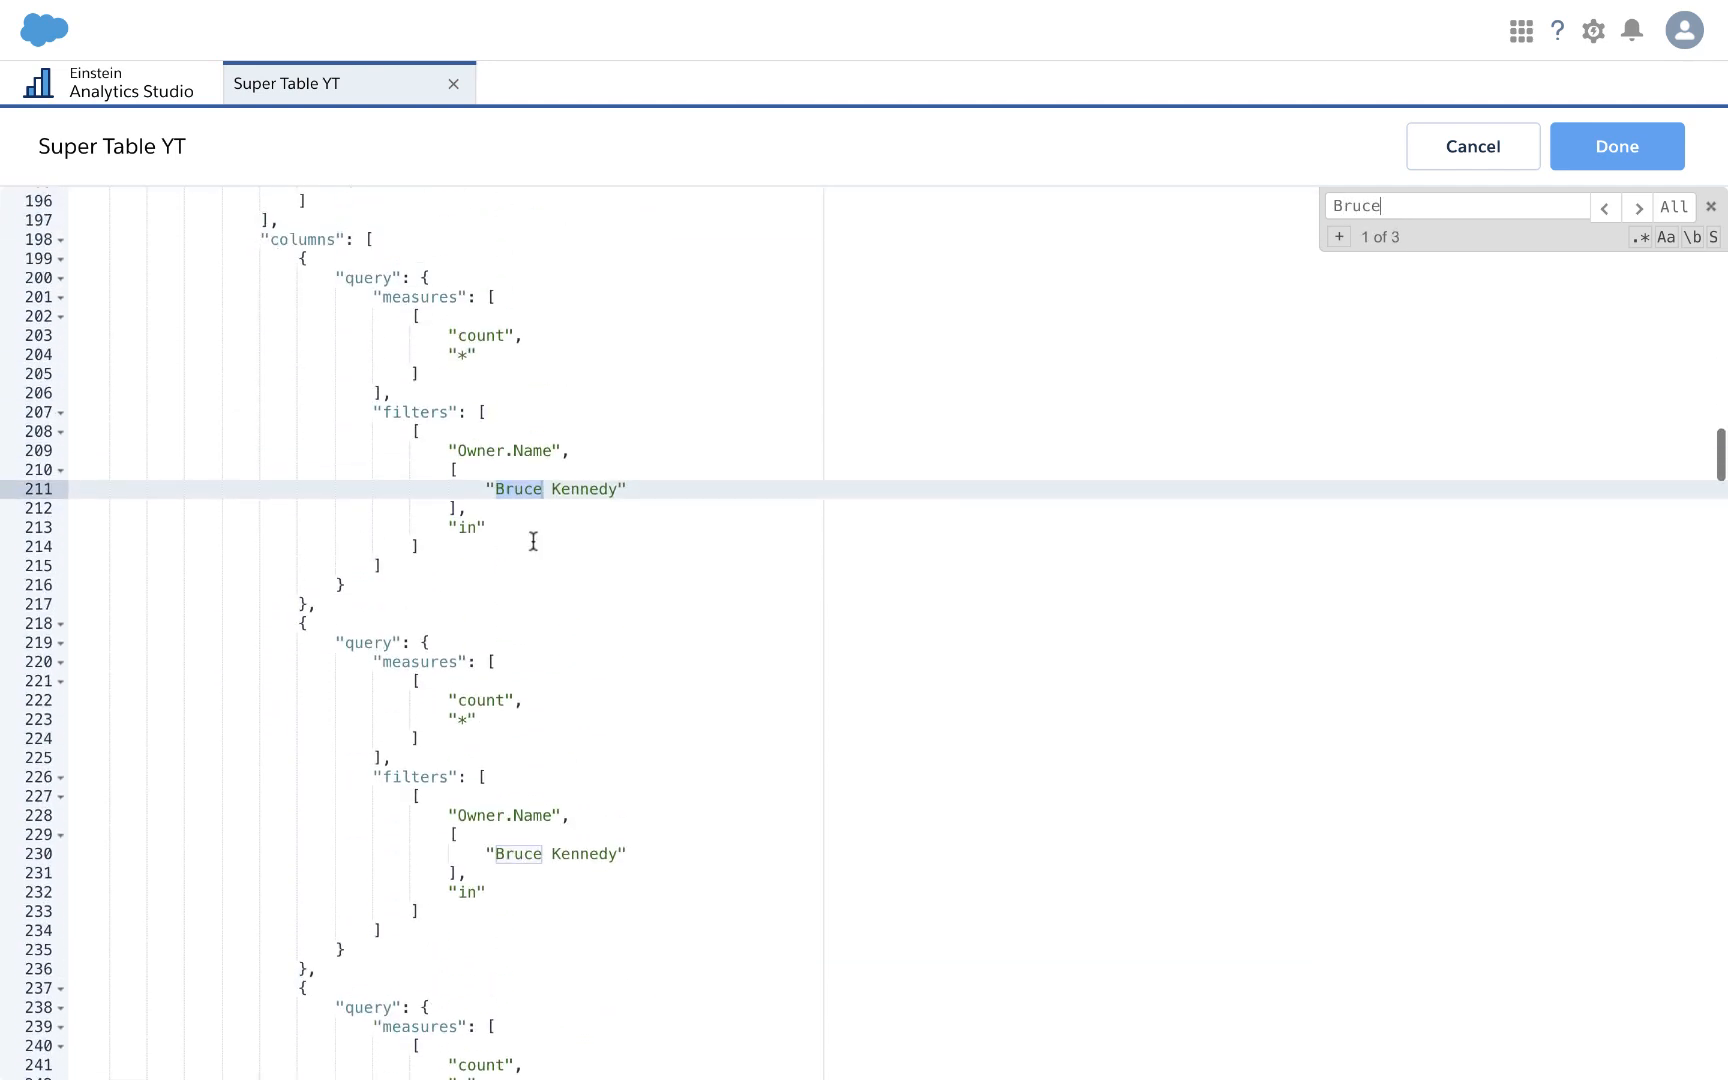
pyautogui.click(544, 503)
pyautogui.moveTo(493, 487); pyautogui.dragTo(620, 494)
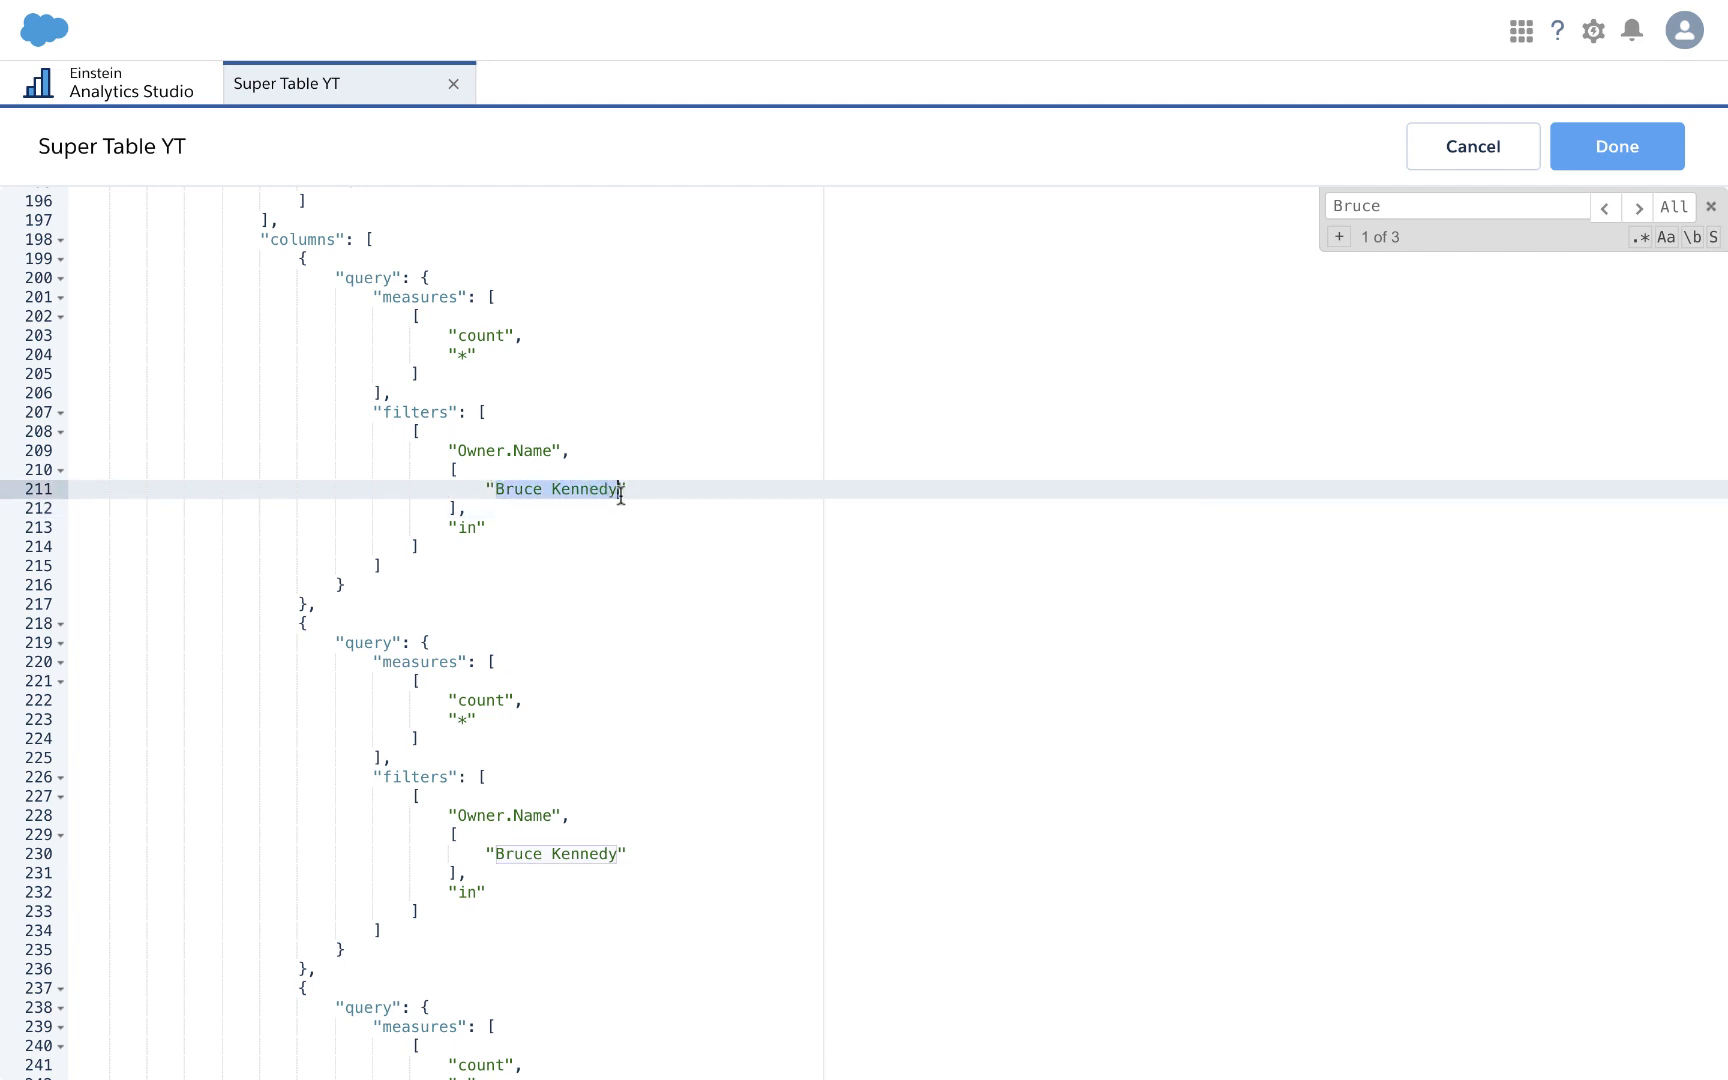
pyautogui.write('{{ cell(root_query_1.result, 0, \\"Owner.Name\\").asString() }}')
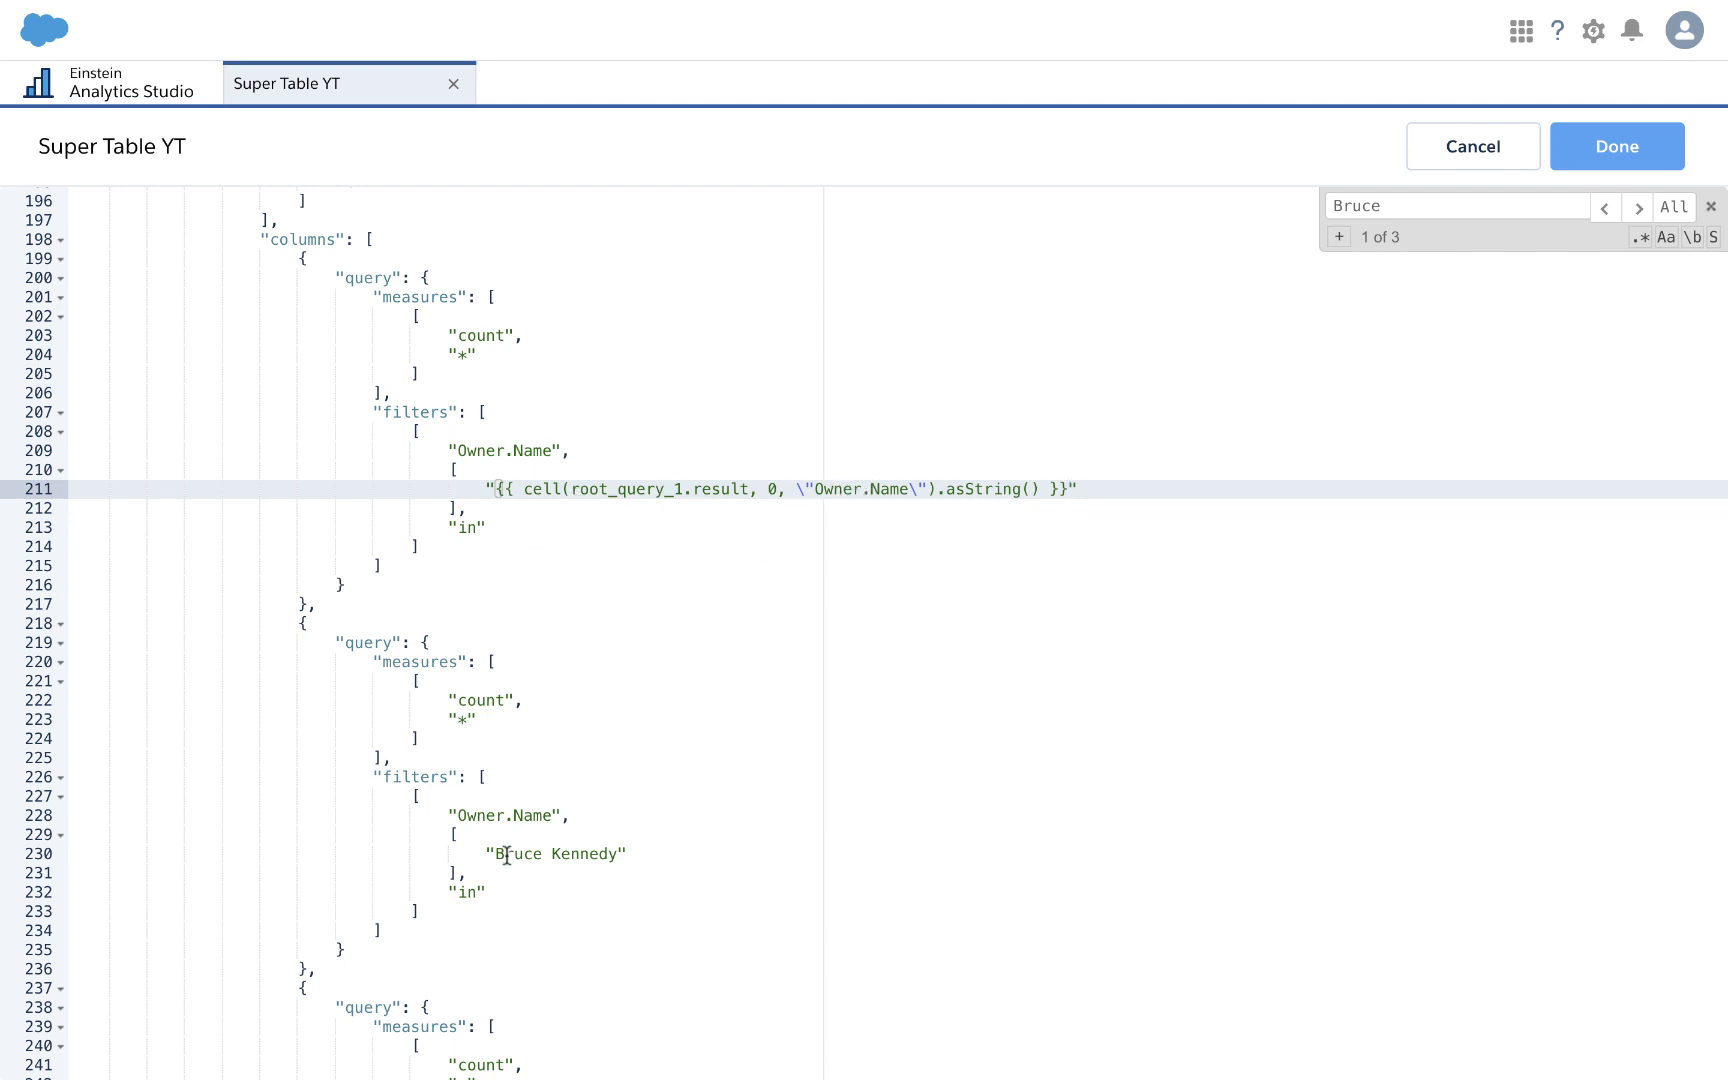
pyautogui.moveTo(498, 856); pyautogui.dragTo(612, 860)
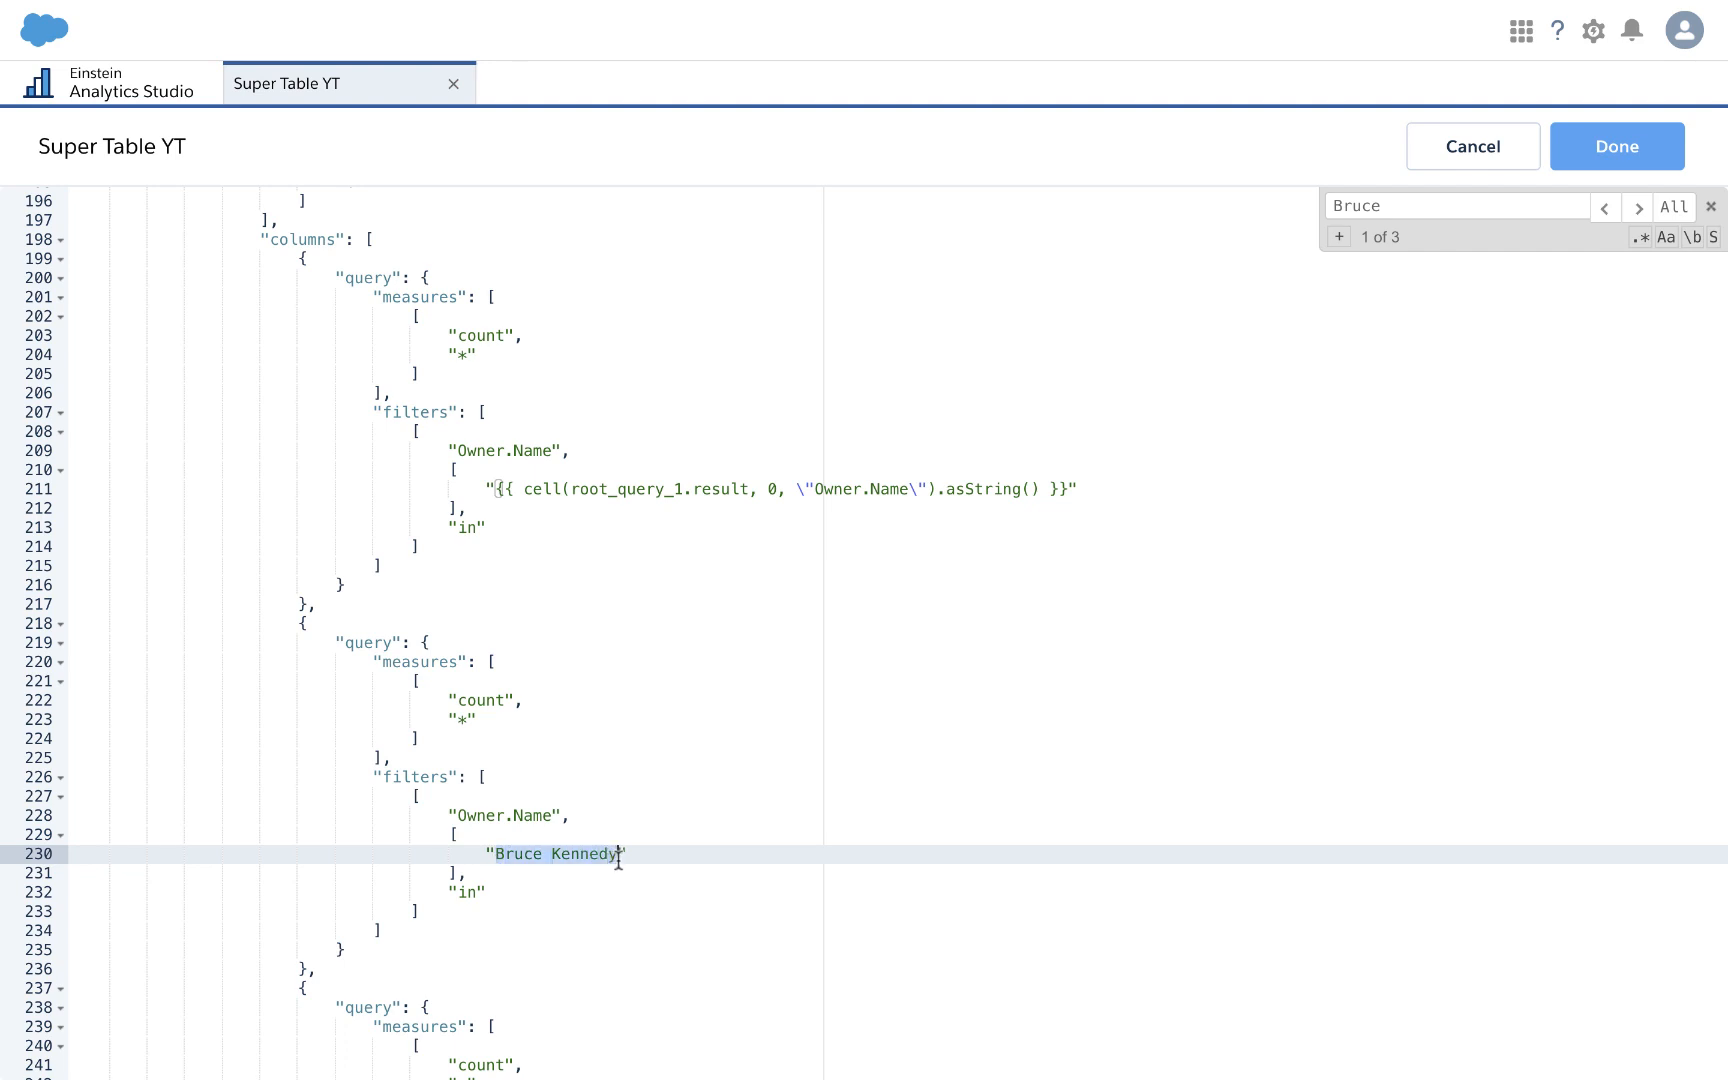
pyautogui.write('{{ cell(root_query_1.result, 0, \\"Owner.Name\\").asString() }}')
pyautogui.scroll(-3, 617, 858)
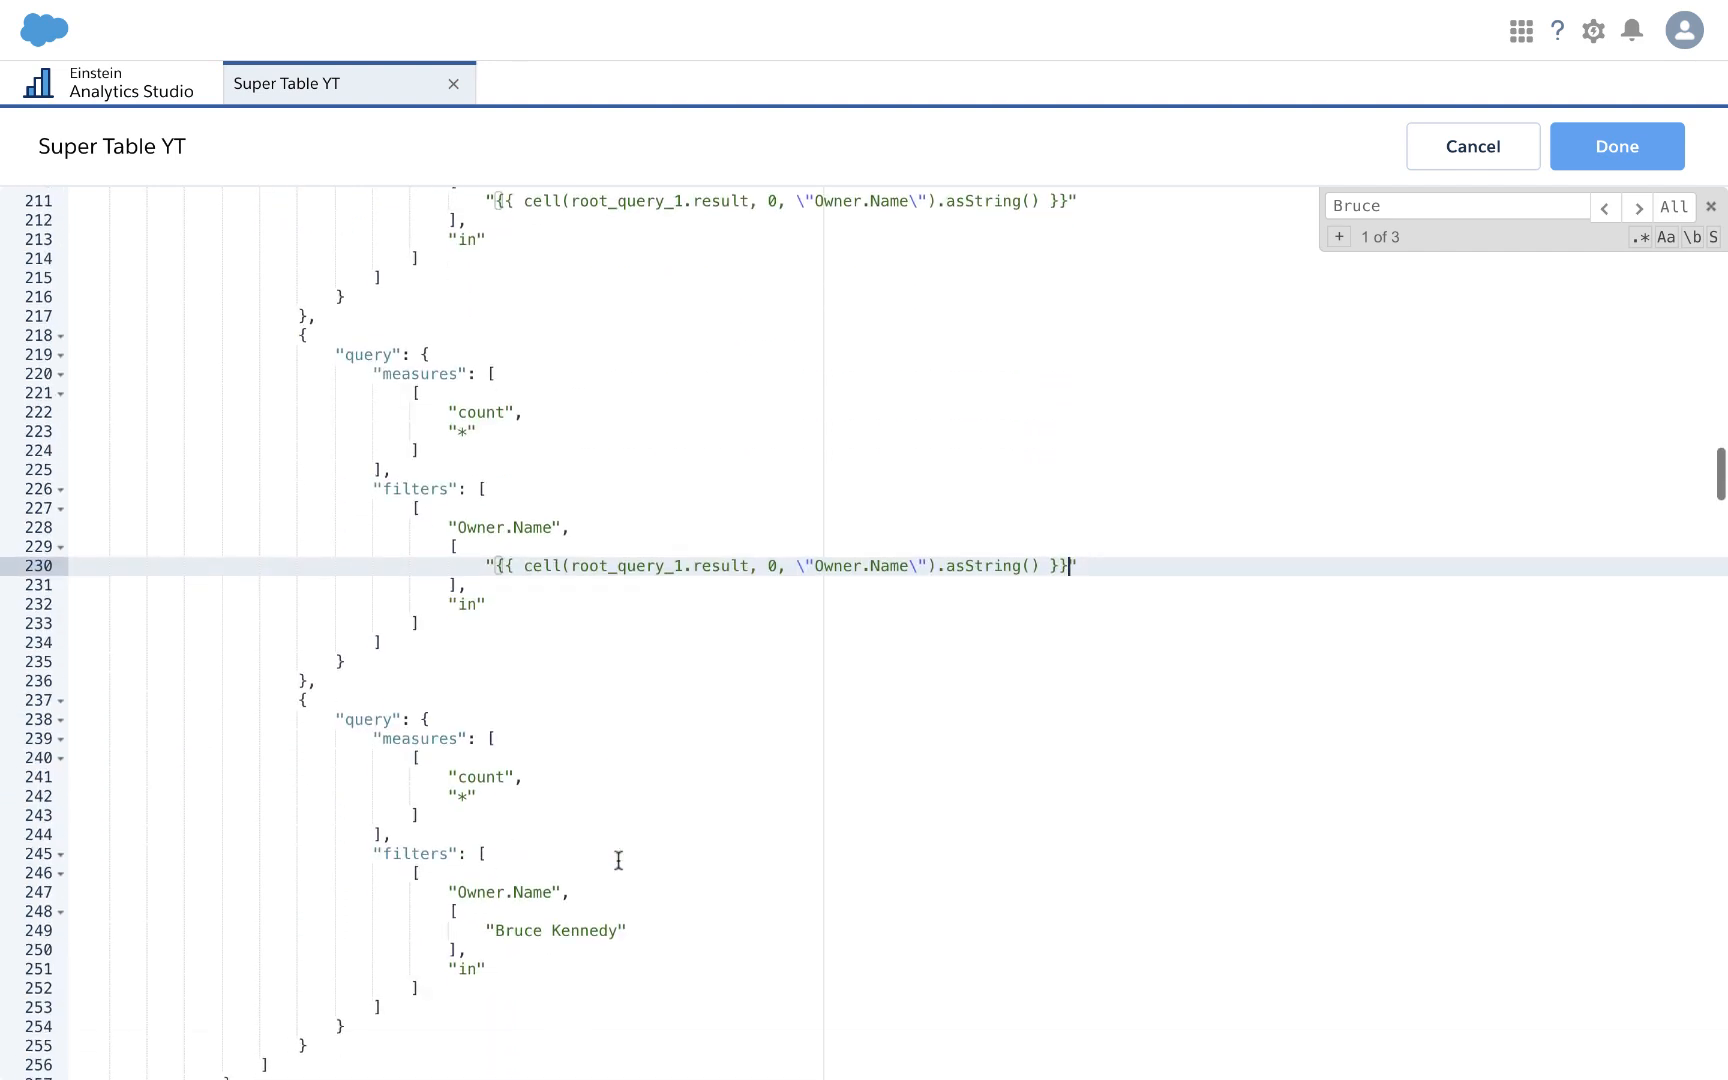
pyautogui.moveTo(496, 930); pyautogui.dragTo(616, 936)
pyautogui.write('{{ cell(root_query_1.result, 0, \\"Owner.Name\\").asString() }}')
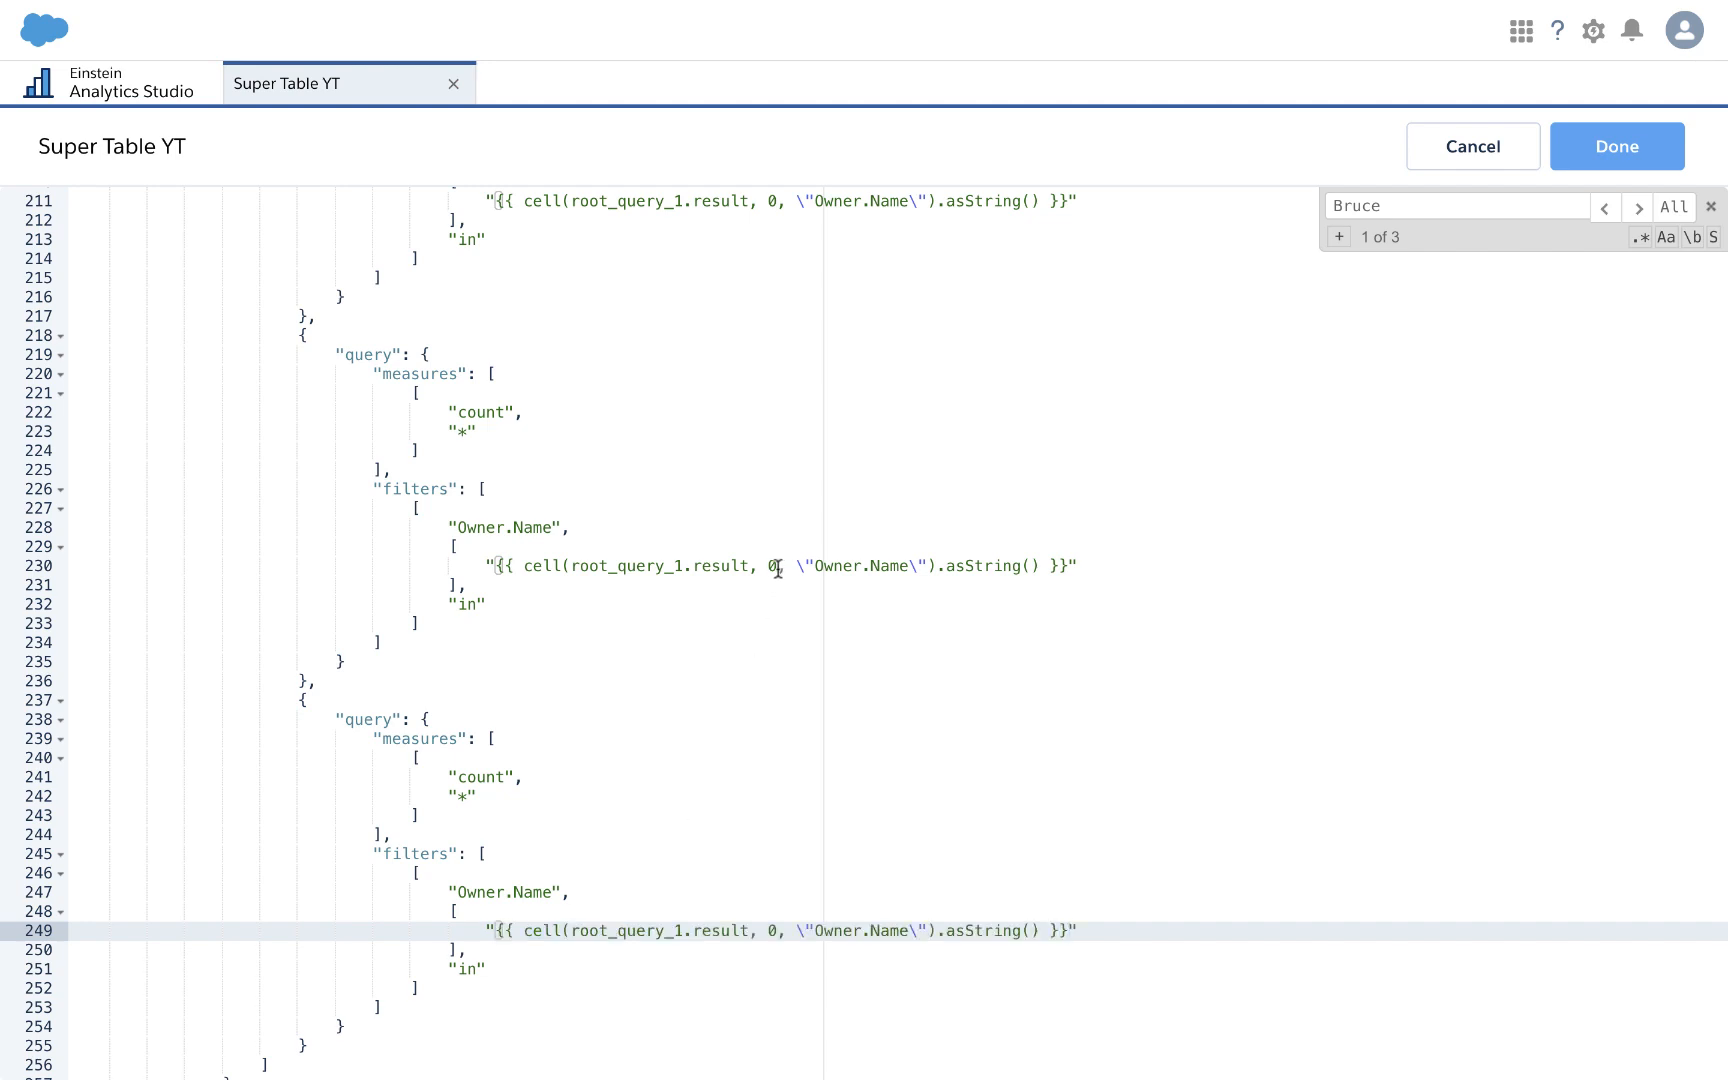
# Step: Change the cell row index to 1 on line 230 and 2 on line 249, then apply the JSON
pyautogui.click(780, 566)
pyautogui.press('BackSpace')
pyautogui.write('1')
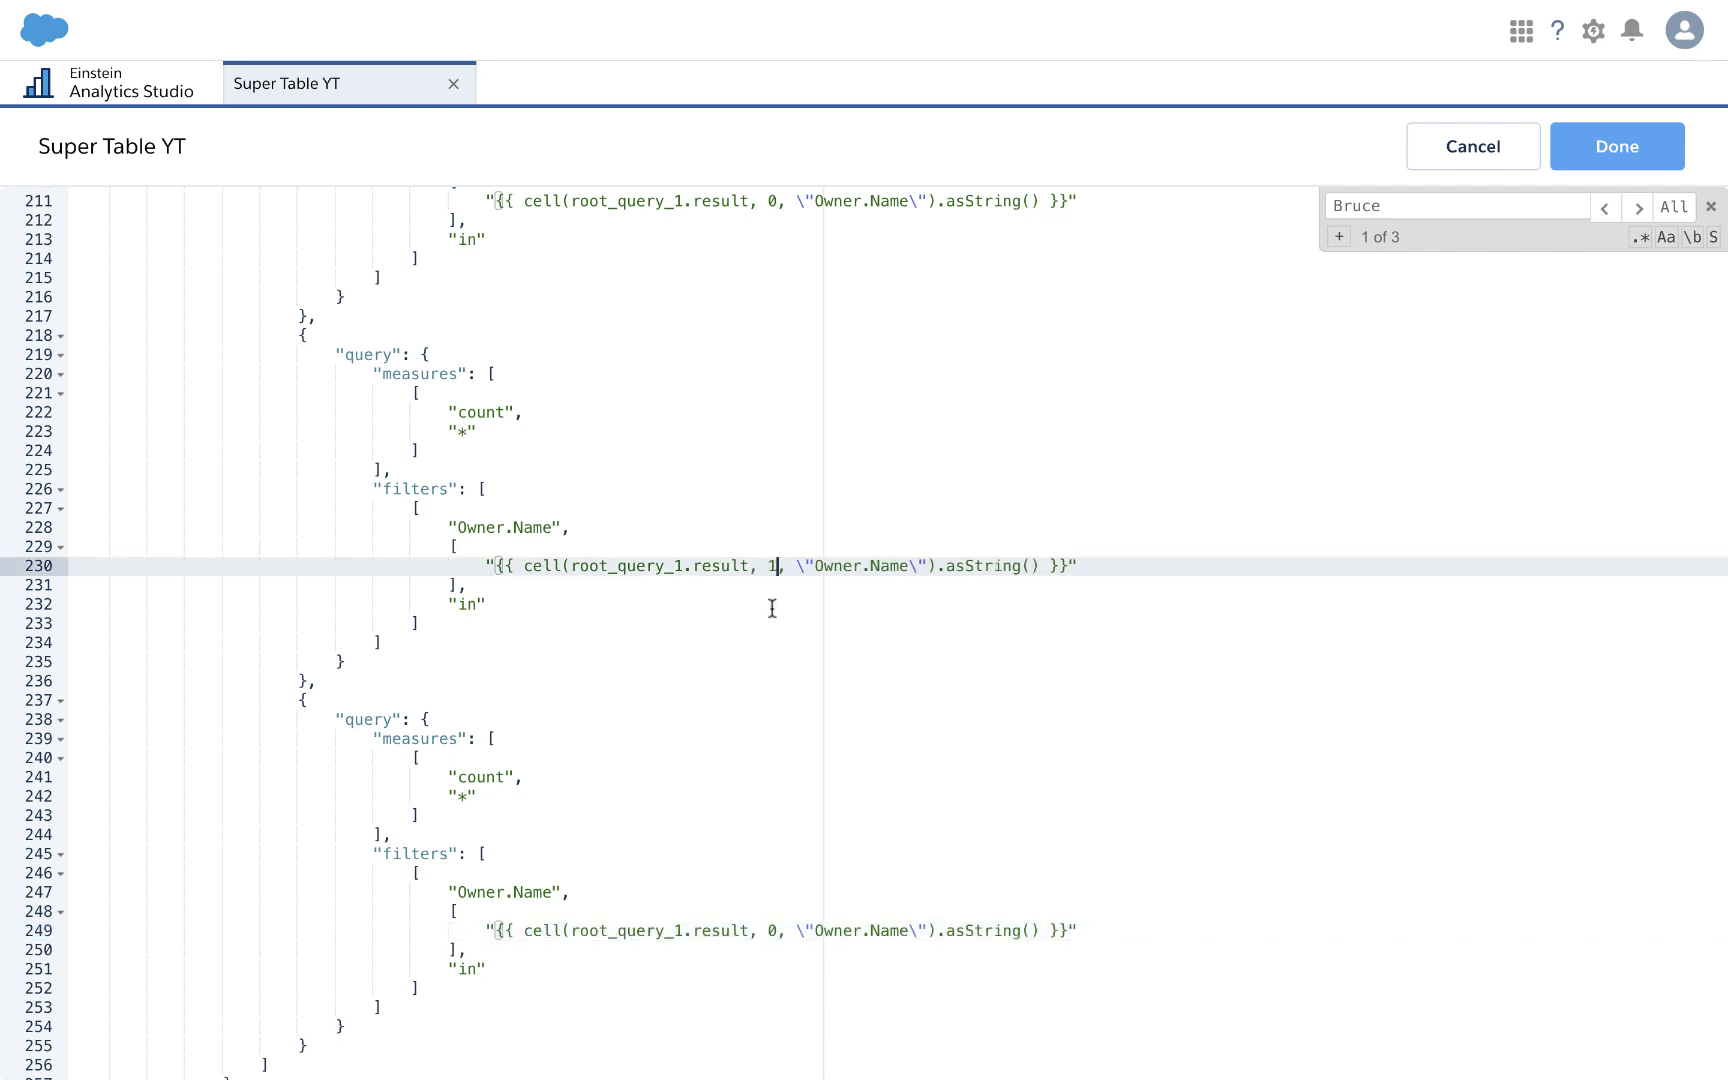
pyautogui.click(777, 931)
pyautogui.press('BackSpace')
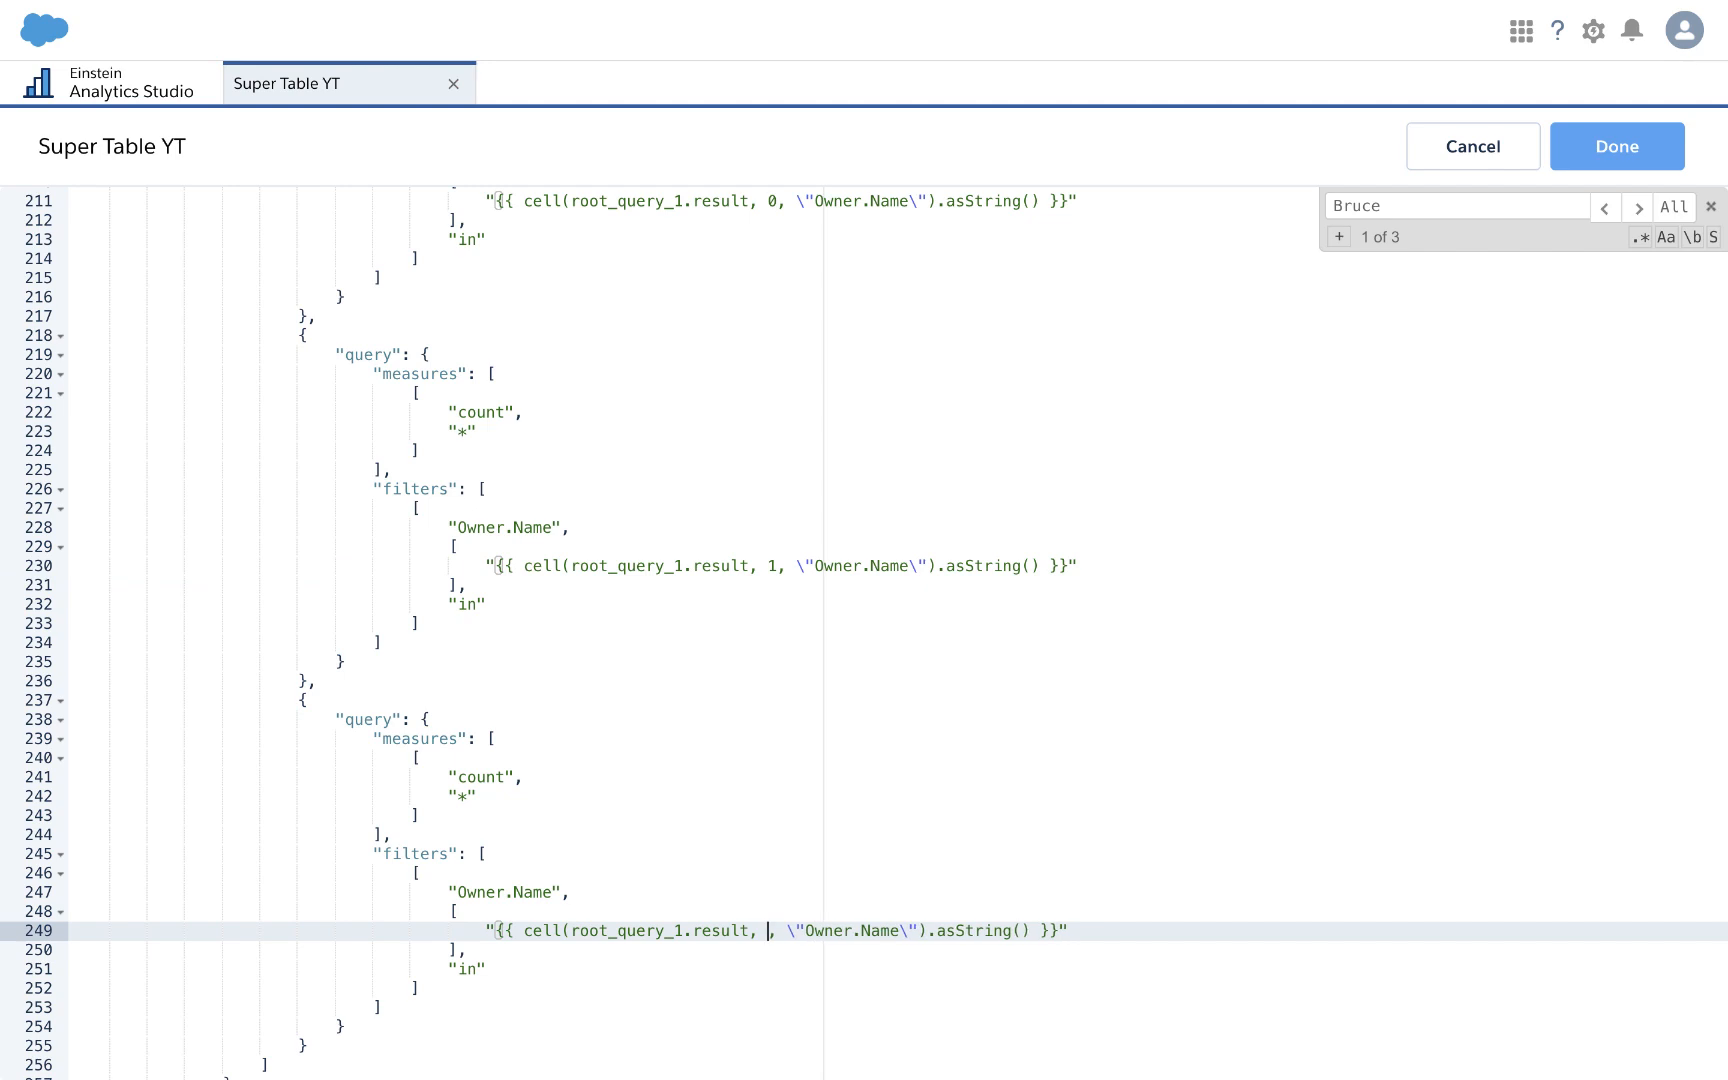
pyautogui.write('2')
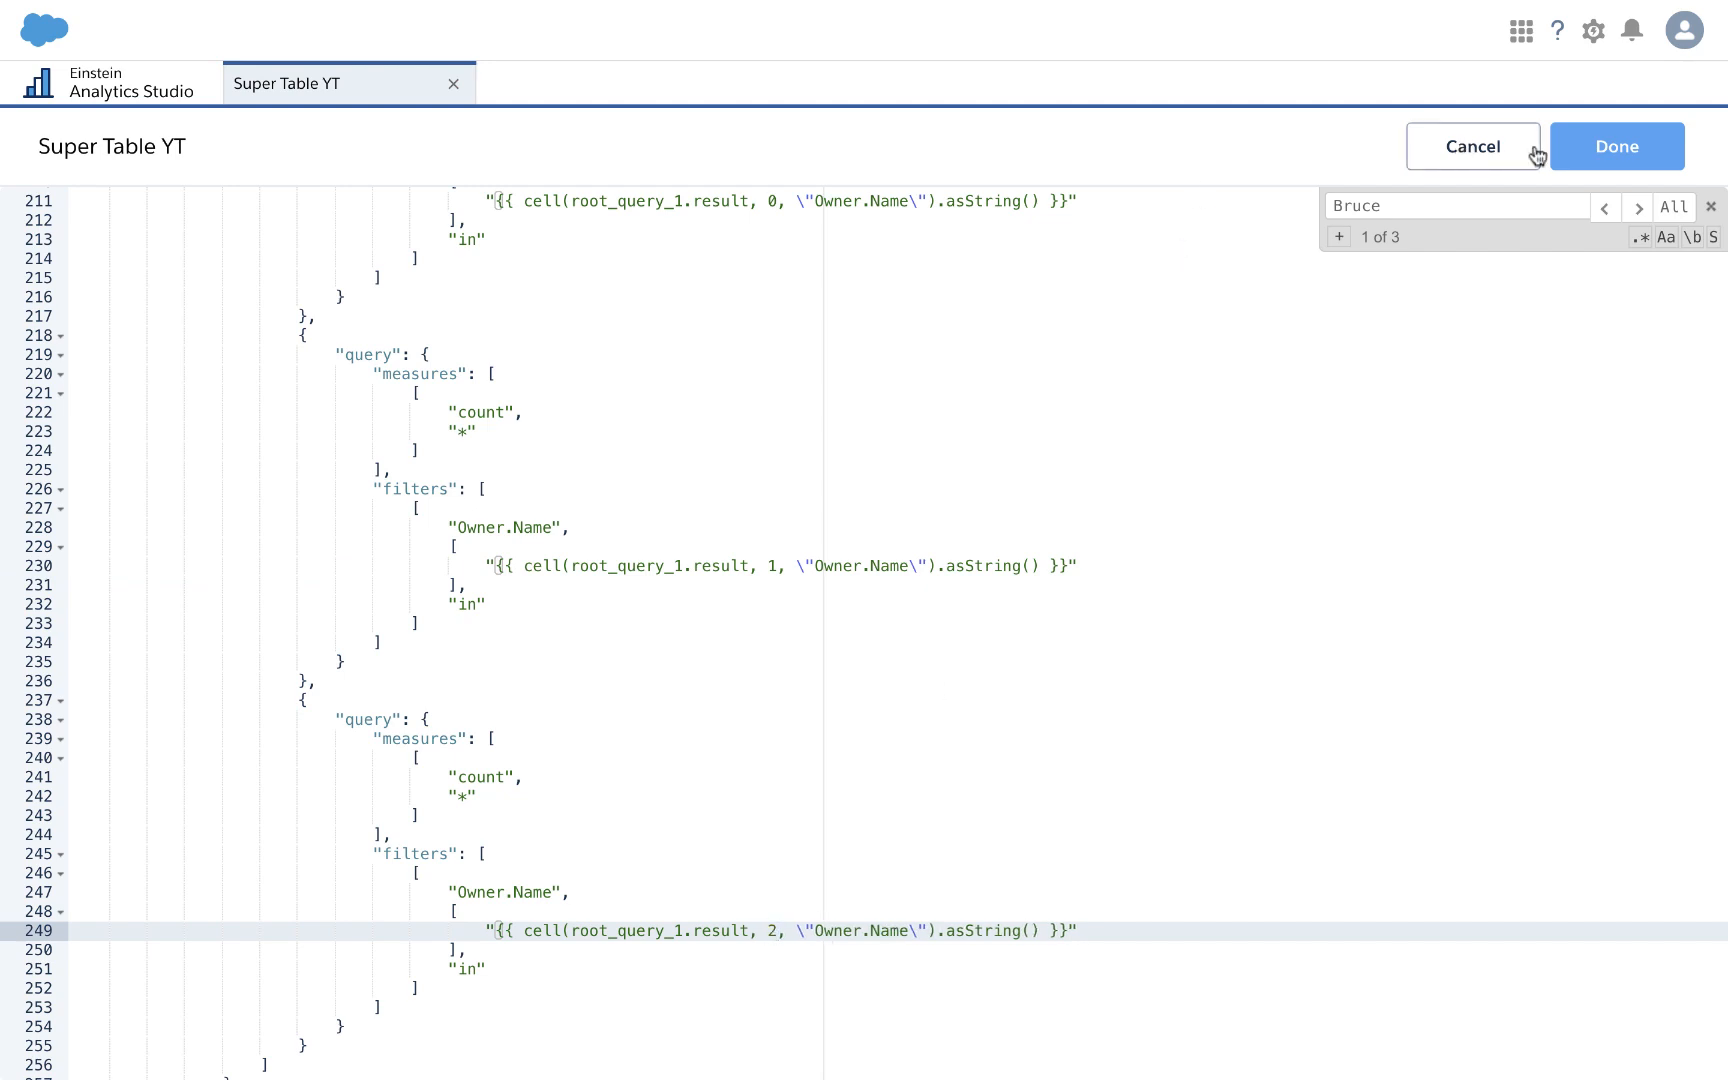
pyautogui.click(1610, 147)
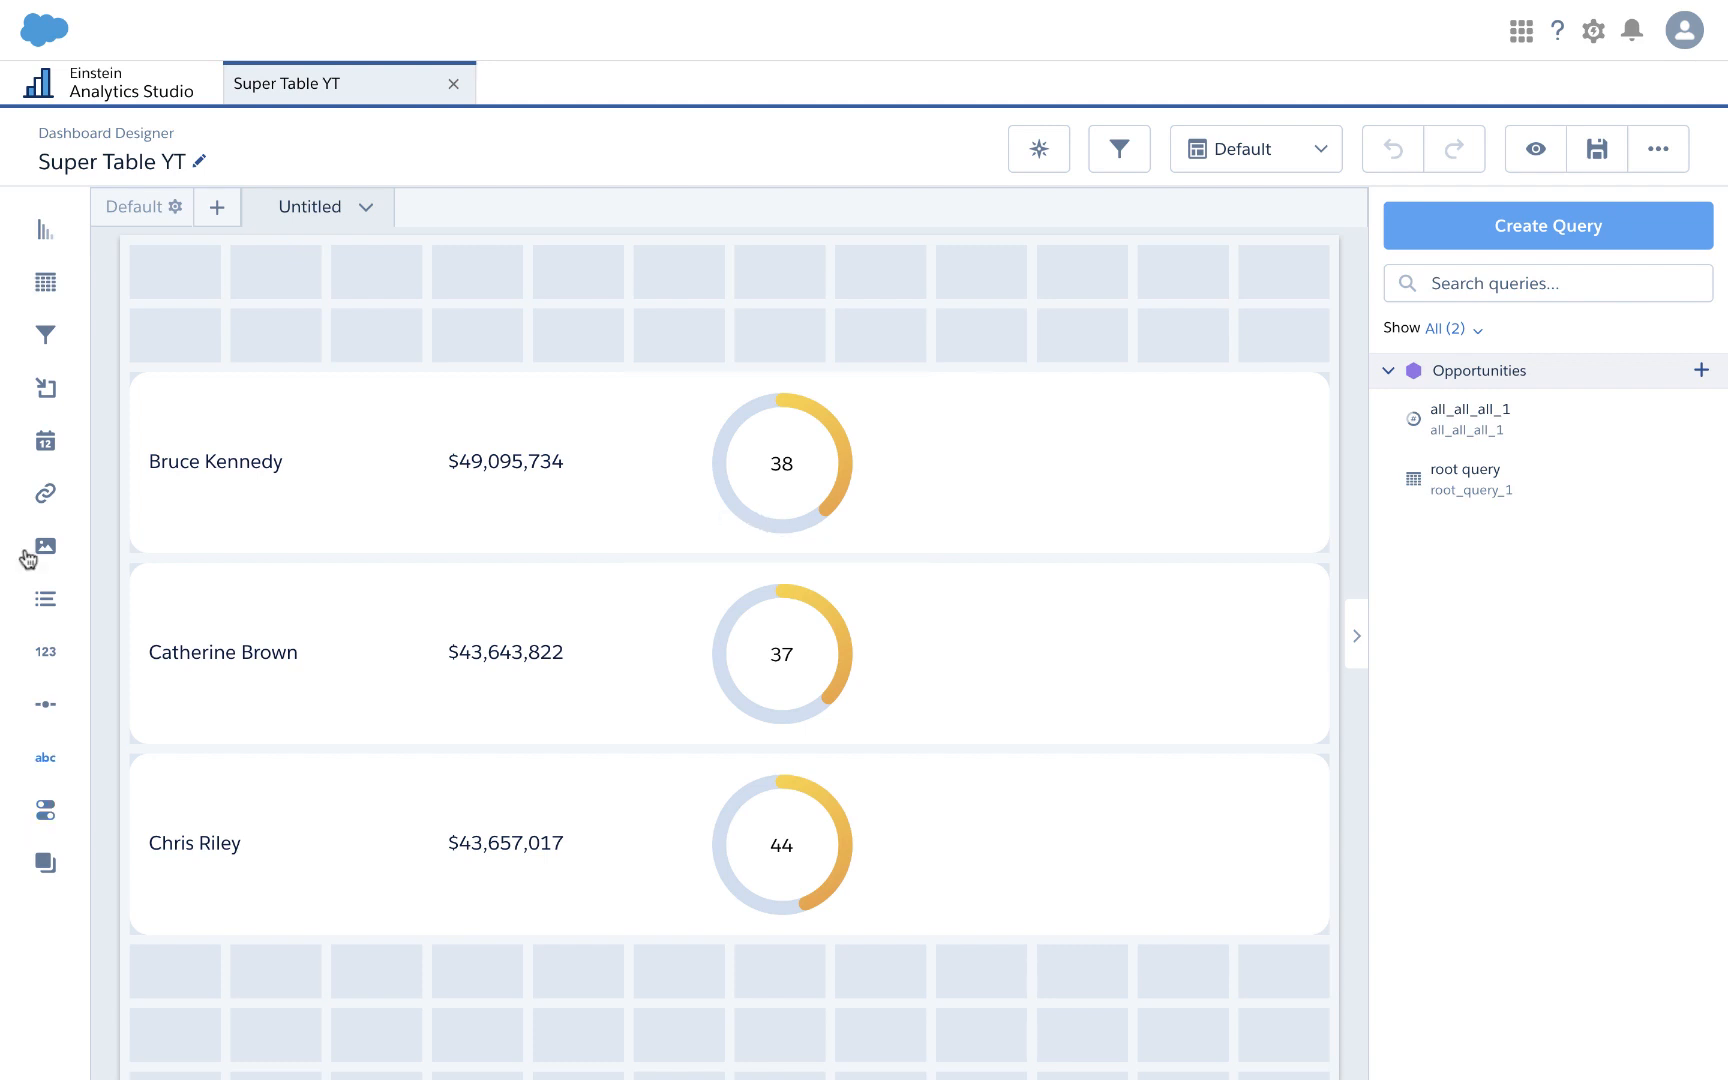
# Step: Place a 'Button title' link widget at the right end of the top owner row beside the 38 gauge
pyautogui.moveTo(73, 503); pyautogui.dragTo(1022, 469)
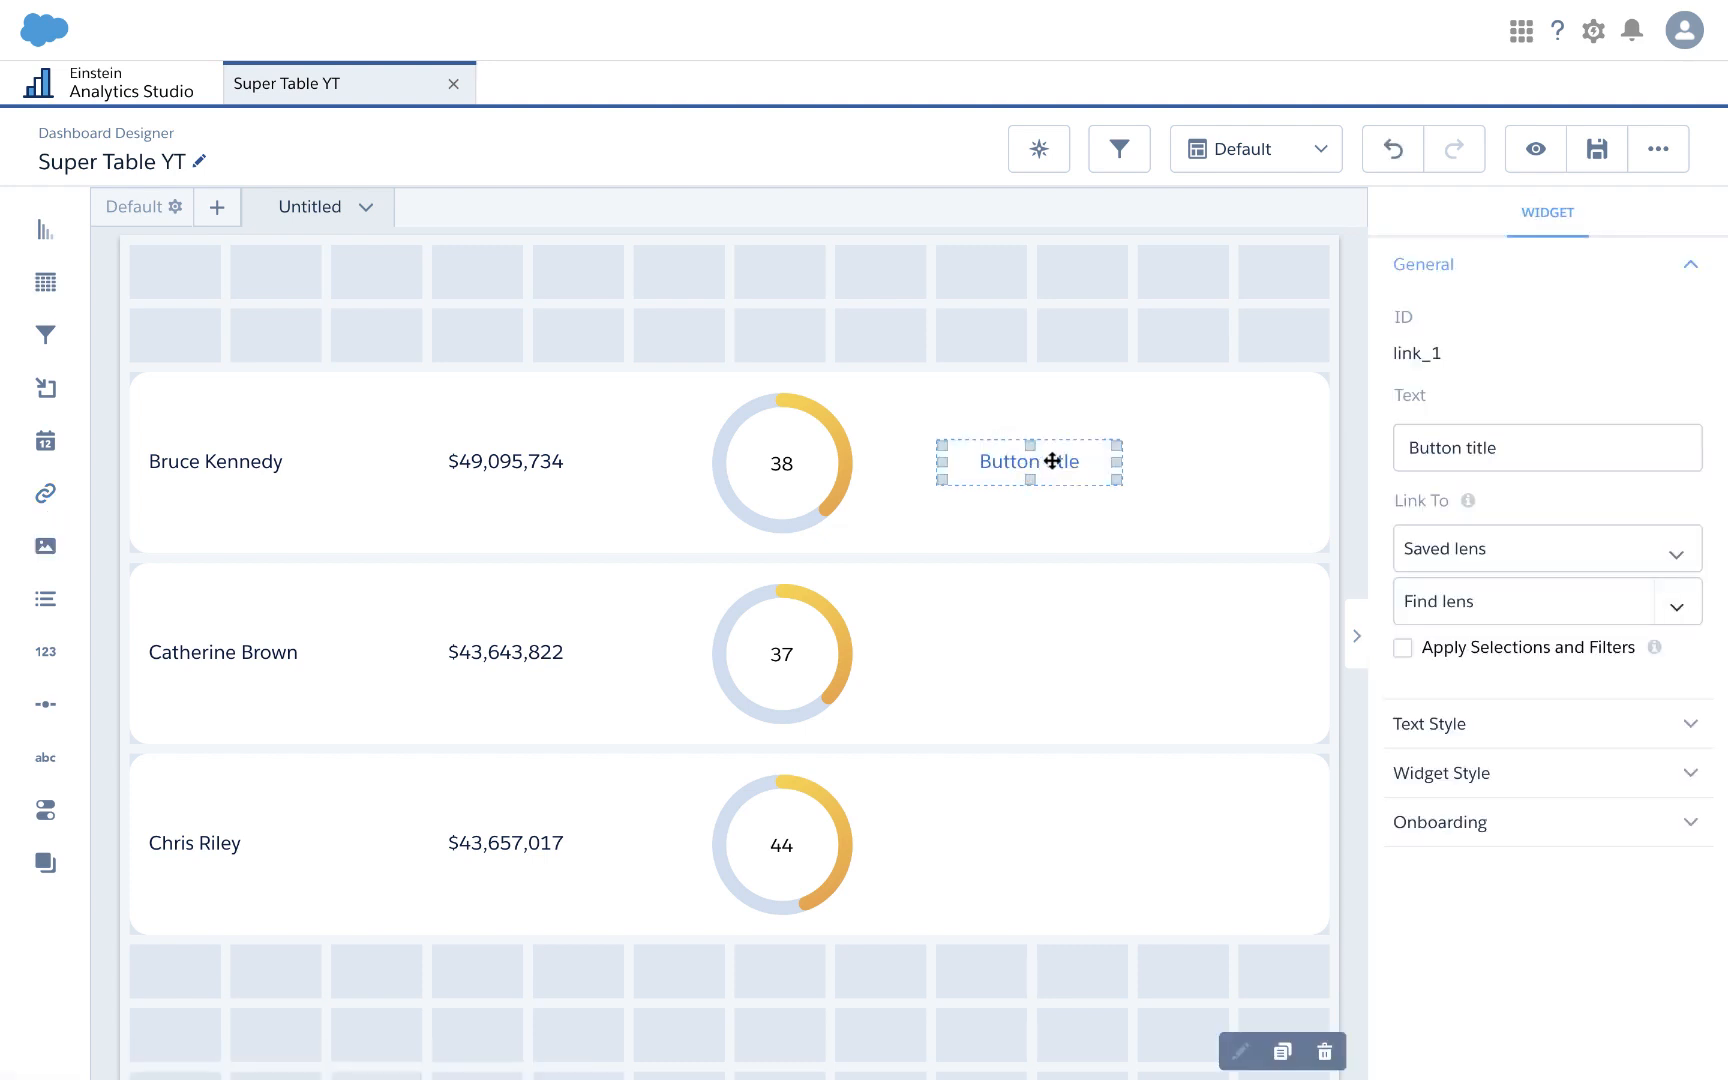
pyautogui.click(1044, 455)
pyautogui.moveTo(1137, 456); pyautogui.dragTo(1285, 461)
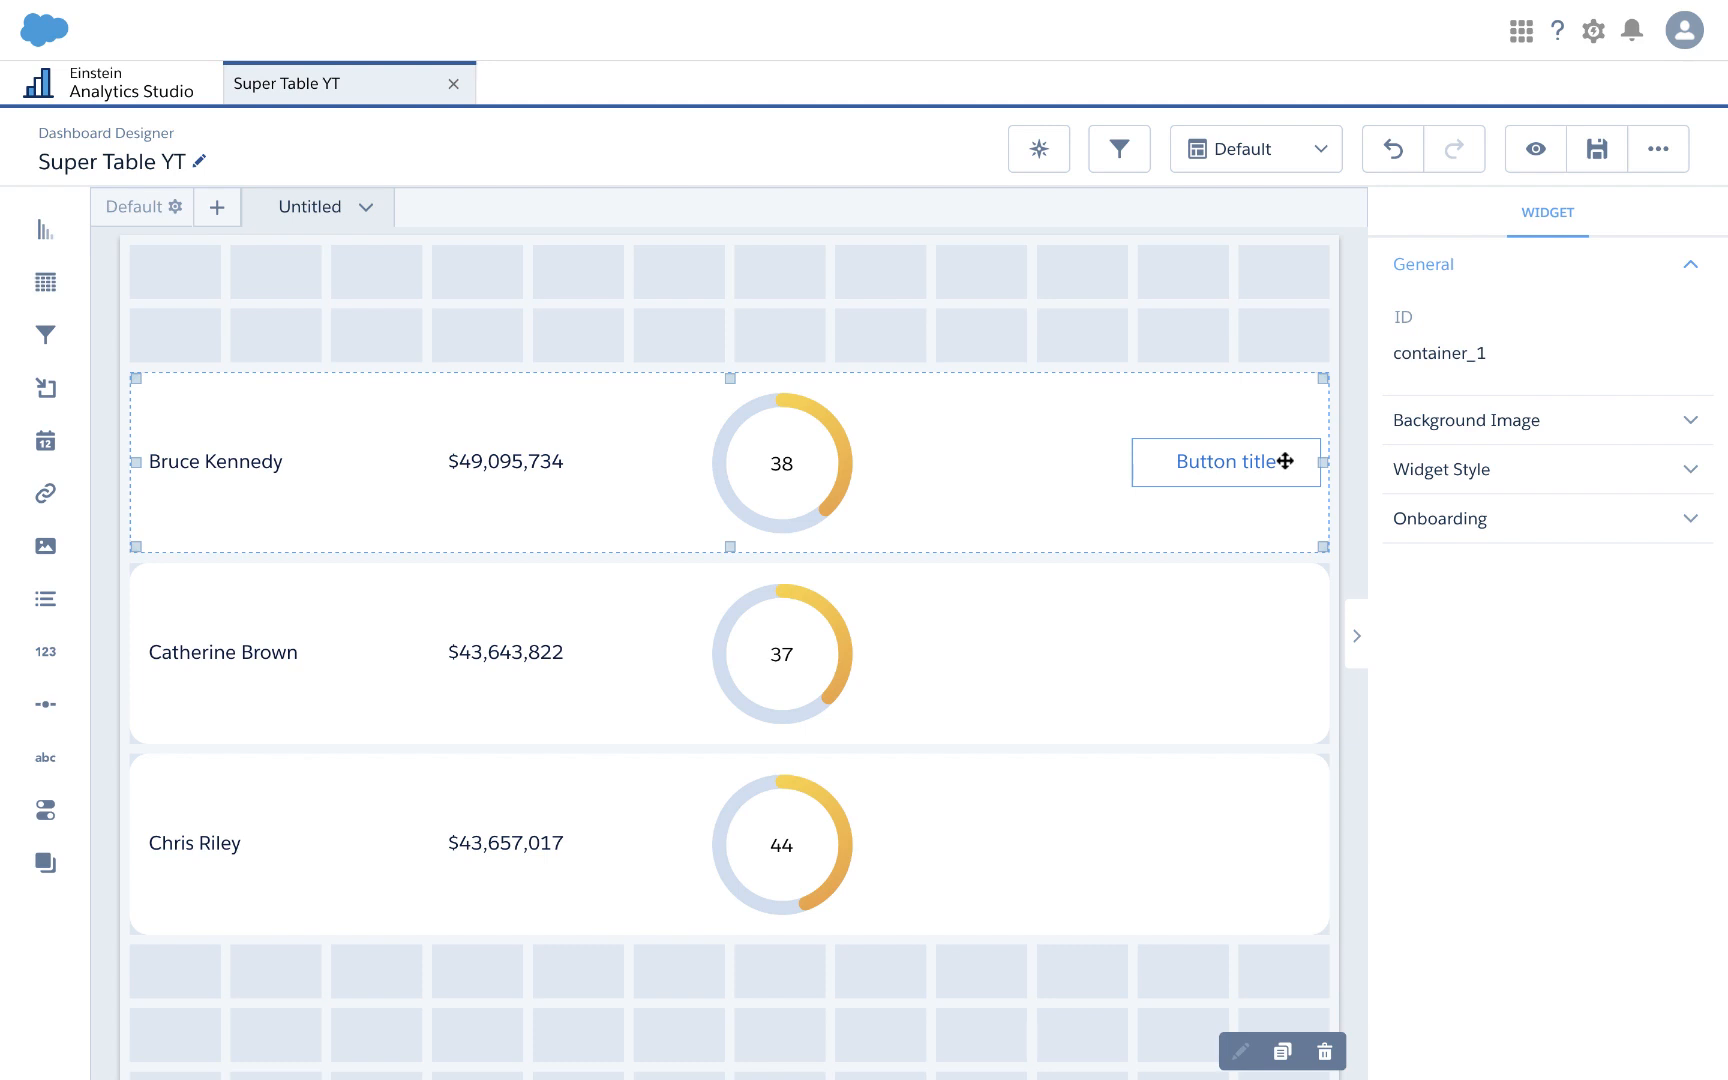
pyautogui.click(1218, 349)
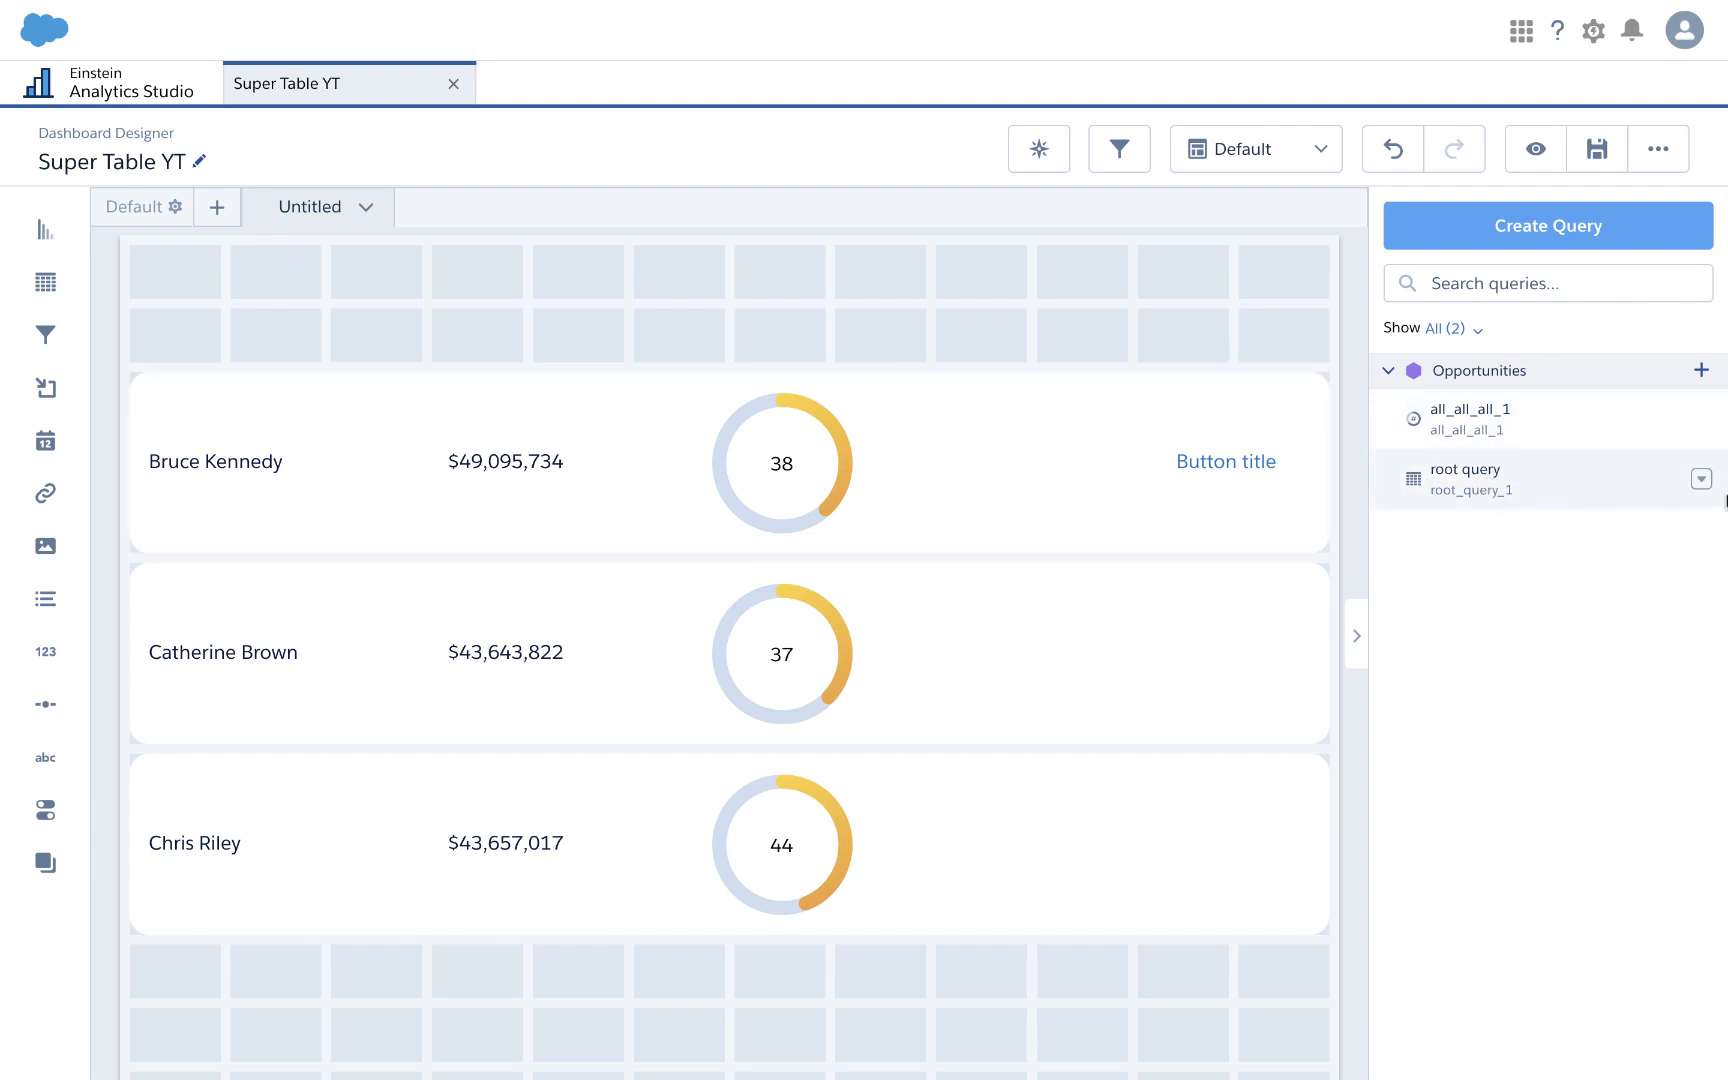
pyautogui.click(1701, 481)
# Step: Edit the root query and add a new formula column
pyautogui.click(1625, 517)
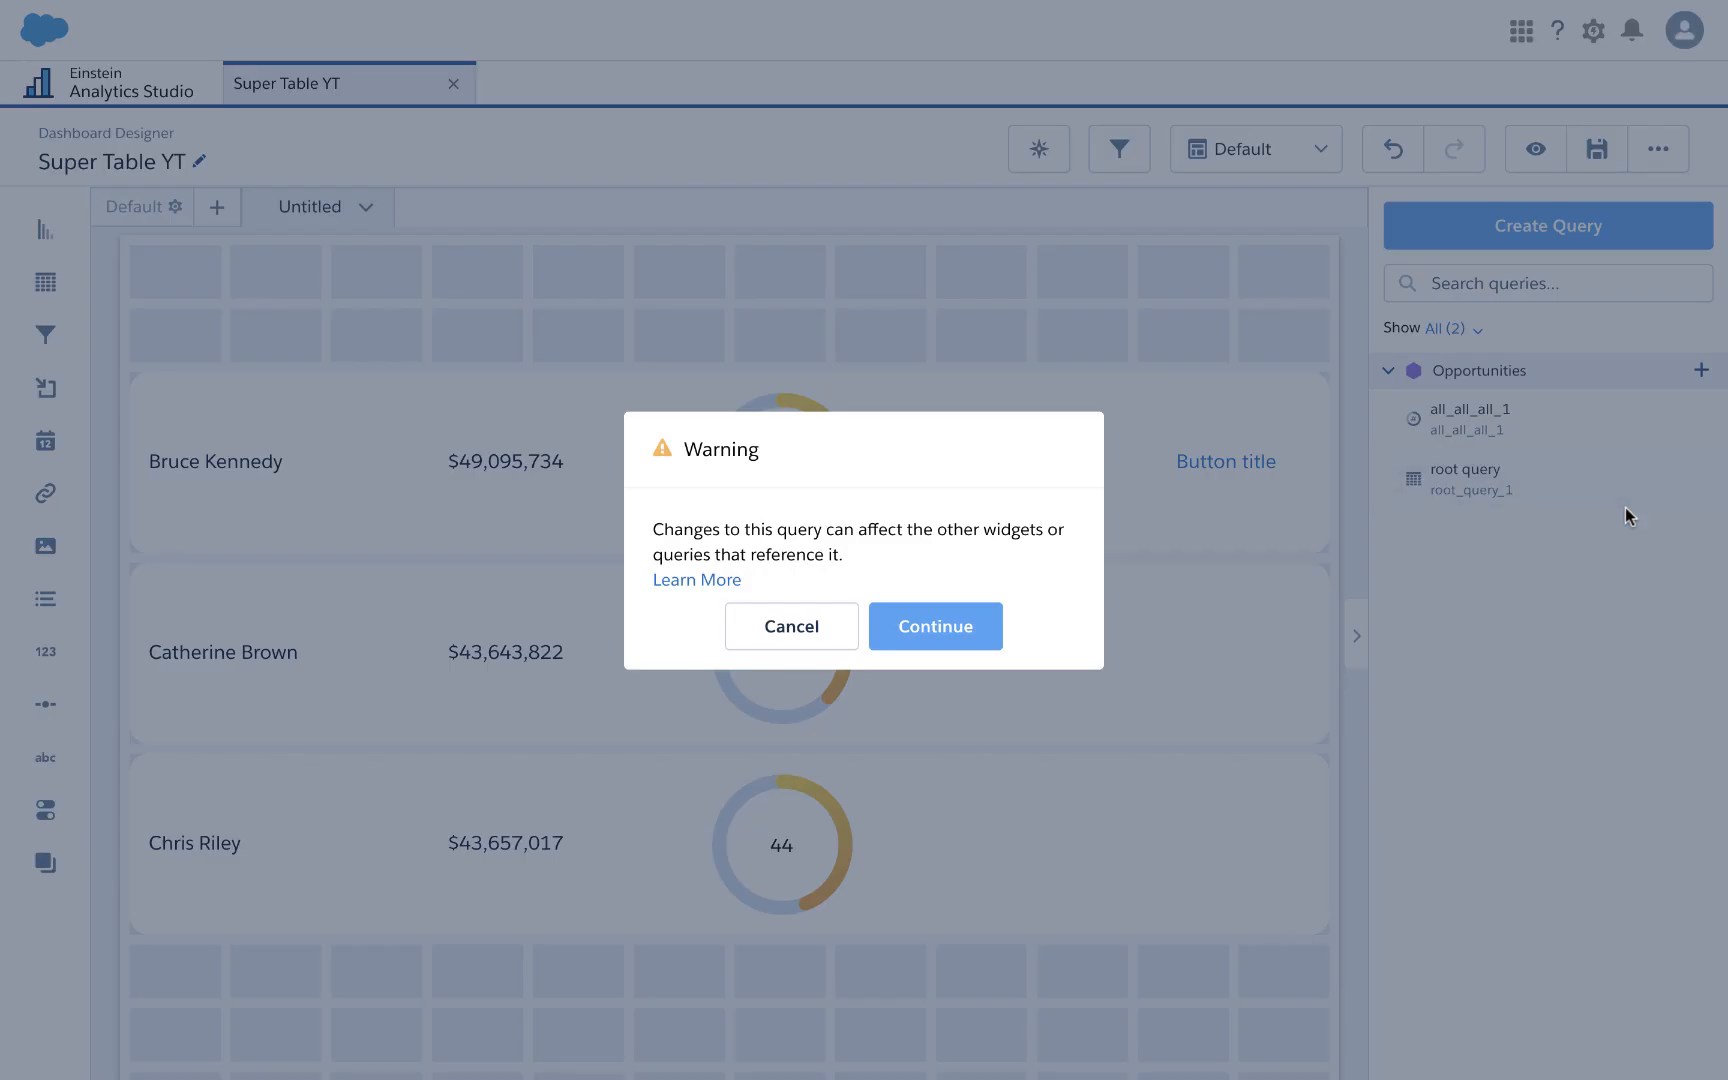
pyautogui.click(895, 627)
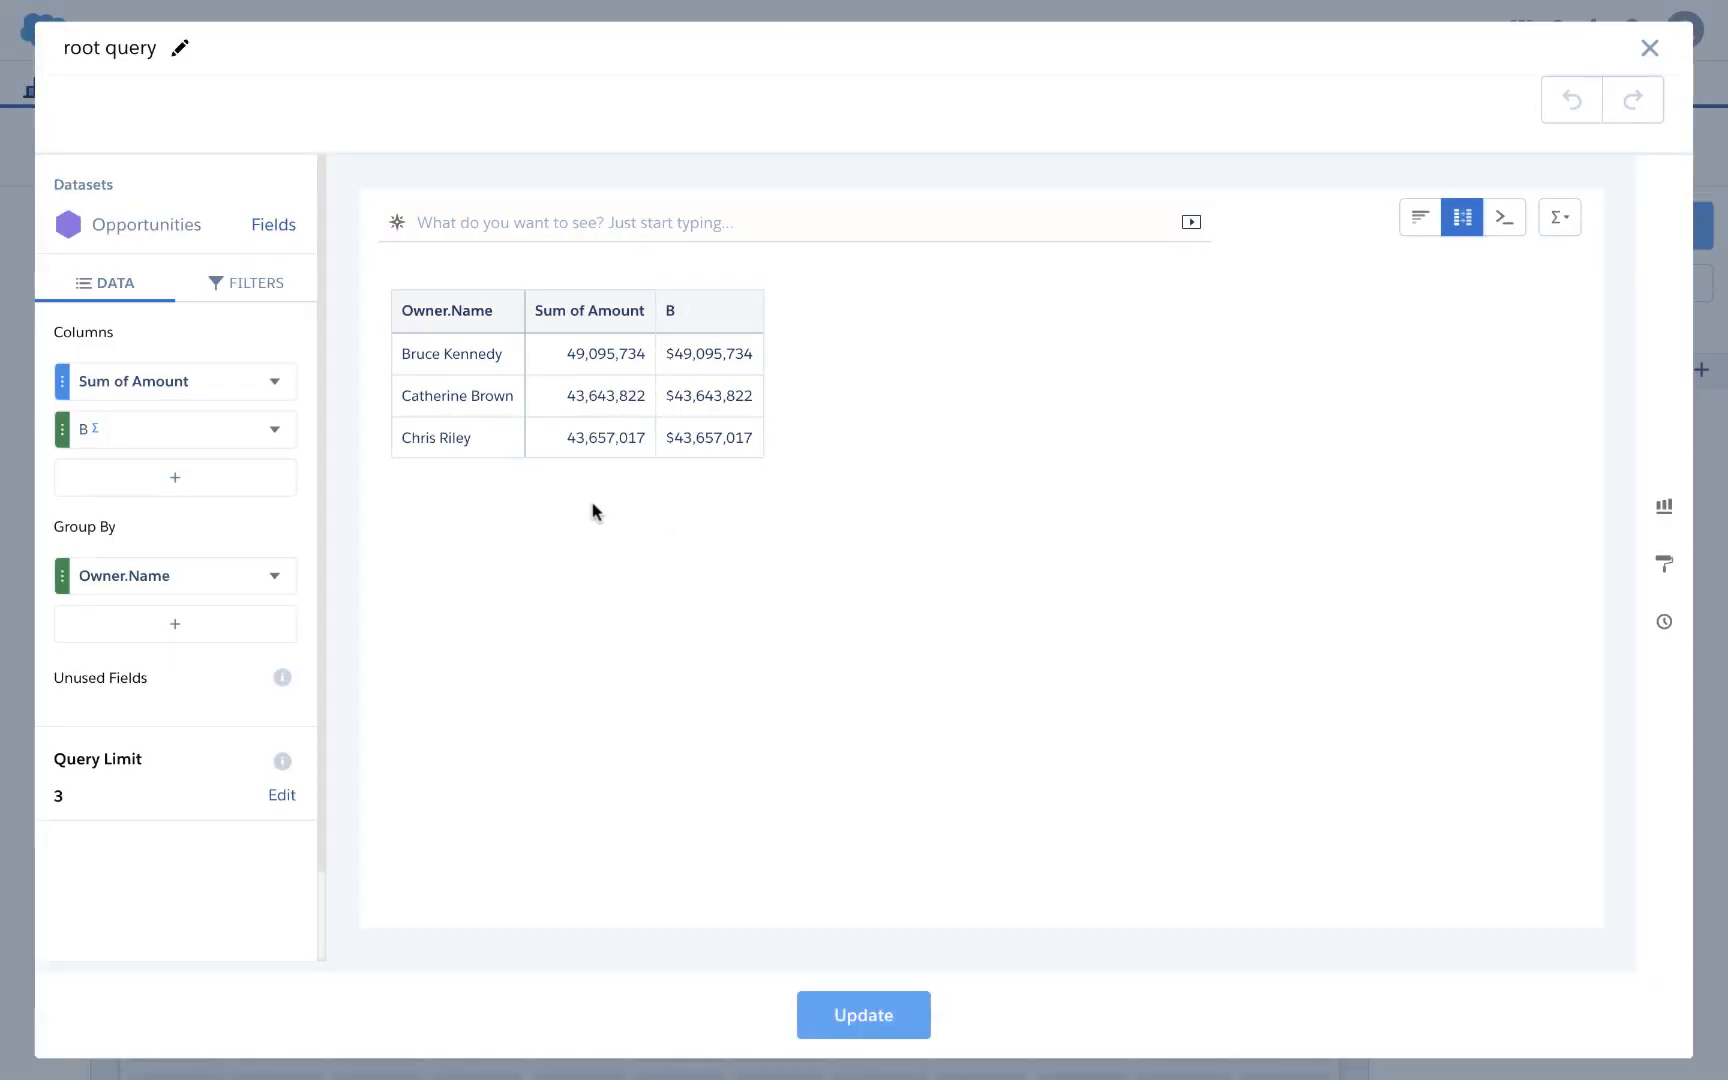
pyautogui.click(180, 484)
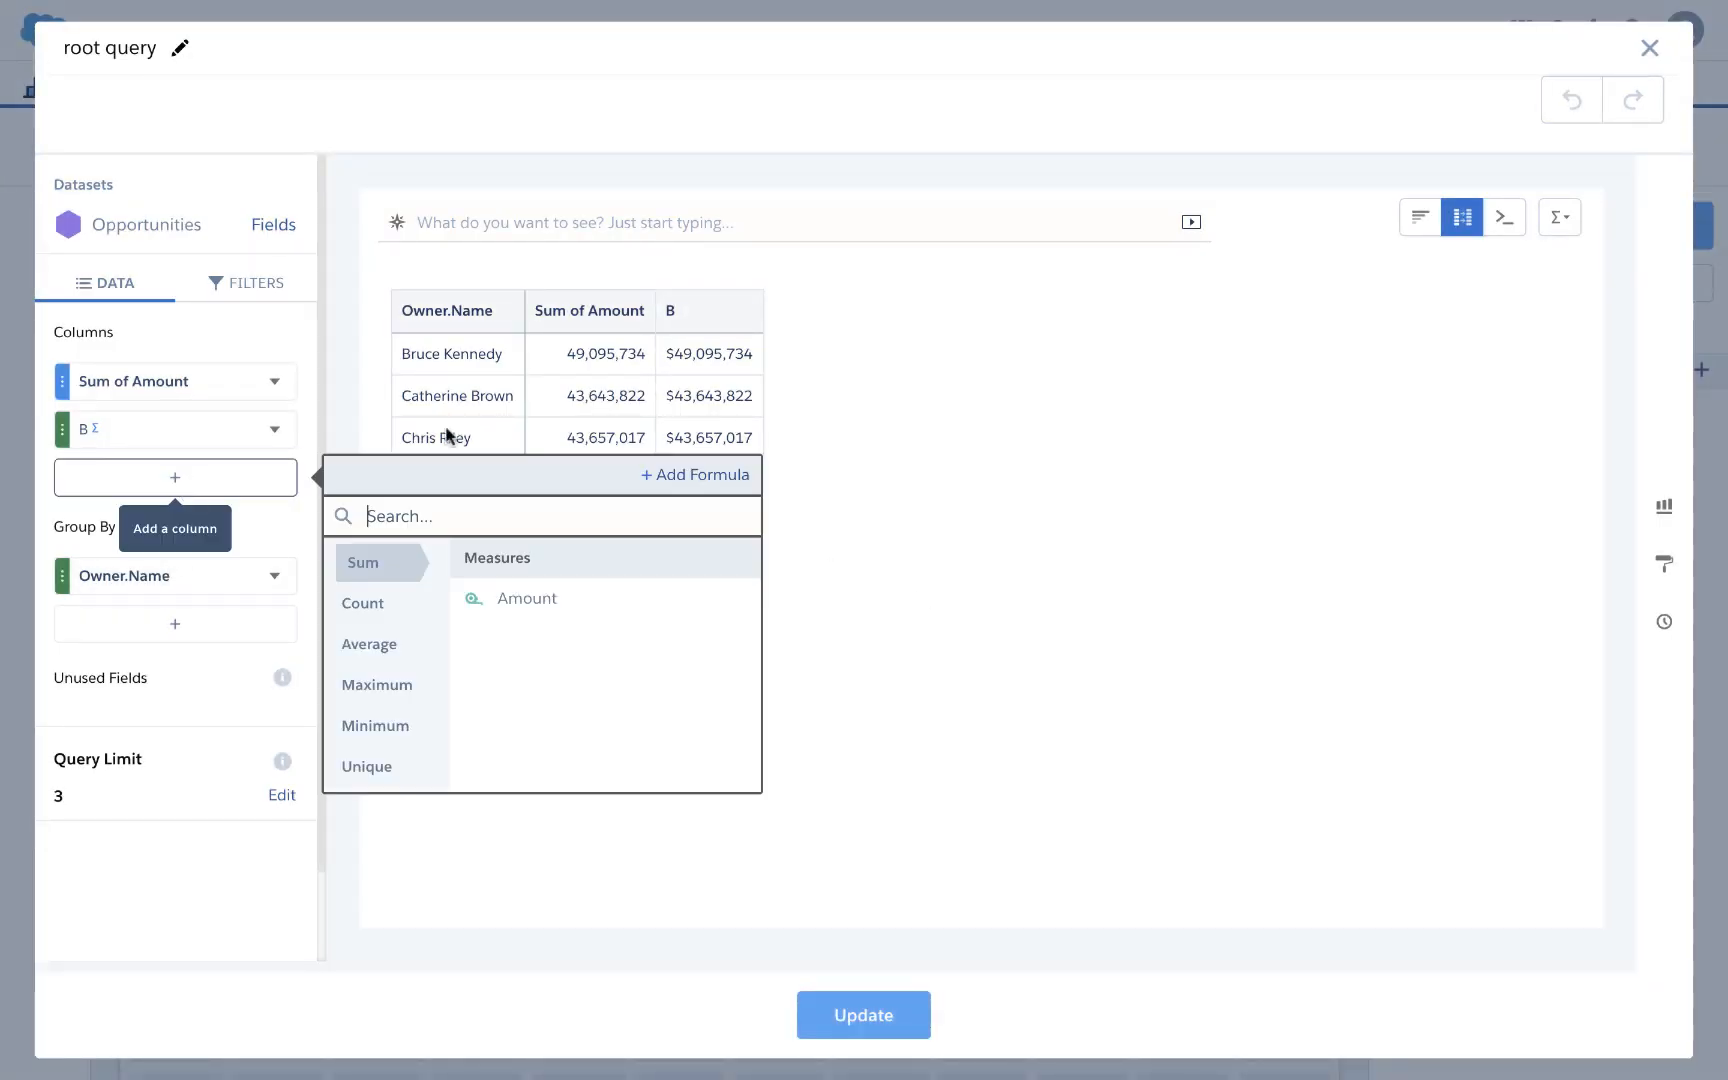
pyautogui.click(694, 475)
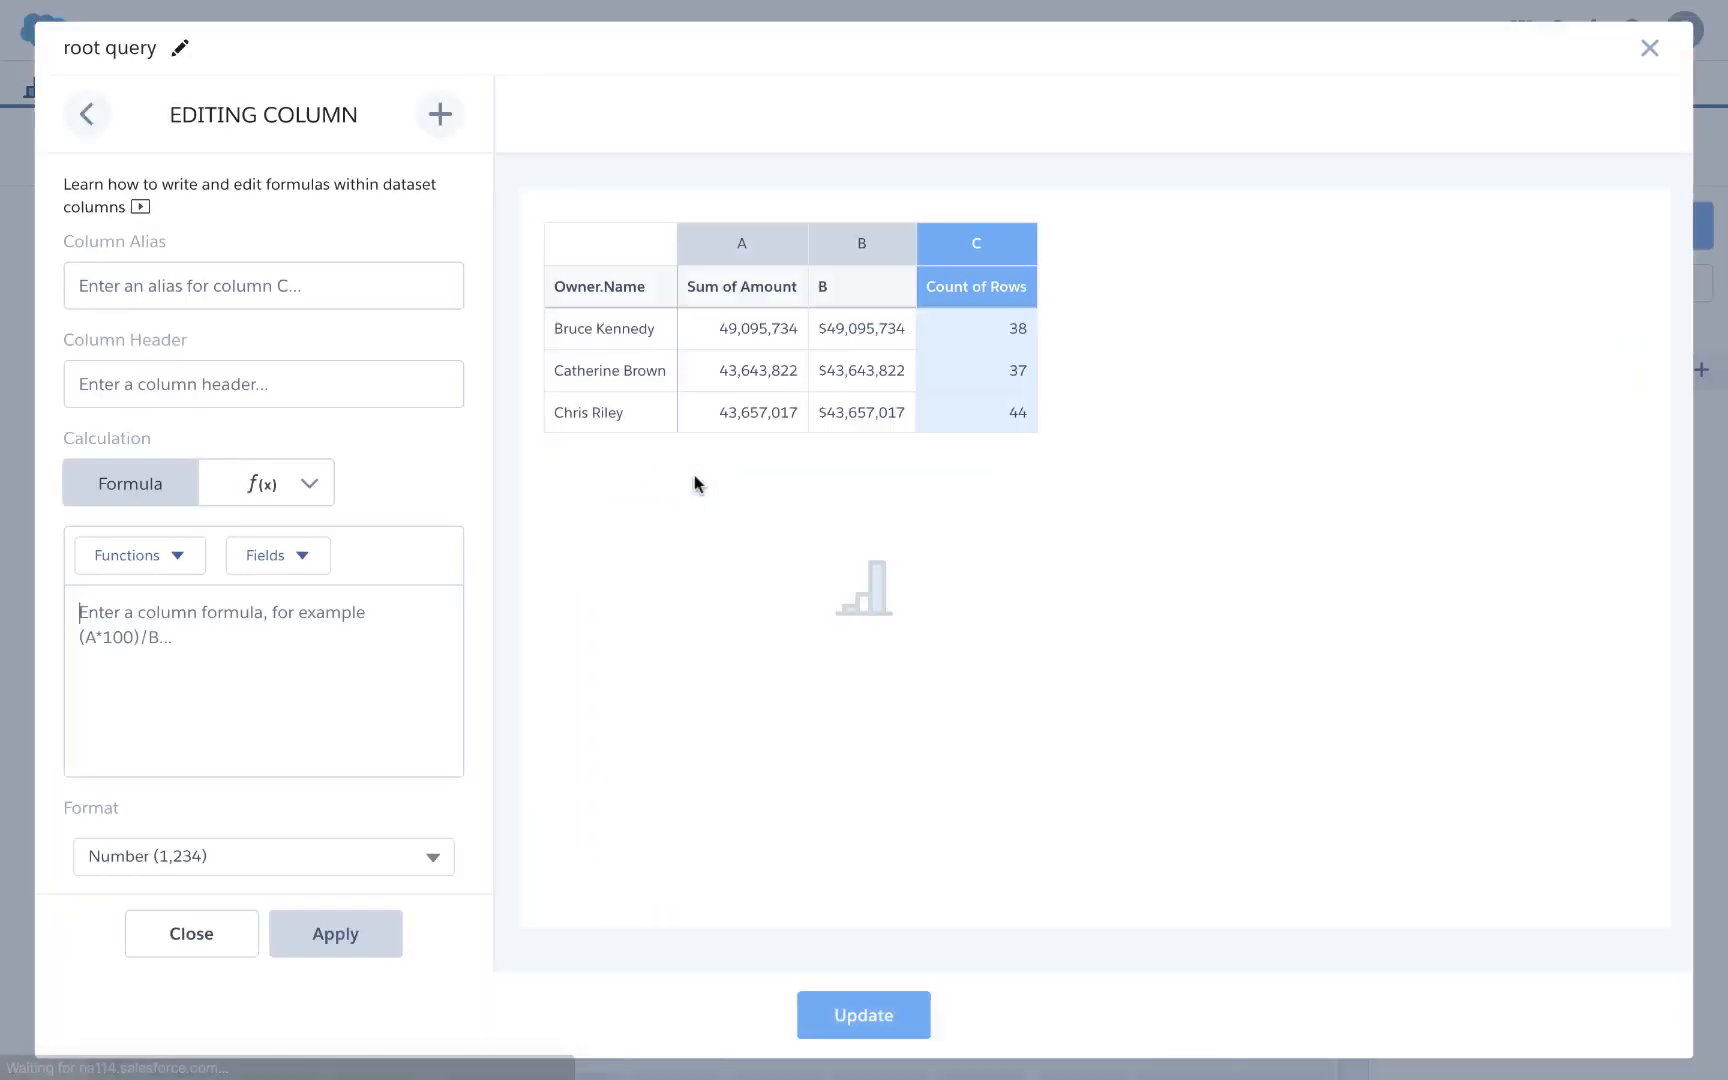
# Step: Build the formula first(OwnerId) from the function and field lists and apply it
pyautogui.click(276, 565)
pyautogui.scroll(-2, 270, 700)
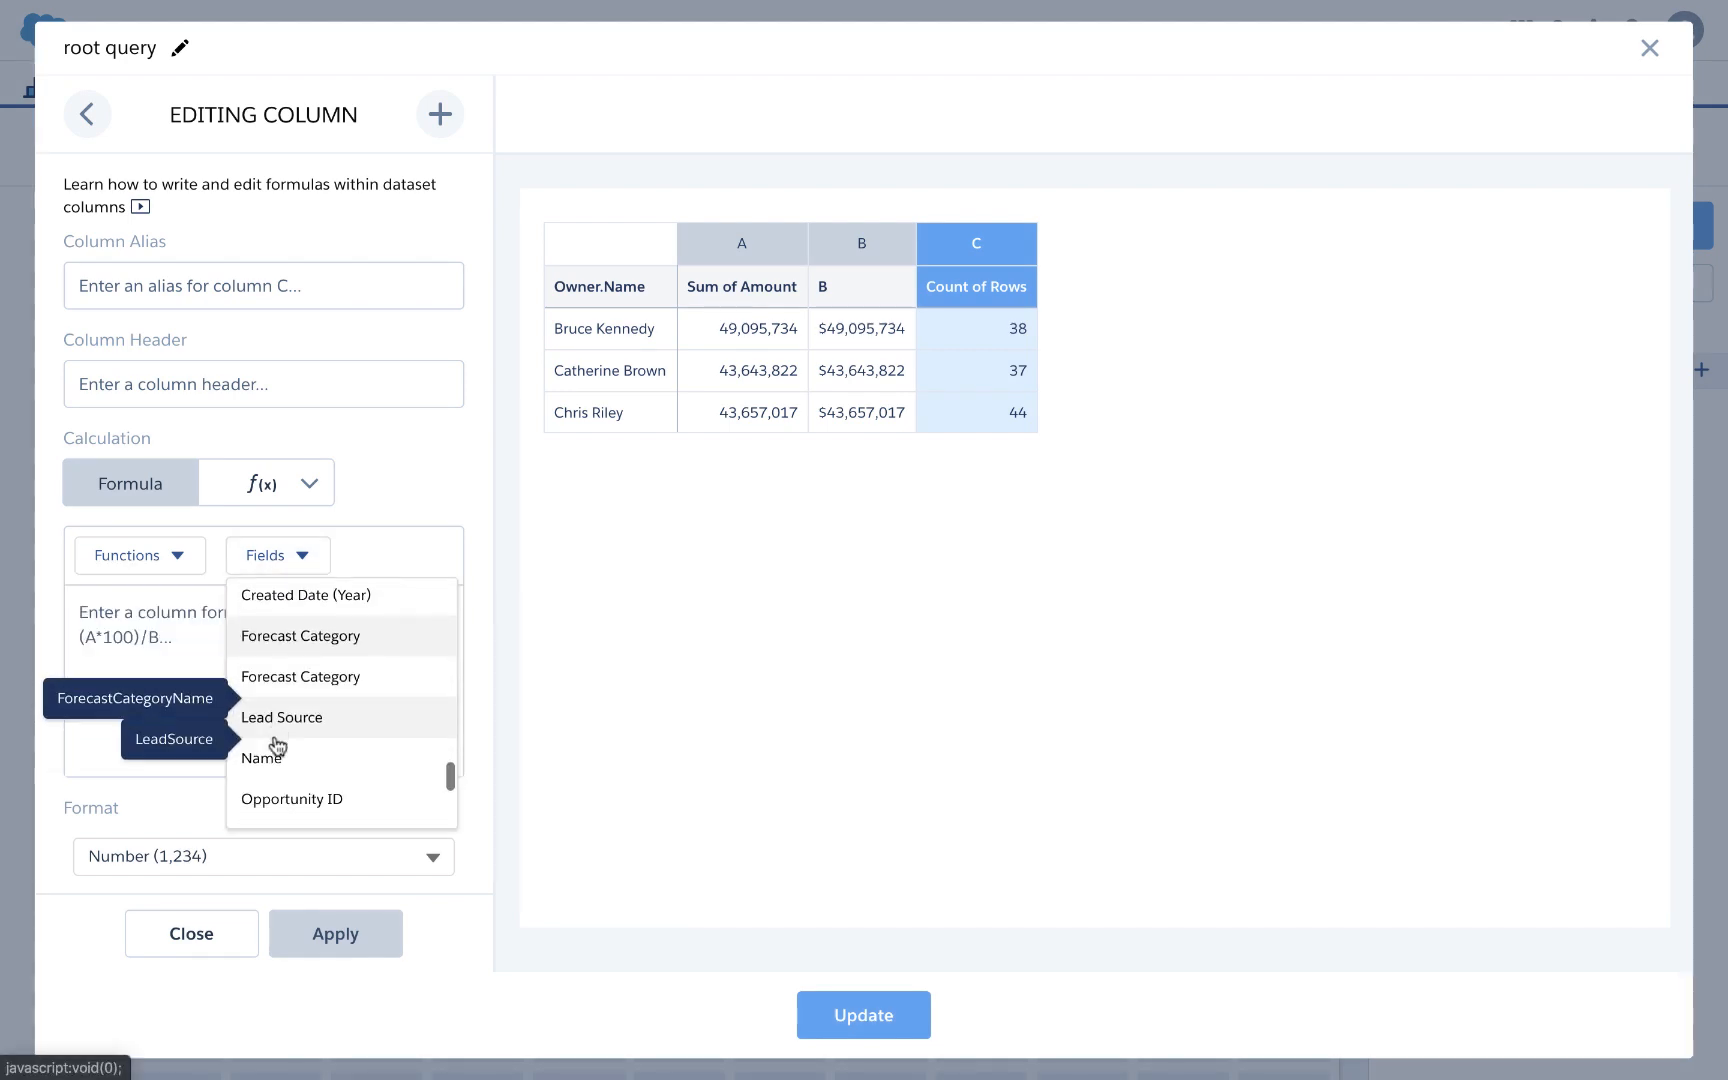
pyautogui.click(199, 575)
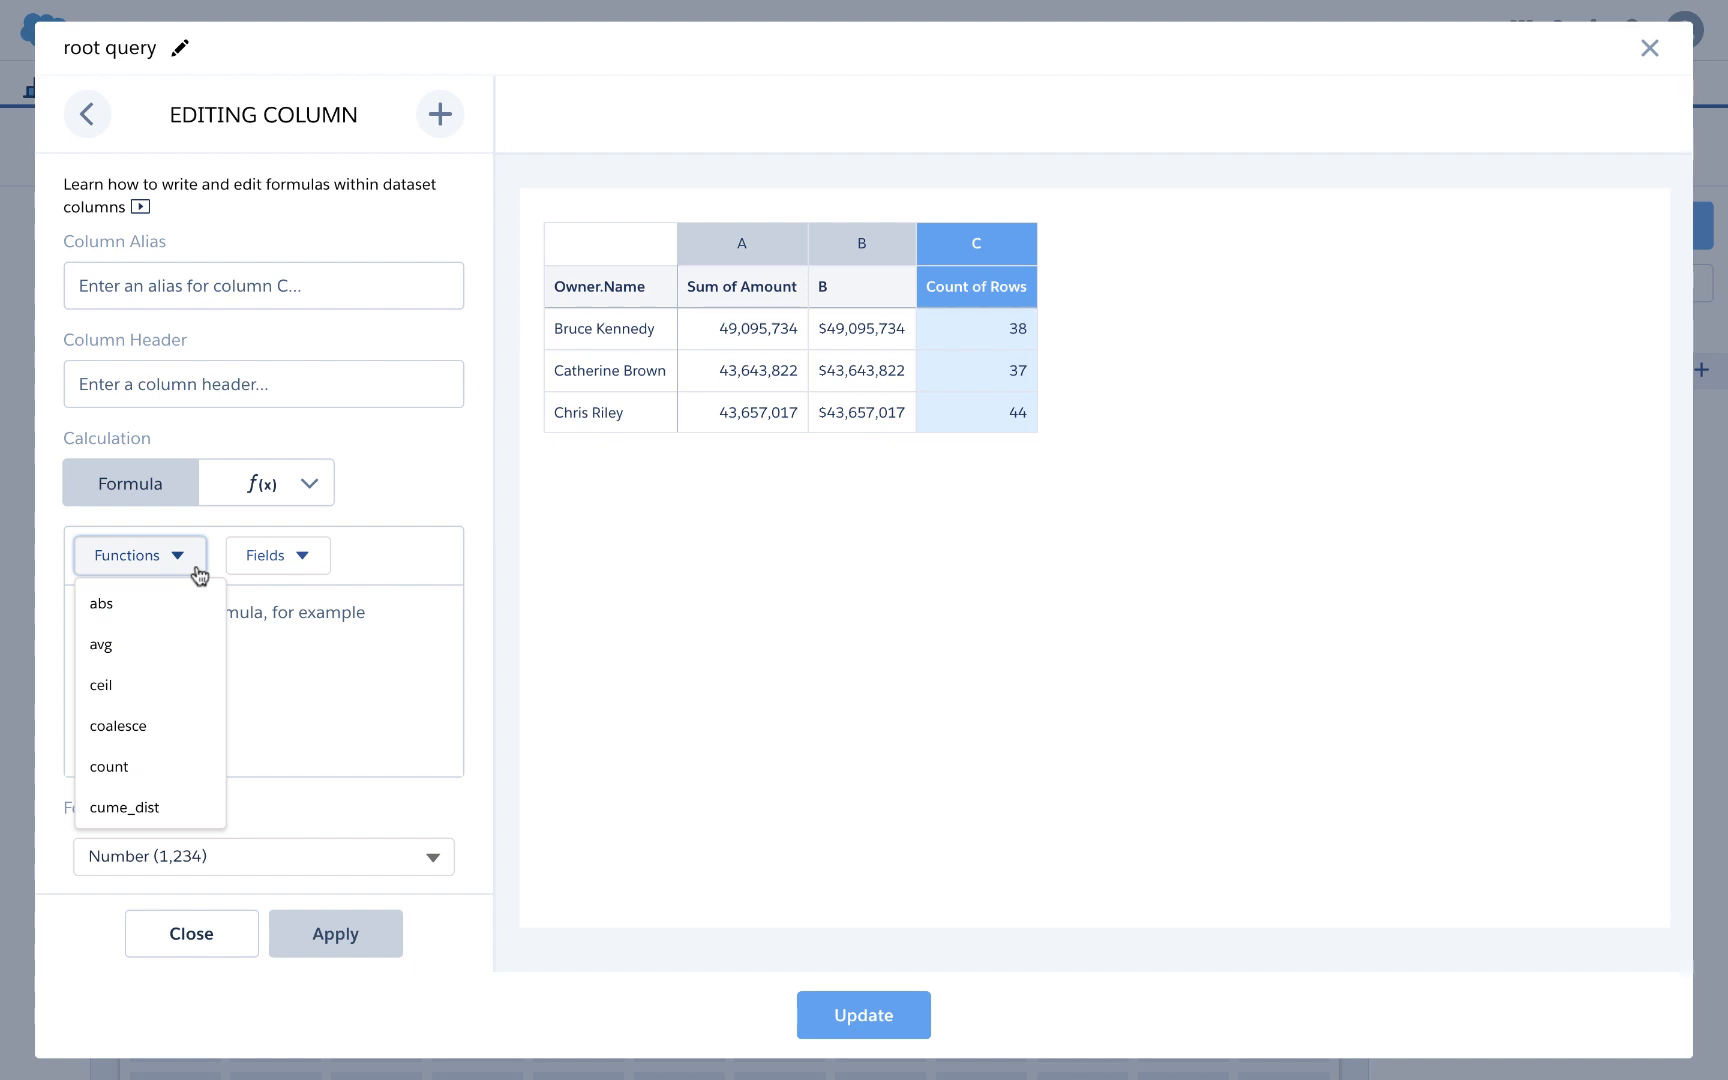
pyautogui.scroll(-5, 166, 600)
pyautogui.click(113, 698)
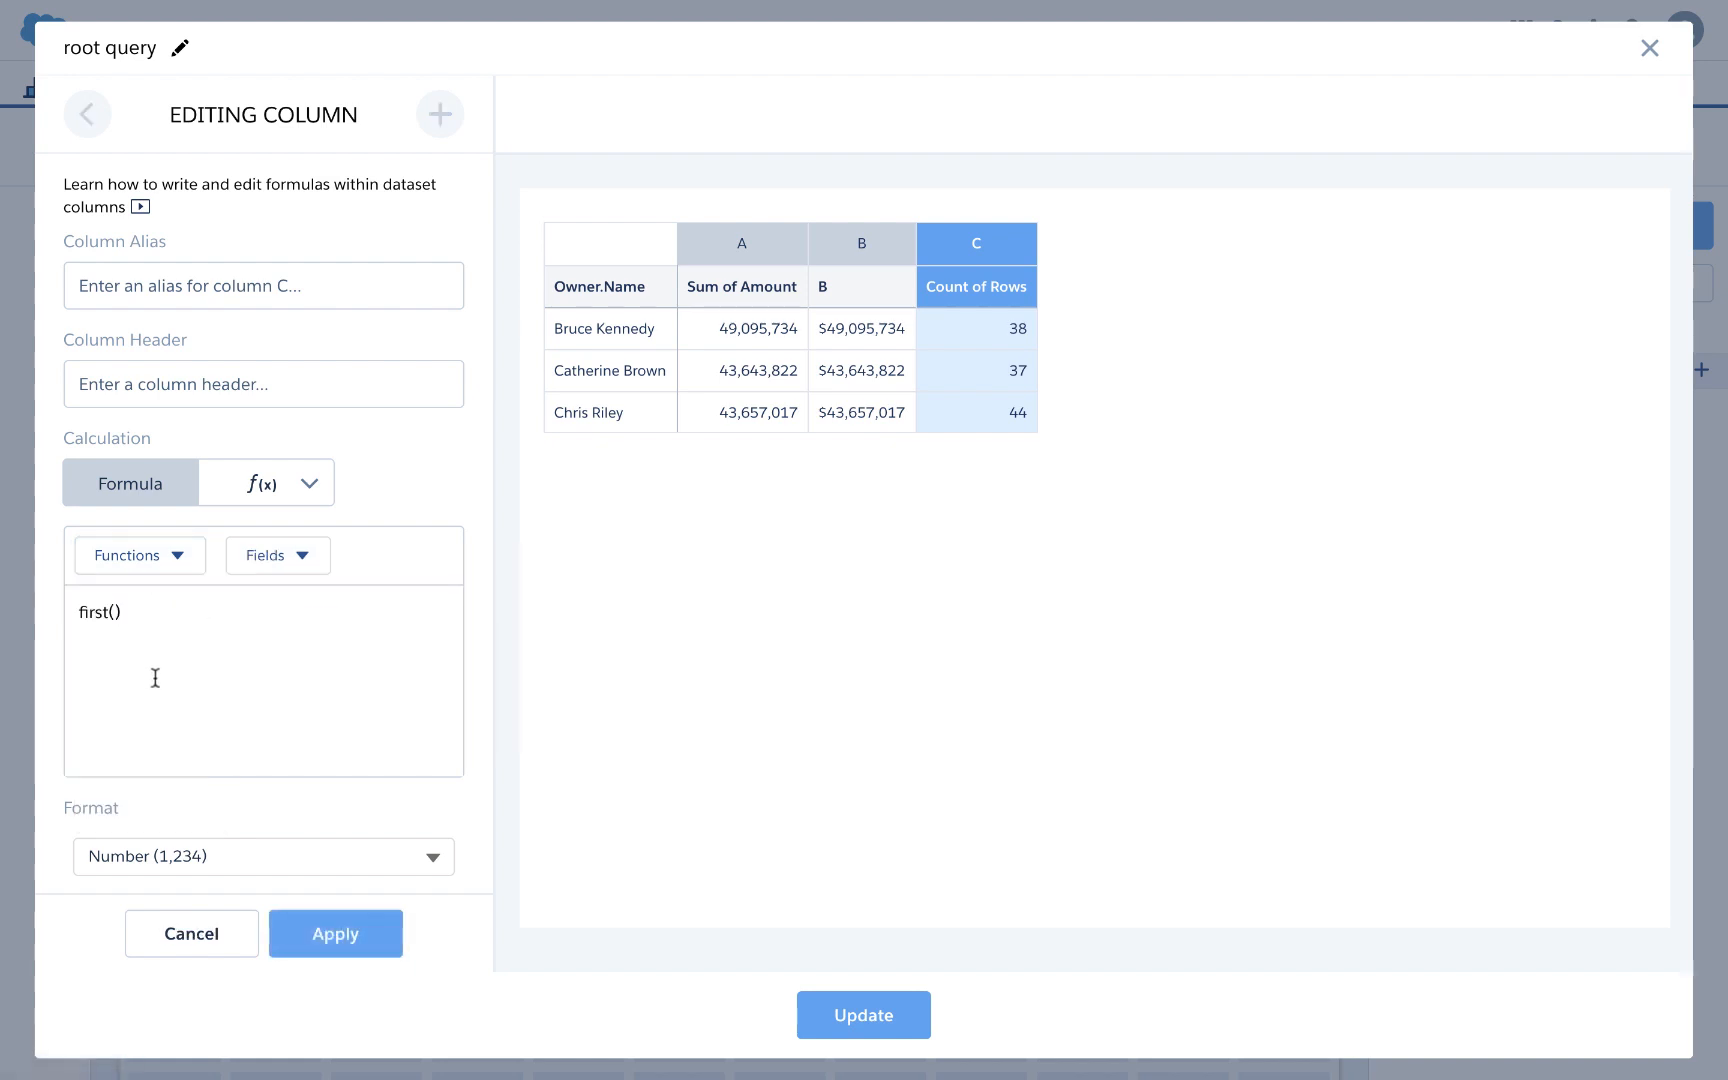
pyautogui.click(280, 570)
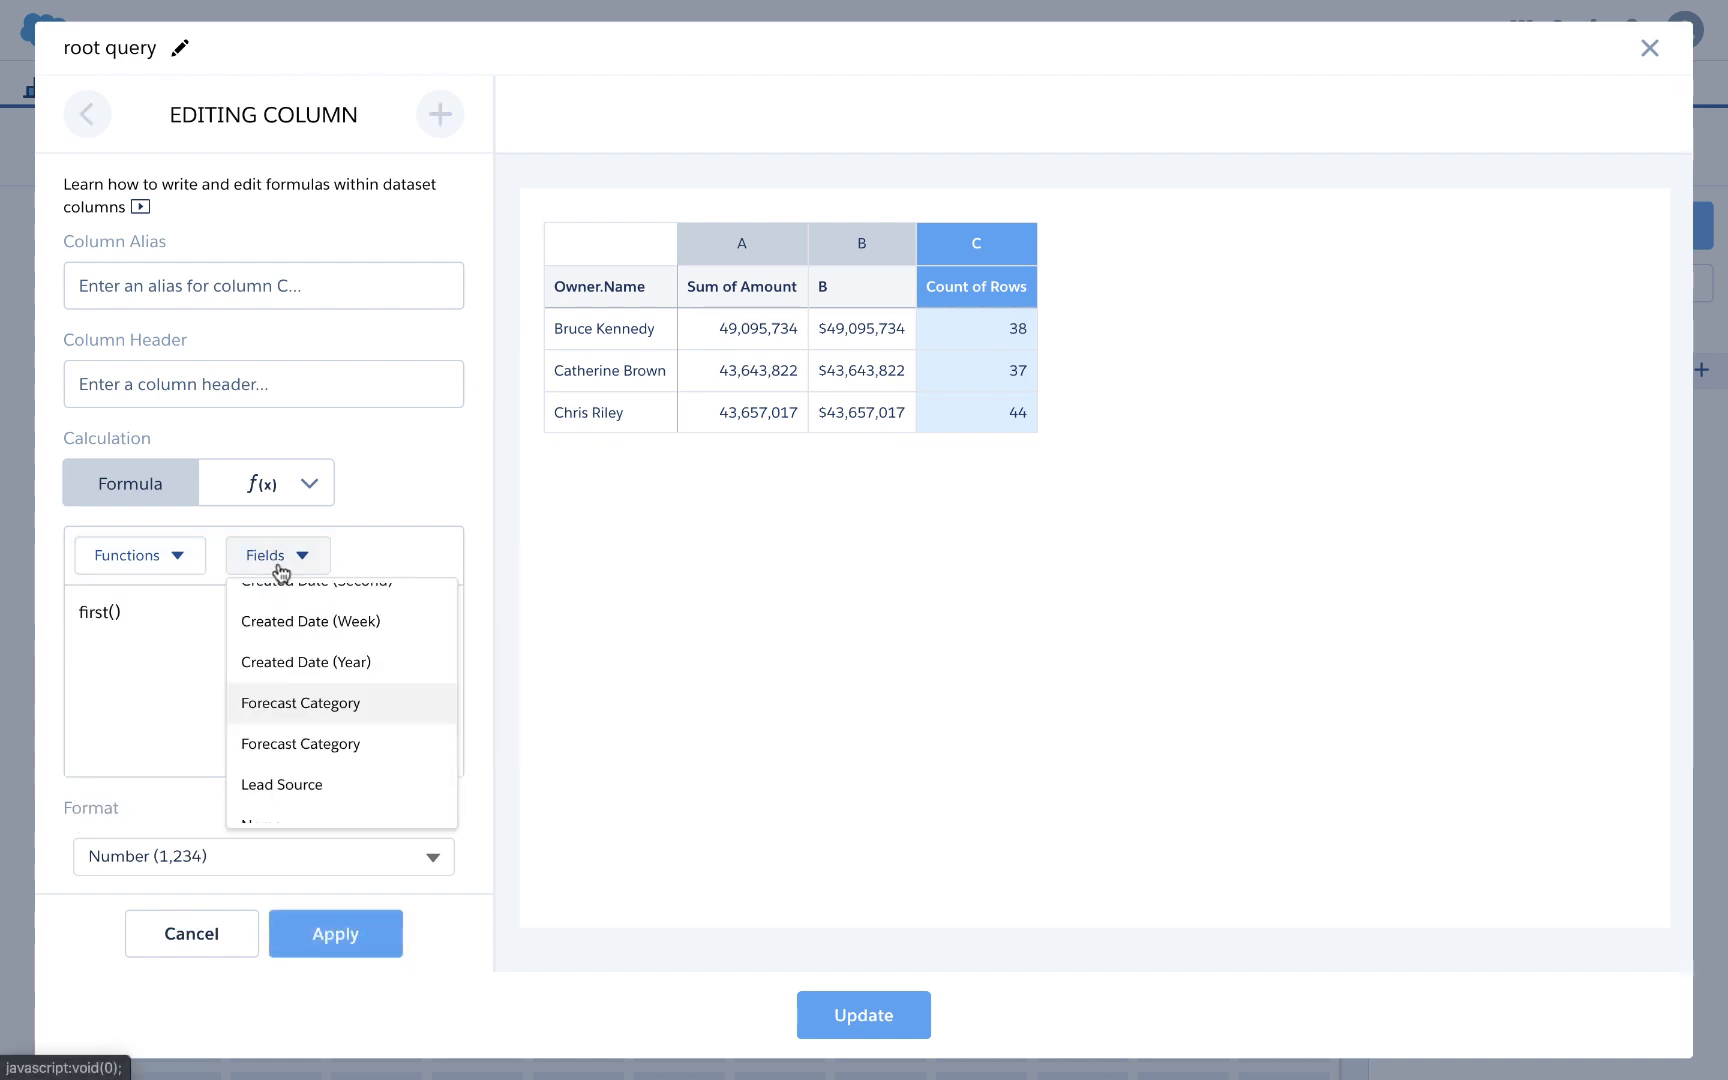
pyautogui.scroll(-2, 281, 721)
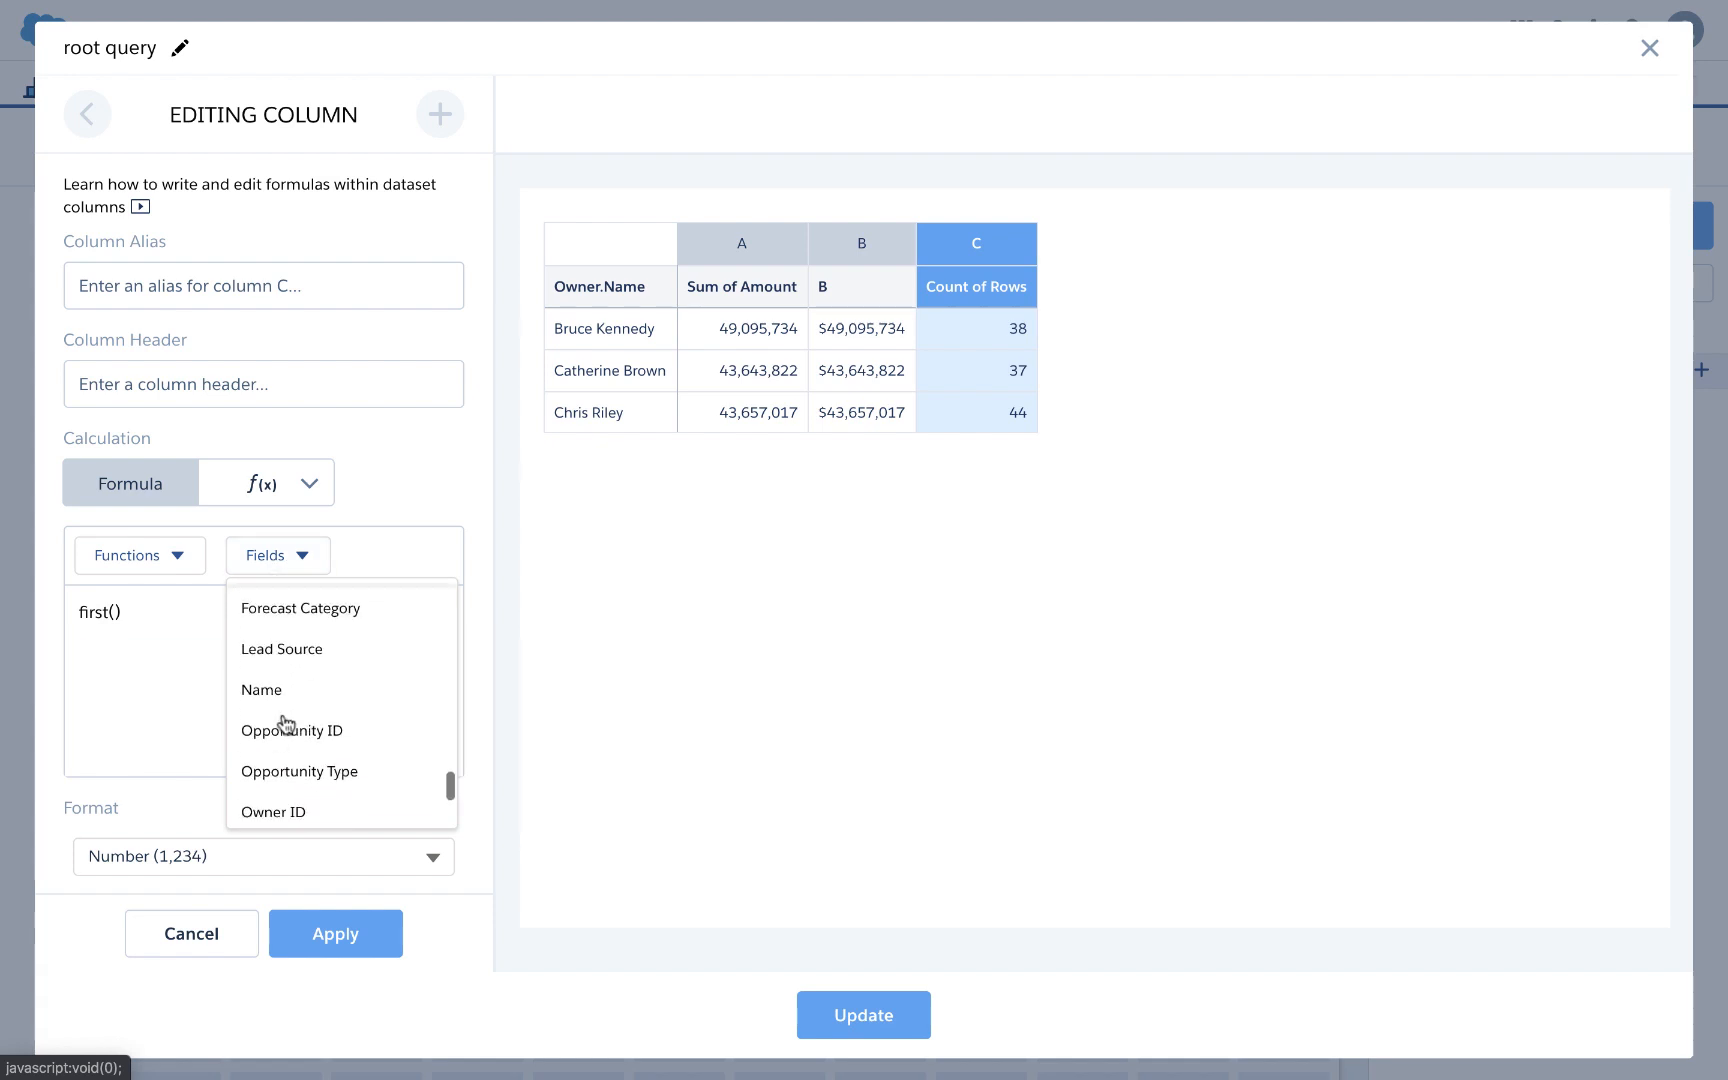
pyautogui.scroll(1, 284, 722)
pyautogui.scroll(5, 284, 722)
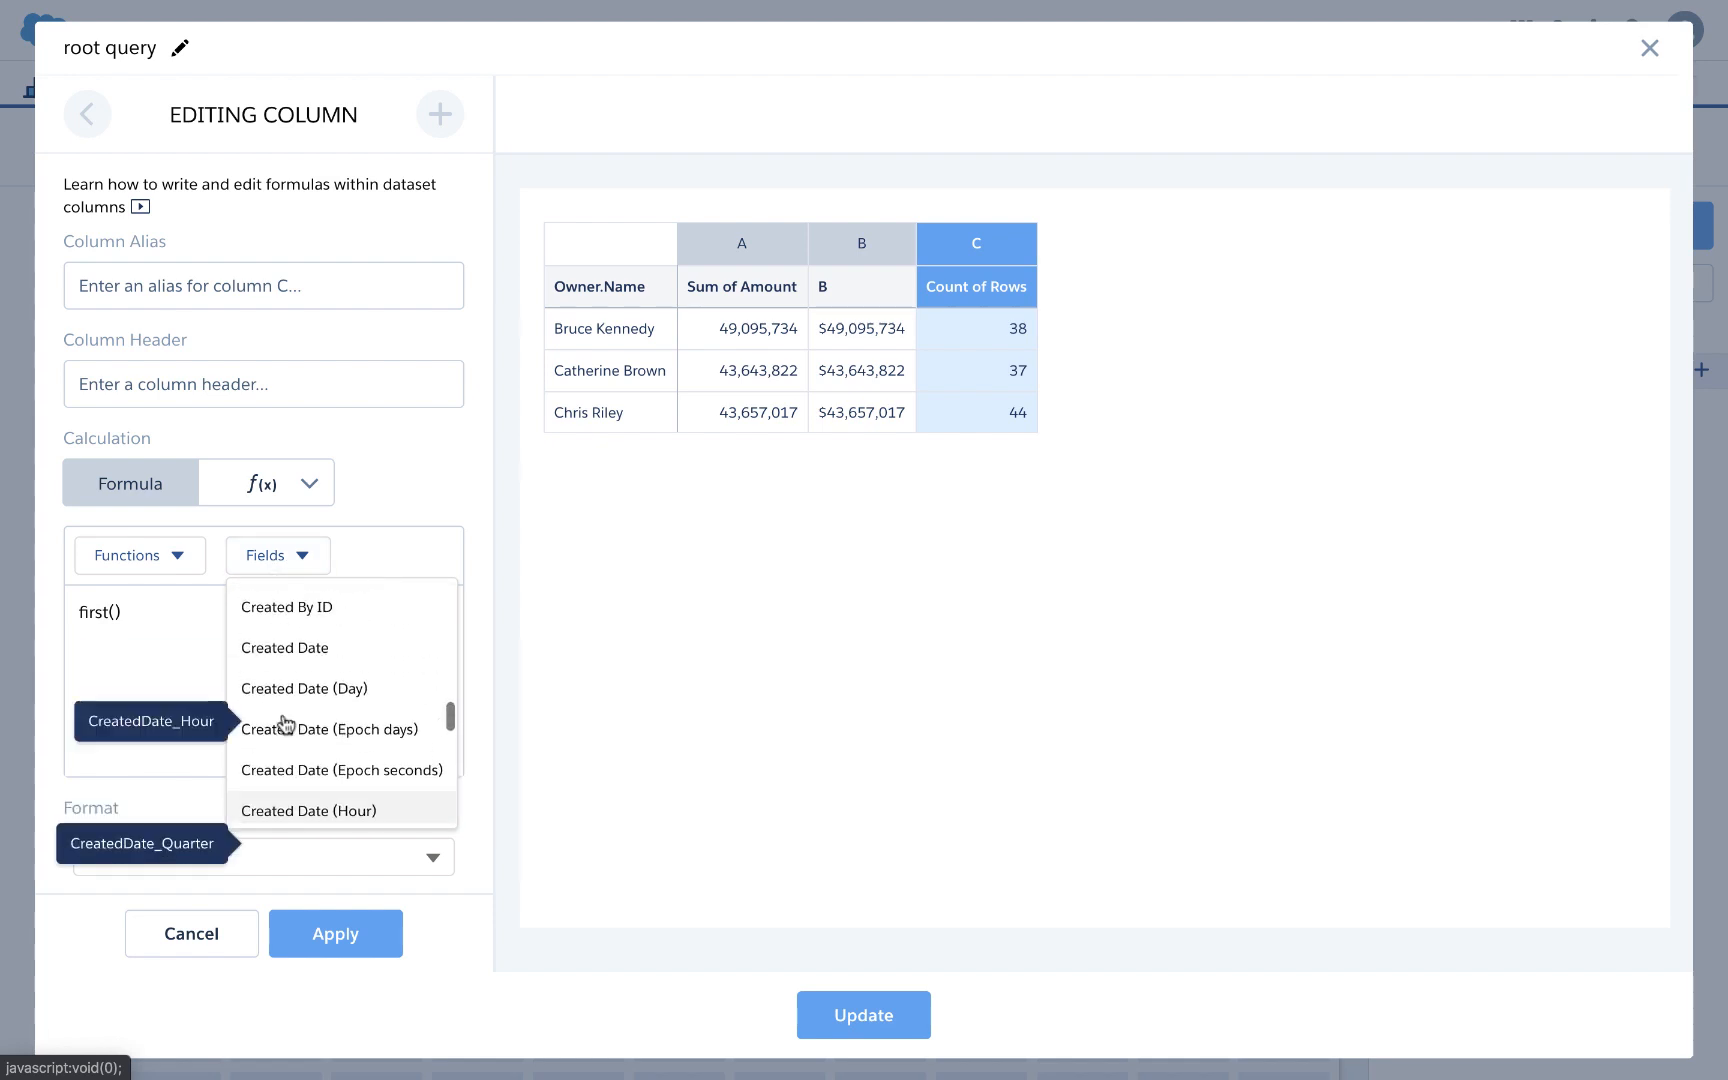
pyautogui.scroll(5, 284, 722)
pyautogui.scroll(-10, 285, 723)
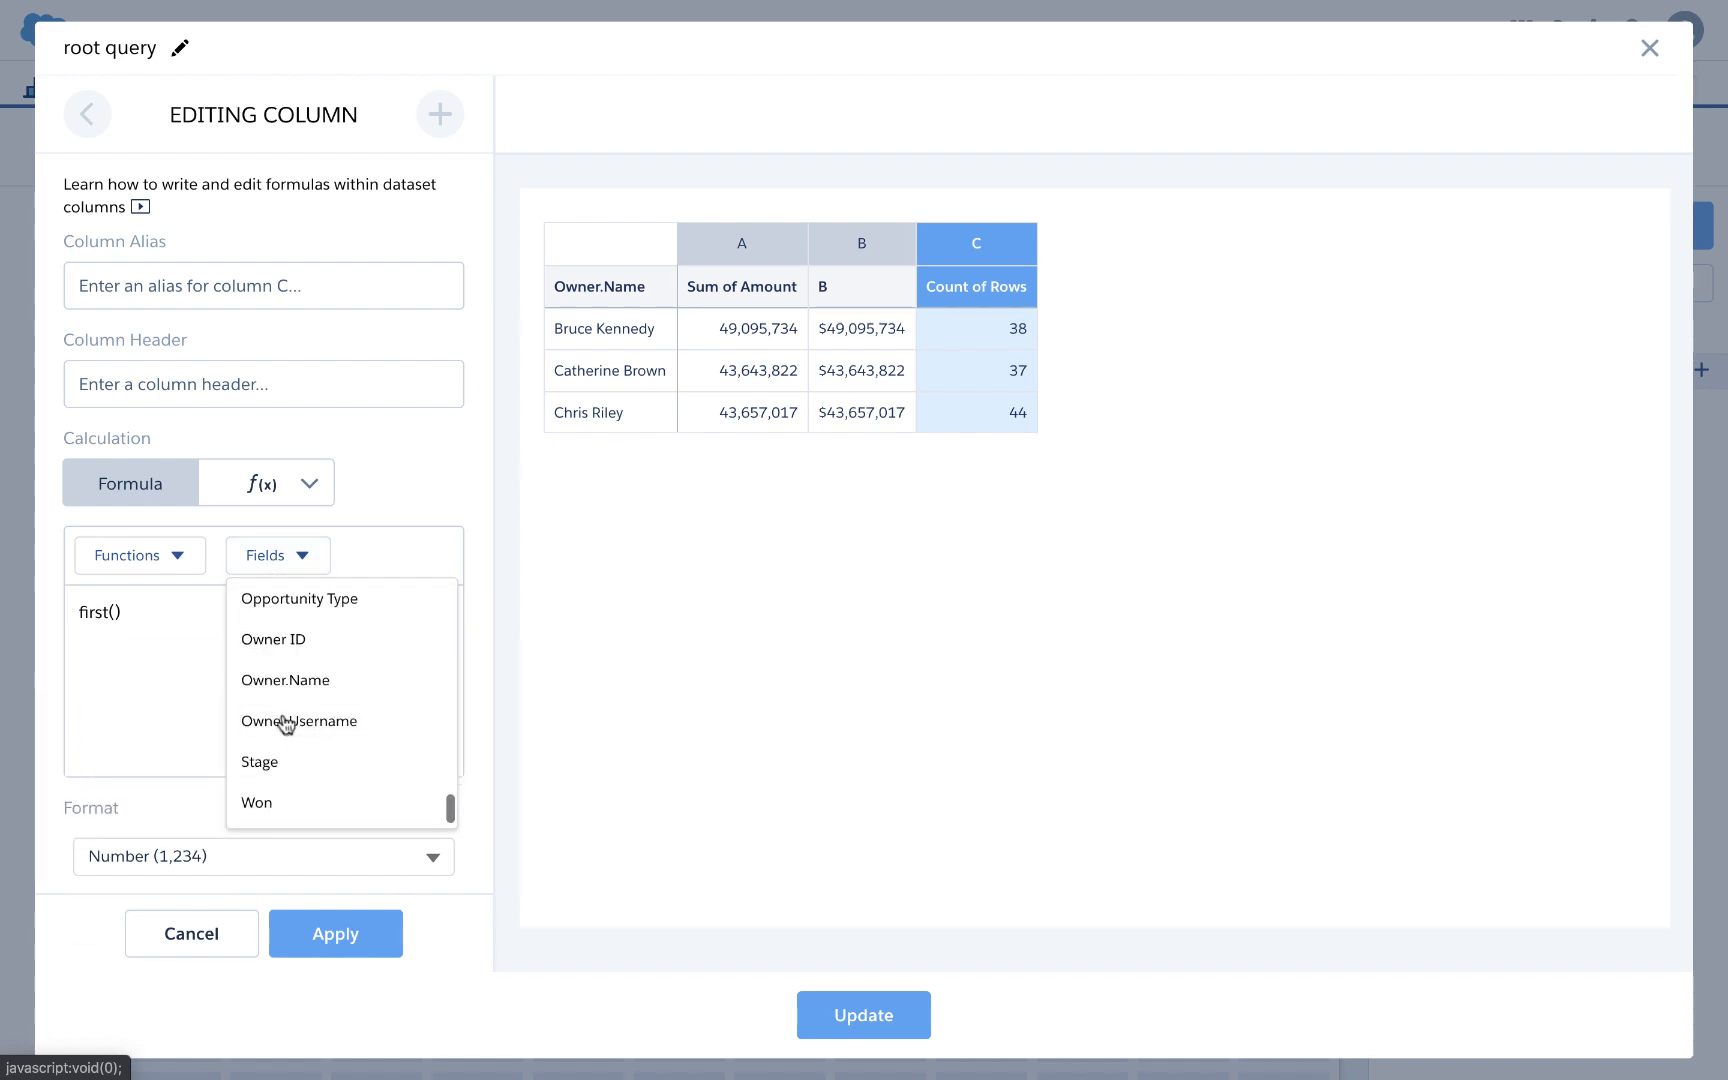
pyautogui.click(285, 639)
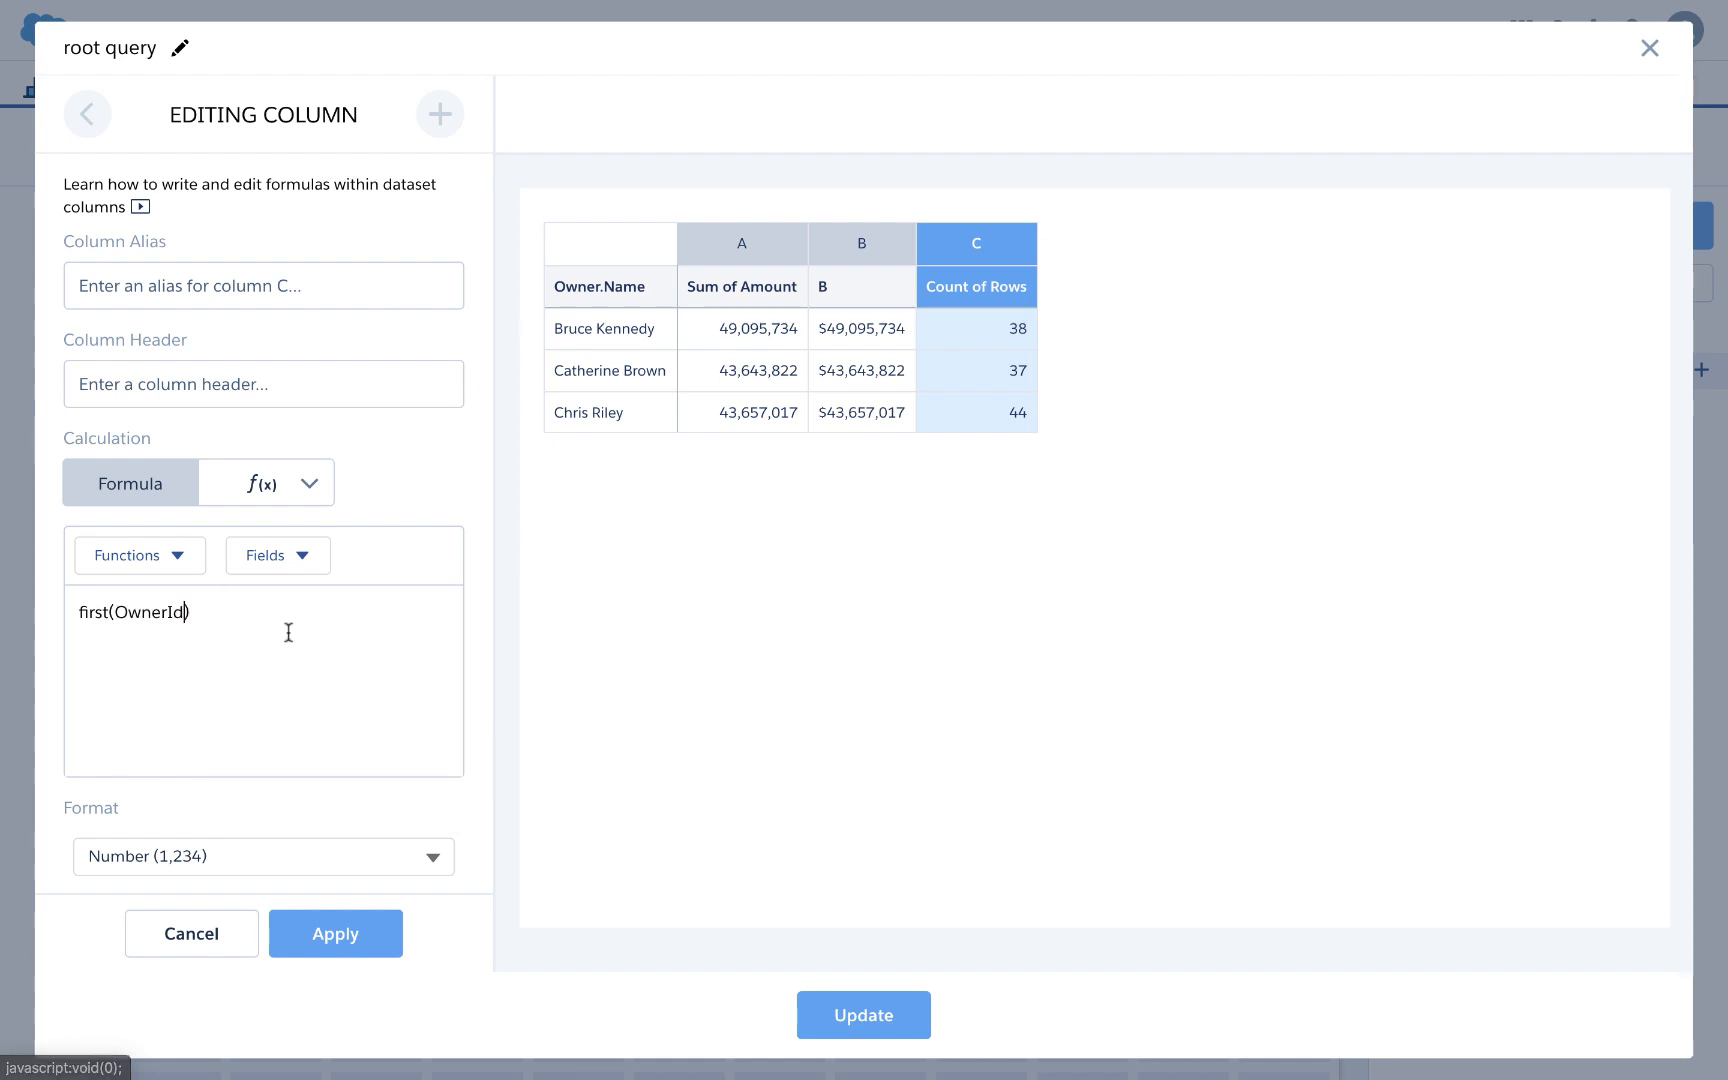
pyautogui.click(315, 933)
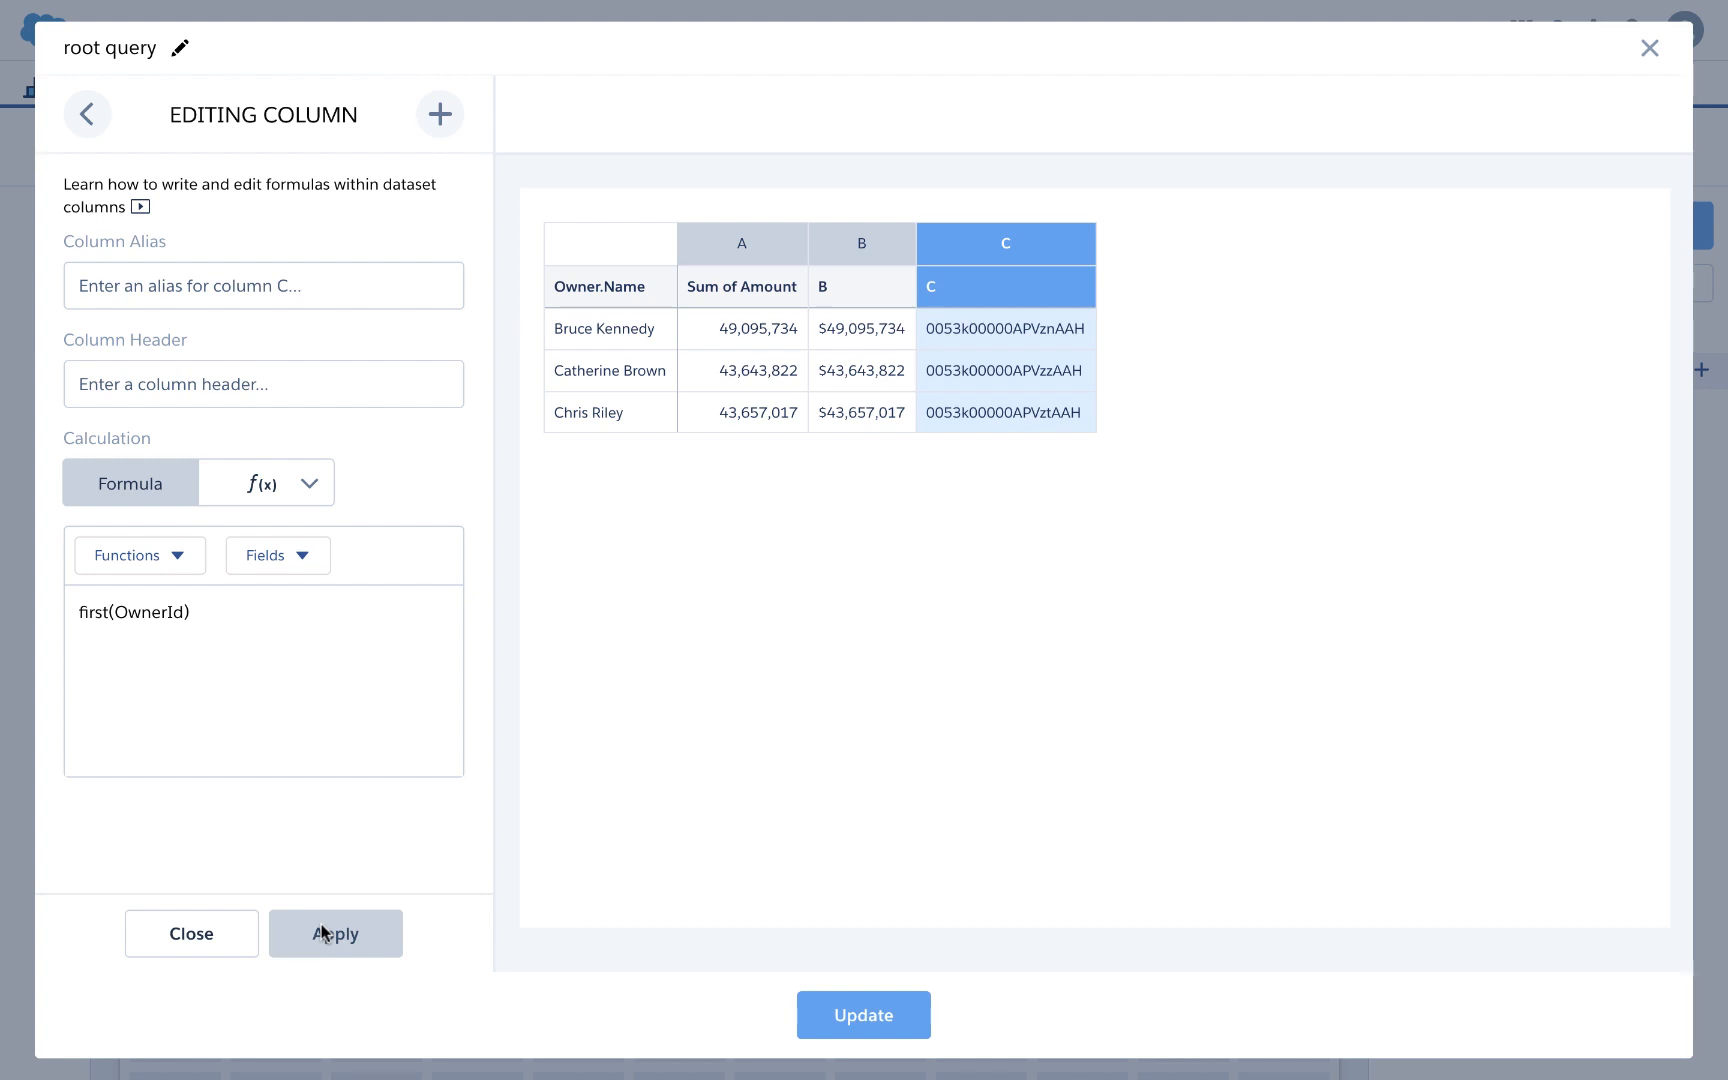
# Step: Give the column header 'ID' and alias 'id', then update the query on the dashboard
pyautogui.click(122, 388)
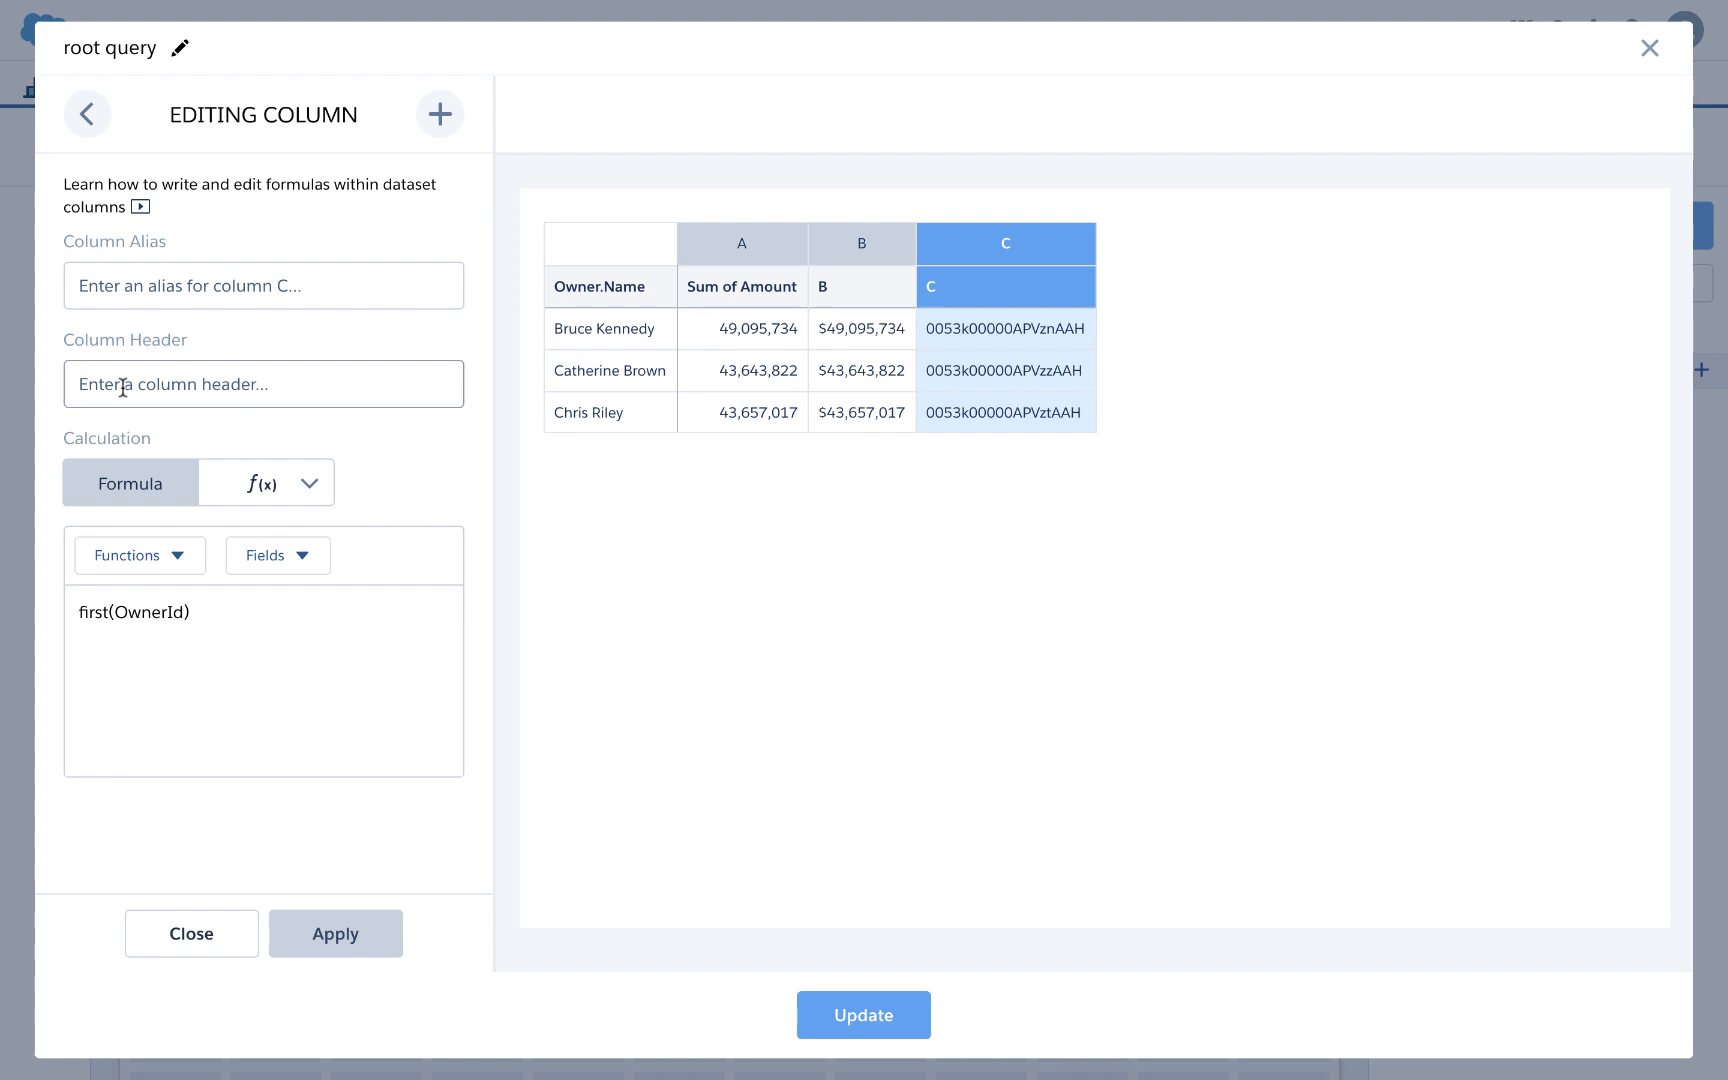
pyautogui.write('I')
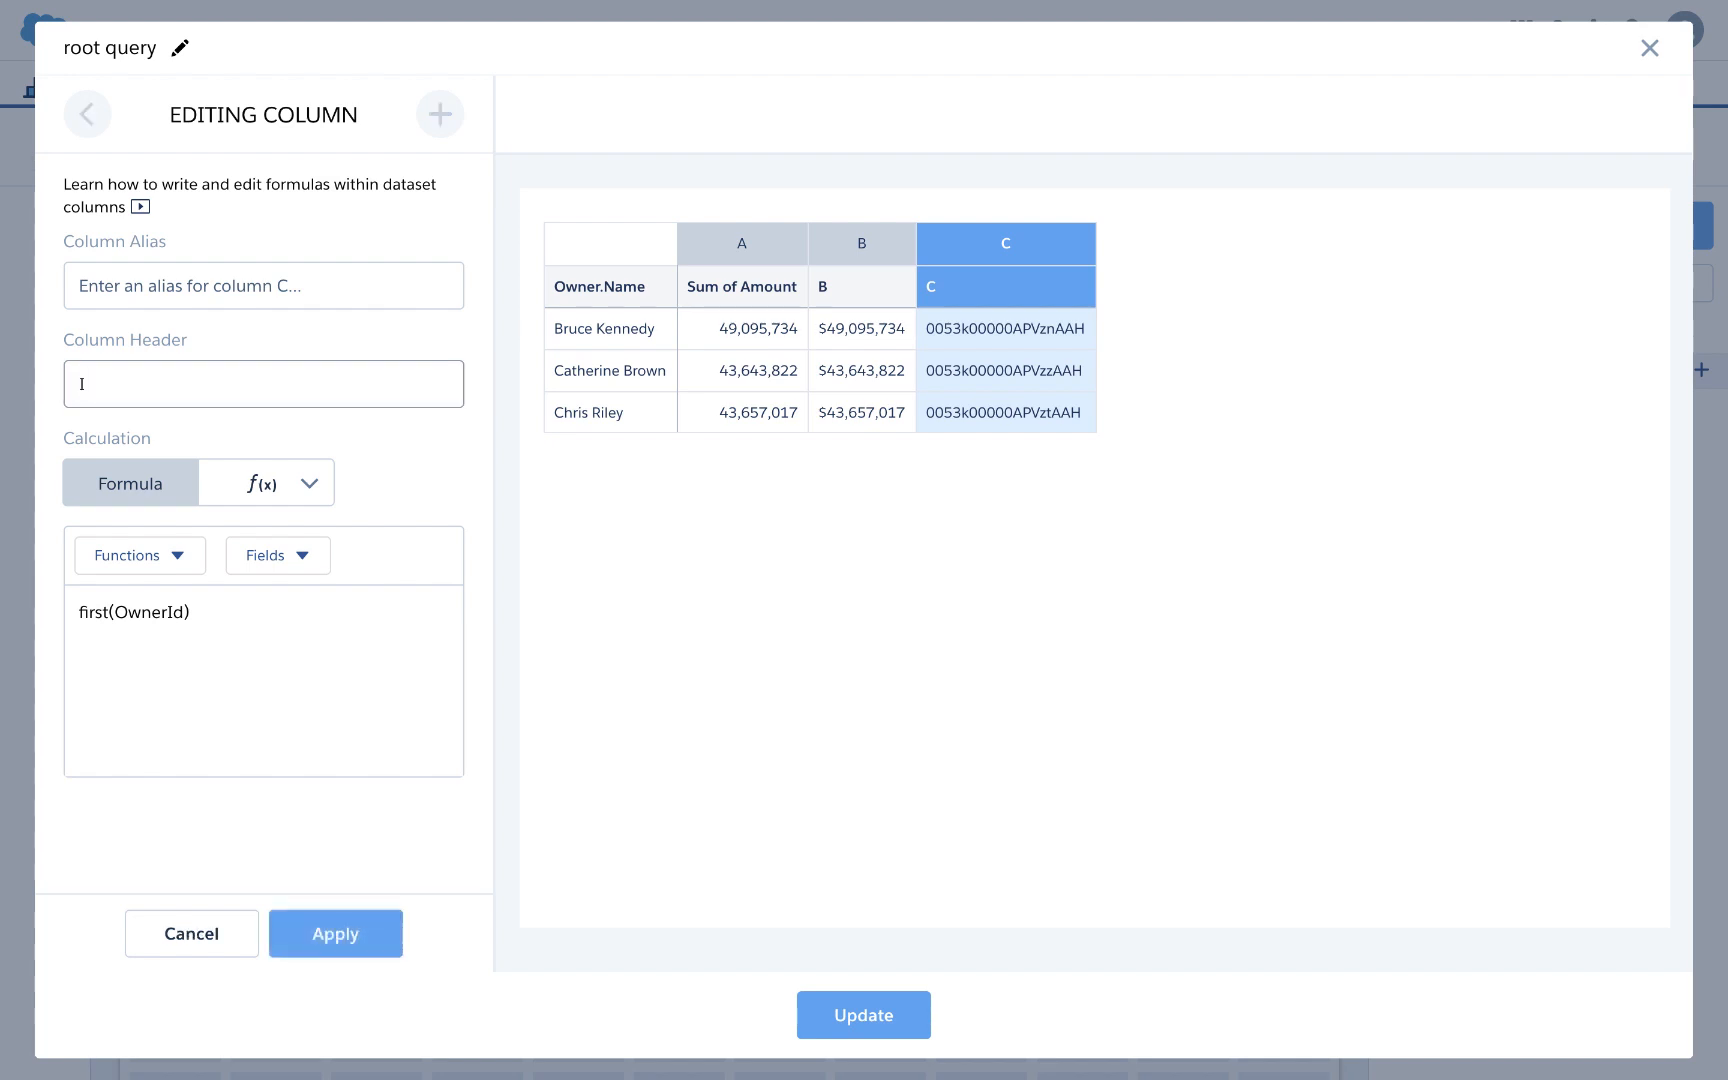
pyautogui.press('BackSpace')
pyautogui.write('ID')
pyautogui.click(124, 292)
pyautogui.write('ID')
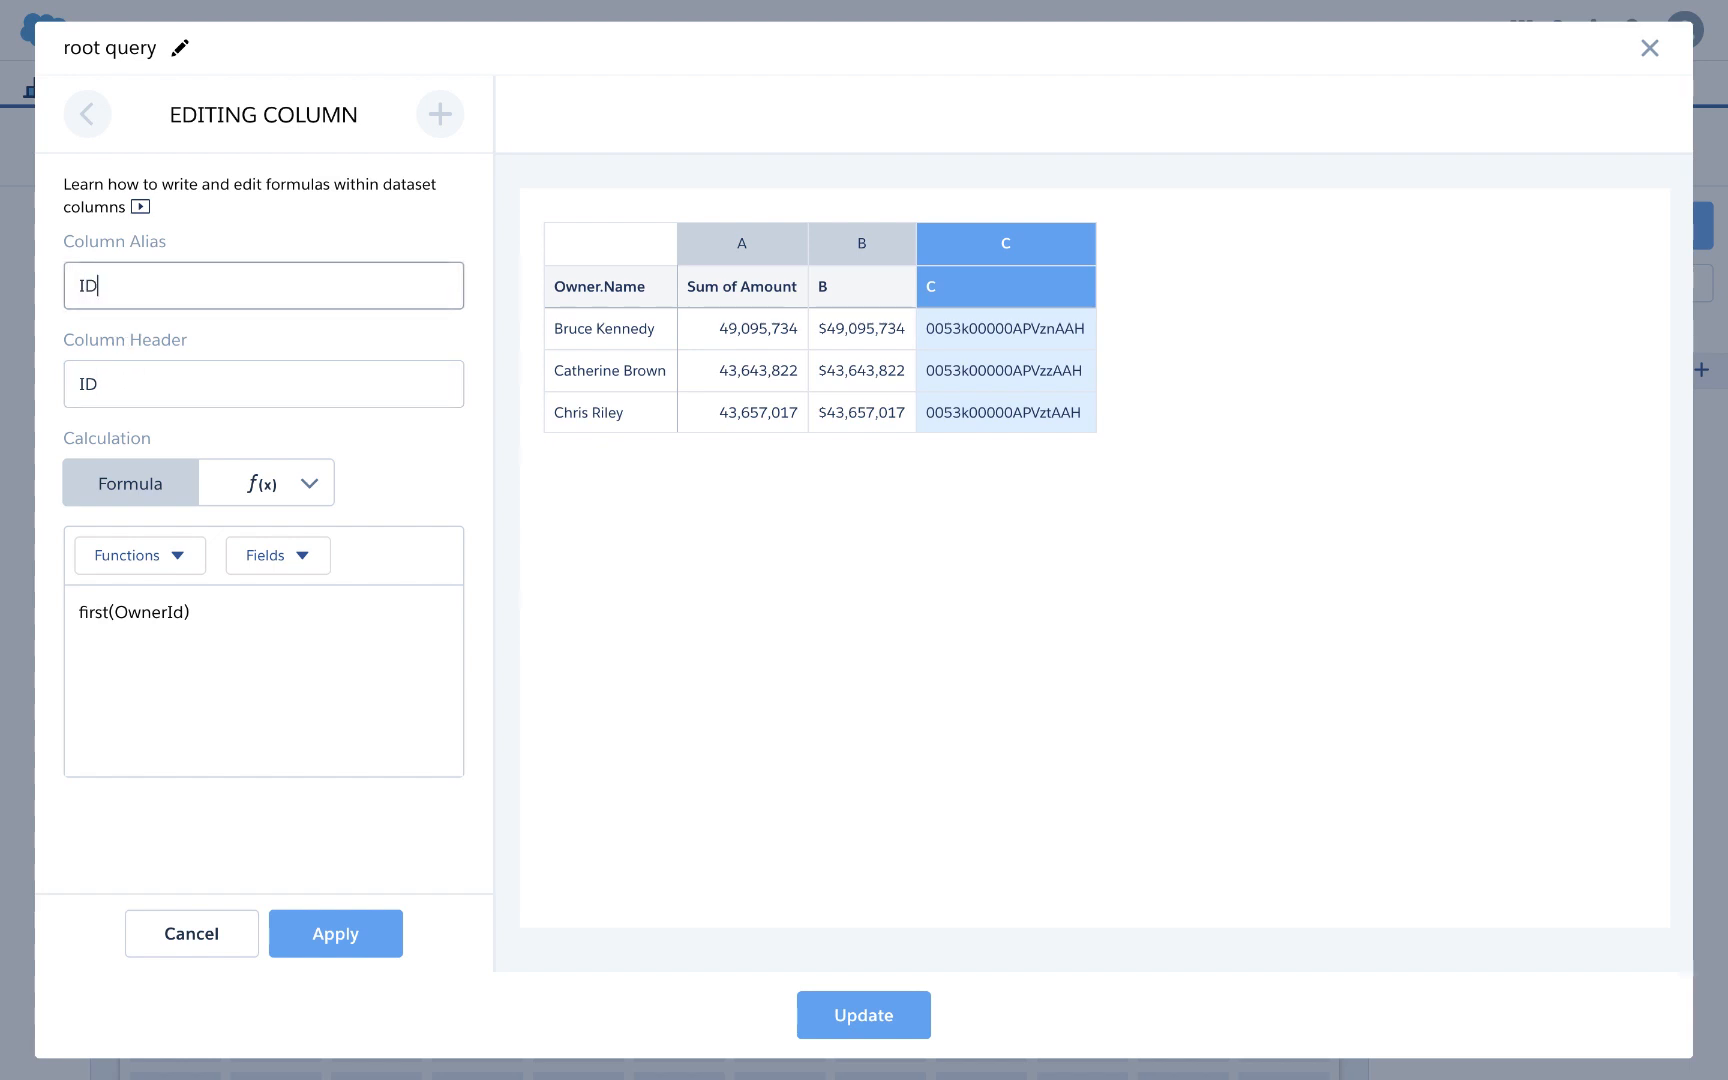
pyautogui.click(343, 937)
pyautogui.doubleClick(115, 283)
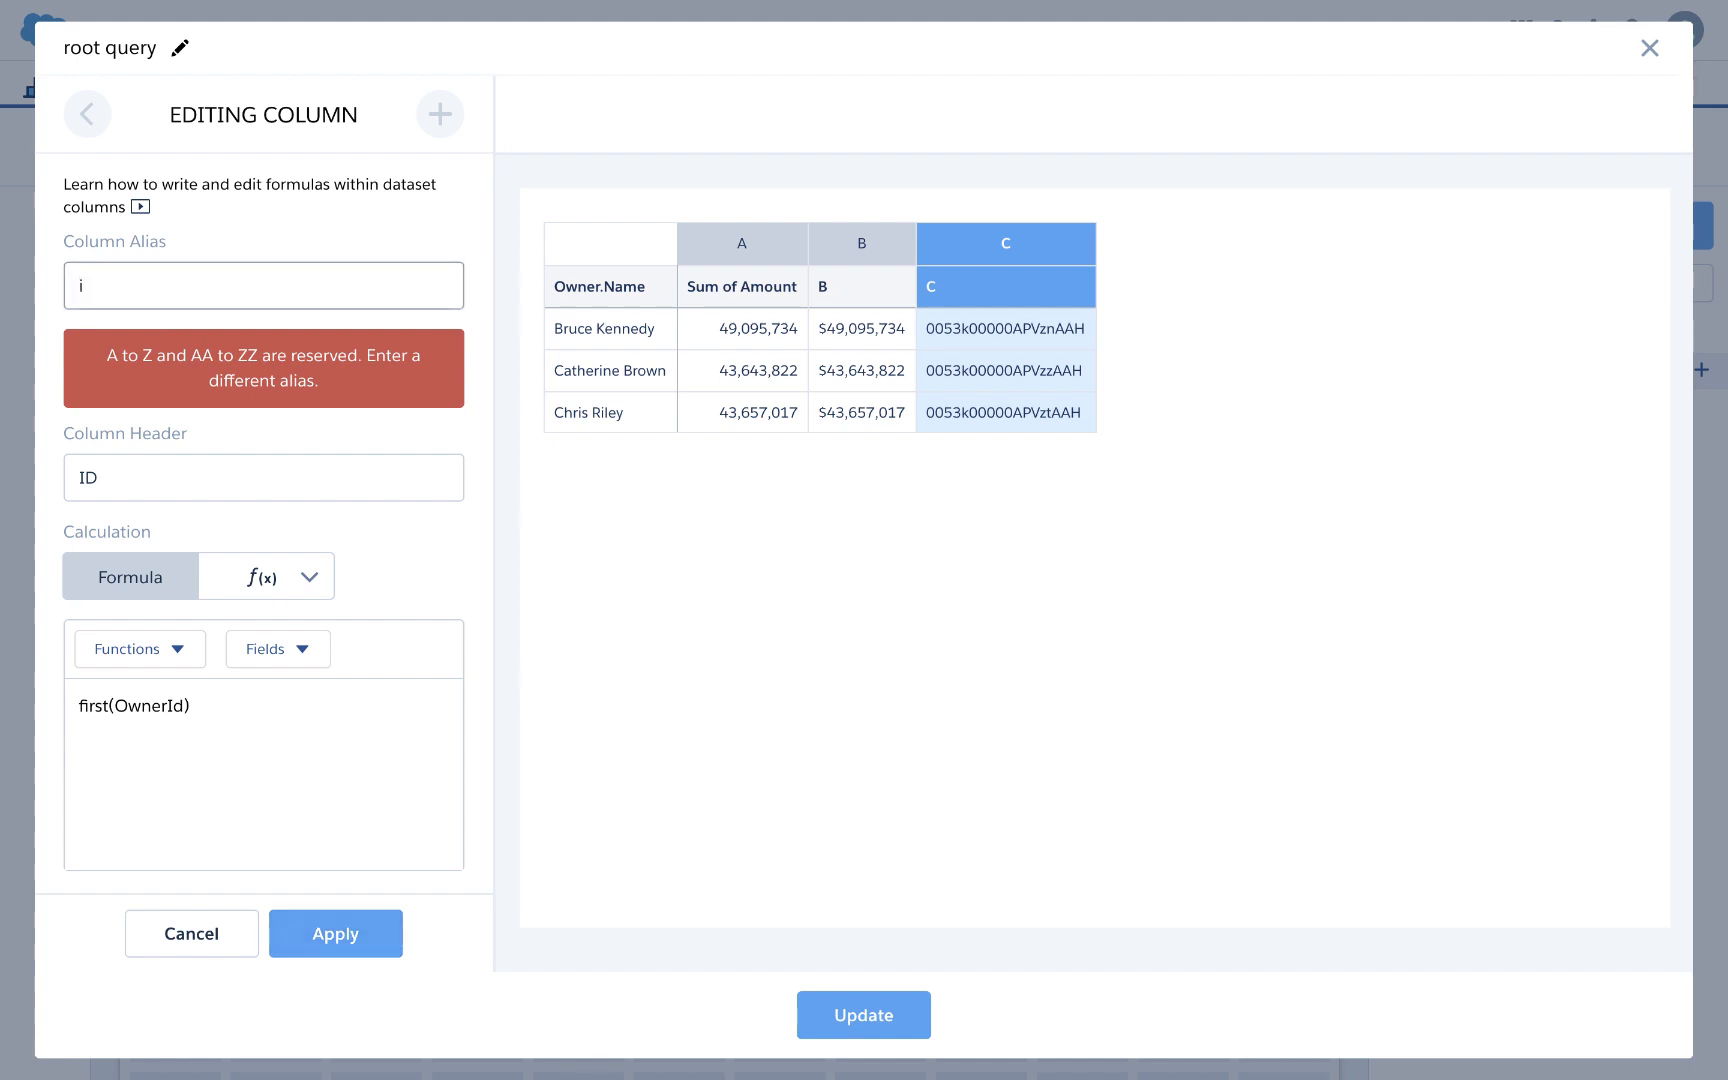
pyautogui.write('id')
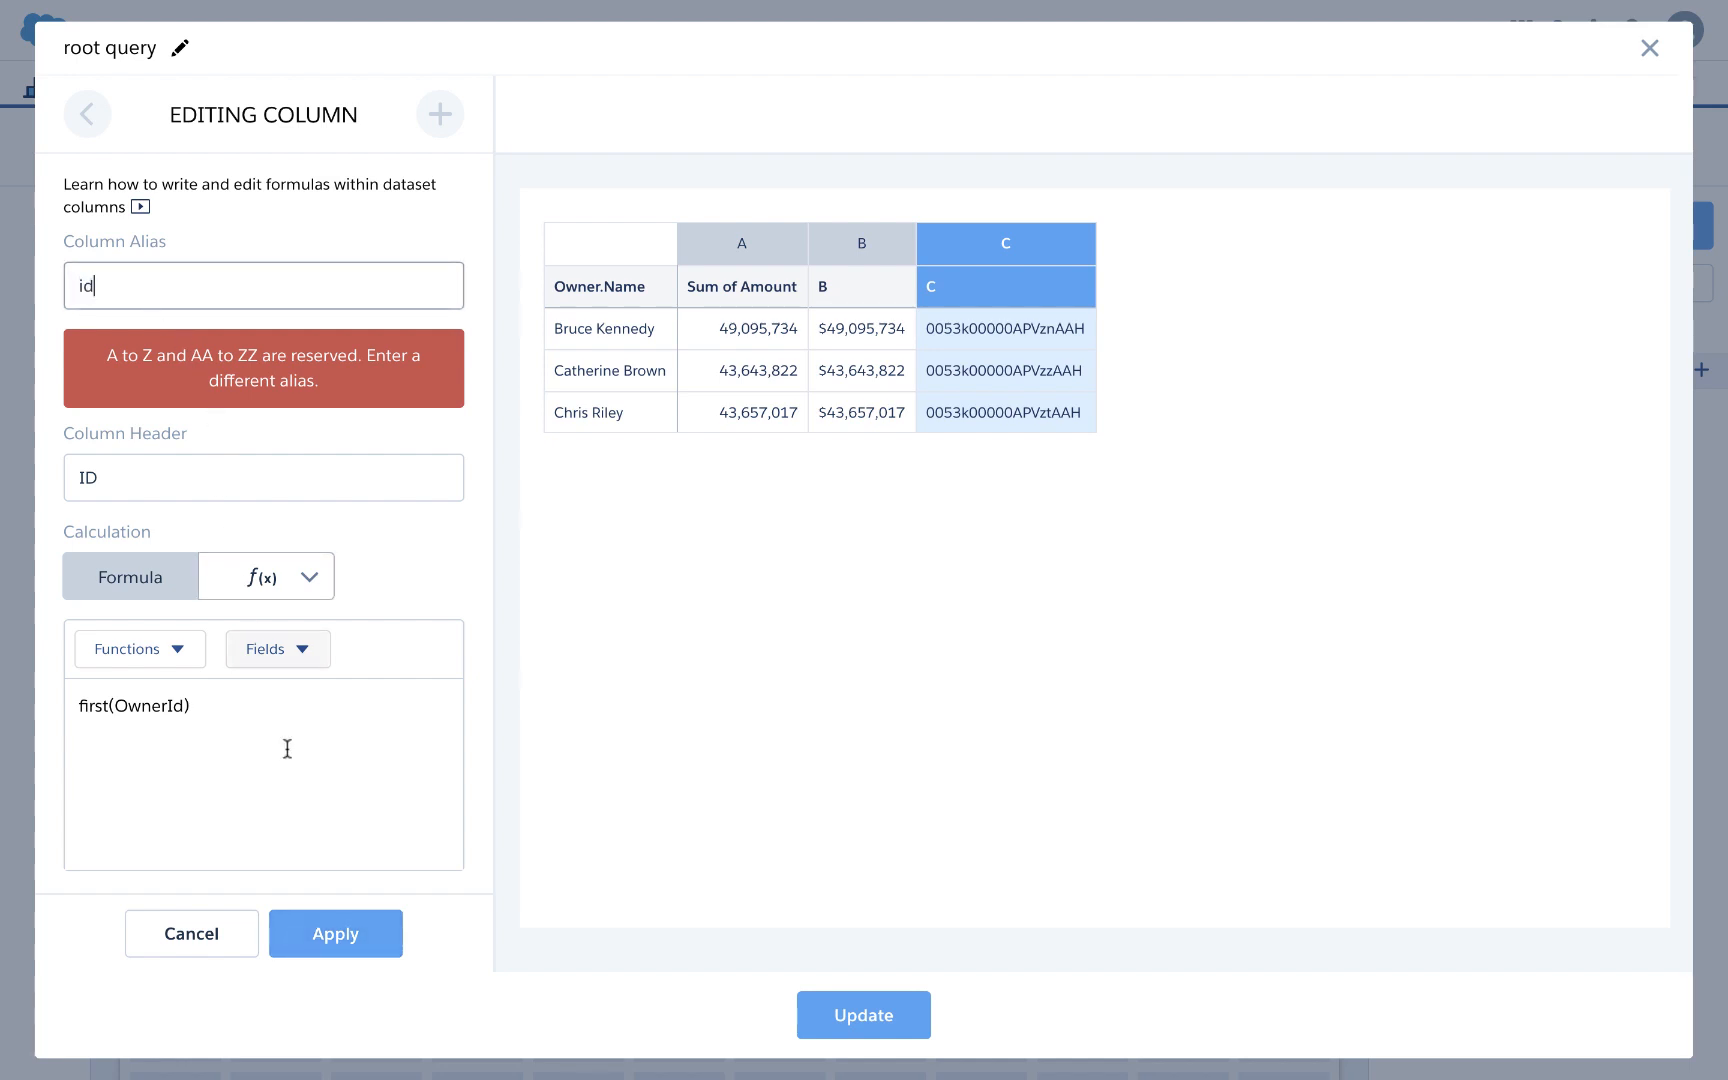
pyautogui.click(312, 928)
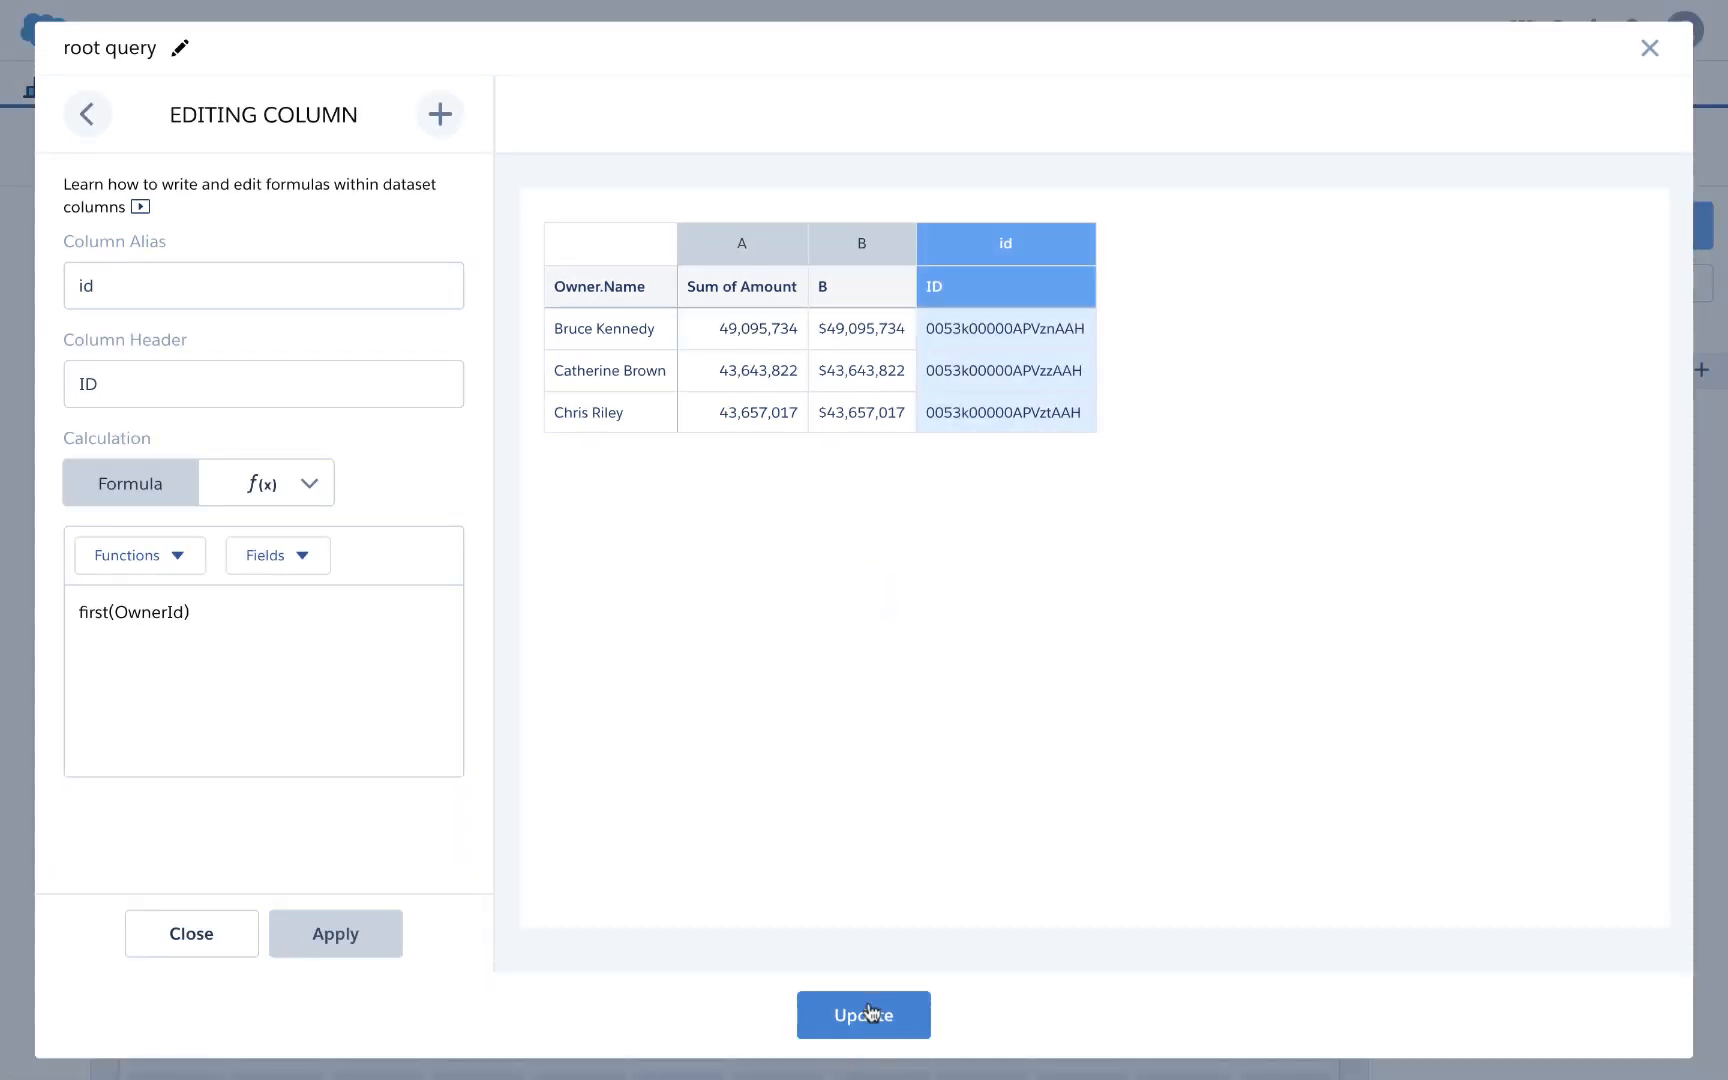
pyautogui.click(866, 1014)
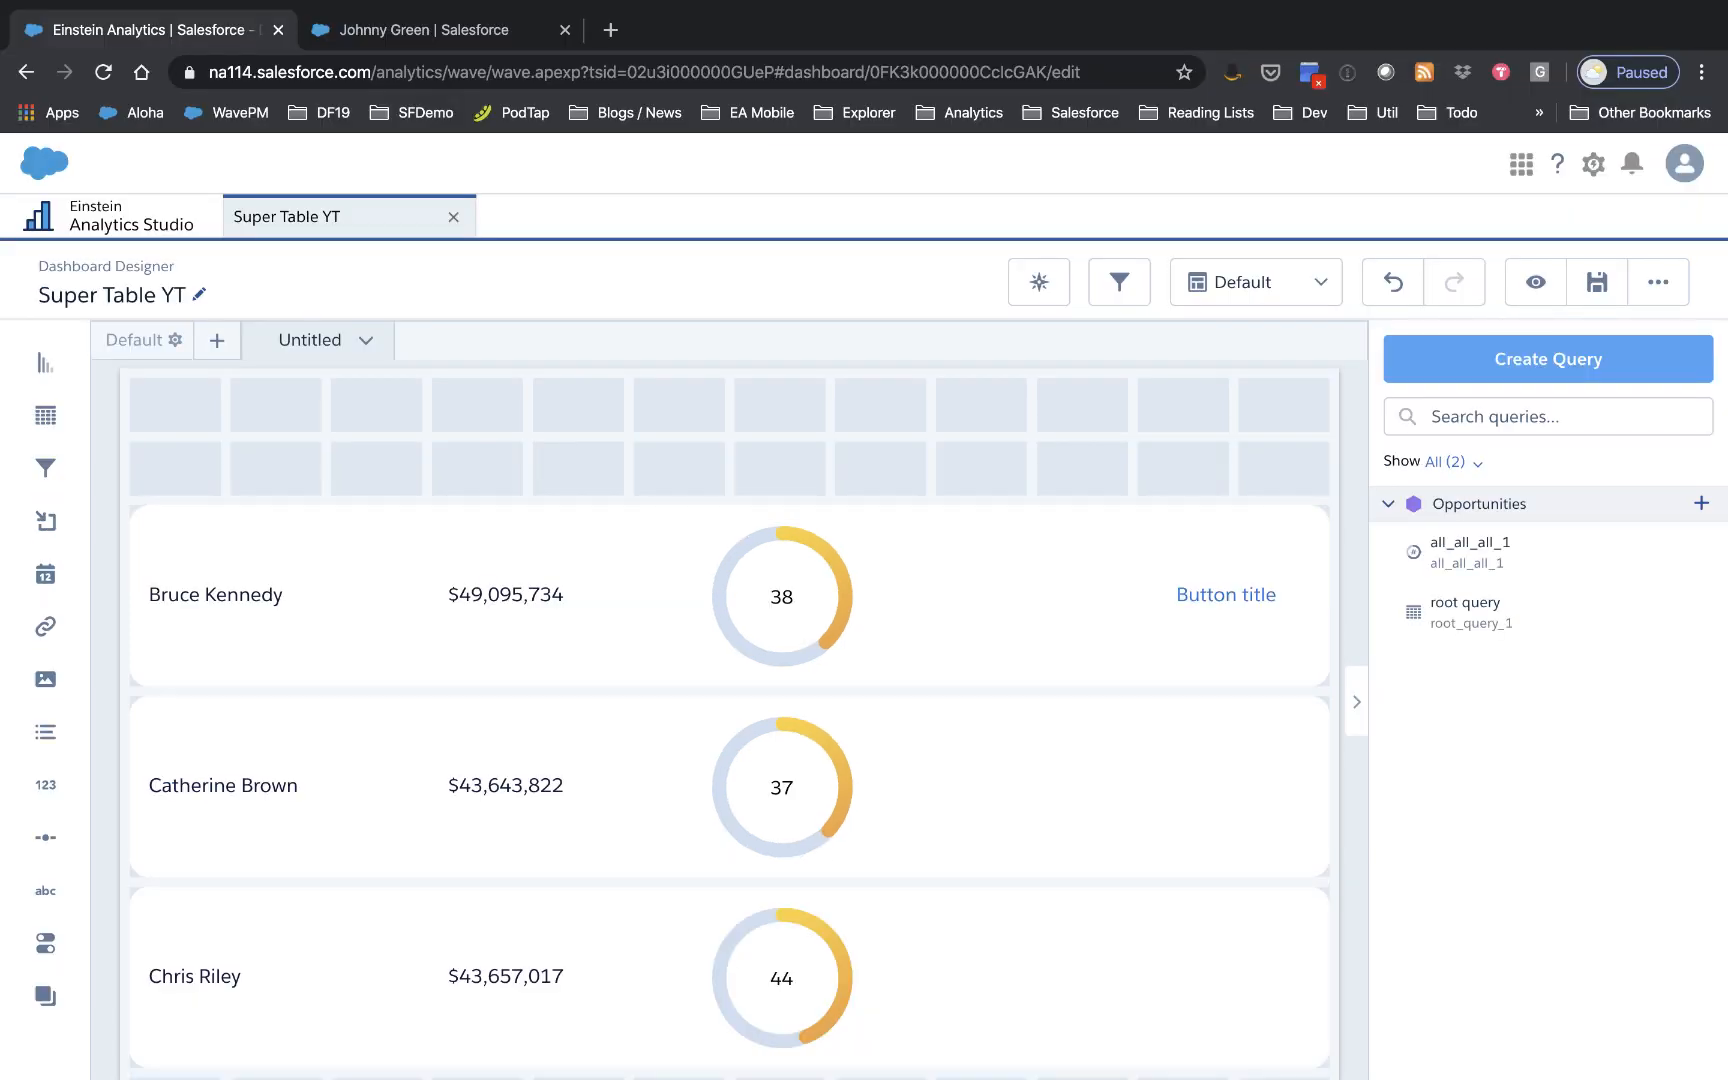
# Step: Copy the owner's Salesforce user record URL and return to the Super Table YT designer
pyautogui.click(432, 45)
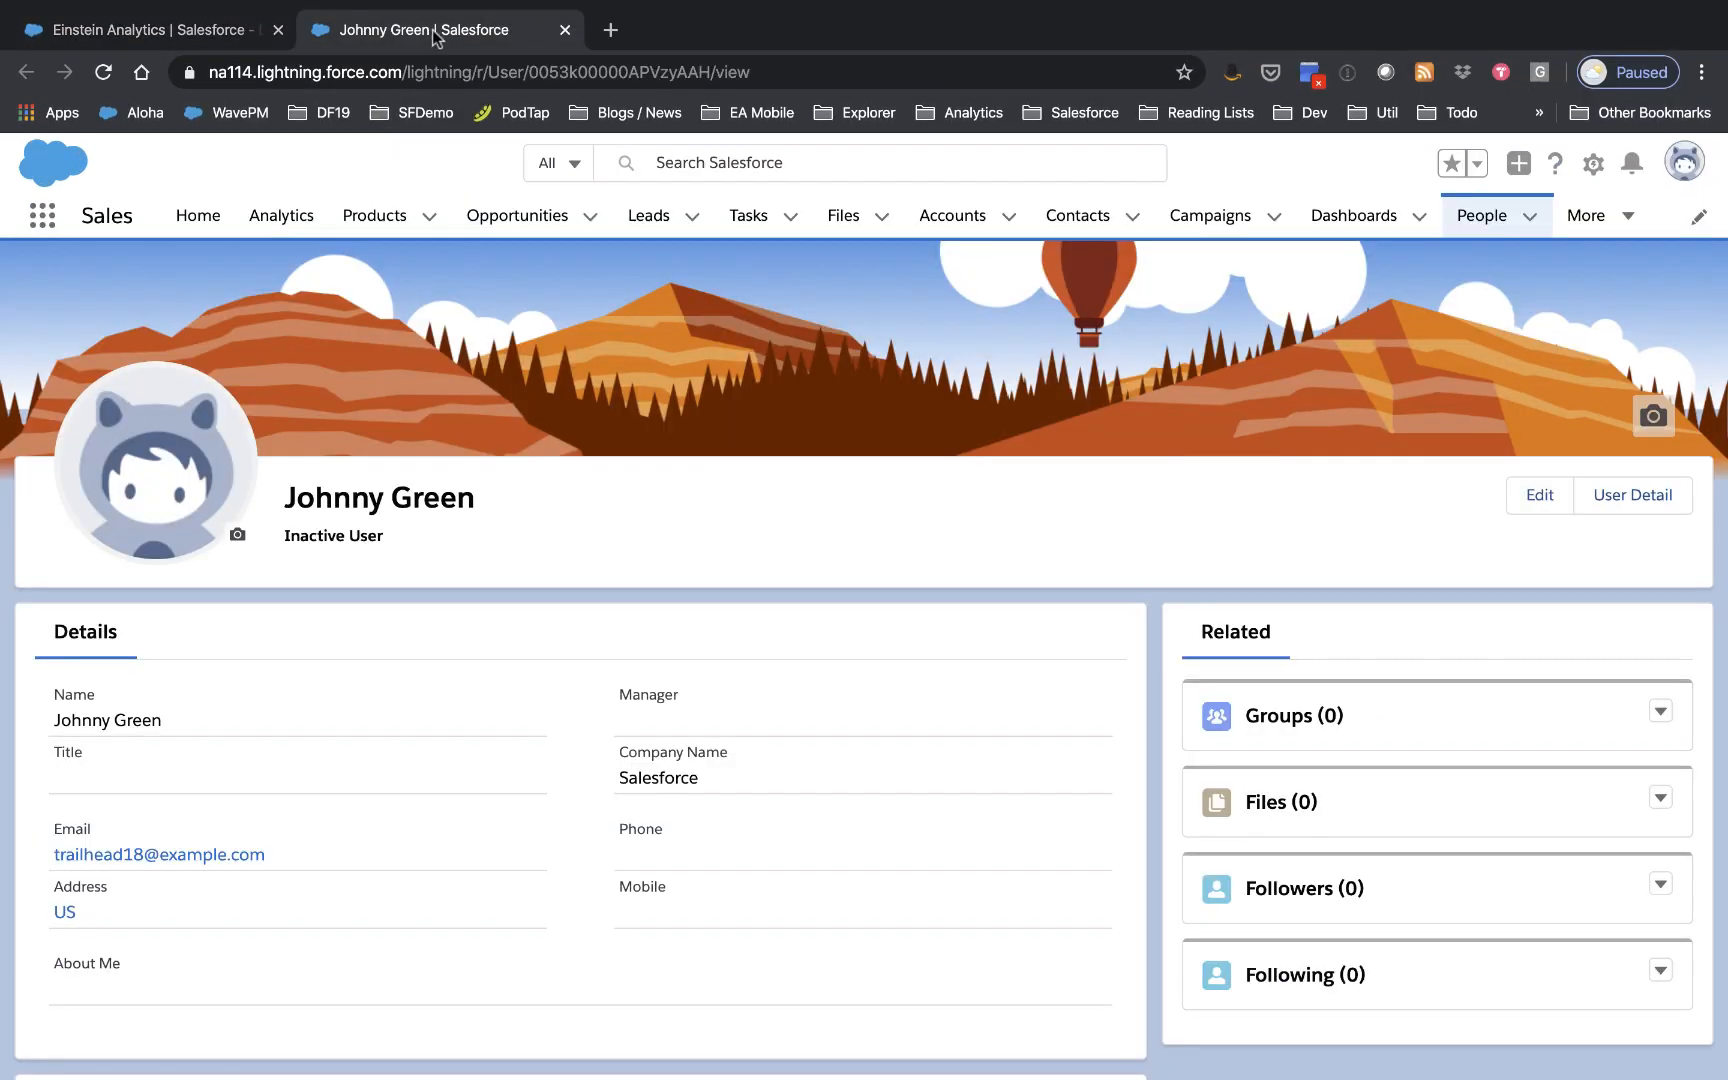
pyautogui.doubleClick(454, 75)
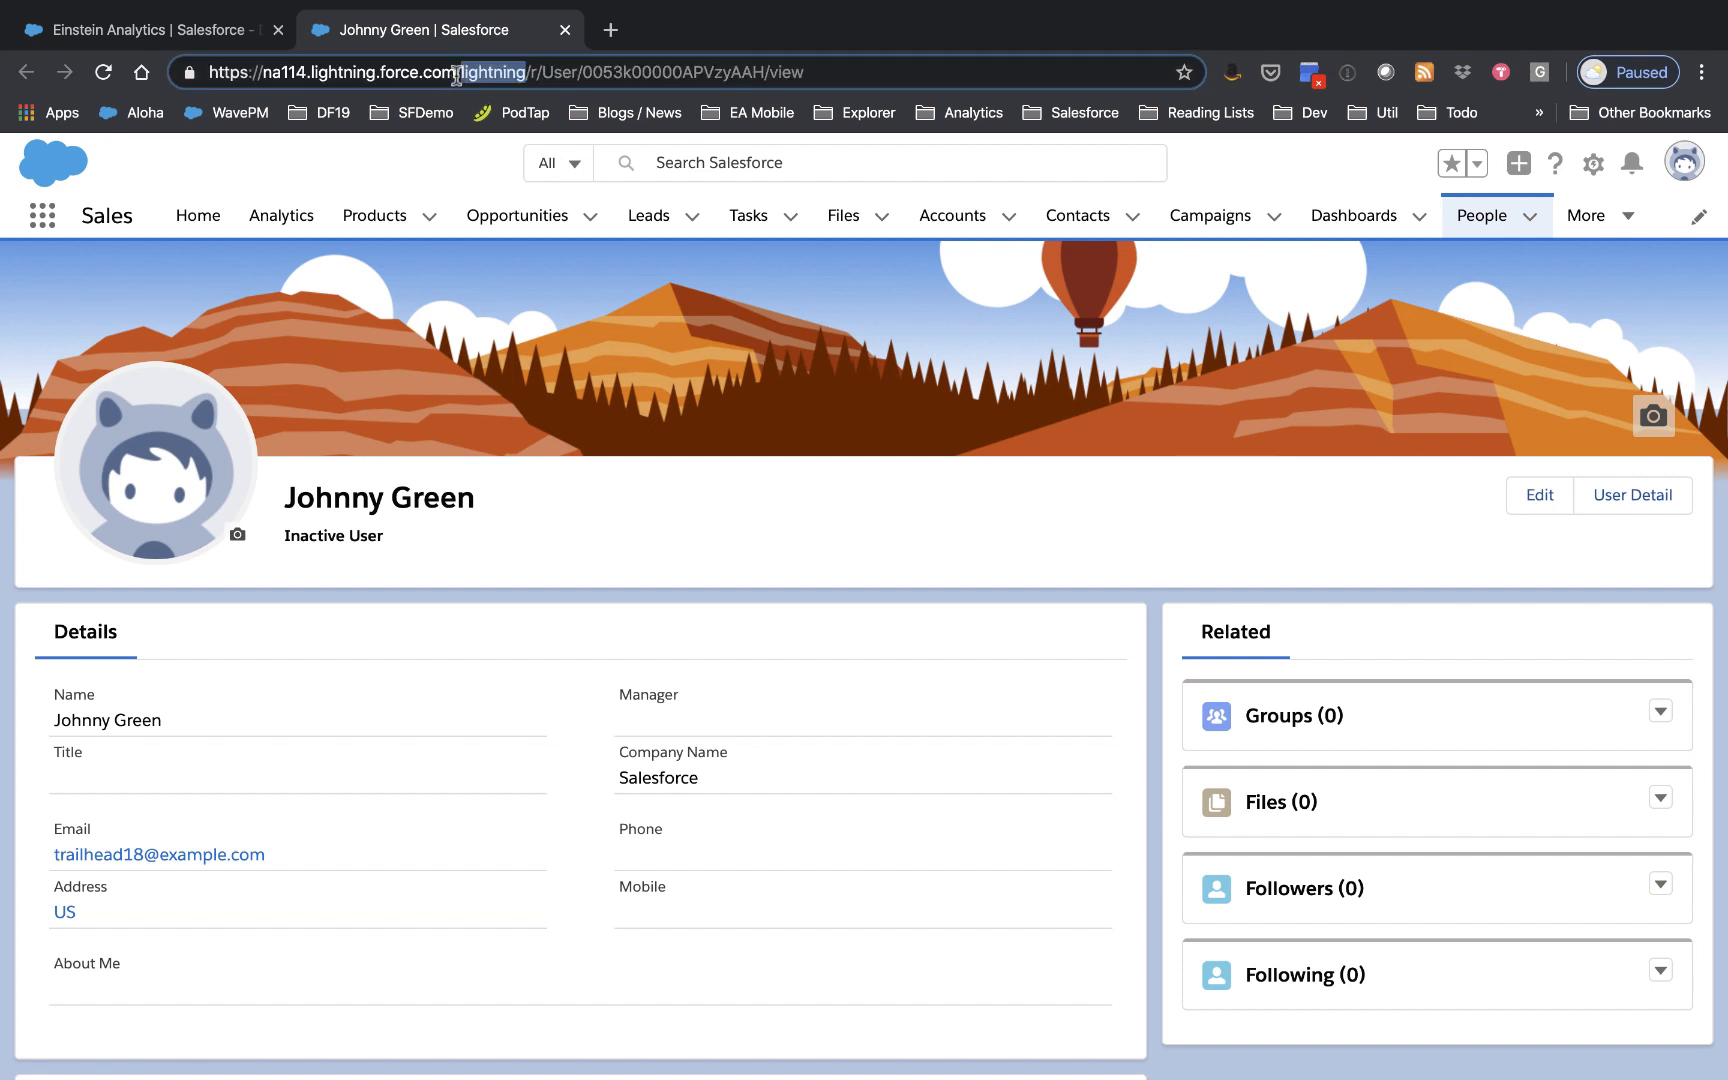
pyautogui.press('super+a')
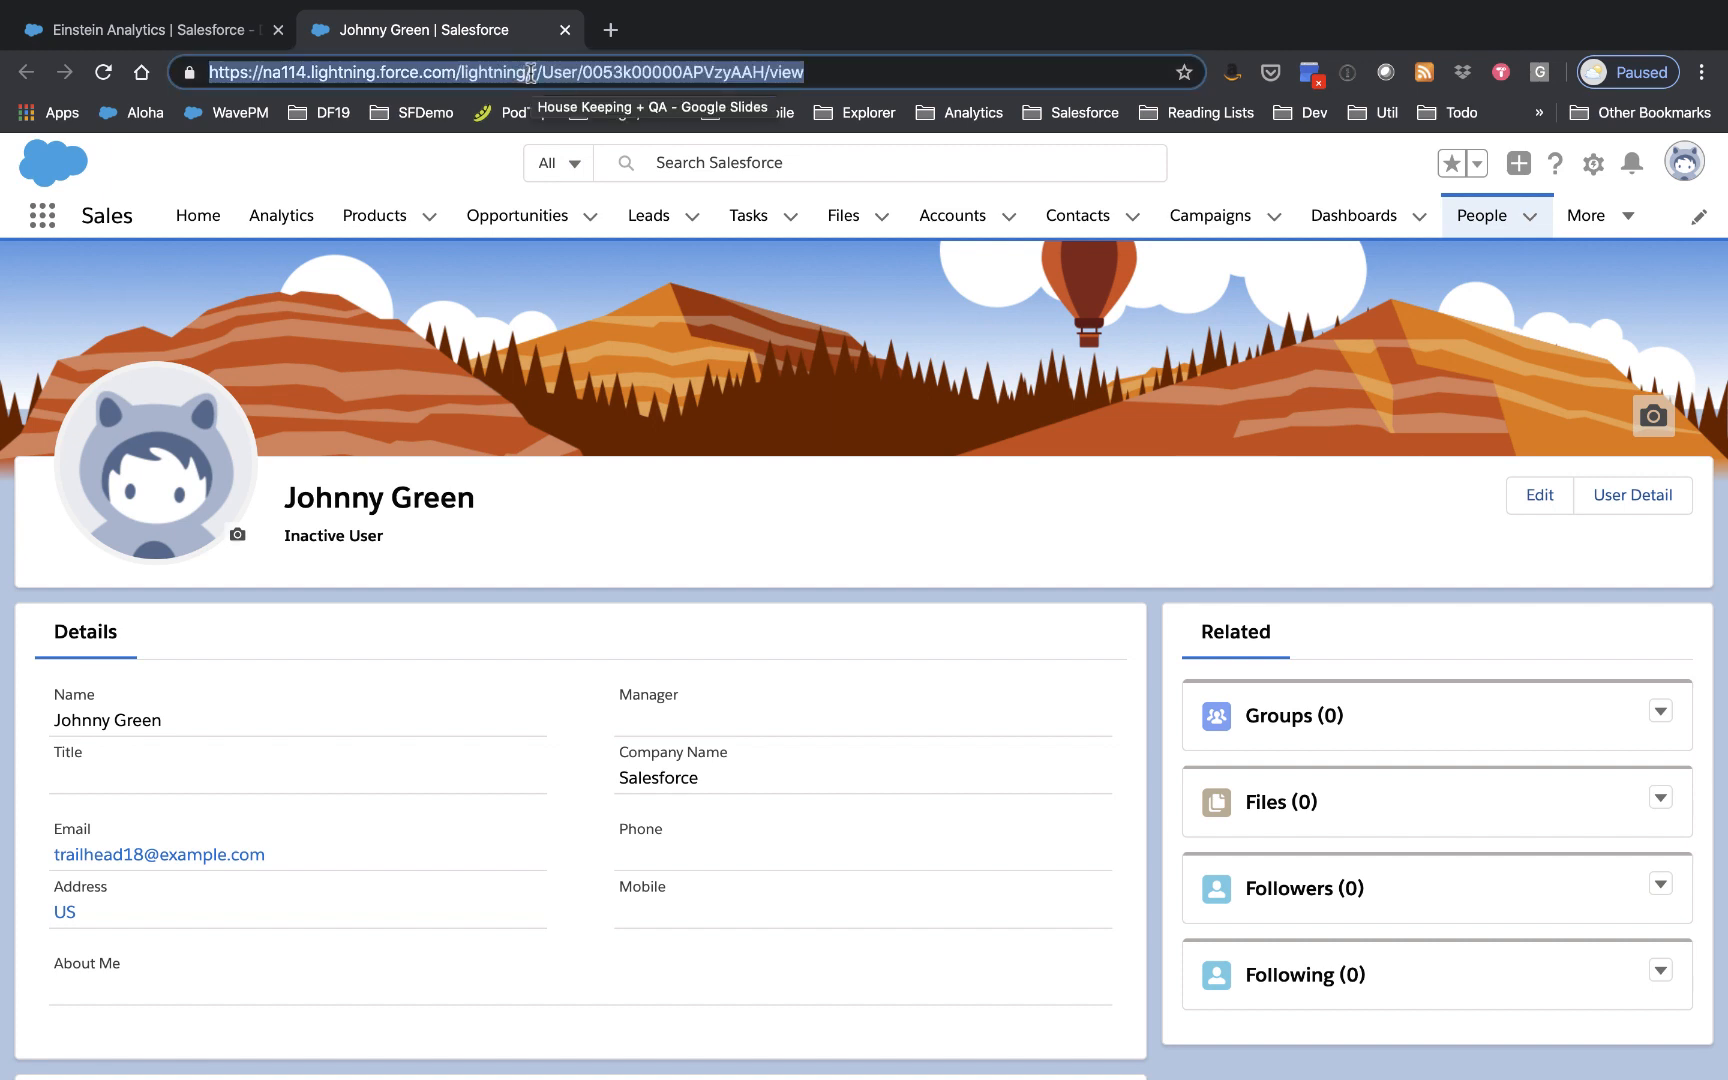
pyautogui.click(205, 33)
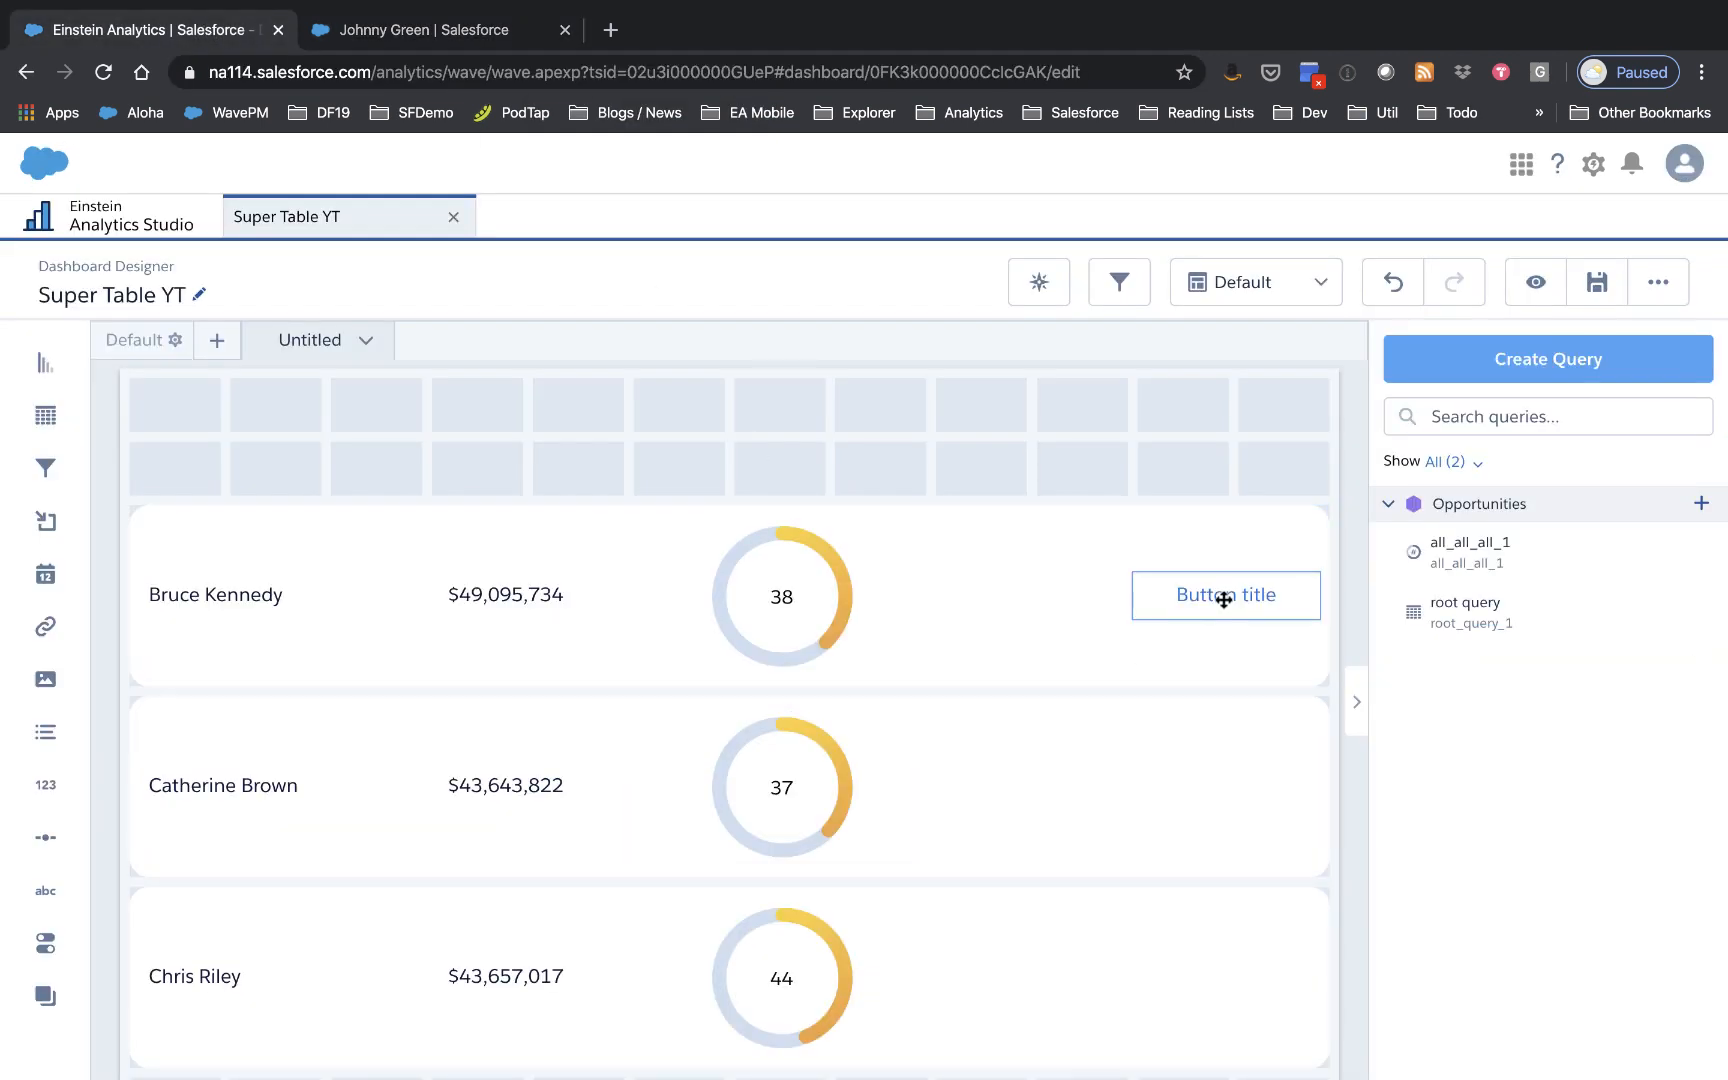
# Step: Open the dashboard JSON and search 'link' to reach the link_1 widget definition
pyautogui.press('super+e')
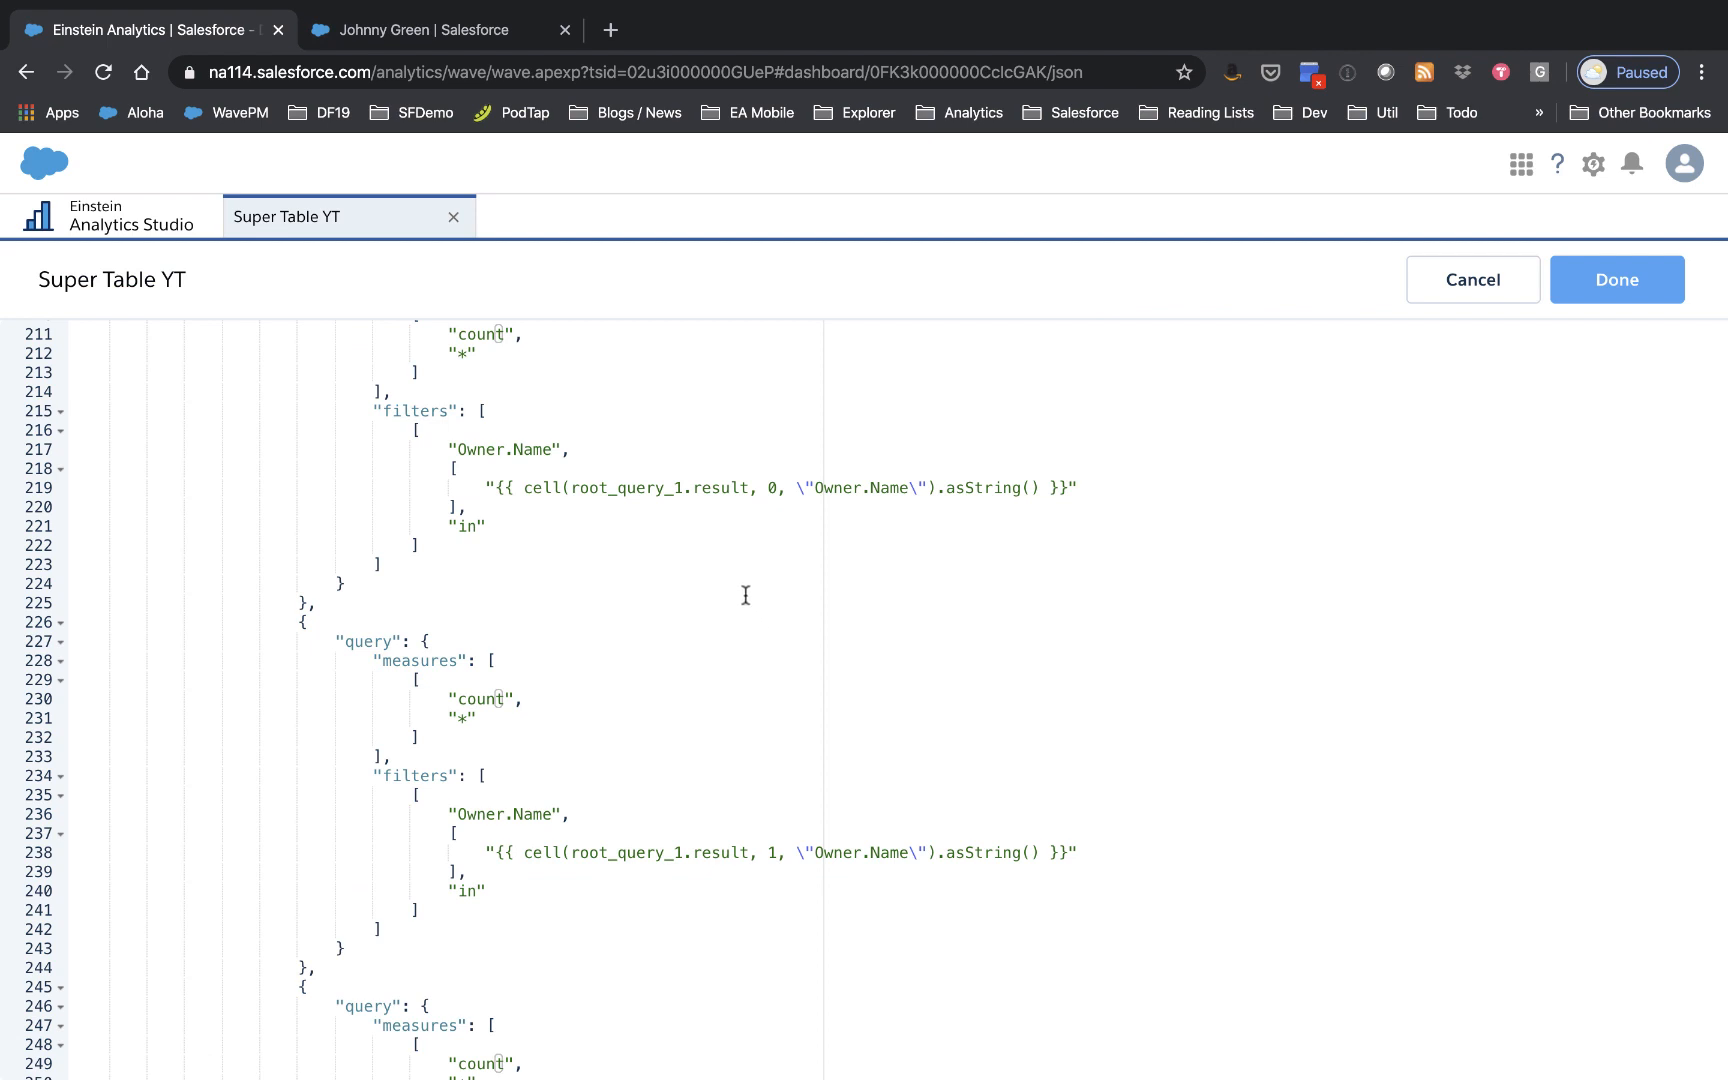
pyautogui.scroll(-1, 745, 595)
pyautogui.scroll(-3, 745, 595)
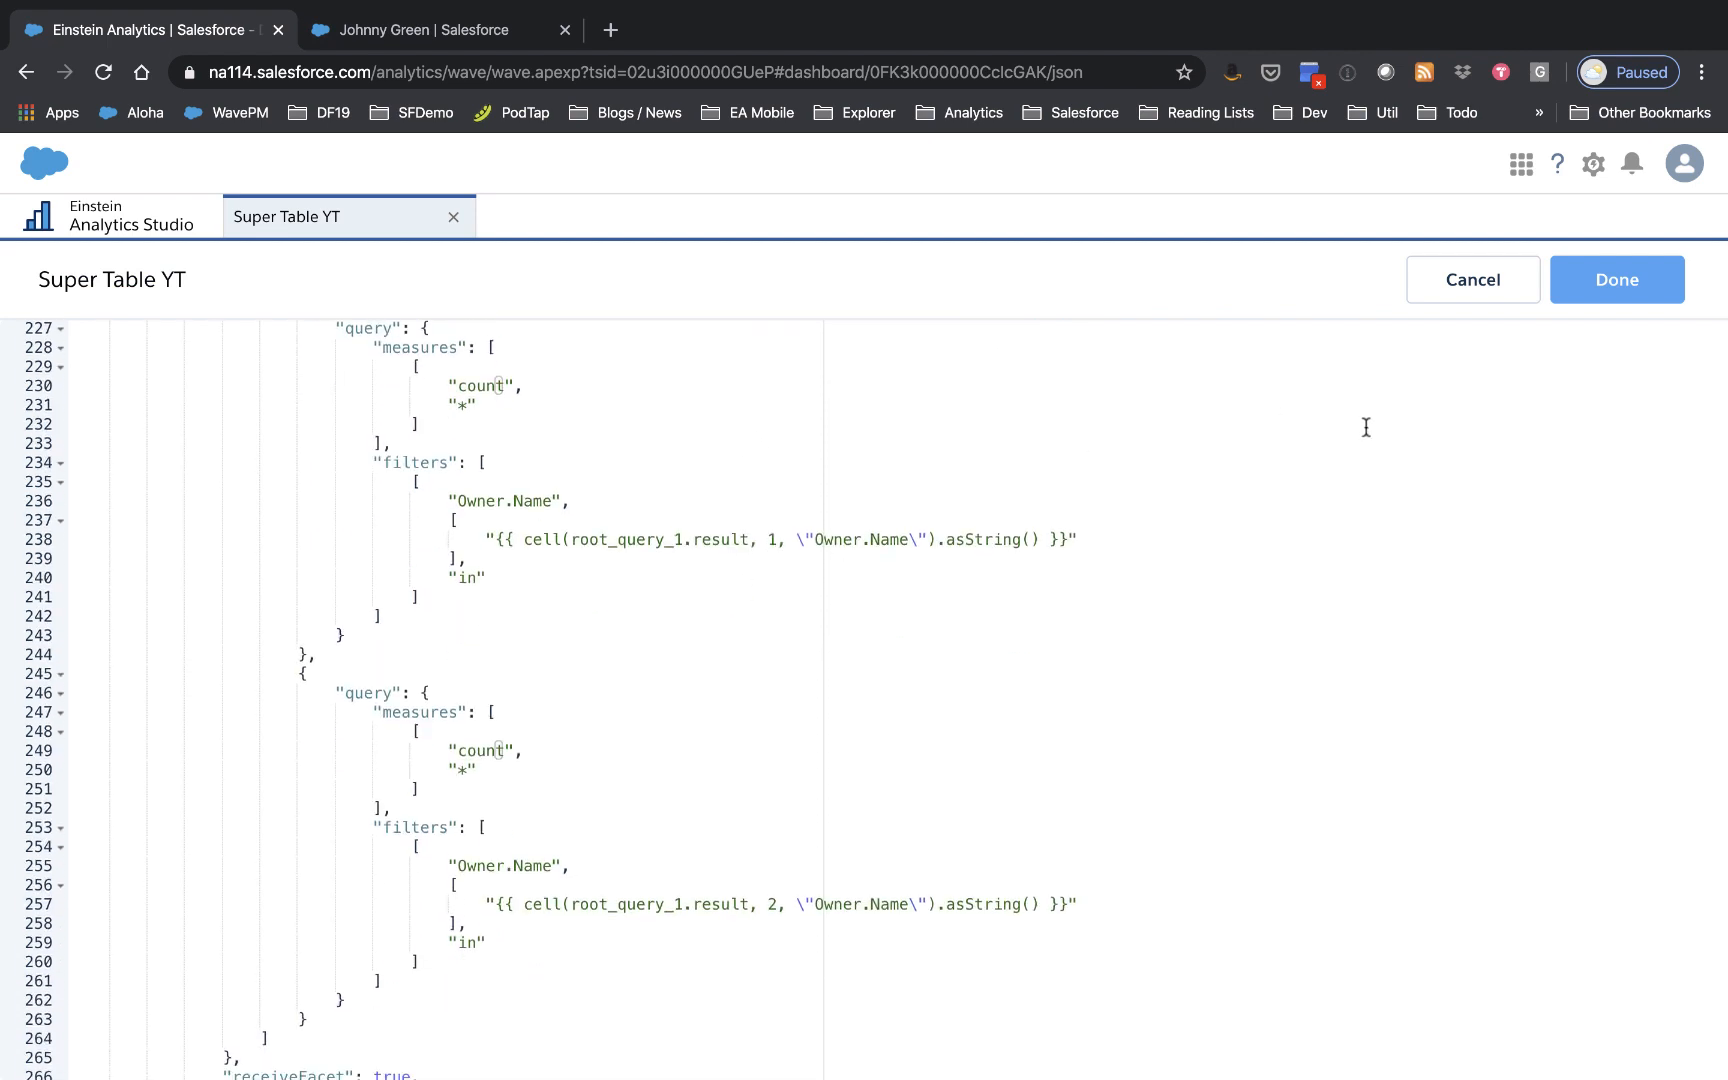
pyautogui.press('super+f')
pyautogui.write('link')
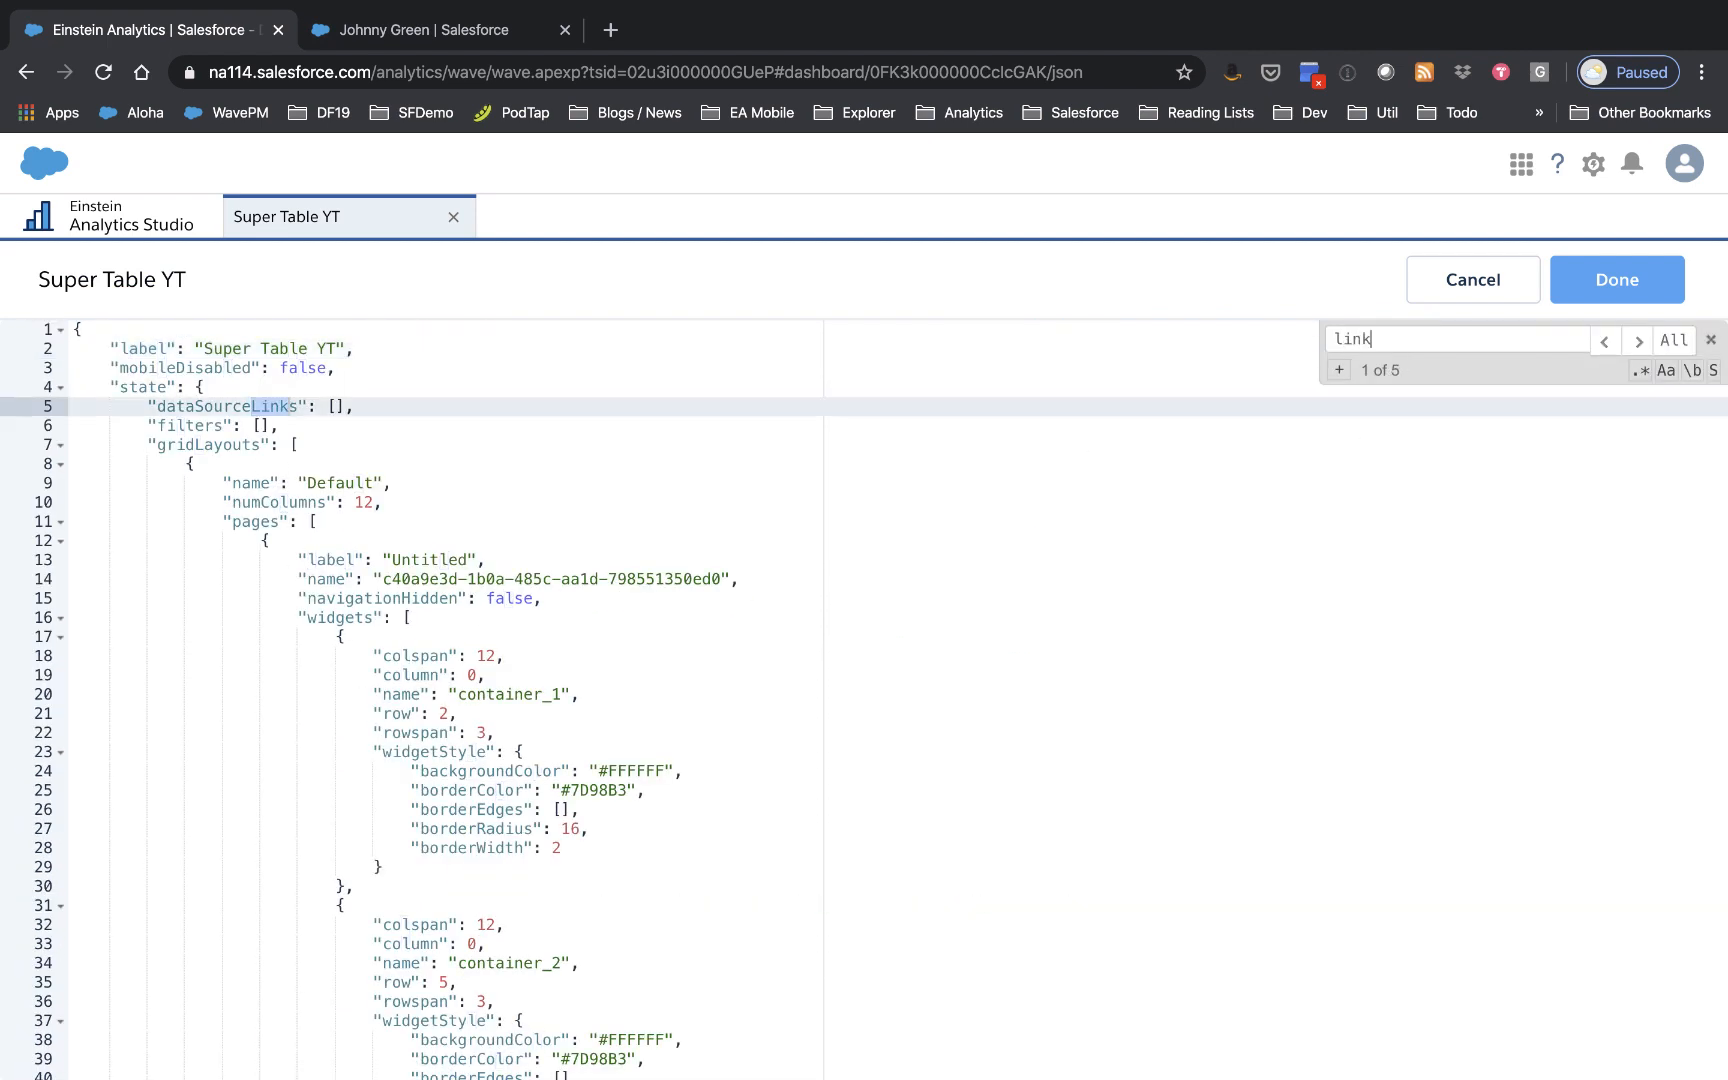
pyautogui.press('Return')
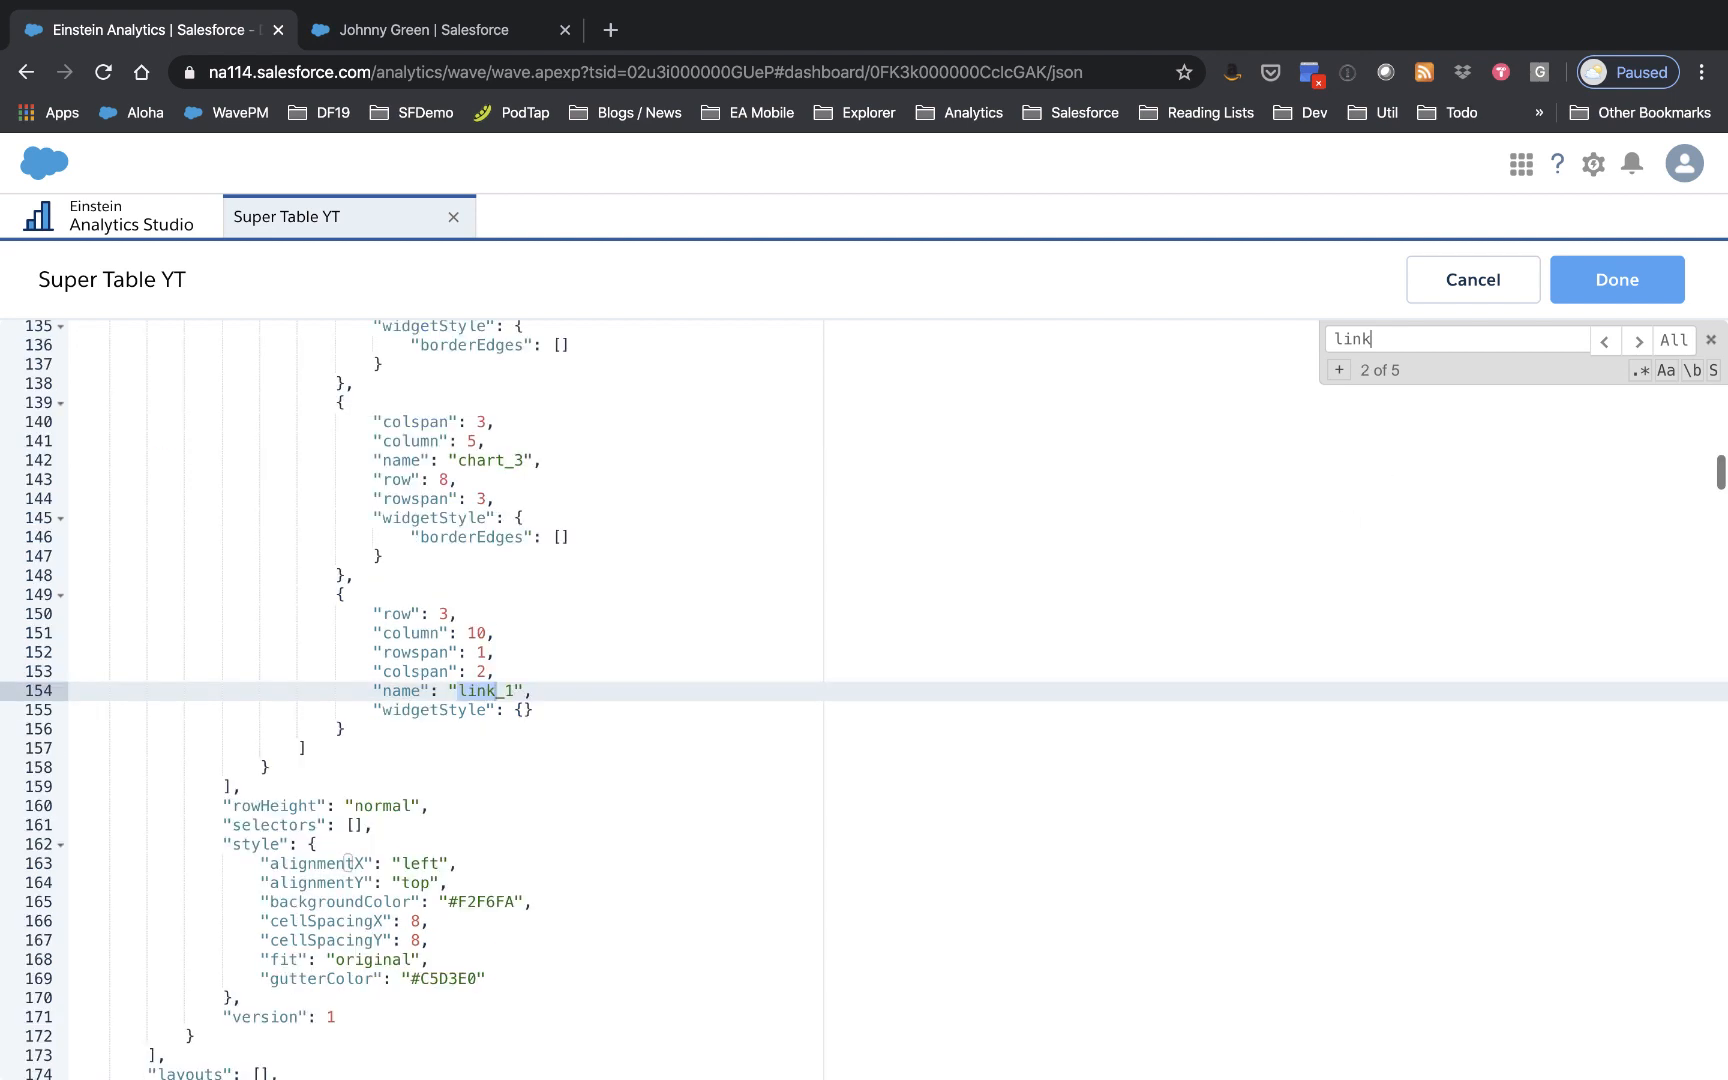
pyautogui.press('Return')
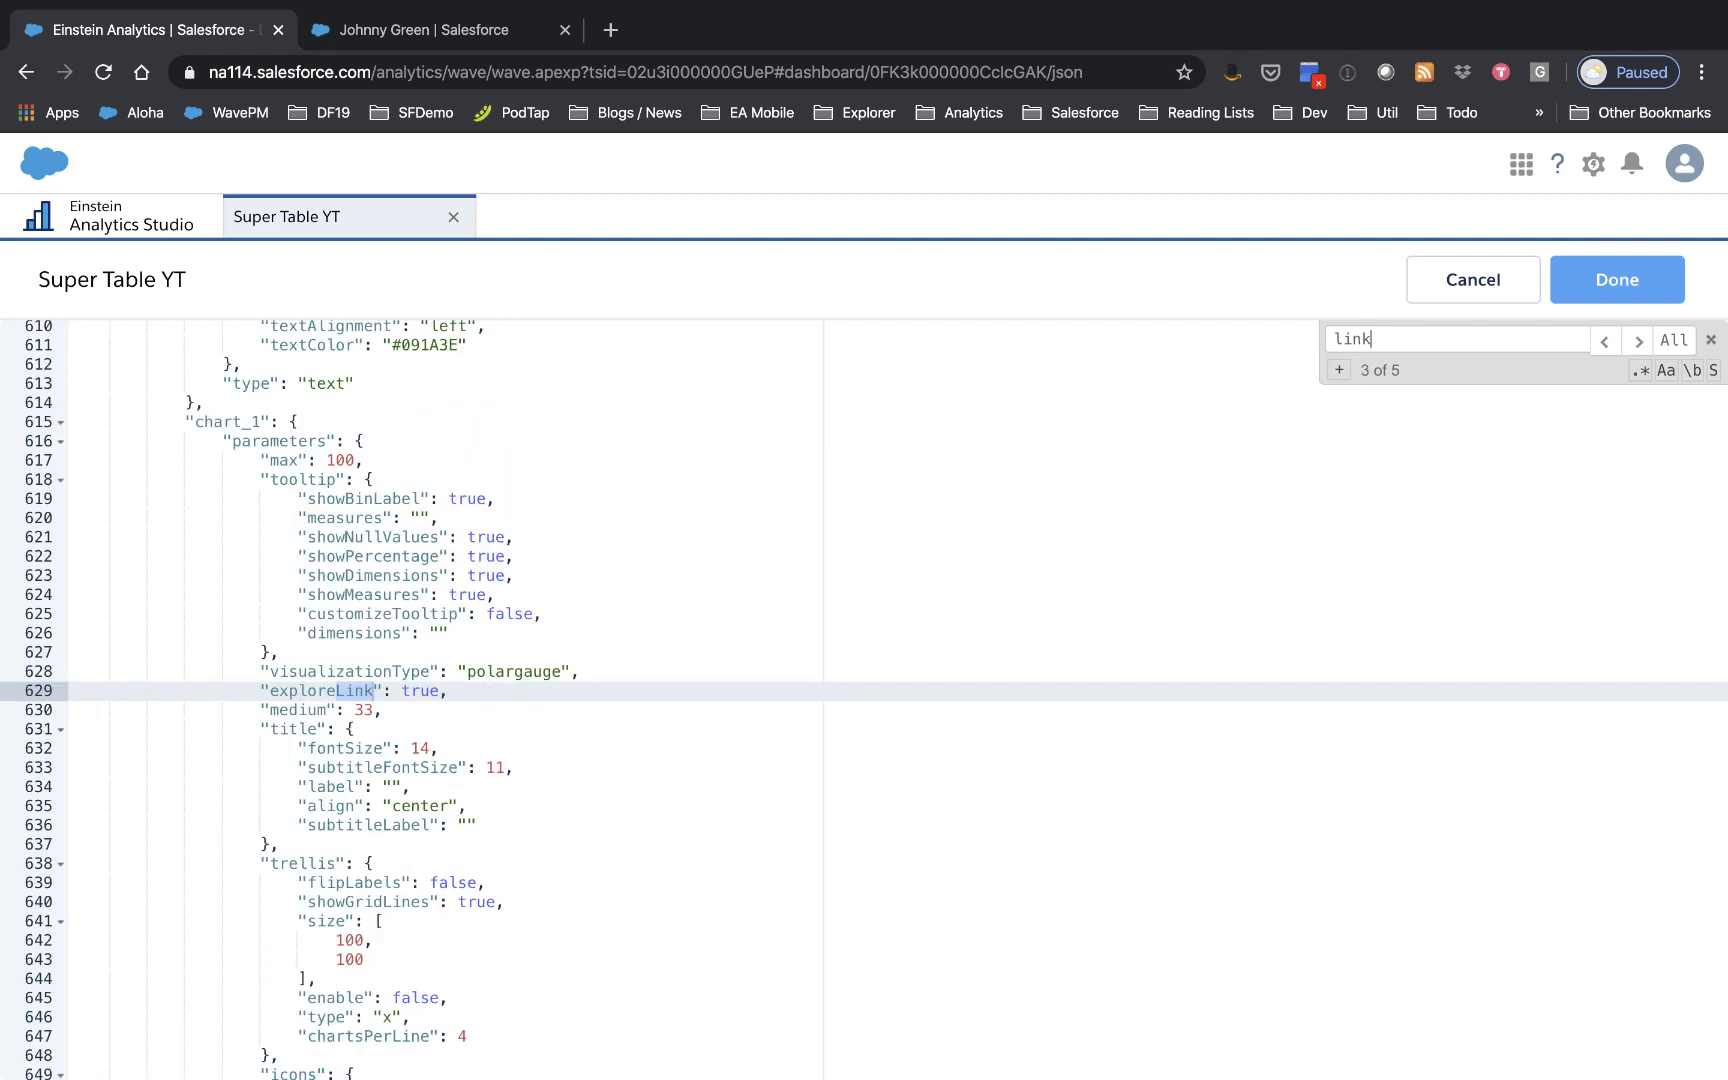
pyautogui.press('Return')
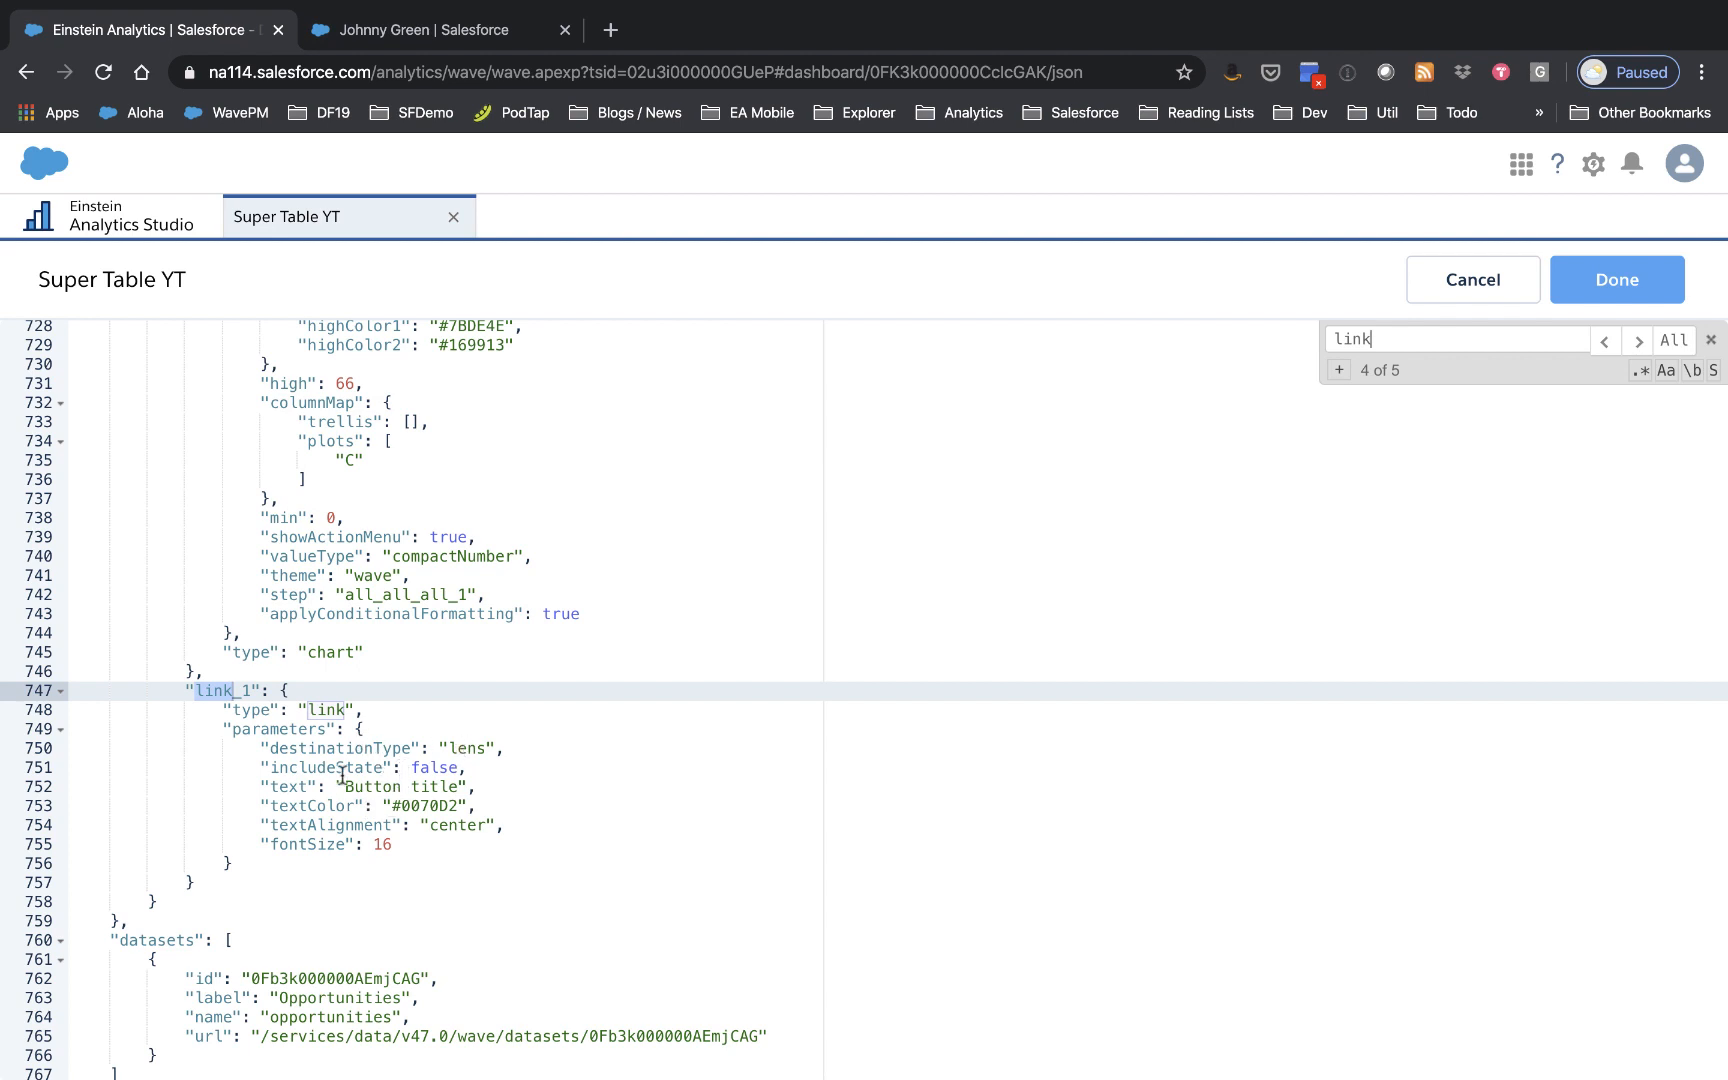
pyautogui.scroll(-1, 342, 773)
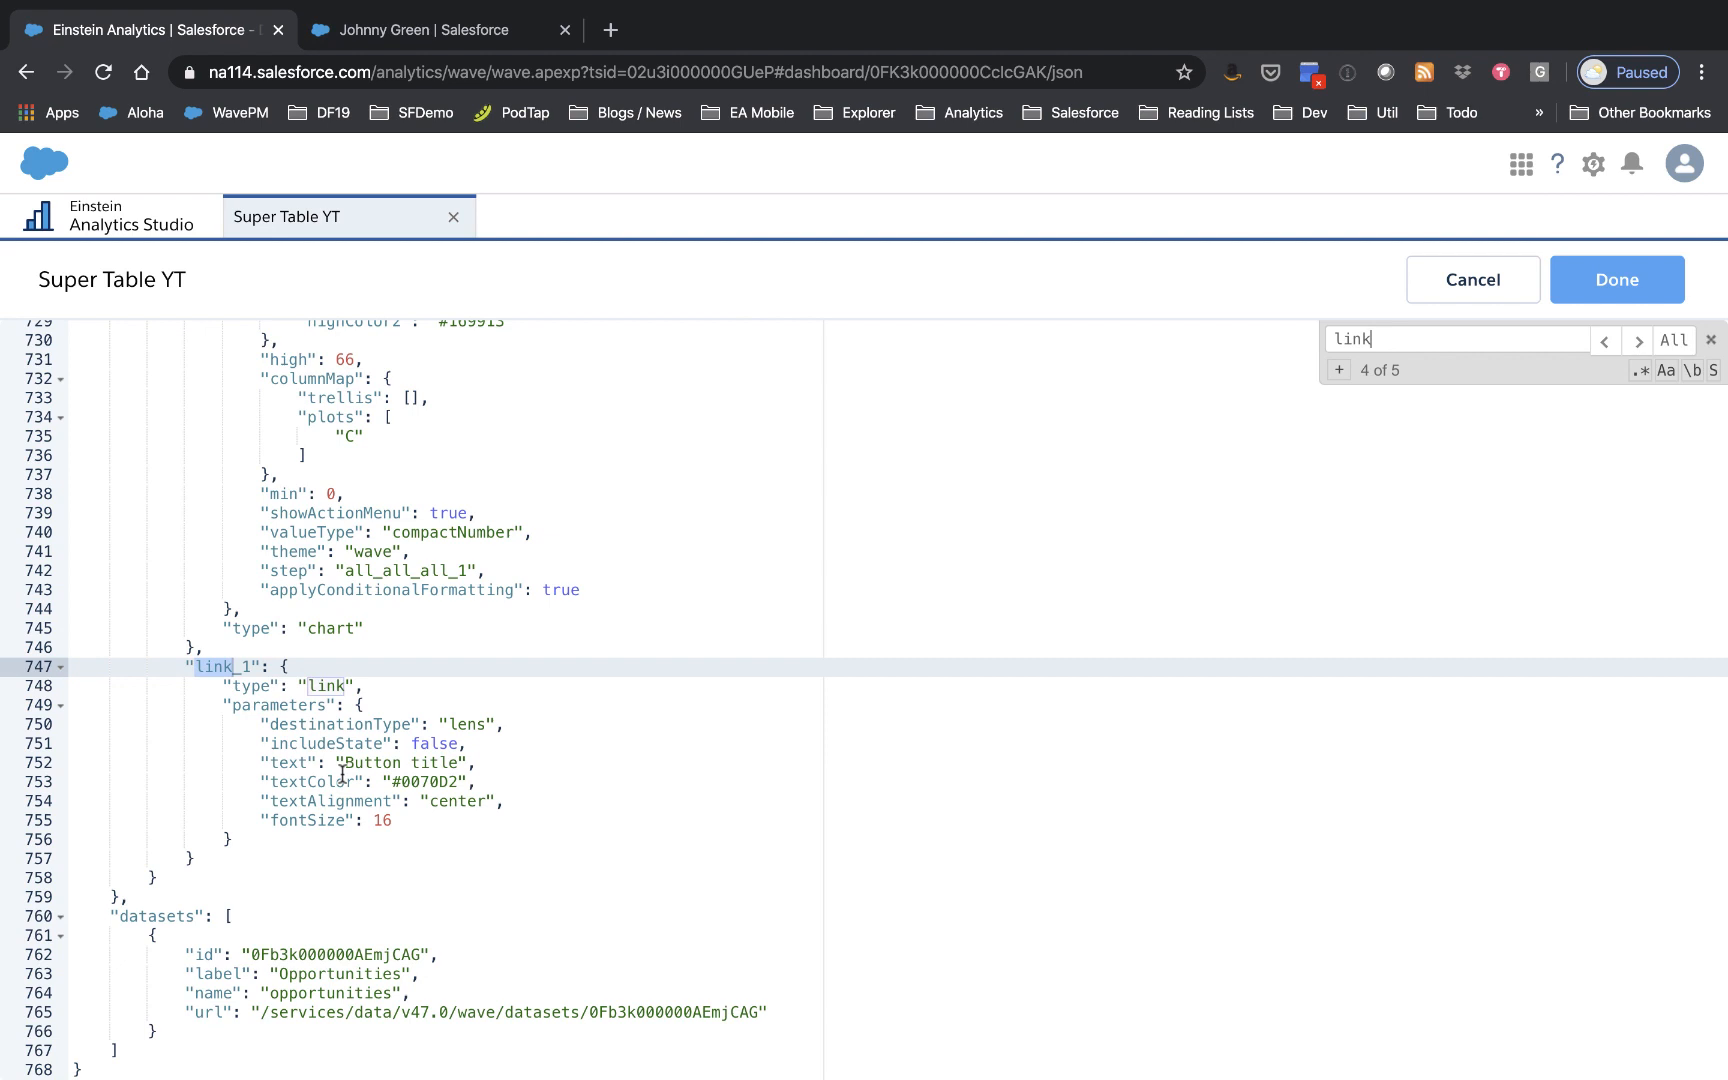
# Step: Set the Button title link to URL with the pasted user record address as destination
pyautogui.click(1446, 285)
pyautogui.click(1271, 598)
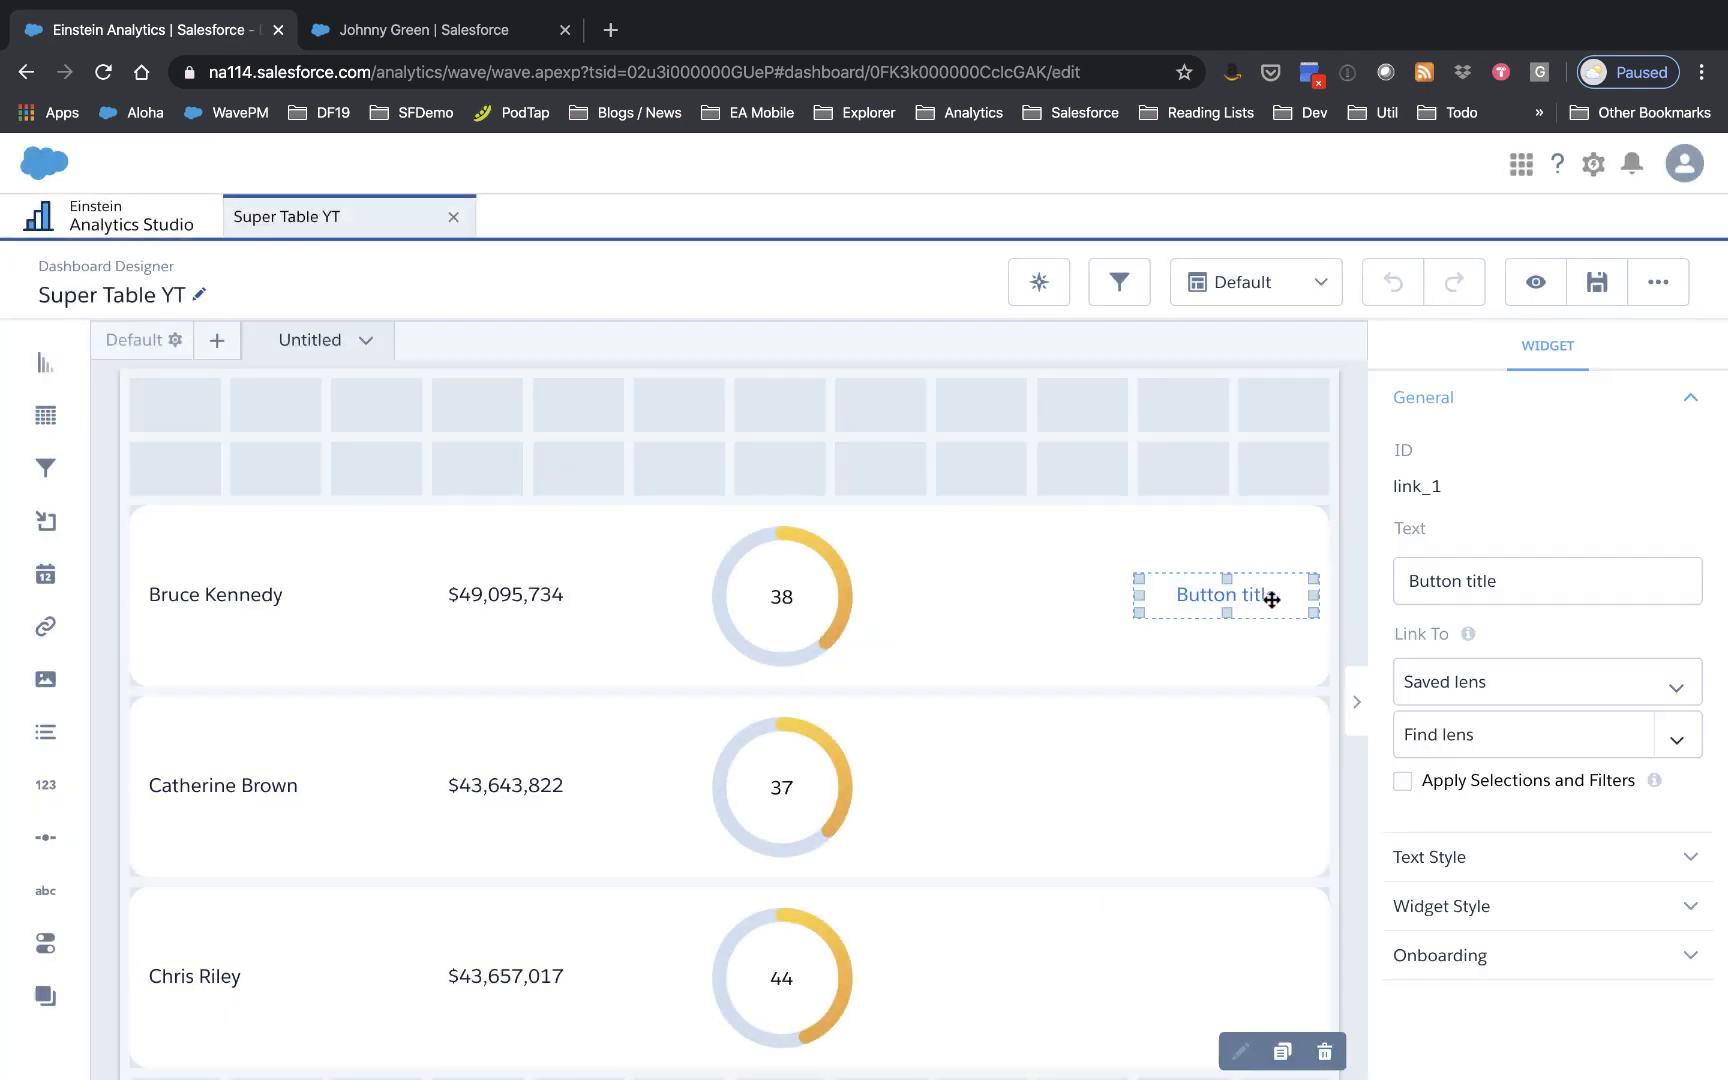
pyautogui.click(1601, 700)
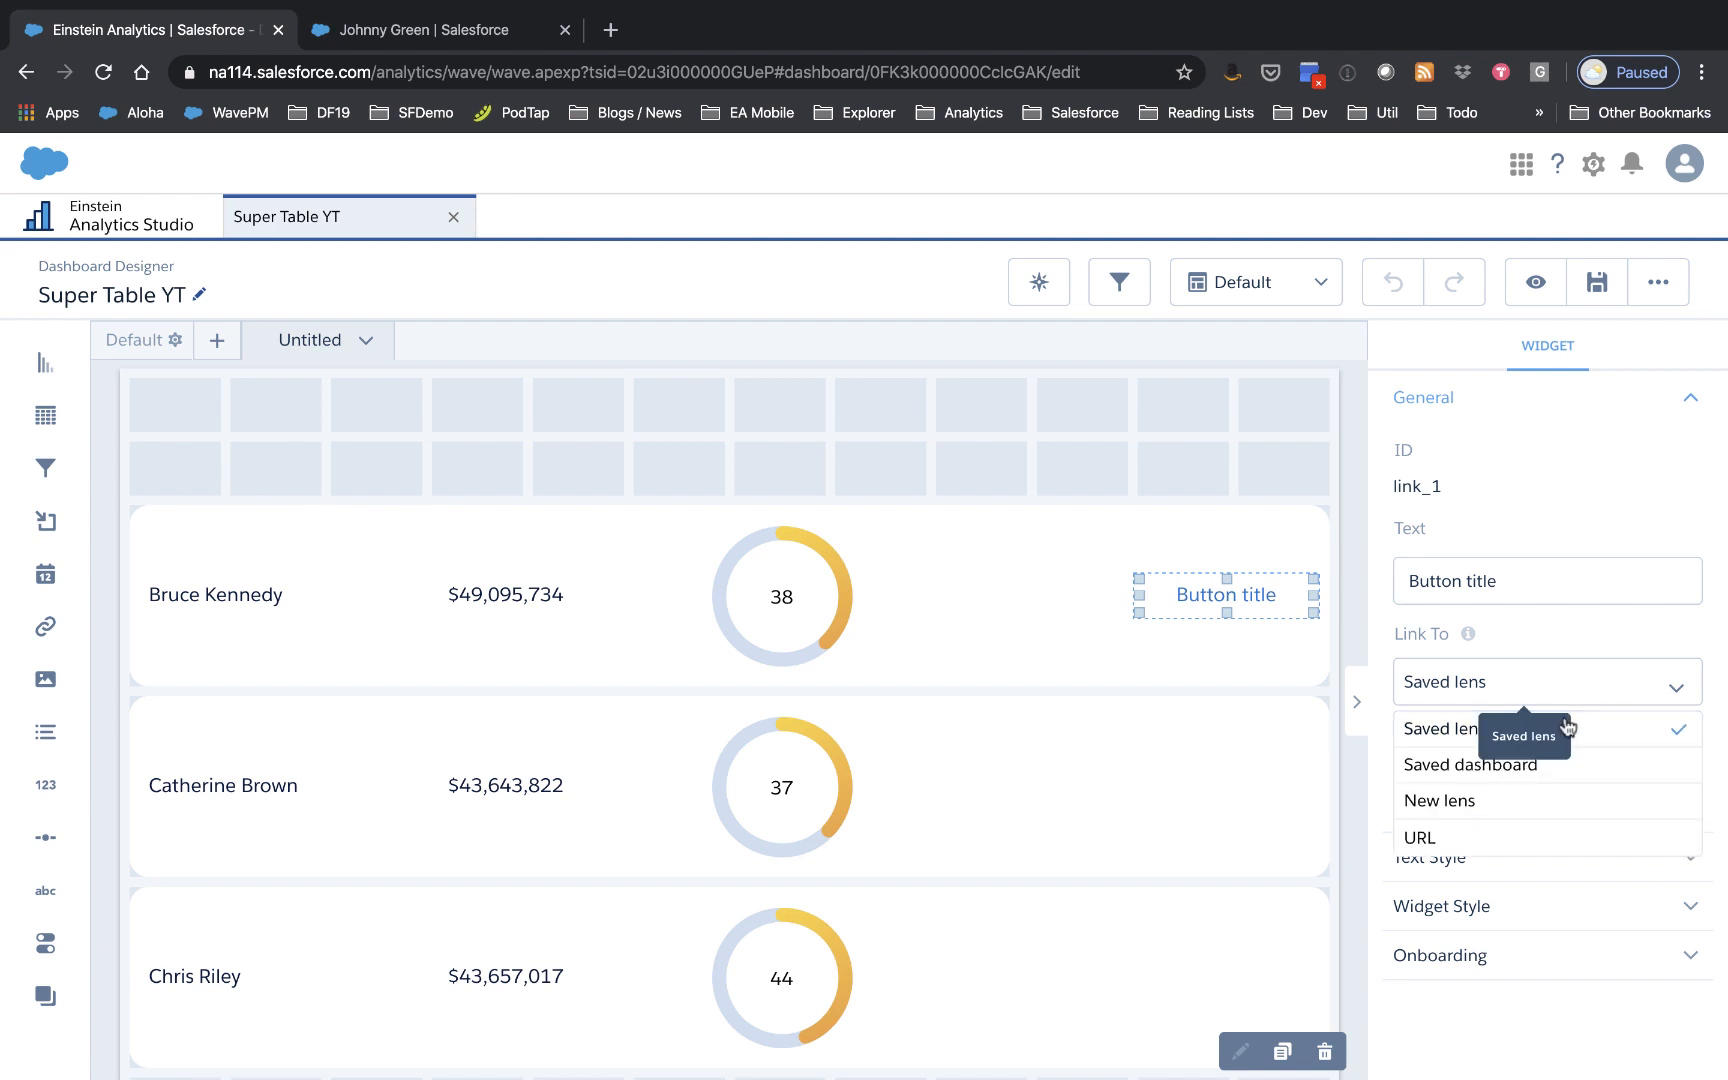
pyautogui.click(1476, 833)
pyautogui.click(1471, 791)
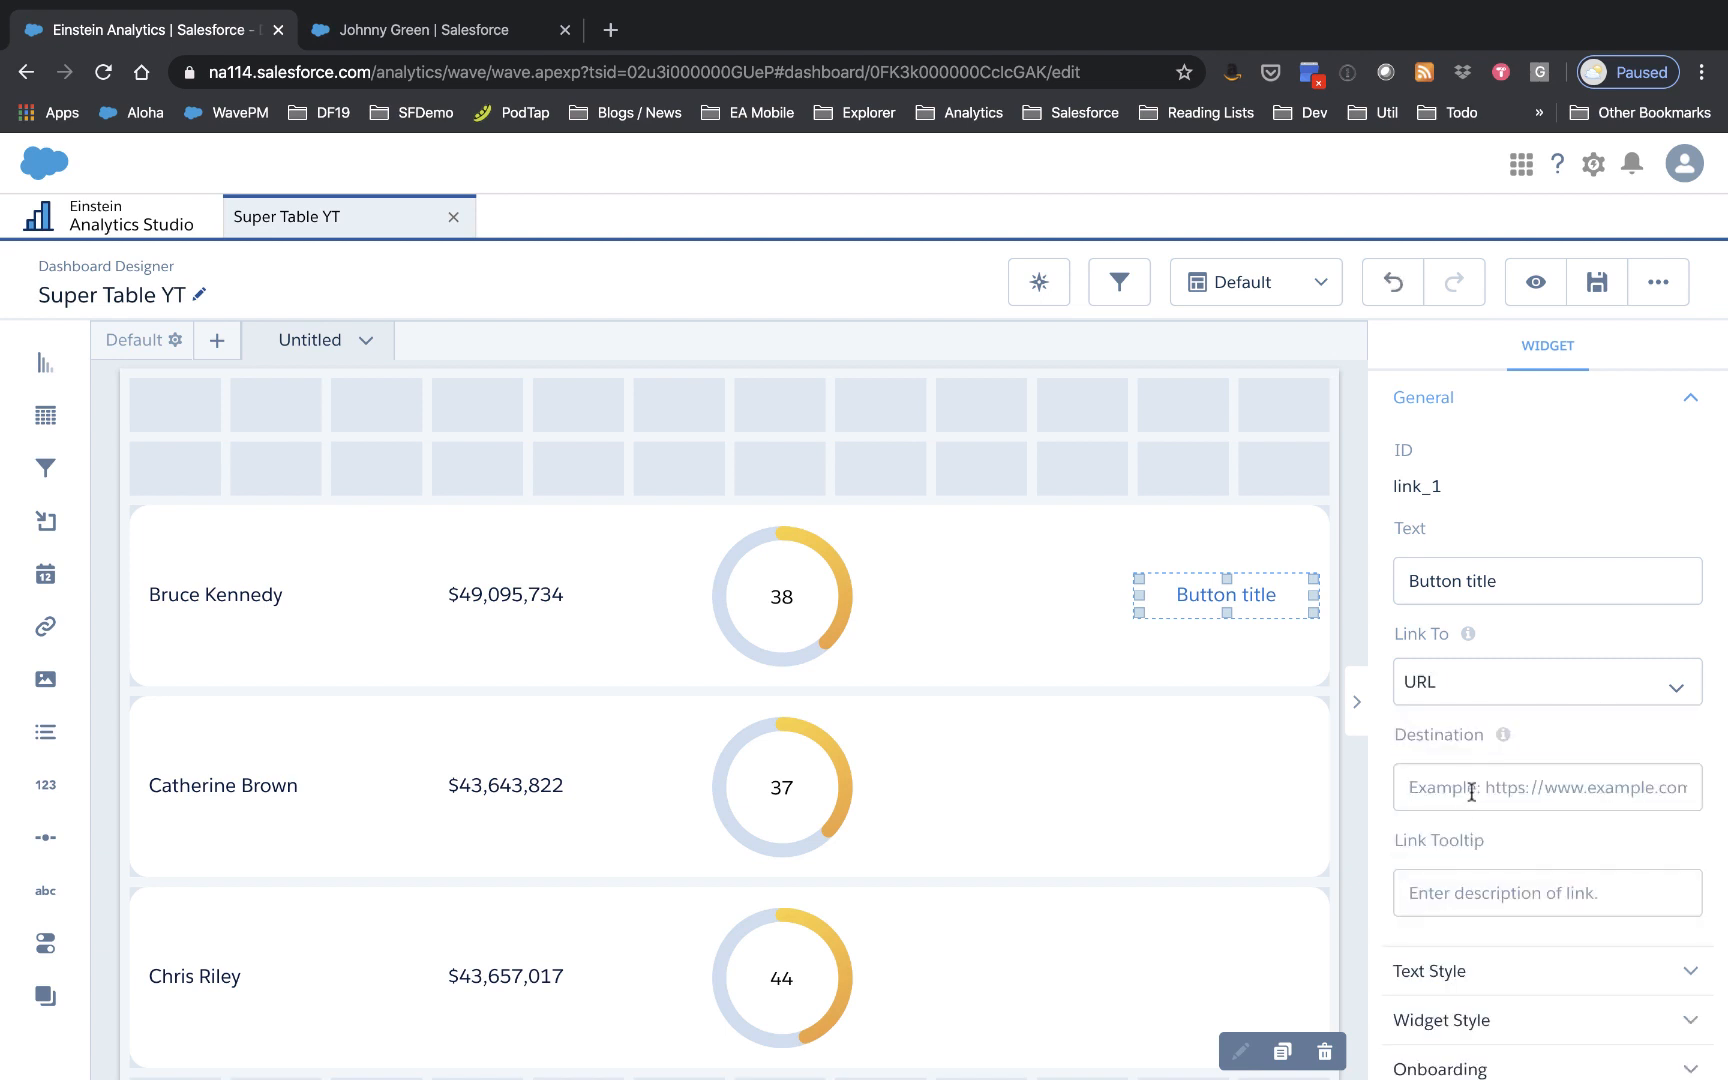
pyautogui.write('RE')
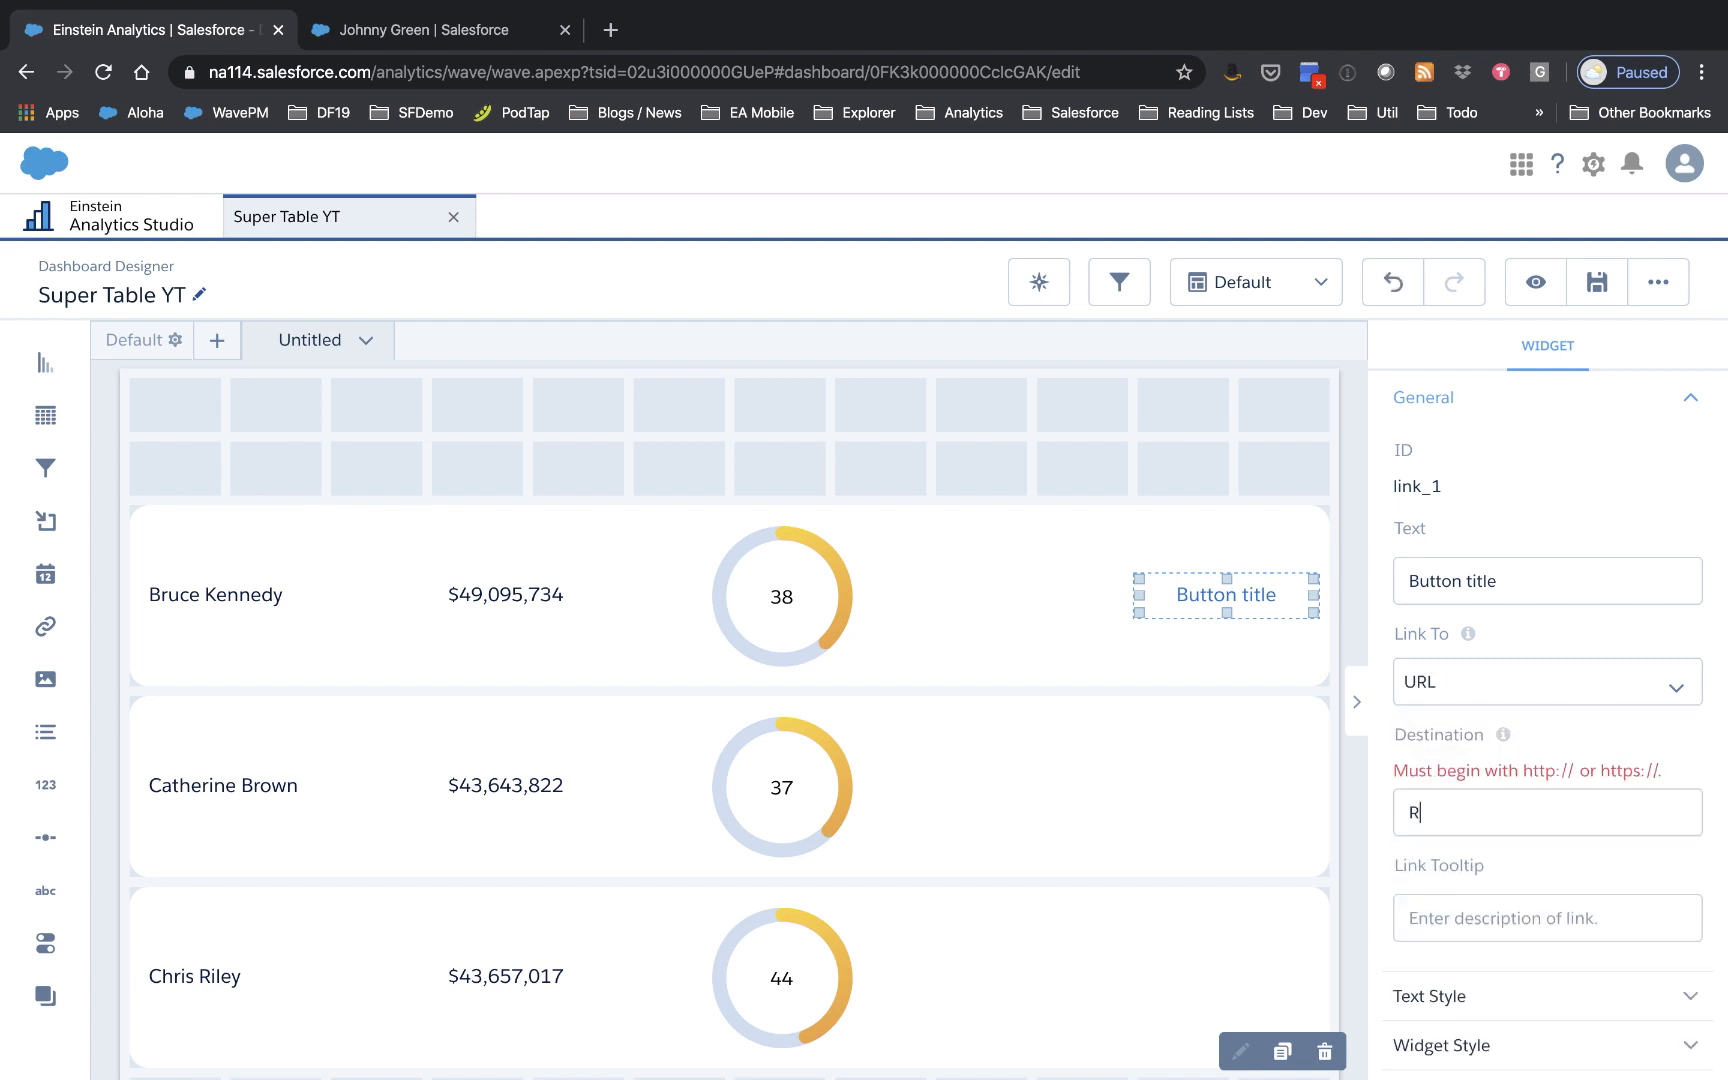
pyautogui.press('BackSpace')
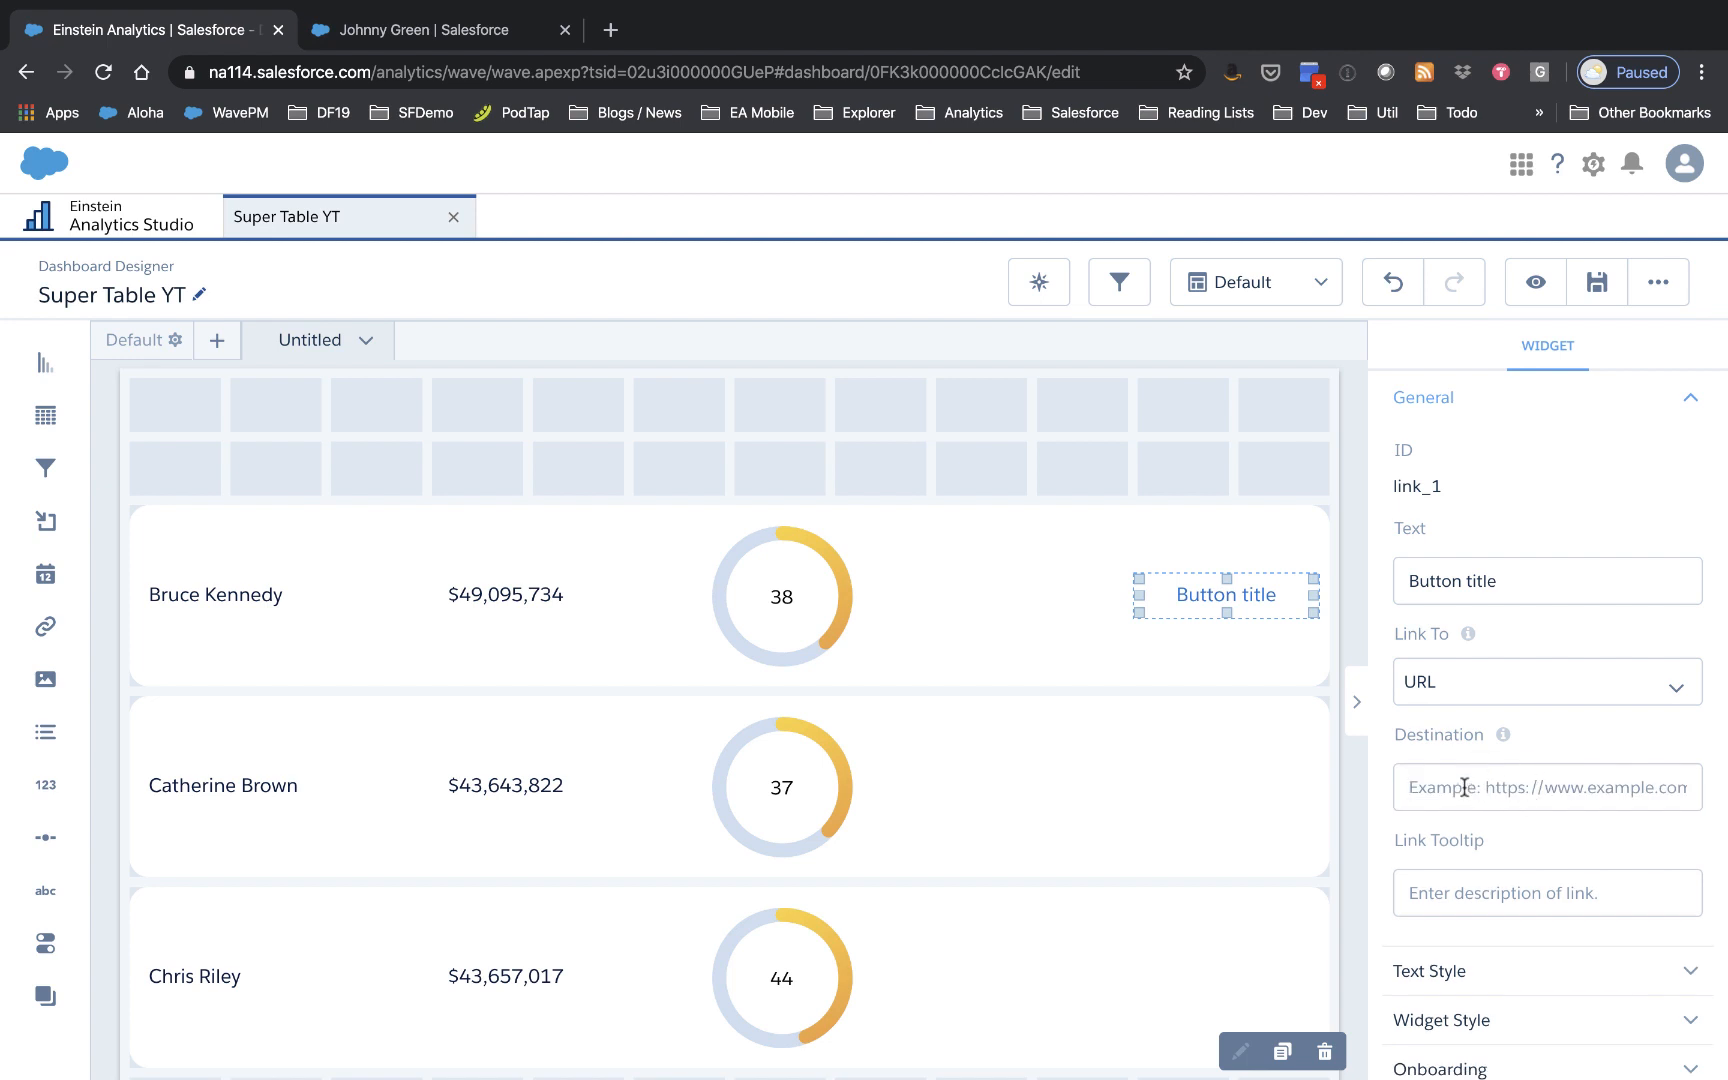
pyautogui.press('super+v')
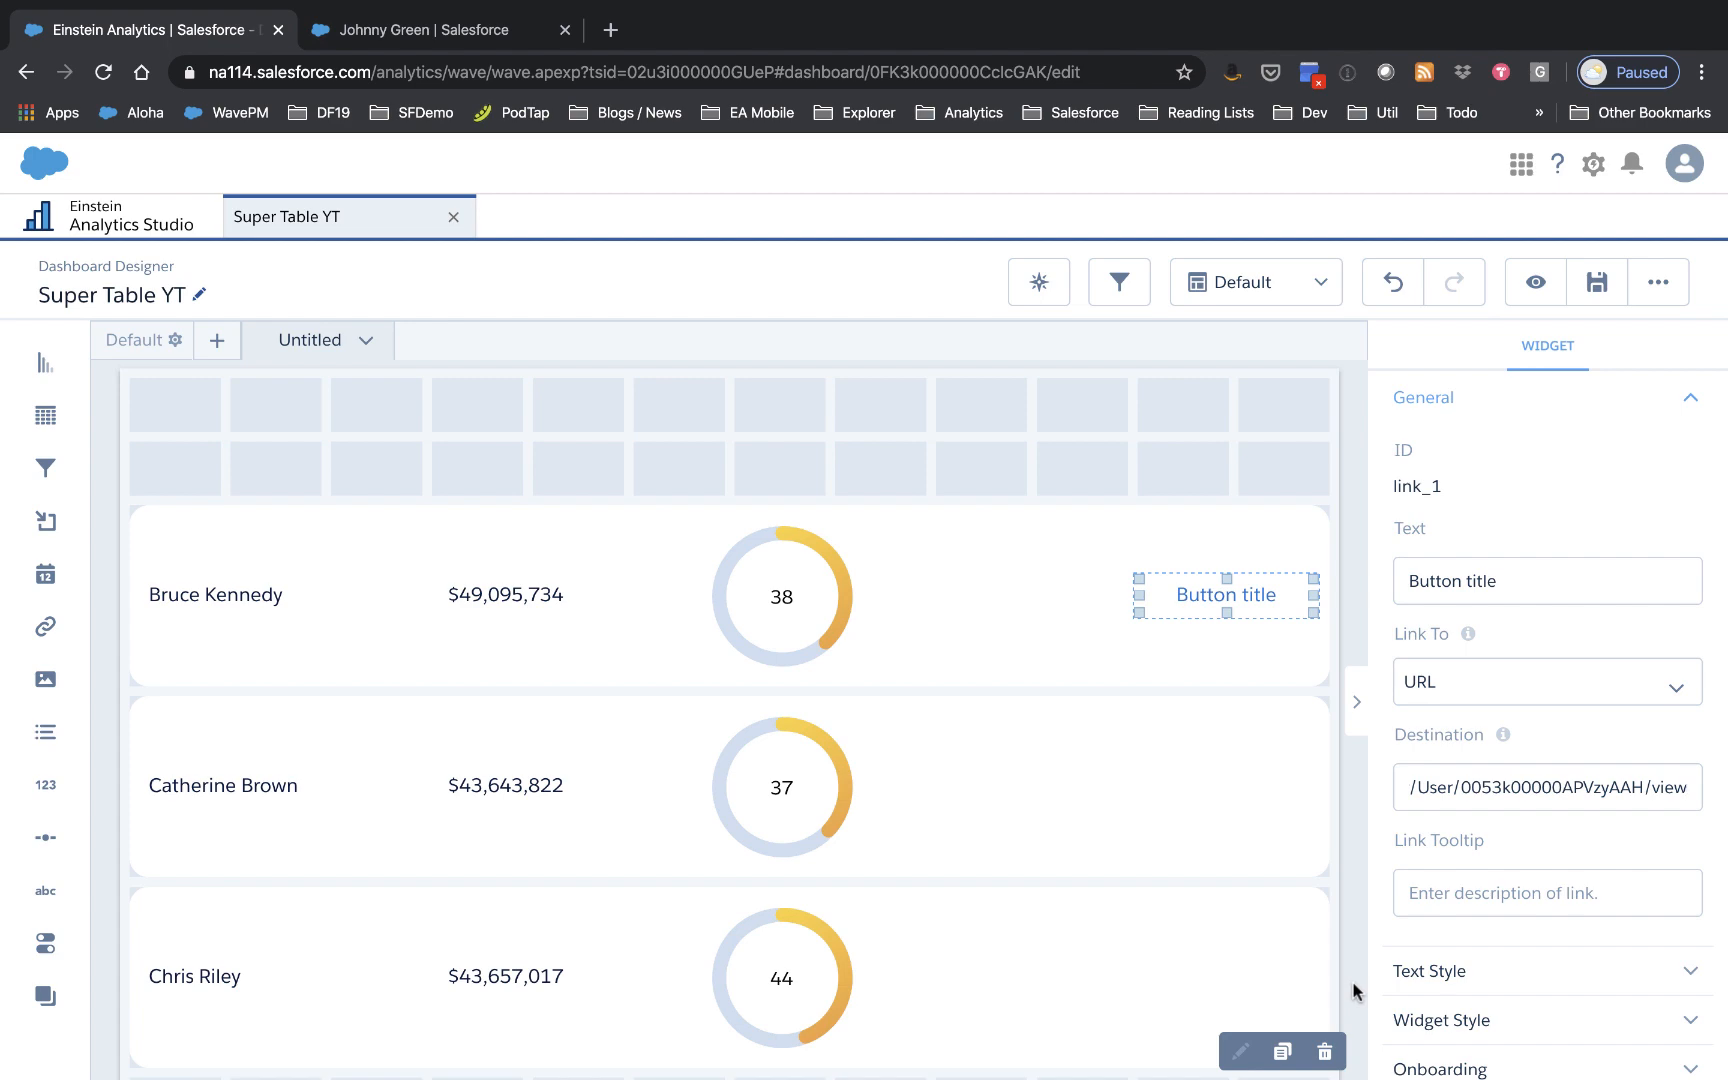
# Step: Save the dashboard and reopen its JSON
pyautogui.click(1597, 282)
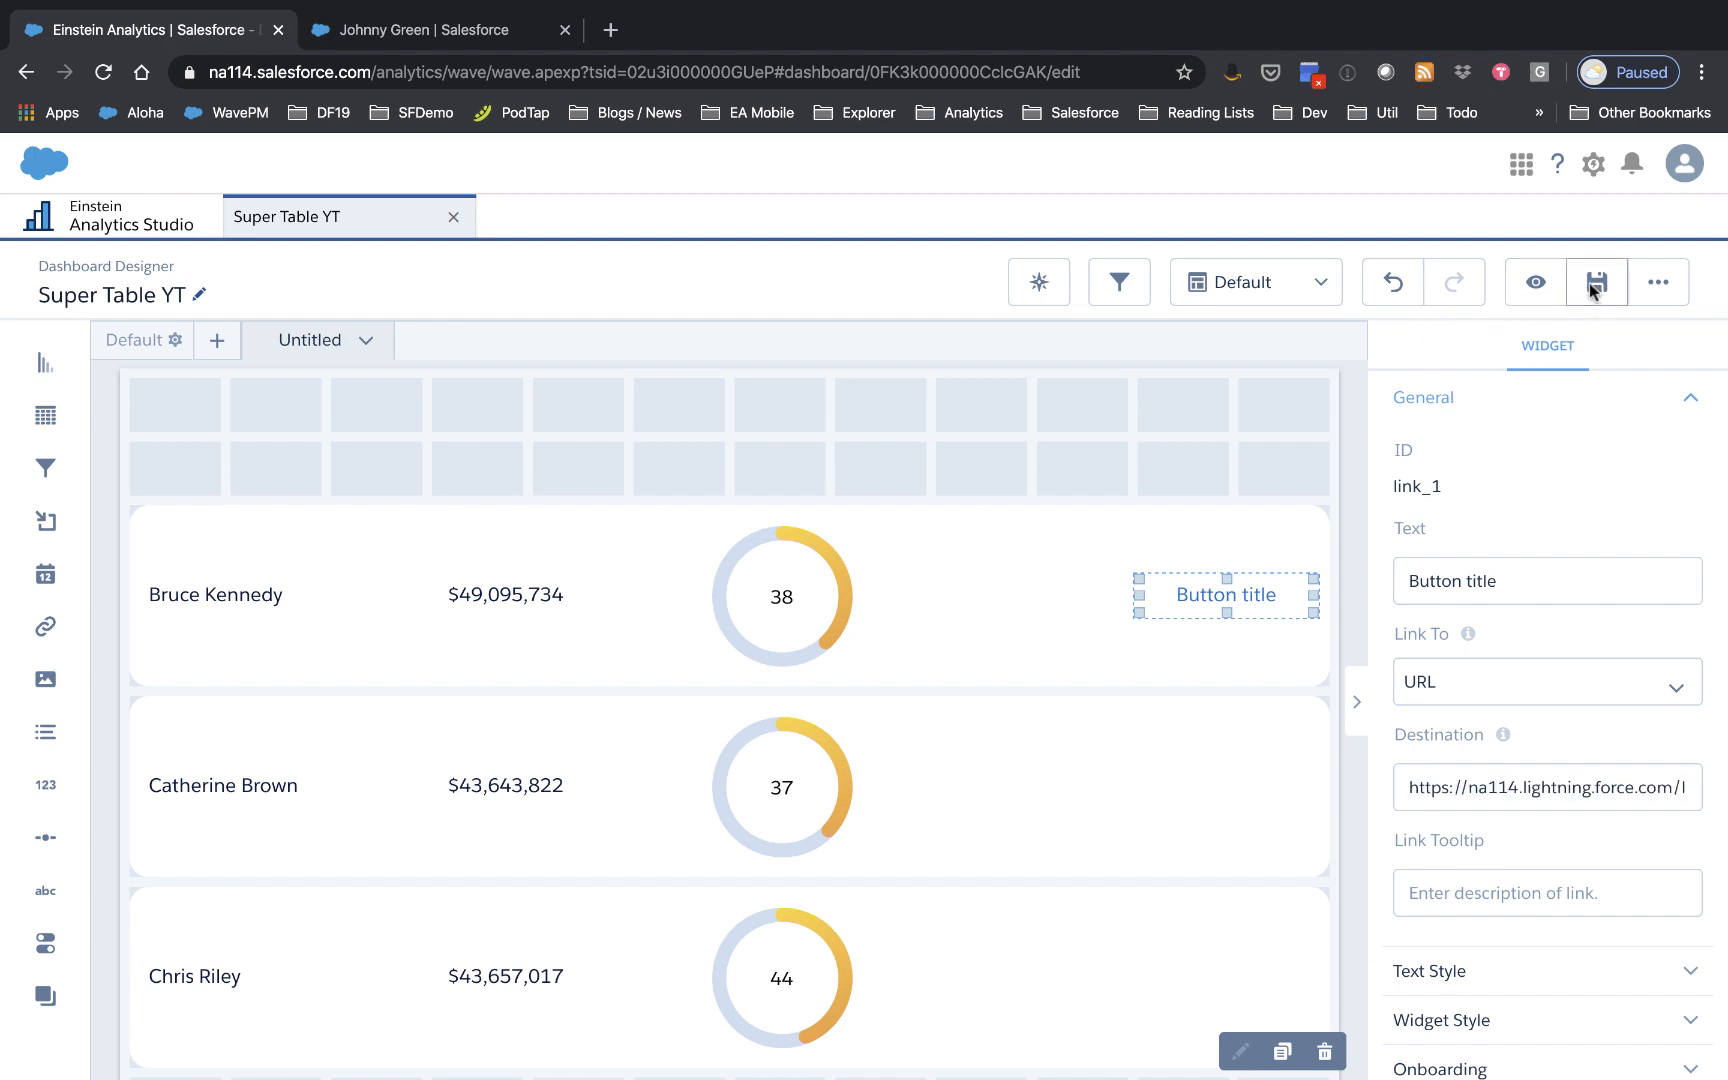
pyautogui.click(864, 872)
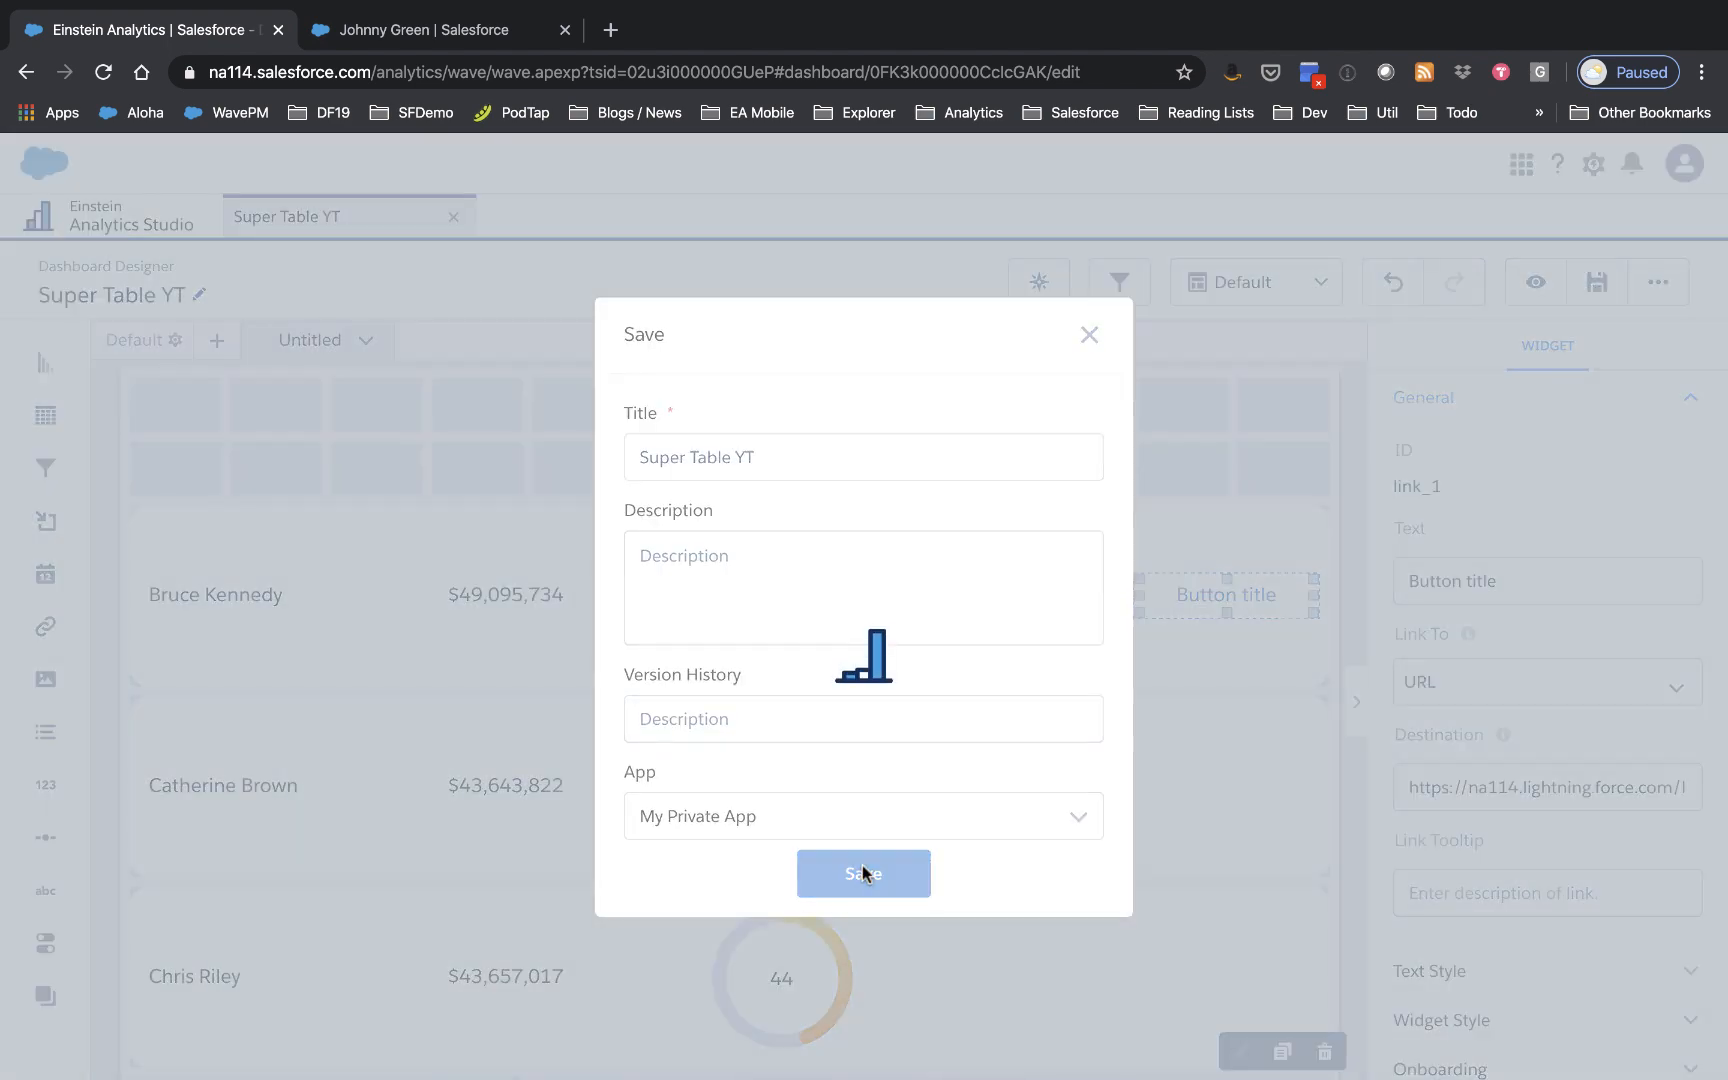
pyautogui.press('super+e')
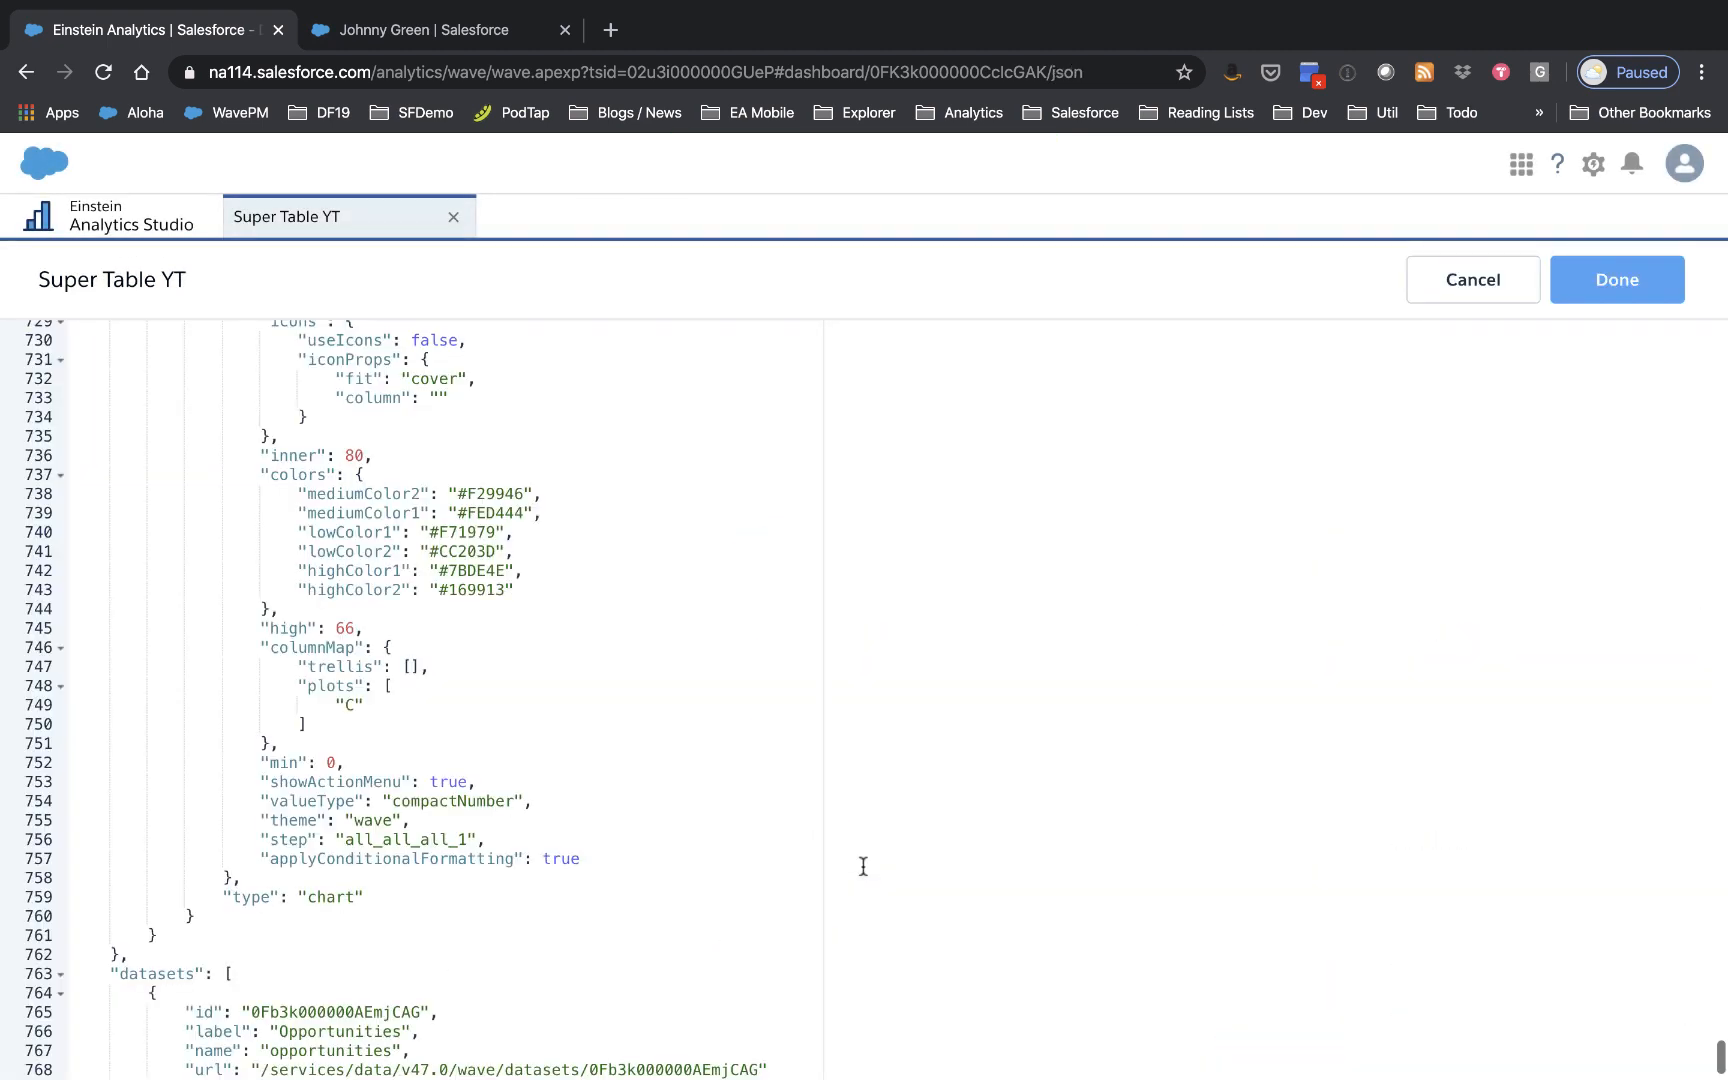
# Step: Search the JSON for 'link' to reach the link_1 widget's parameters
pyautogui.scroll(-2, 504, 816)
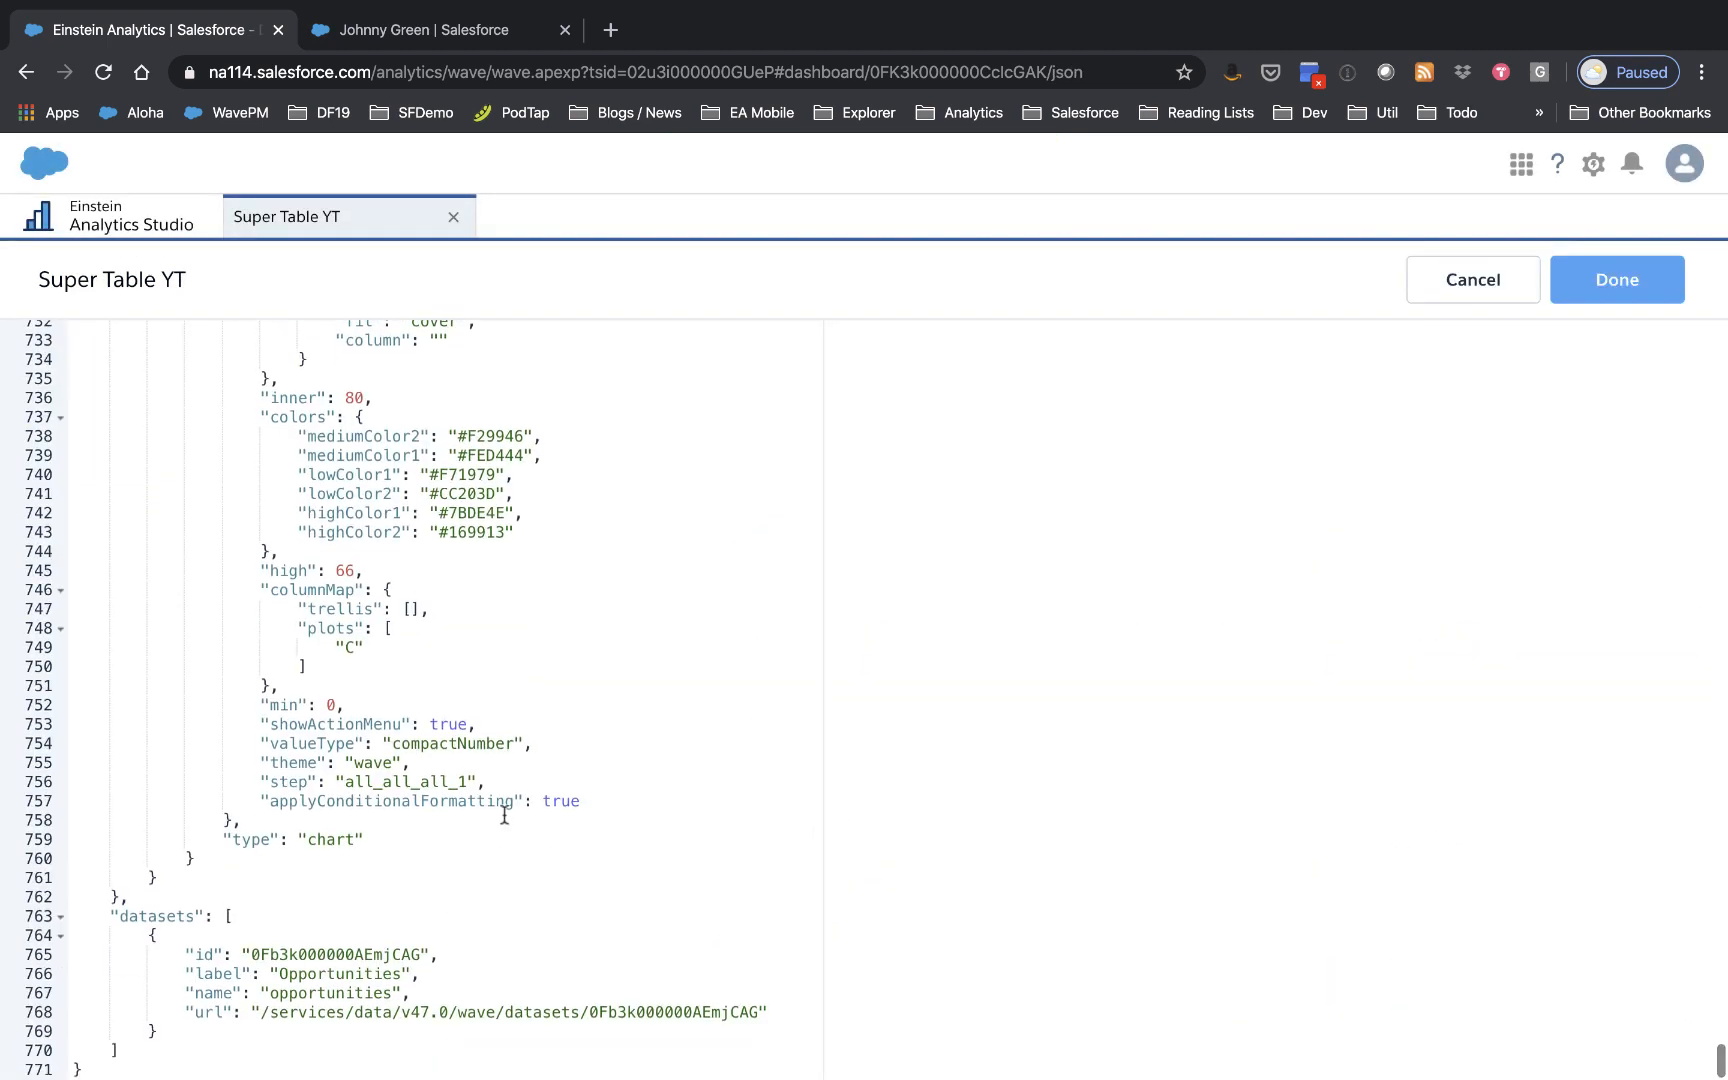
pyautogui.press('super+f')
pyautogui.write('link')
pyautogui.press('Return')
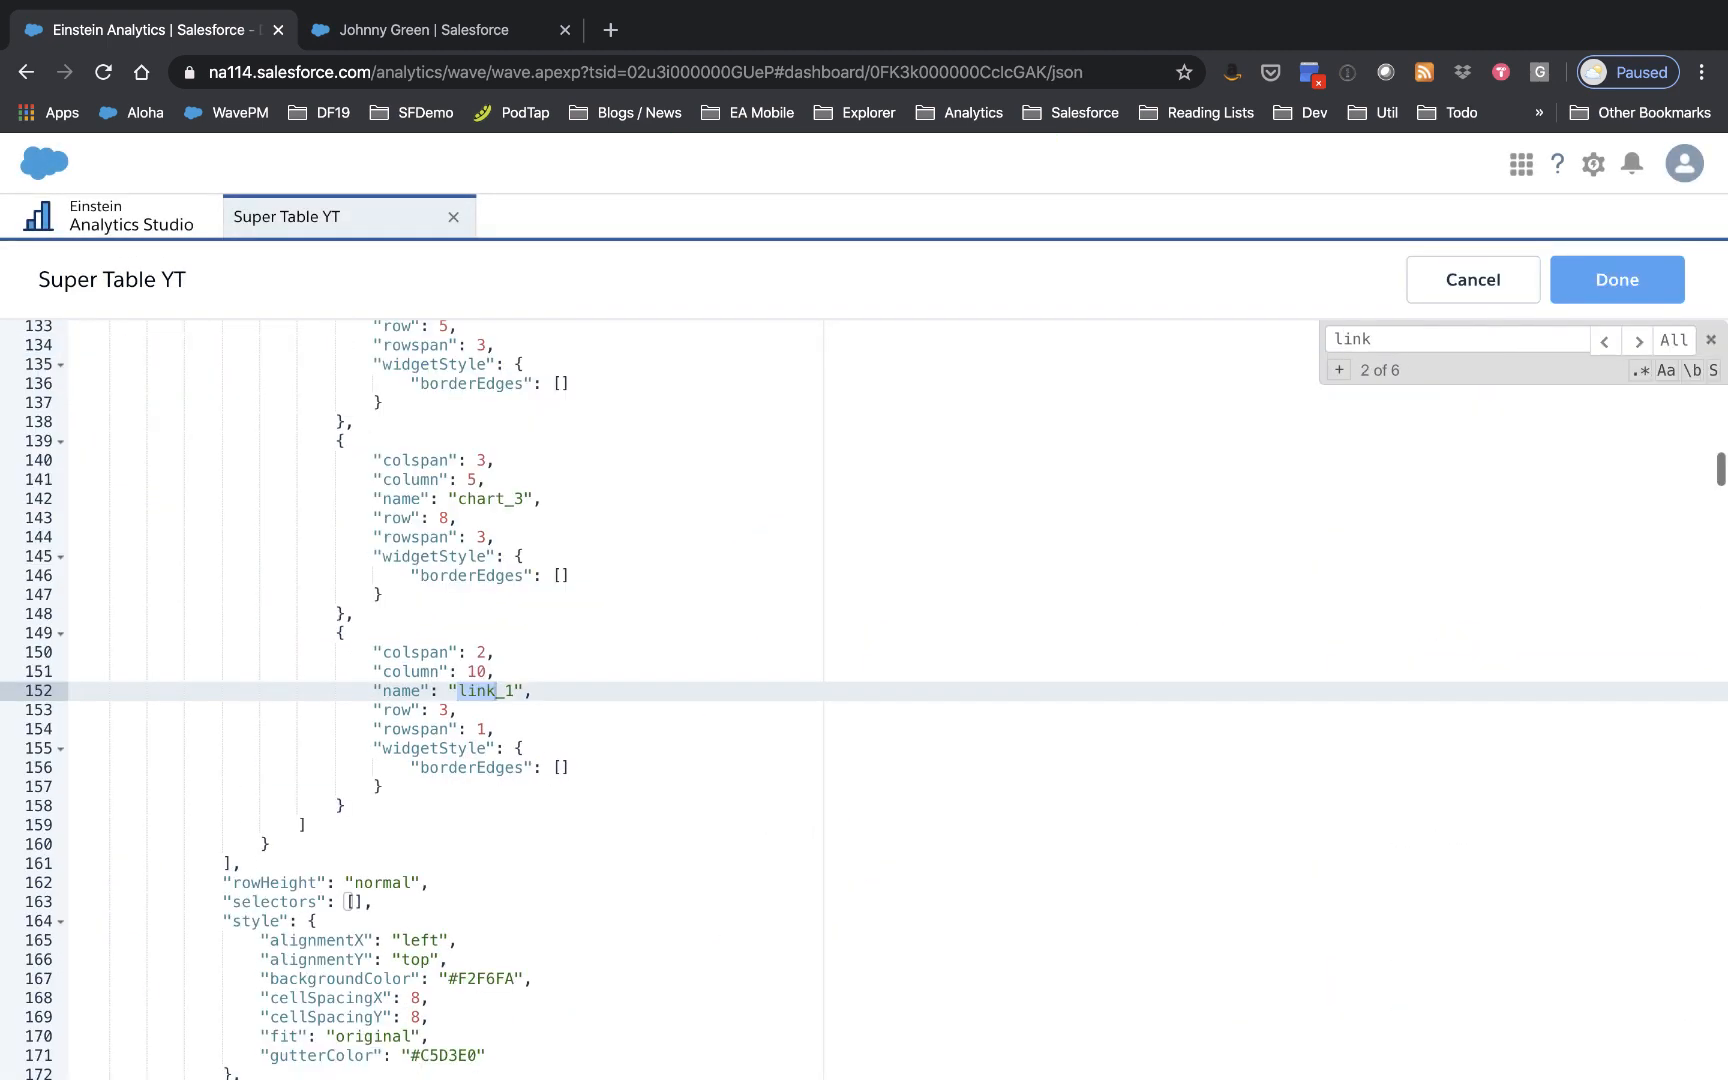
pyautogui.press('Return')
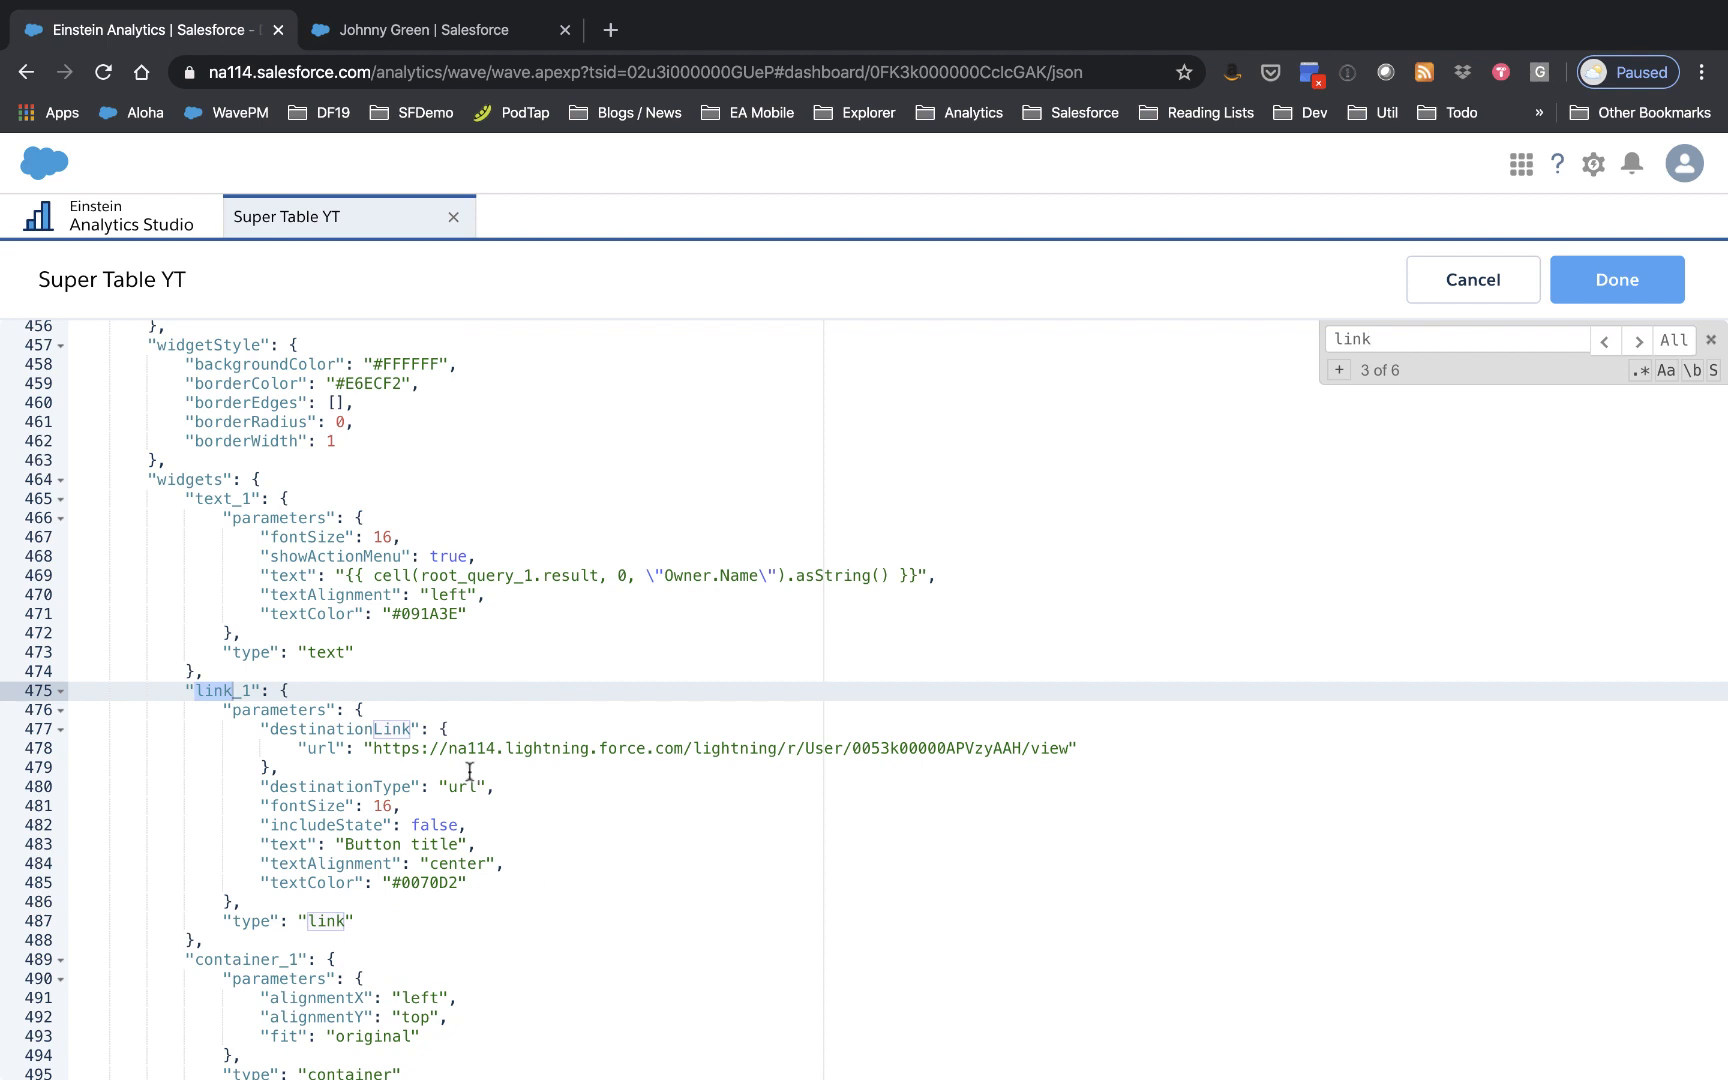
pyautogui.scroll(10, 760, 690)
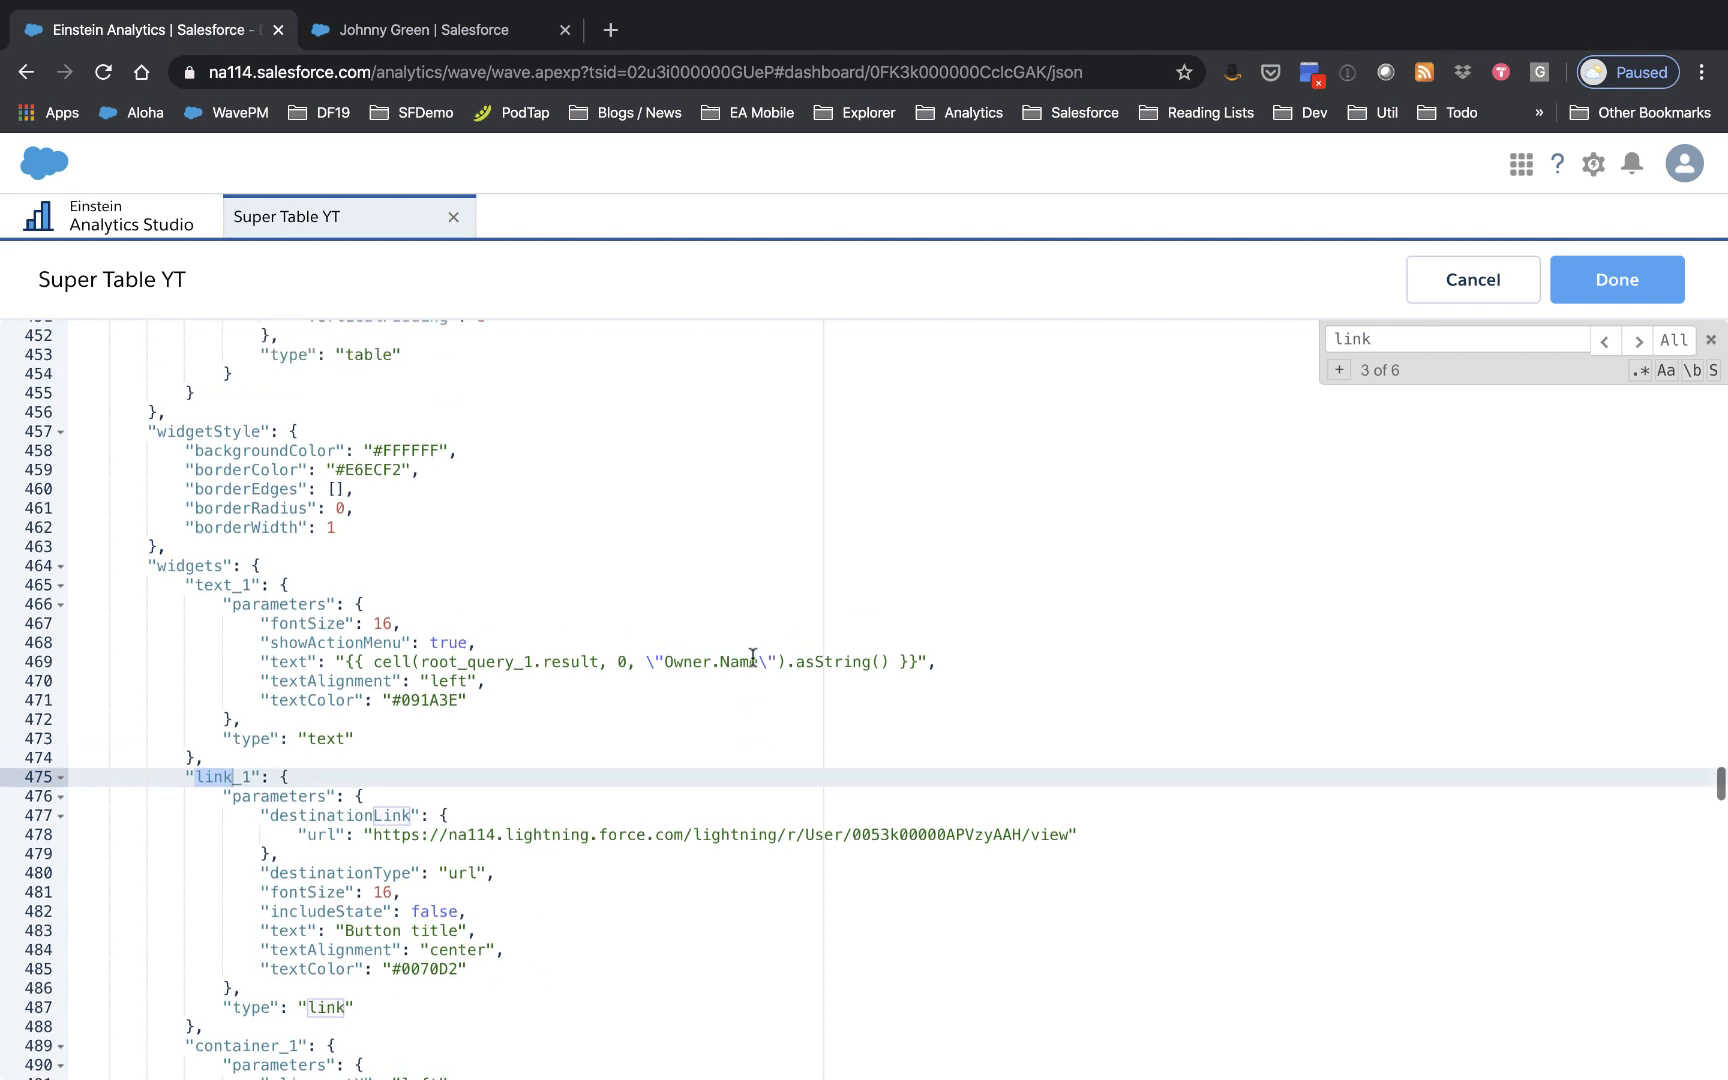
pyautogui.scroll(-4, 752, 660)
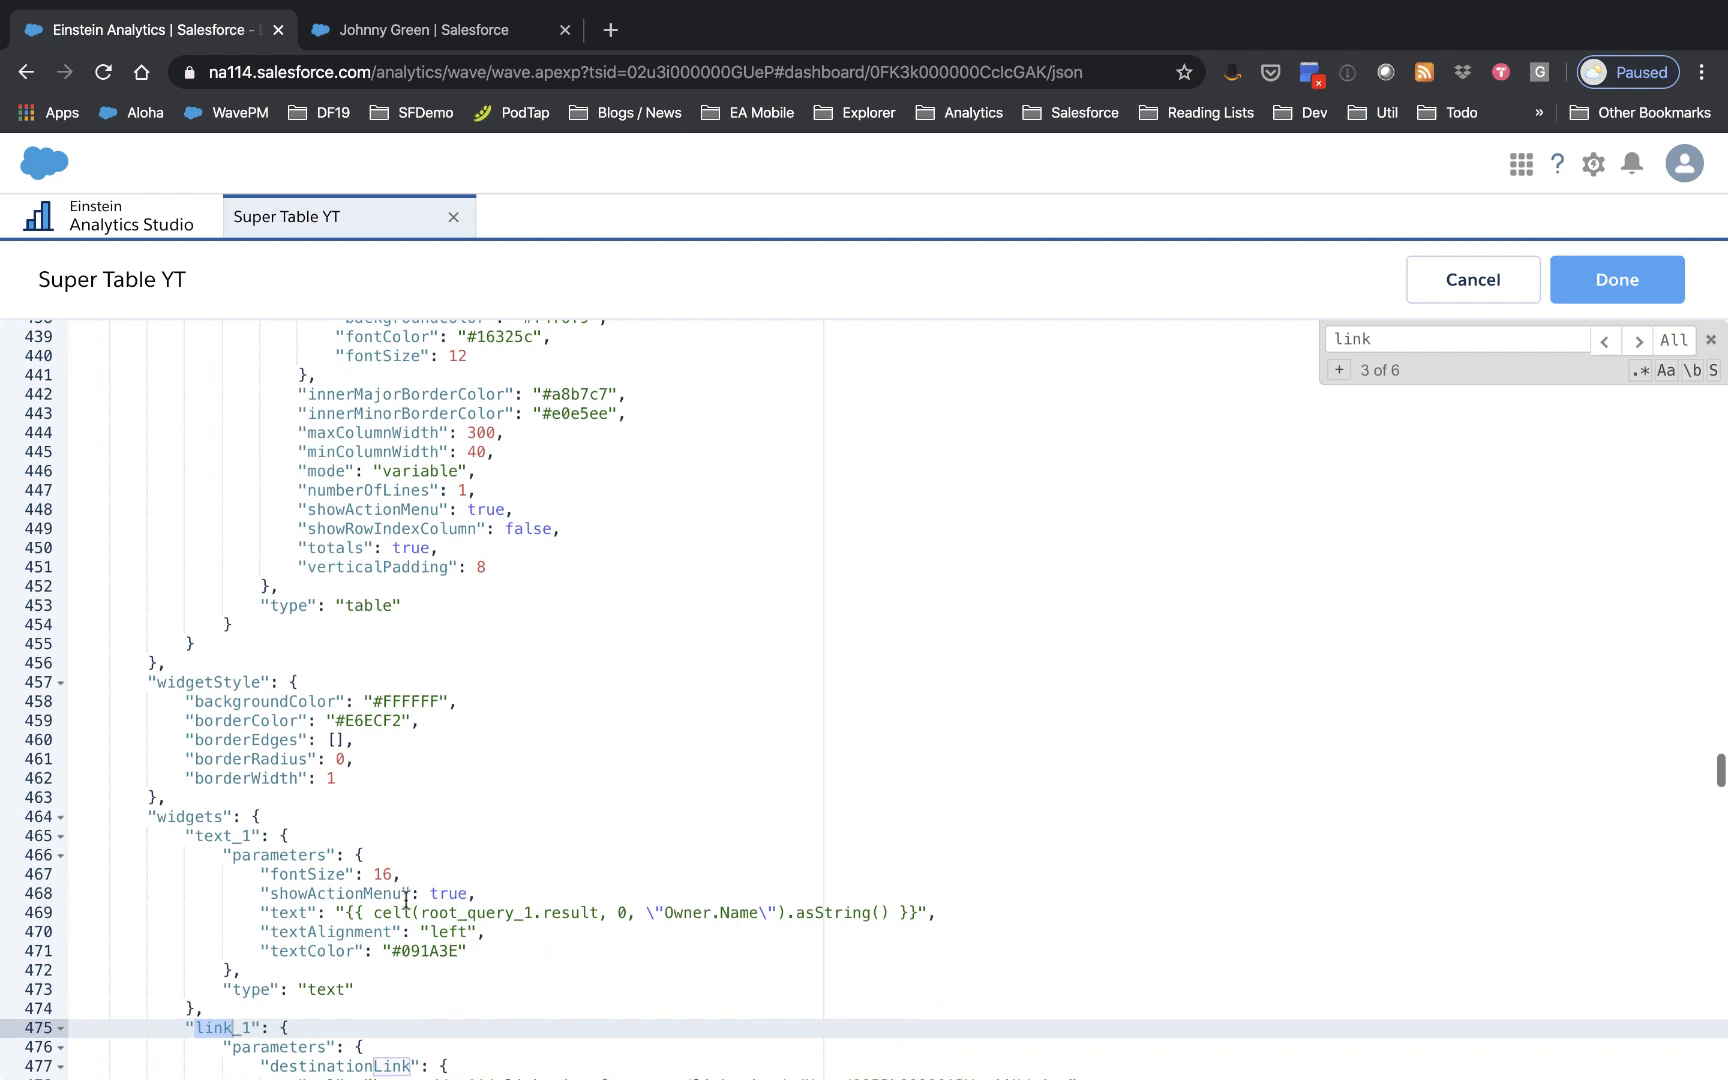
# Step: Replace the URL's user ID with the root_query_1 cell expression using id instead of Owner.Name
pyautogui.click(361, 912)
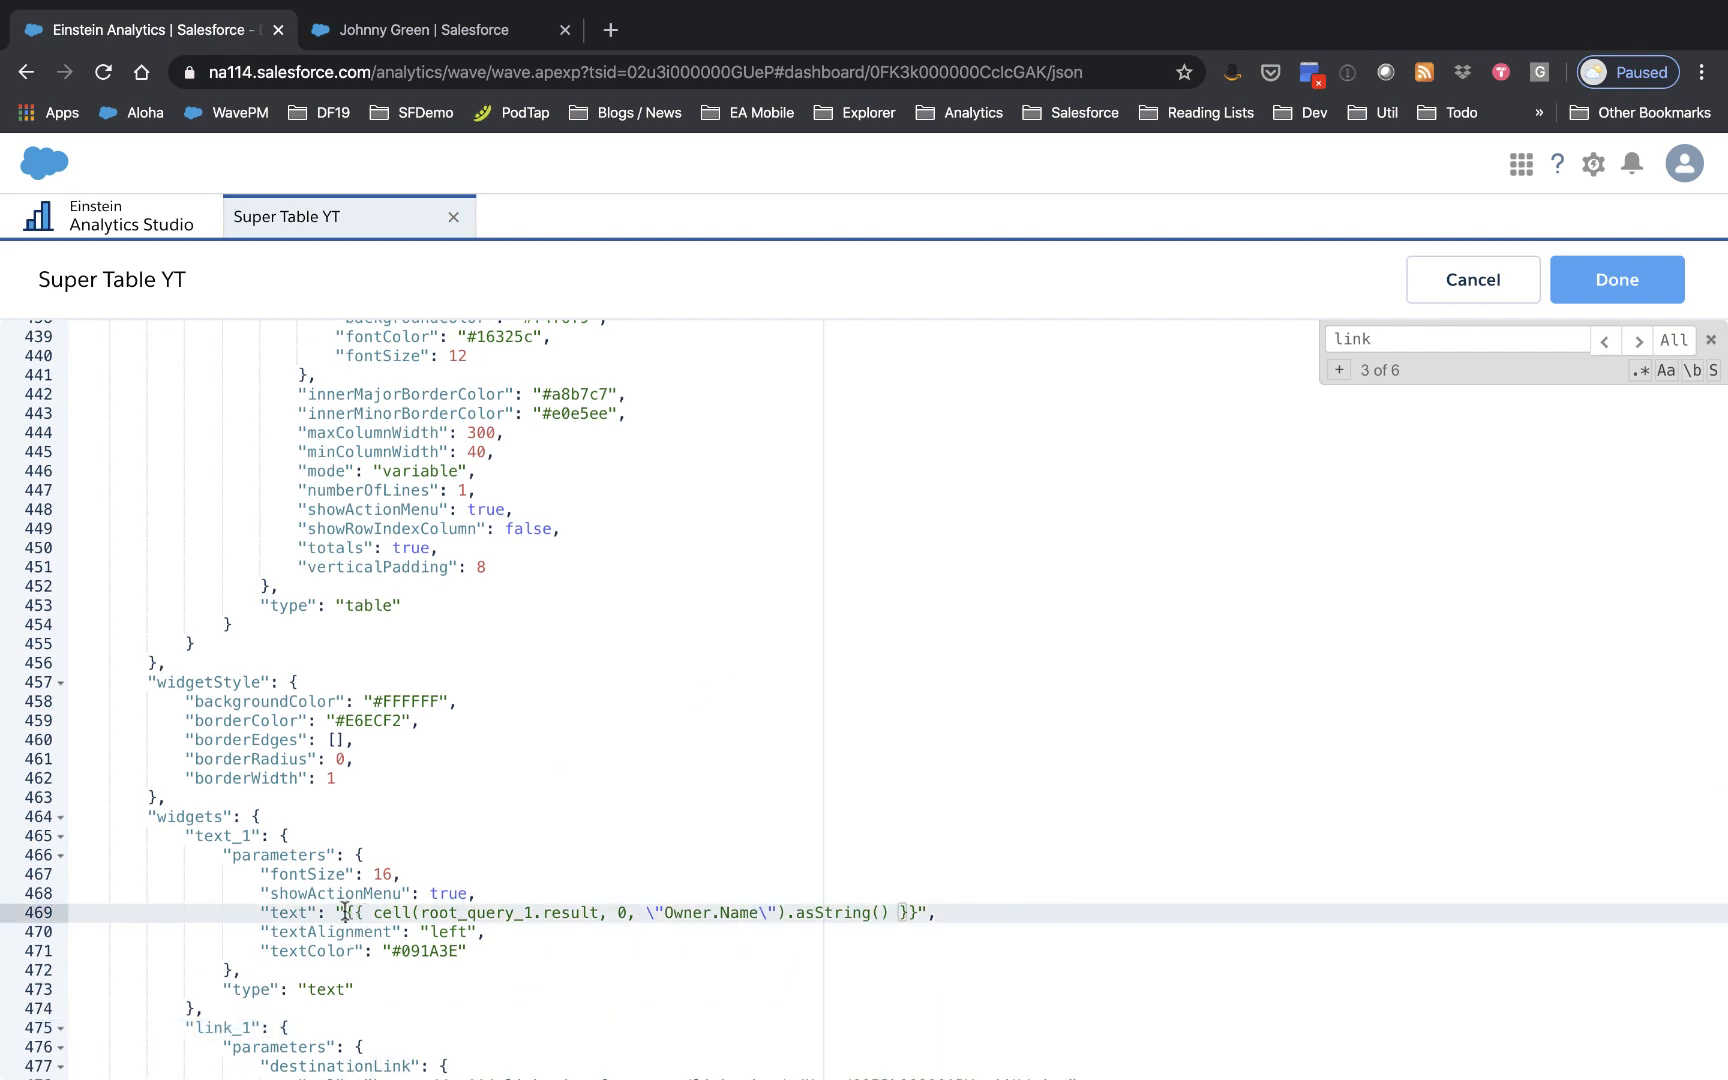
pyautogui.moveTo(344, 912); pyautogui.dragTo(908, 912)
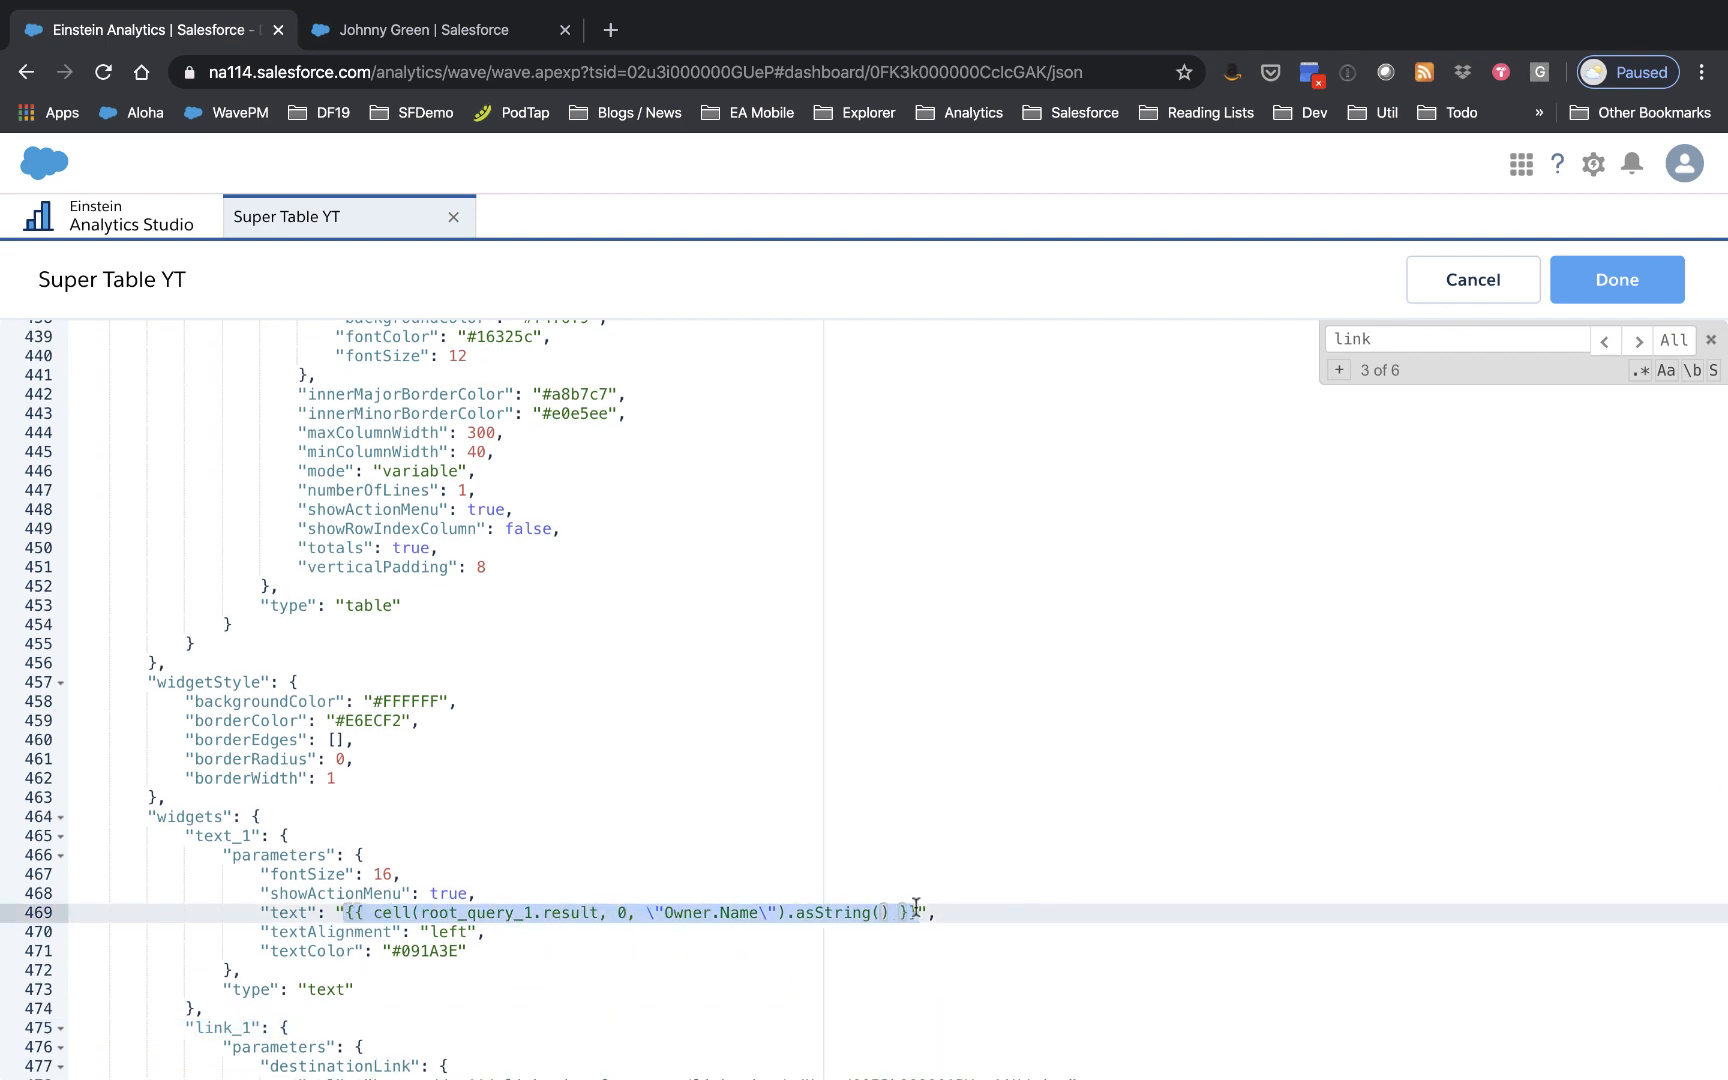
pyautogui.scroll(-3, 916, 905)
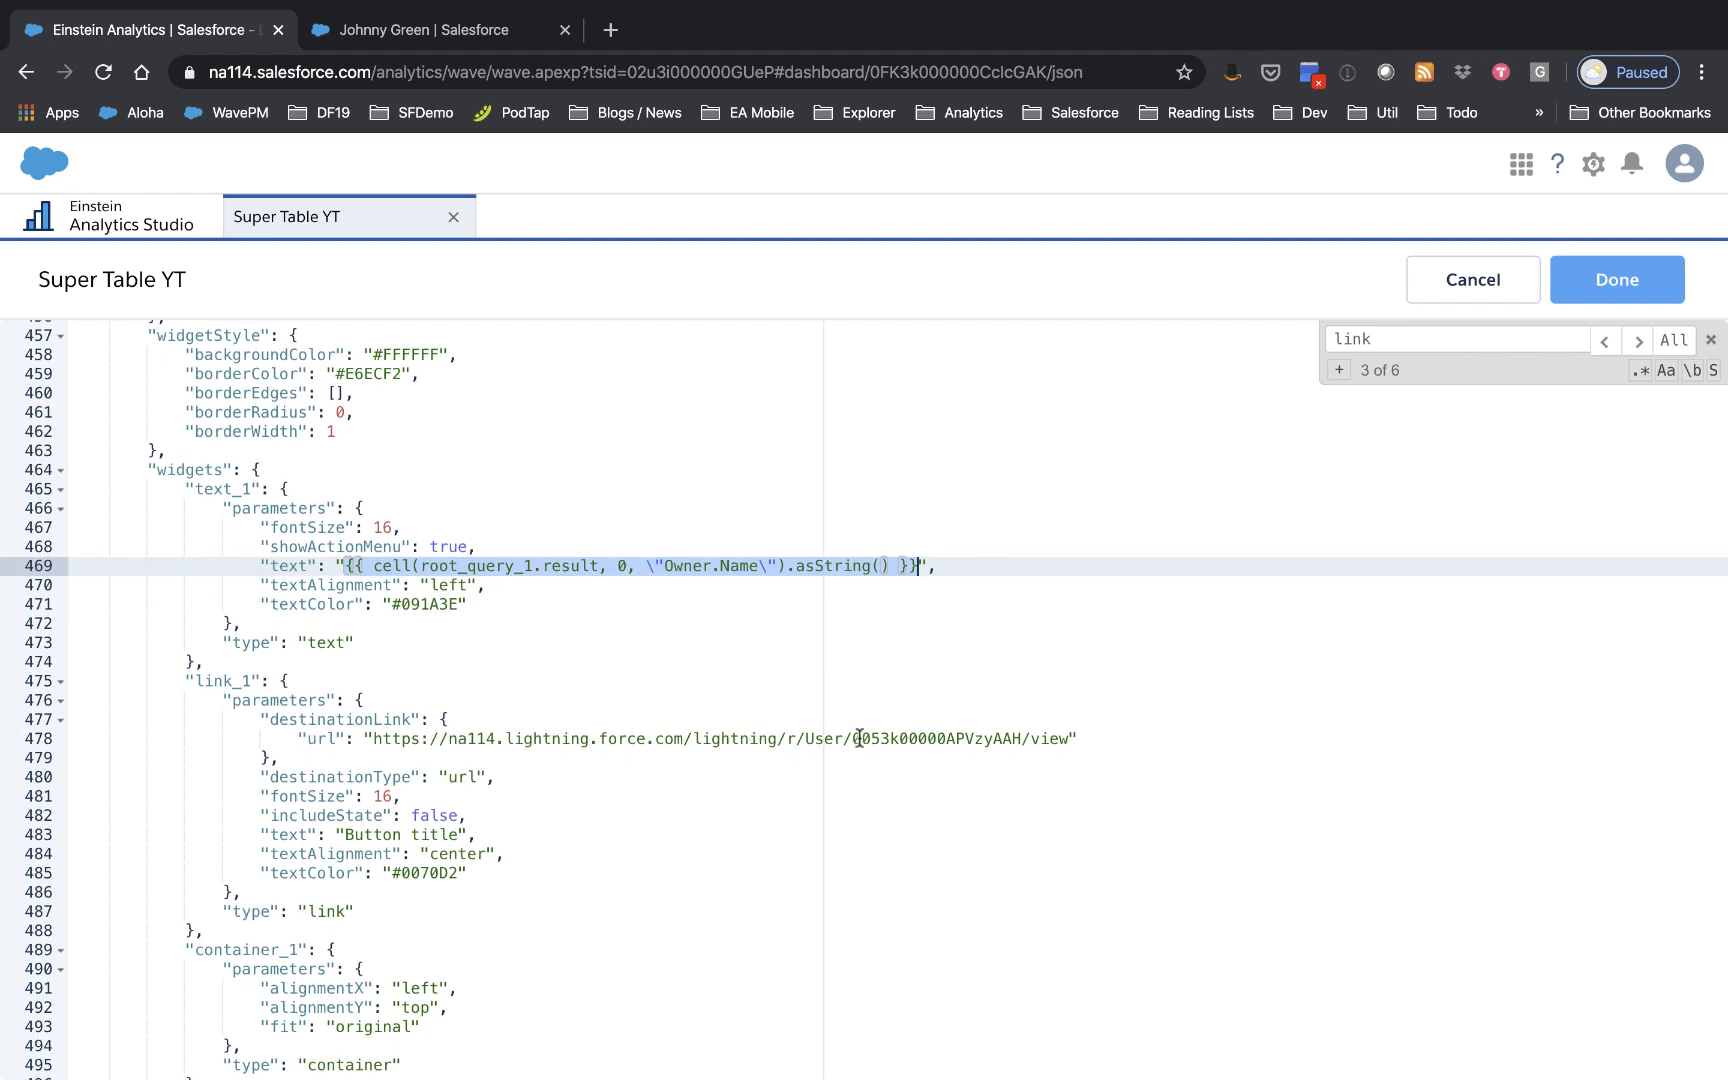
pyautogui.moveTo(855, 739); pyautogui.dragTo(1034, 741)
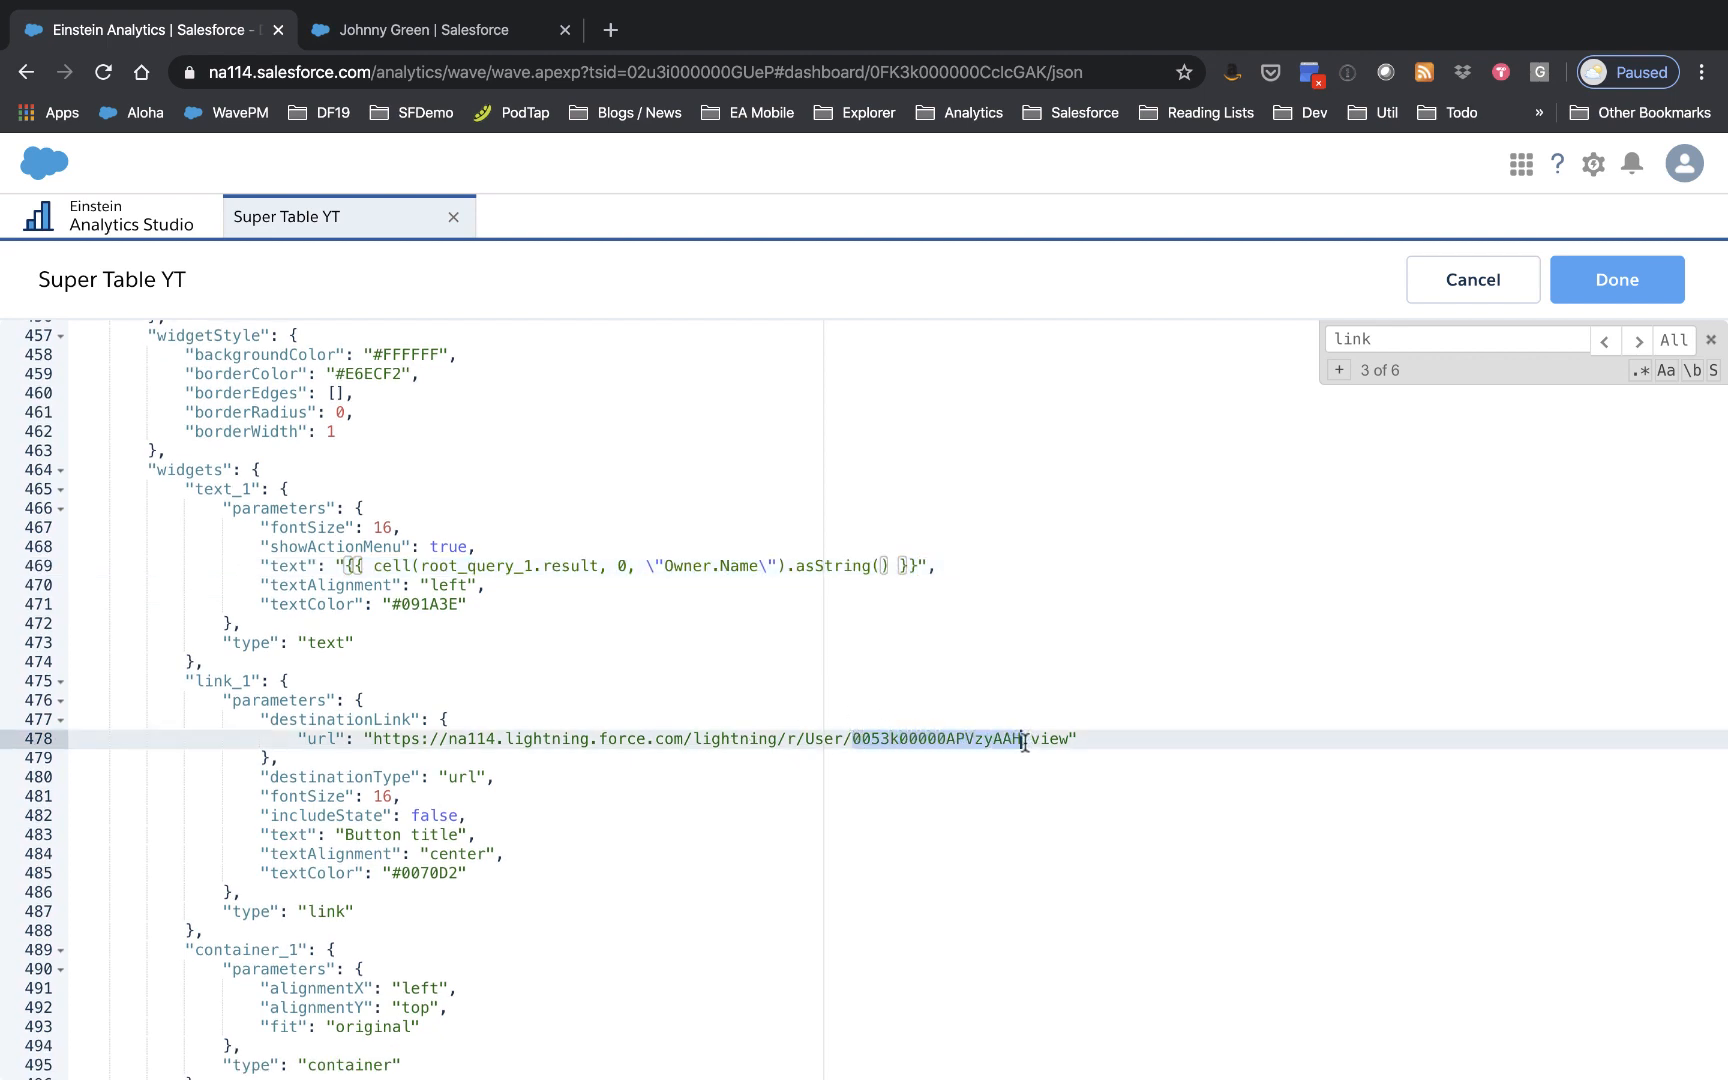
pyautogui.write('{{ cell(root_query_1.result, 0, \\"Owner.Name\\").asString() }}')
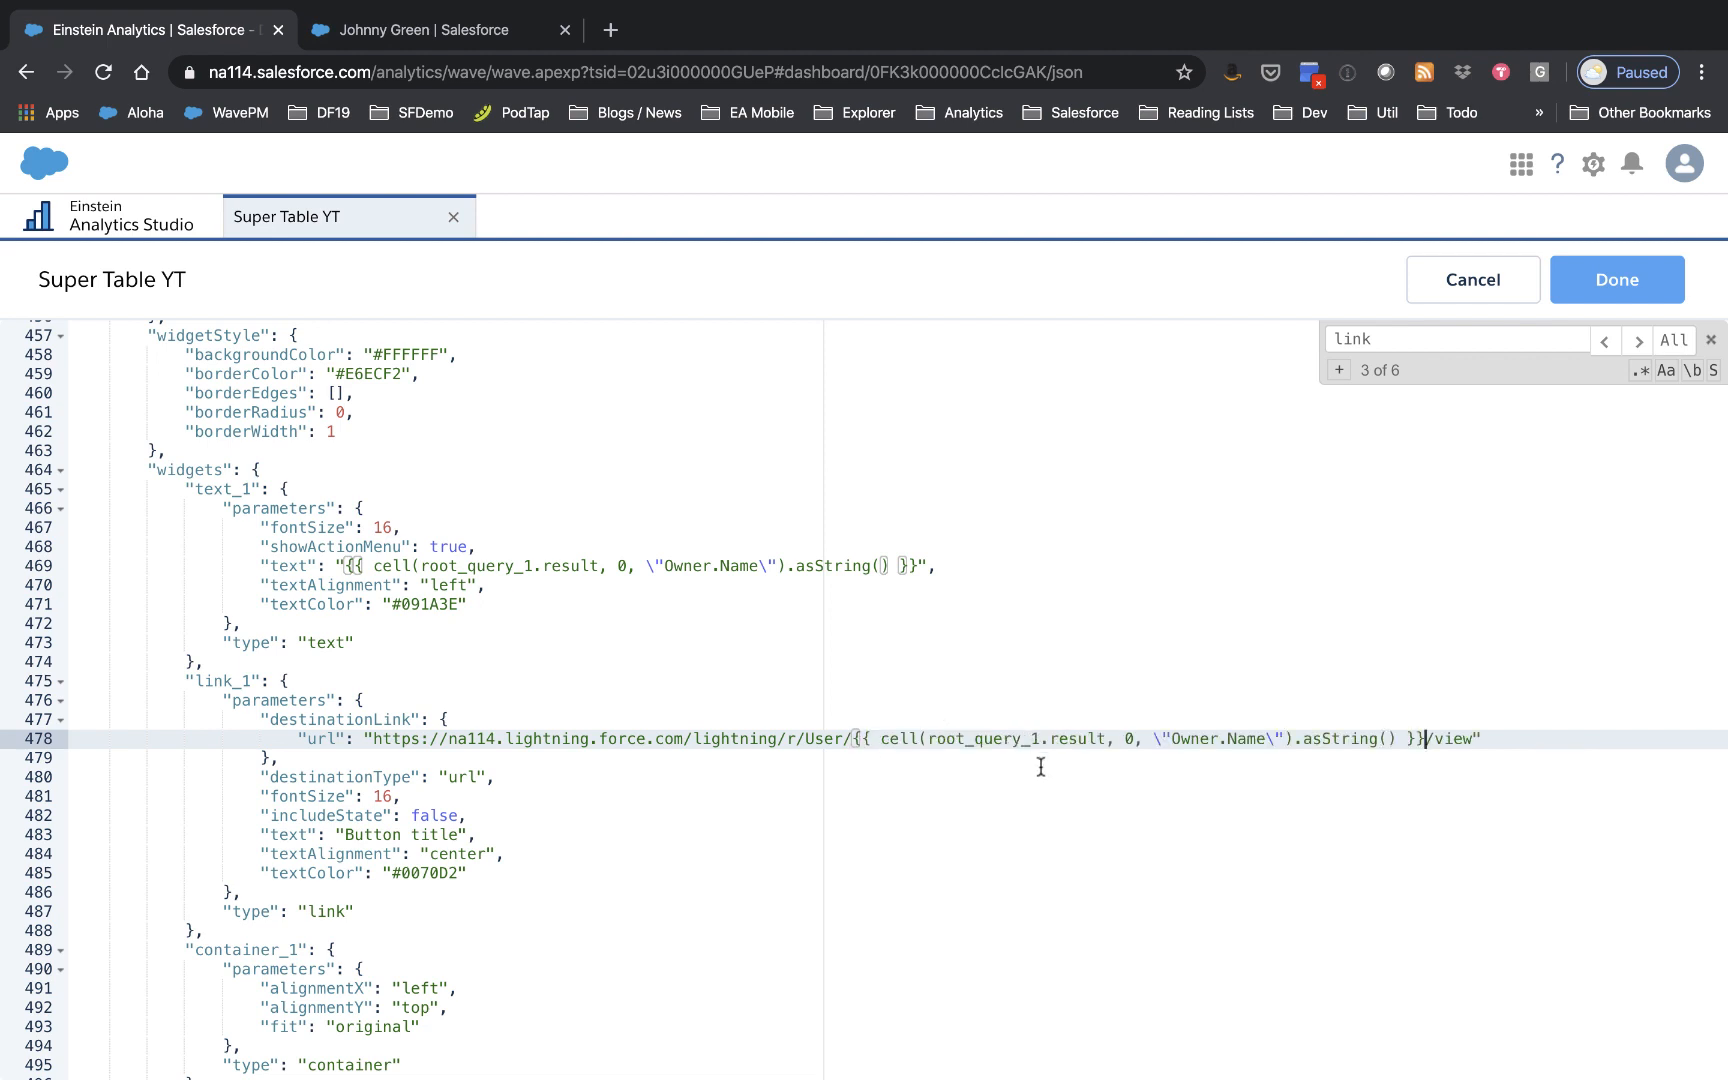
pyautogui.doubleClick(1259, 740)
pyautogui.press('BackSpace')
pyautogui.press('BackSpace')
pyautogui.press('BackSpace')
pyautogui.press('BackSpace')
pyautogui.press('BackSpace')
pyautogui.press('BackSpace')
pyautogui.press('BackSpace')
pyautogui.write('i')
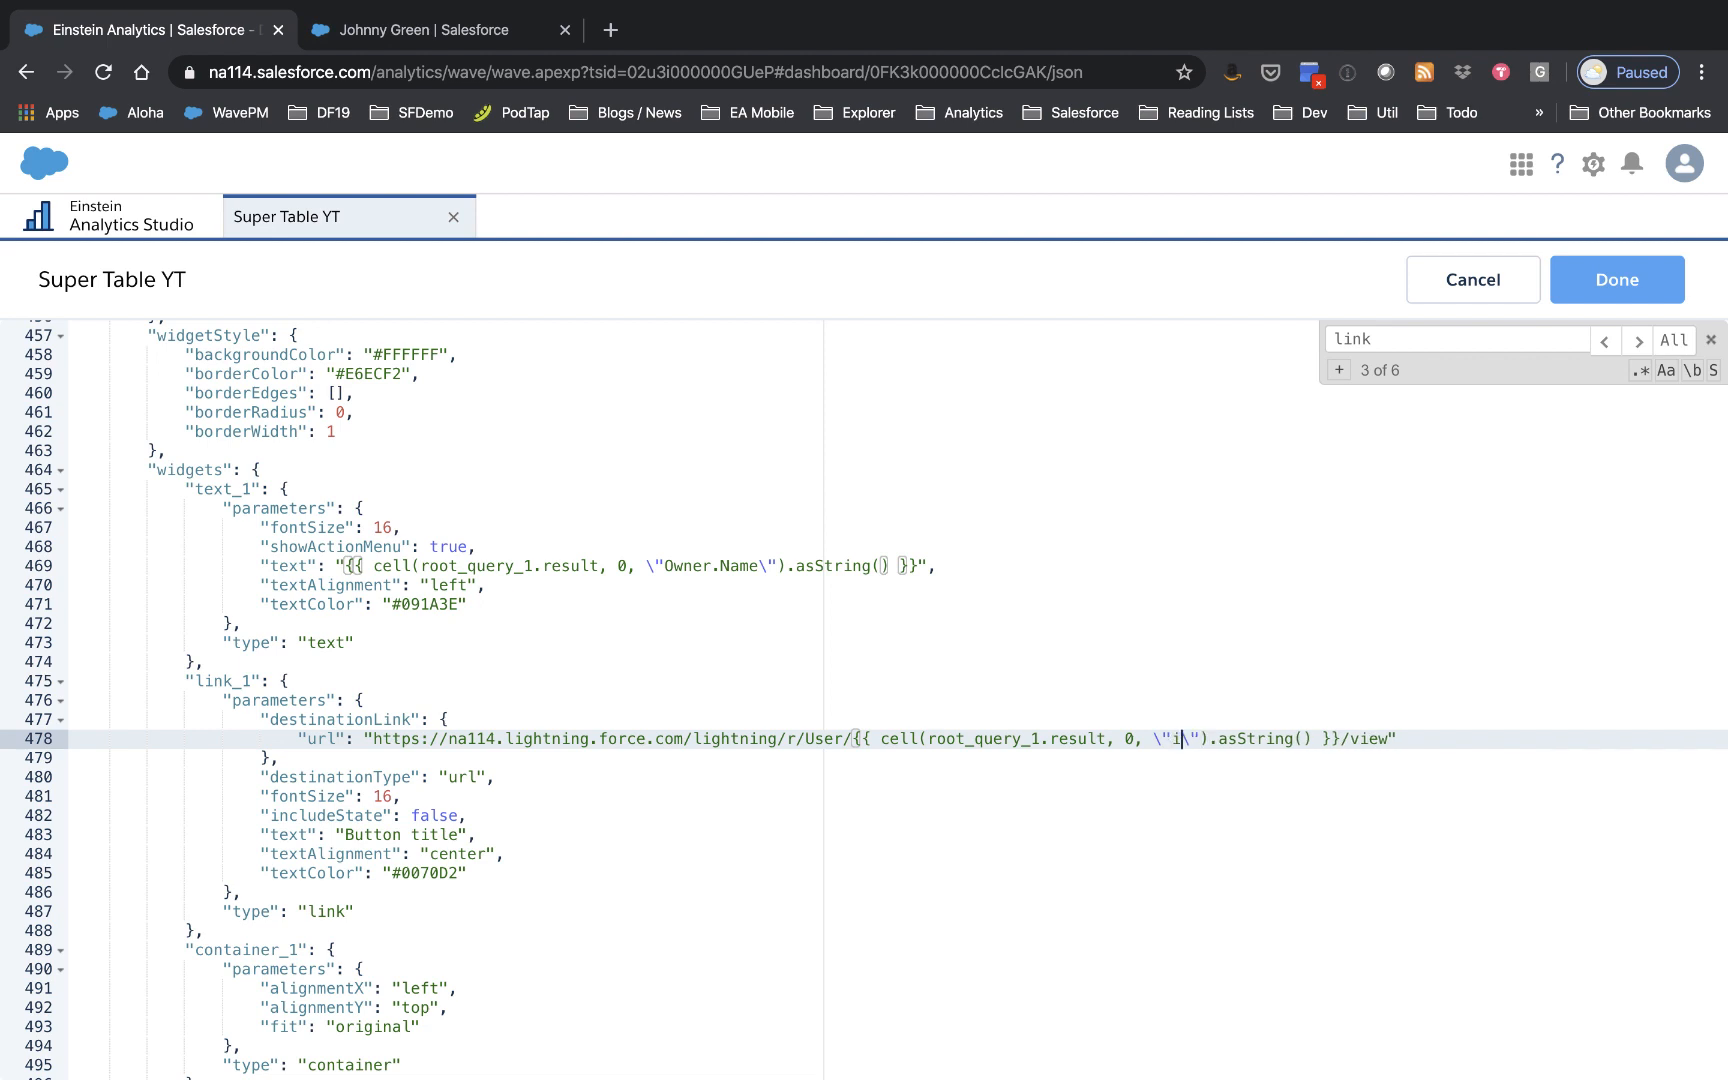
pyautogui.write('d')
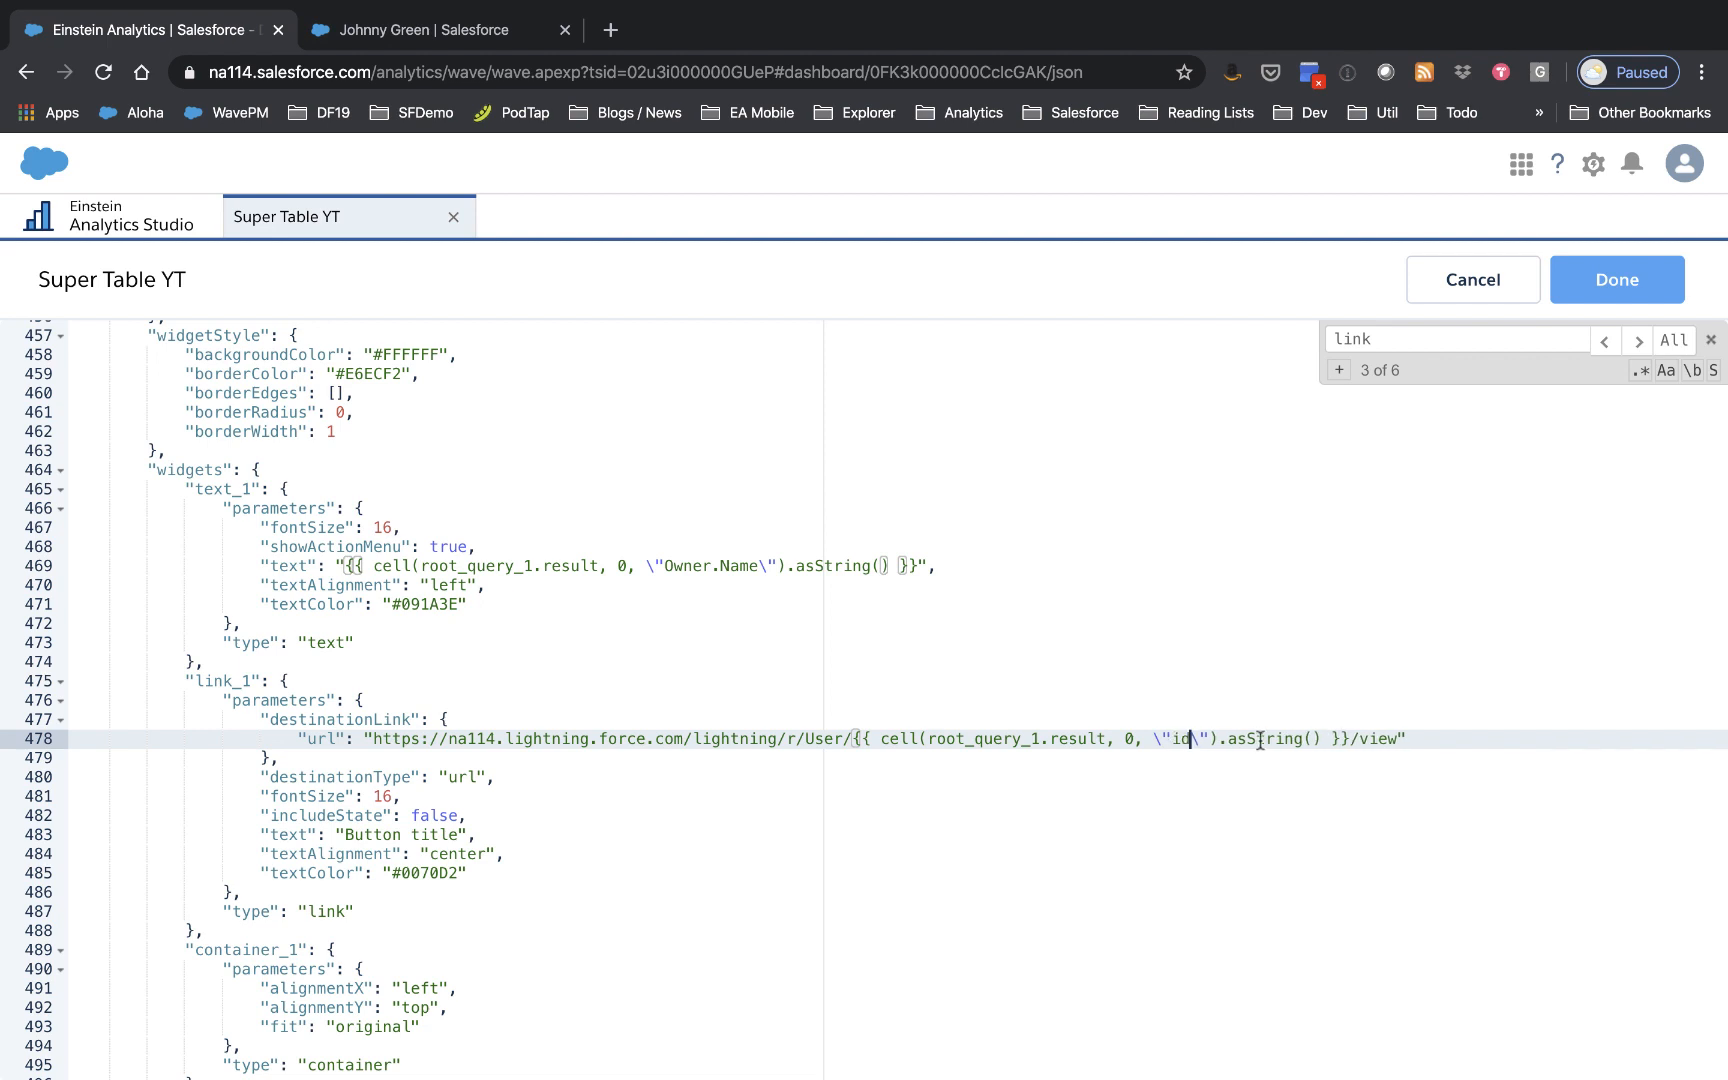
pyautogui.click(1624, 284)
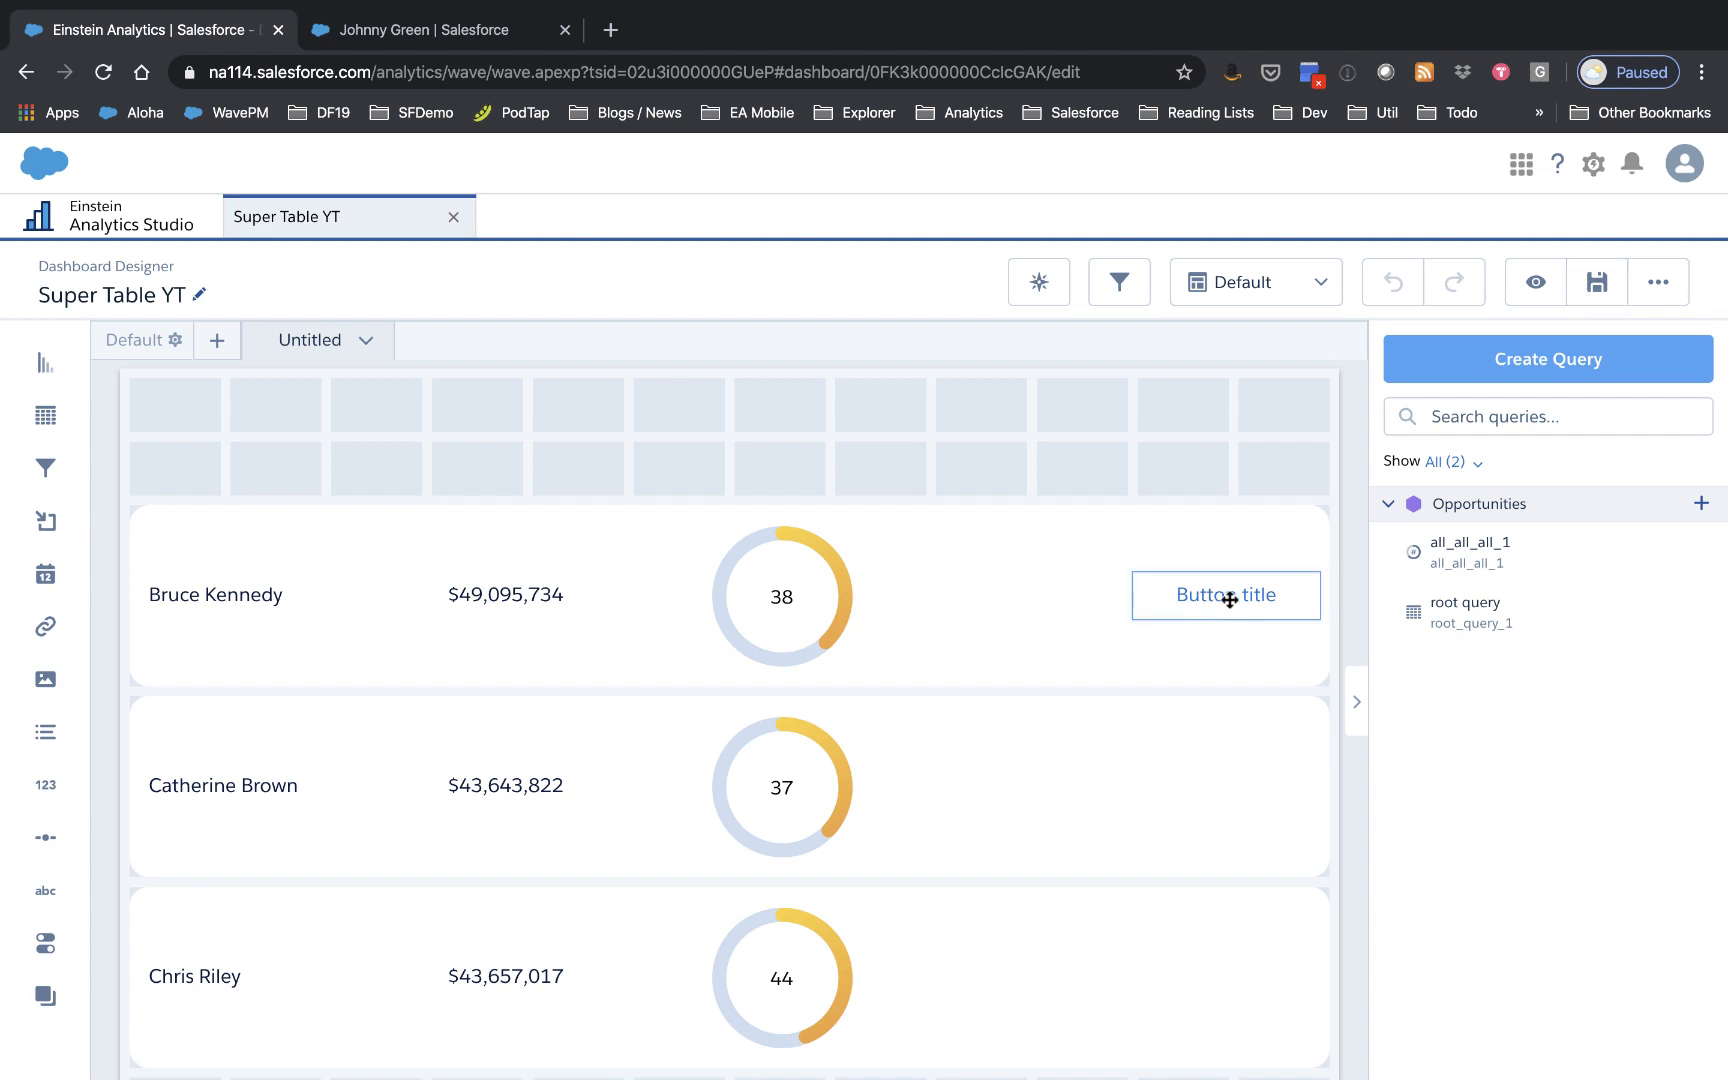
# Step: Change the top-row link text from 'Button title' to 'Open' and preview the dashboard
pyautogui.click(1230, 599)
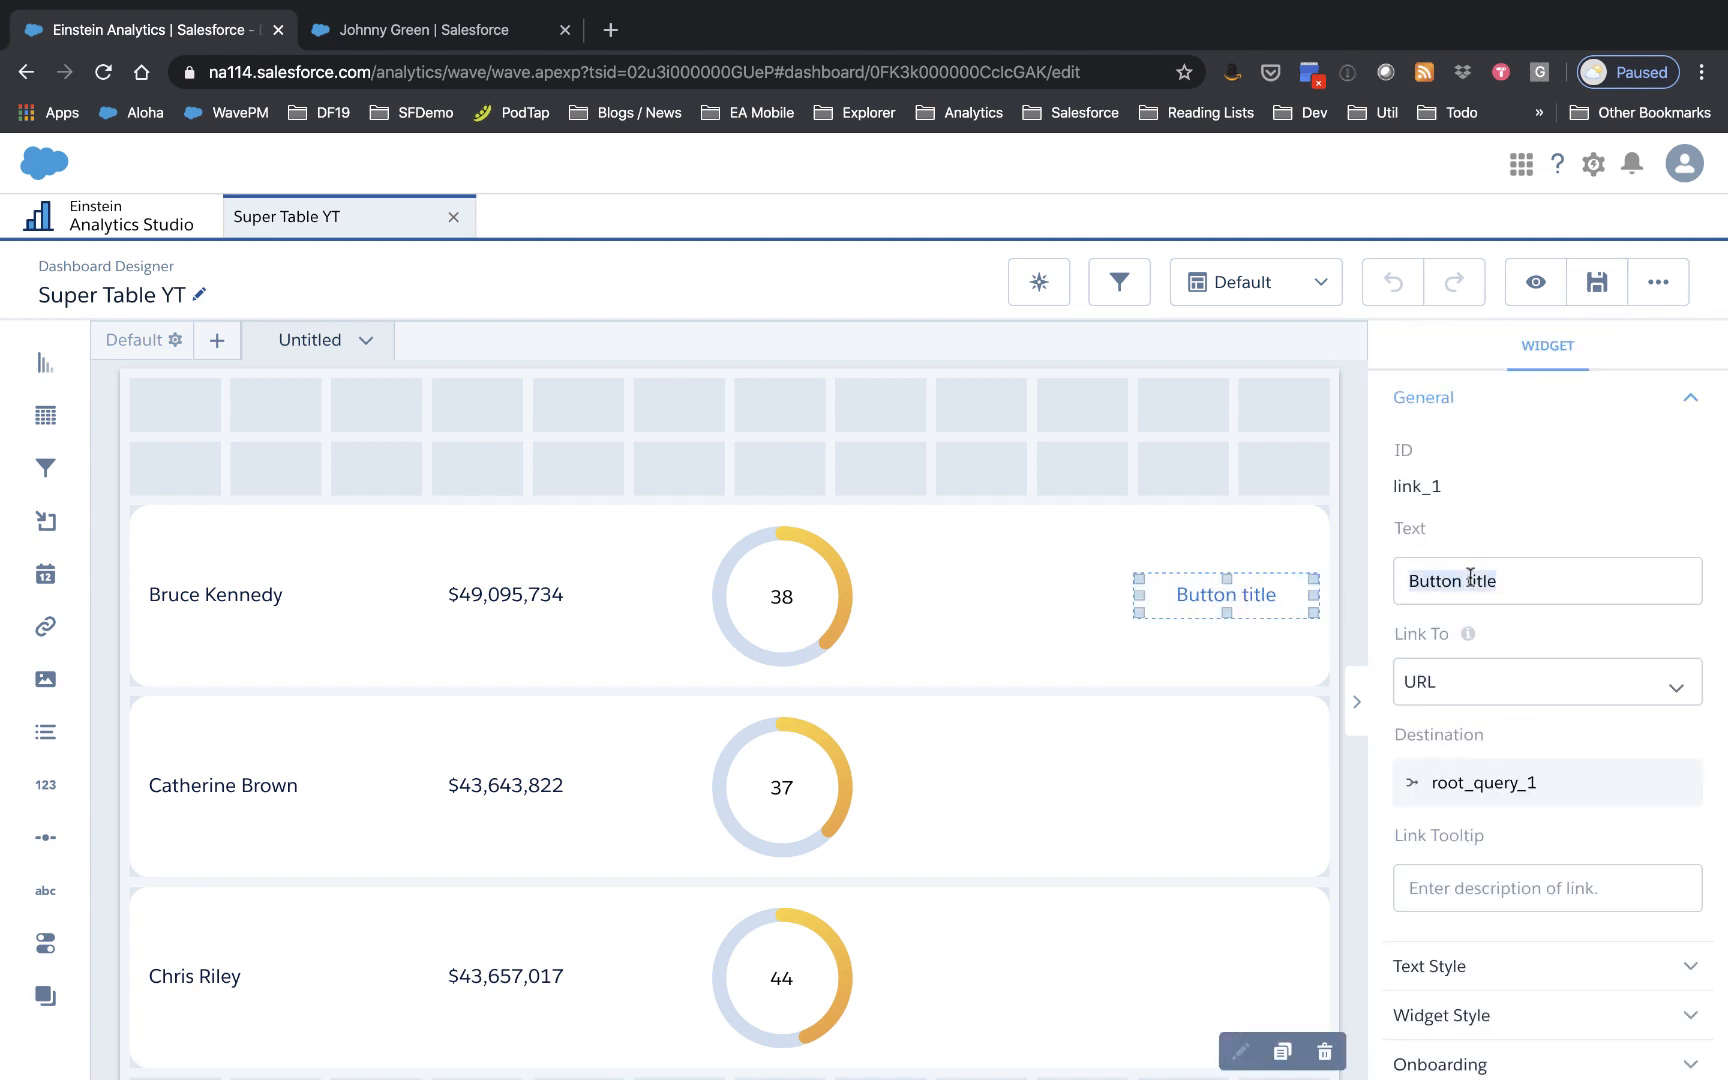
pyautogui.write('G')
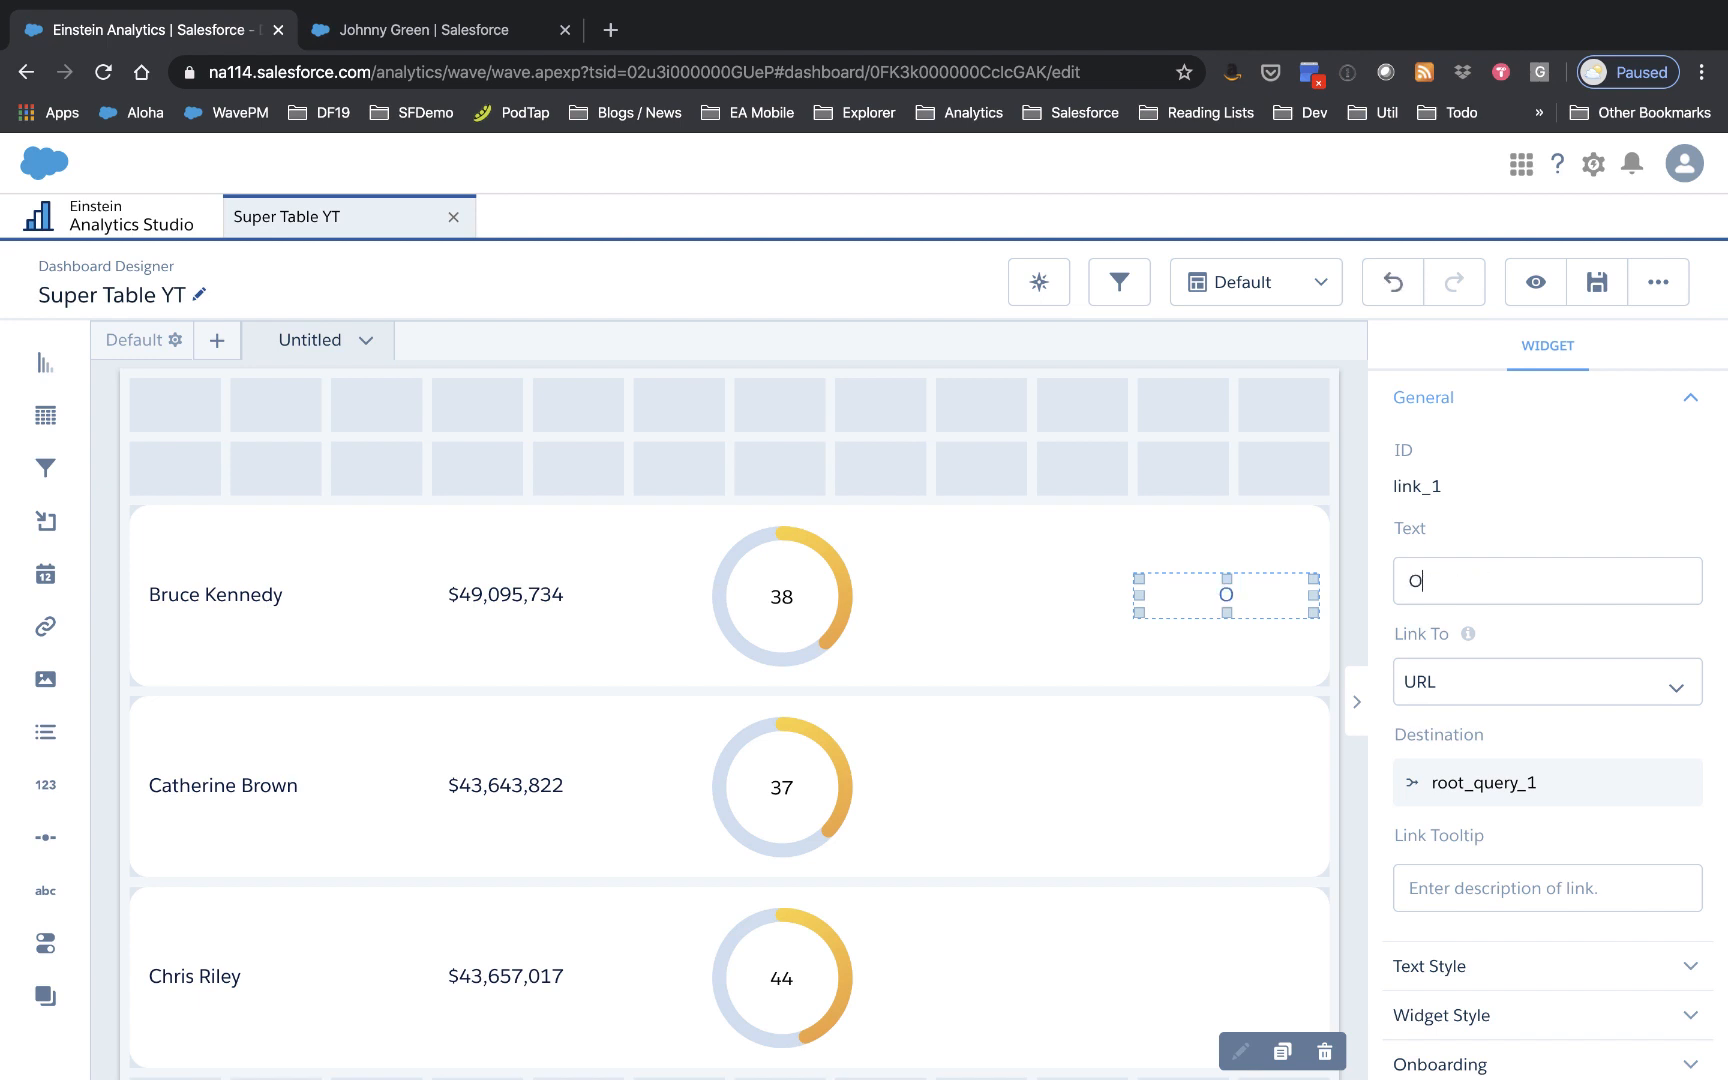
pyautogui.click(1156, 452)
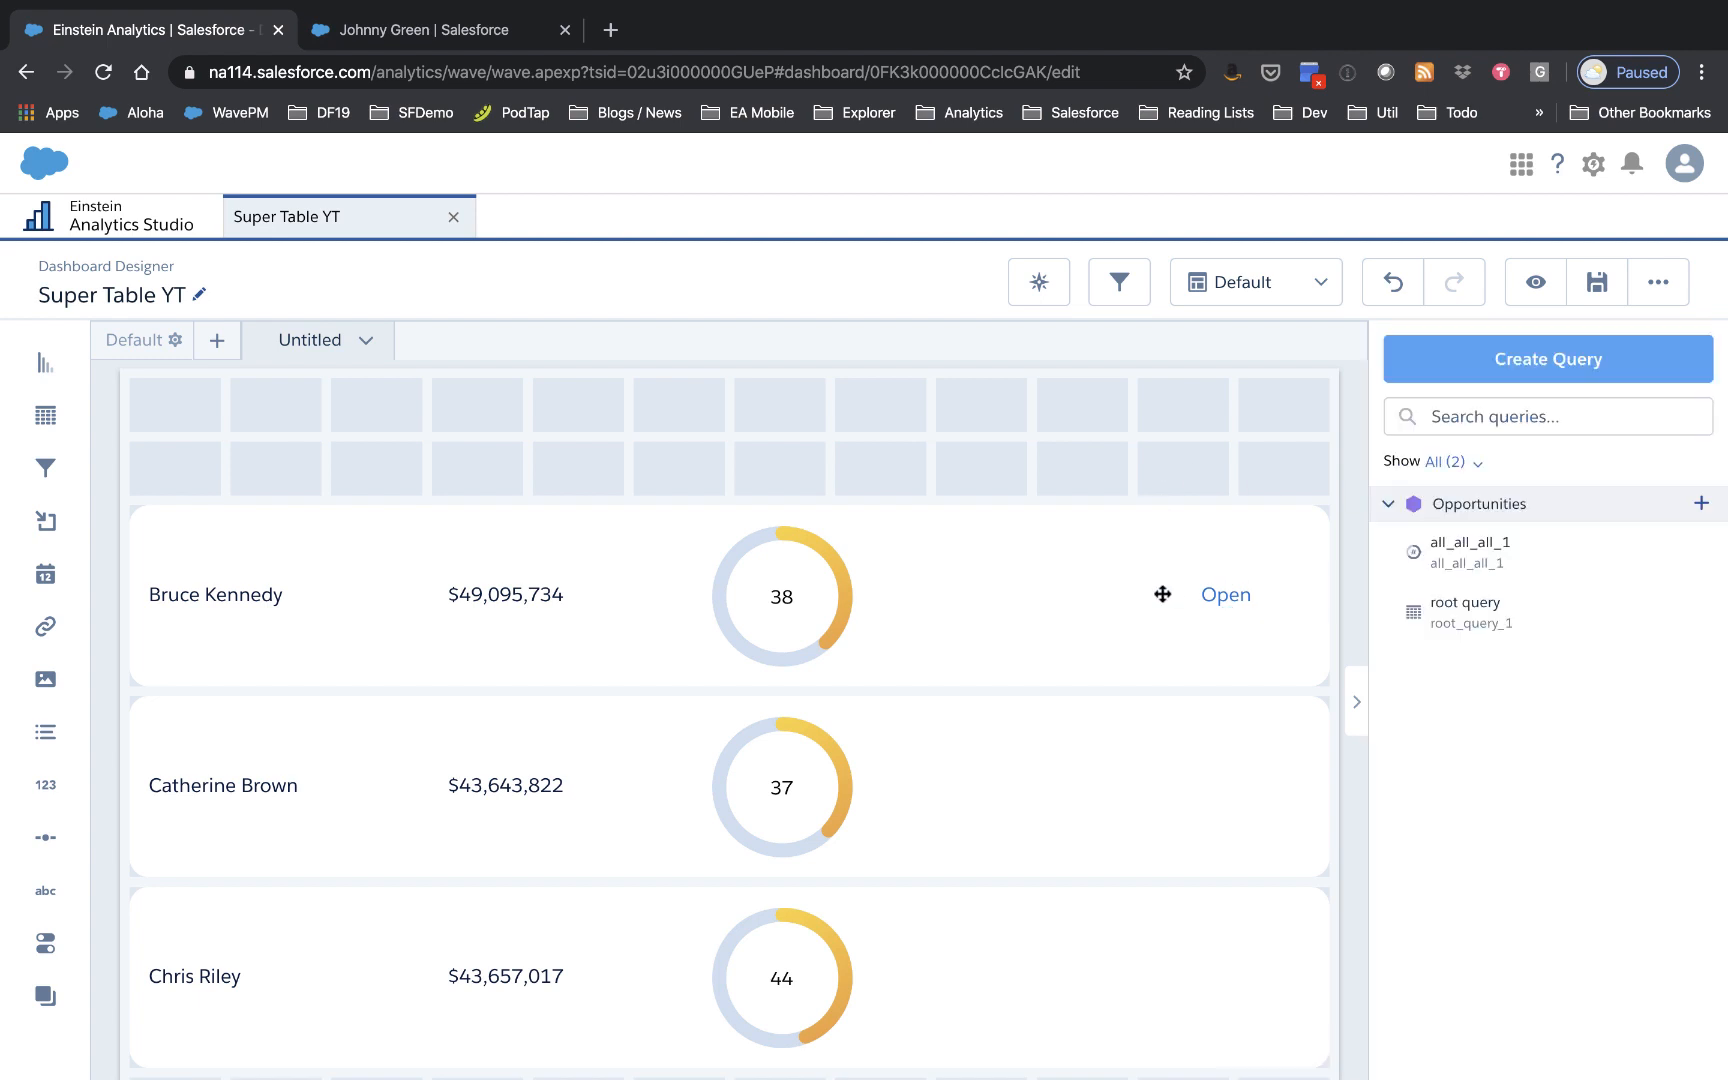
pyautogui.click(1534, 284)
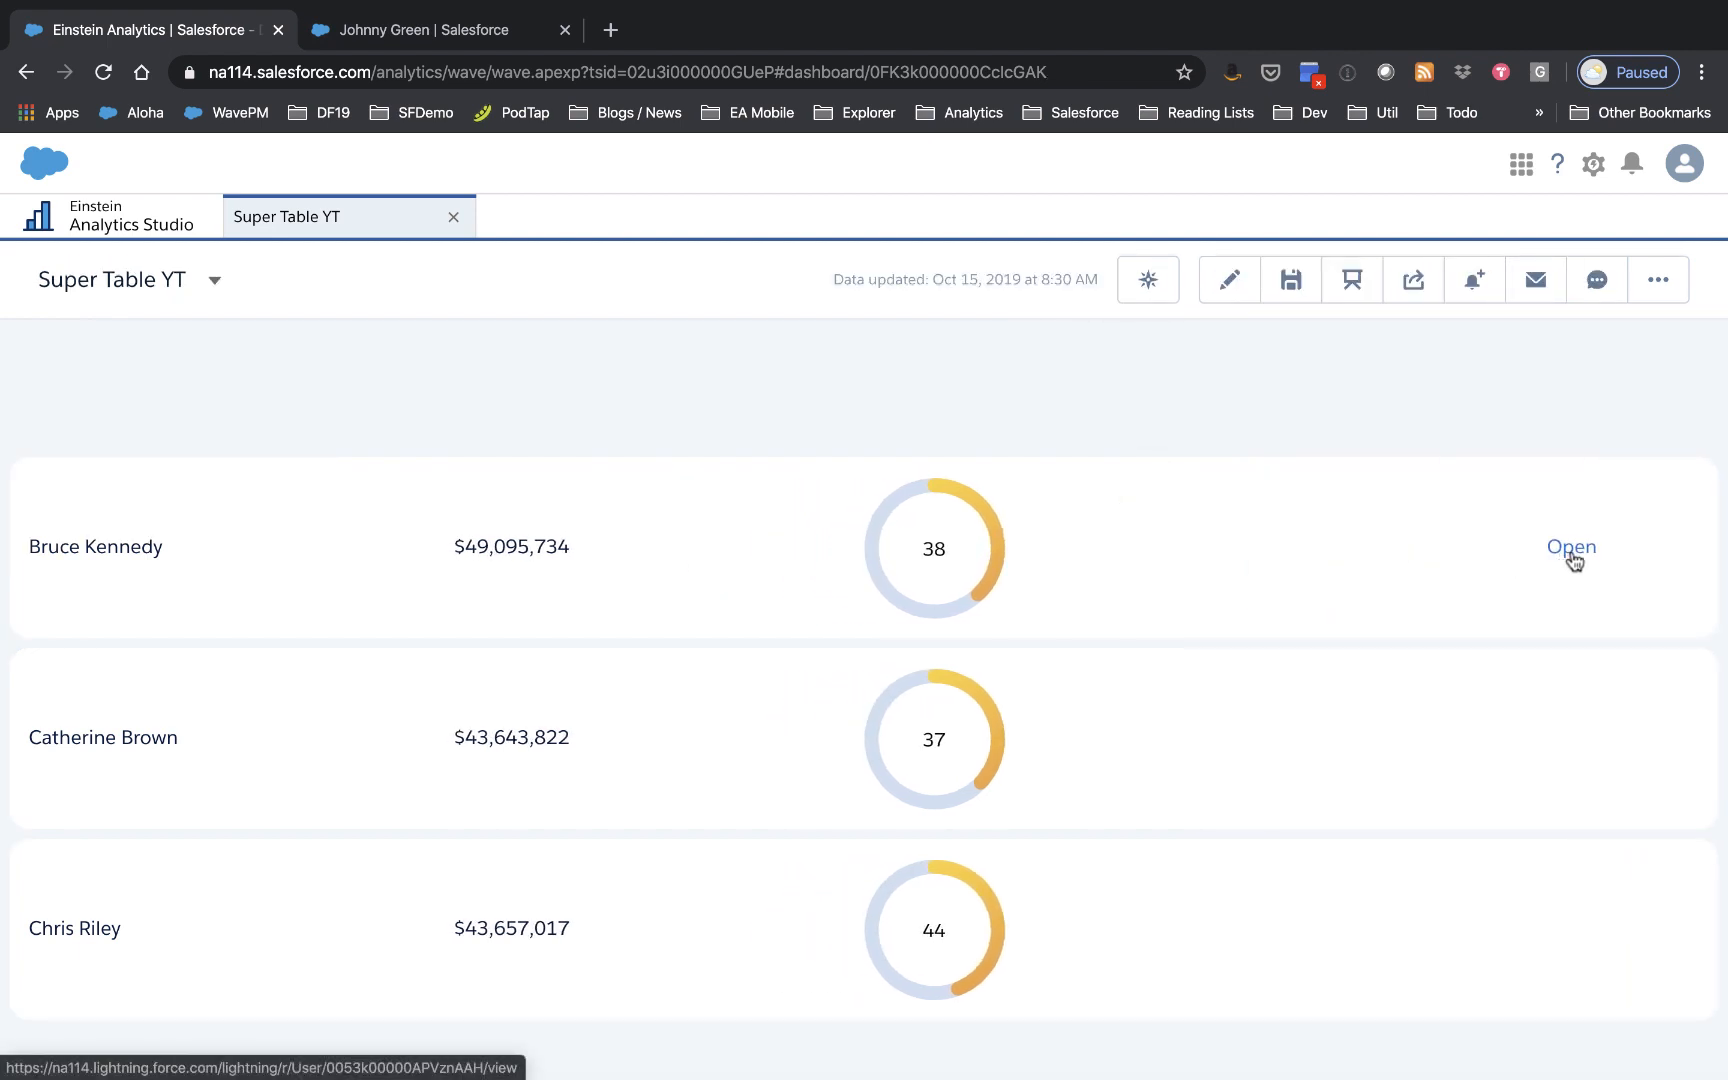
# Step: Test that Open shows the top owner's user record, then view the dashboard full screen
pyautogui.click(1571, 551)
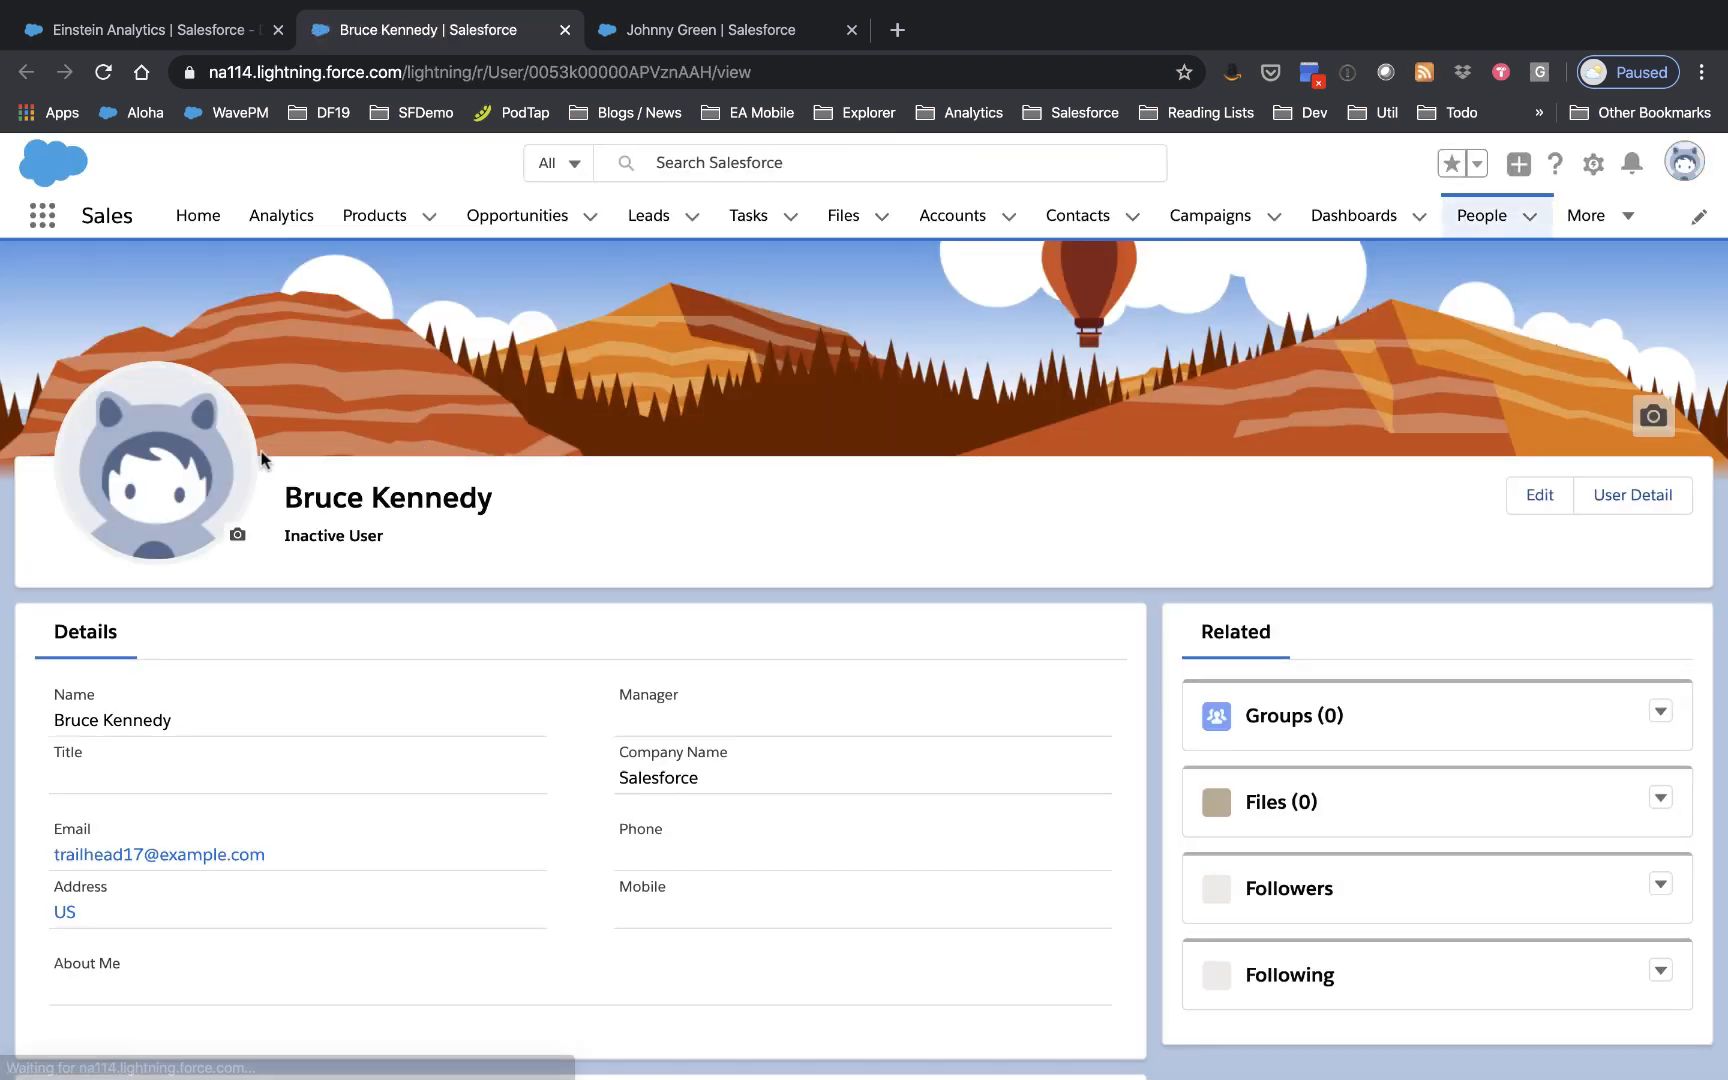
pyautogui.click(182, 36)
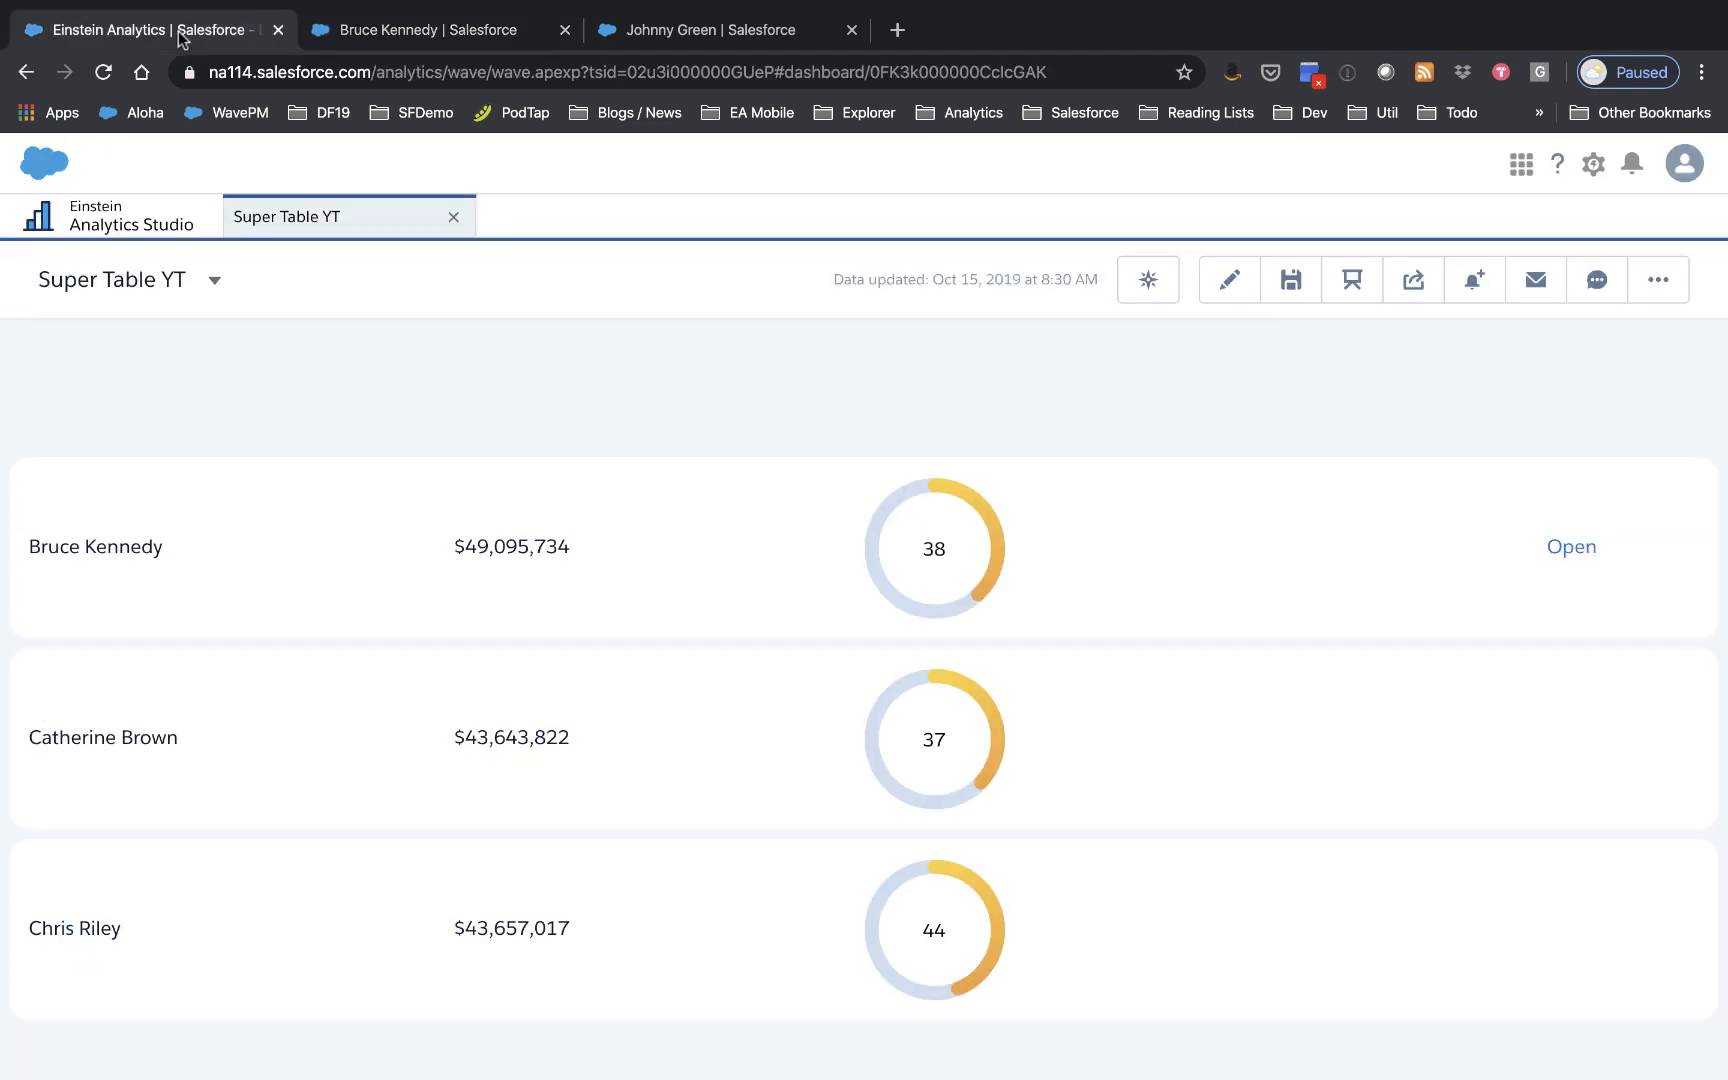
pyautogui.press('ctrl+super+f')
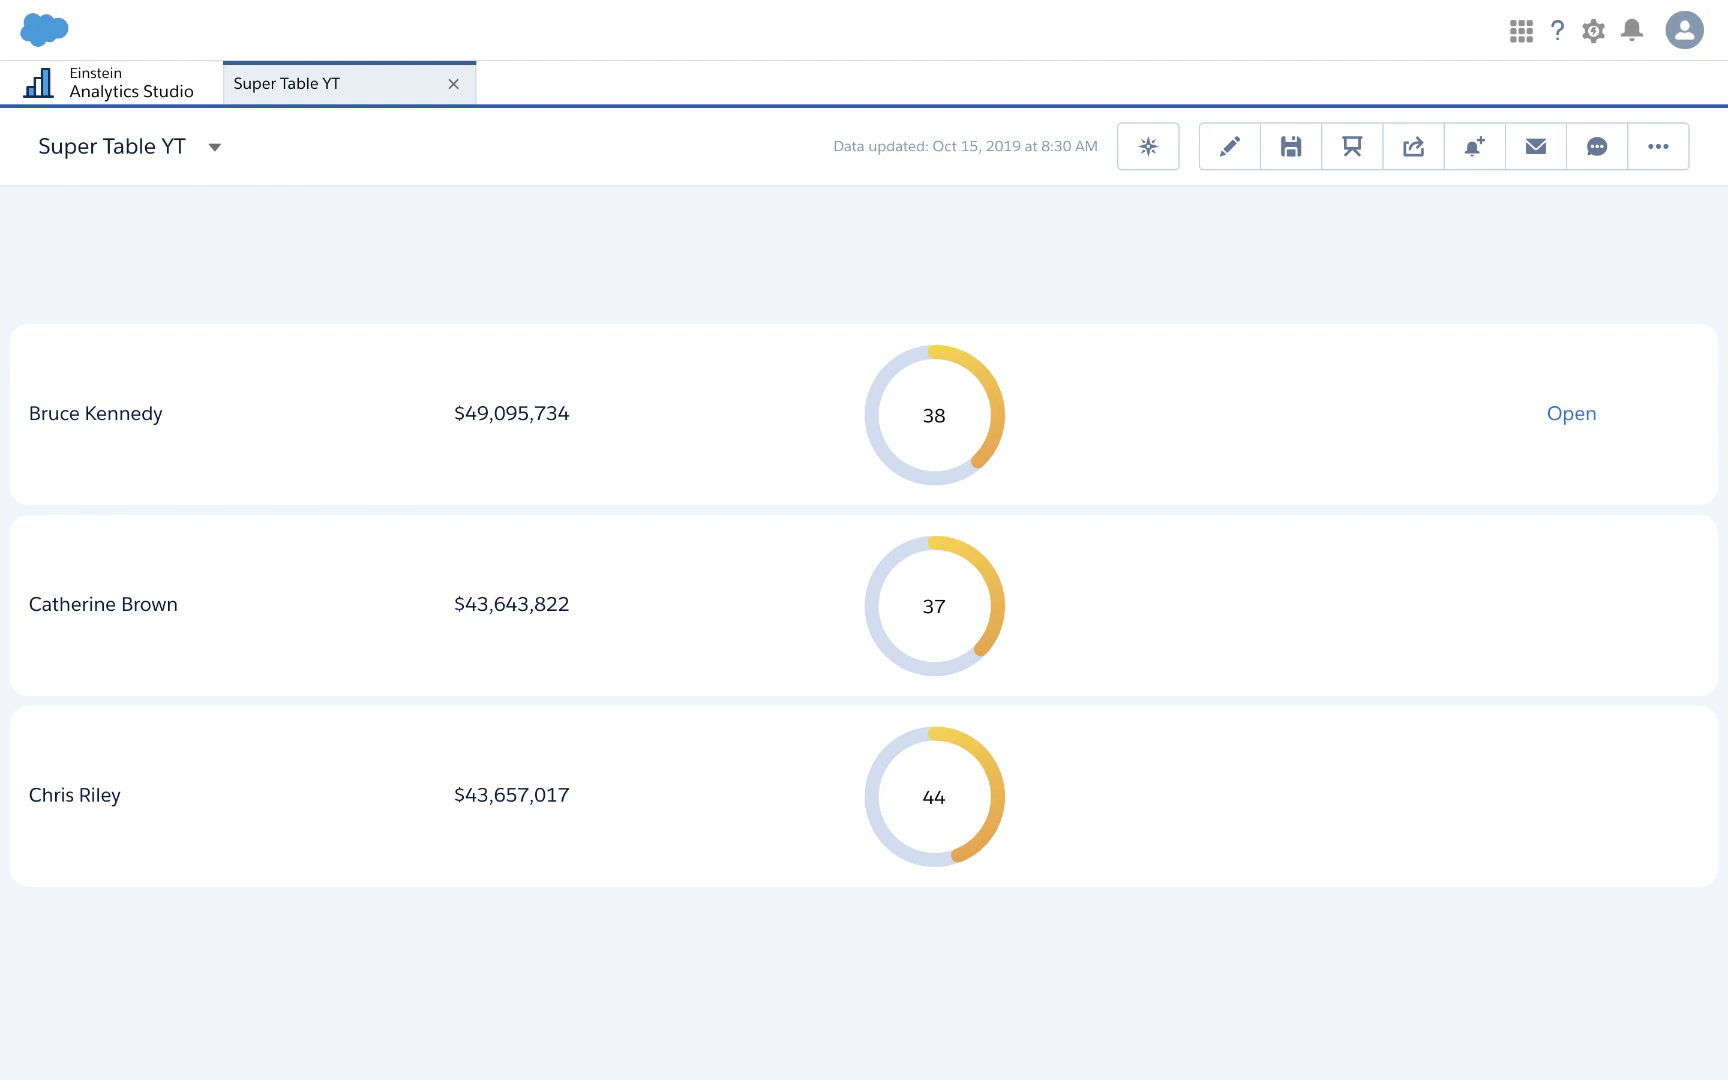
# Step: Duplicate the first row's Open link widget and place copies in the second and third owner rows
pyautogui.click(1222, 155)
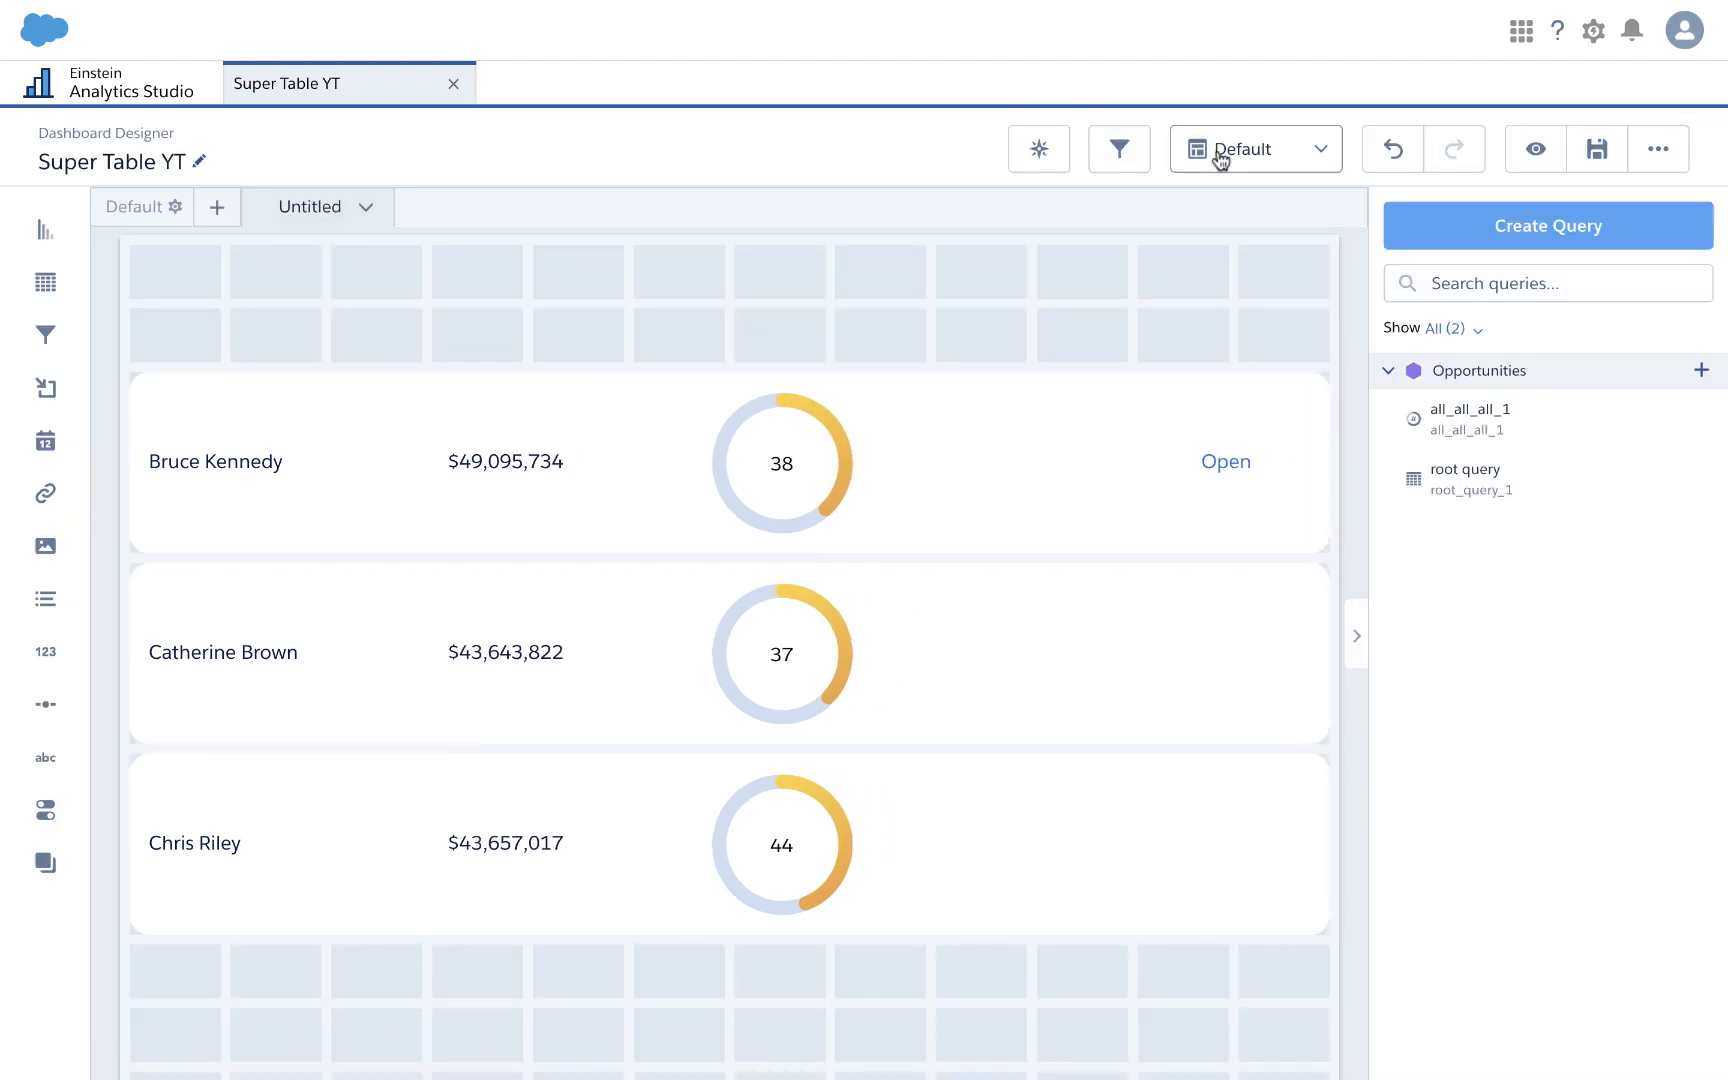
pyautogui.click(1249, 467)
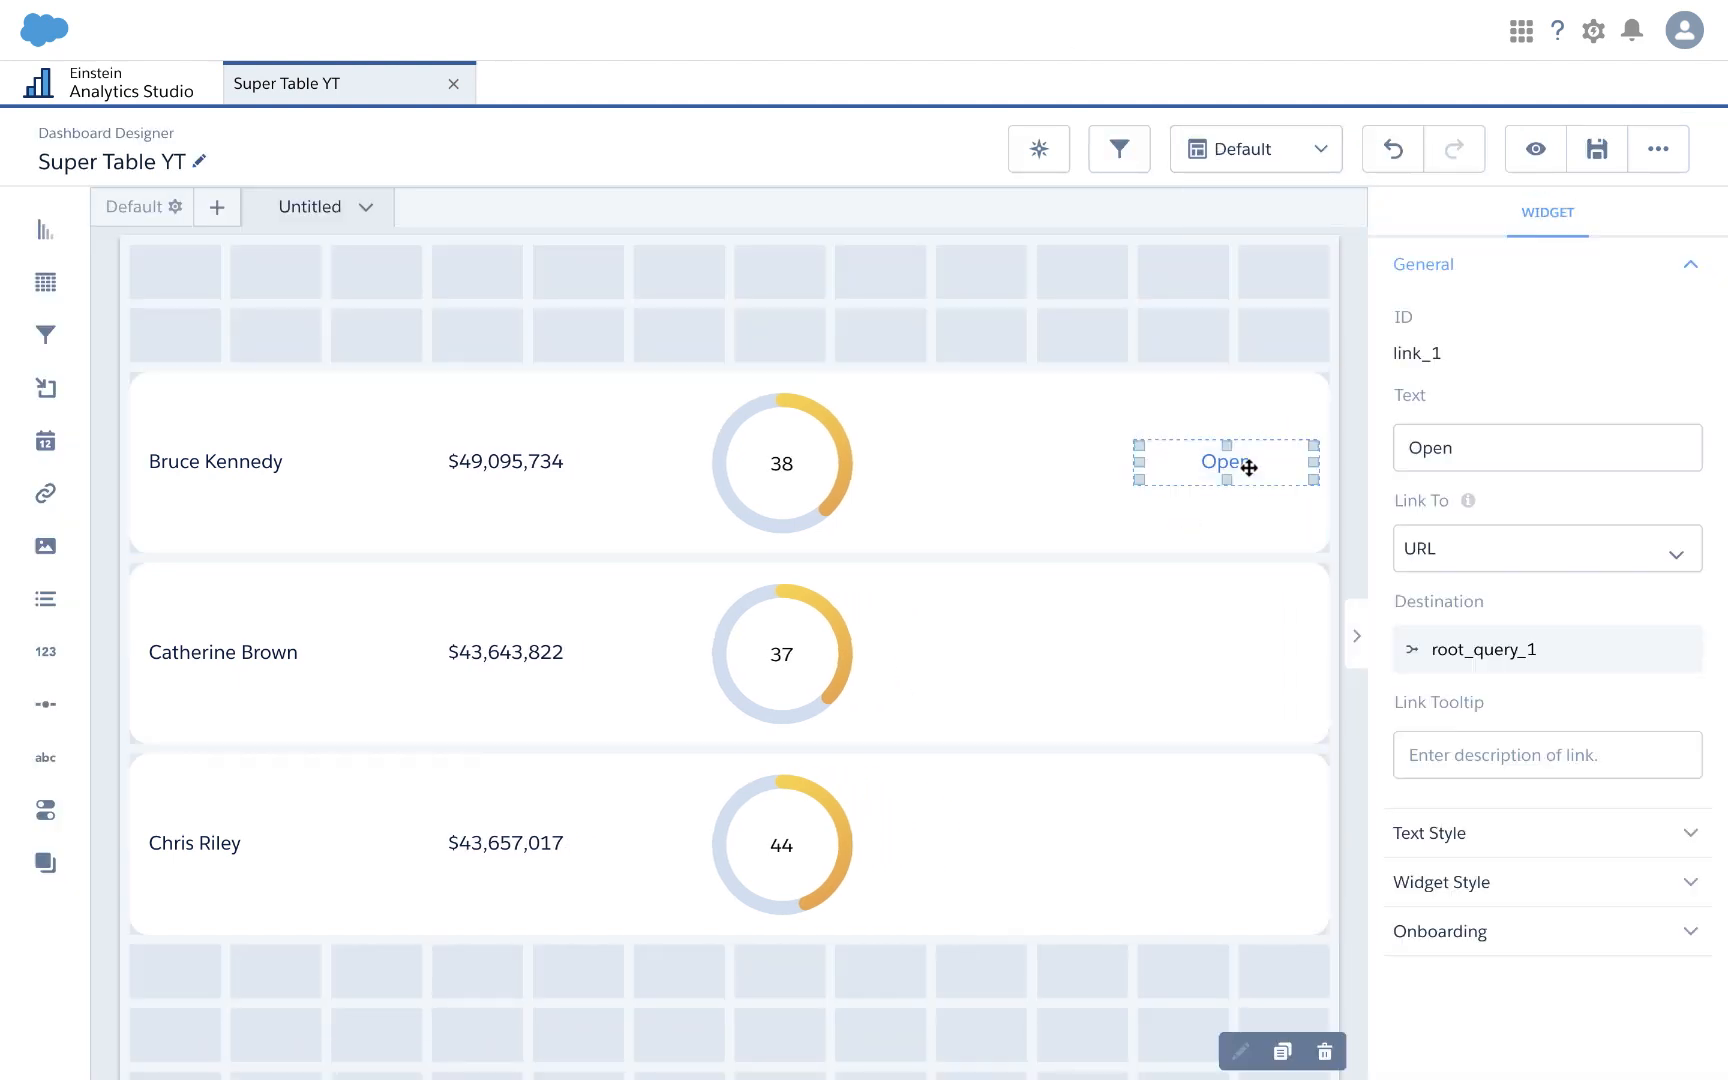
pyautogui.click(1284, 1052)
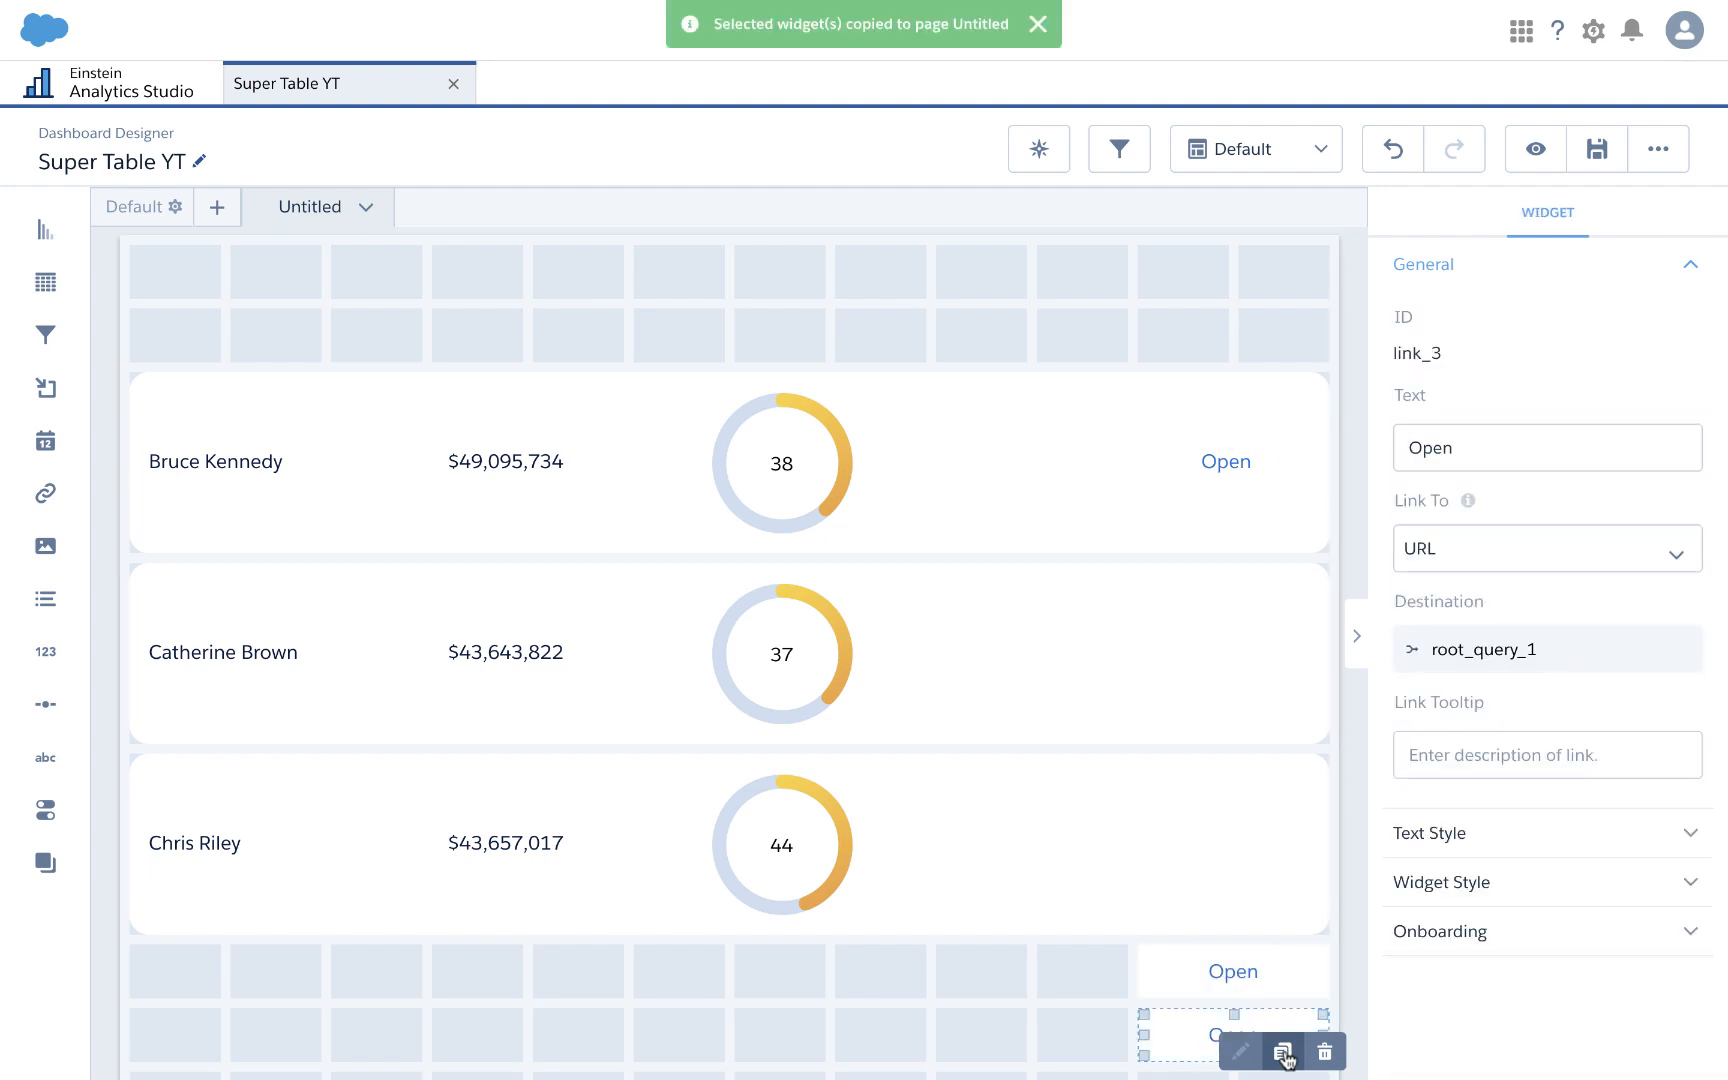
pyautogui.moveTo(1235, 968); pyautogui.dragTo(1246, 663)
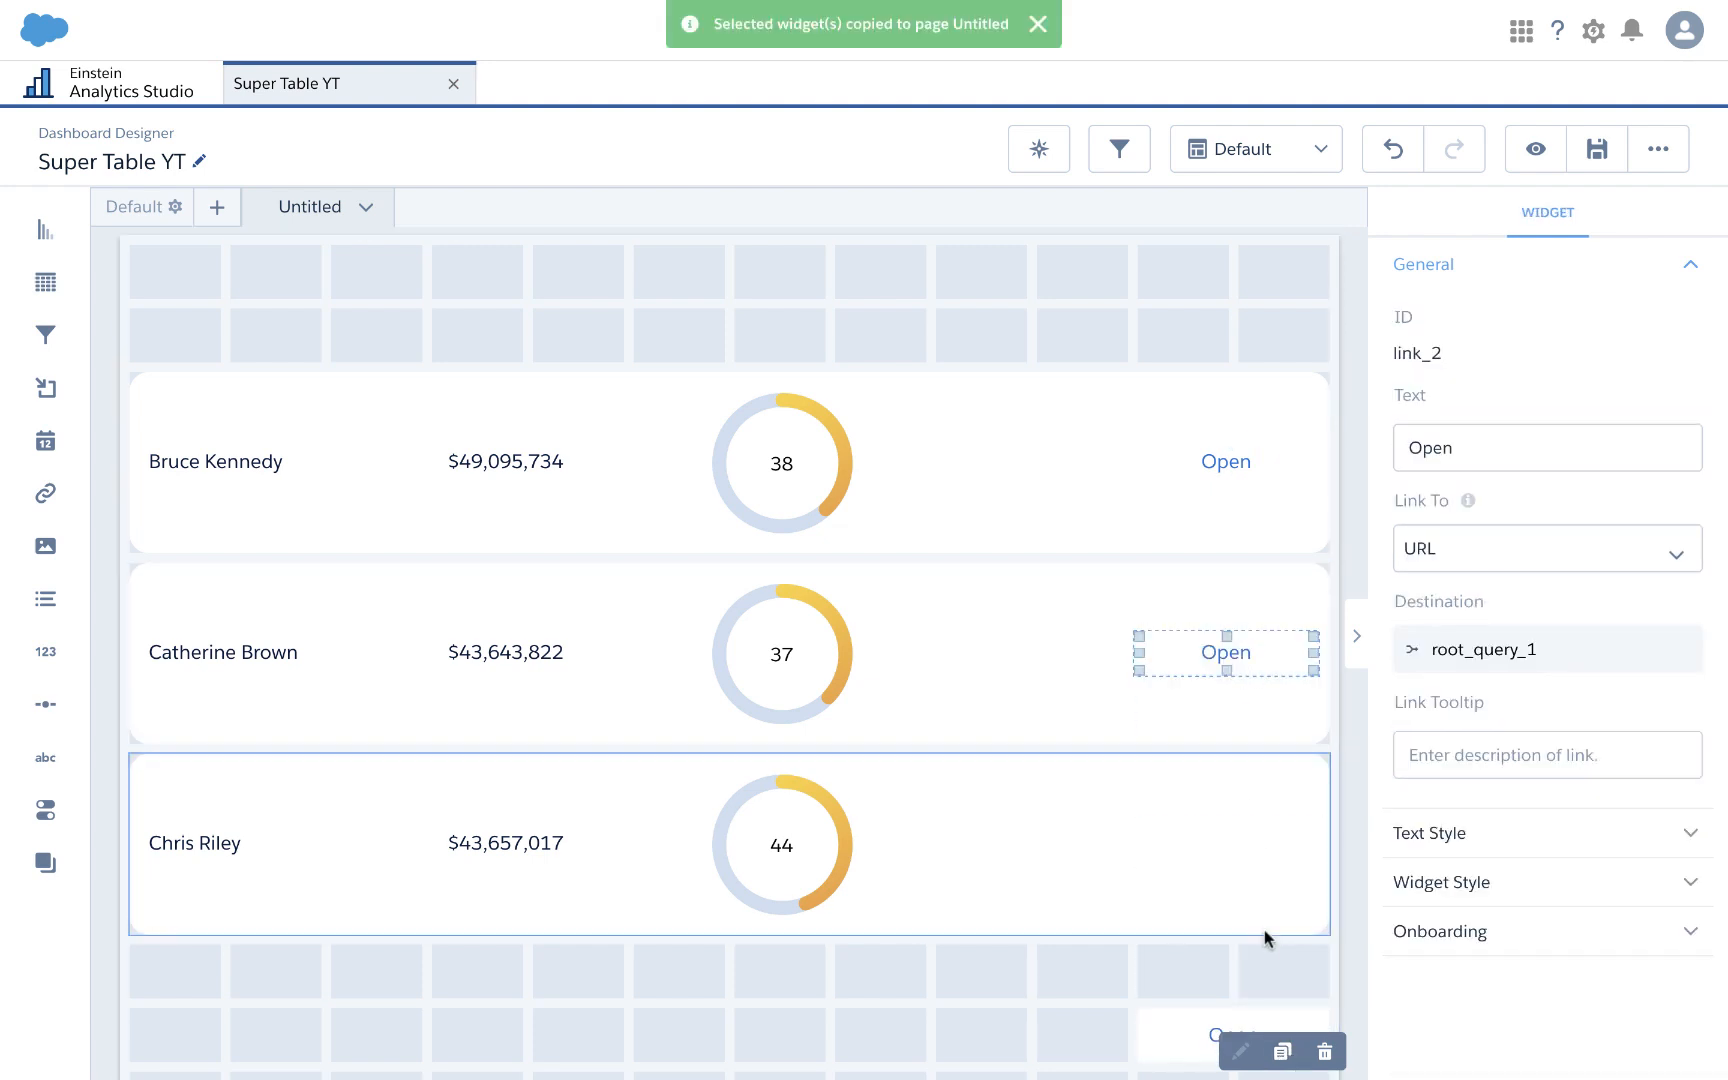
pyautogui.moveTo(1185, 975); pyautogui.dragTo(1191, 838)
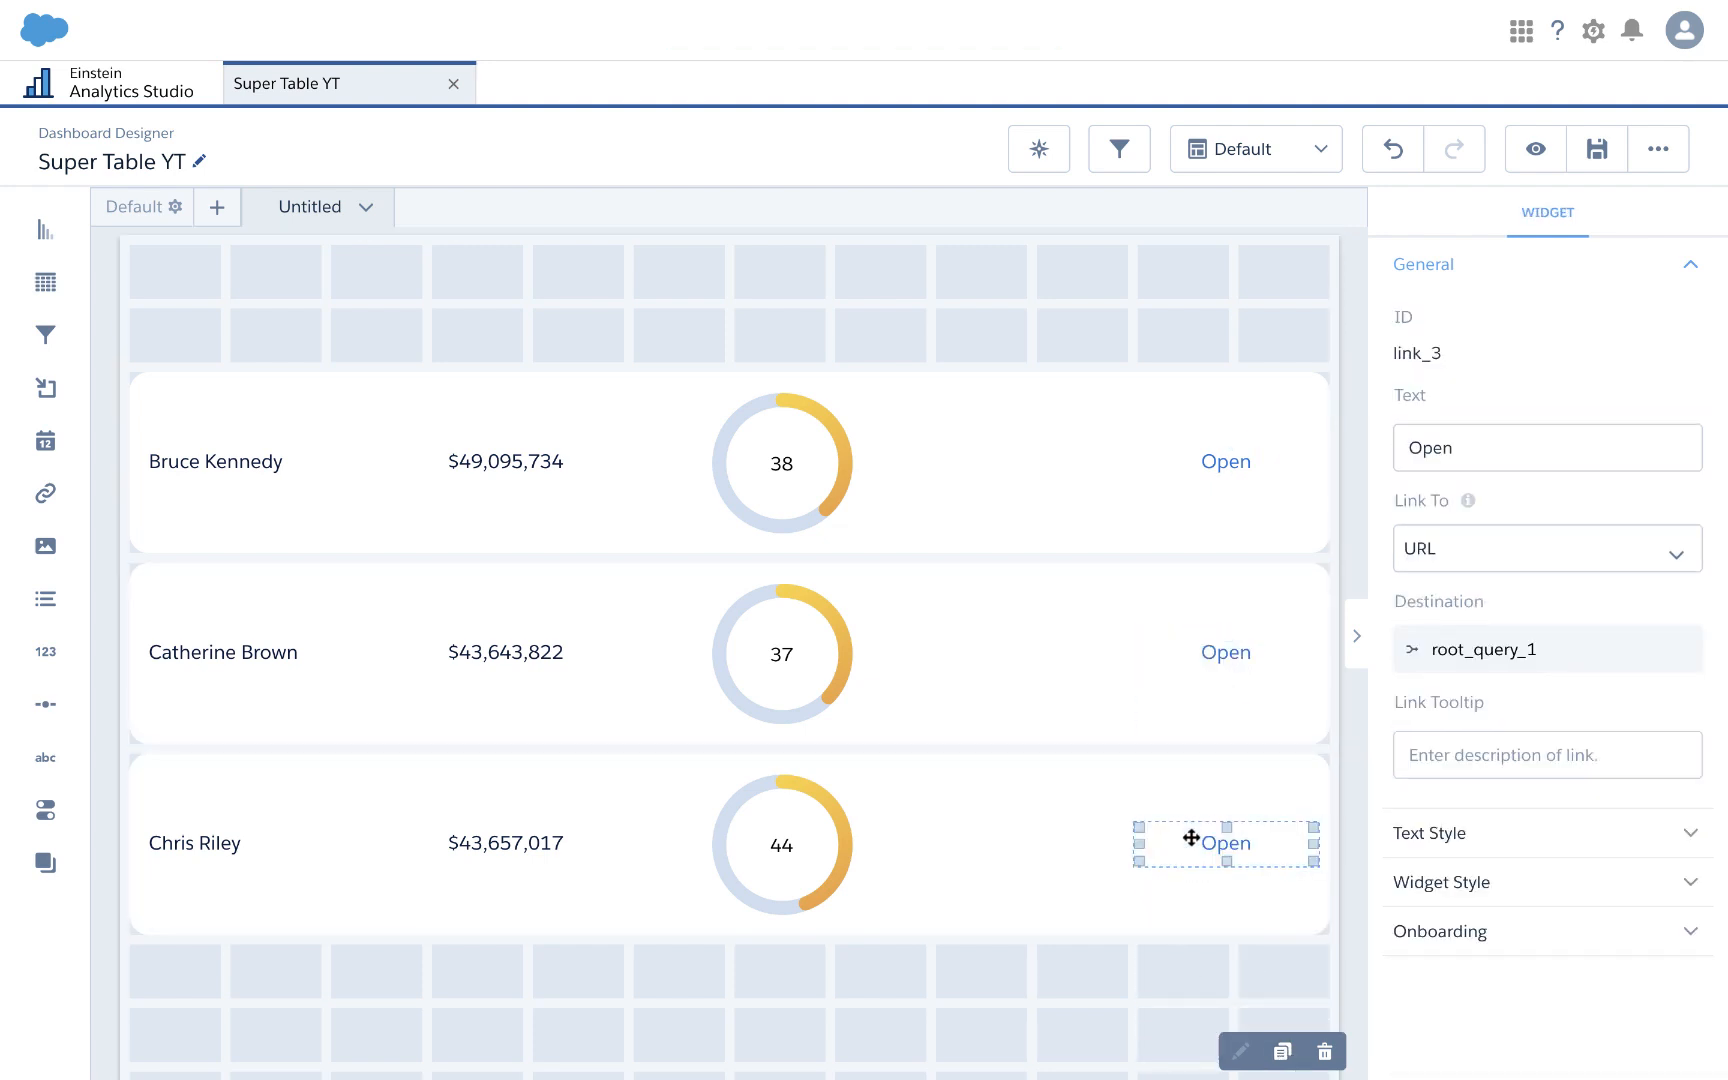
# Step: In the dashboard JSON, set link_2's root_query_1 row index to 1 and link_3's to 2
pyautogui.hotkey('ctrl', 'e')
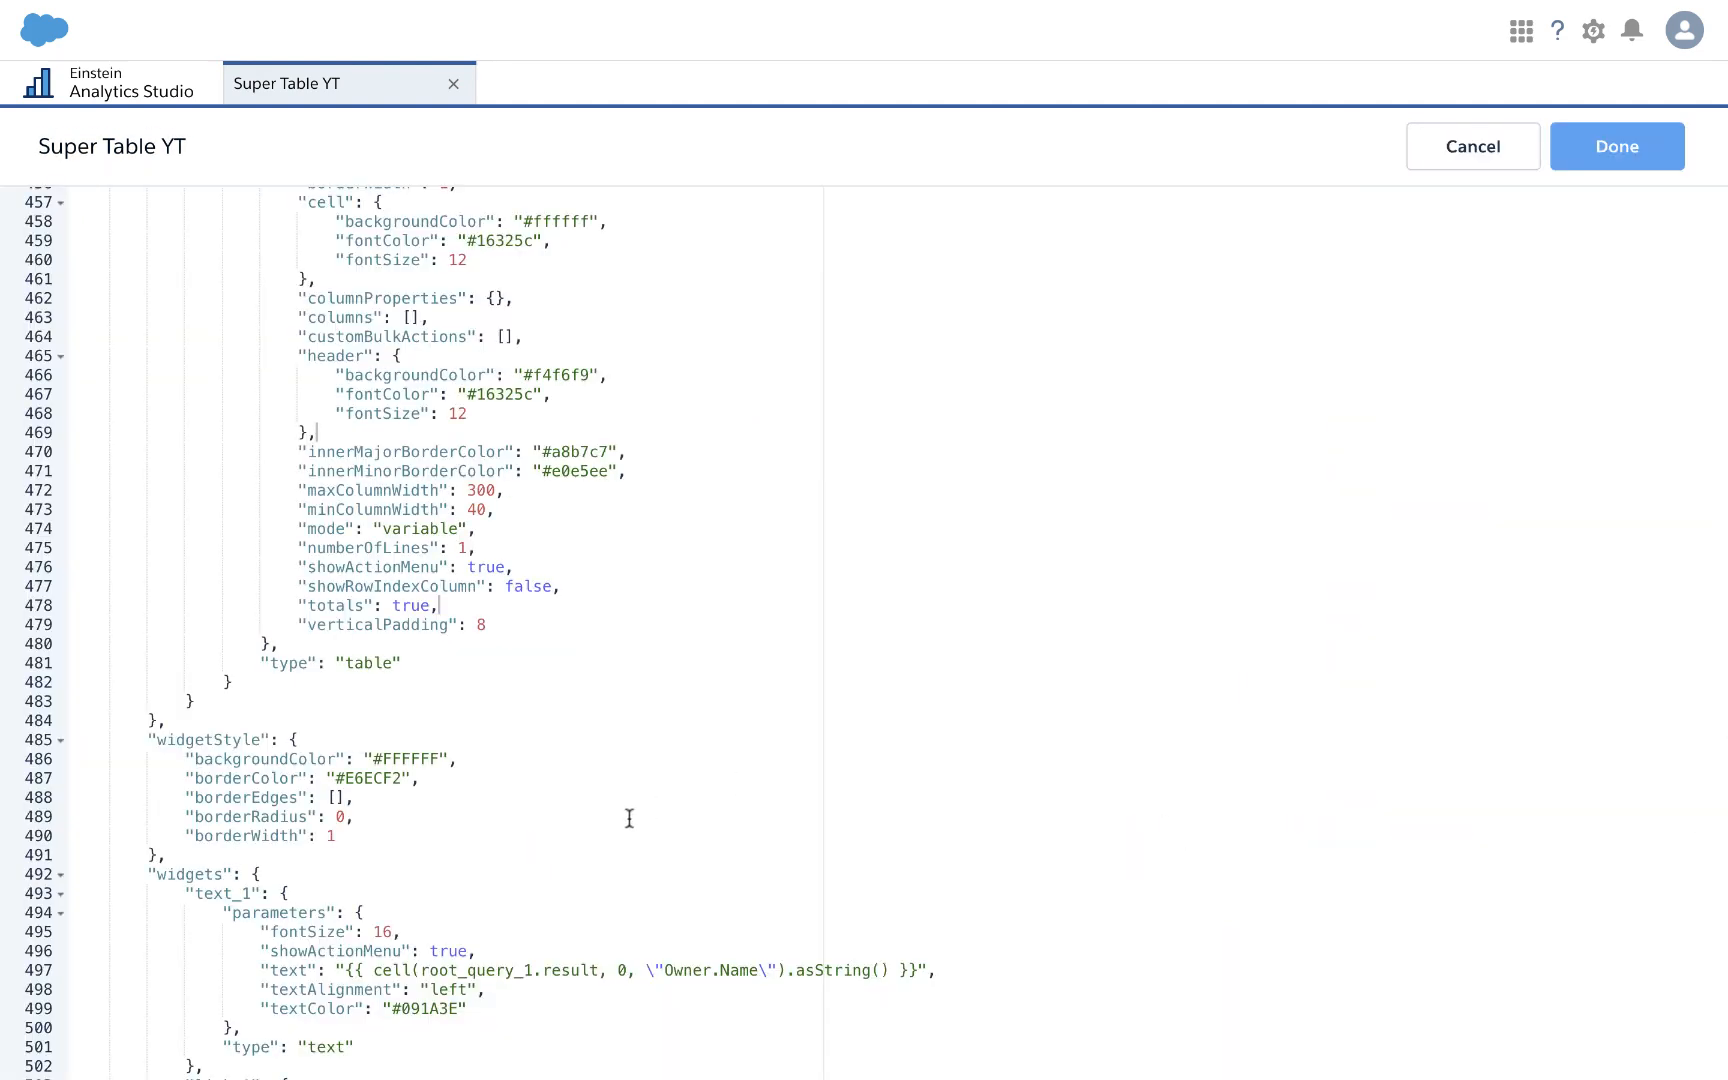
pyautogui.scroll(-20, 629, 818)
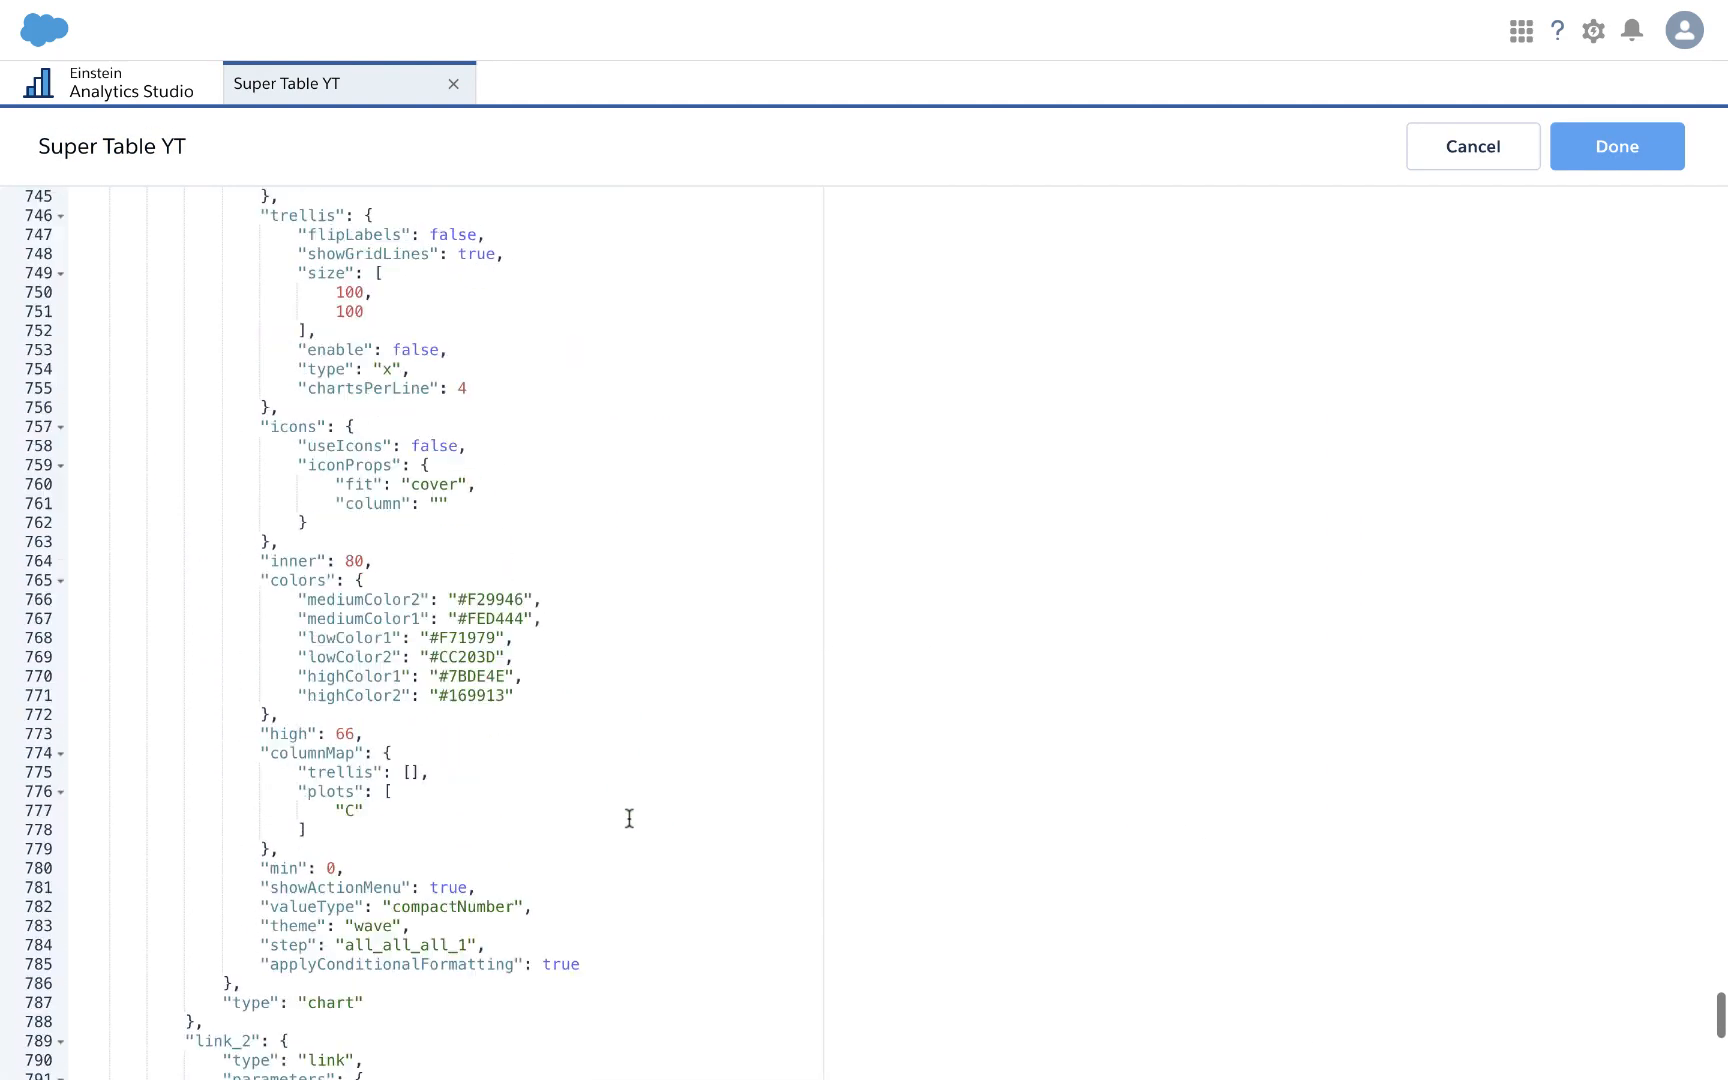
pyautogui.scroll(-3, 629, 818)
pyautogui.scroll(2, 629, 818)
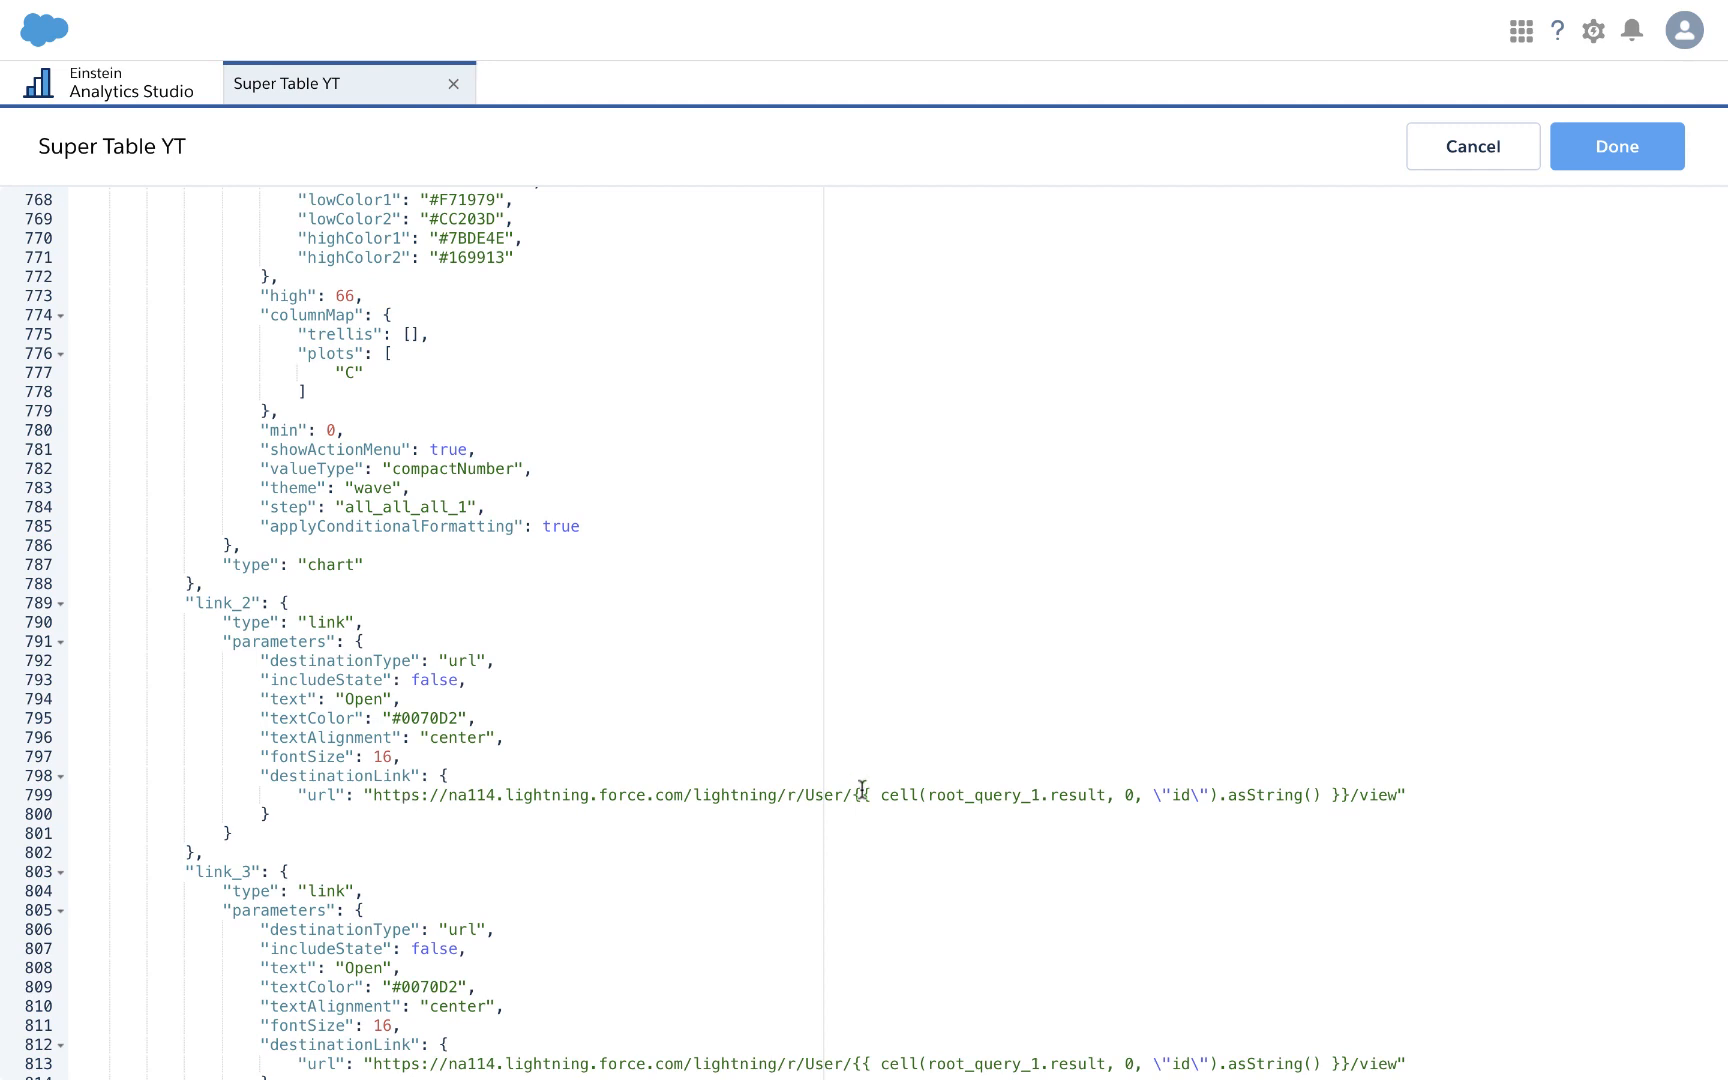
pyautogui.scroll(-1, 1019, 818)
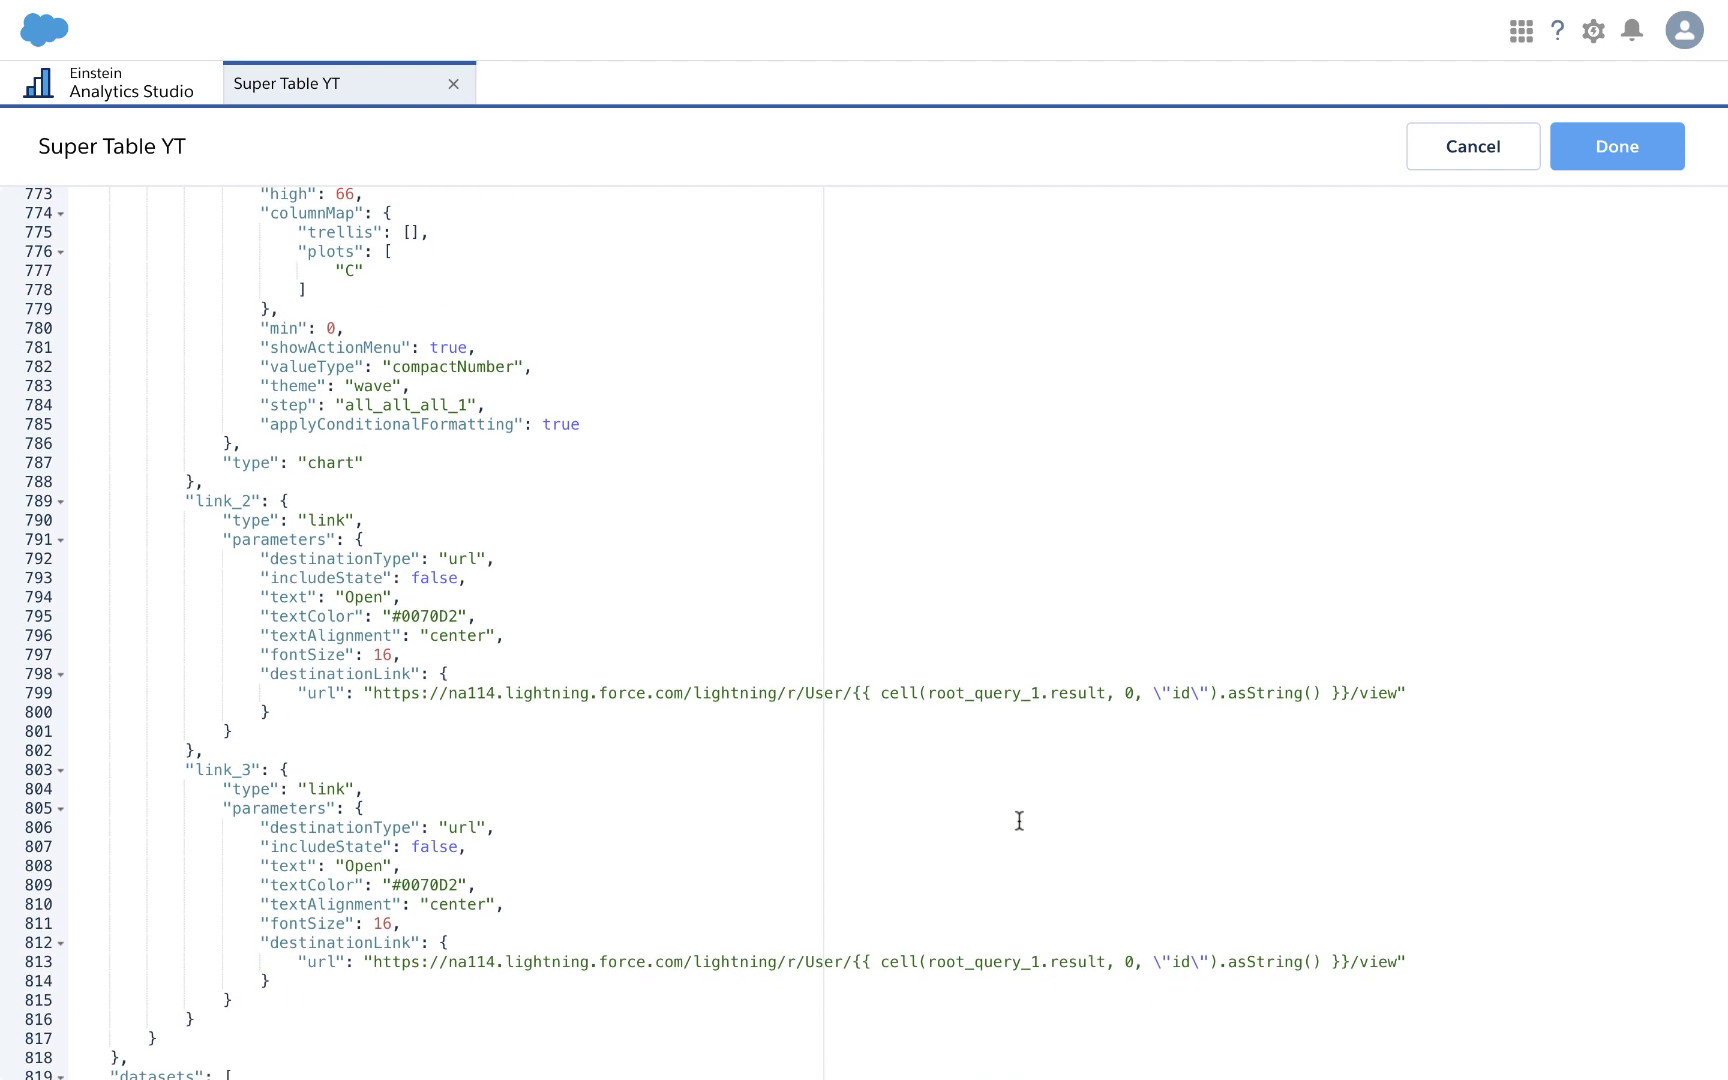
pyautogui.click(1133, 695)
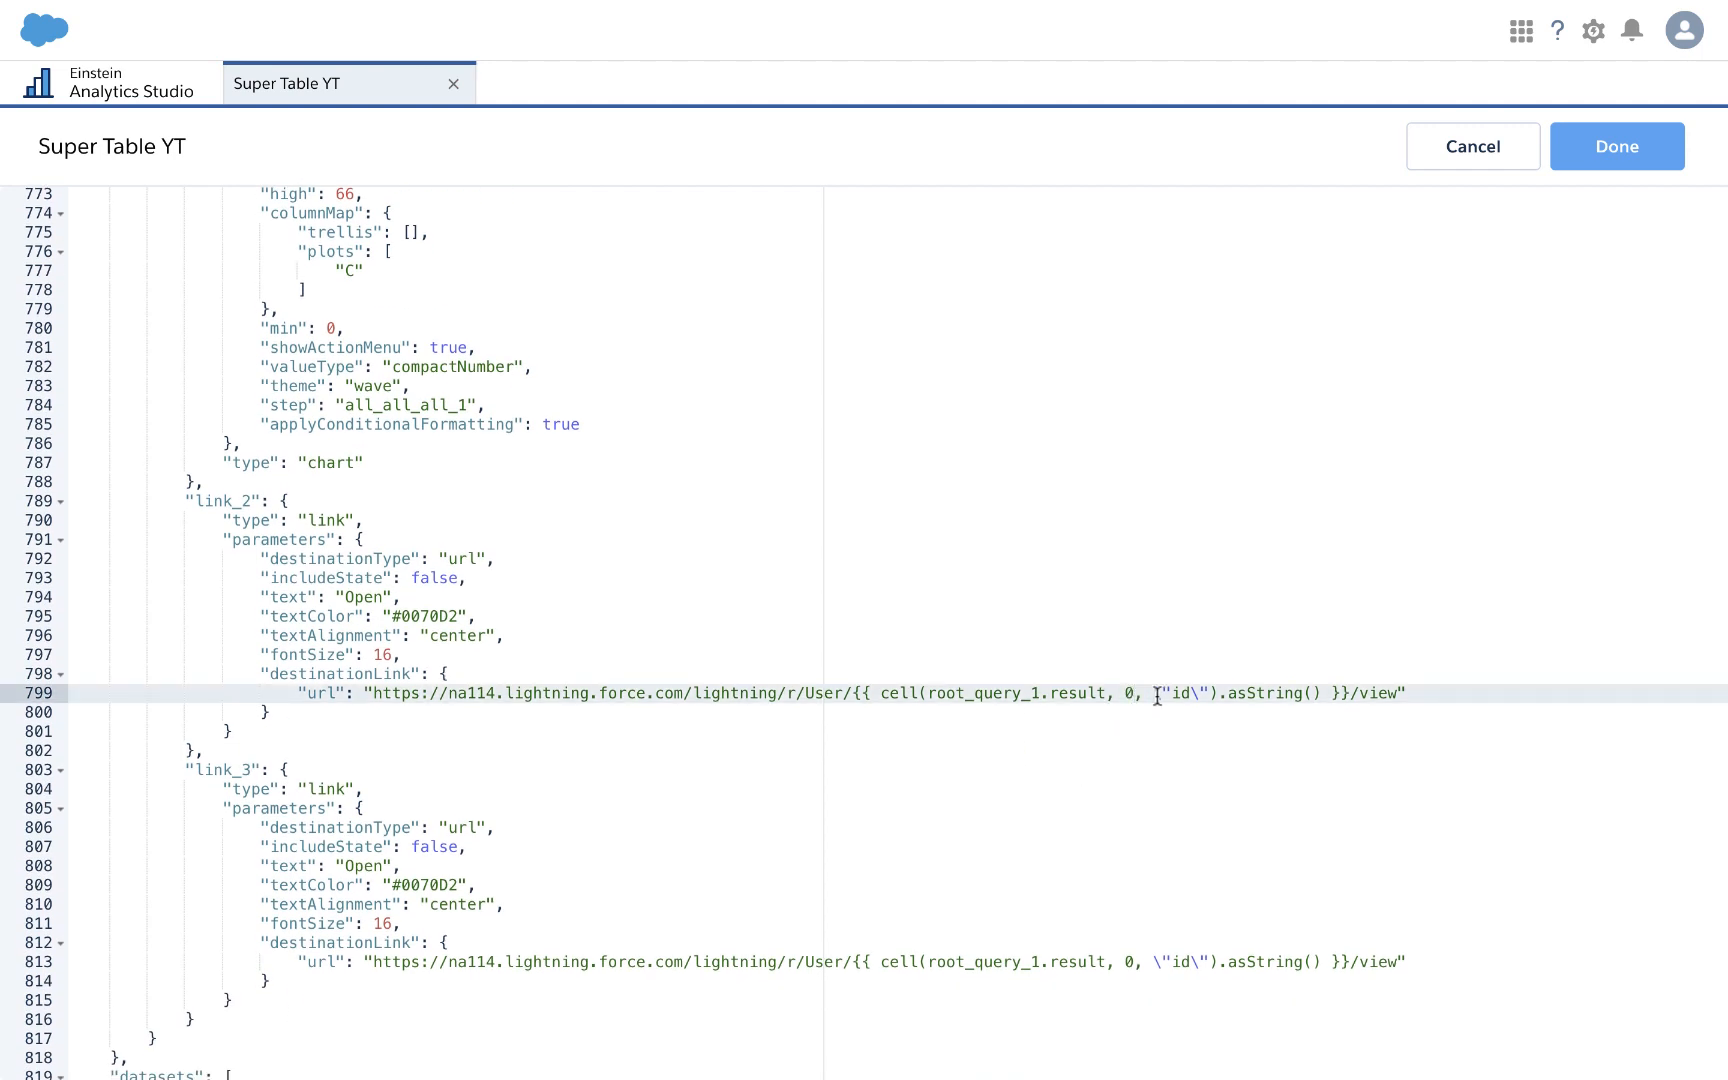
pyautogui.click(1133, 960)
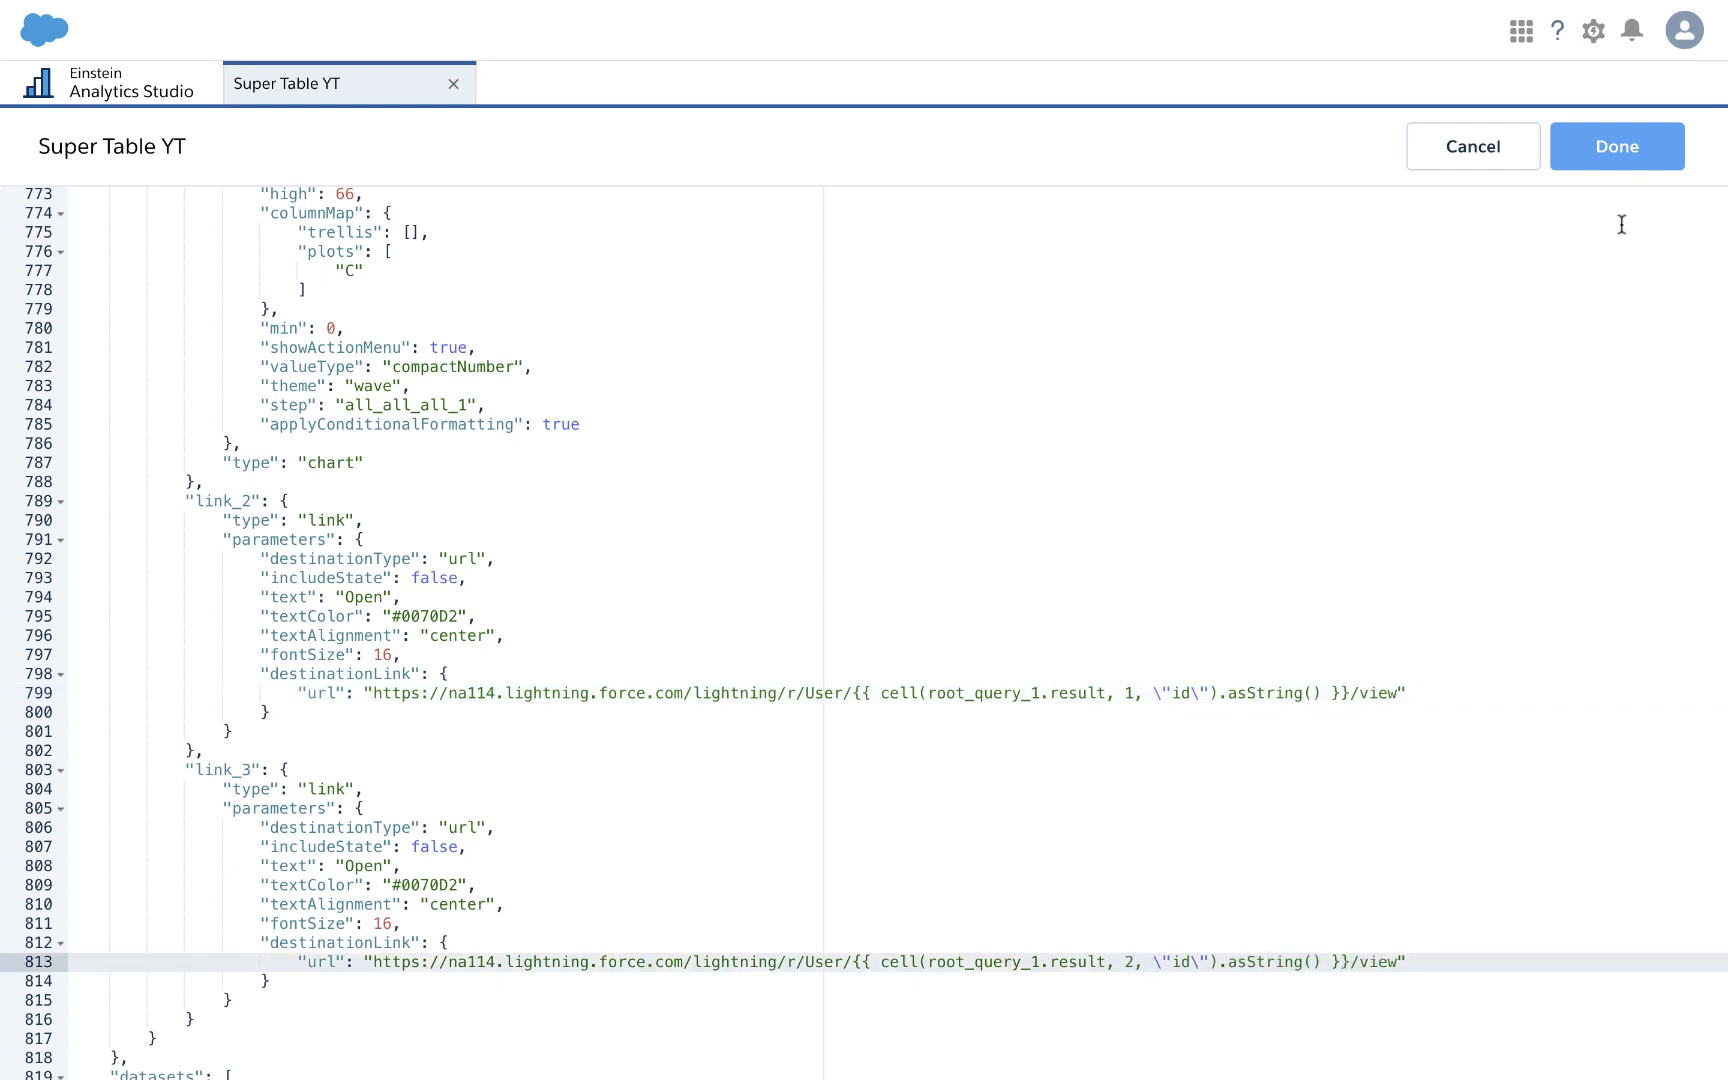
pyautogui.click(1620, 150)
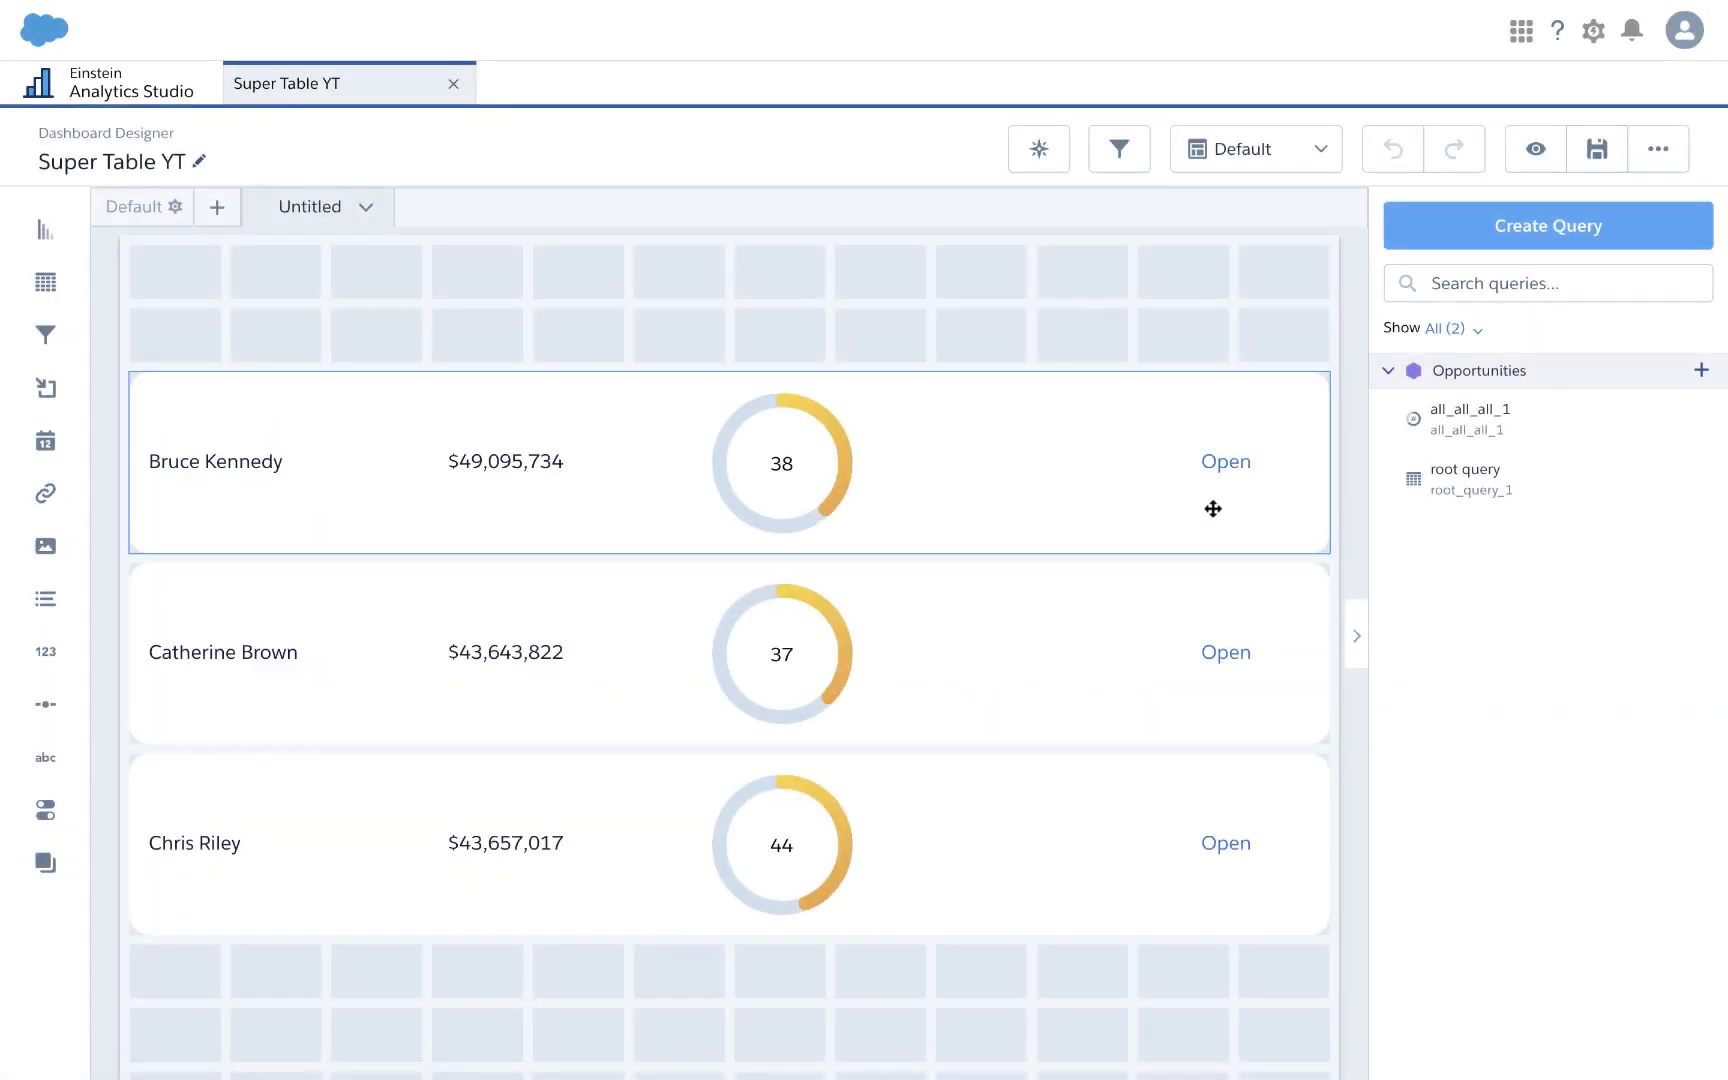
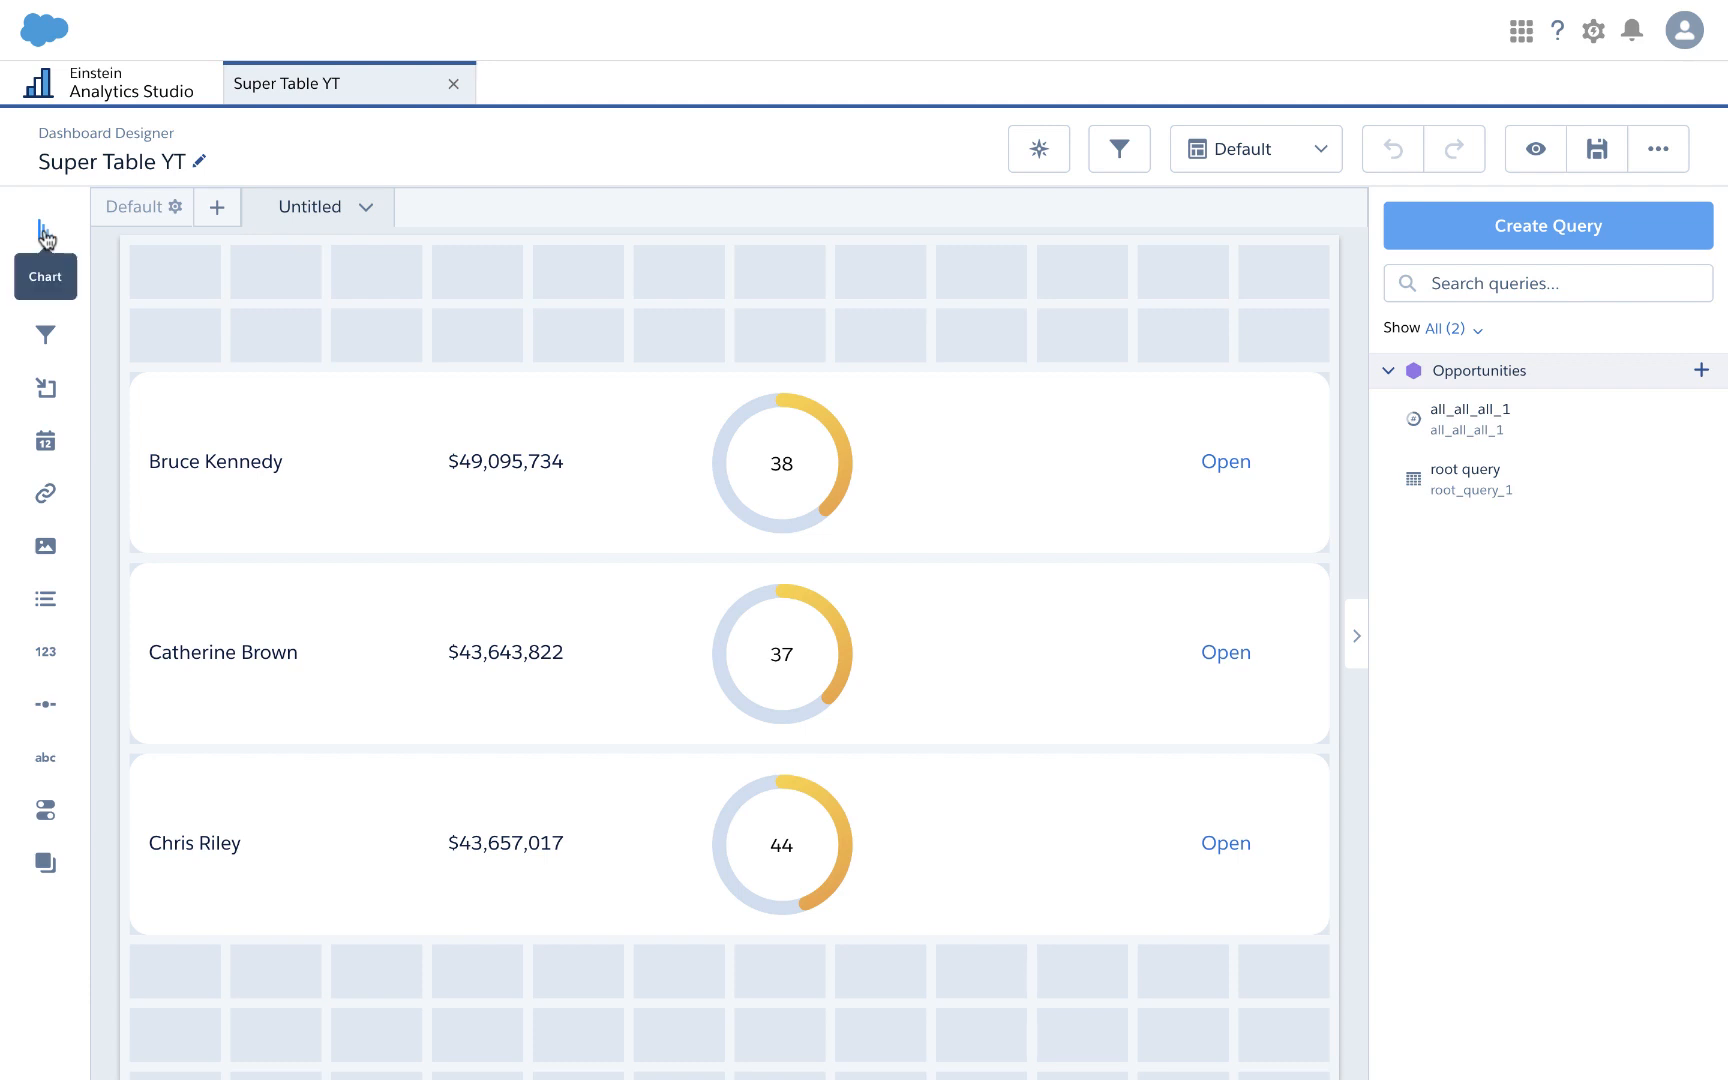
# Step: Create an Opportunities query showing Count of Rows as bars grouped by Close Date (Year-Month)
pyautogui.click(1567, 242)
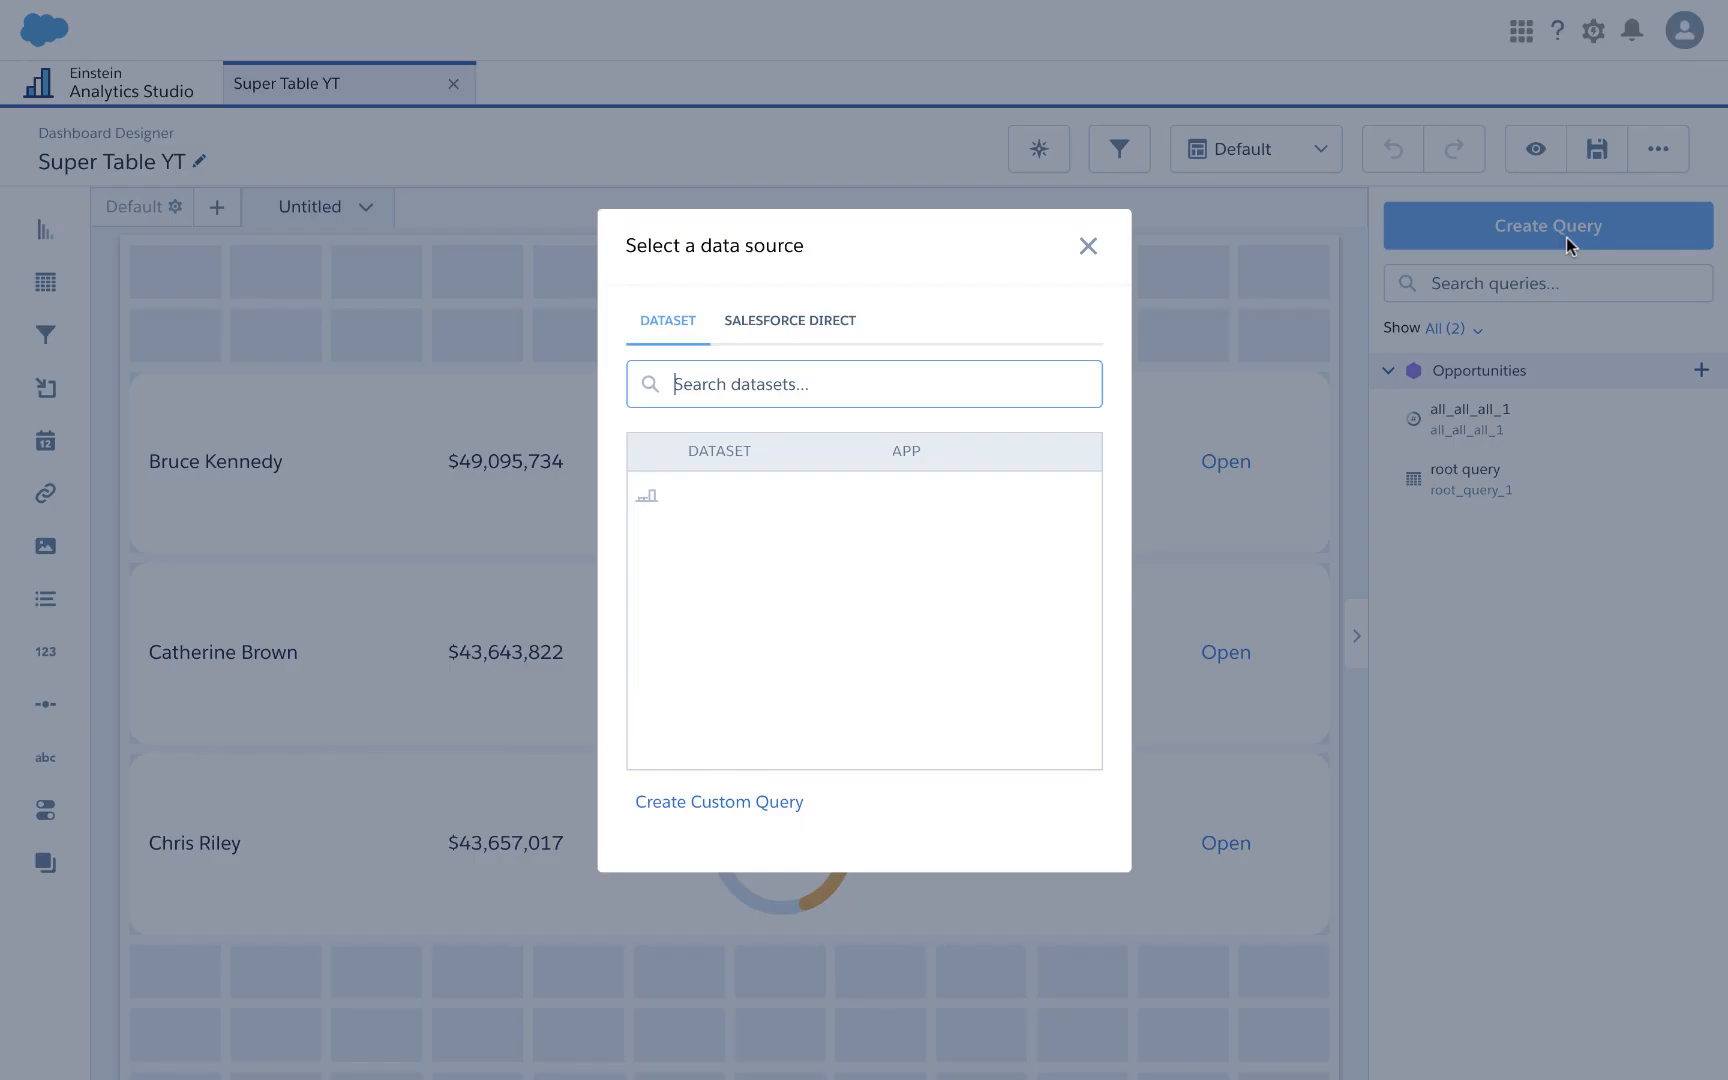
pyautogui.click(798, 500)
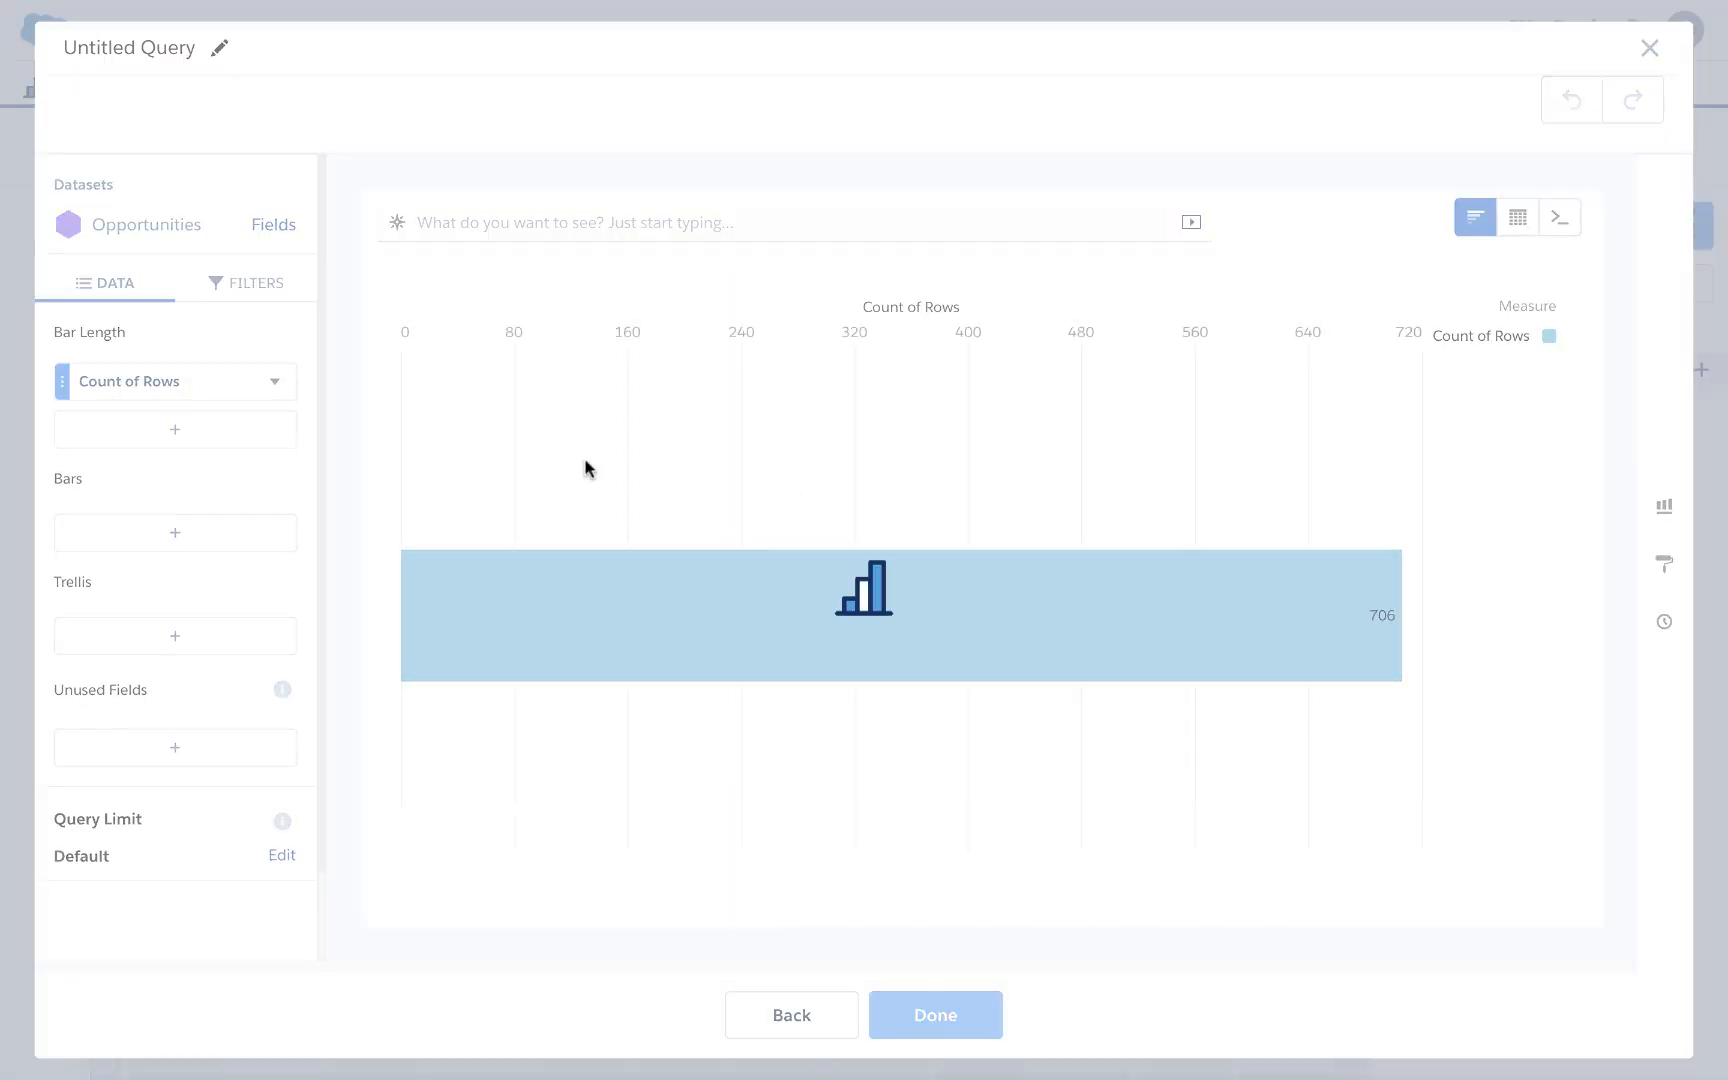
pyautogui.click(120, 540)
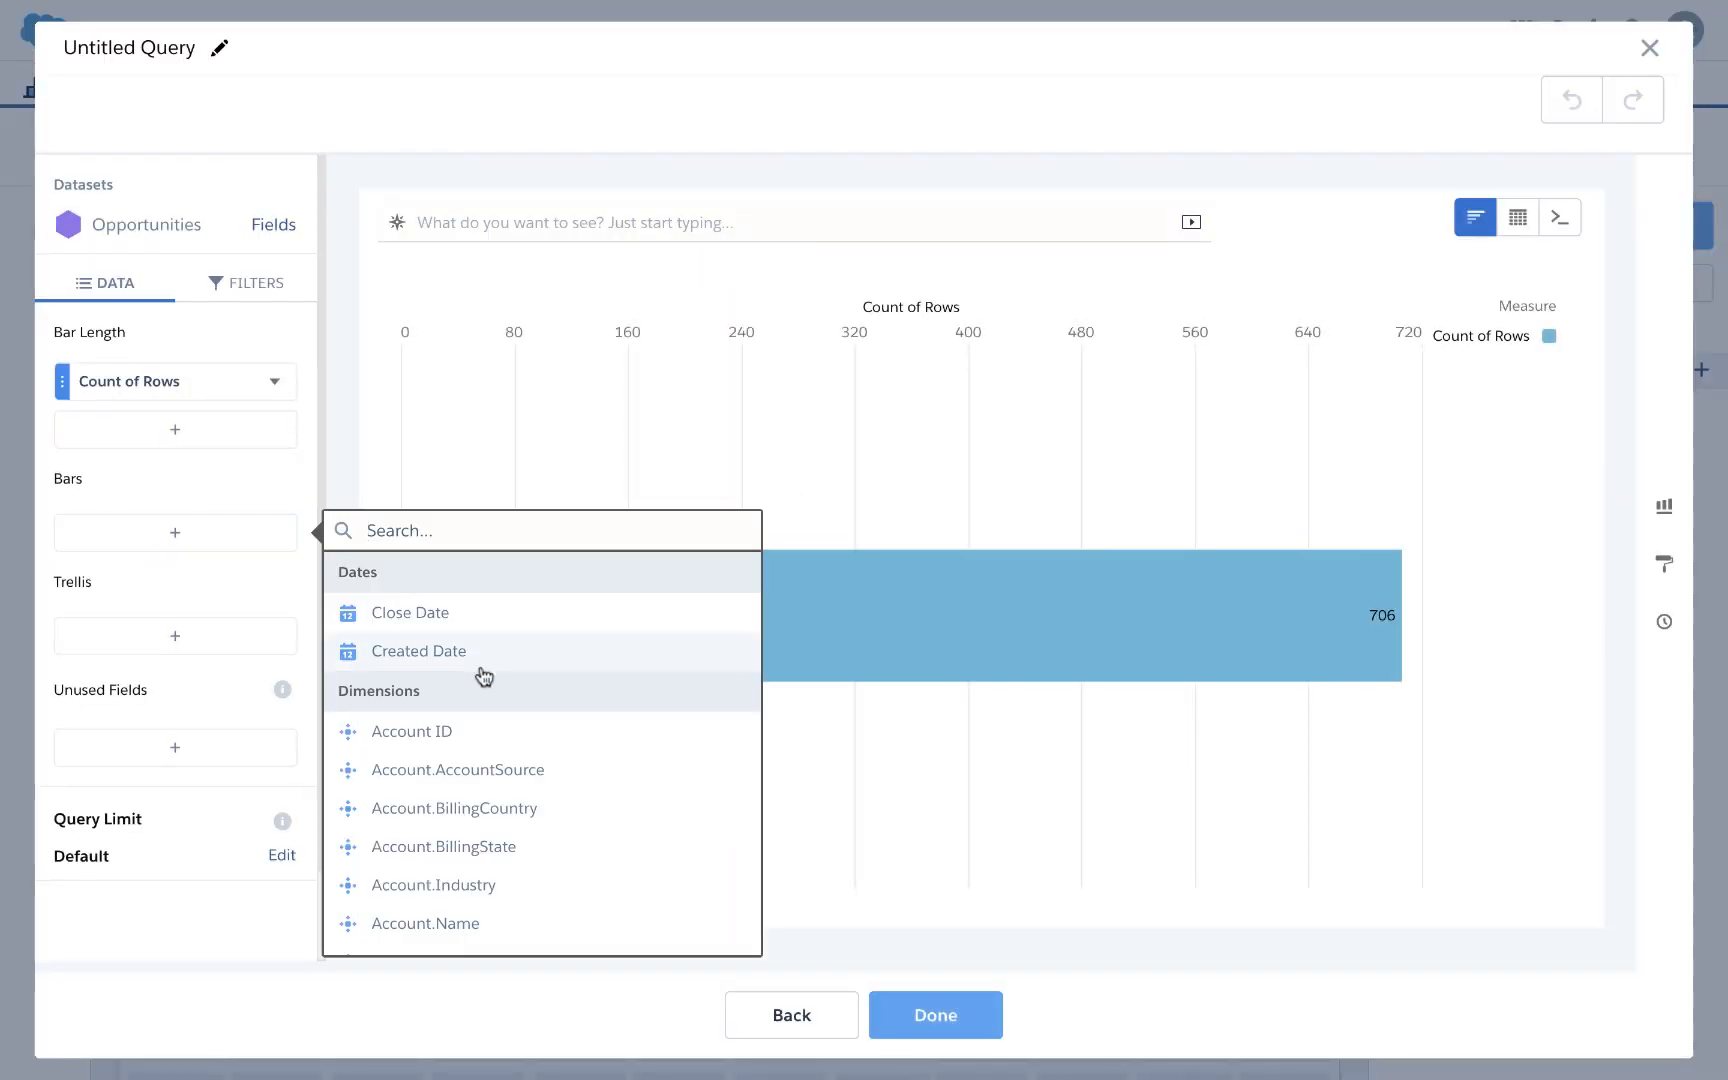
pyautogui.click(447, 620)
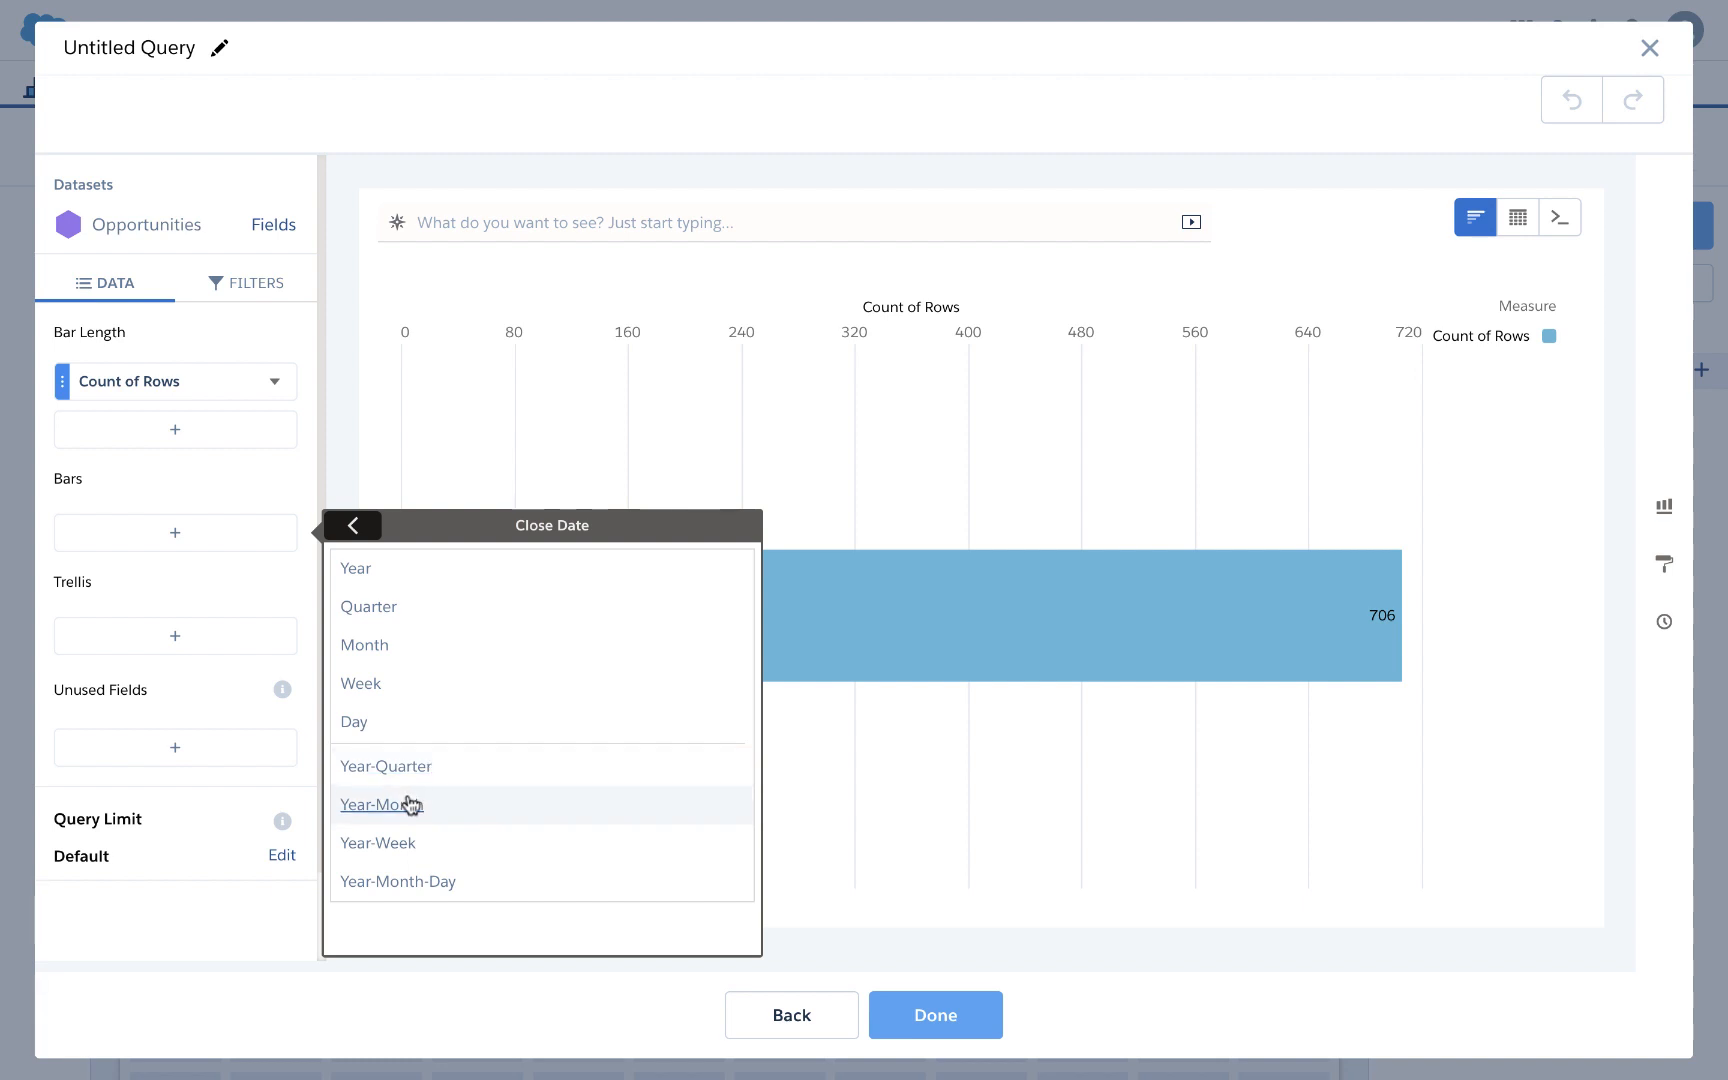
pyautogui.click(405, 813)
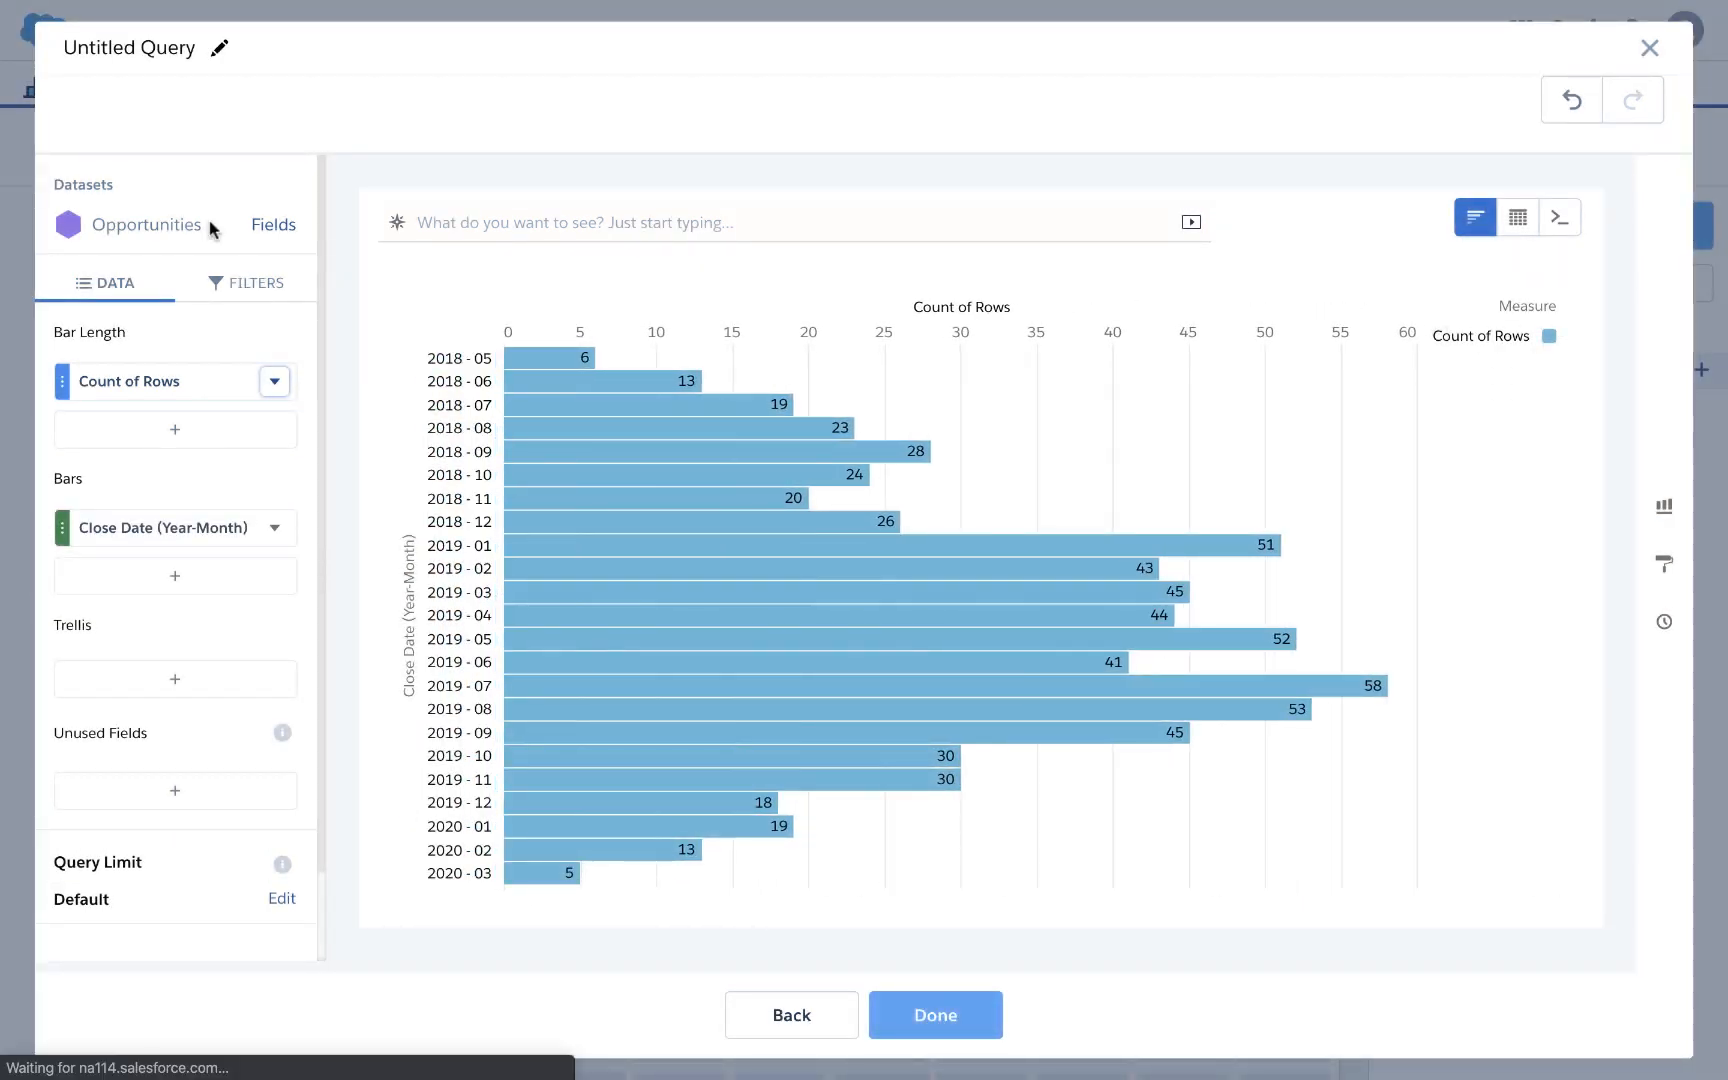
# Step: Add a Close Date filter set to Previous Year, limiting the bars to 2019-01 through 2019-12
pyautogui.click(251, 296)
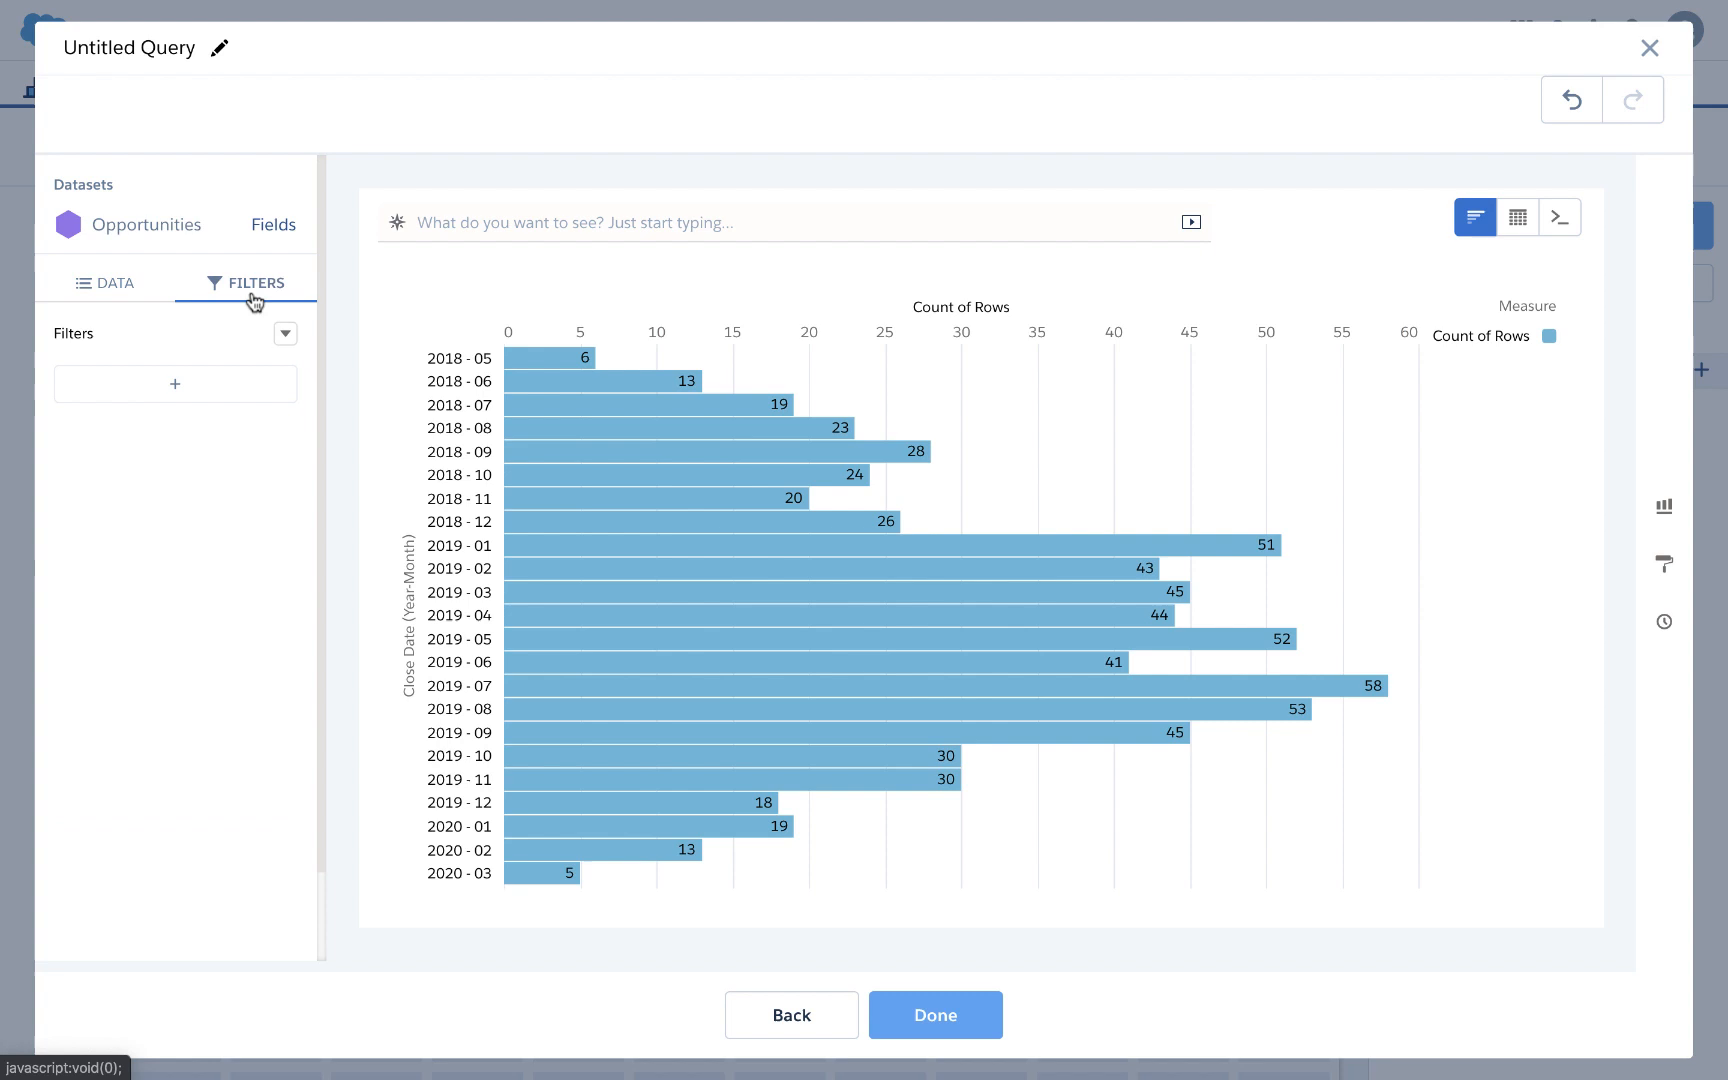
pyautogui.click(243, 379)
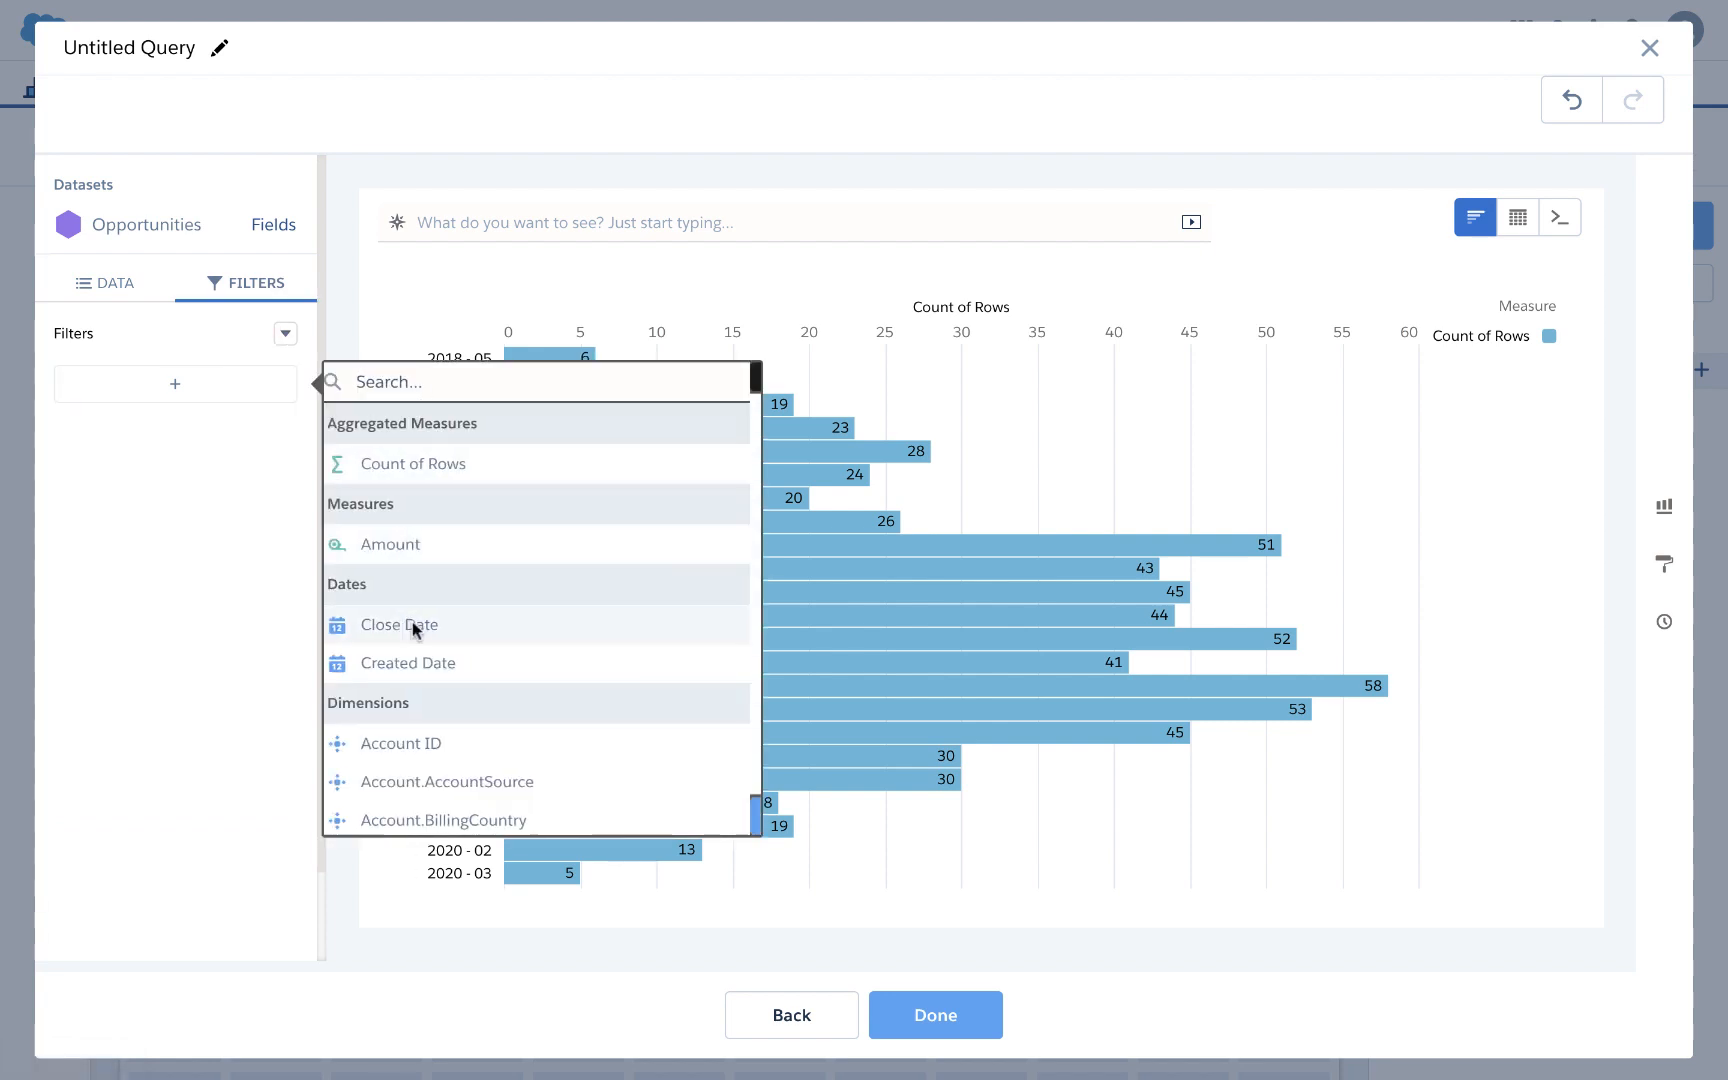
pyautogui.click(390, 626)
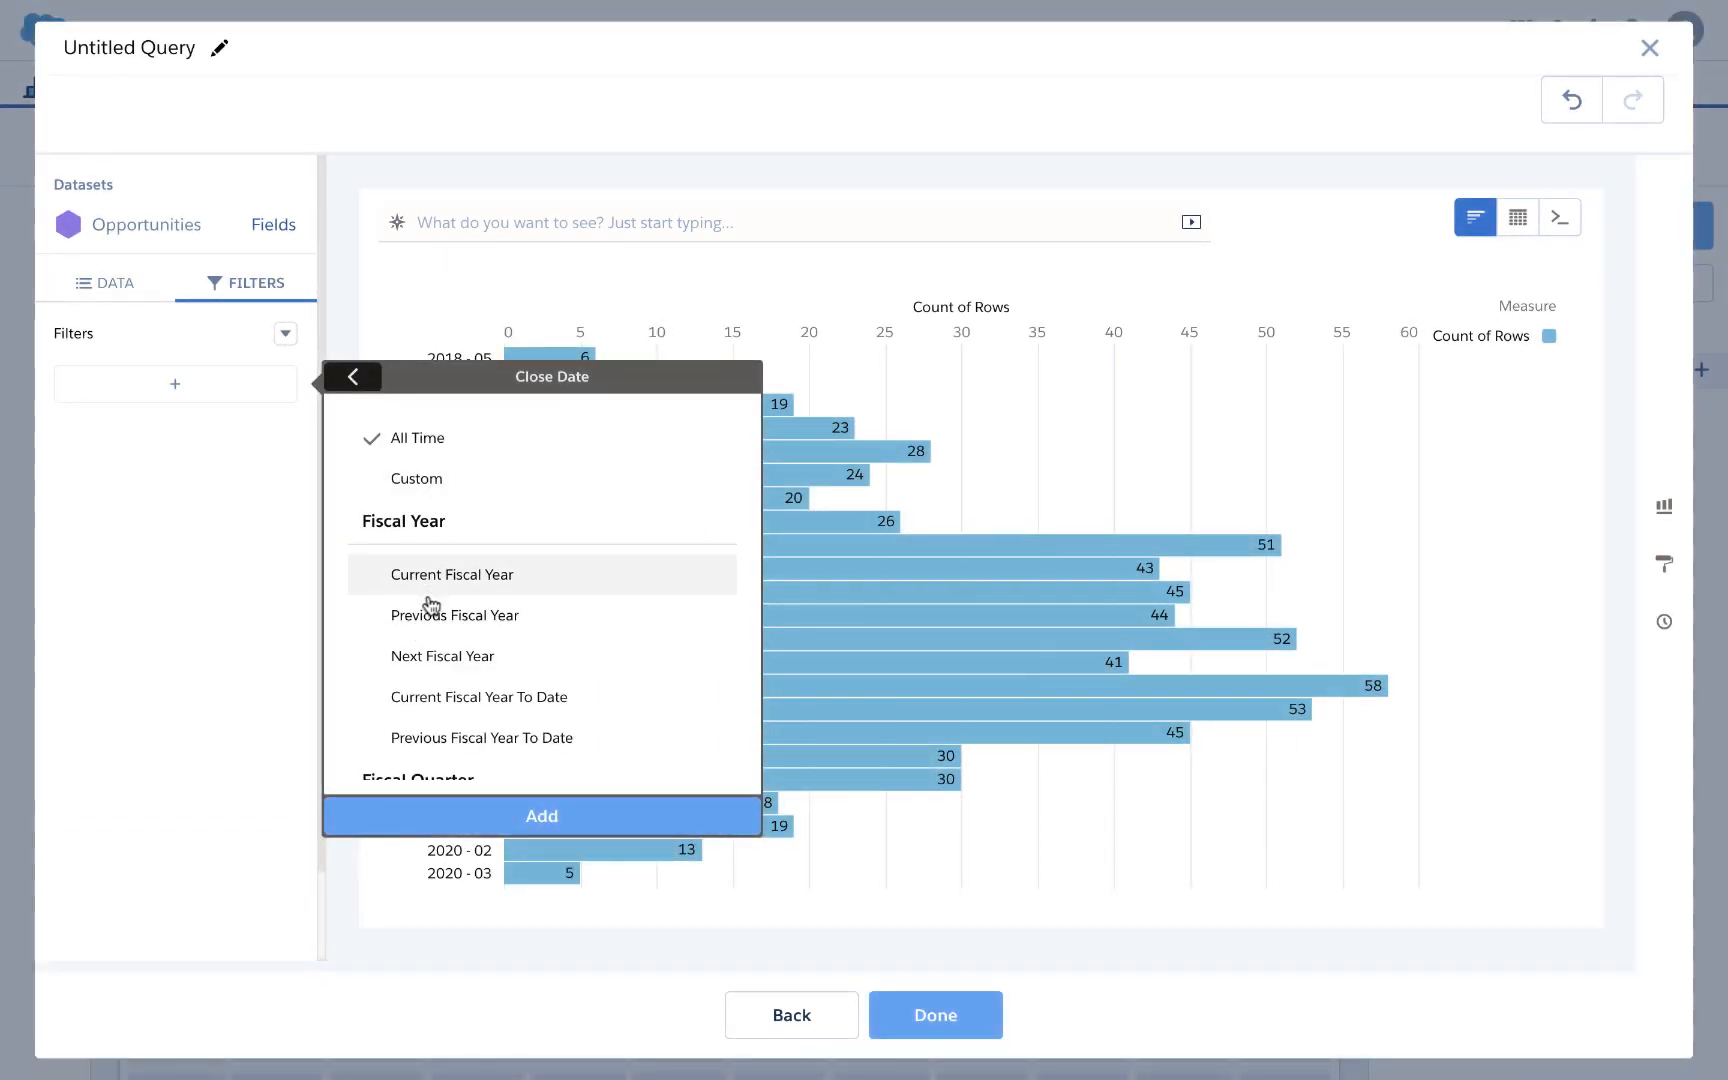
pyautogui.scroll(-1, 429, 607)
pyautogui.scroll(-1, 429, 607)
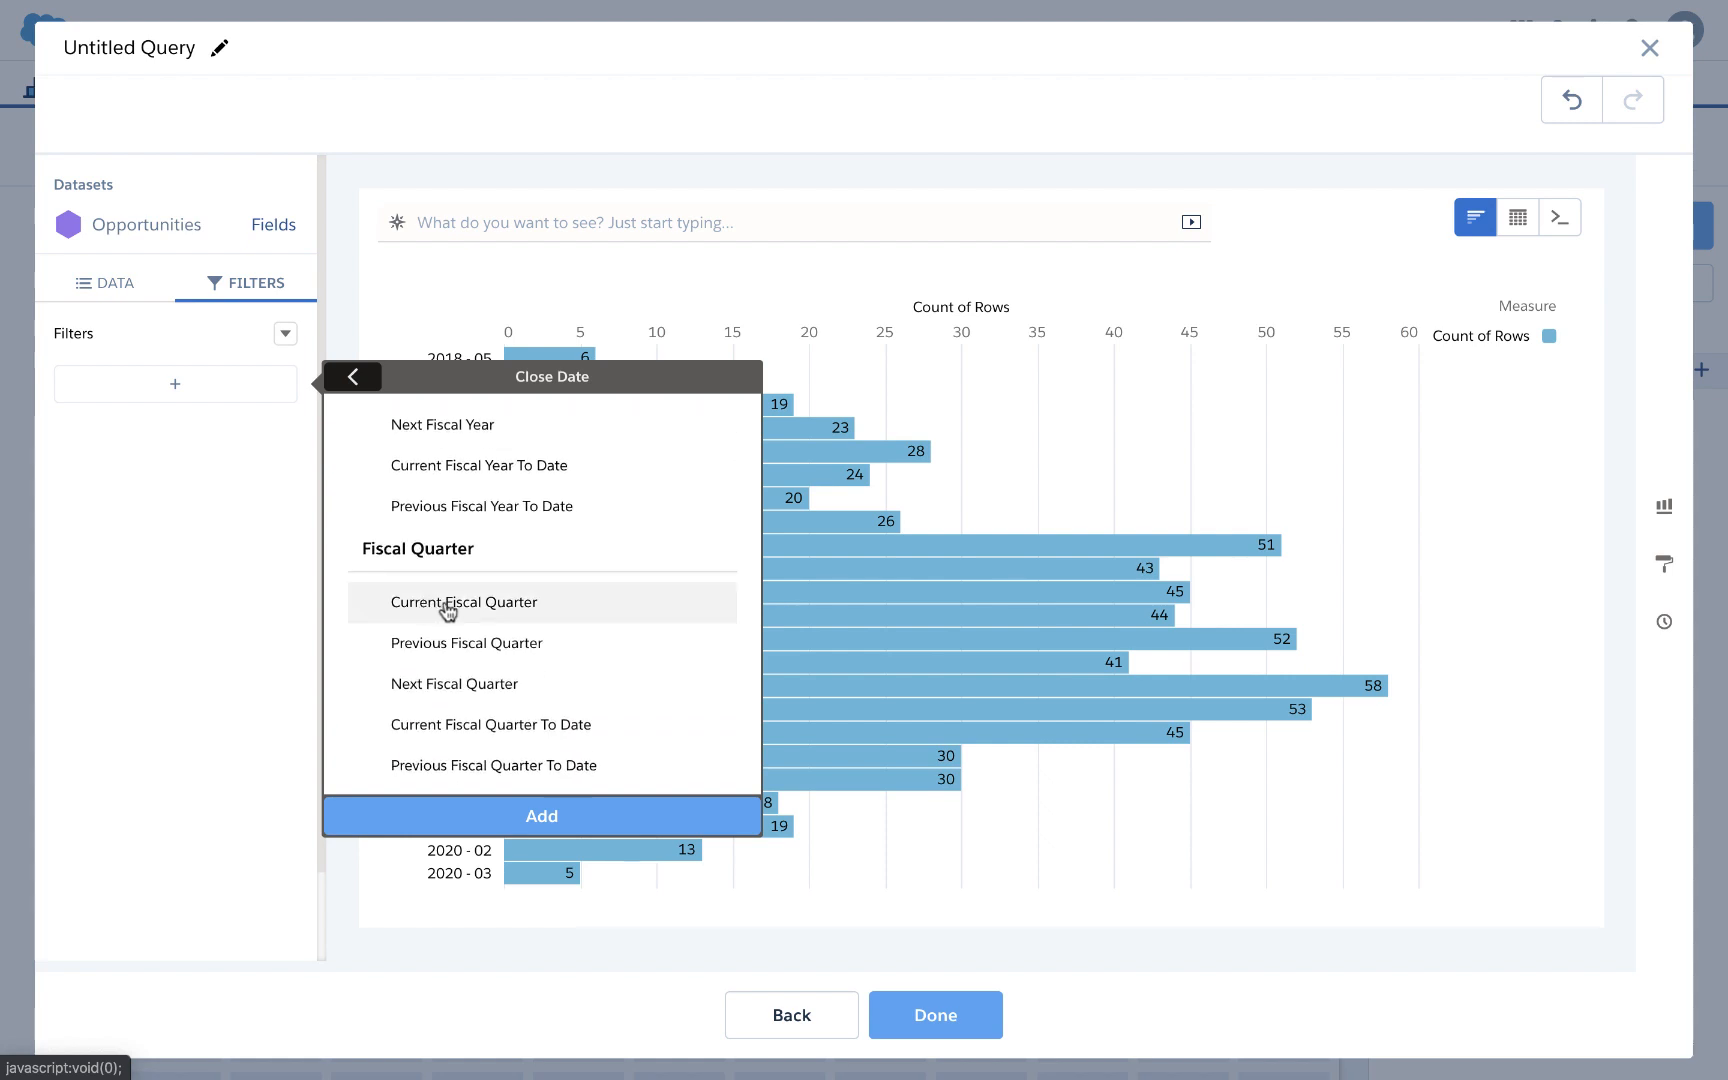
pyautogui.scroll(1, 451, 609)
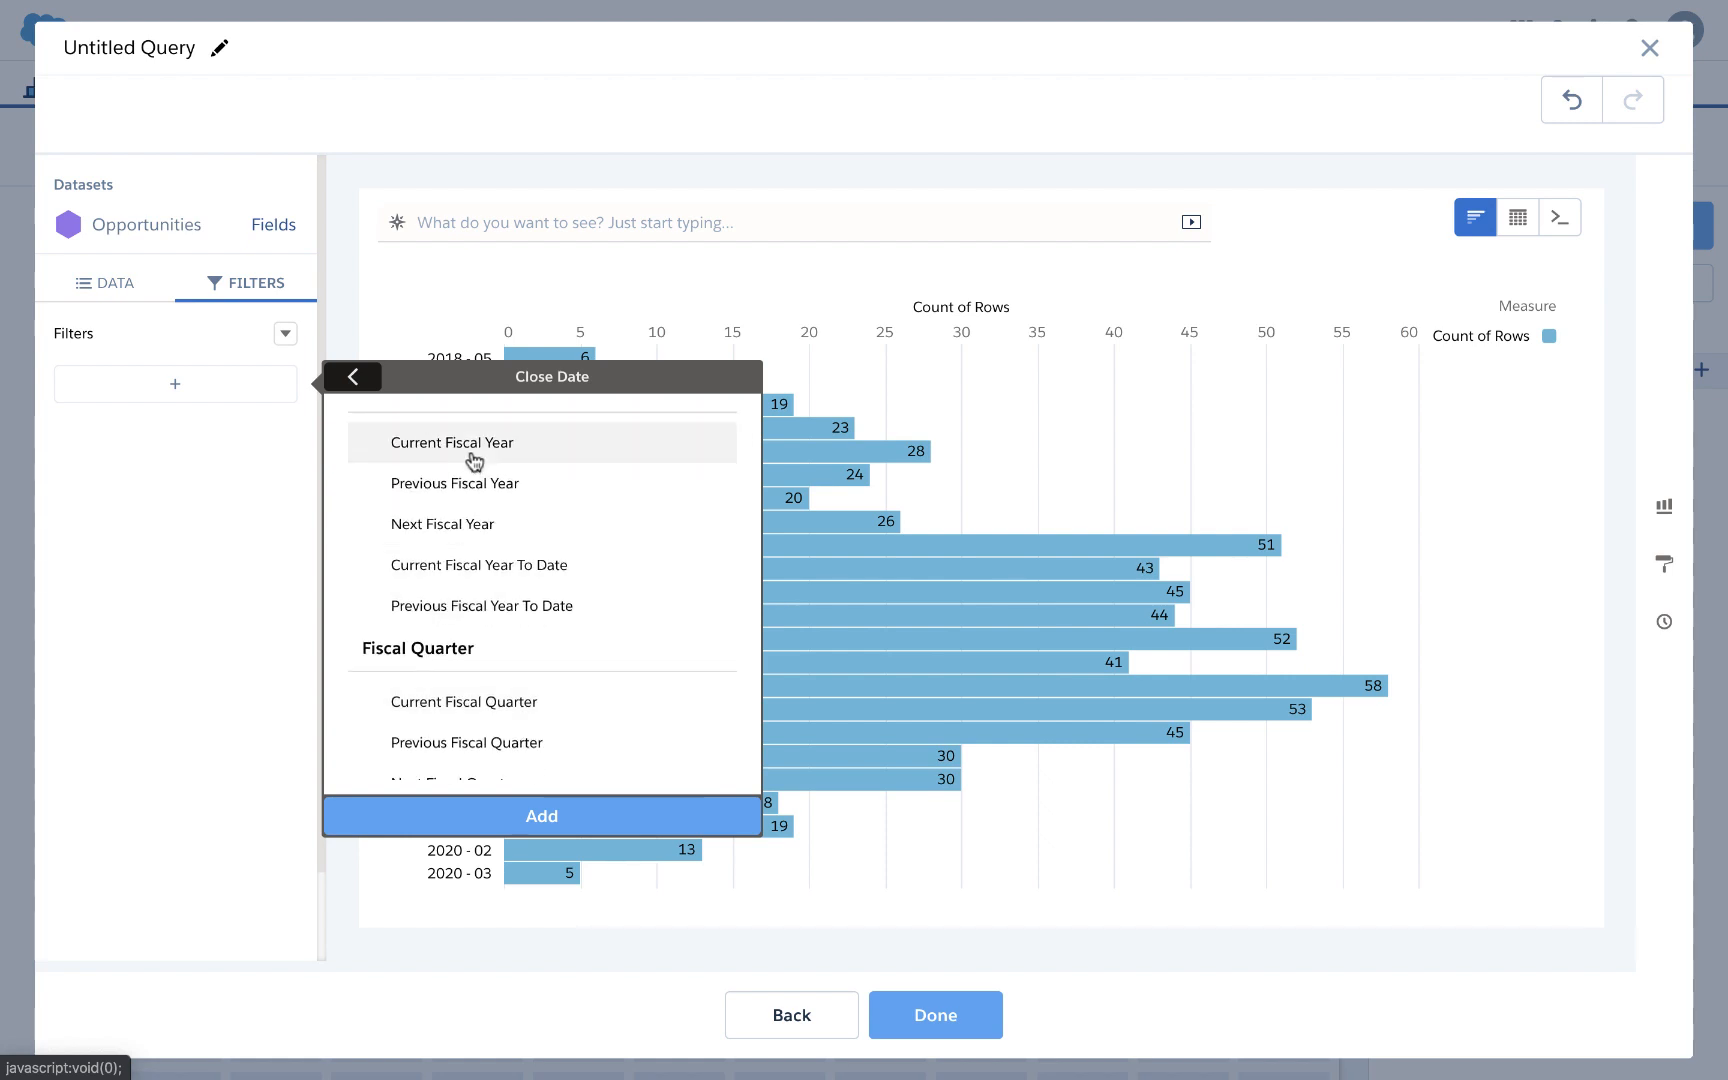
pyautogui.click(491, 812)
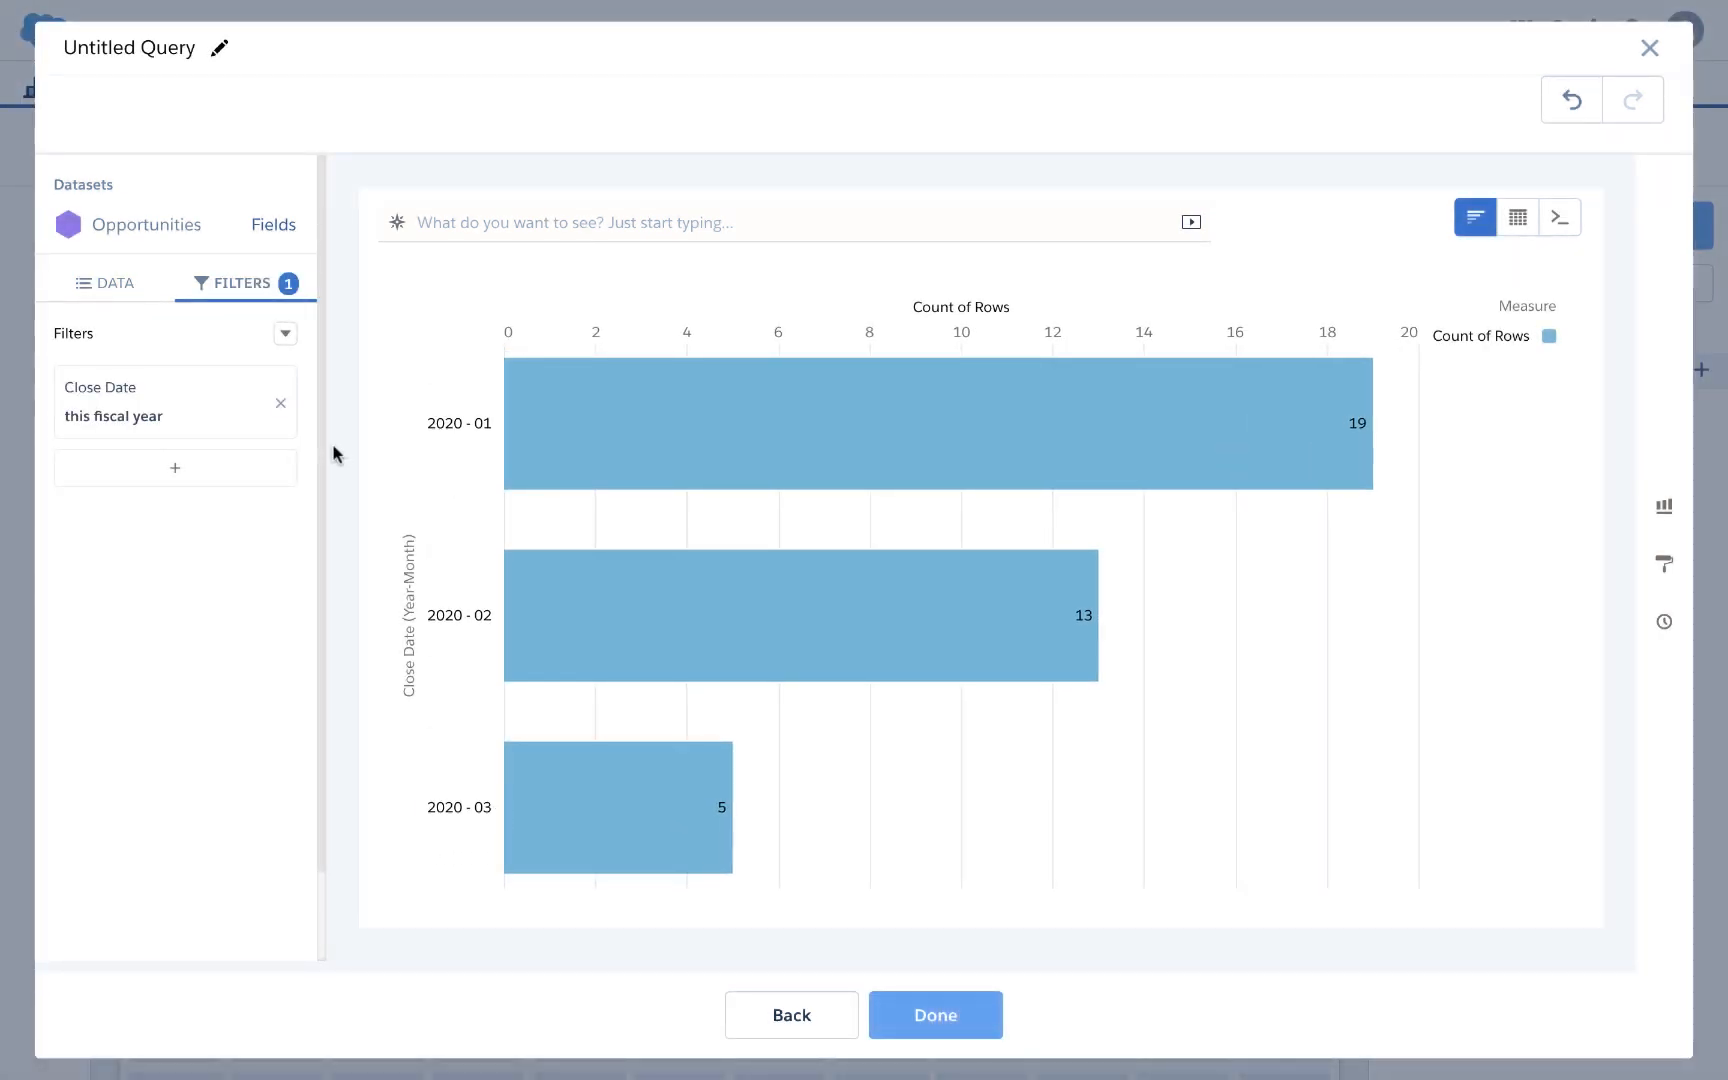
pyautogui.click(214, 405)
pyautogui.scroll(-6, 405, 605)
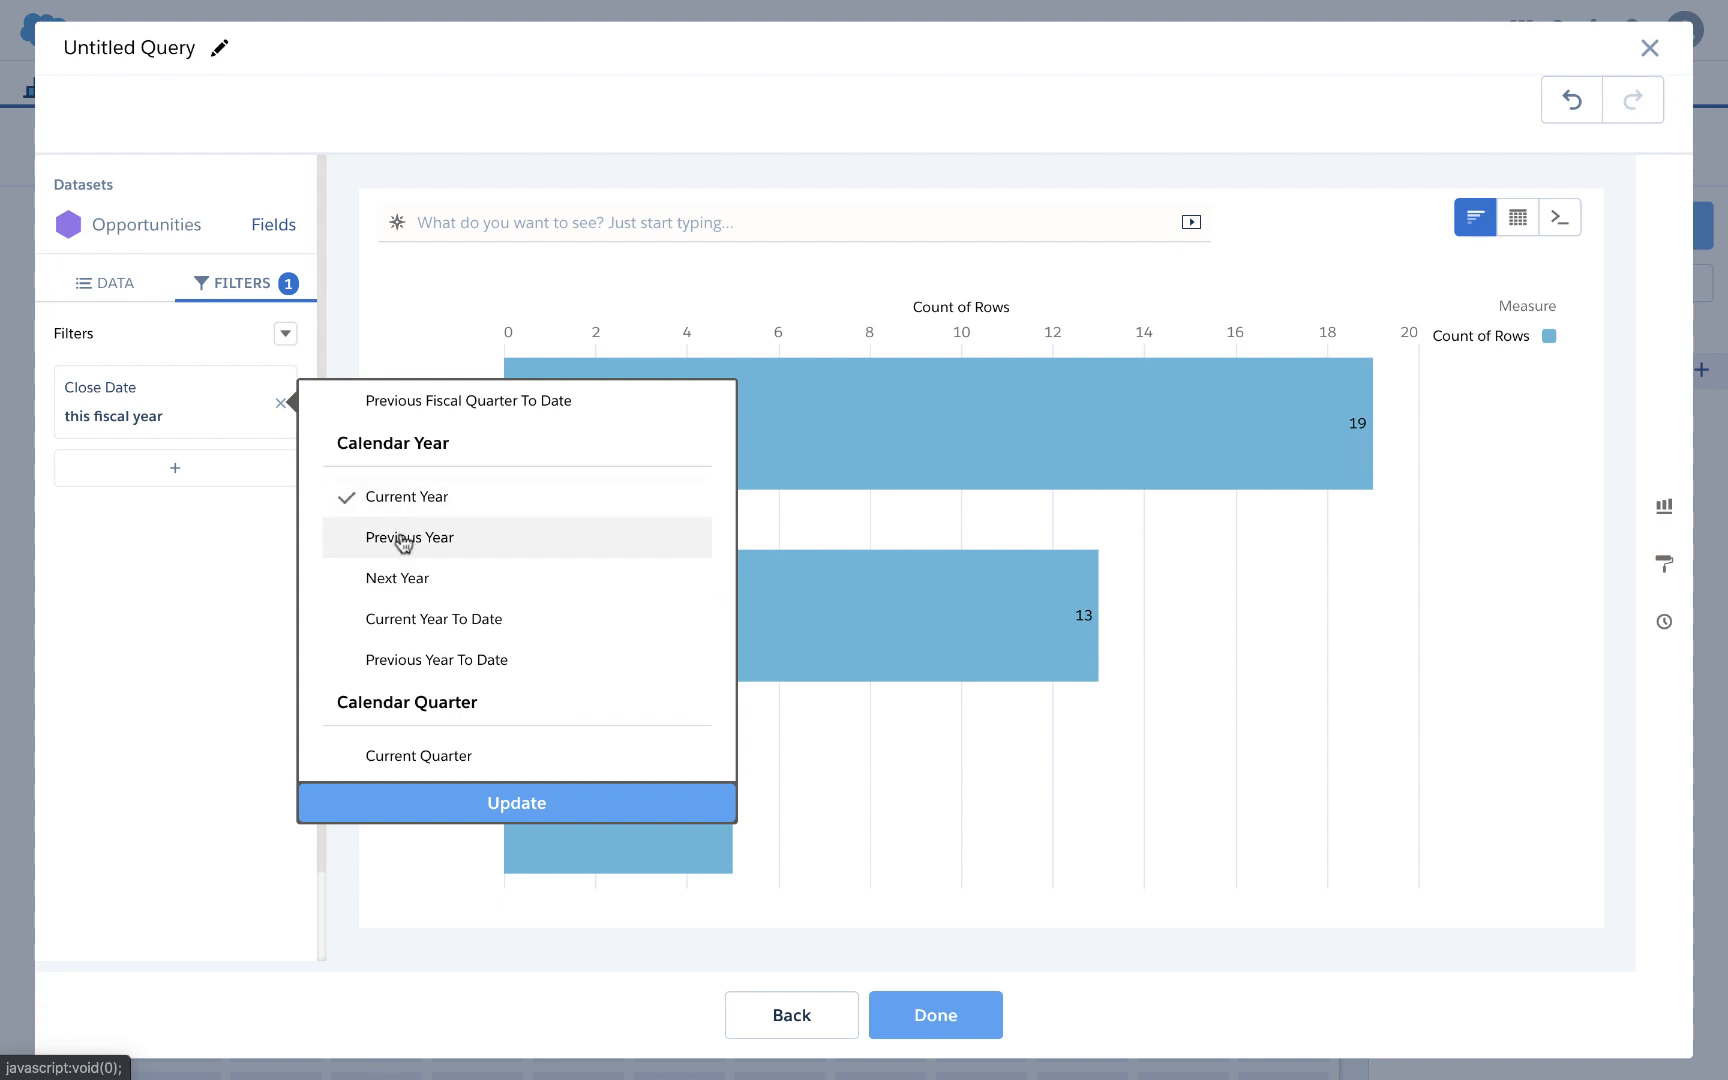
pyautogui.click(513, 800)
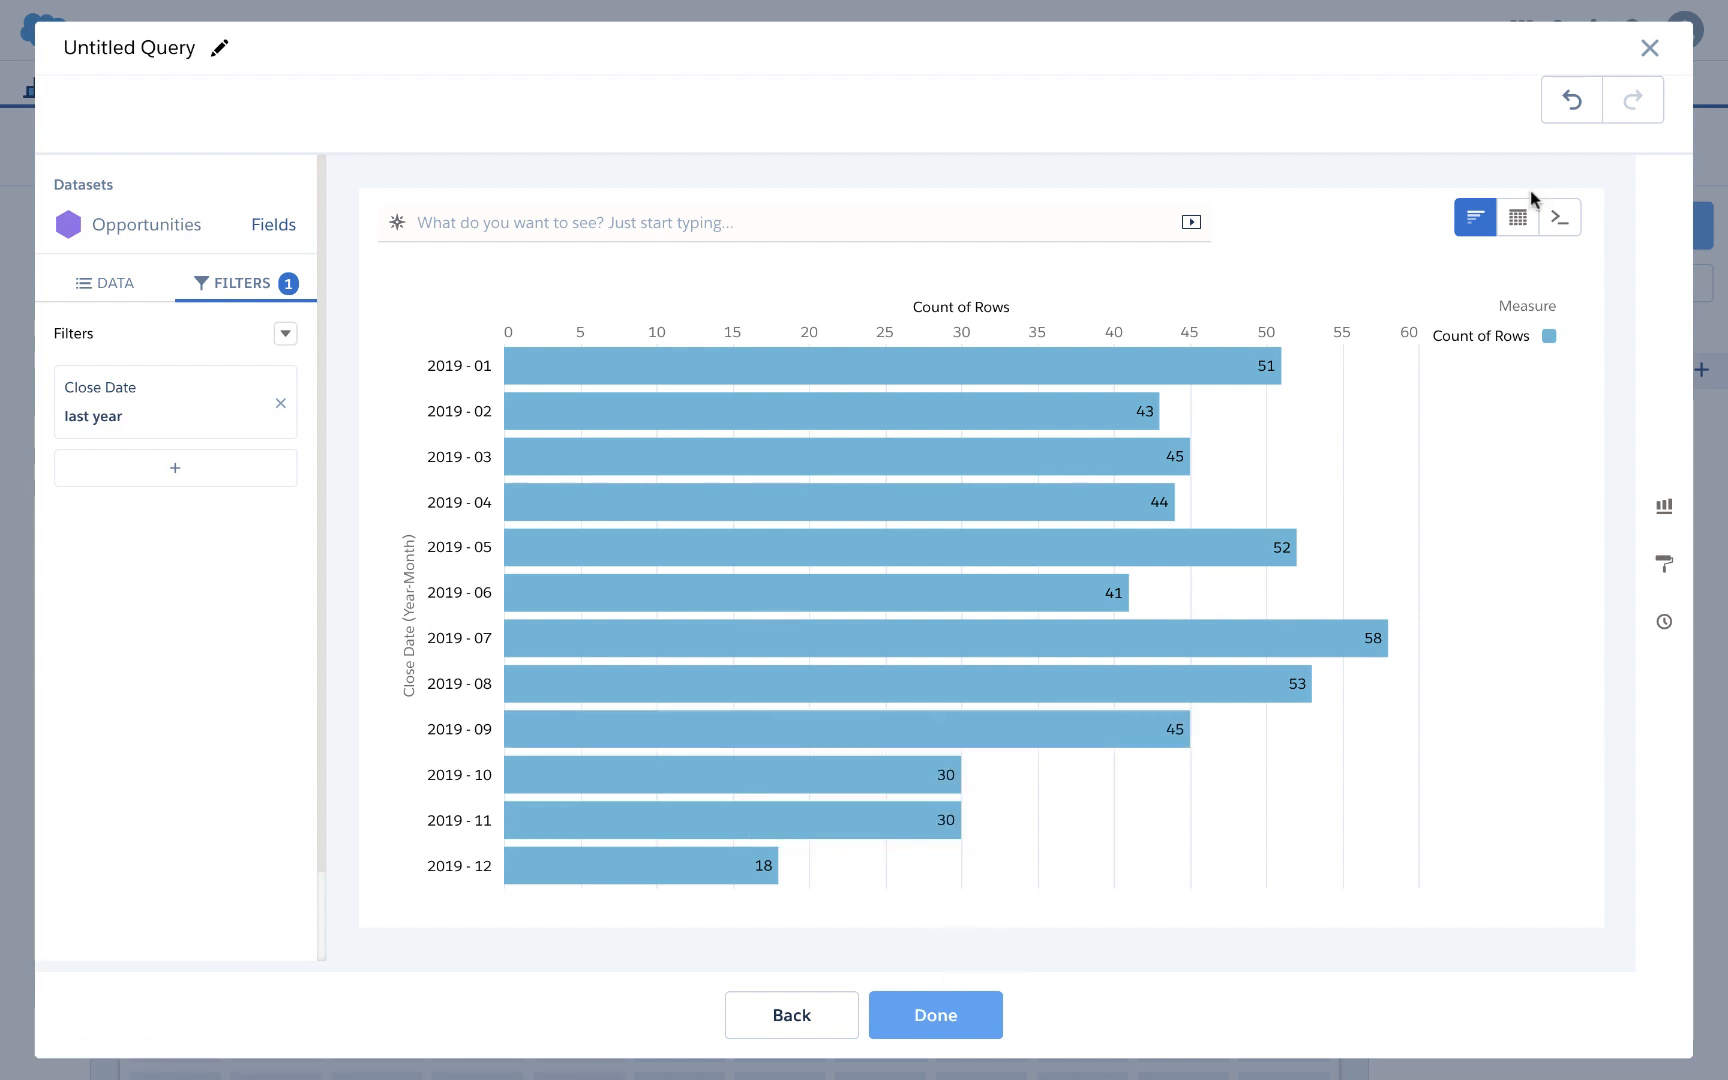
# Step: Switch the chart to a timeline and hide the X-axis labels and title
pyautogui.click(1664, 506)
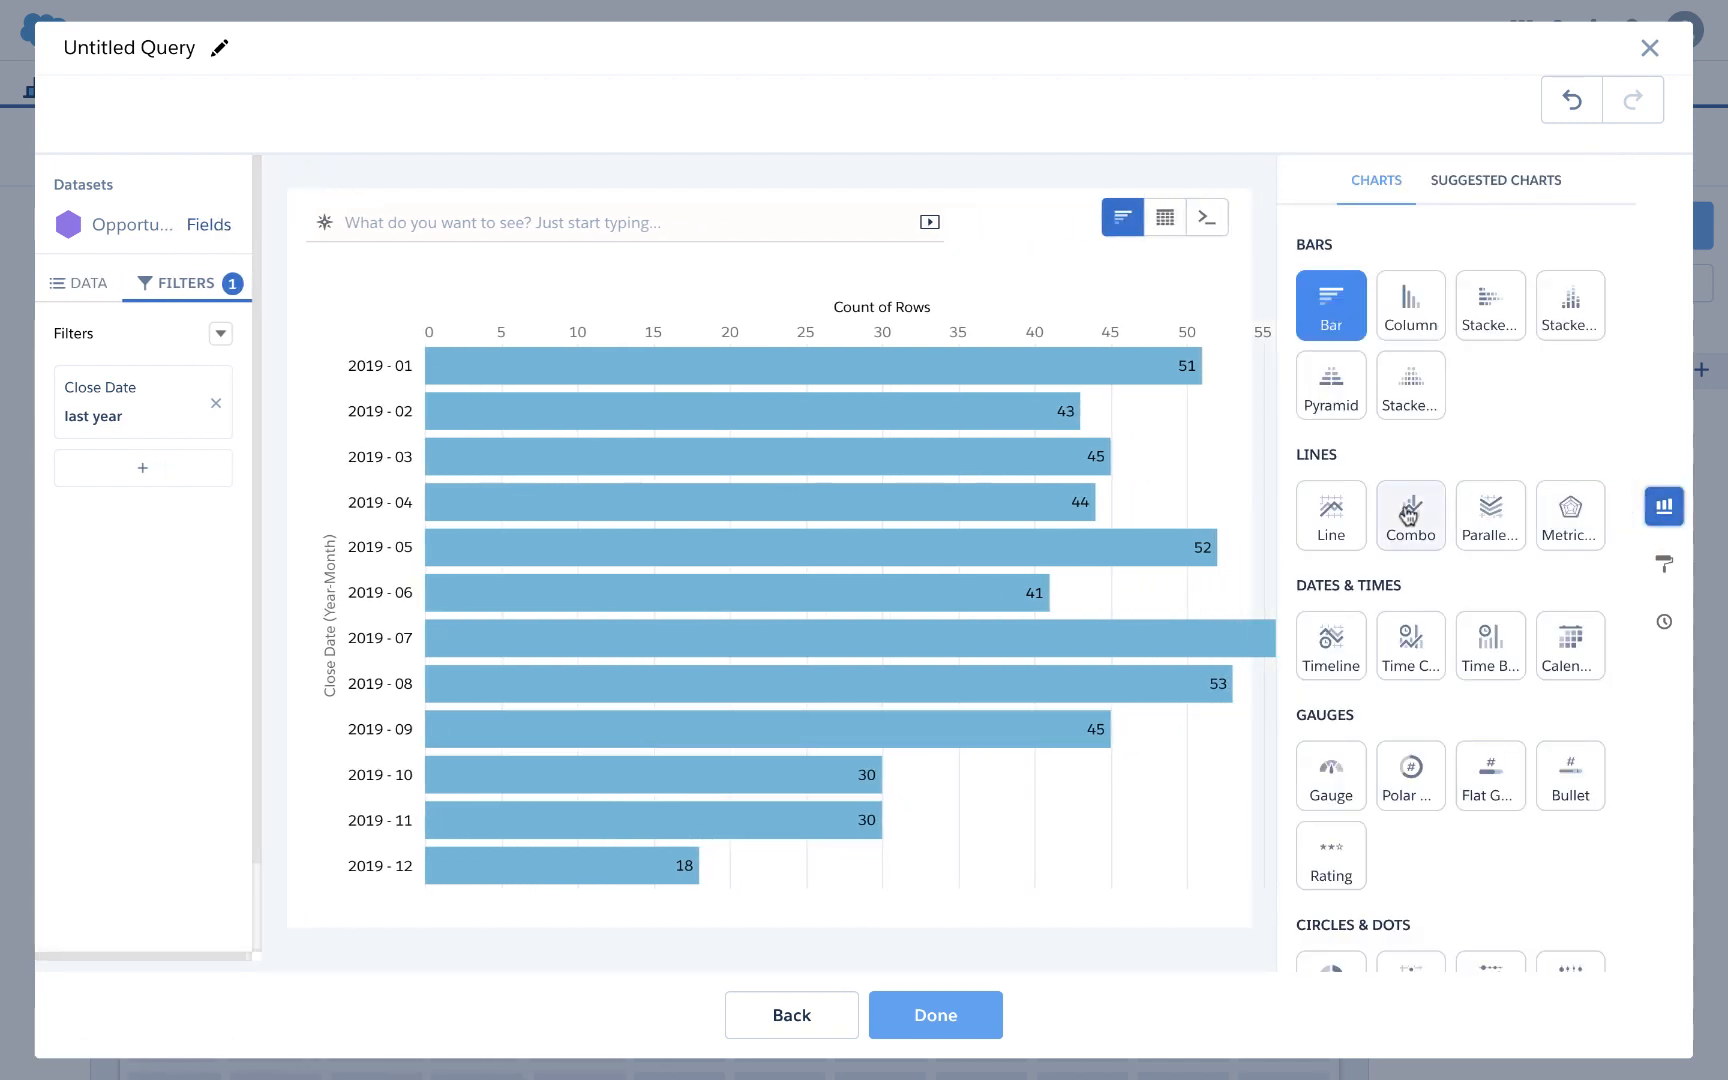
pyautogui.click(1334, 632)
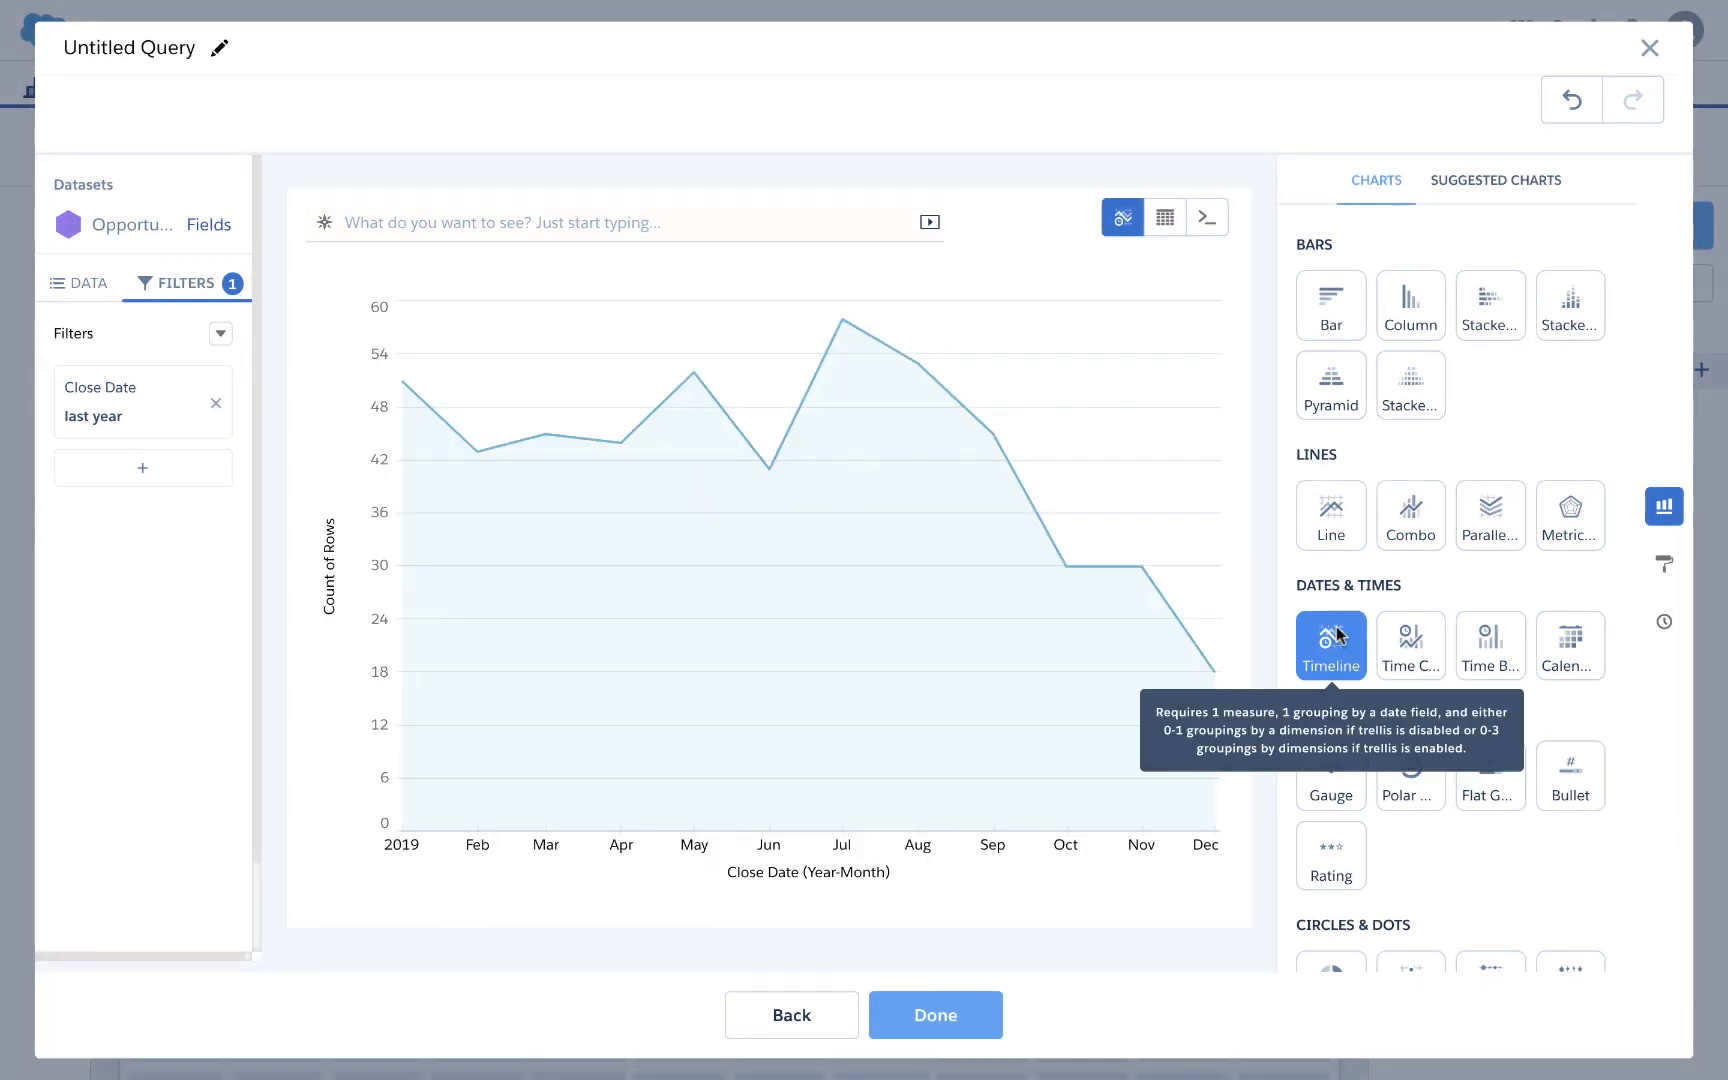
pyautogui.click(1664, 564)
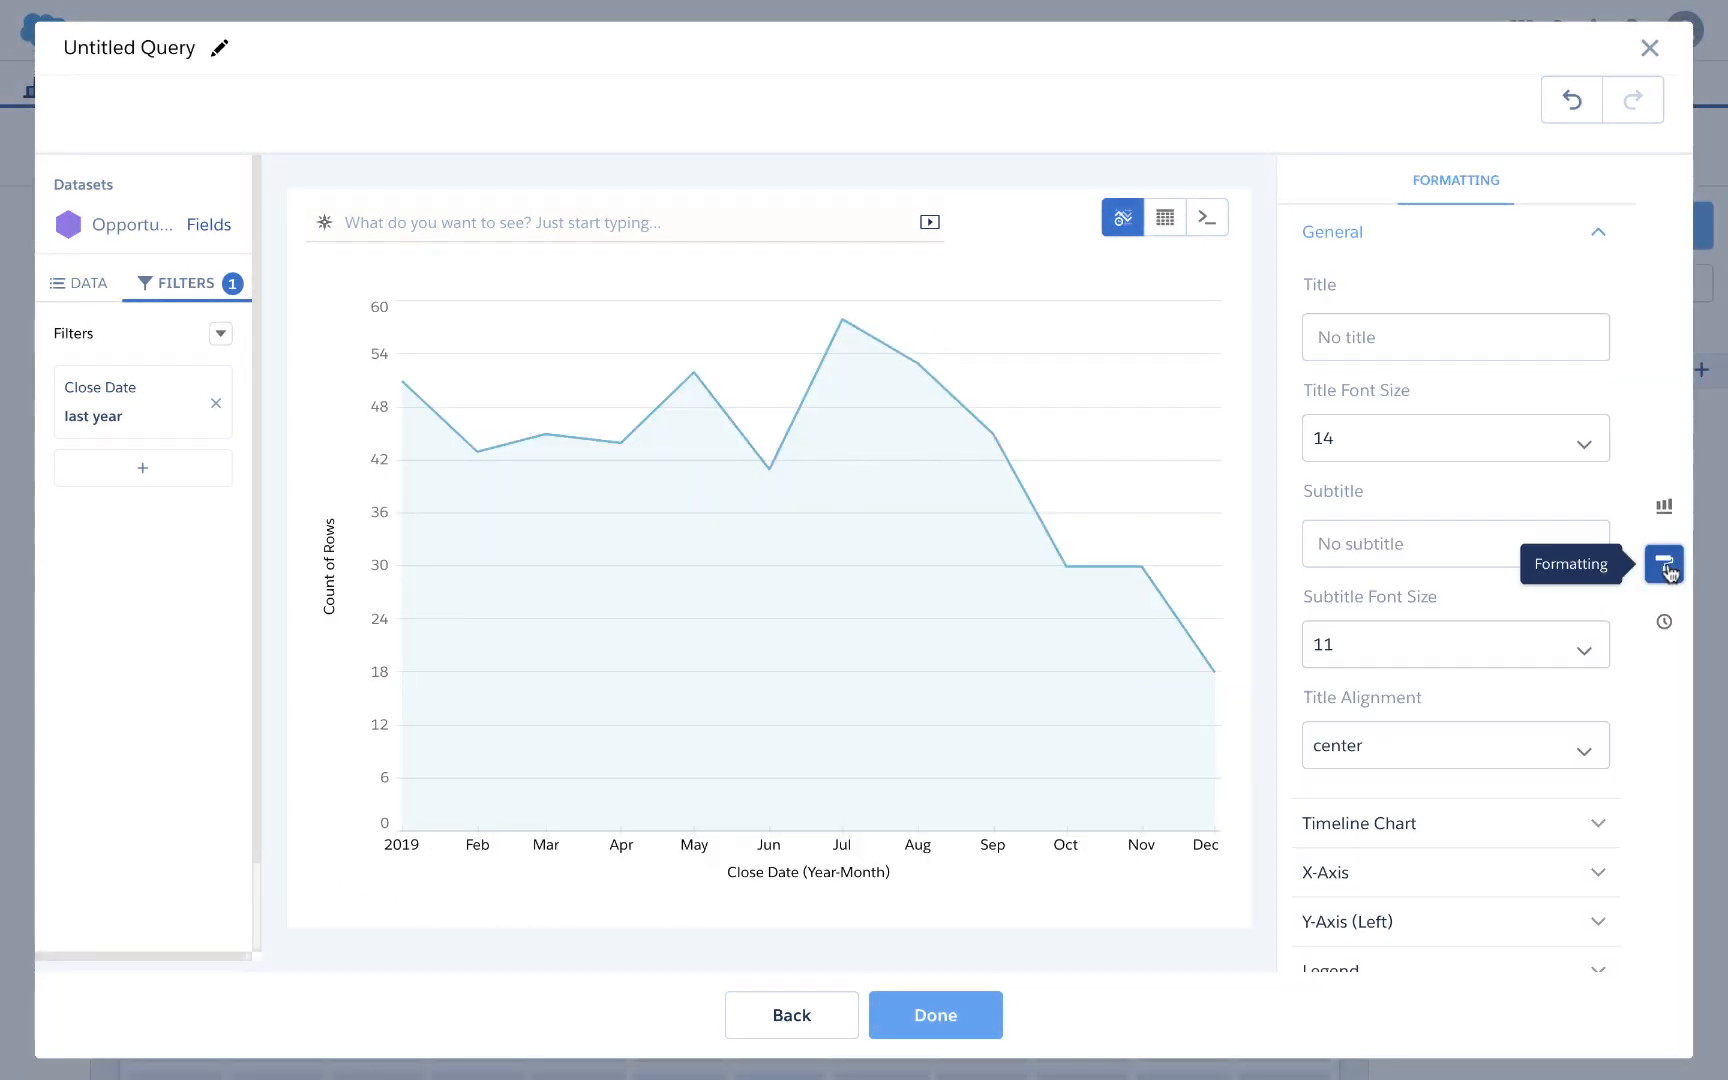
pyautogui.scroll(-3, 1382, 650)
pyautogui.click(1382, 632)
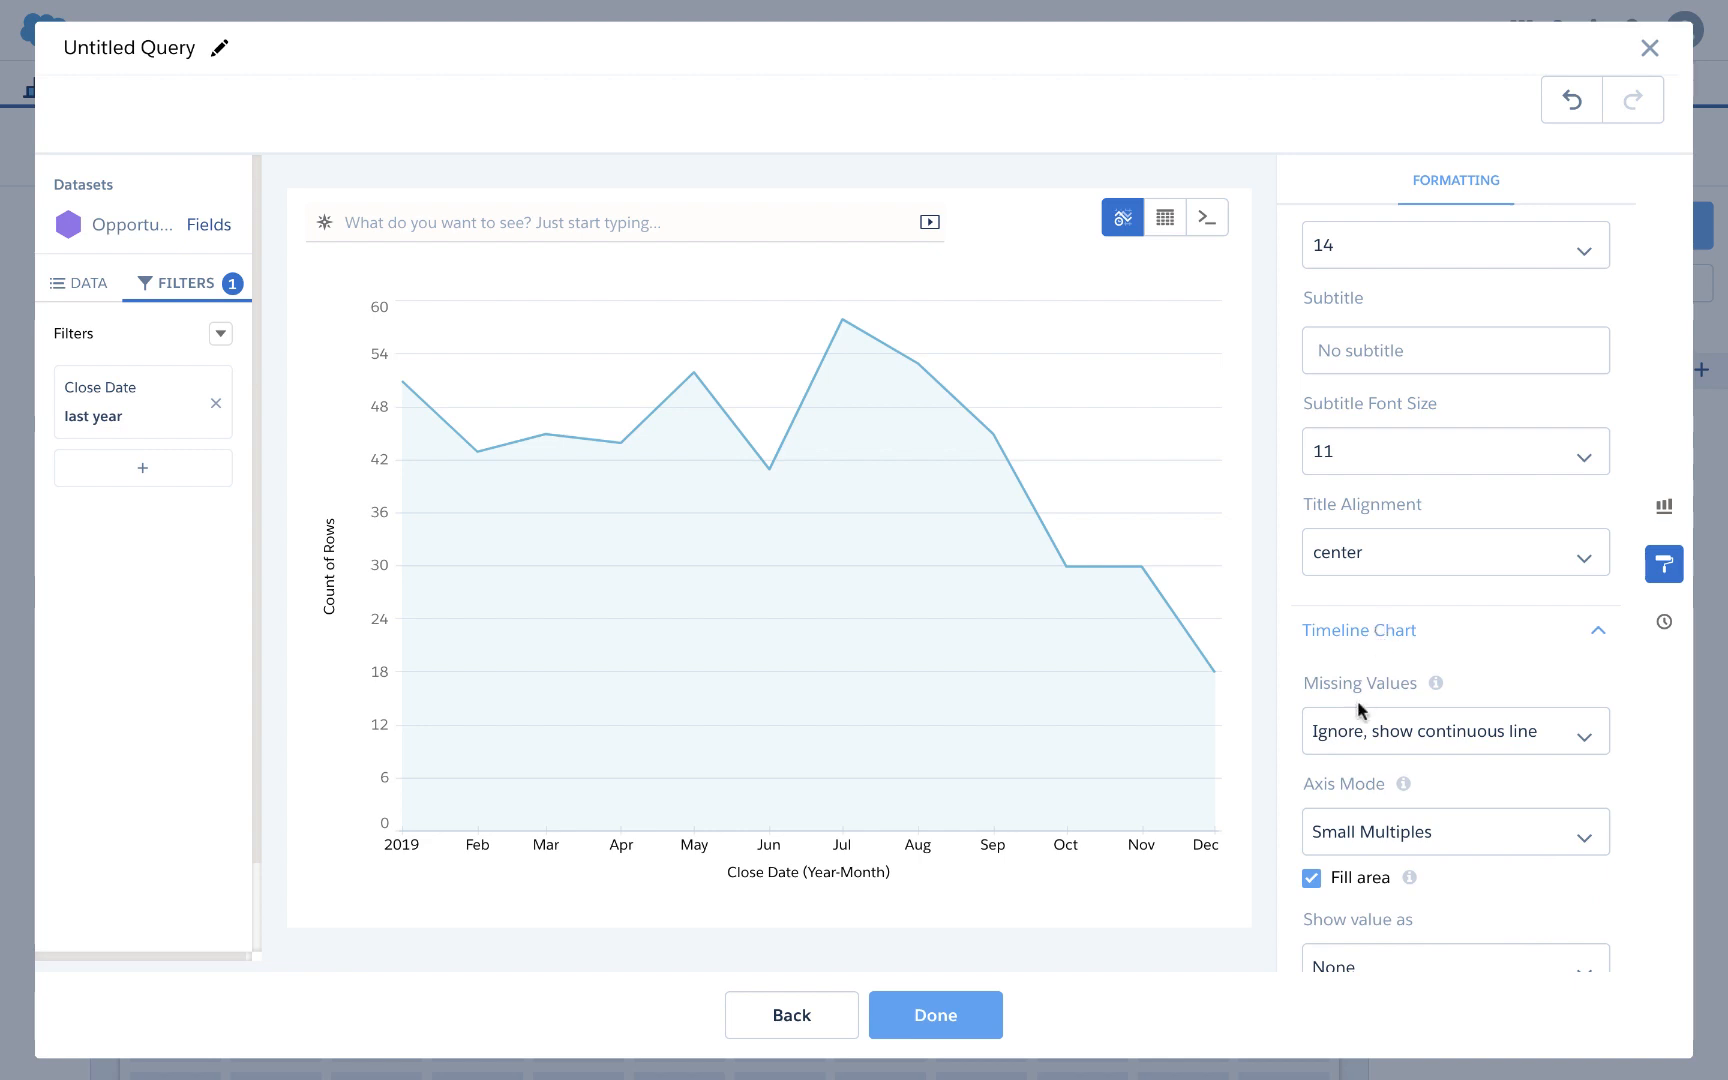
pyautogui.scroll(-5, 1360, 710)
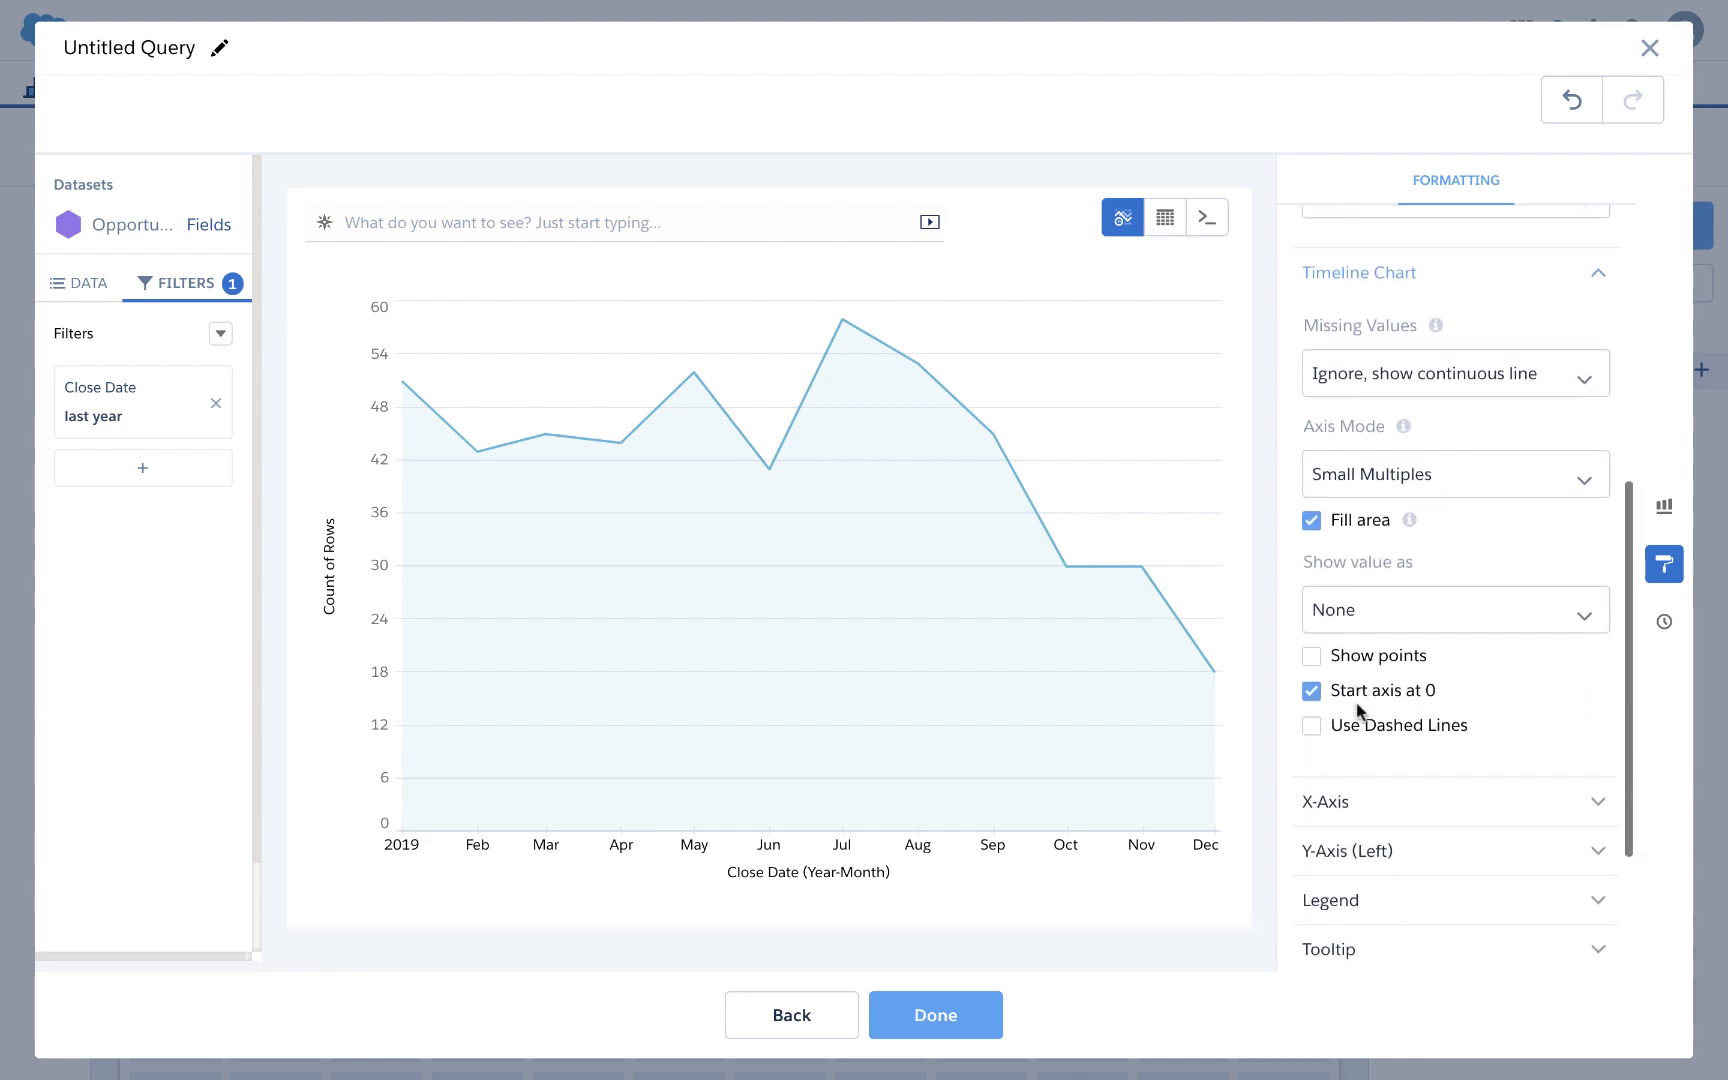
pyautogui.click(1326, 805)
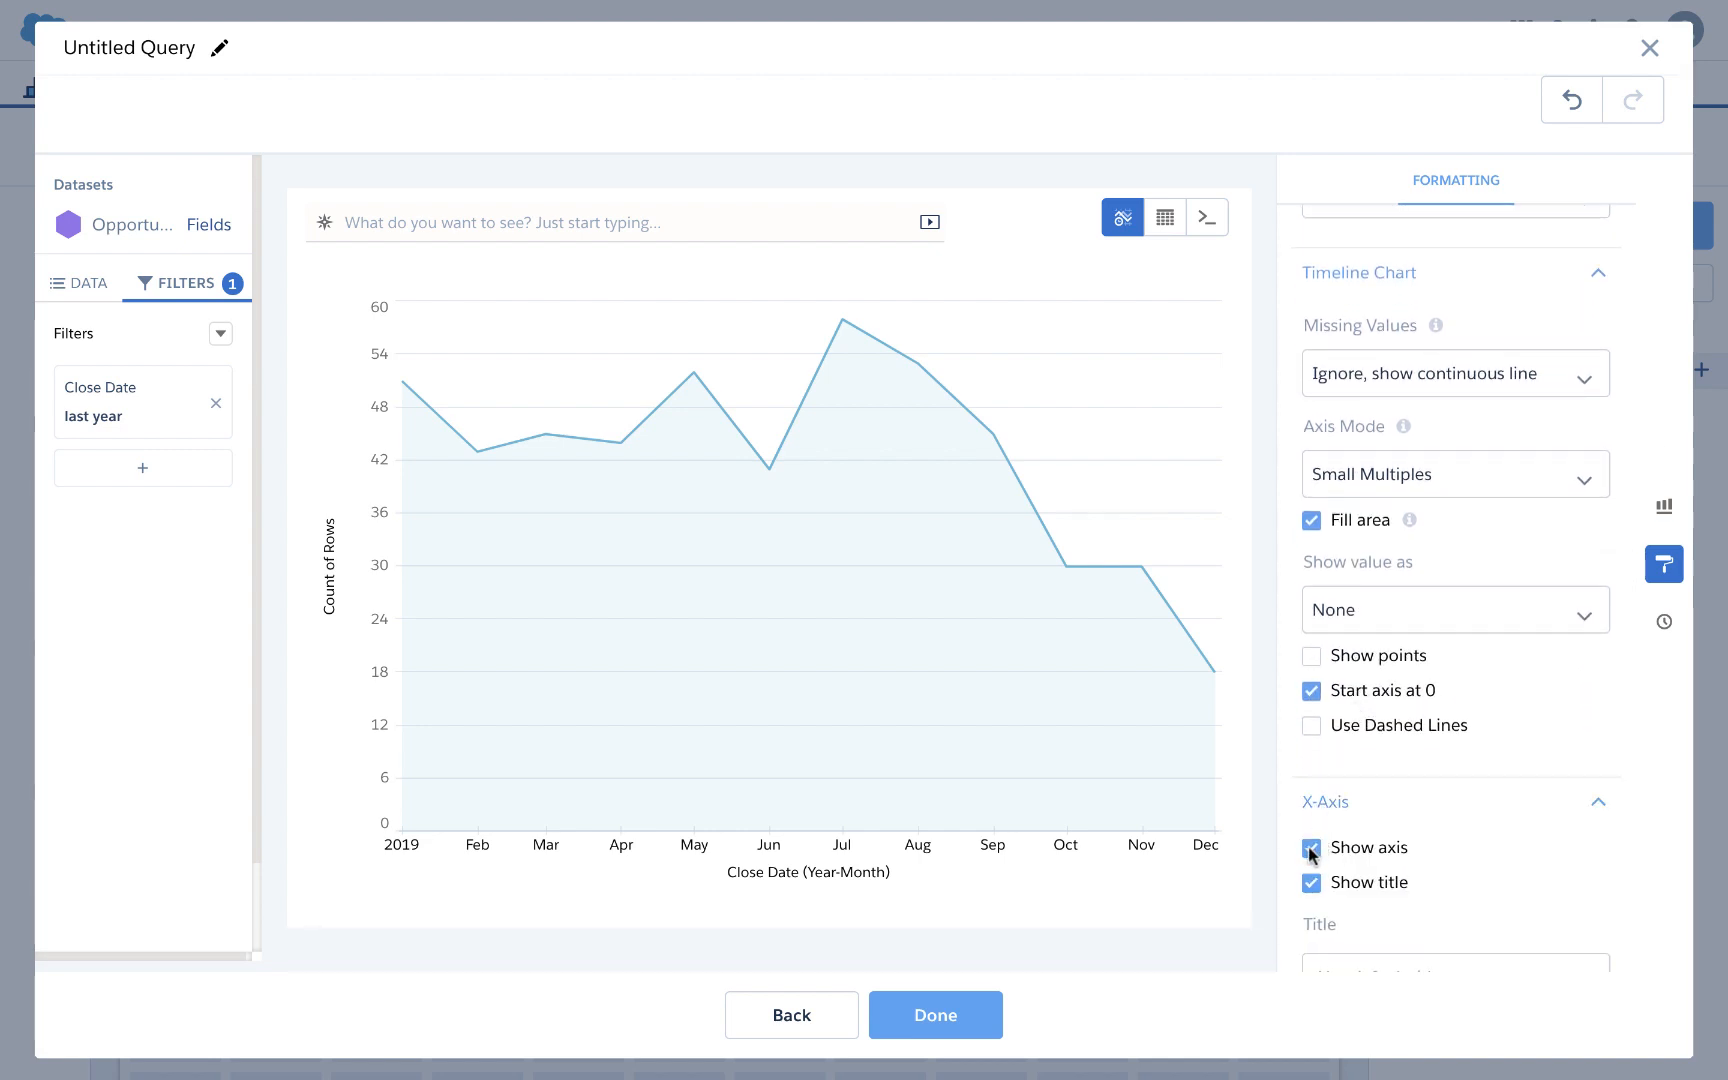
pyautogui.click(1310, 849)
pyautogui.click(1311, 882)
# Step: Hide the left Y-axis number labels and its Count of Rows title
pyautogui.scroll(-1, 1330, 832)
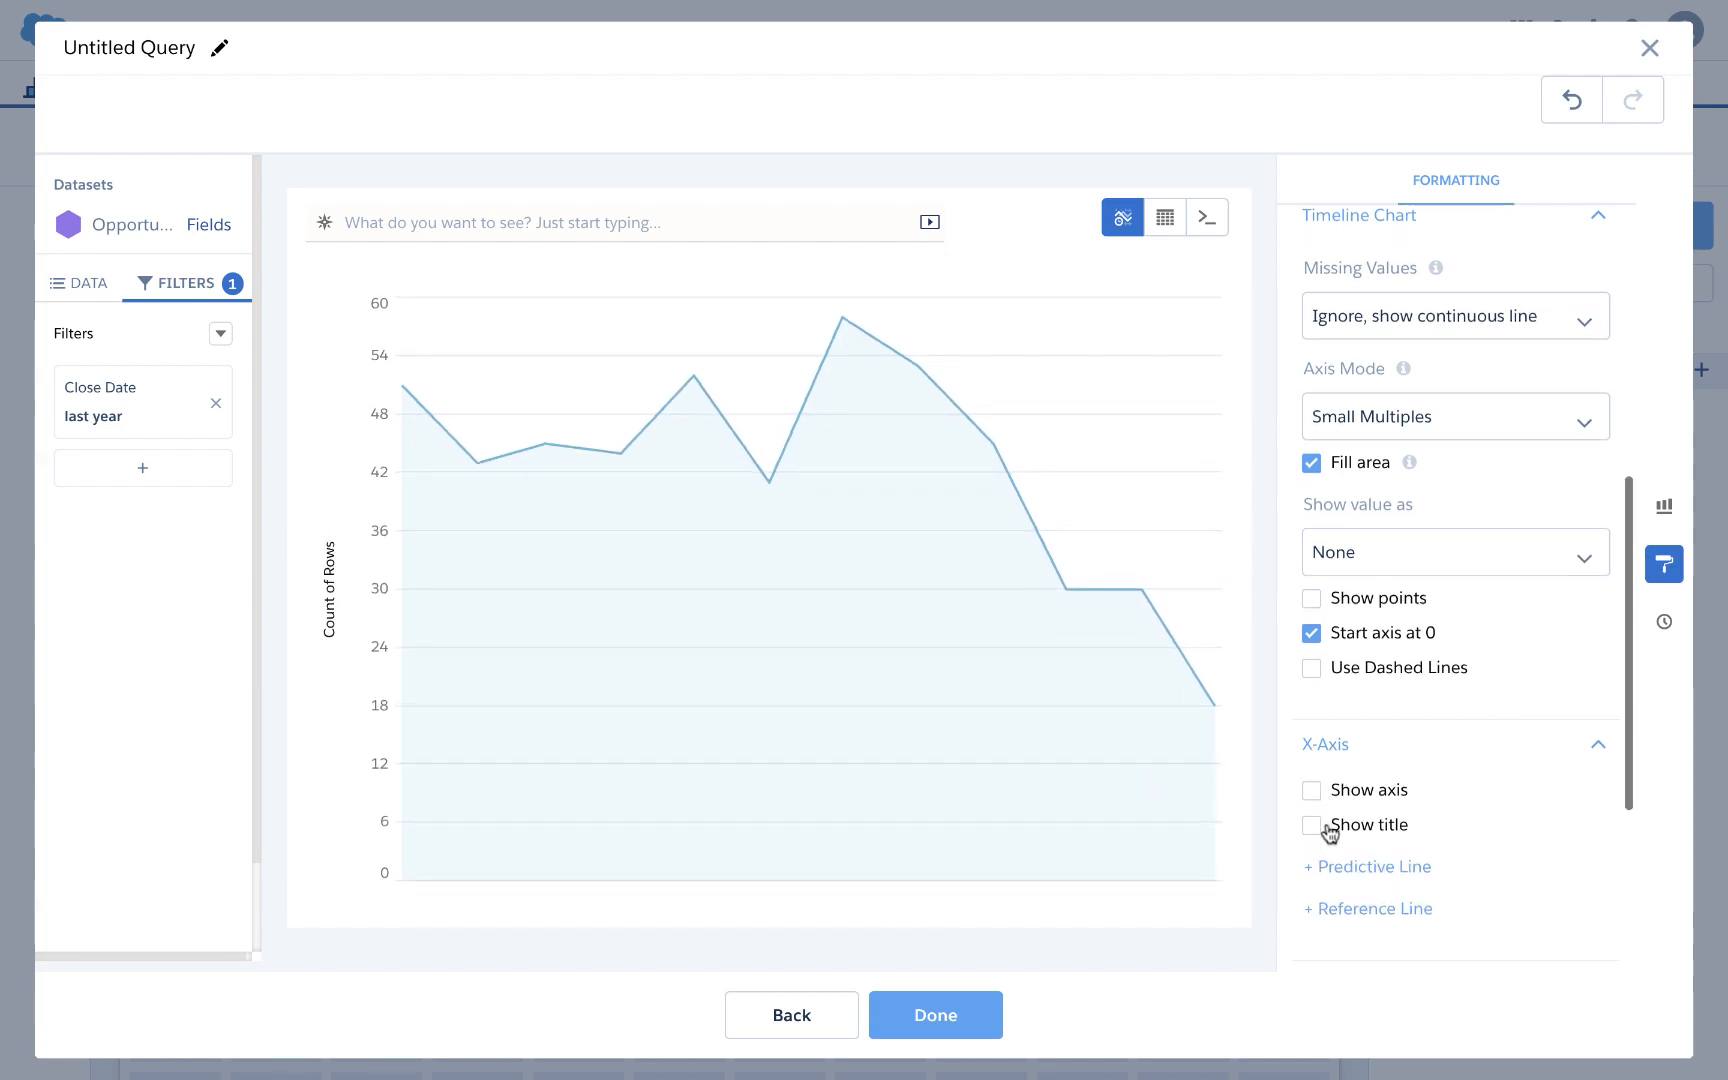
pyautogui.scroll(-2, 1329, 832)
pyautogui.scroll(-2, 1333, 751)
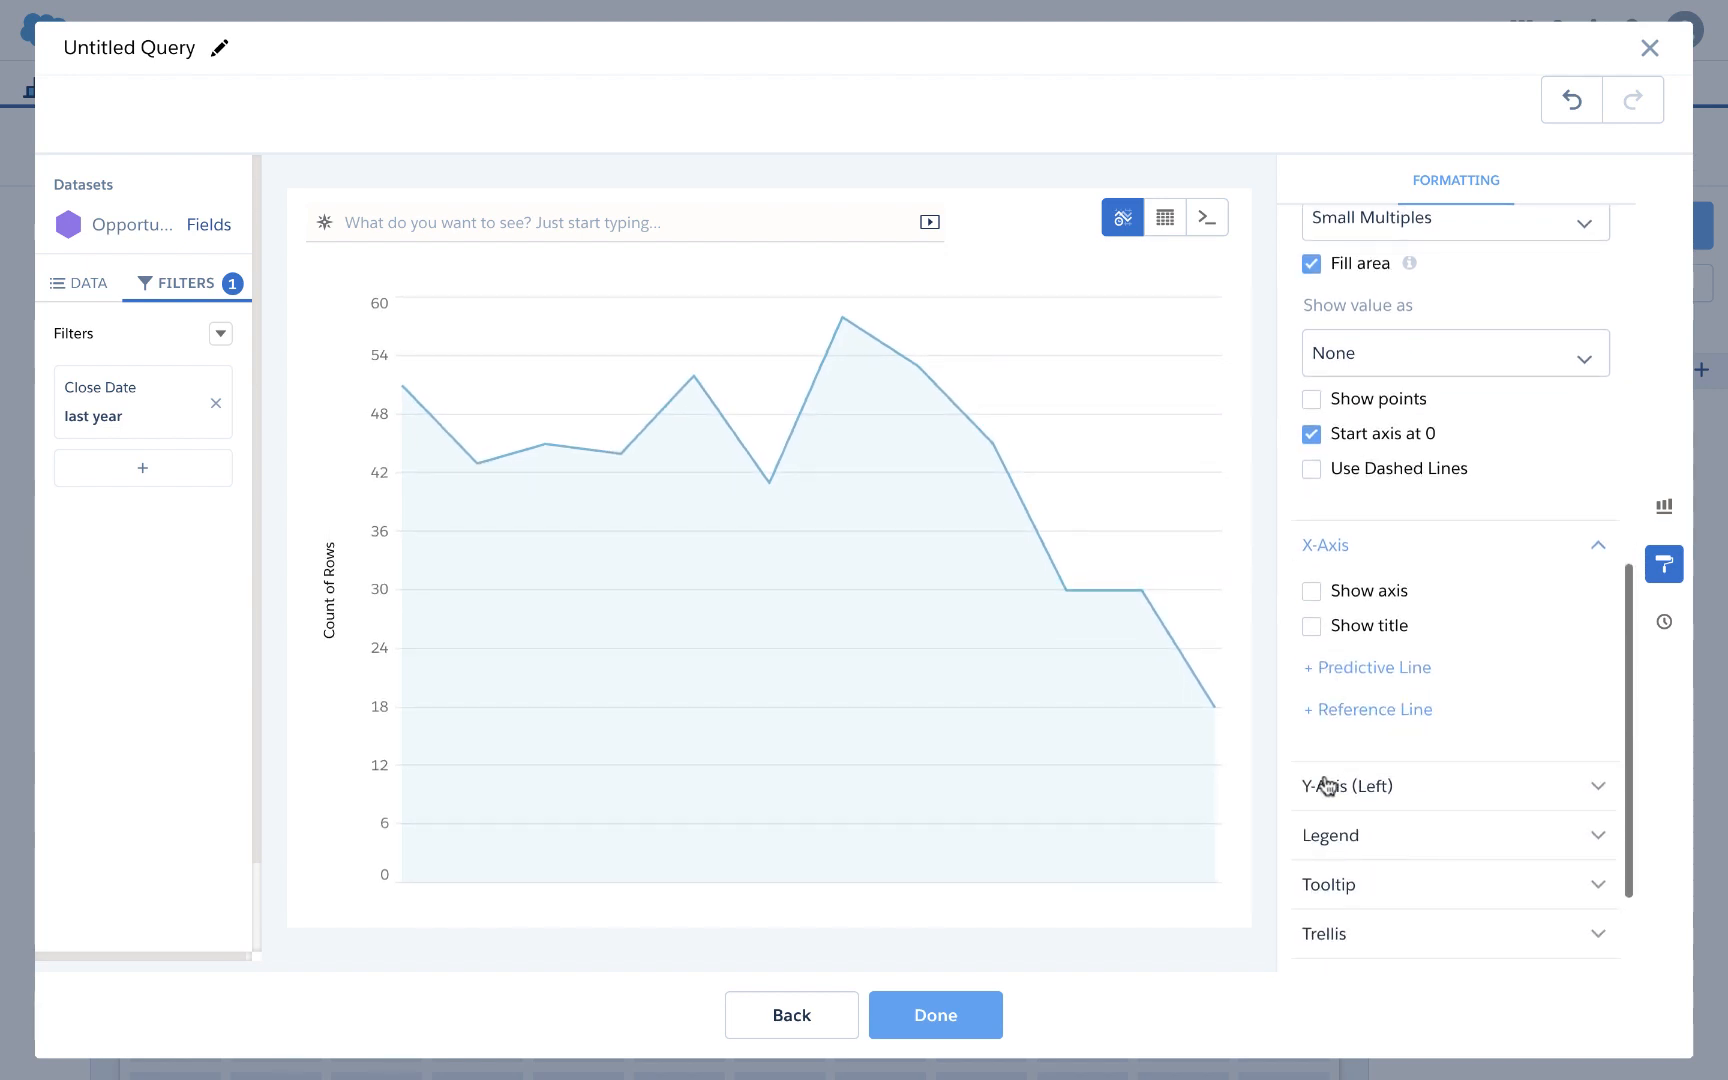
pyautogui.click(1326, 786)
pyautogui.click(1311, 867)
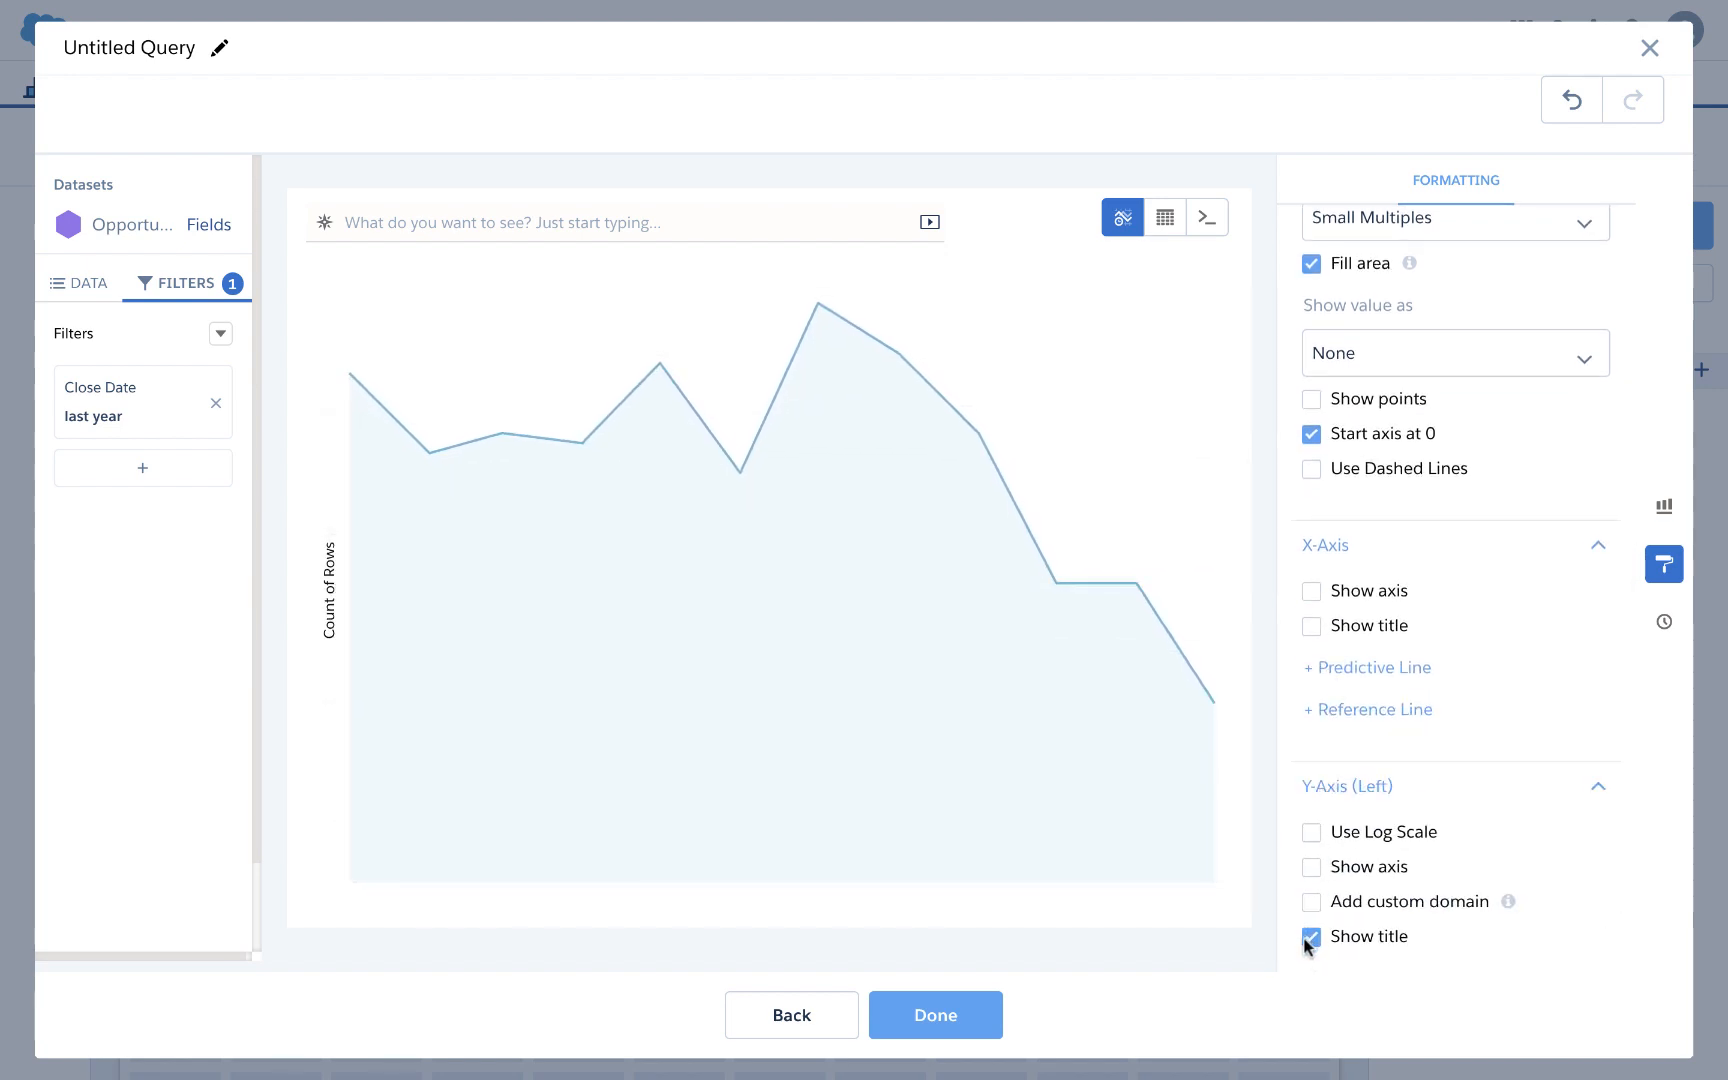
pyautogui.click(1310, 937)
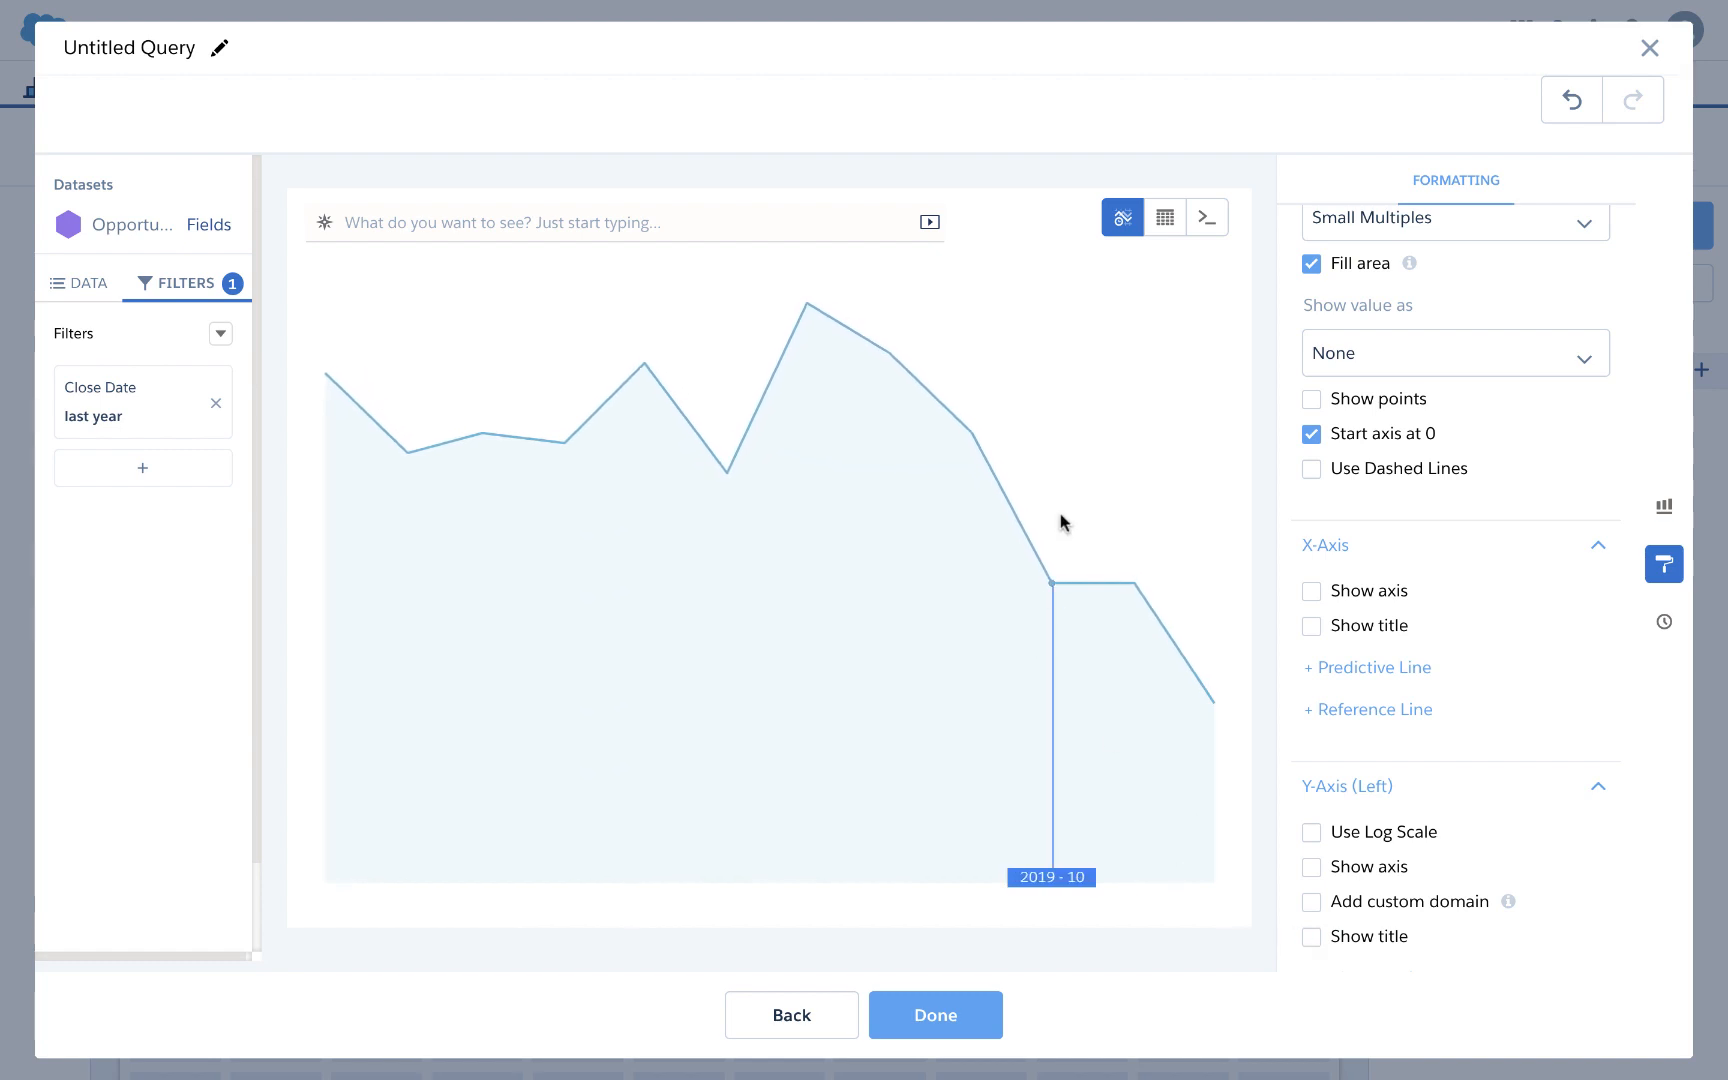
pyautogui.scroll(5, 1362, 563)
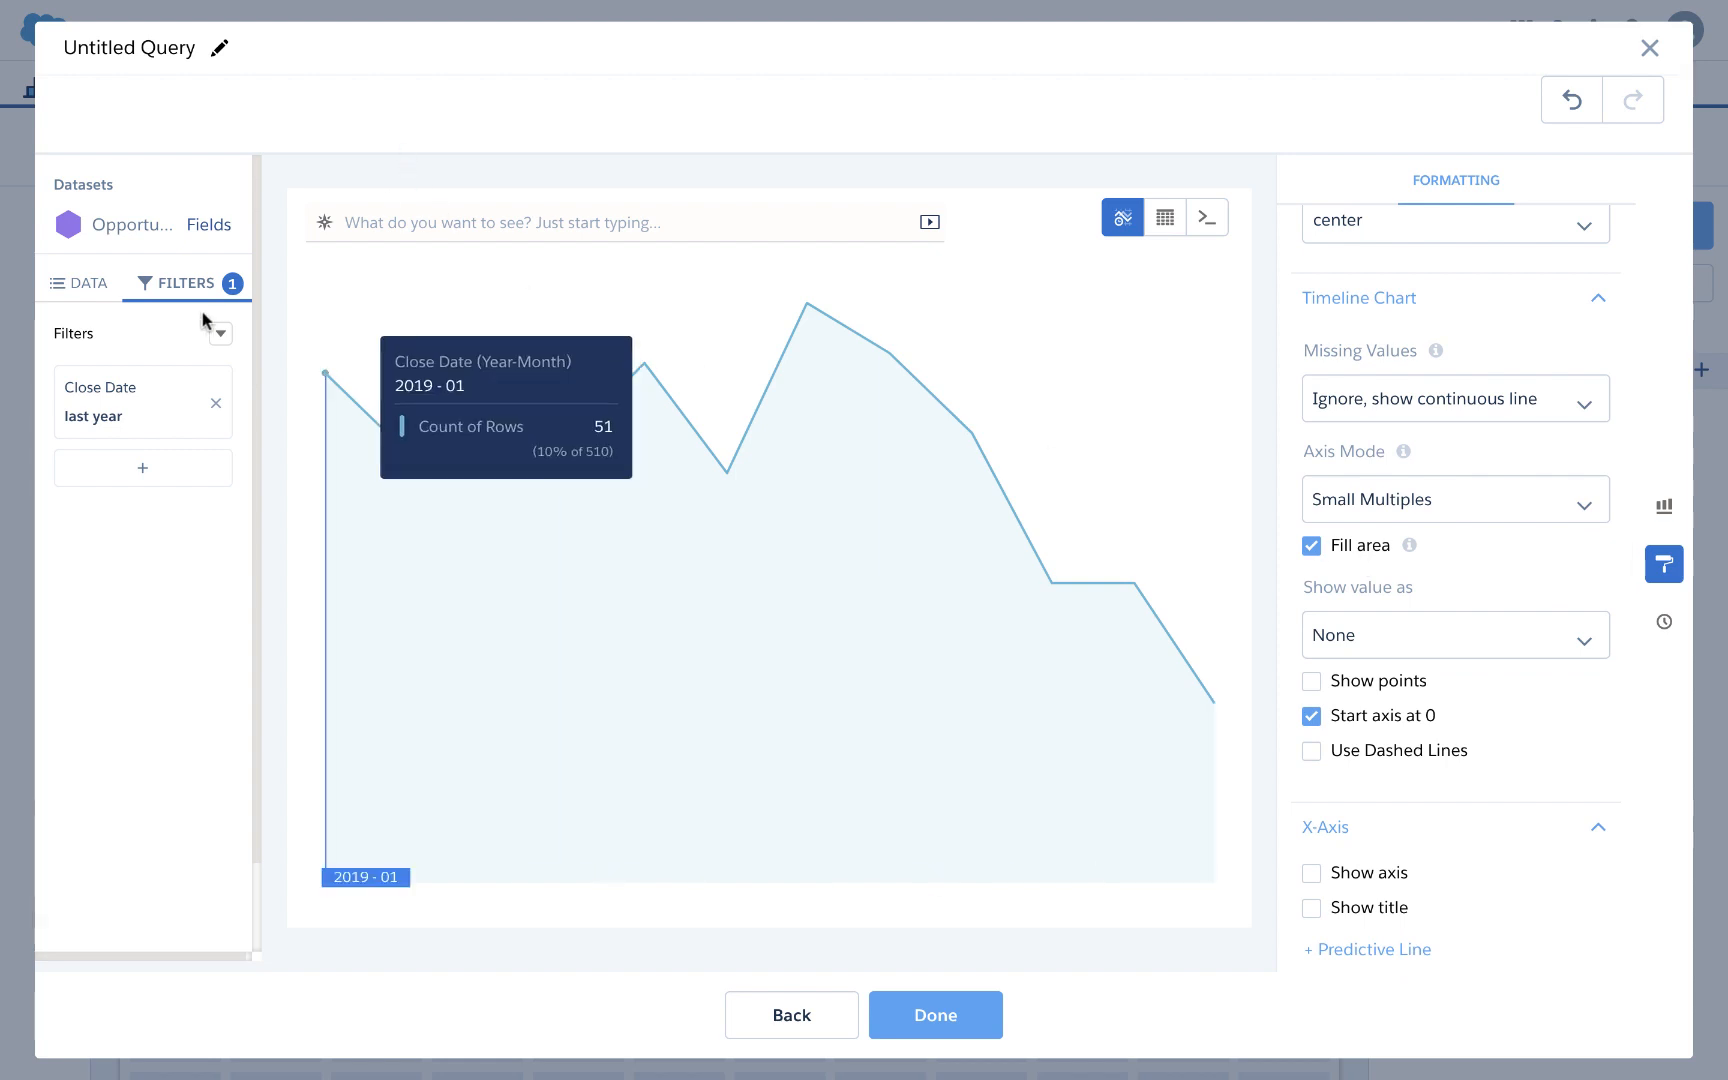
# Step: Switch the query display to a compare table
pyautogui.click(88, 284)
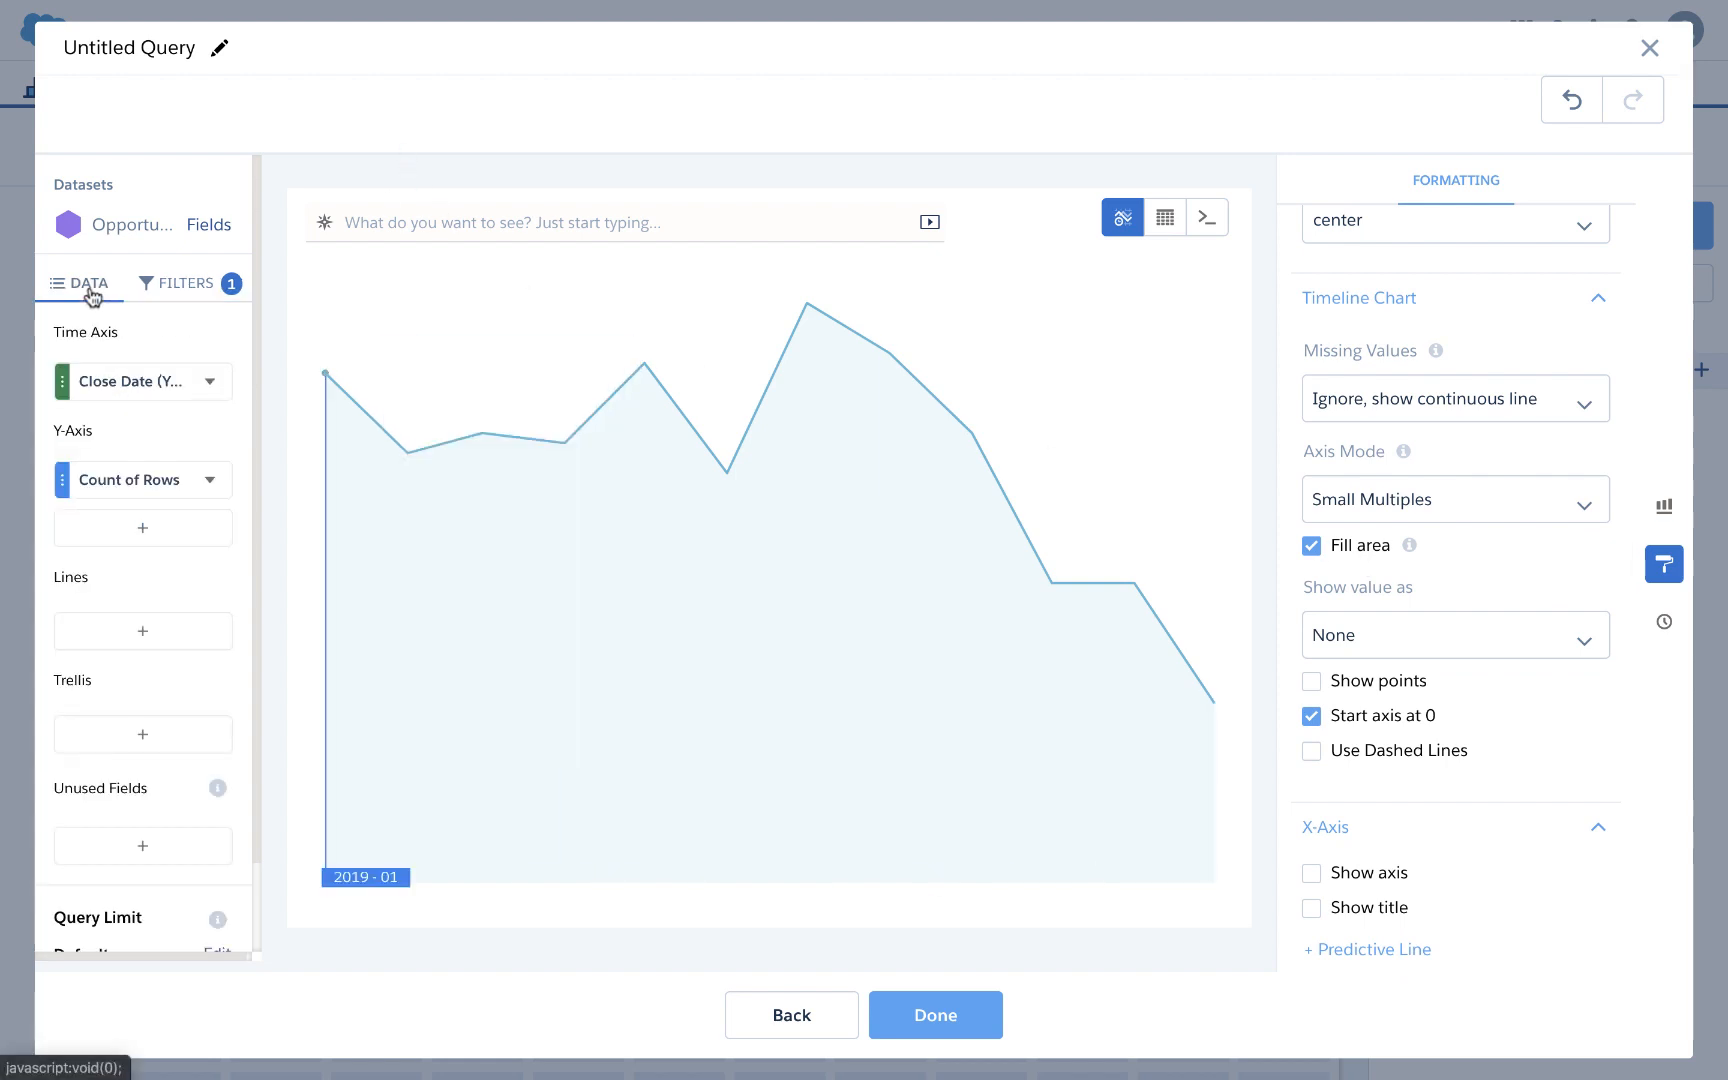
pyautogui.click(208, 482)
pyautogui.moveTo(265, 686)
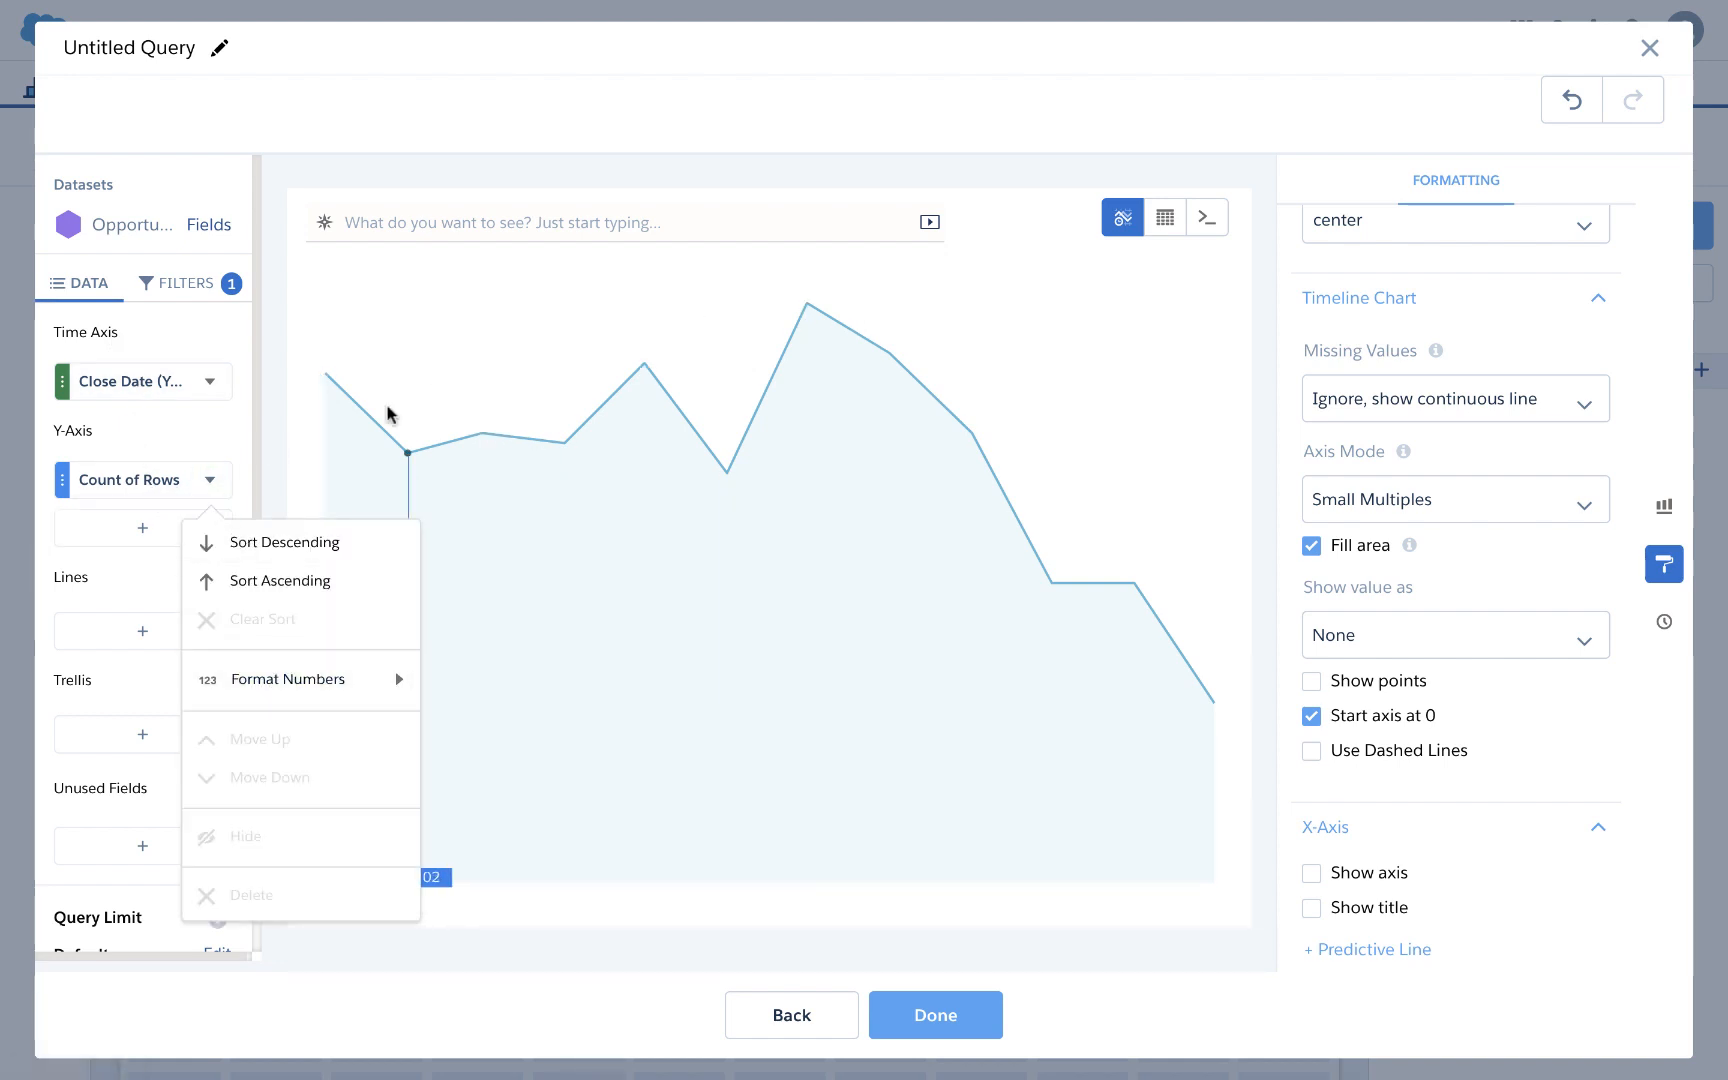
pyautogui.click(1165, 217)
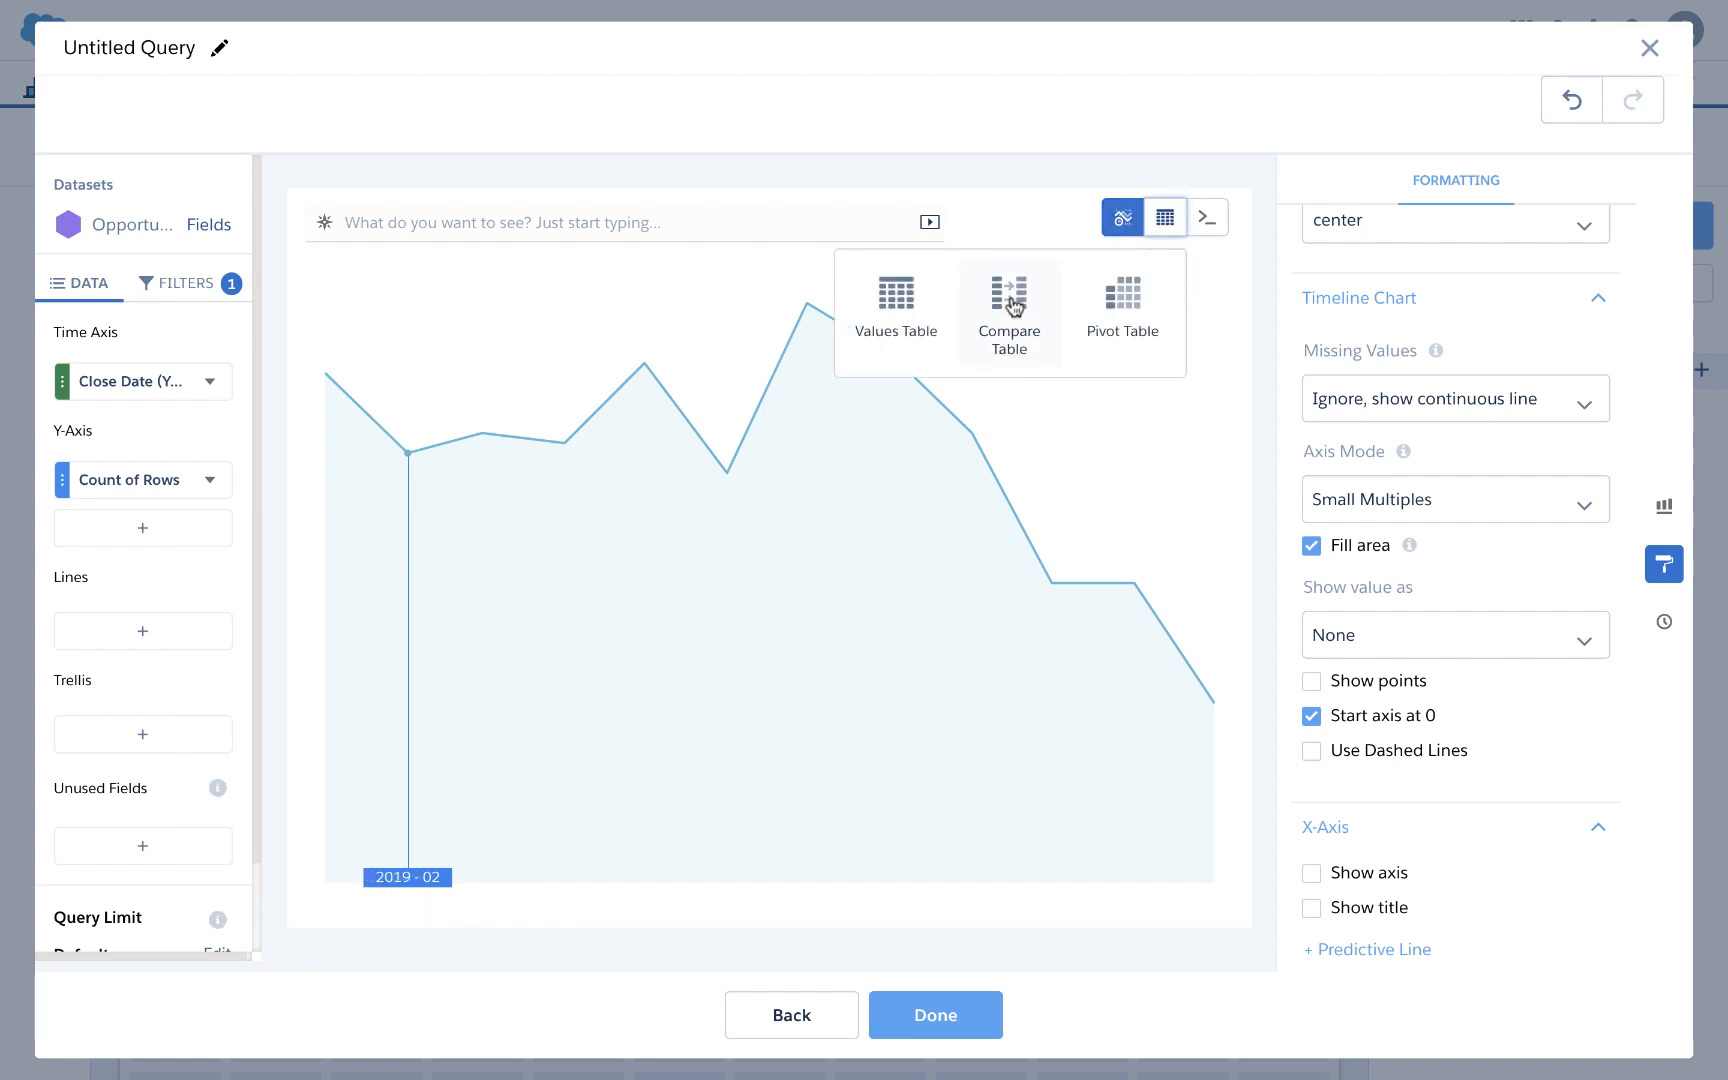
pyautogui.click(1007, 305)
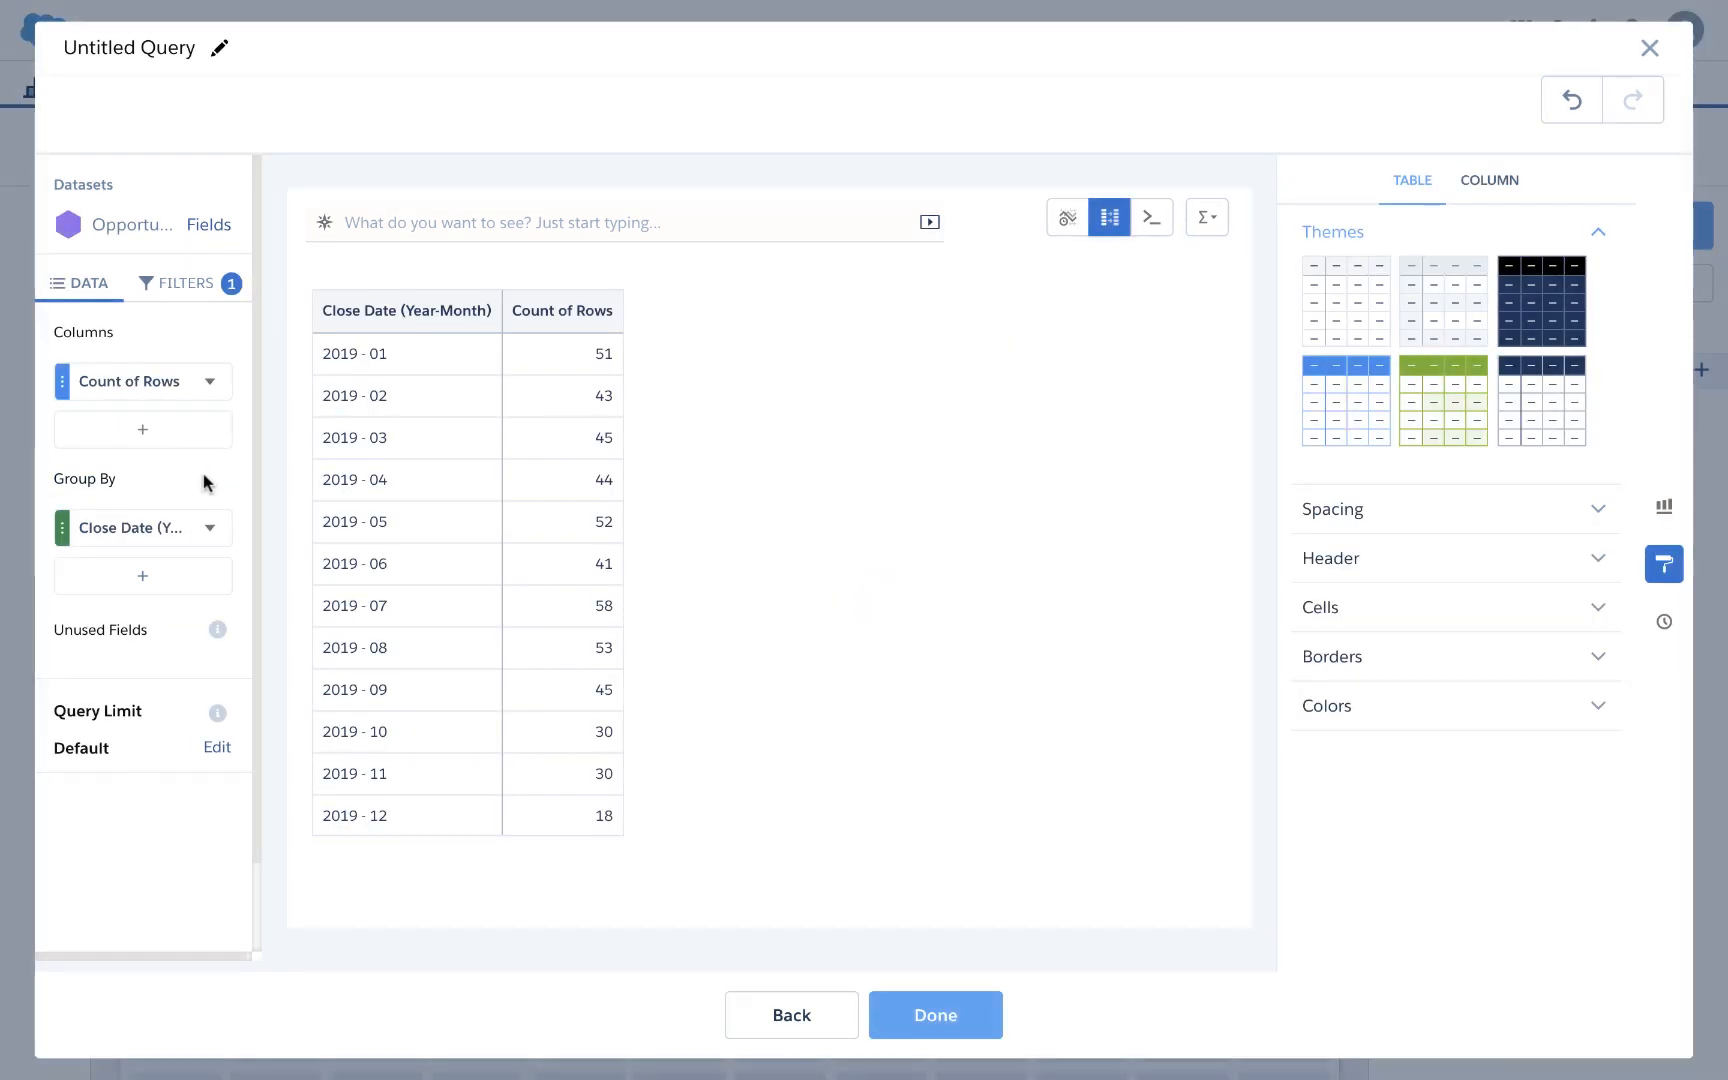
# Step: Change the compare table's Count of Rows column to Sum of Amount
pyautogui.click(209, 381)
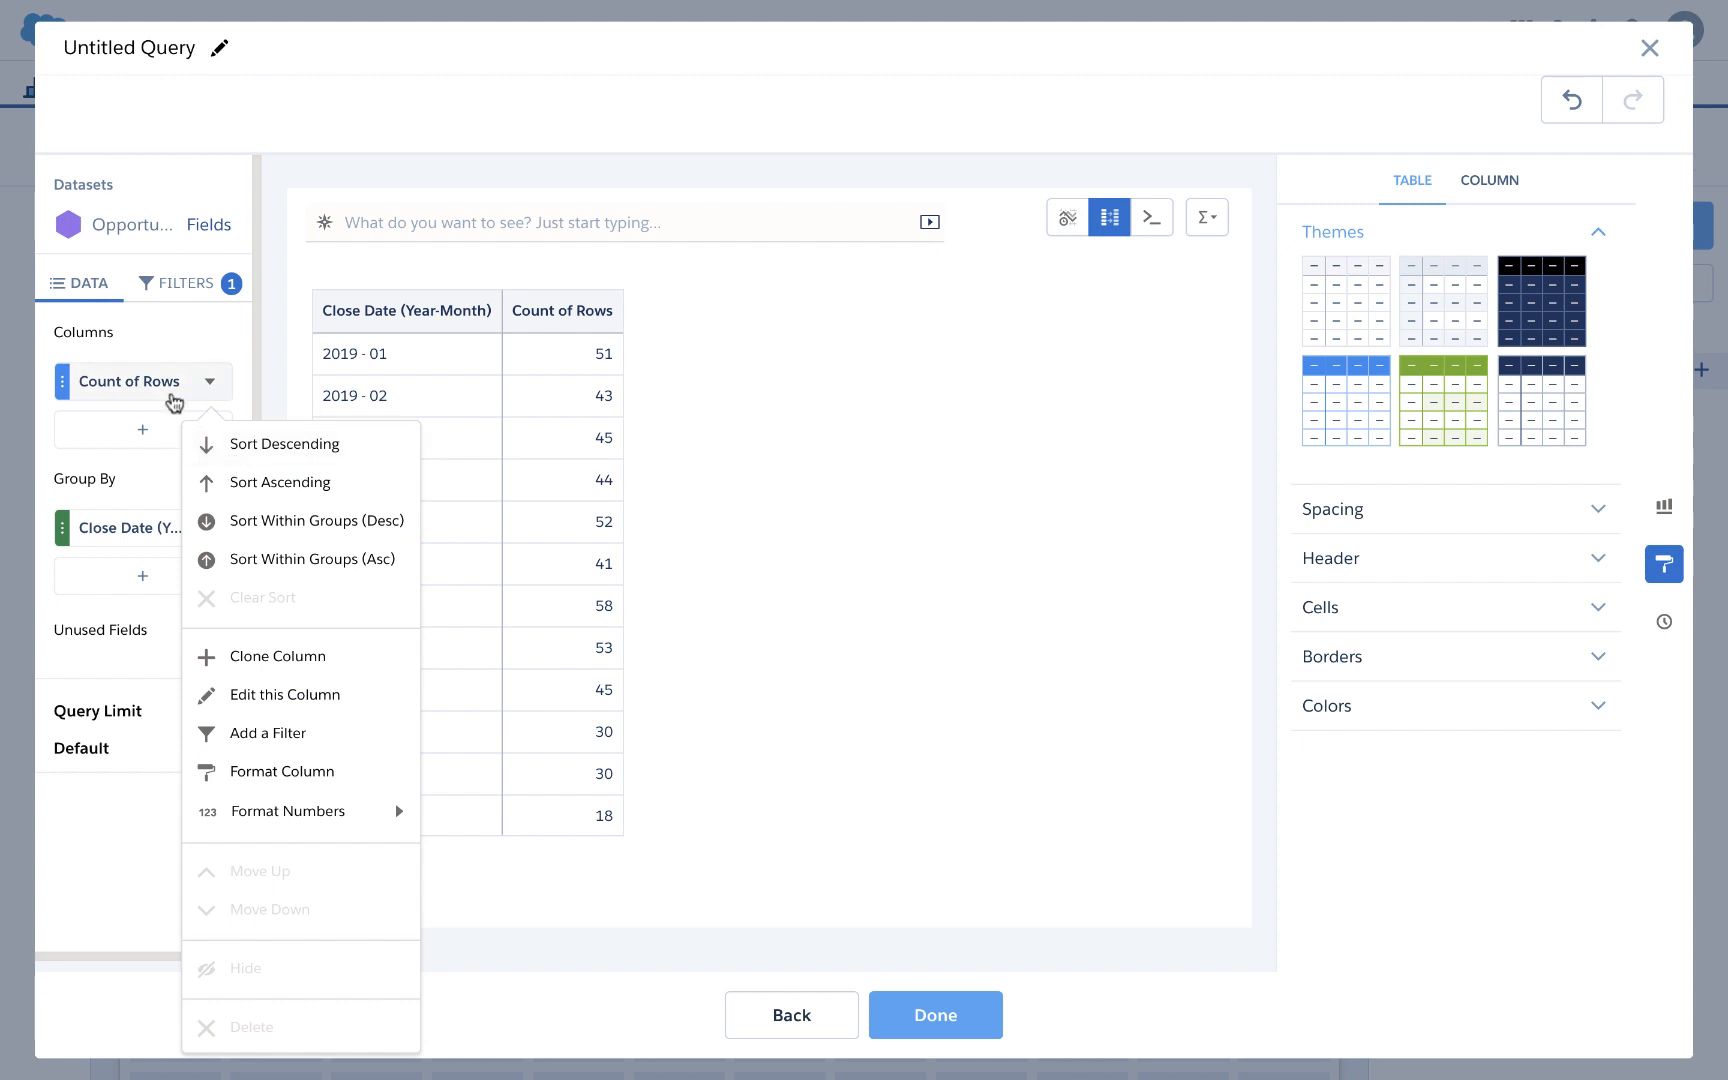
pyautogui.click(166, 395)
pyautogui.moveTo(255, 435)
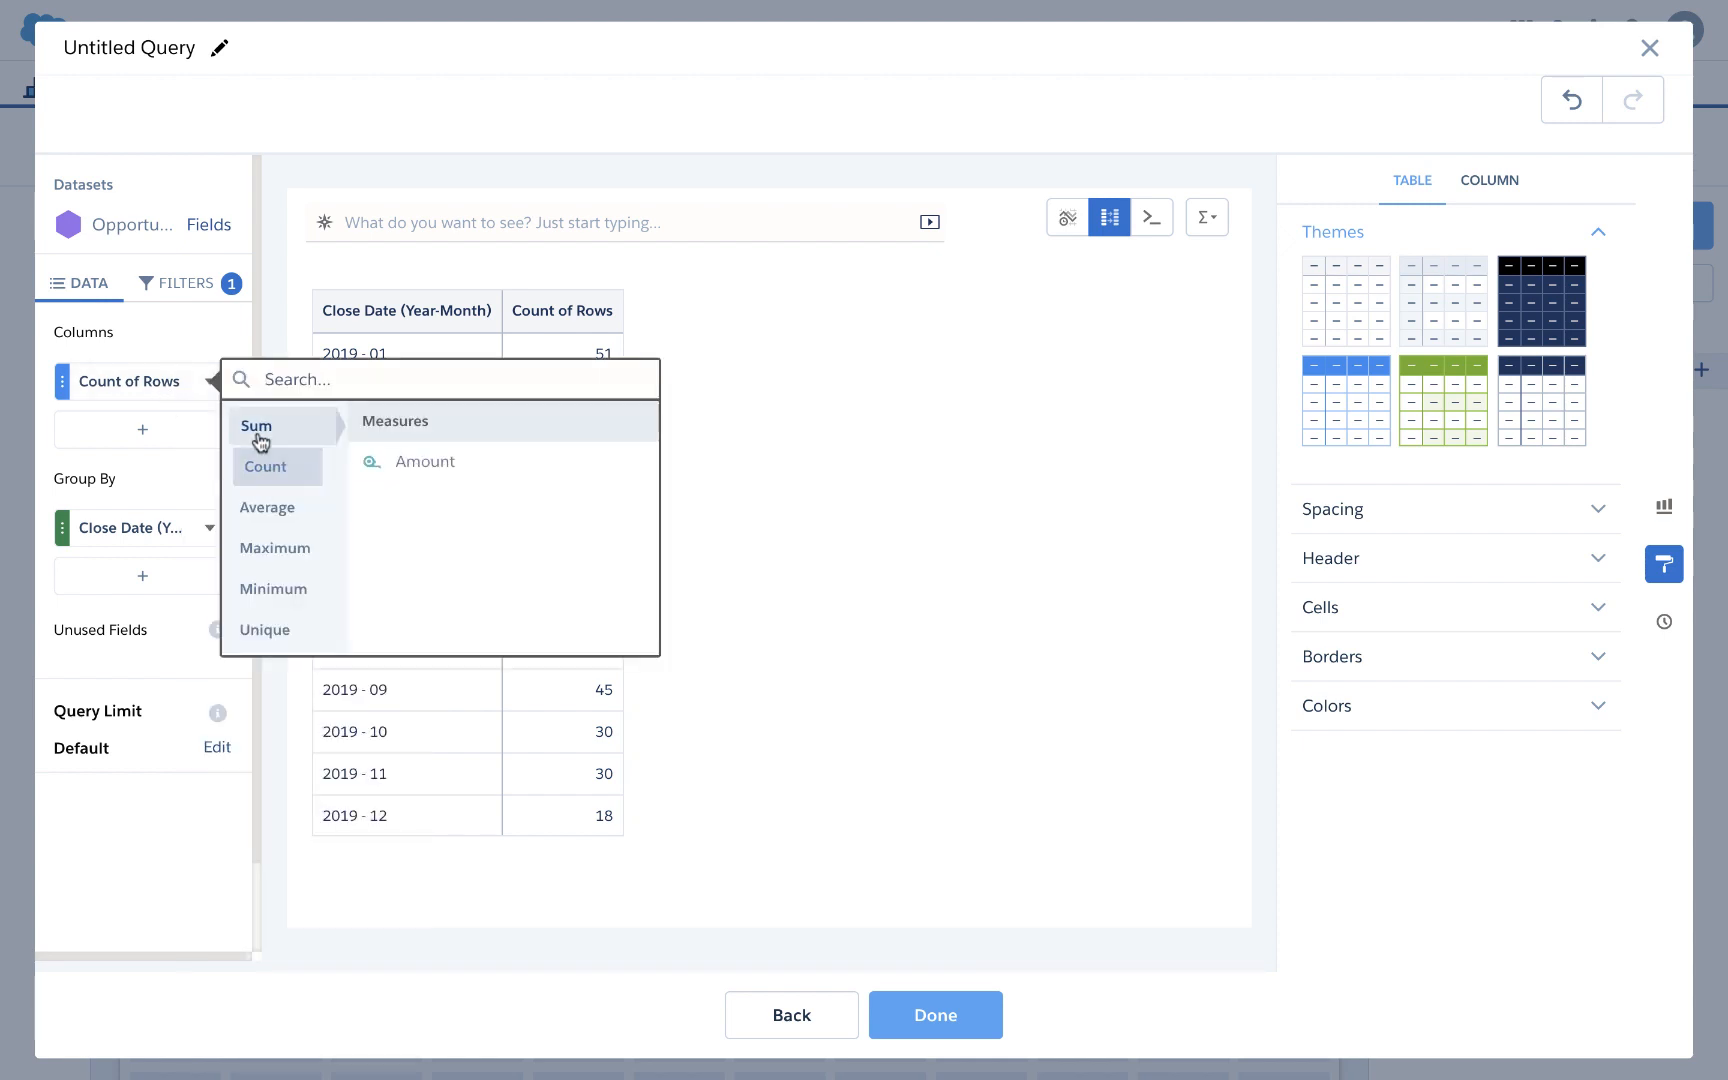
pyautogui.click(404, 466)
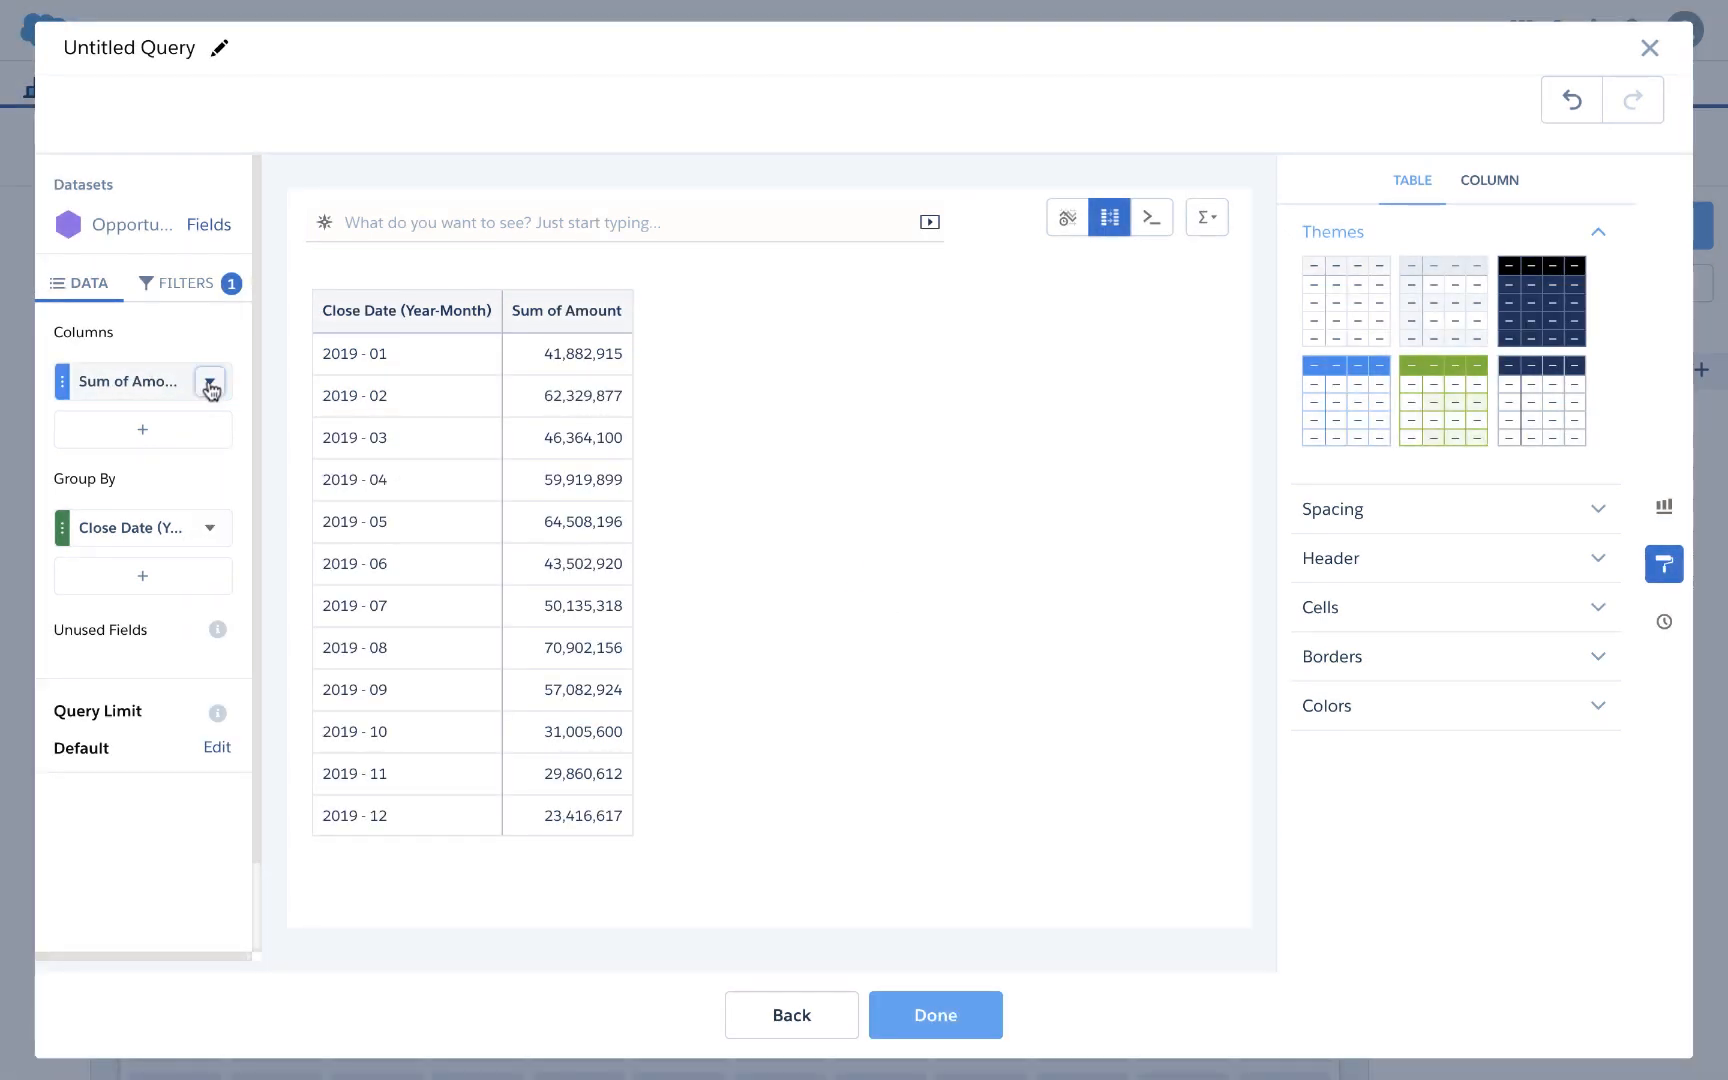
pyautogui.click(209, 384)
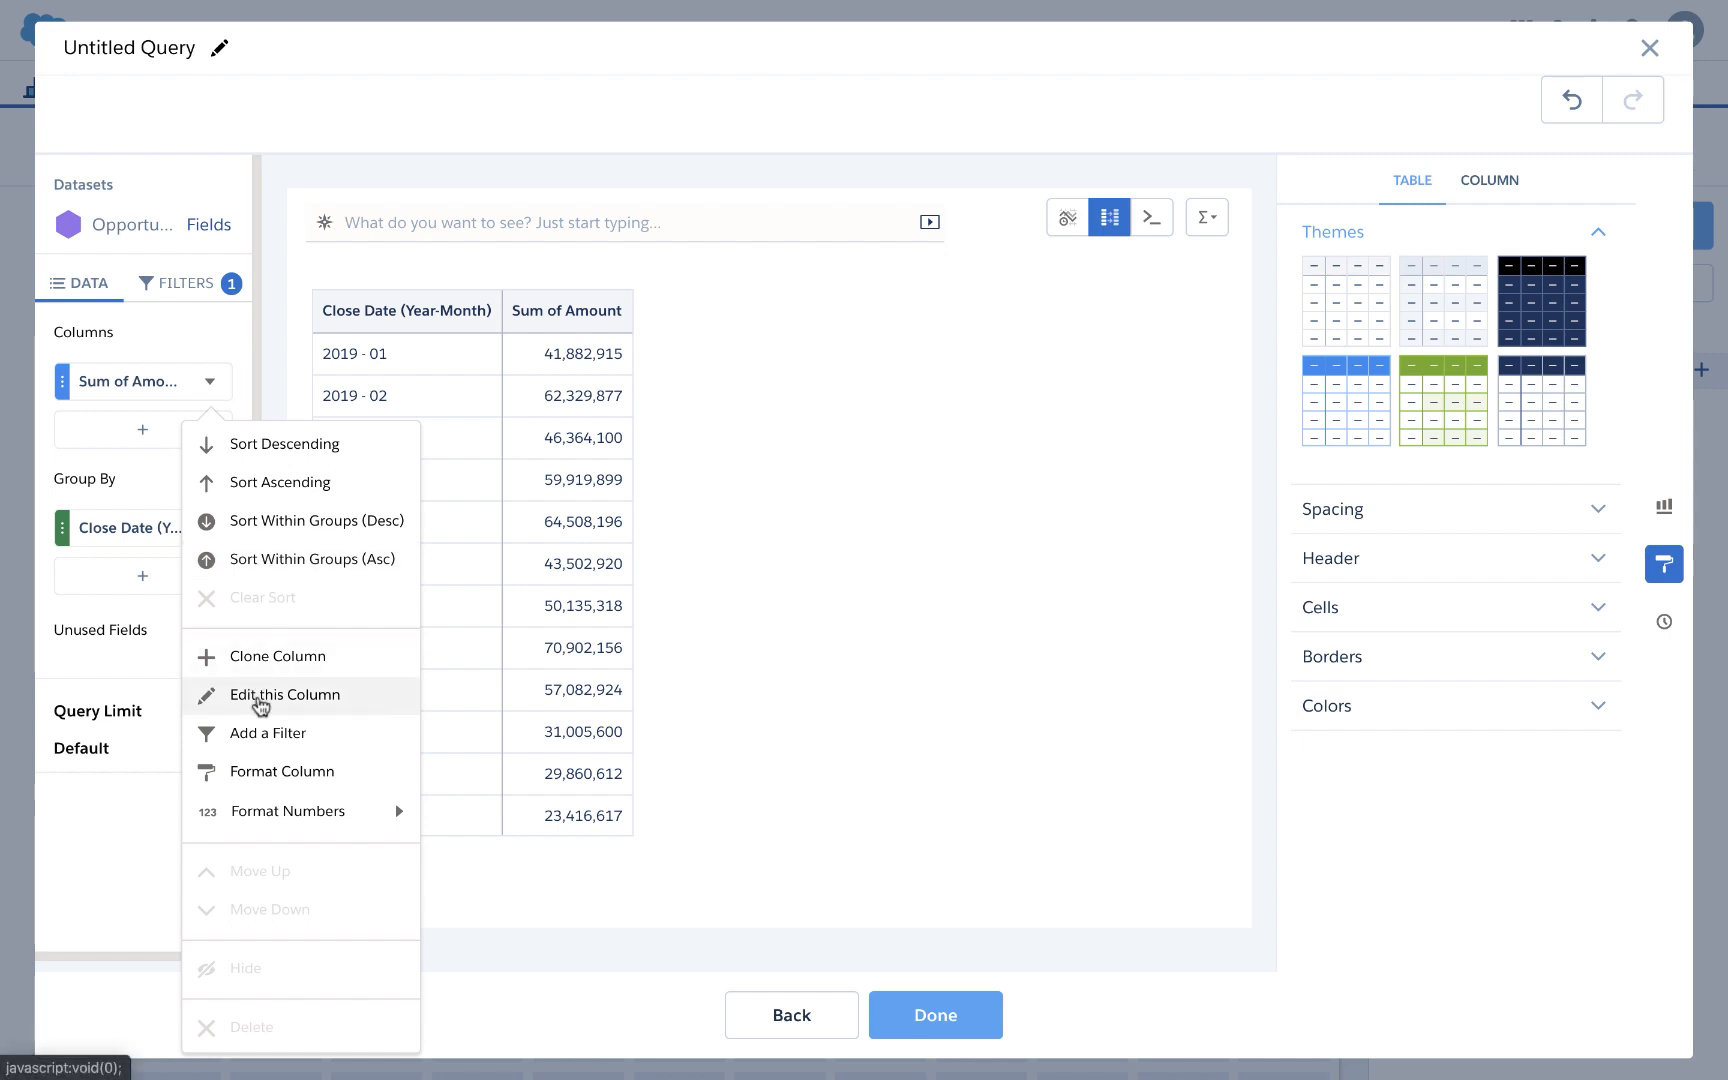
# Step: Filter the Sum of Amount column by Owner.Name to the first owner
pyautogui.click(262, 740)
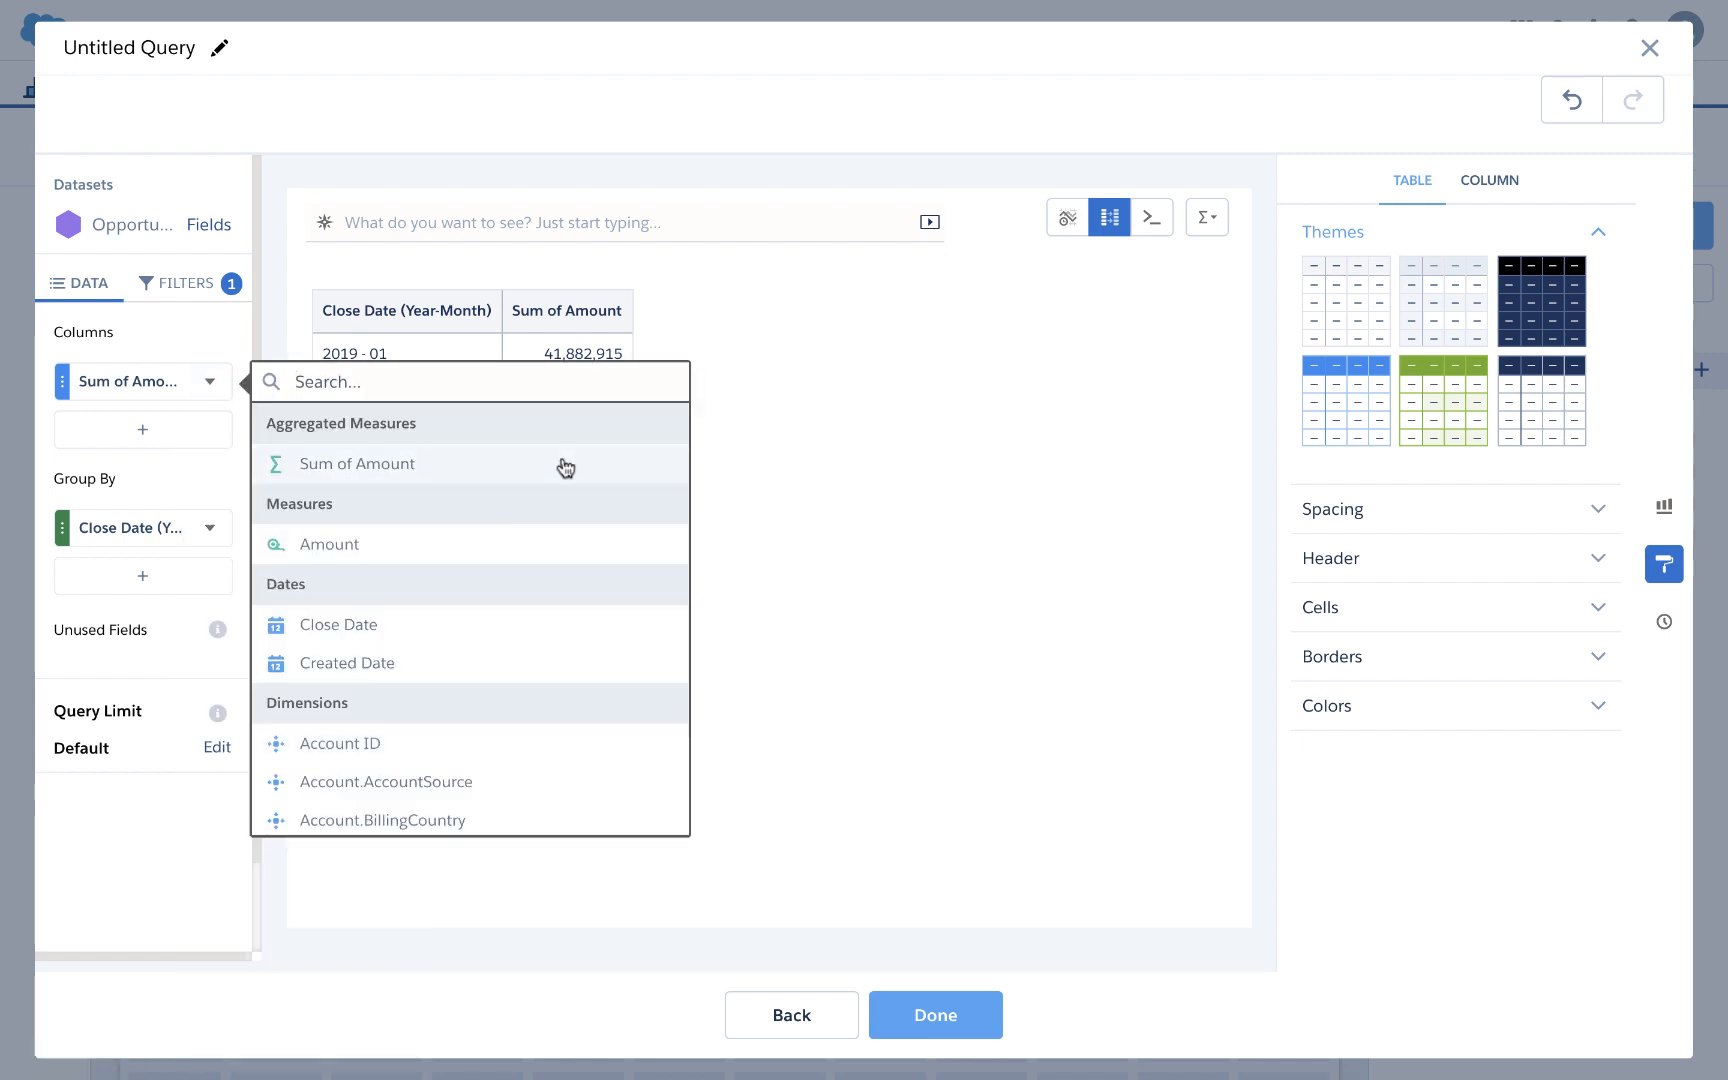
pyautogui.write('own')
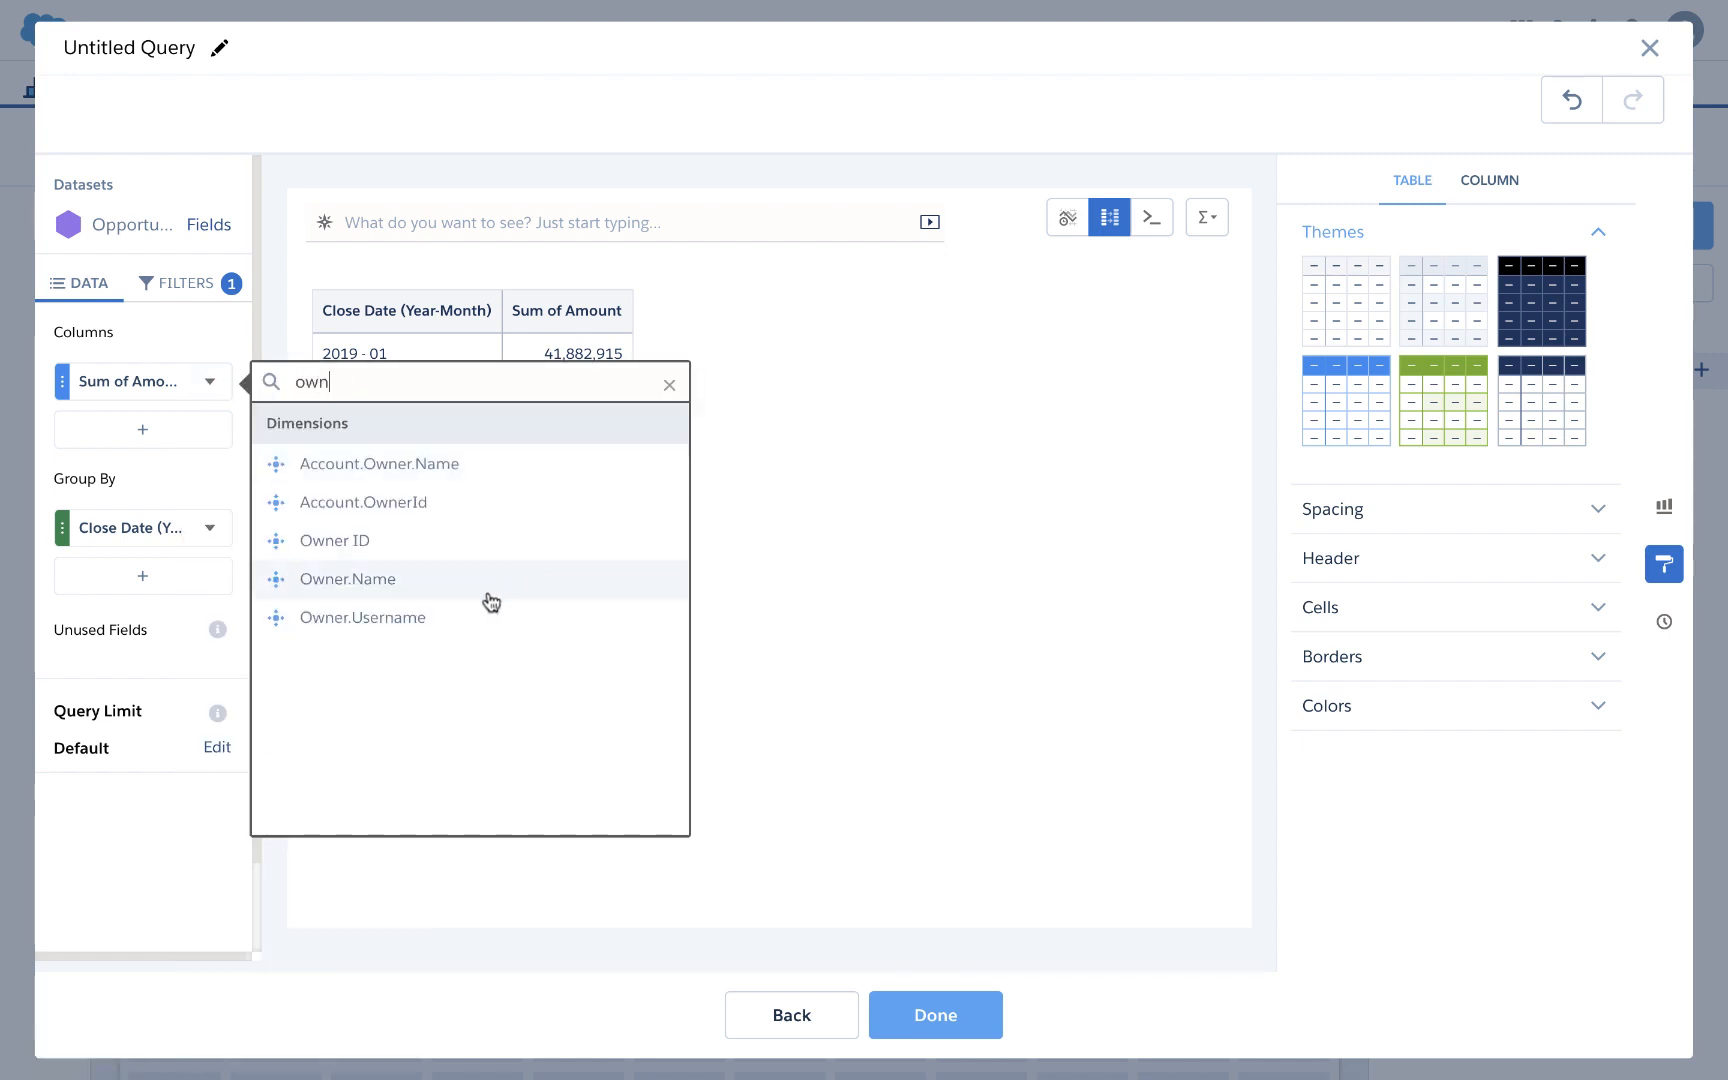
pyautogui.click(447, 590)
pyautogui.click(345, 558)
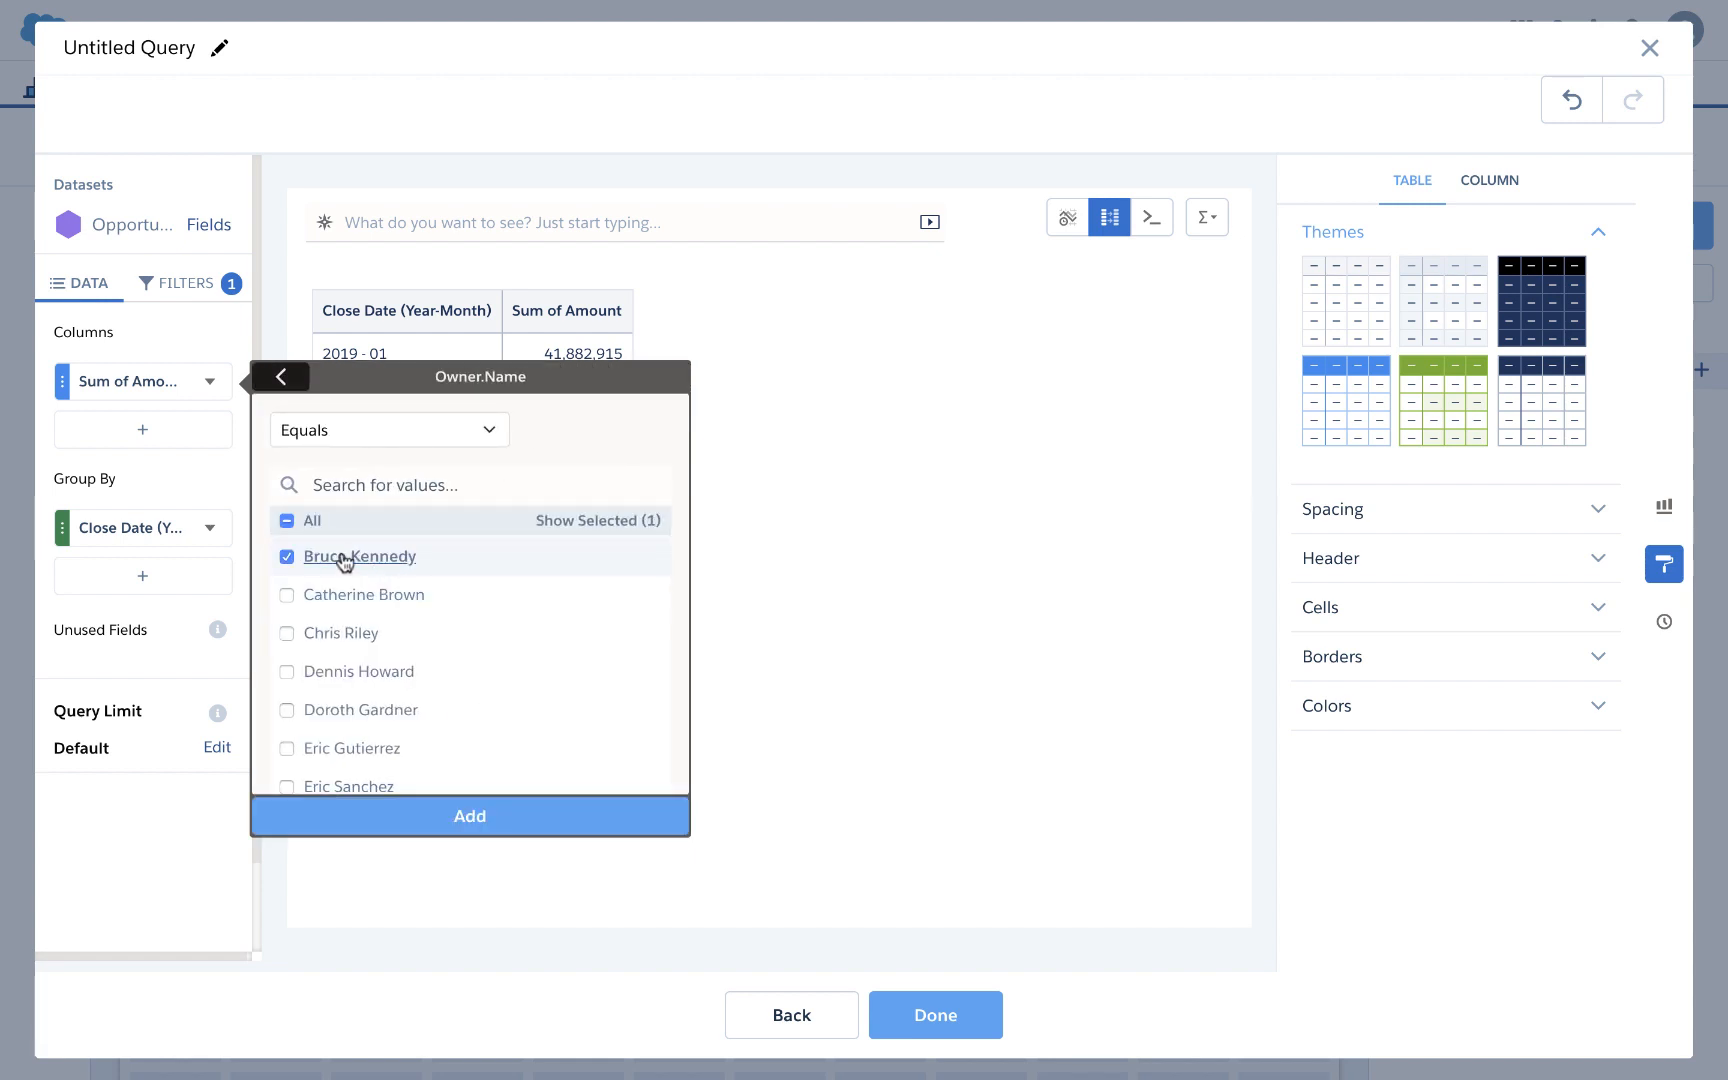
pyautogui.click(451, 816)
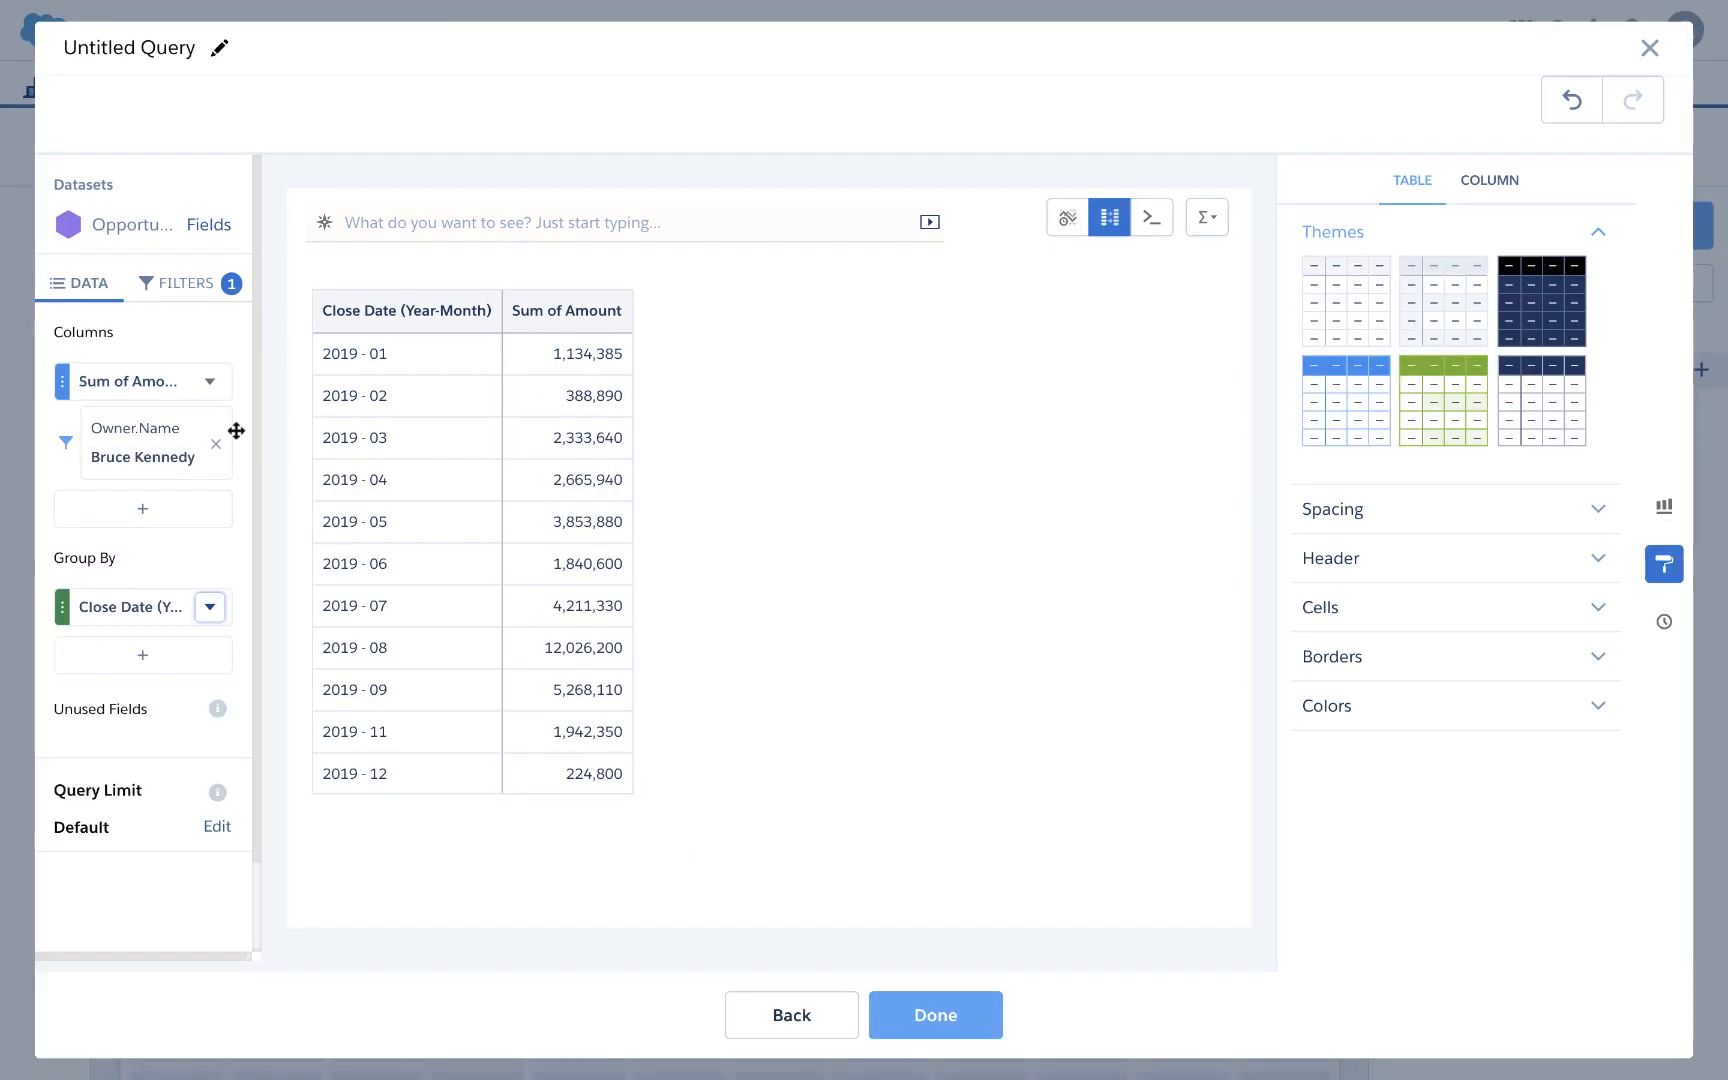
# Step: Clone the amount column twice, hide both copies, and finish the query as a timeline
pyautogui.click(210, 383)
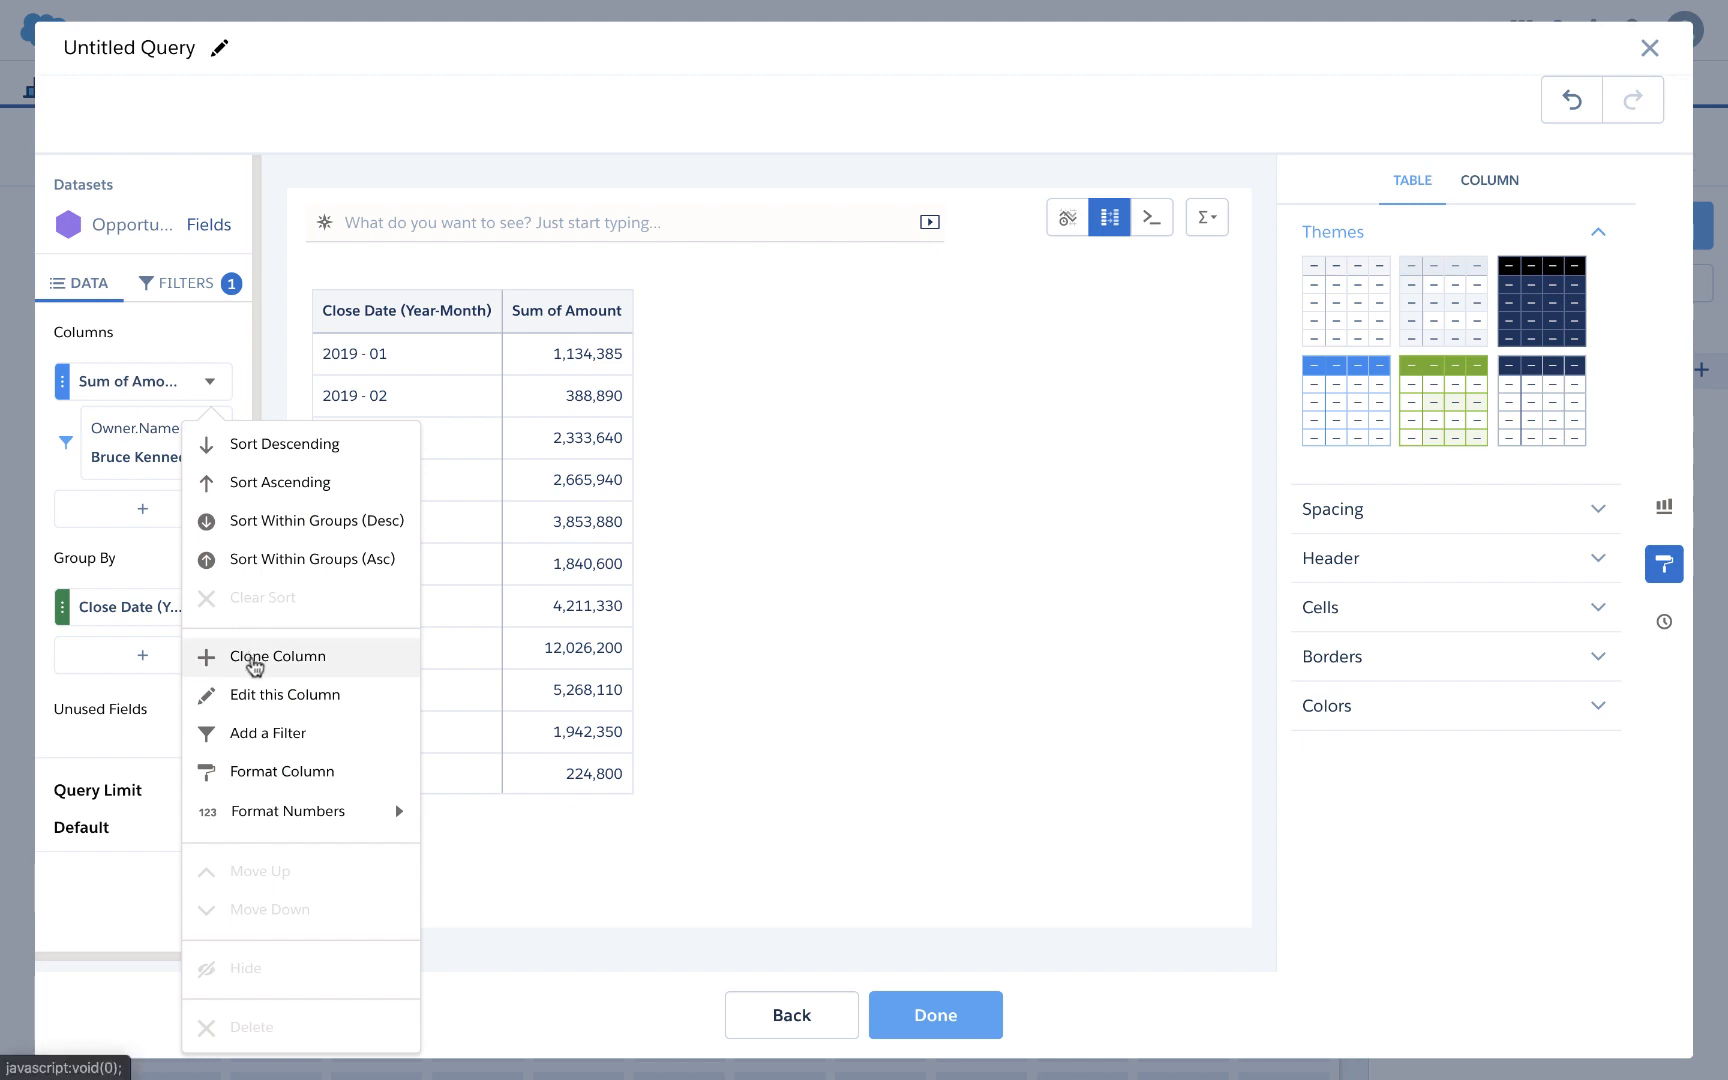
pyautogui.click(248, 656)
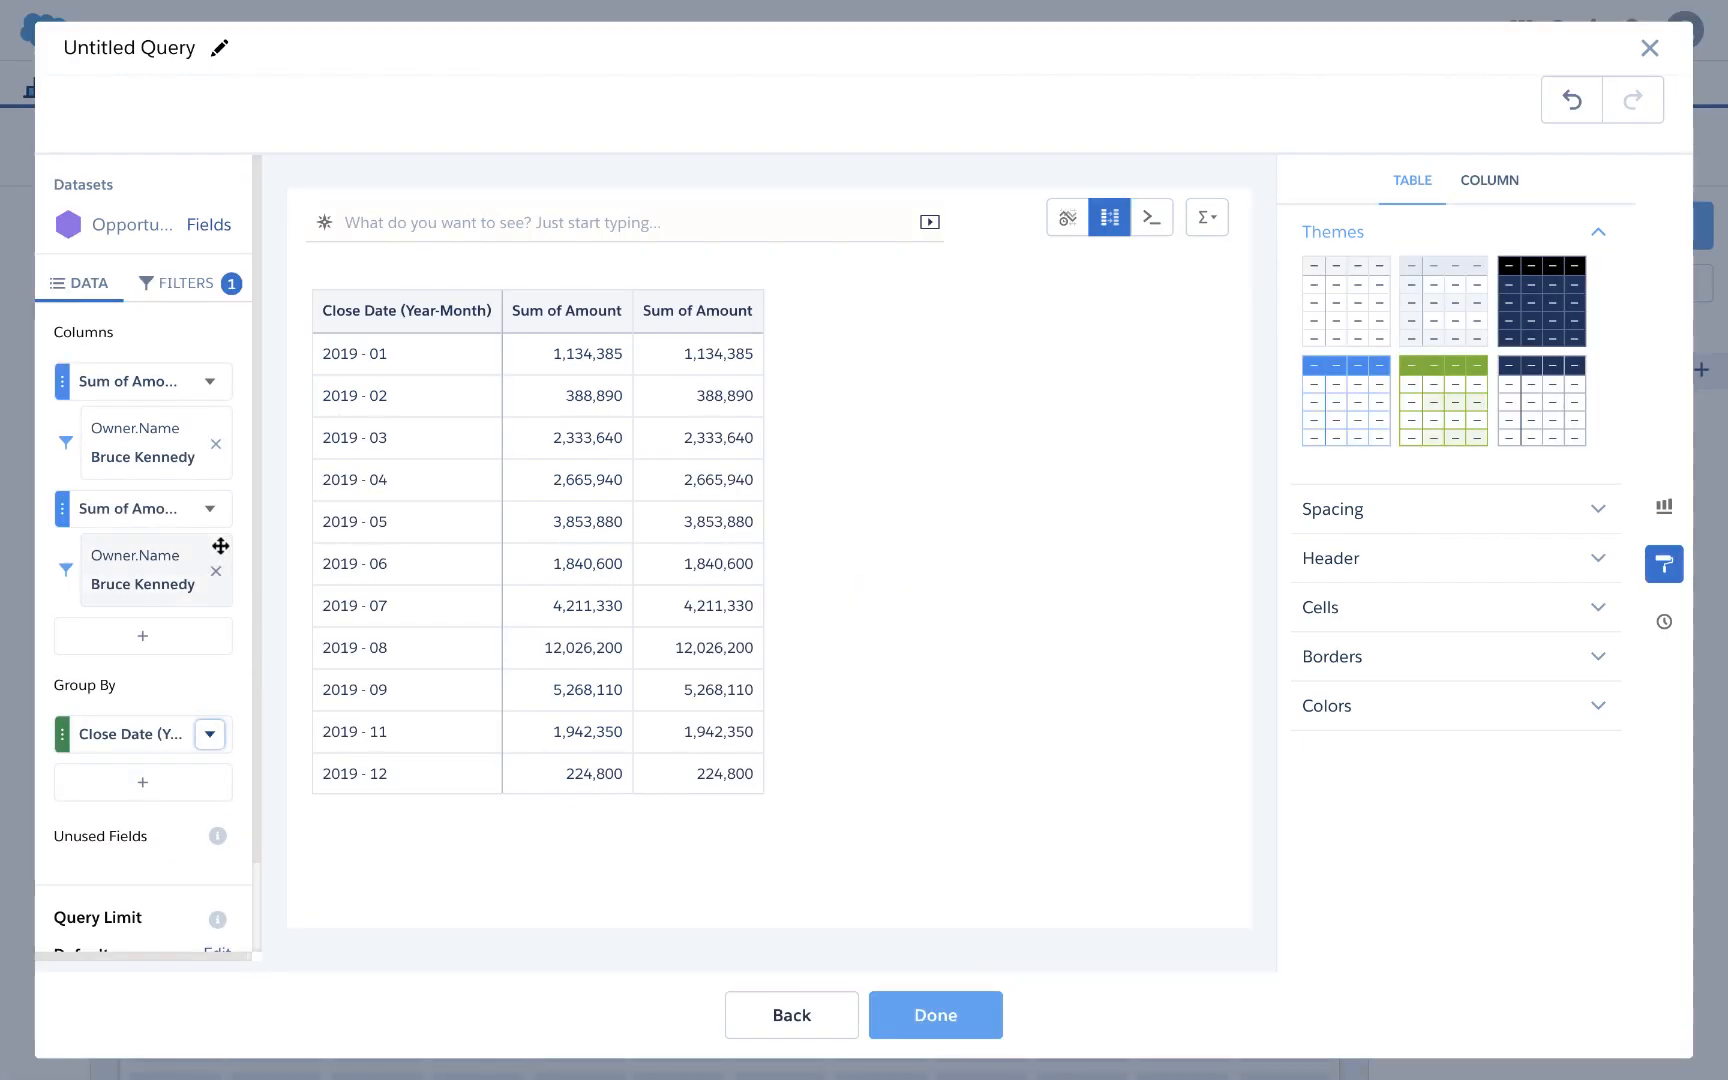
pyautogui.click(210, 508)
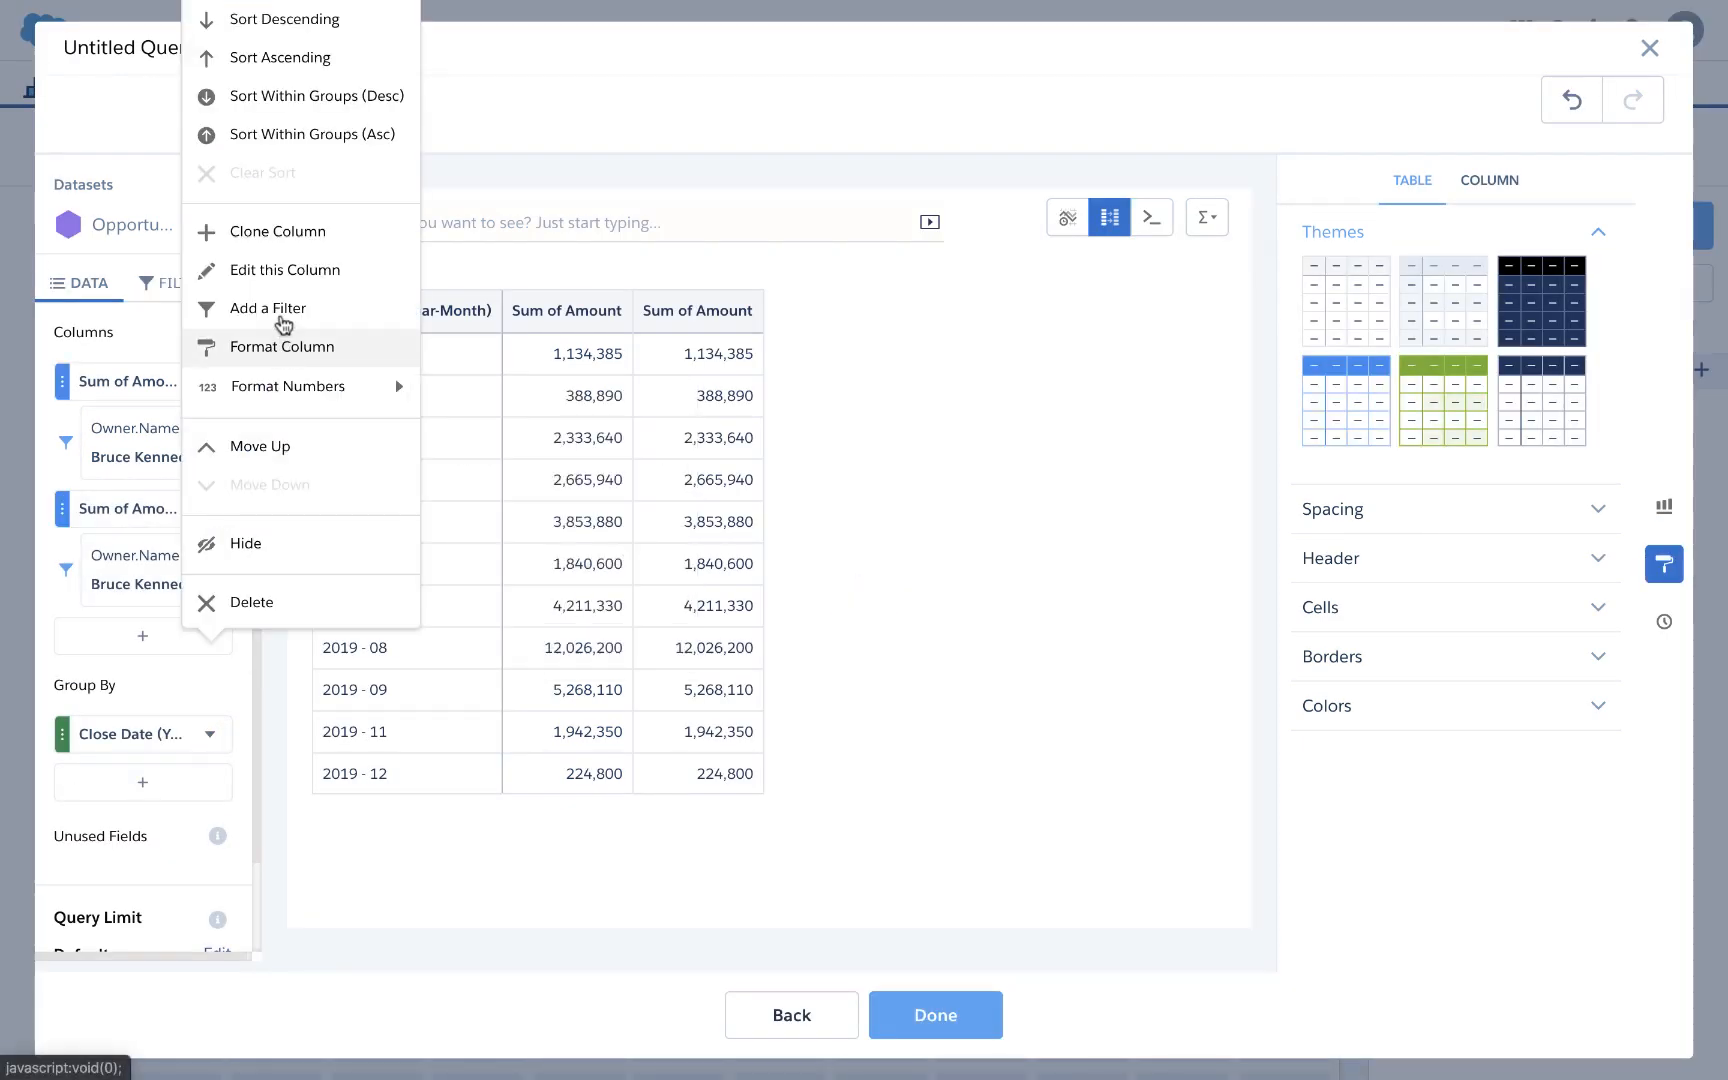
pyautogui.click(289, 245)
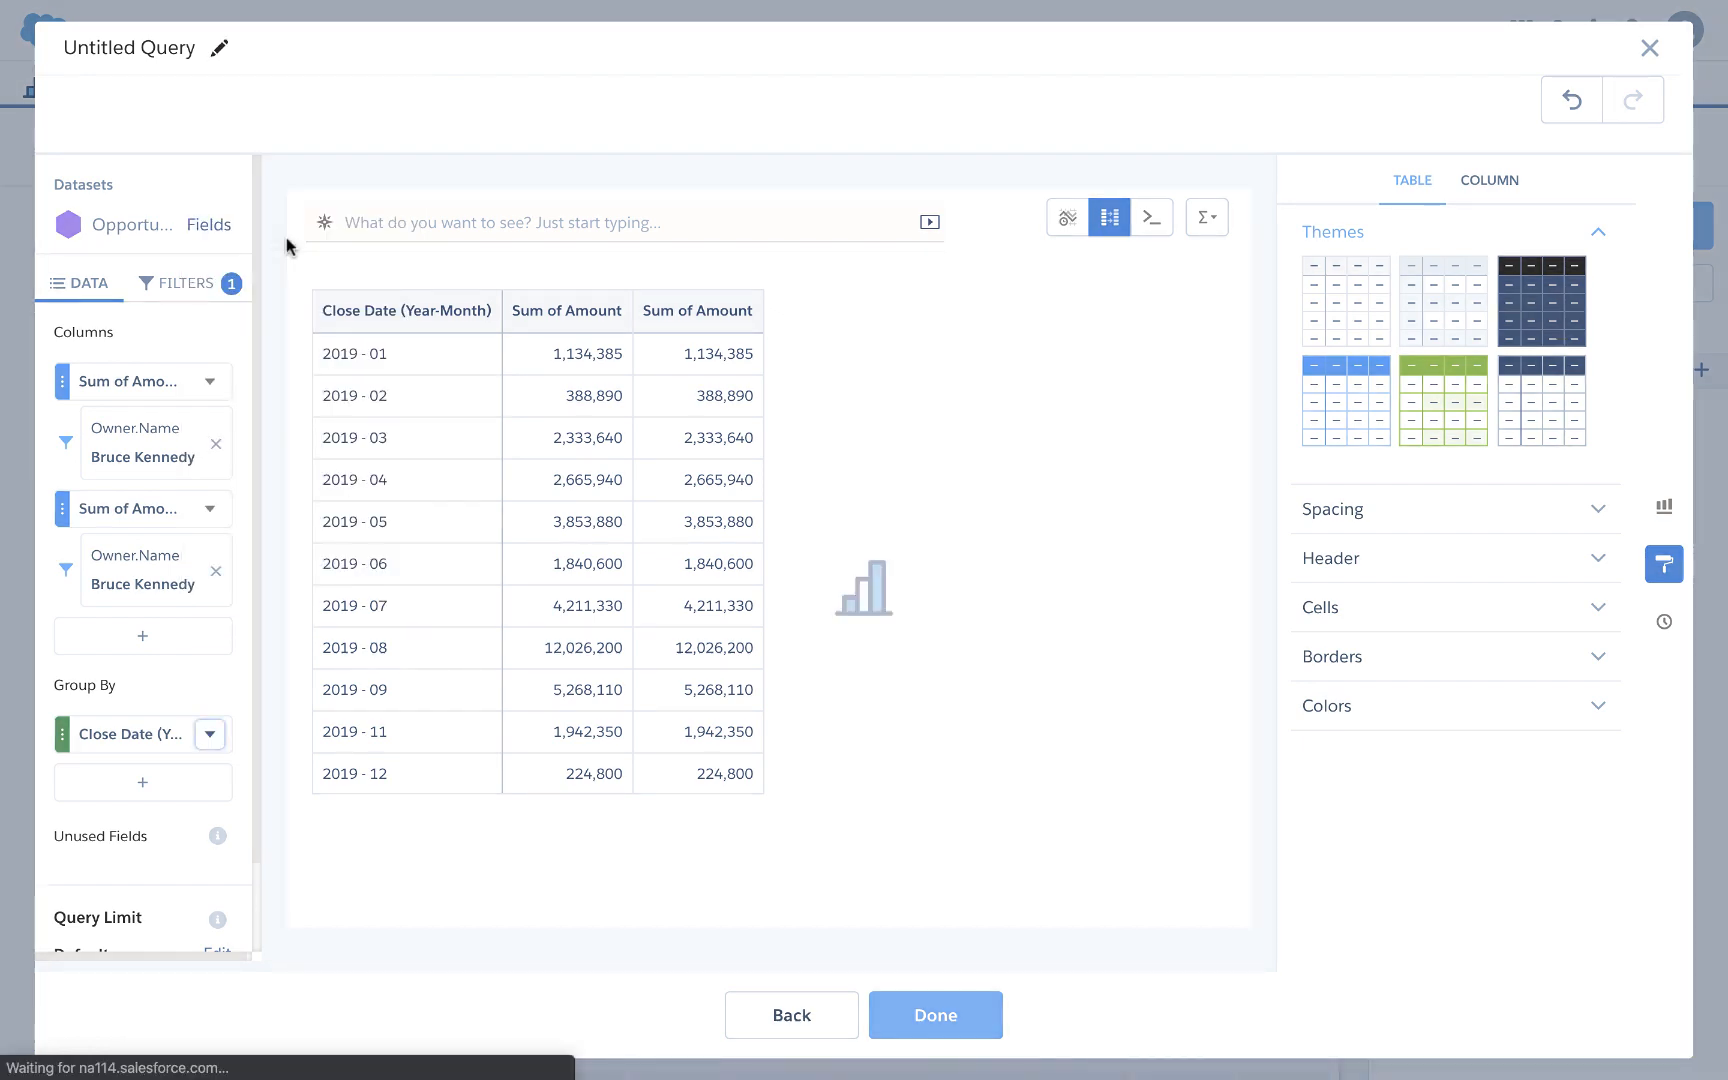
pyautogui.click(210, 510)
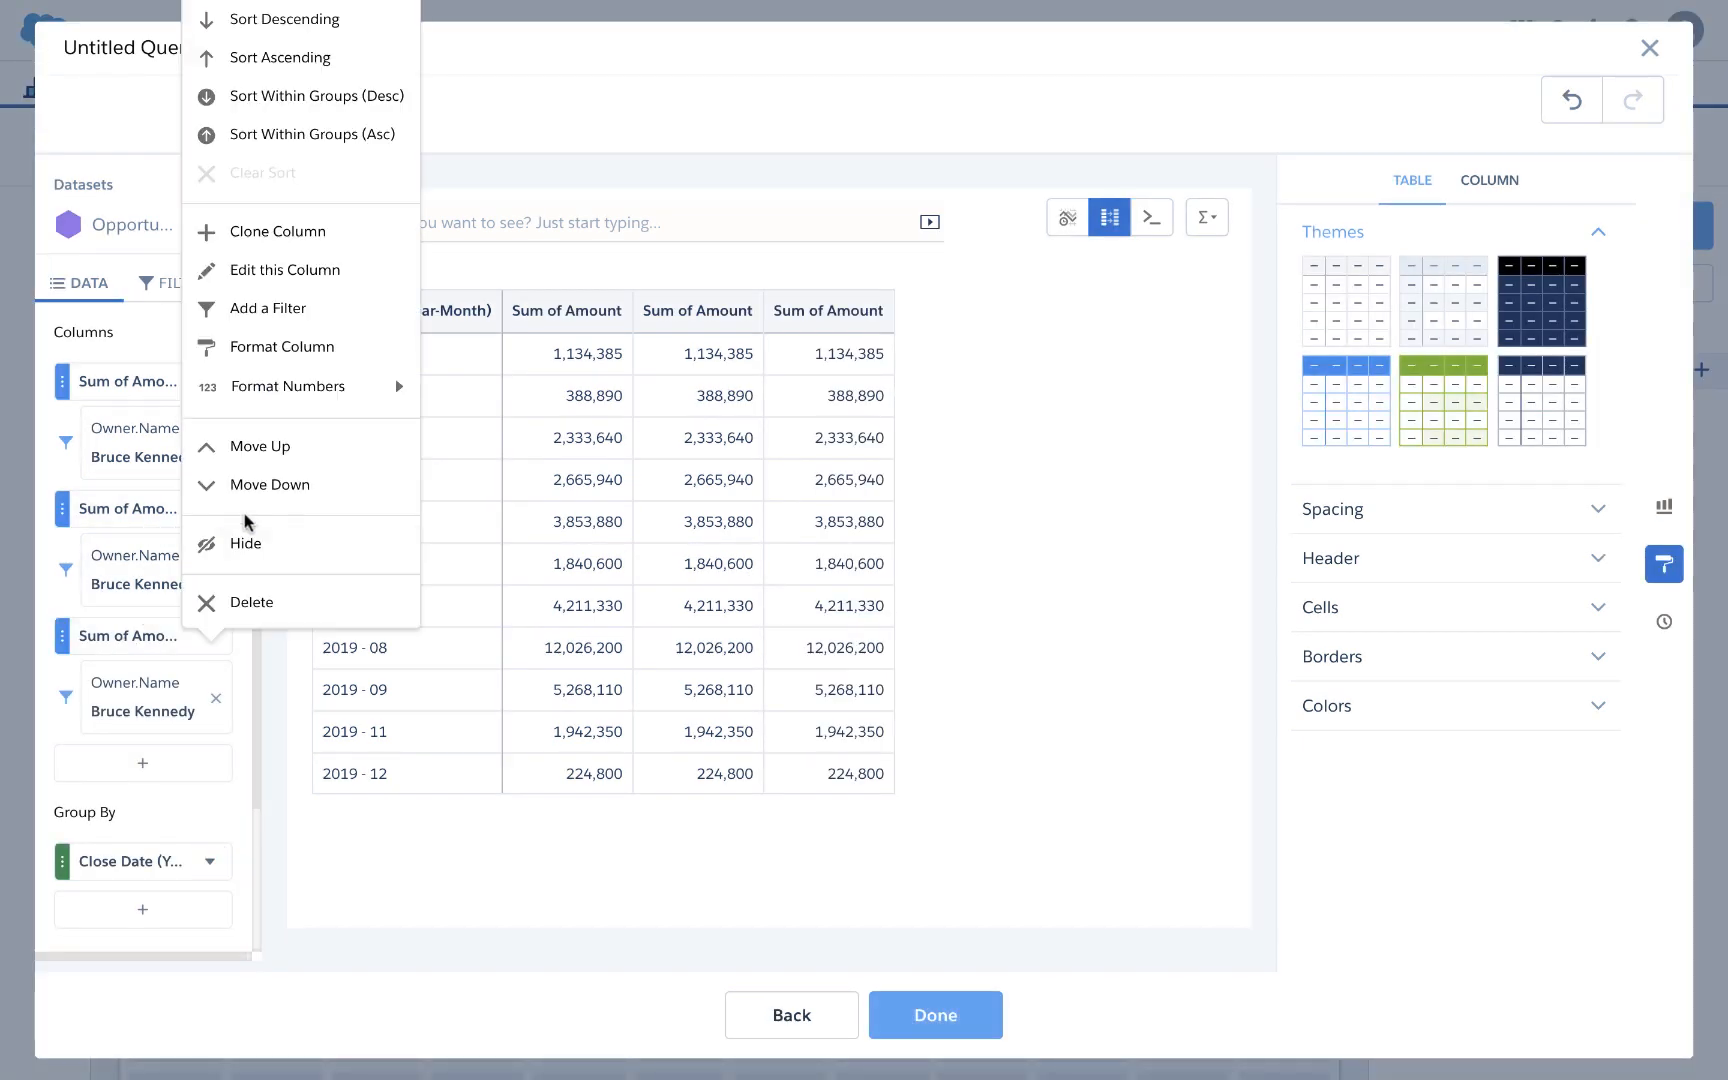
pyautogui.click(248, 543)
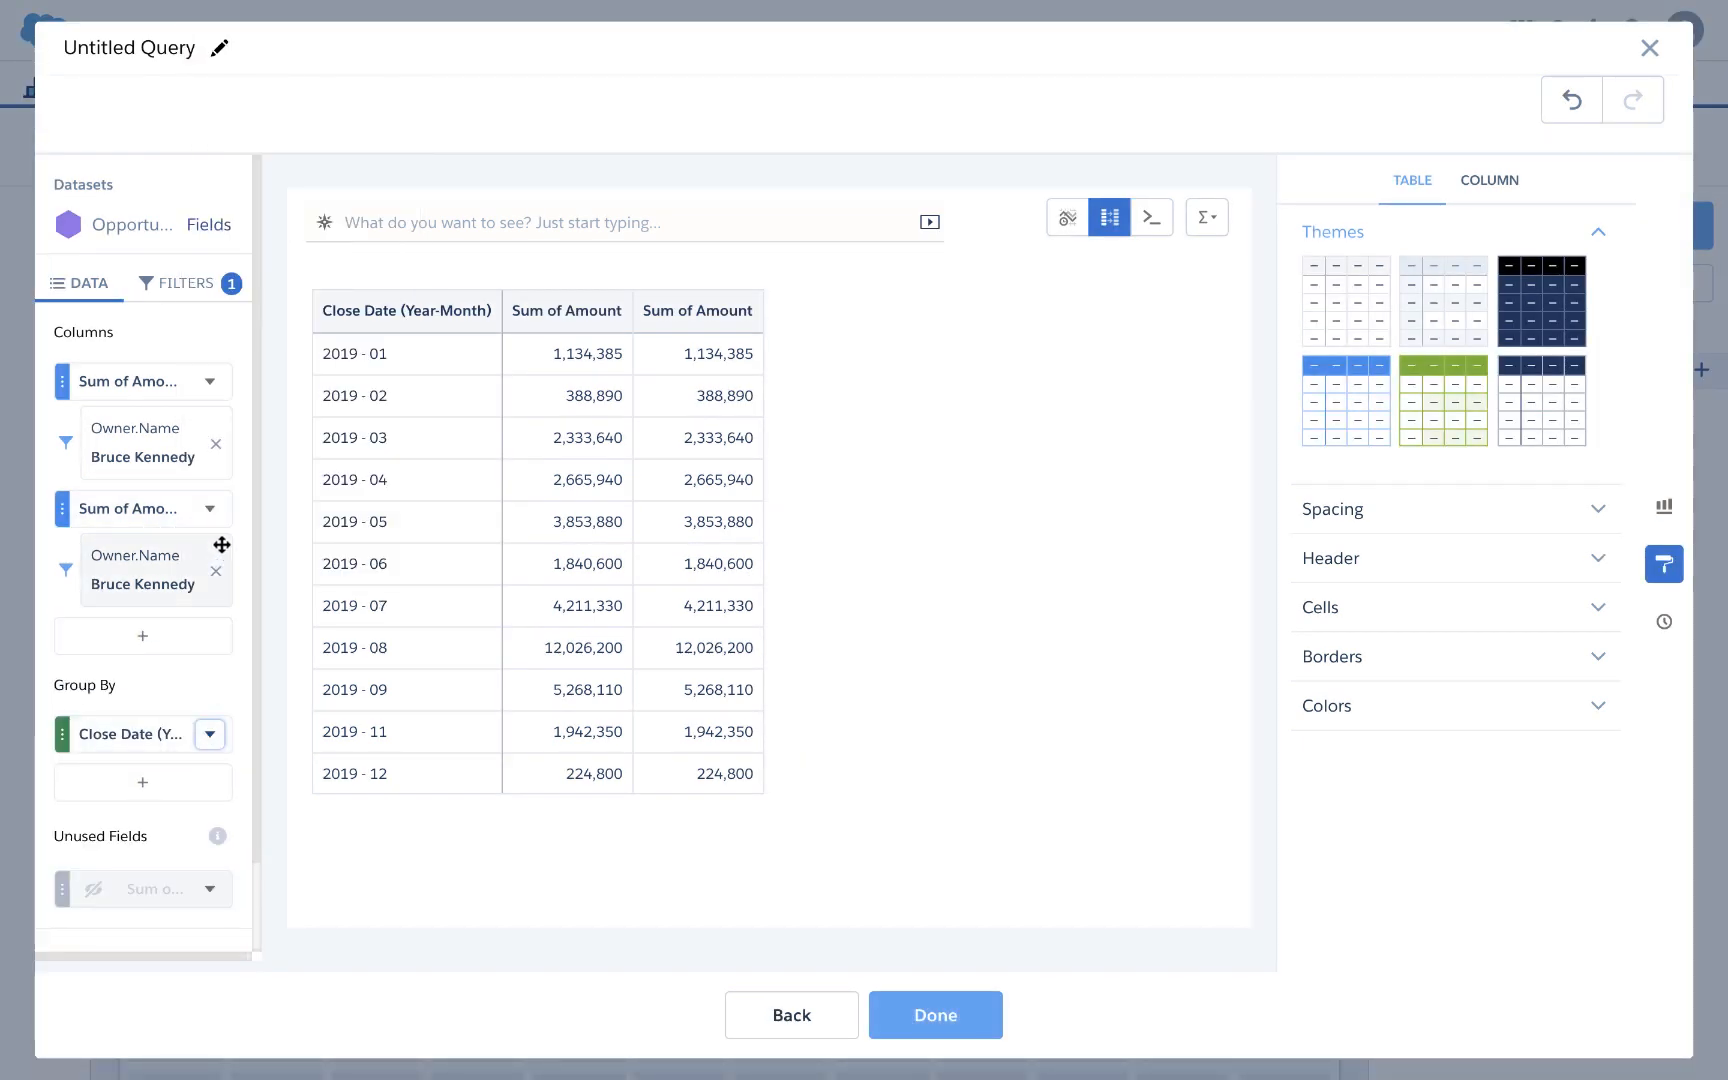
pyautogui.click(210, 508)
pyautogui.click(248, 550)
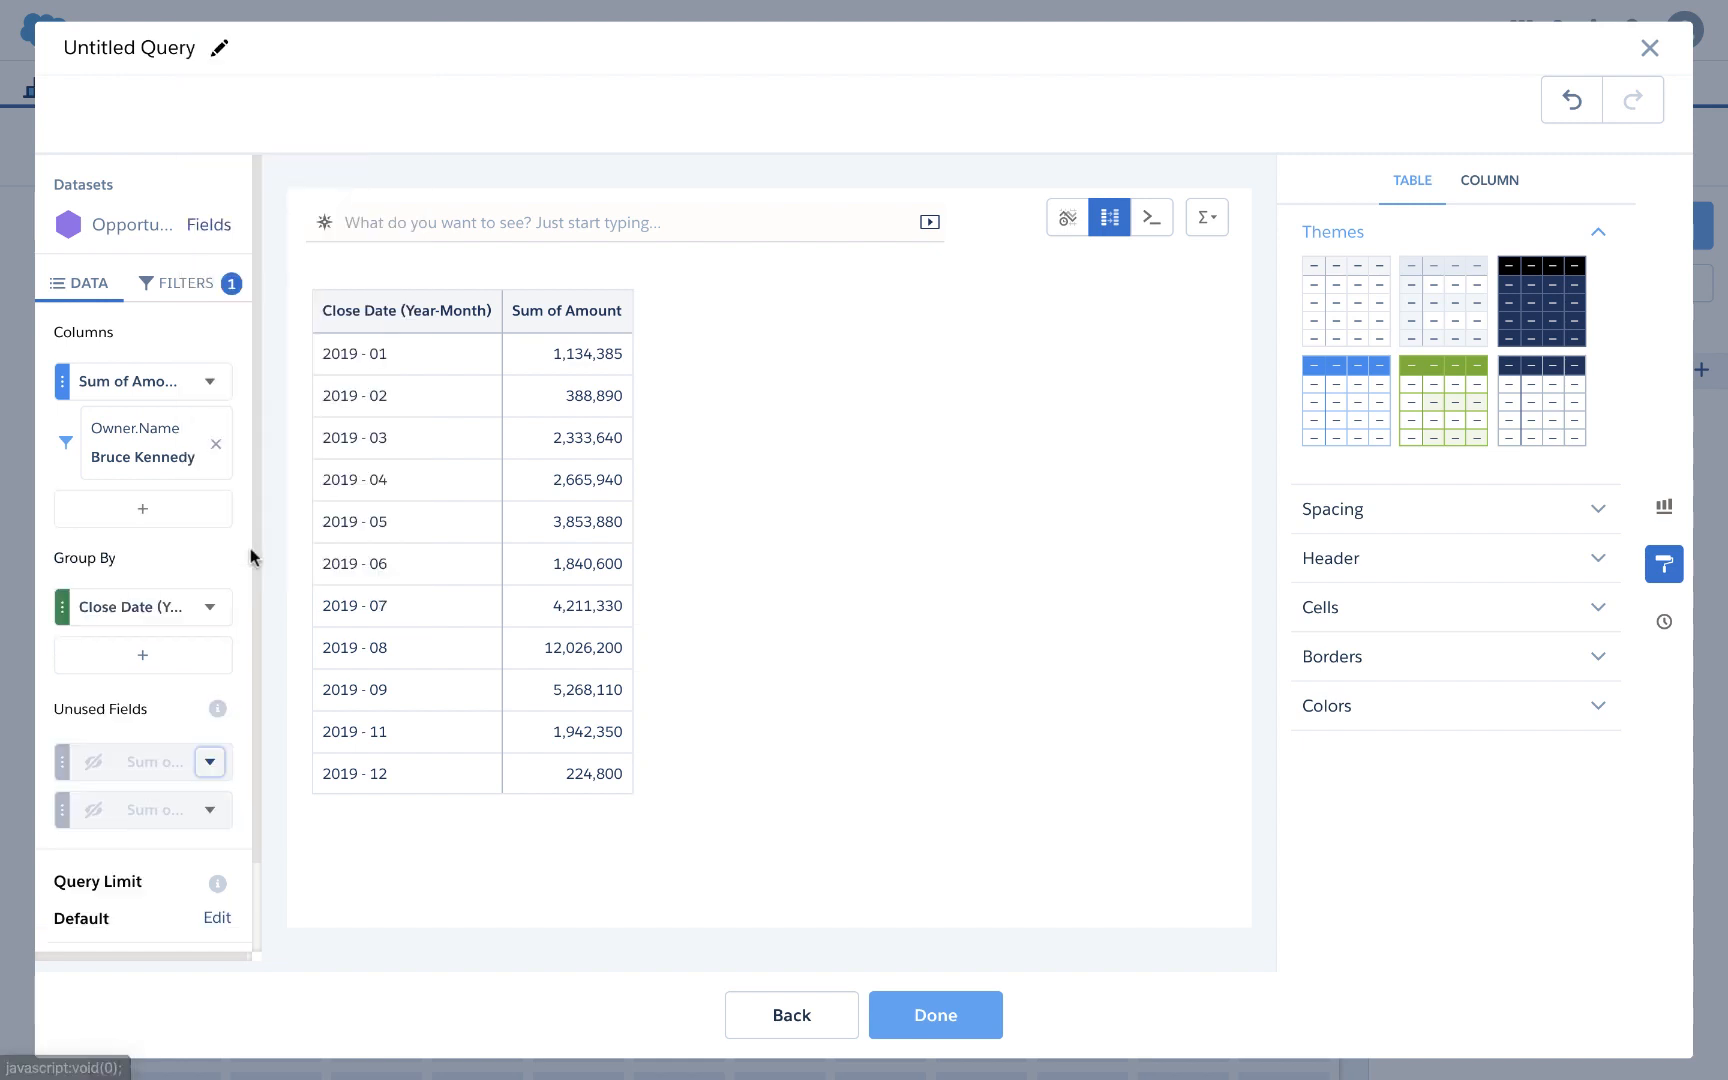
pyautogui.click(1073, 219)
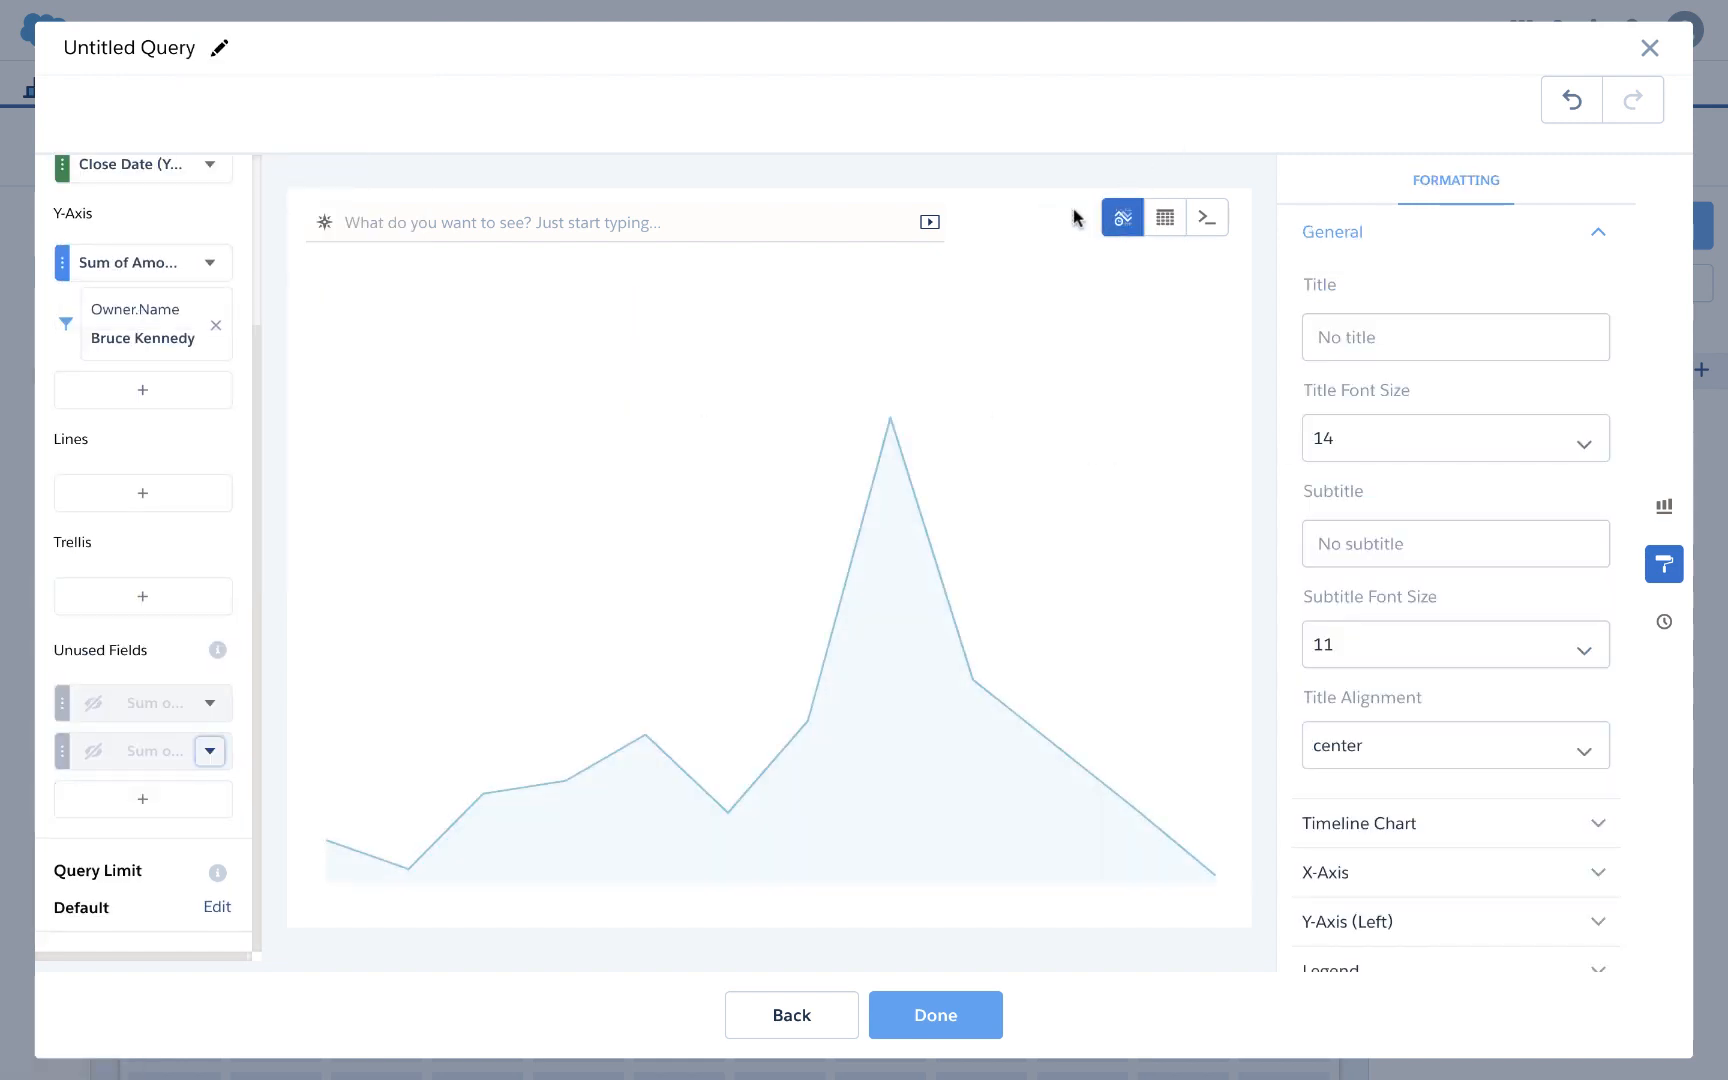
pyautogui.click(935, 1013)
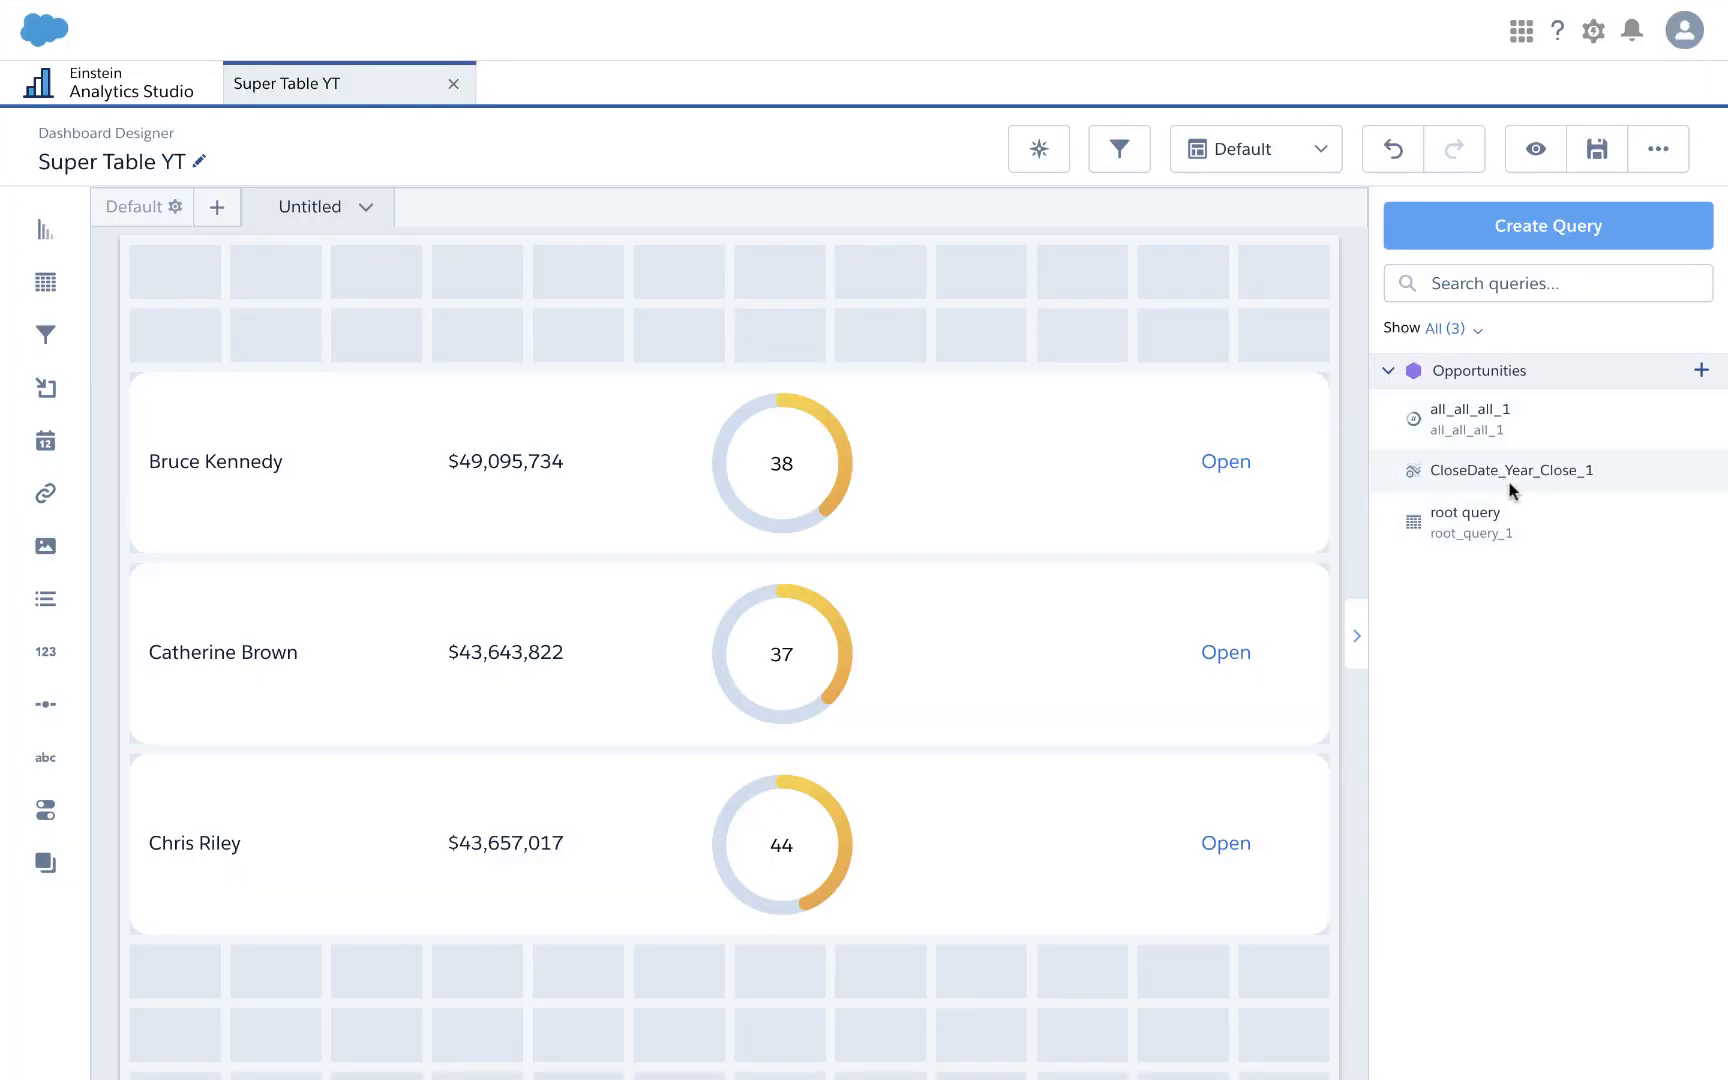
# Step: Place the CloseDate_Year_Close_1 timeline in the first owner row beside the gauge, then add an empty chart widget
pyautogui.moveTo(1528, 482); pyautogui.dragTo(1094, 339)
pyautogui.click(1222, 334)
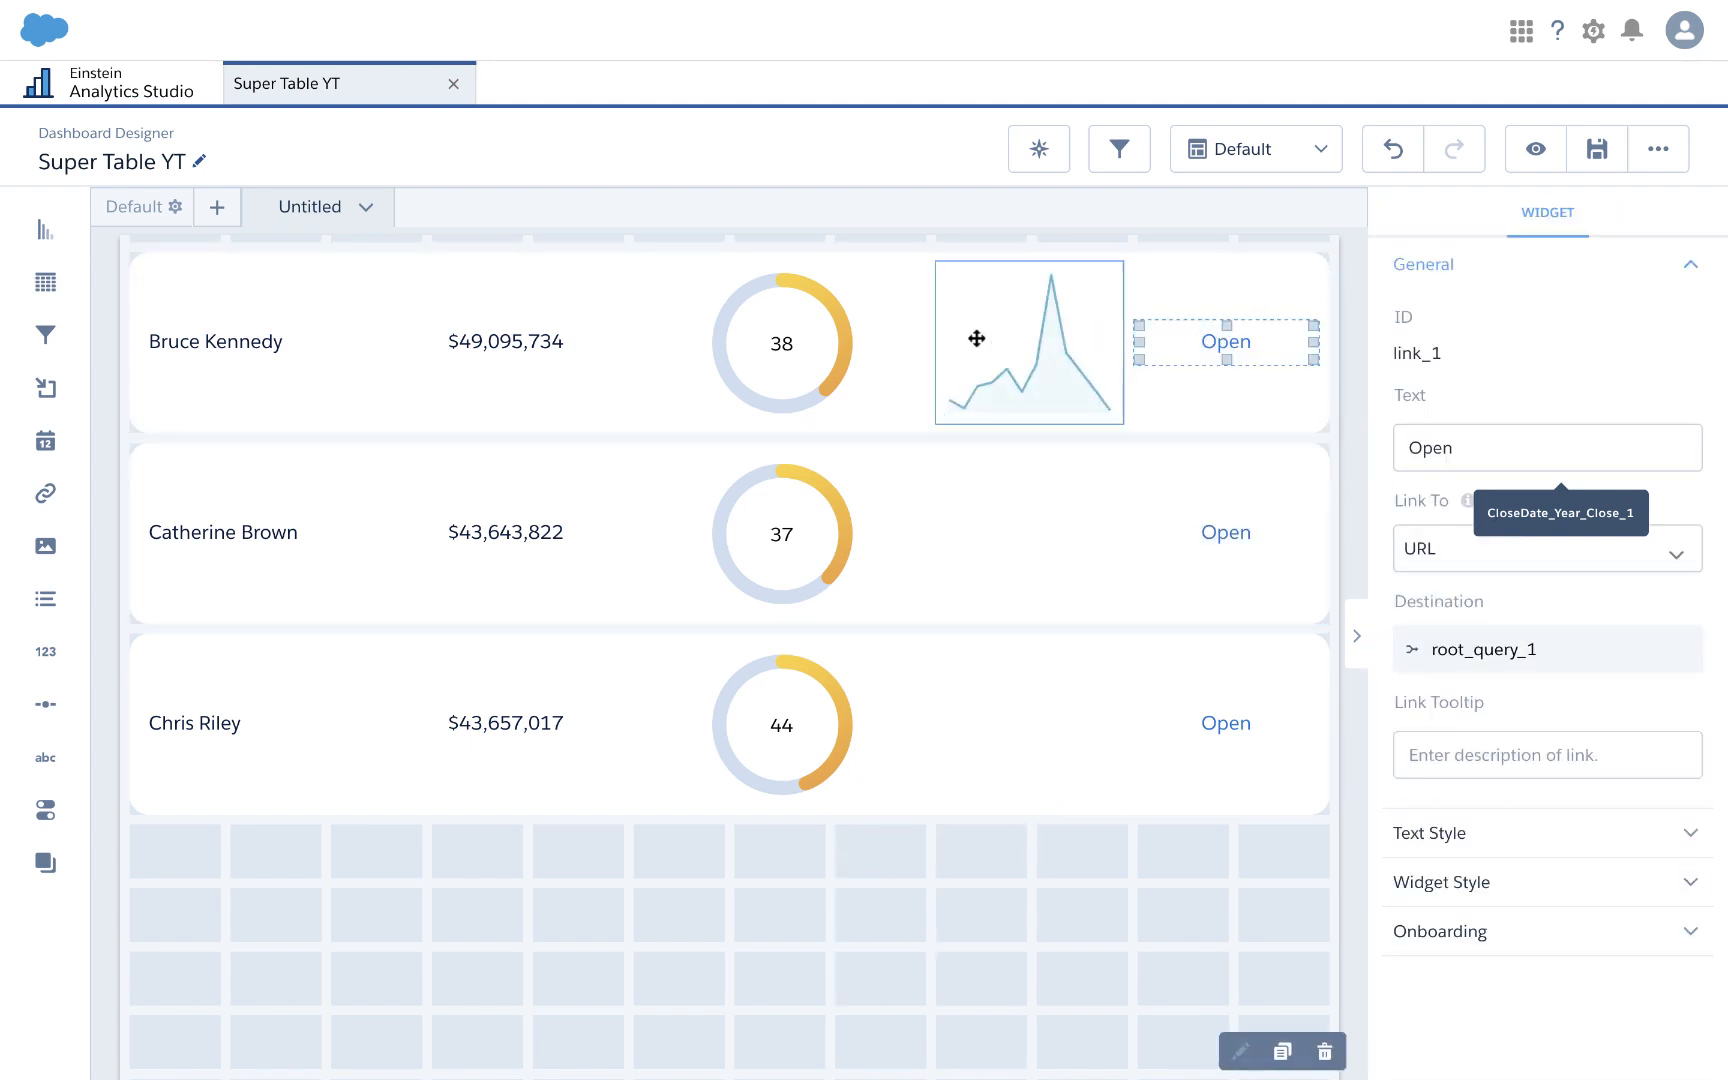
pyautogui.click(976, 338)
pyautogui.click(871, 342)
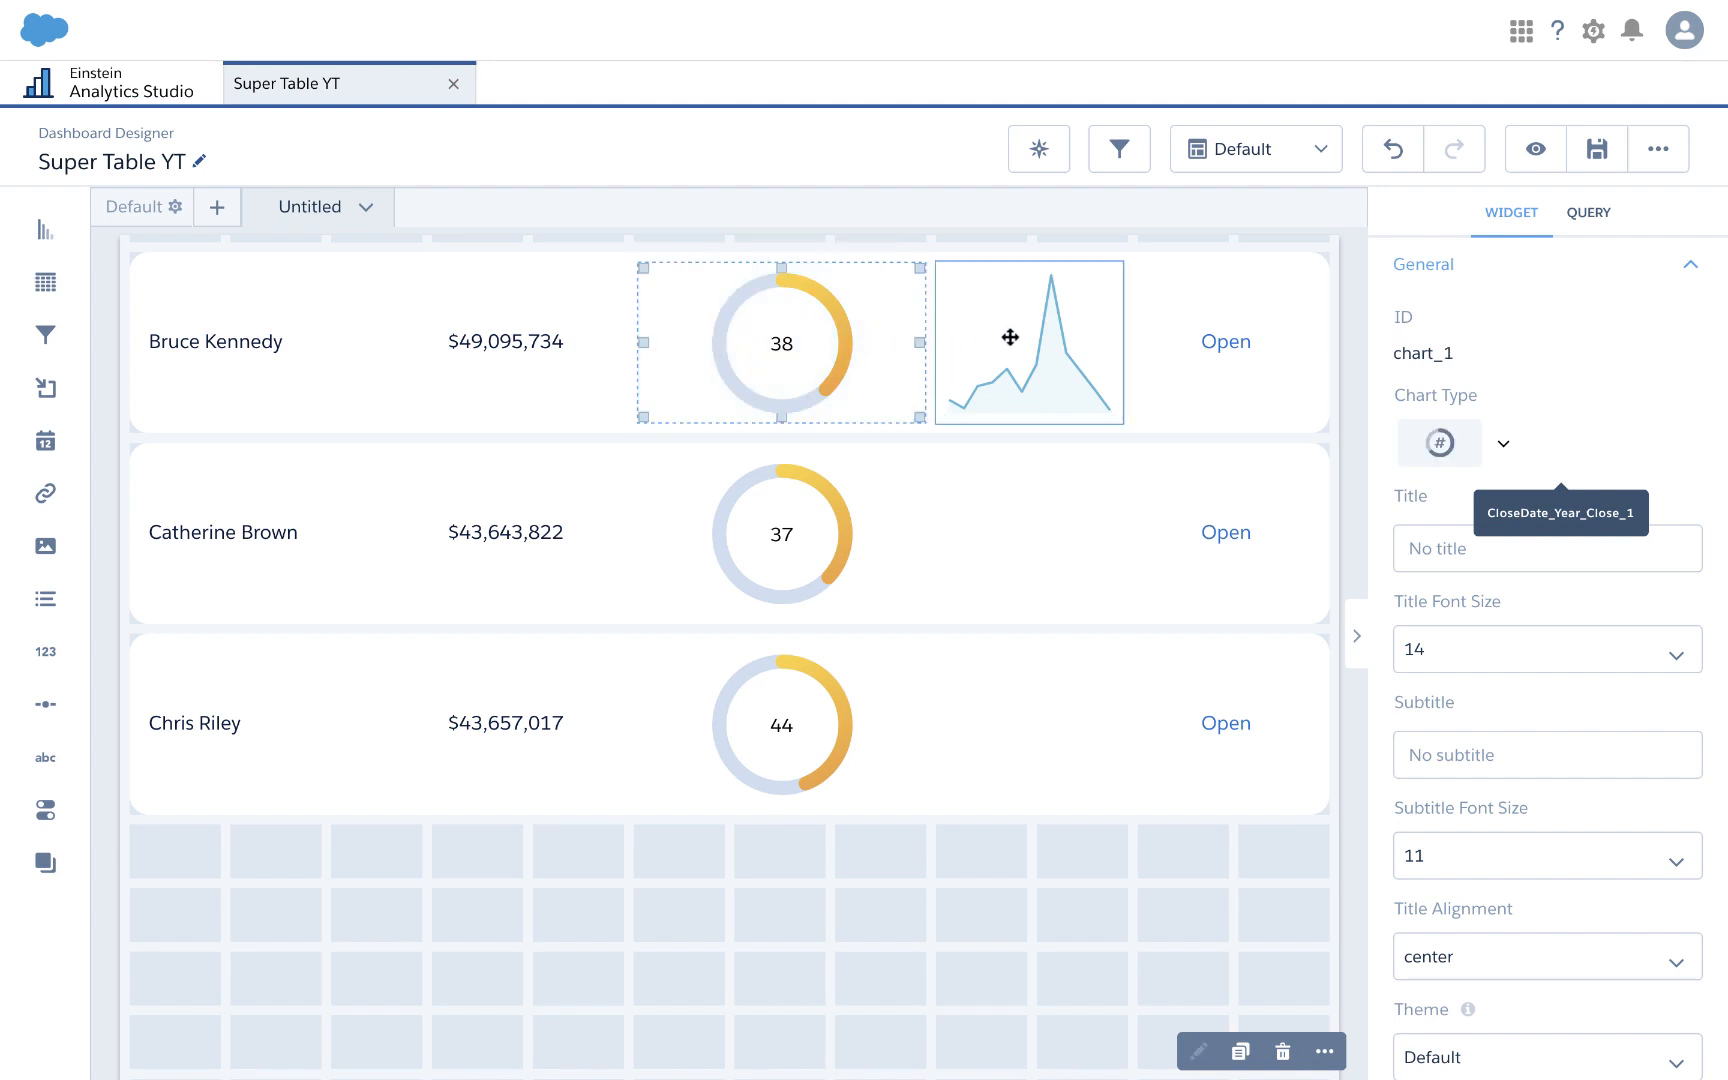
pyautogui.click(1046, 366)
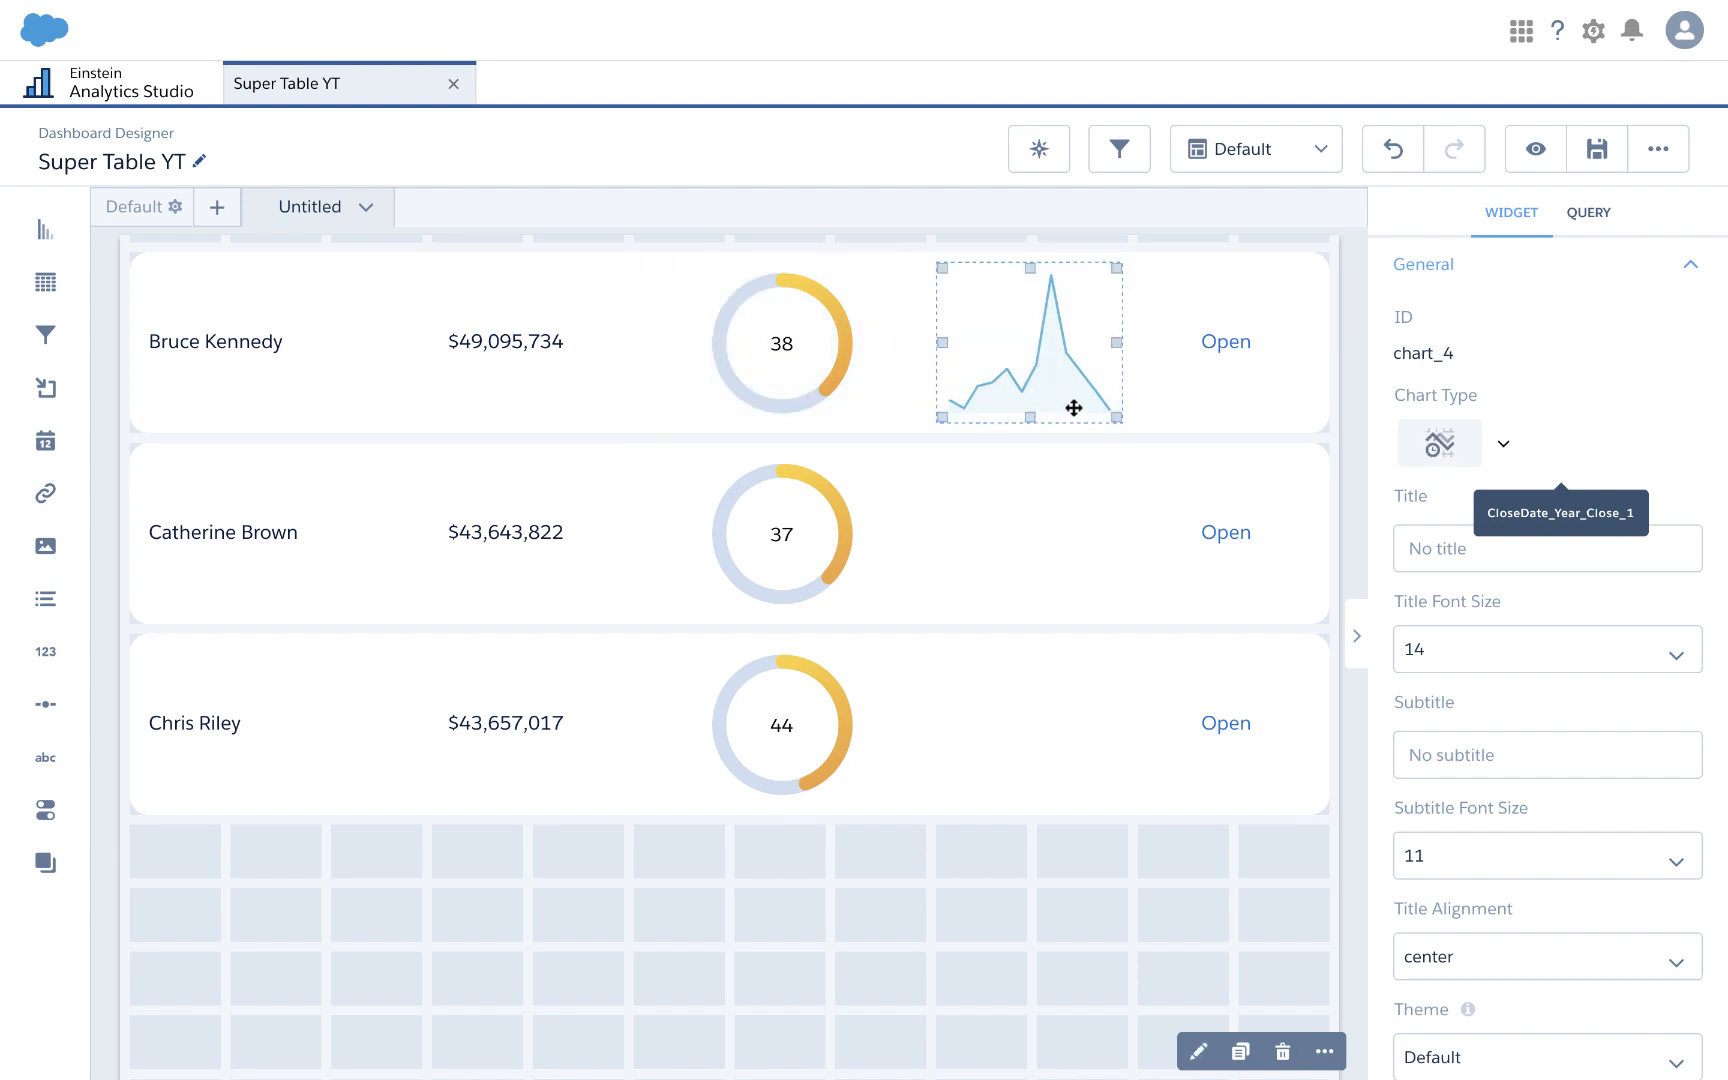
pyautogui.scroll(1, 997, 368)
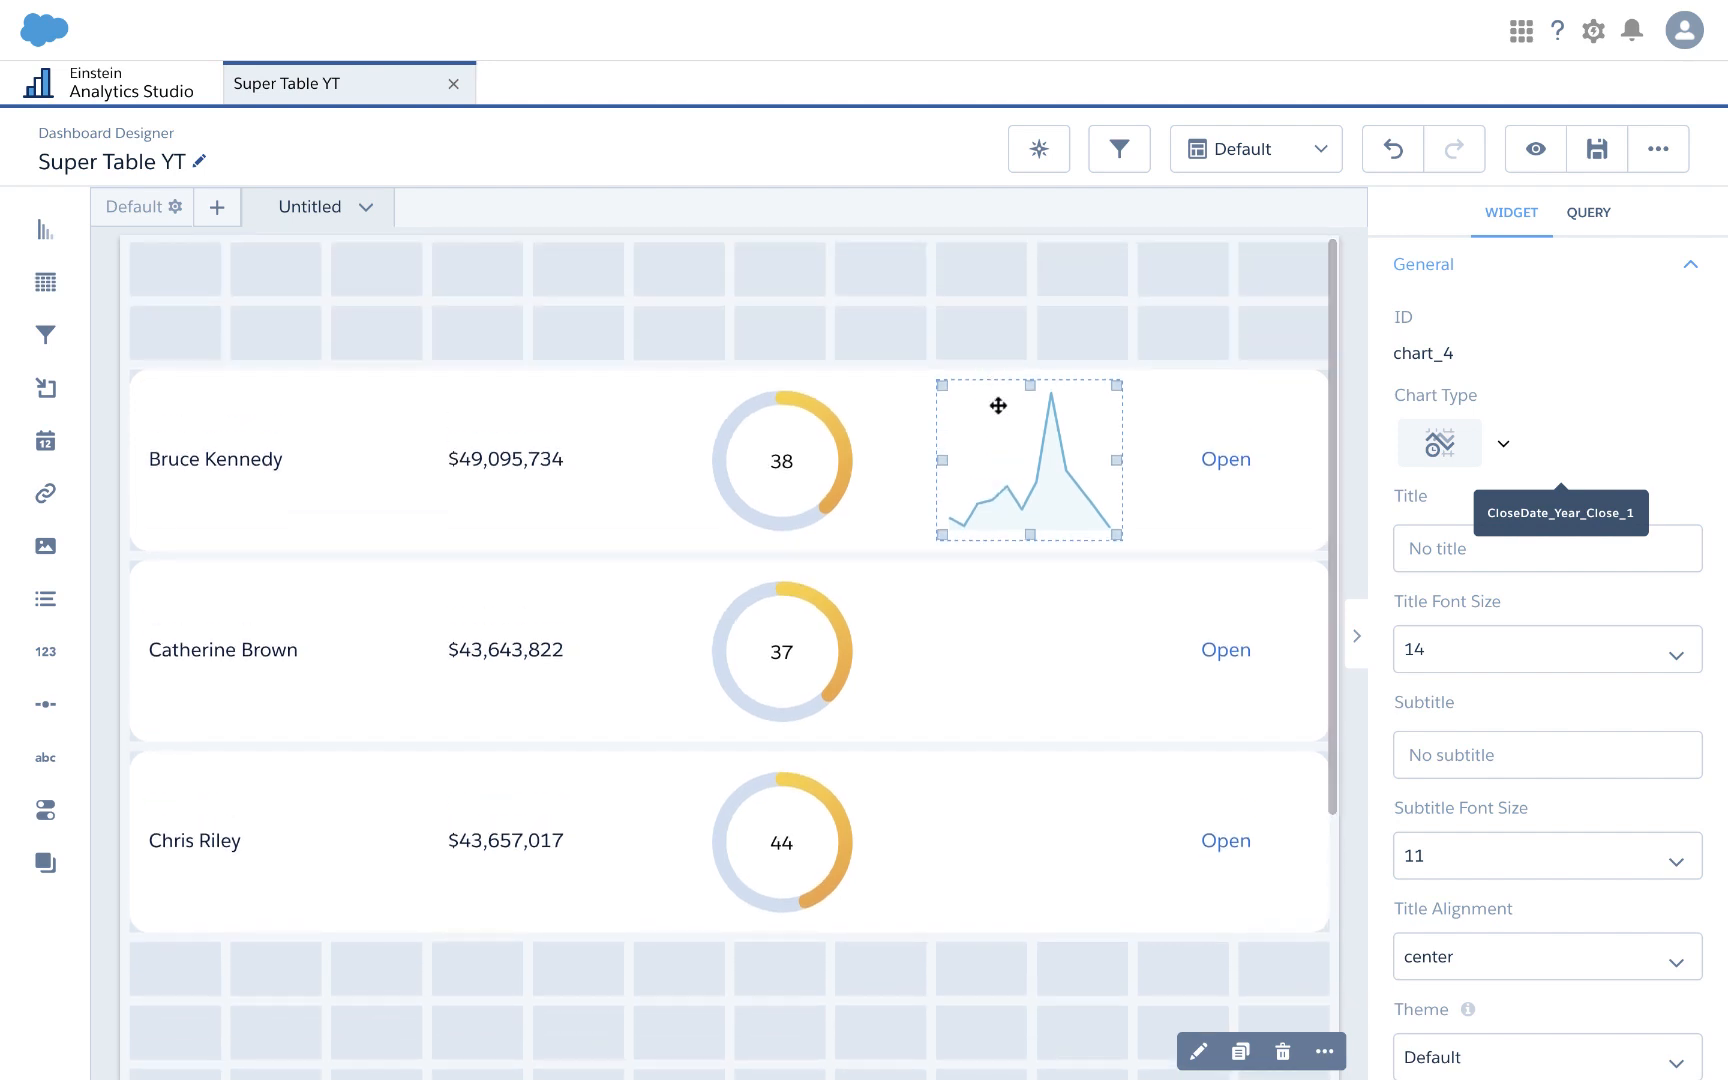
pyautogui.scroll(-1, 976, 640)
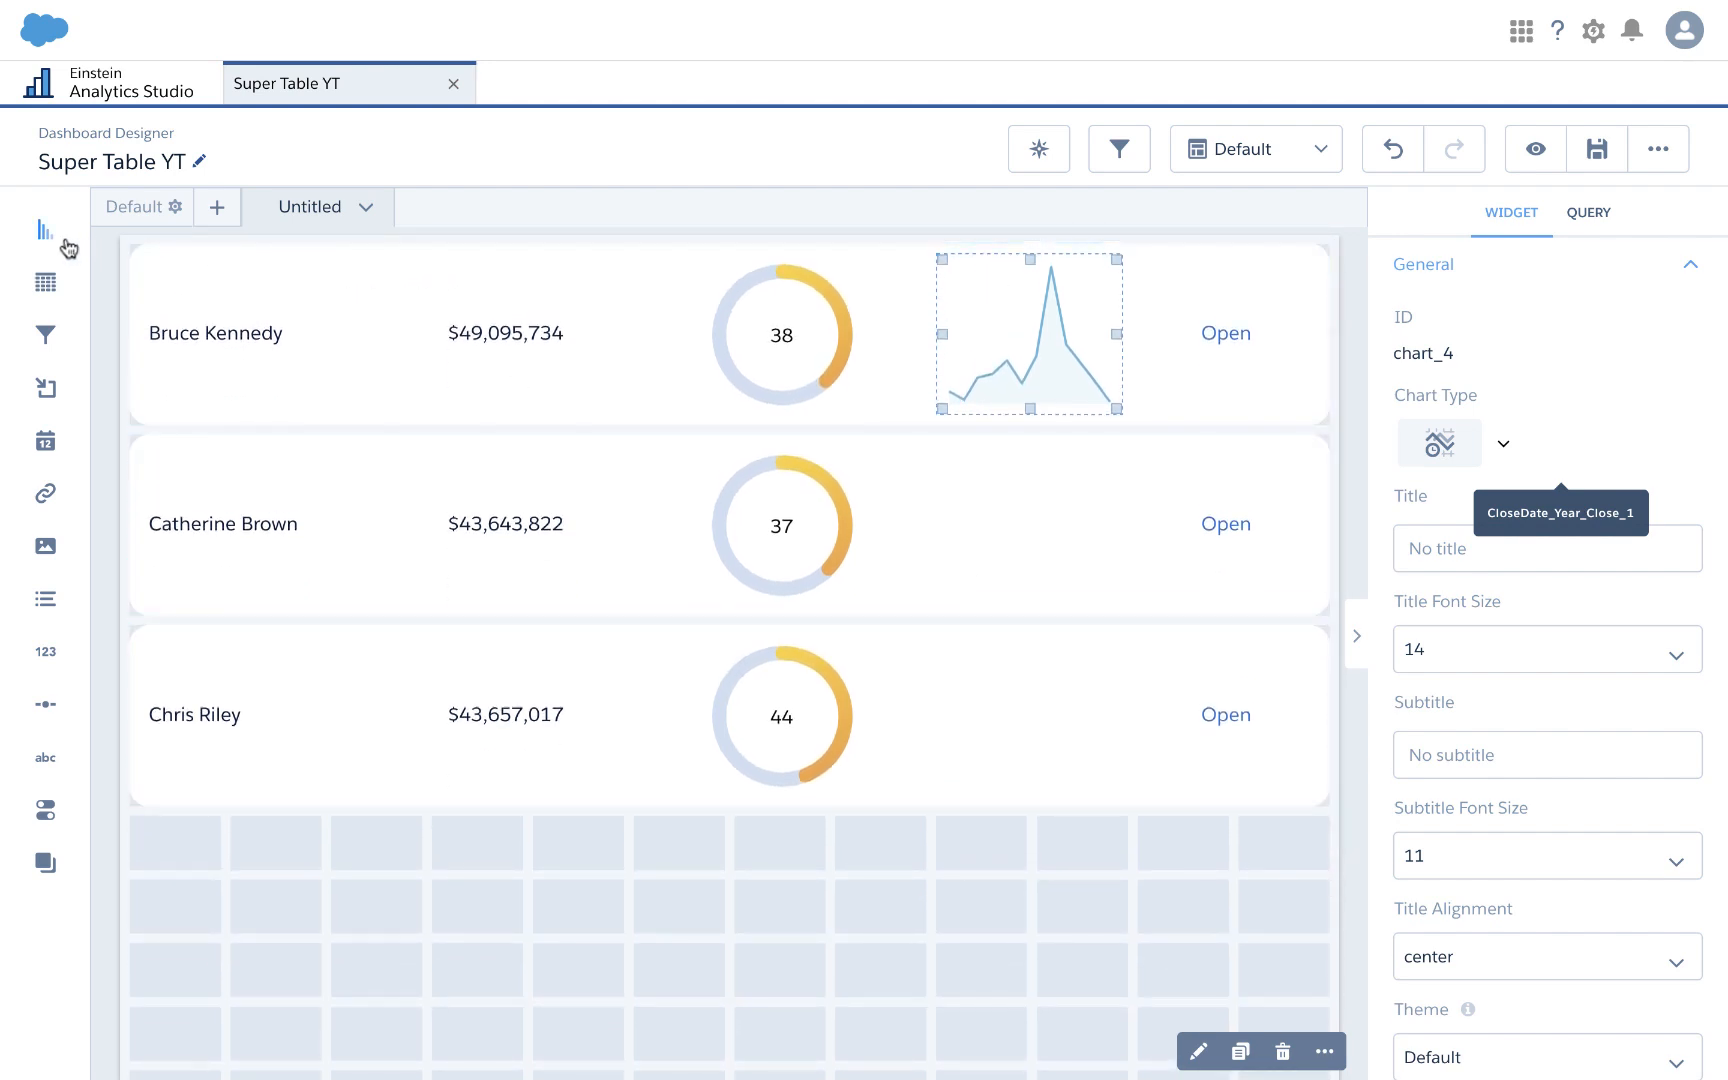
pyautogui.moveTo(45, 230); pyautogui.dragTo(981, 893)
# Step: Put empty chart widgets into the second and third owner rows
pyautogui.scroll(-2, 981, 893)
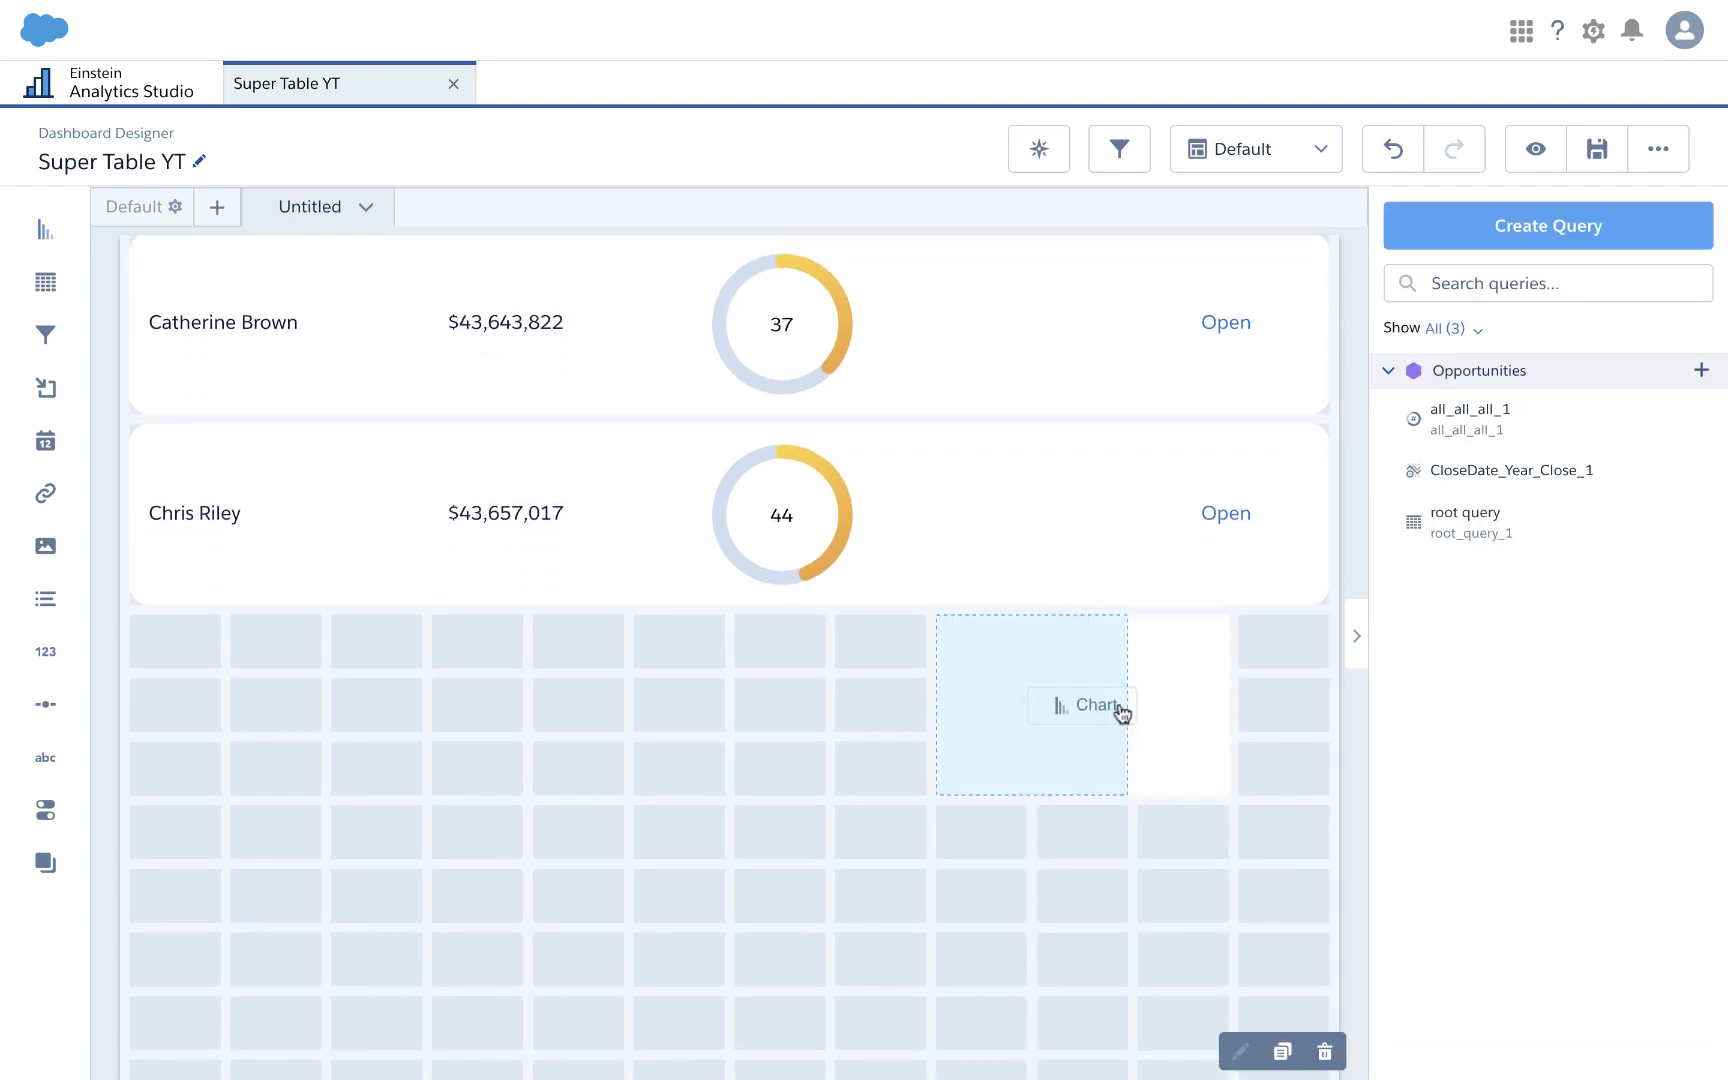
pyautogui.moveTo(1118, 710); pyautogui.dragTo(1071, 344)
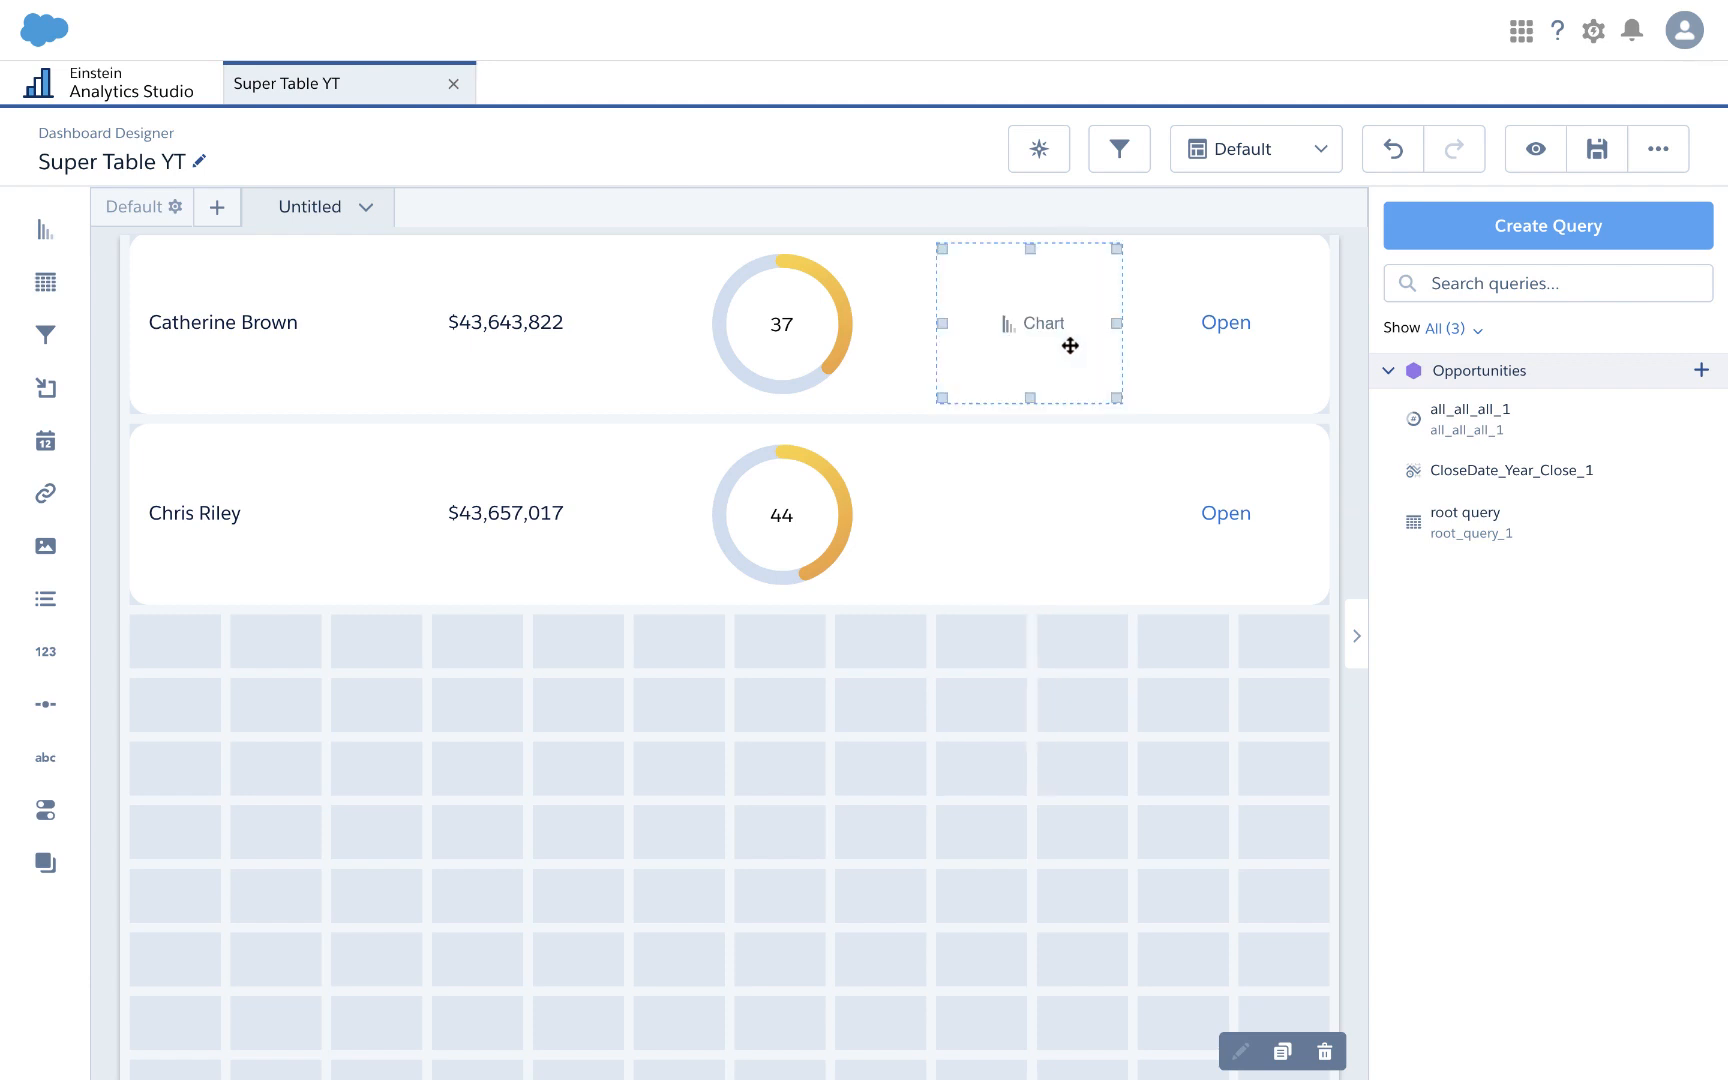
pyautogui.moveTo(42, 232); pyautogui.dragTo(903, 798)
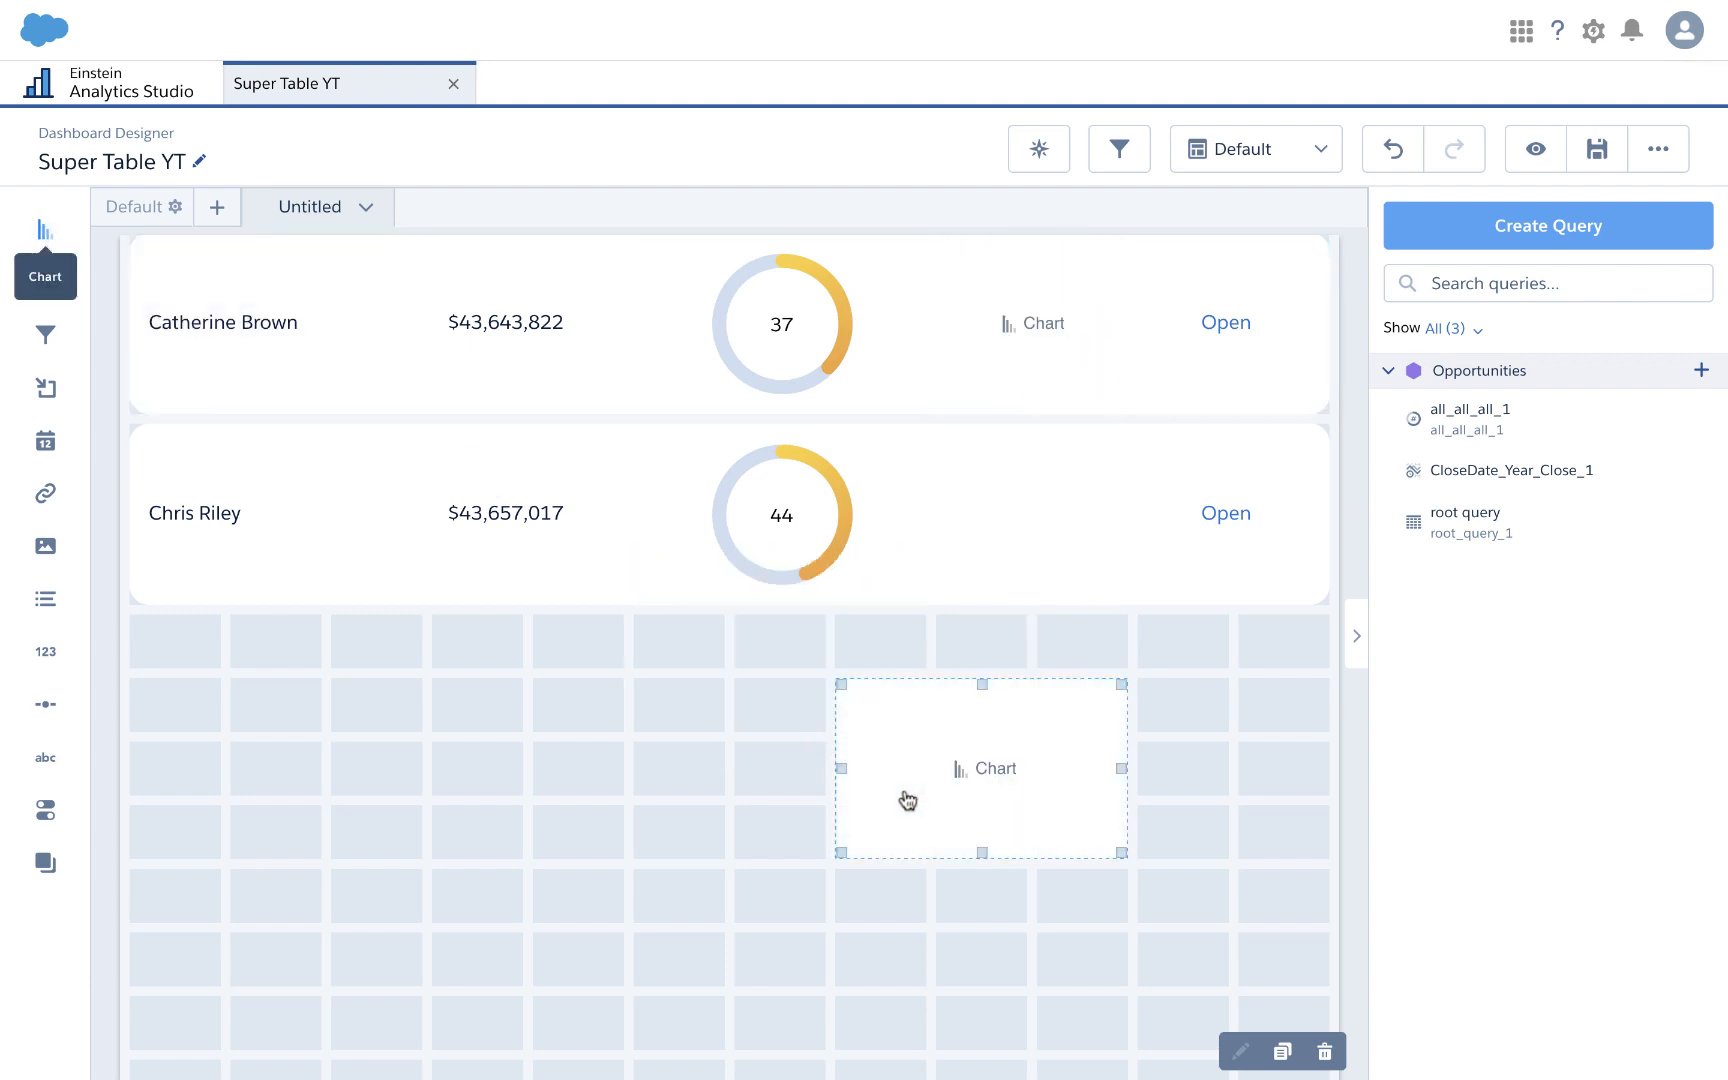
pyautogui.moveTo(1038, 778); pyautogui.dragTo(1095, 552)
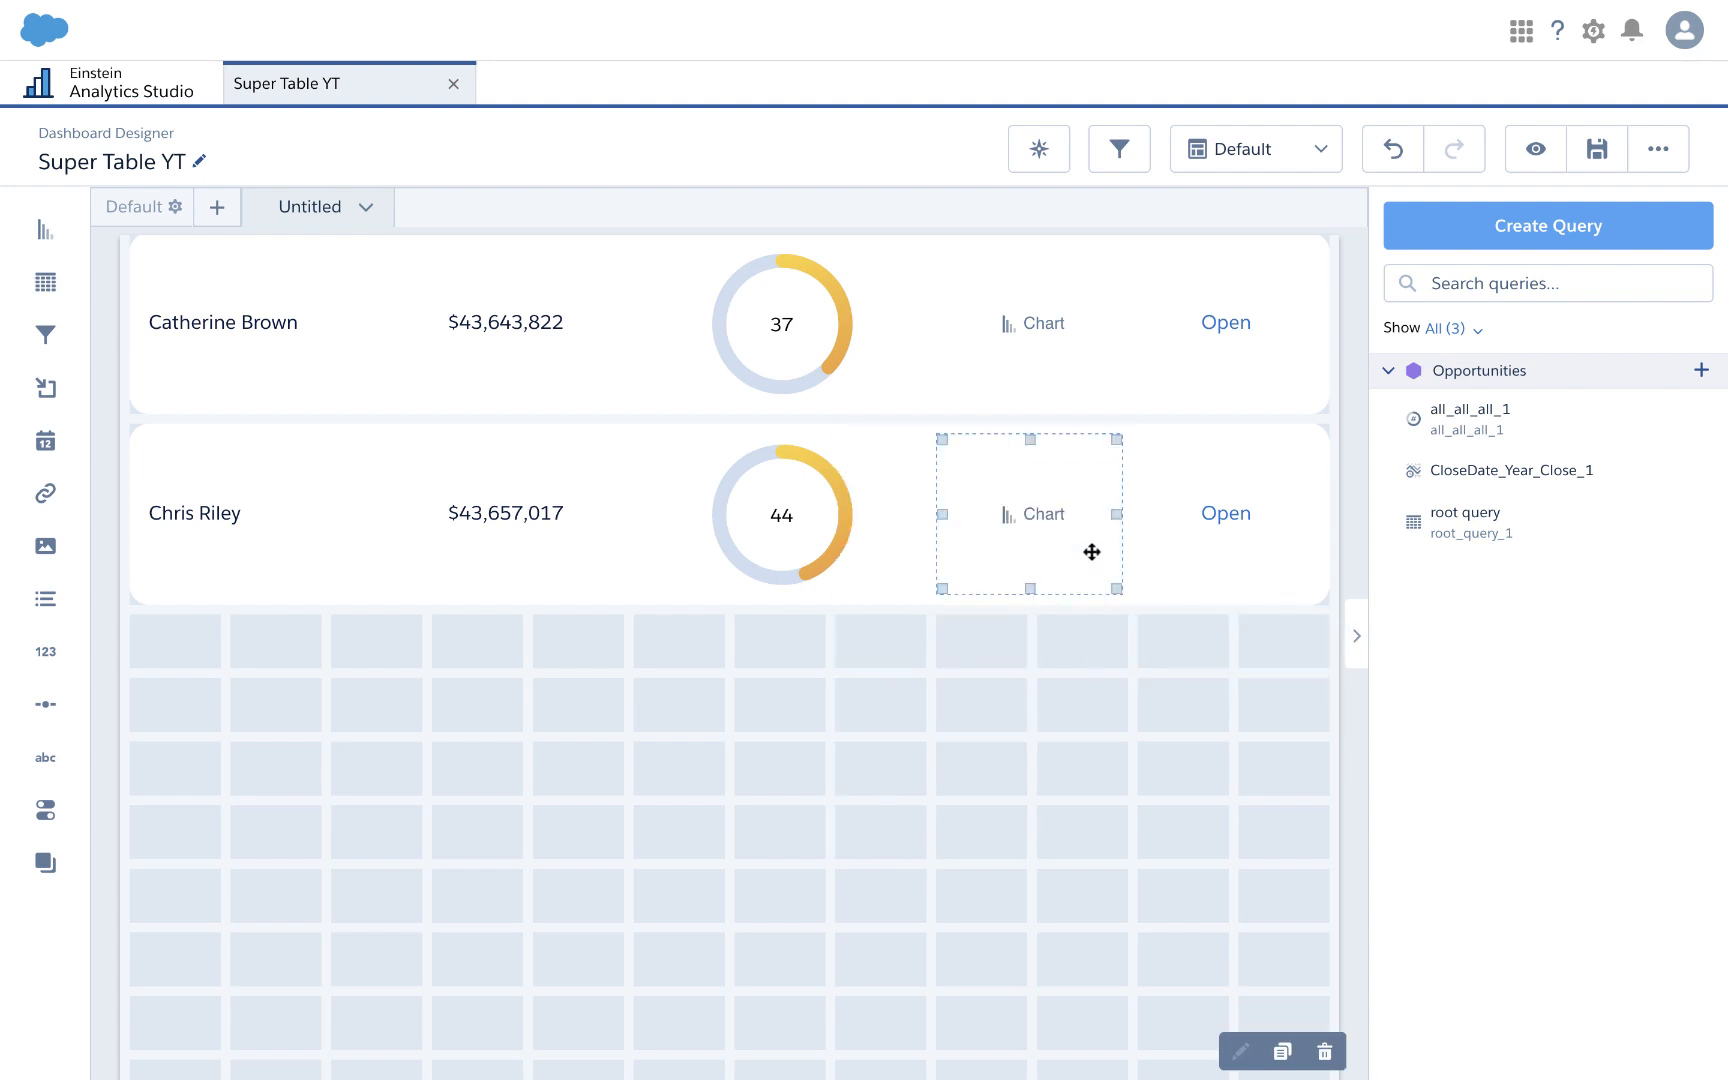
# Step: Bind the CloseDate_Year_Close_1 query to the second and third rows' chart widgets
pyautogui.scroll(2, 1095, 552)
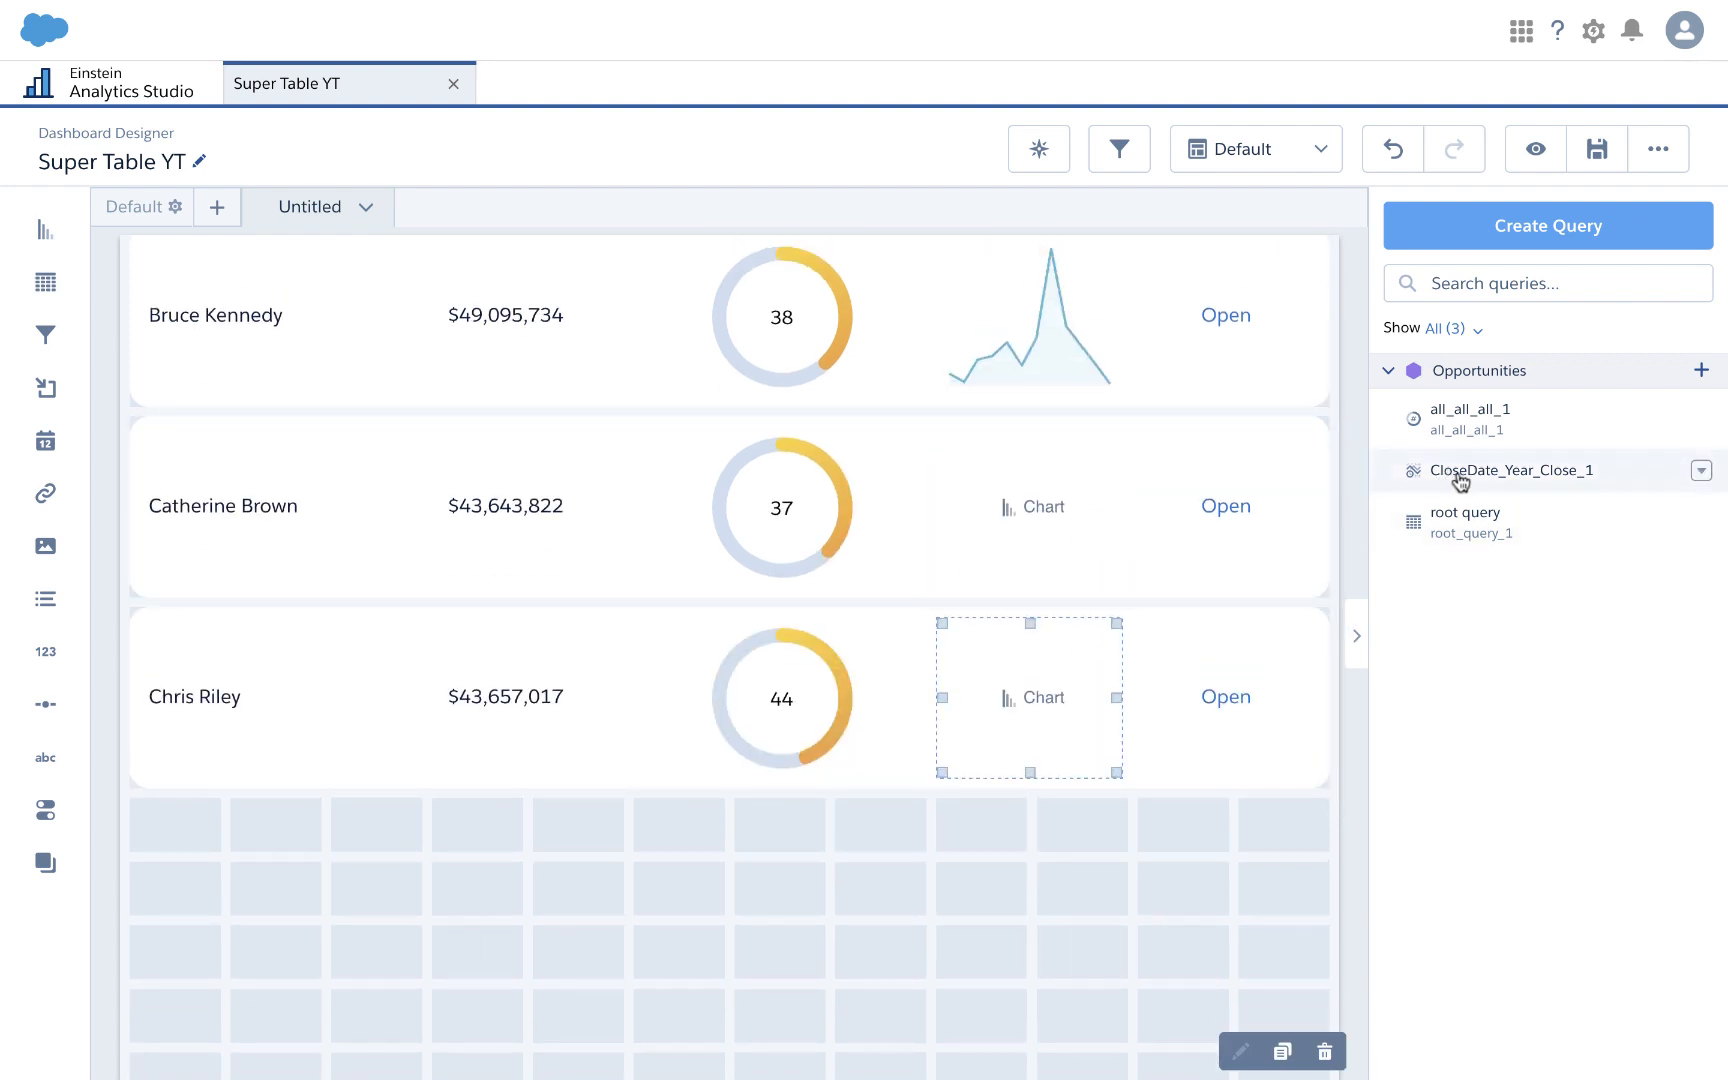
pyautogui.moveTo(1462, 478); pyautogui.dragTo(1050, 490)
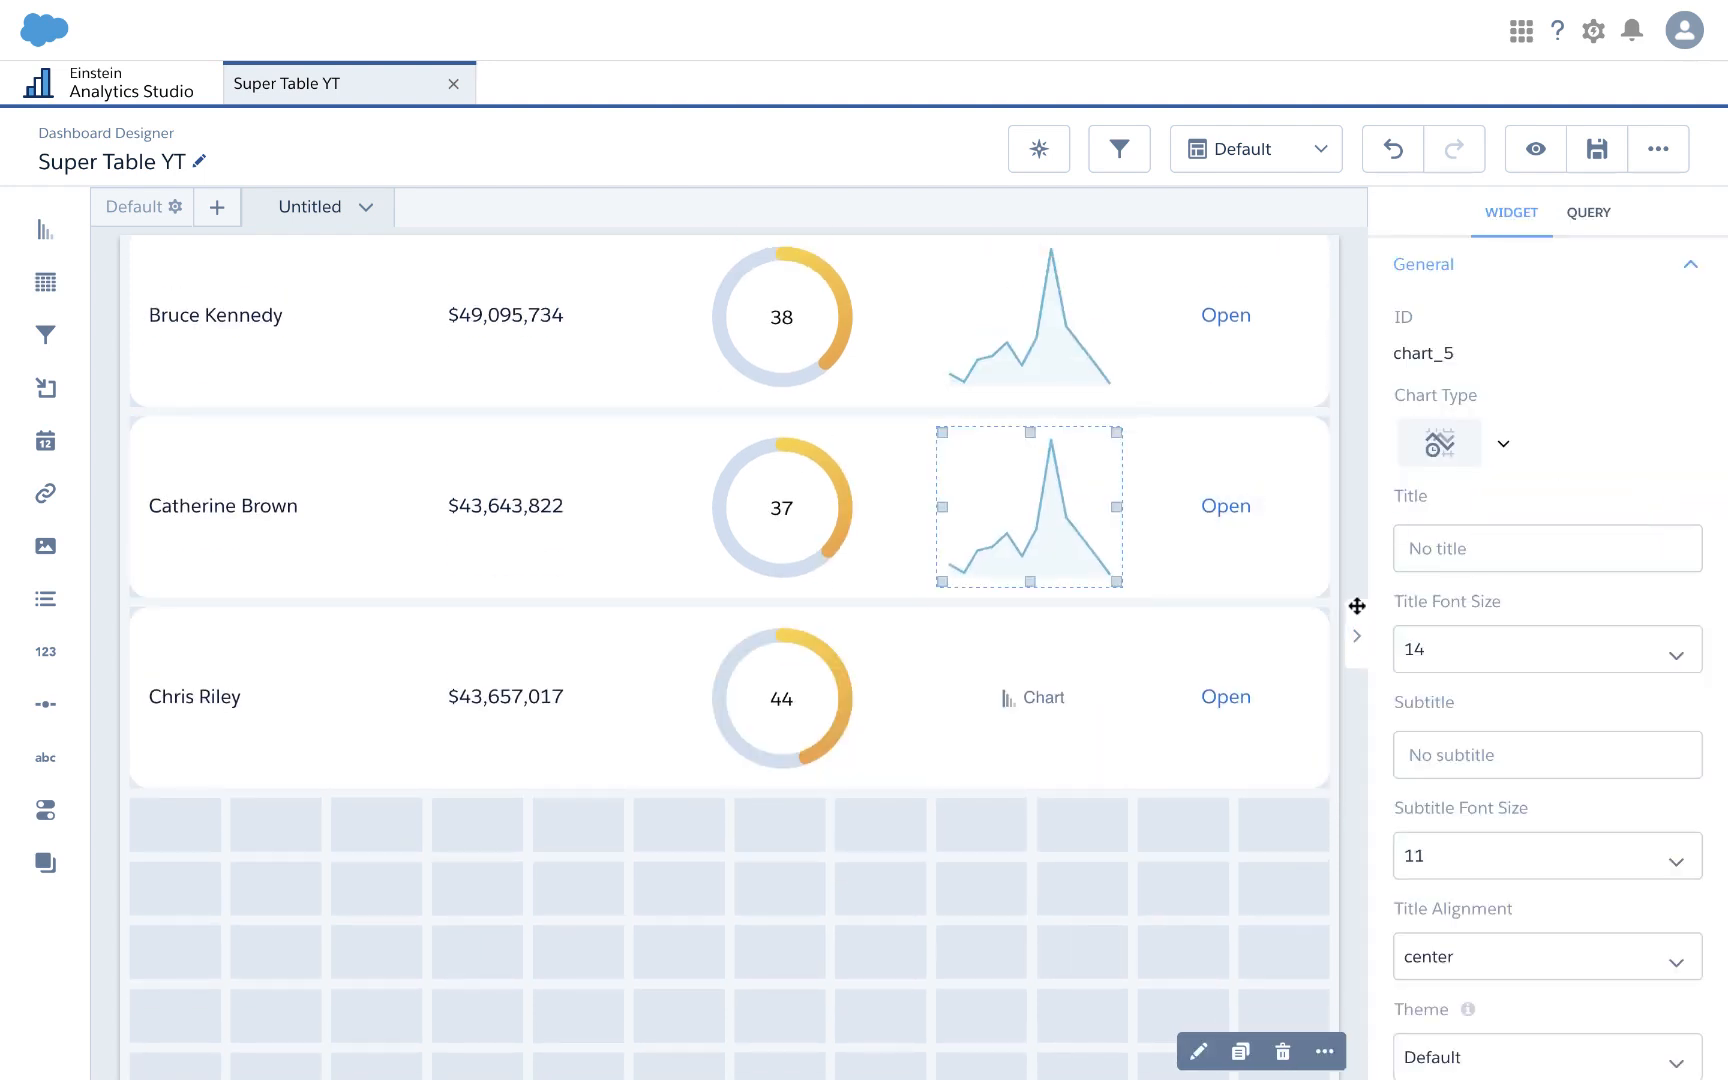
pyautogui.click(1163, 938)
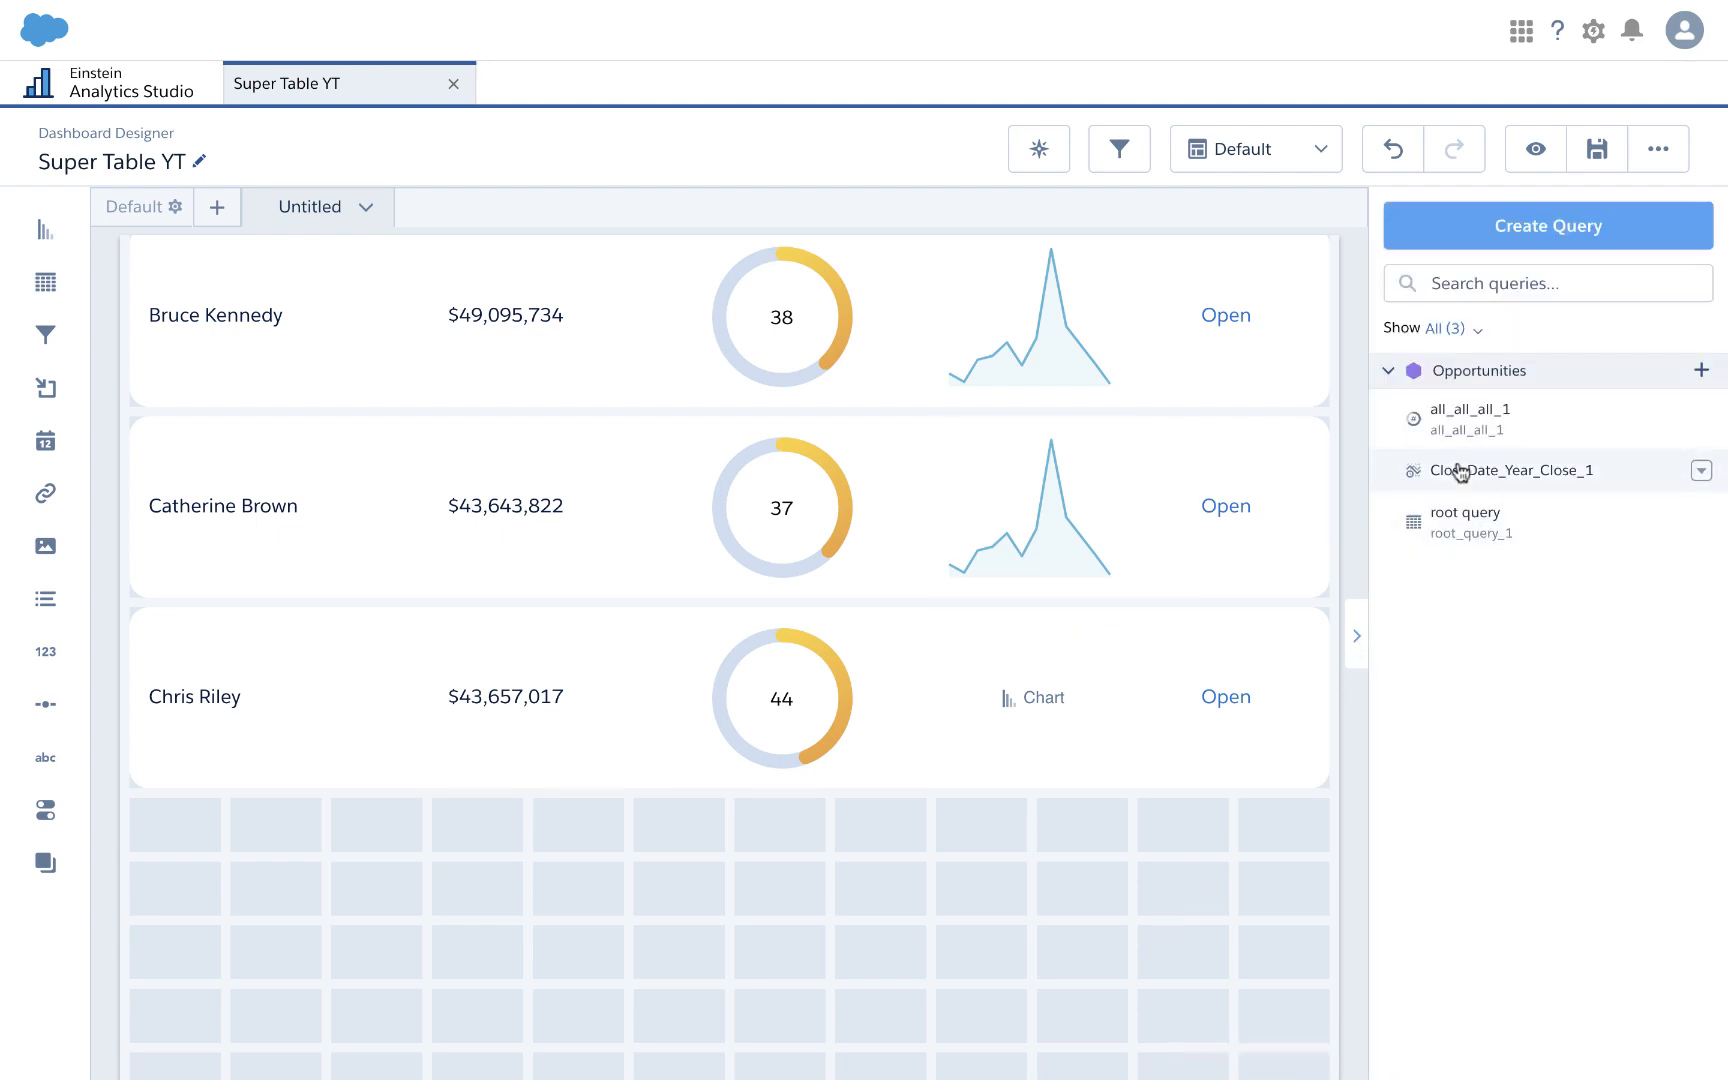
pyautogui.moveTo(1458, 470); pyautogui.dragTo(1038, 712)
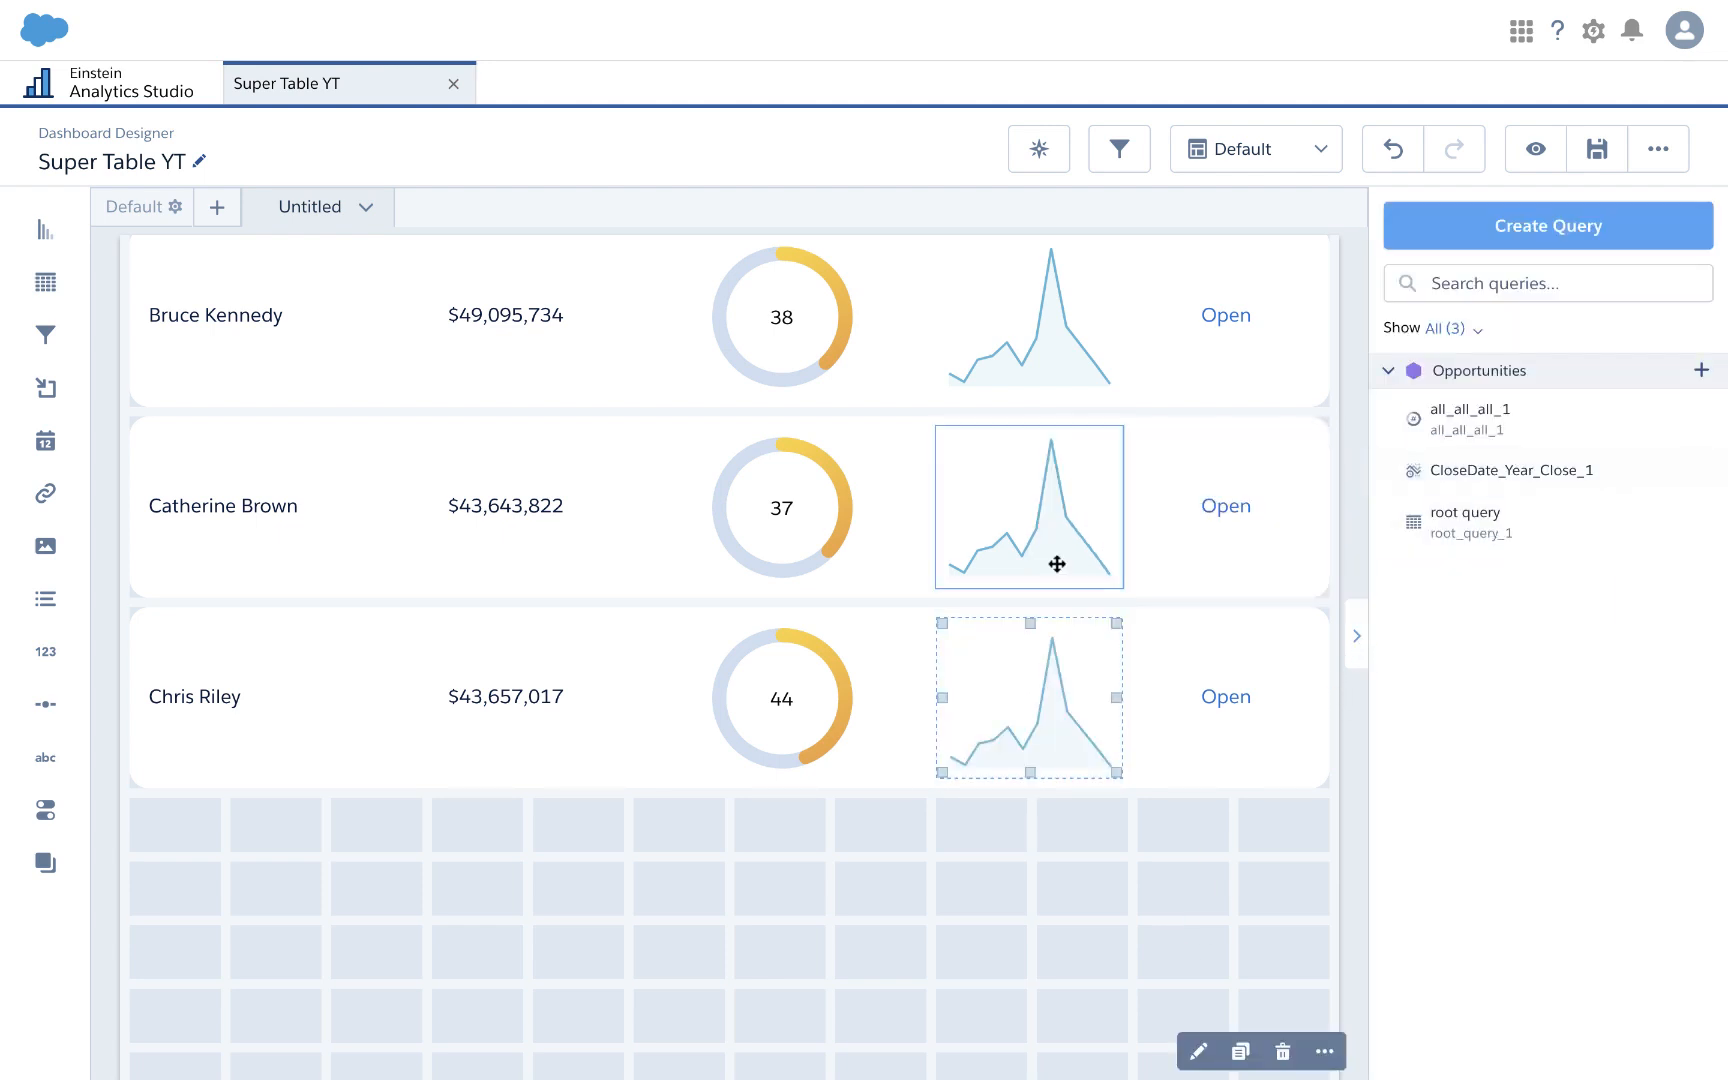
pyautogui.click(1076, 506)
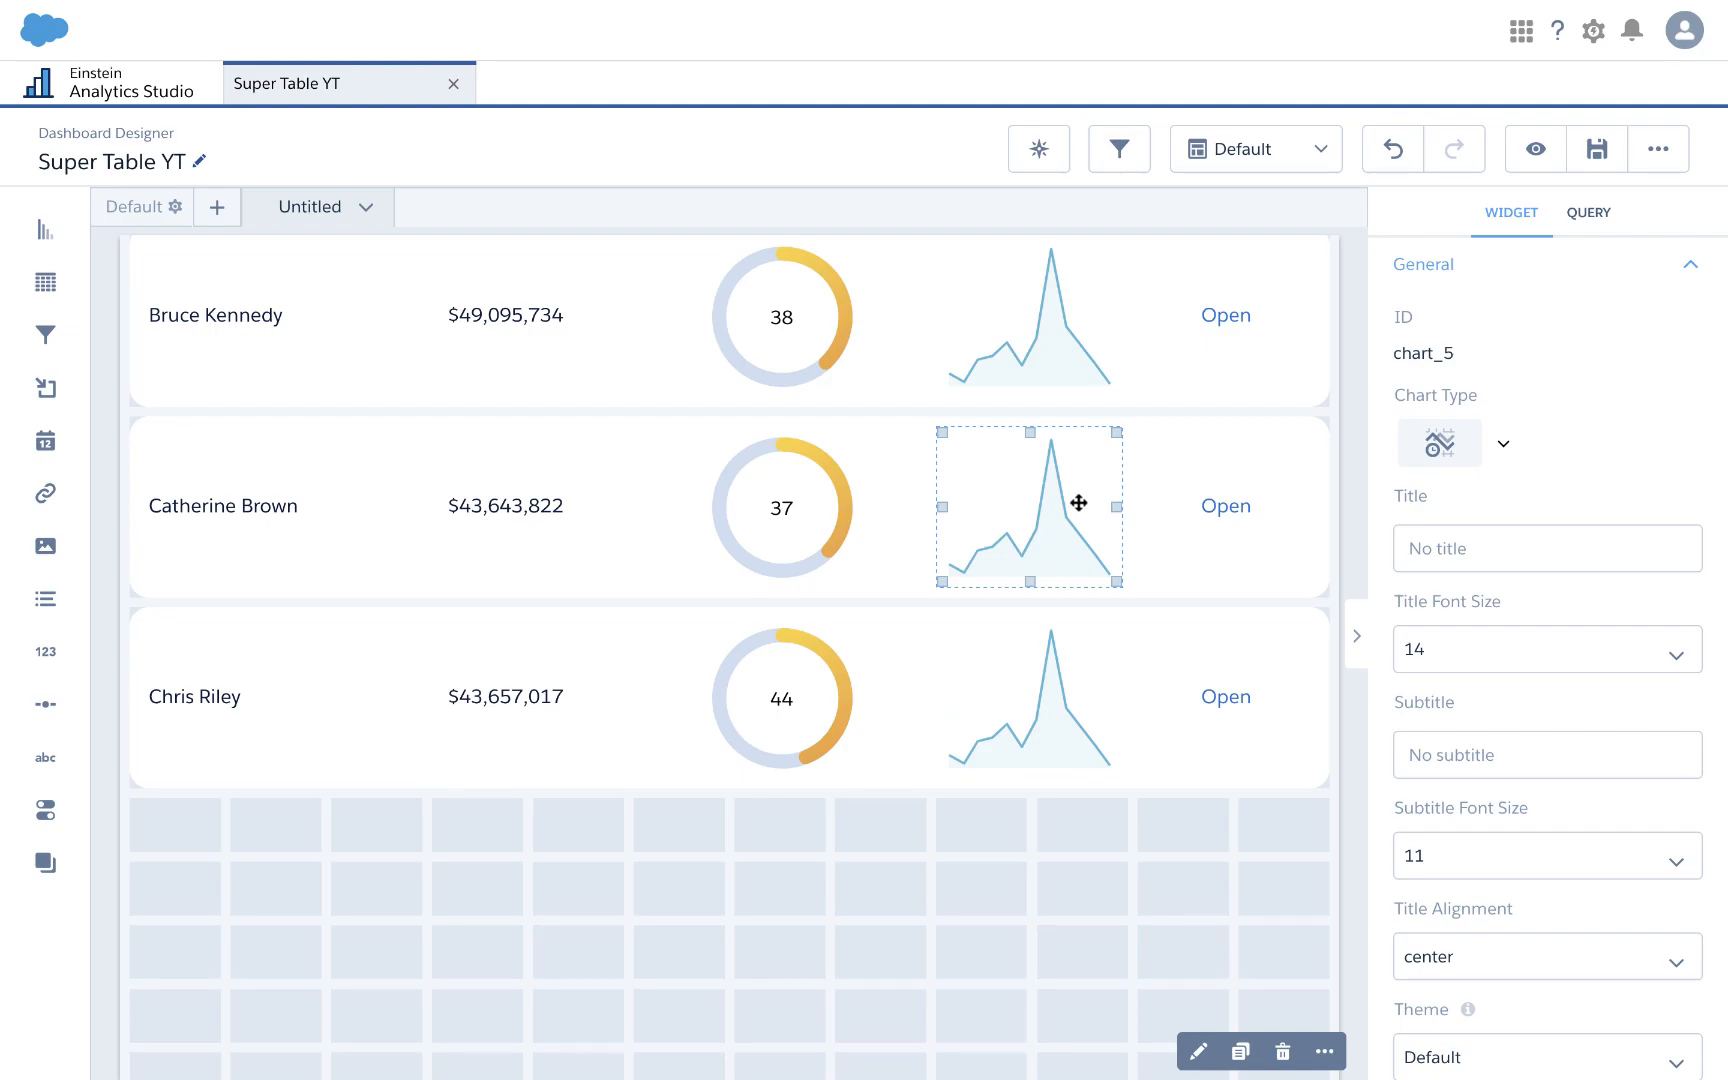
pyautogui.doubleClick(1078, 503)
# Step: Add an unused Sum of Amount measure to the second row sparkline's Y-axis and update
pyautogui.click(920, 638)
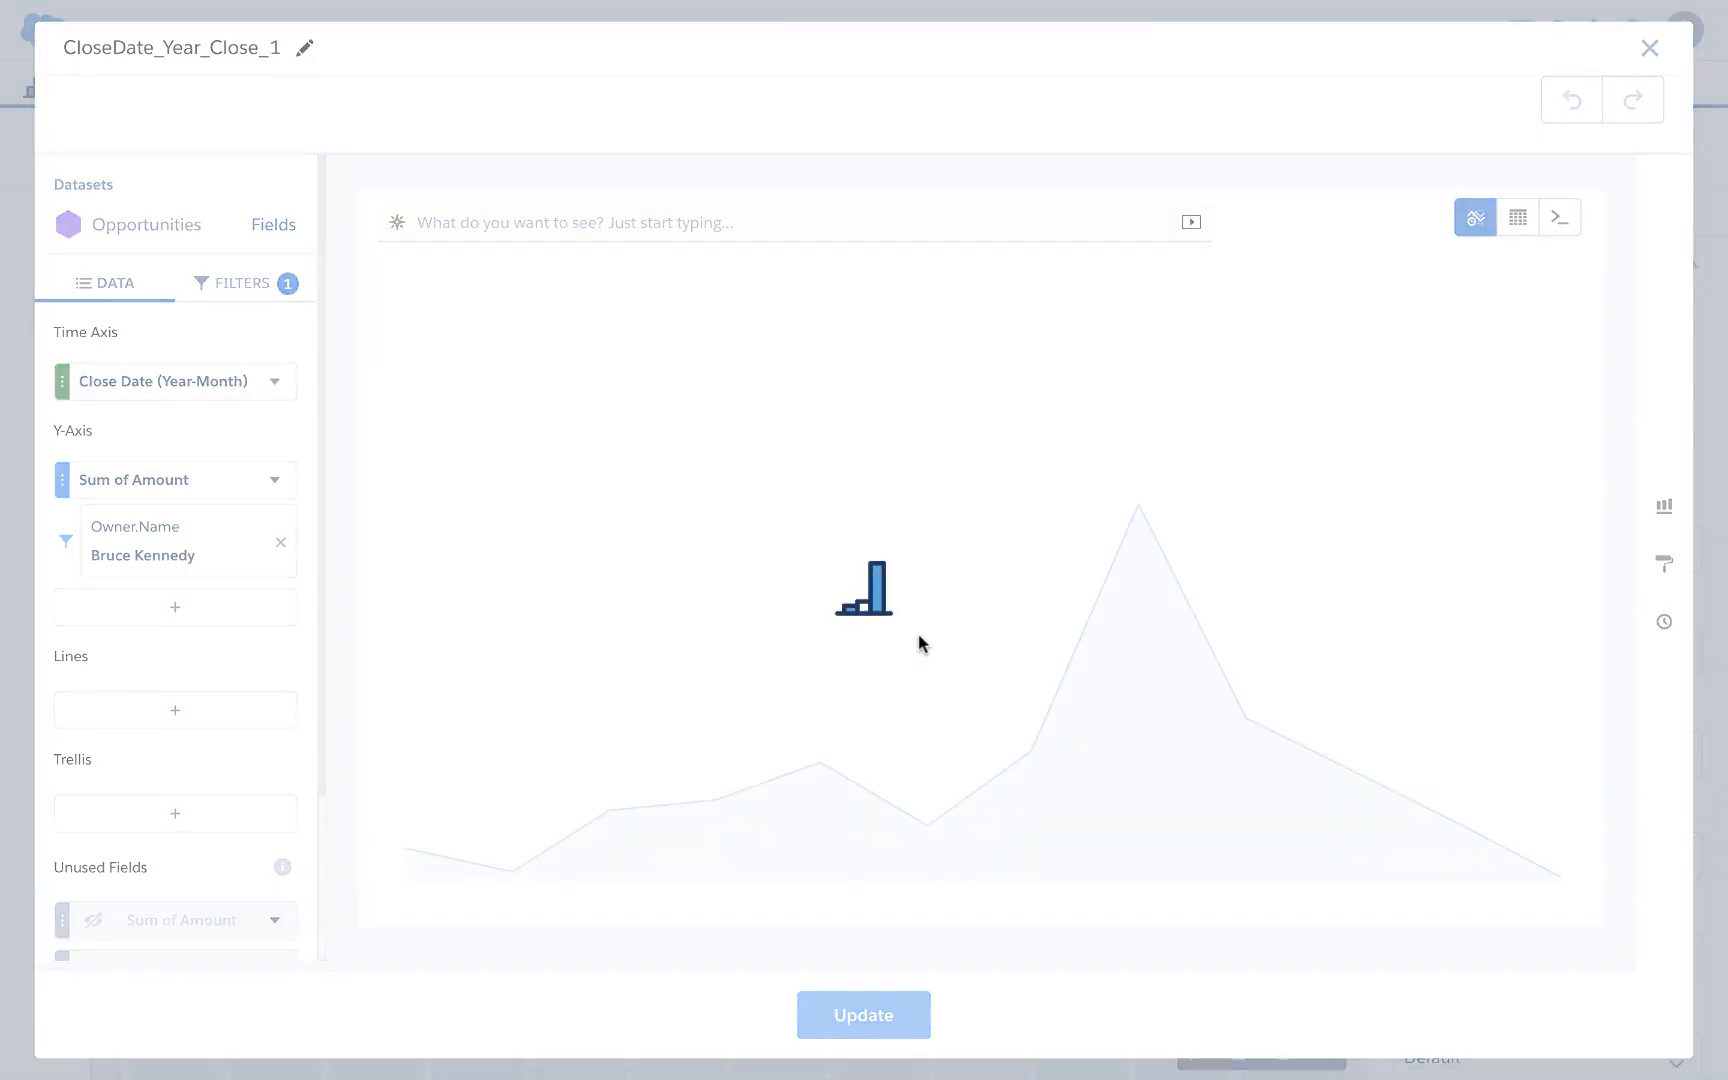
pyautogui.scroll(-1, 185, 745)
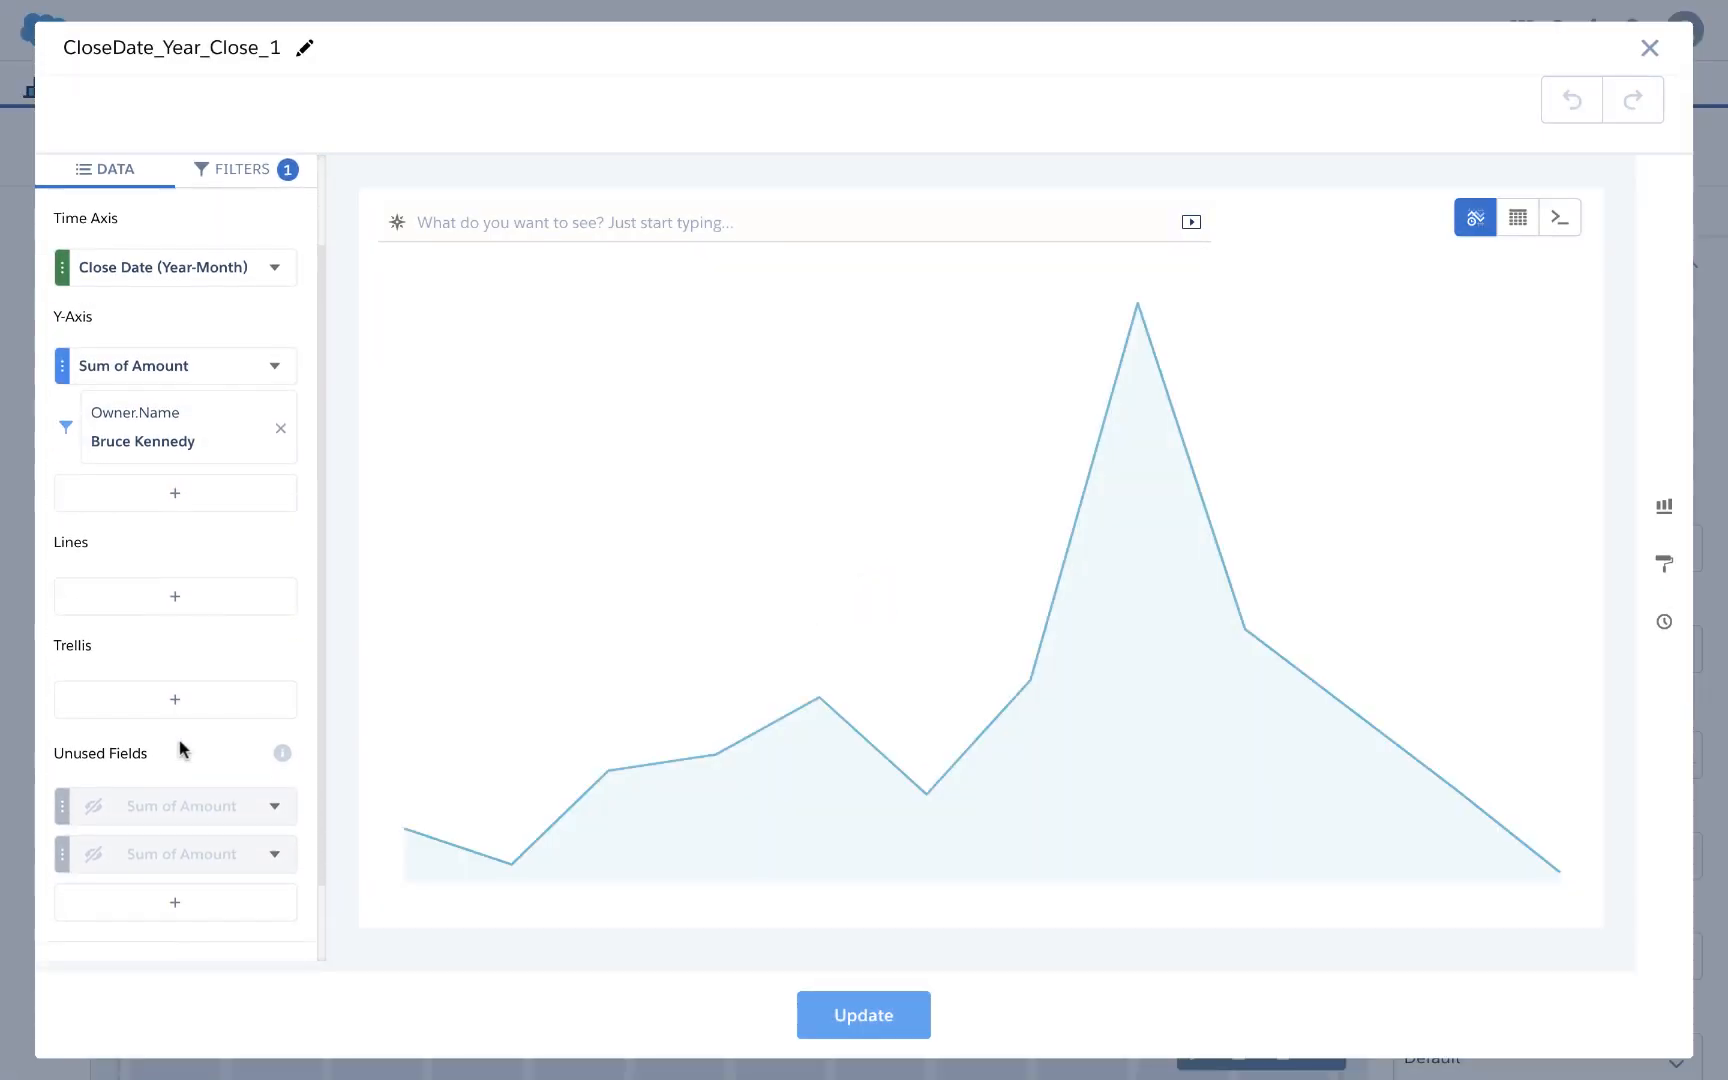
pyautogui.moveTo(162, 798)
pyautogui.mouseDown()
pyautogui.moveTo(216, 471)
pyautogui.moveTo(186, 405)
pyautogui.mouseUp()
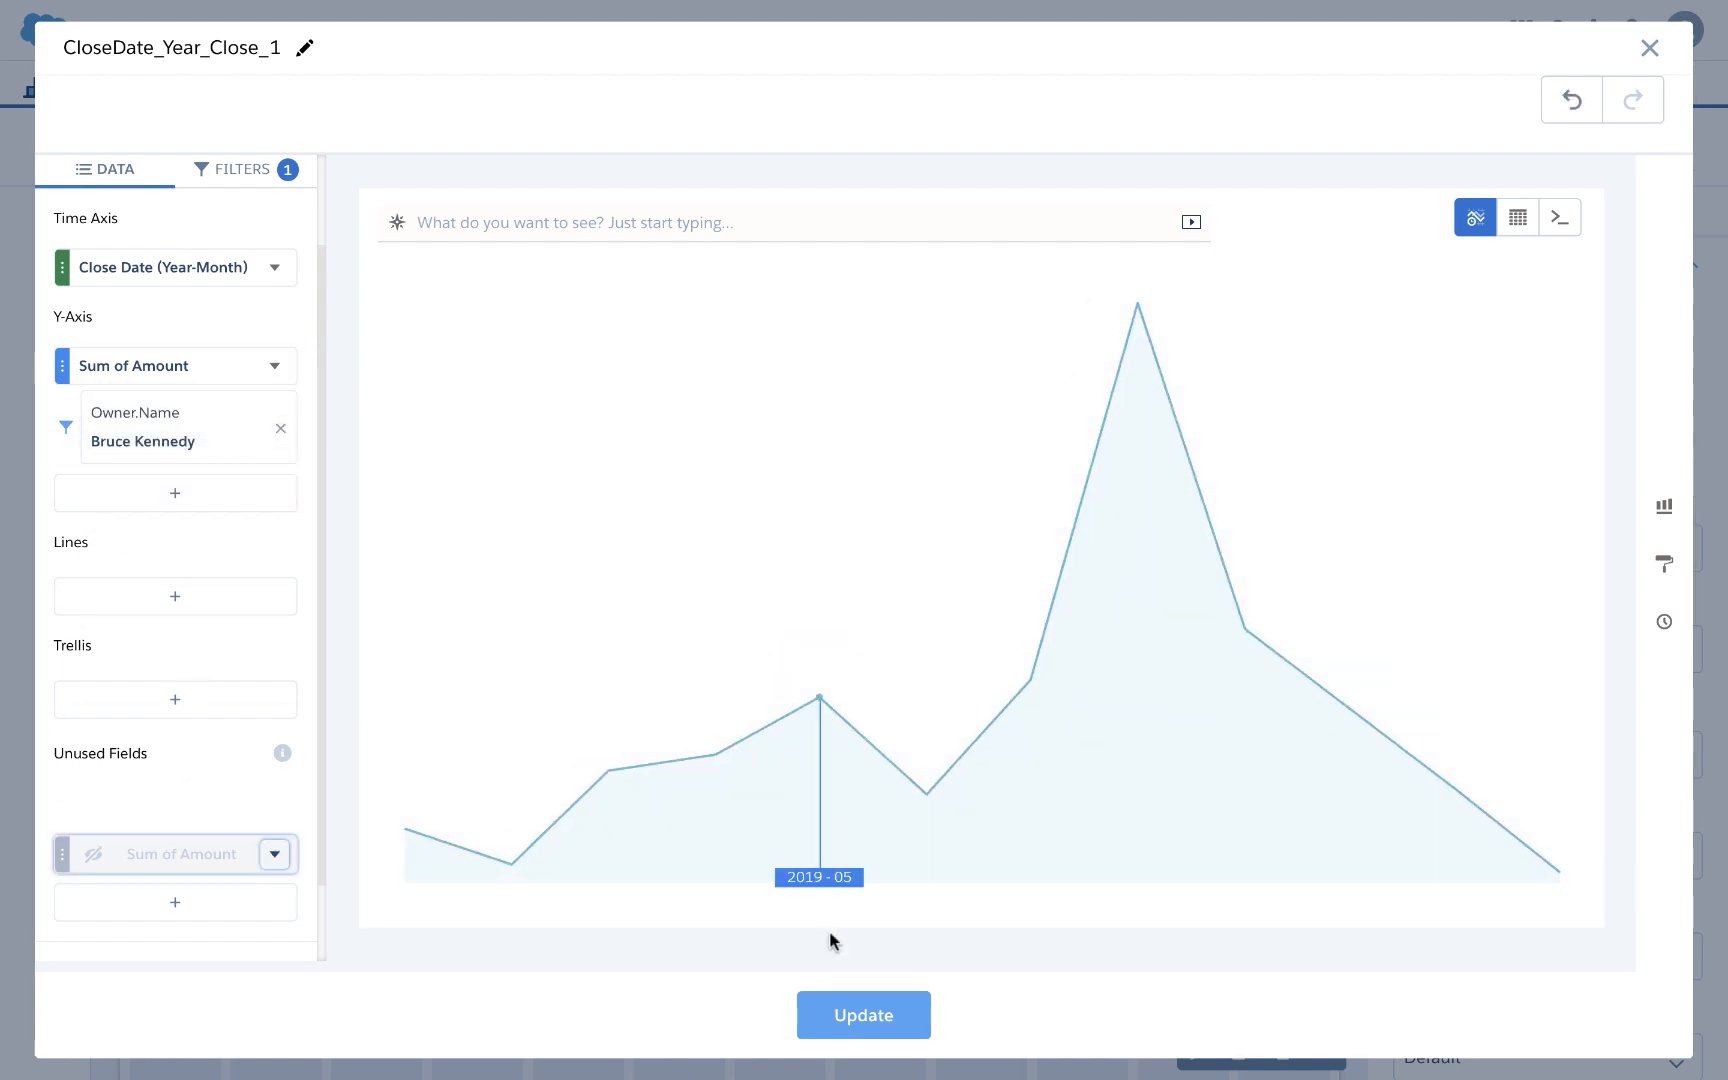
pyautogui.click(840, 1012)
# Step: Add another Sum of Amount series to the third row's sparkline and update
pyautogui.click(1100, 668)
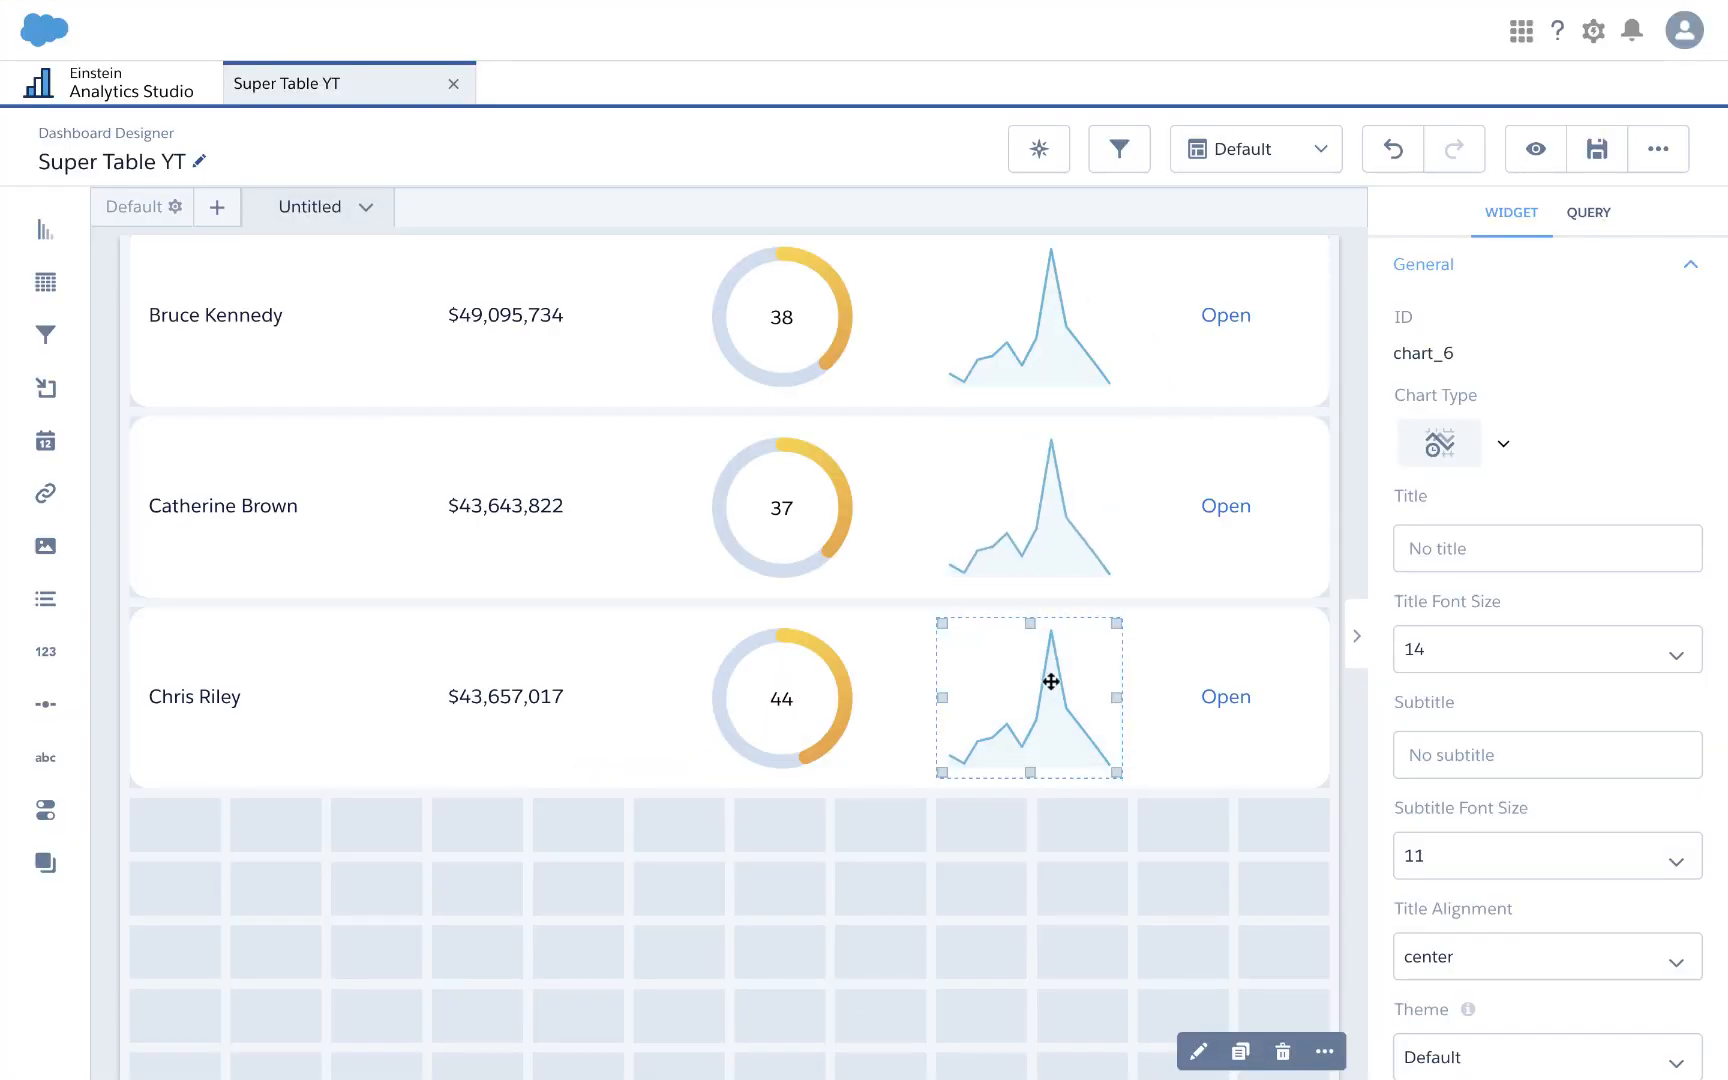
pyautogui.doubleClick(1050, 681)
pyautogui.click(950, 626)
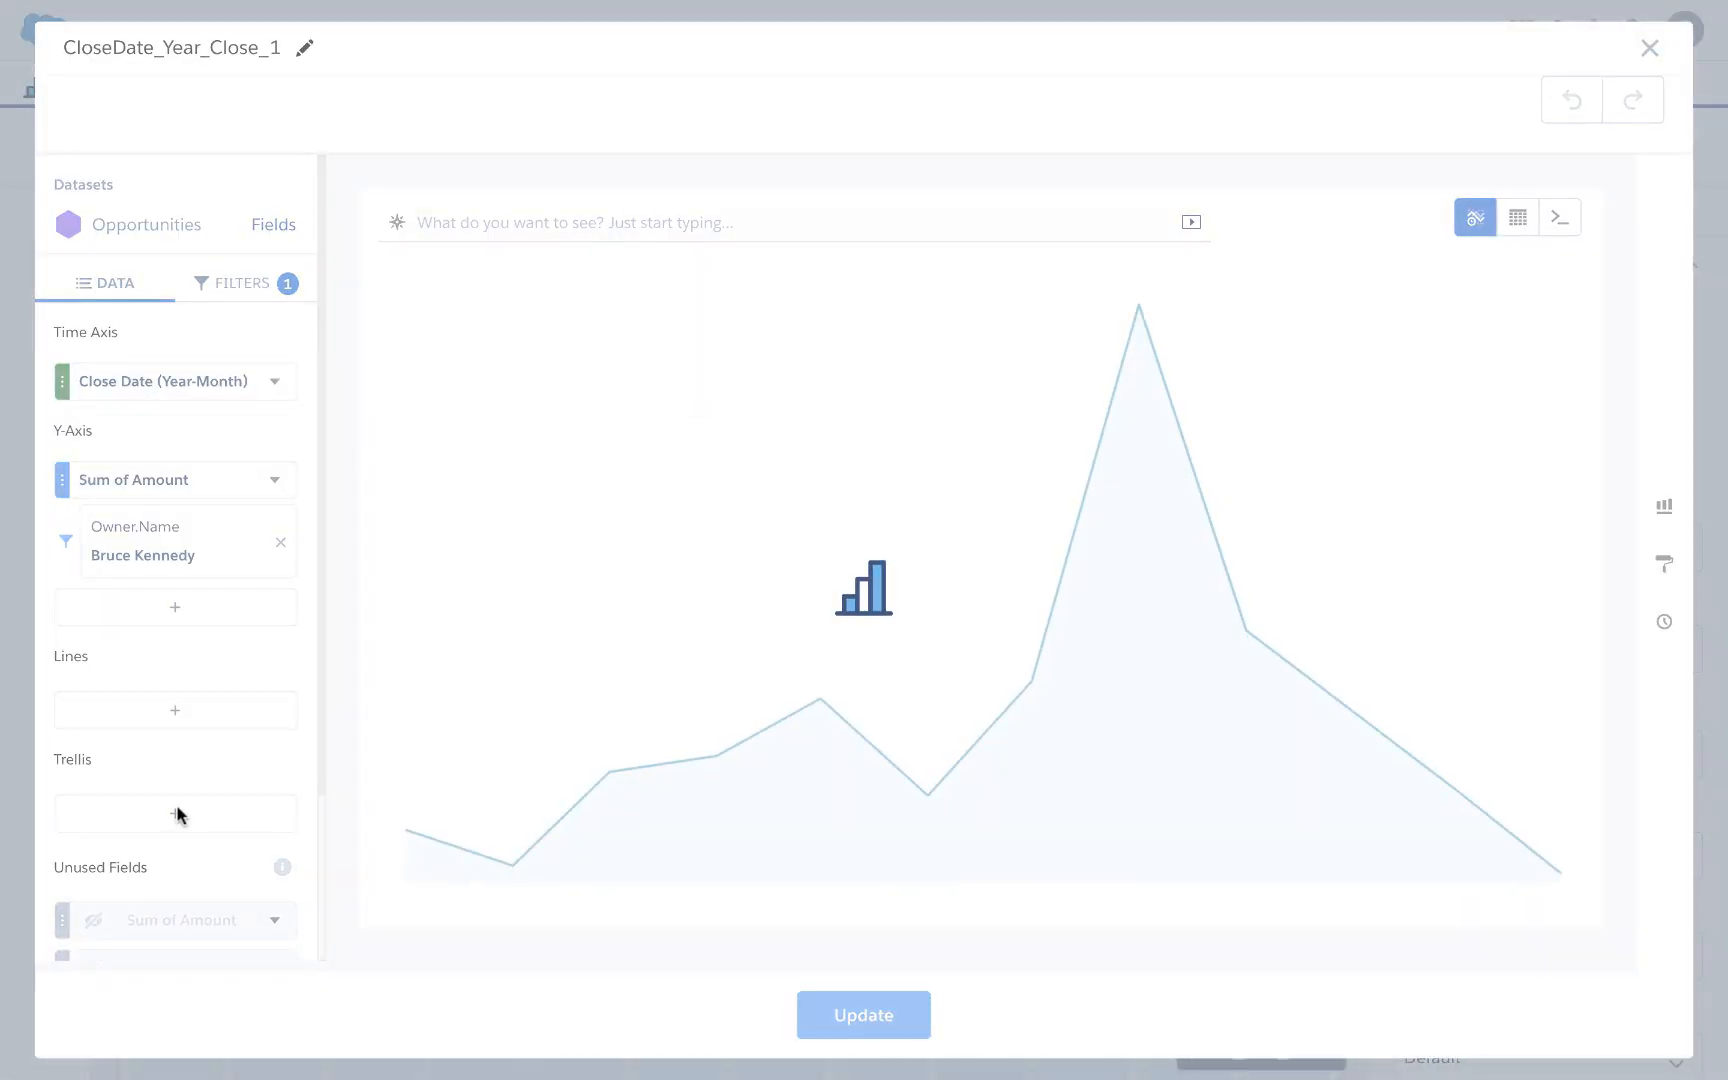
pyautogui.scroll(-3, 162, 822)
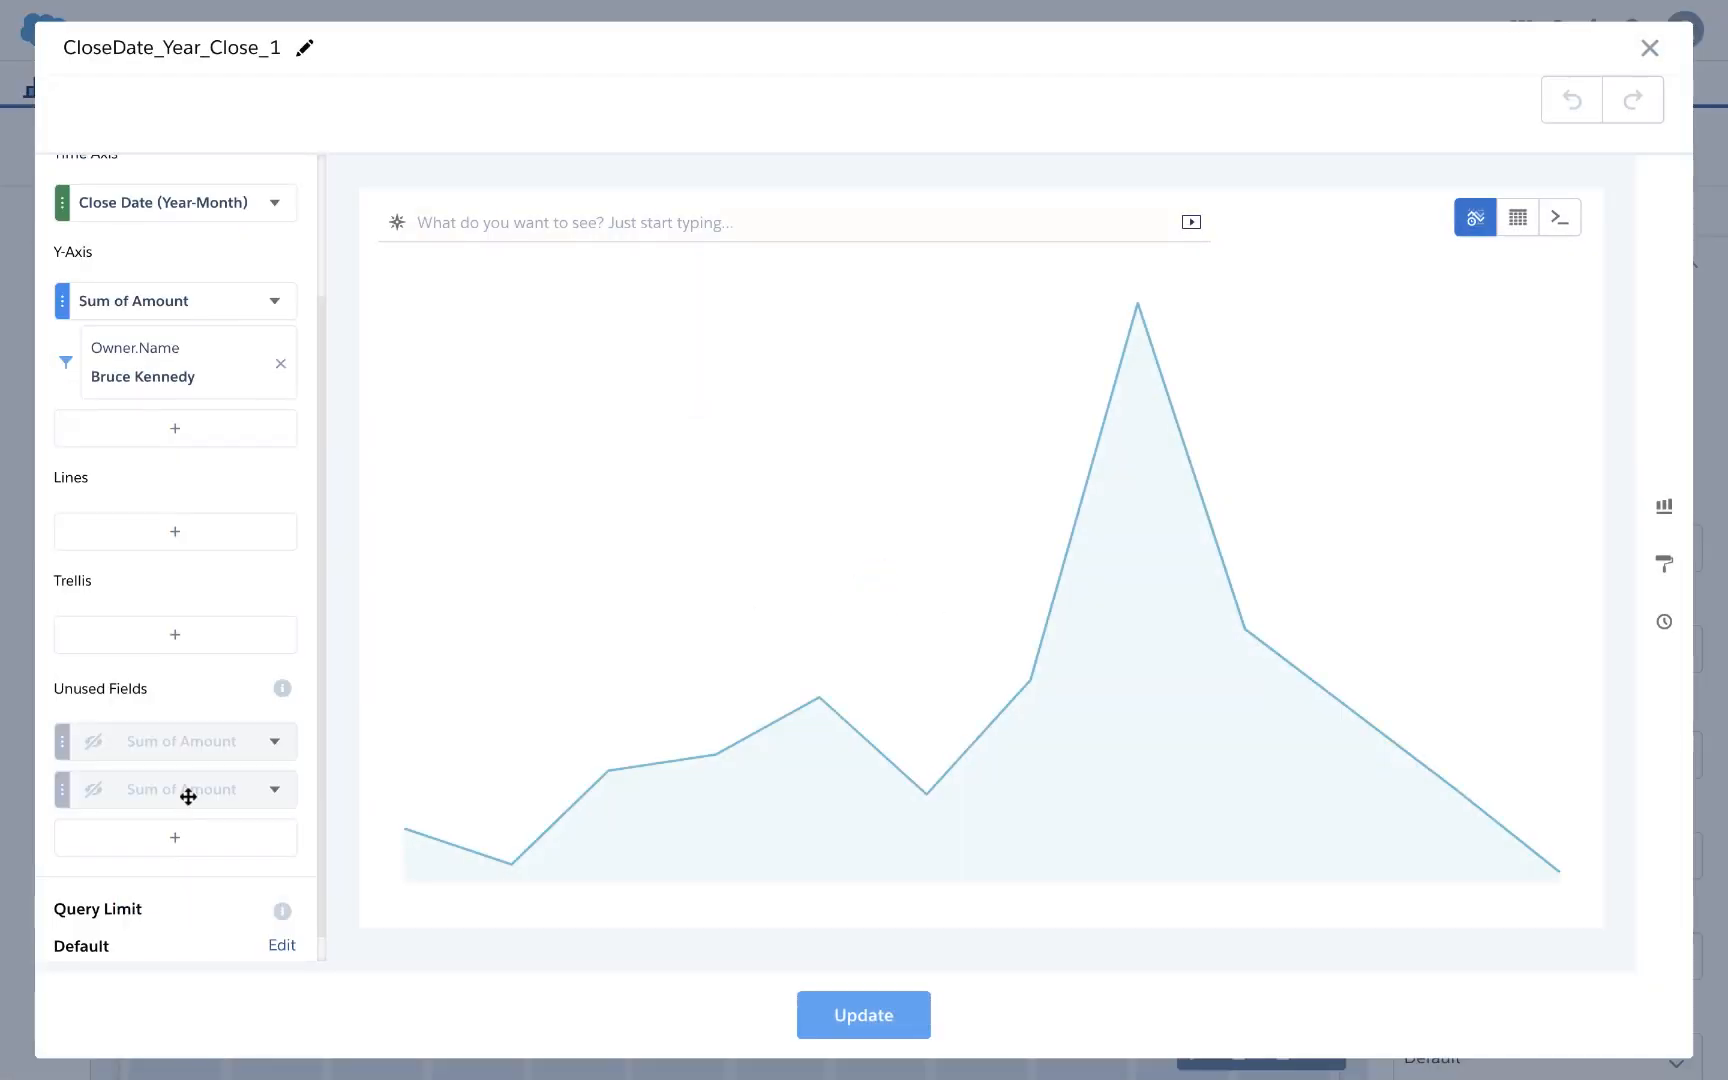
pyautogui.moveTo(188, 796); pyautogui.dragTo(220, 351)
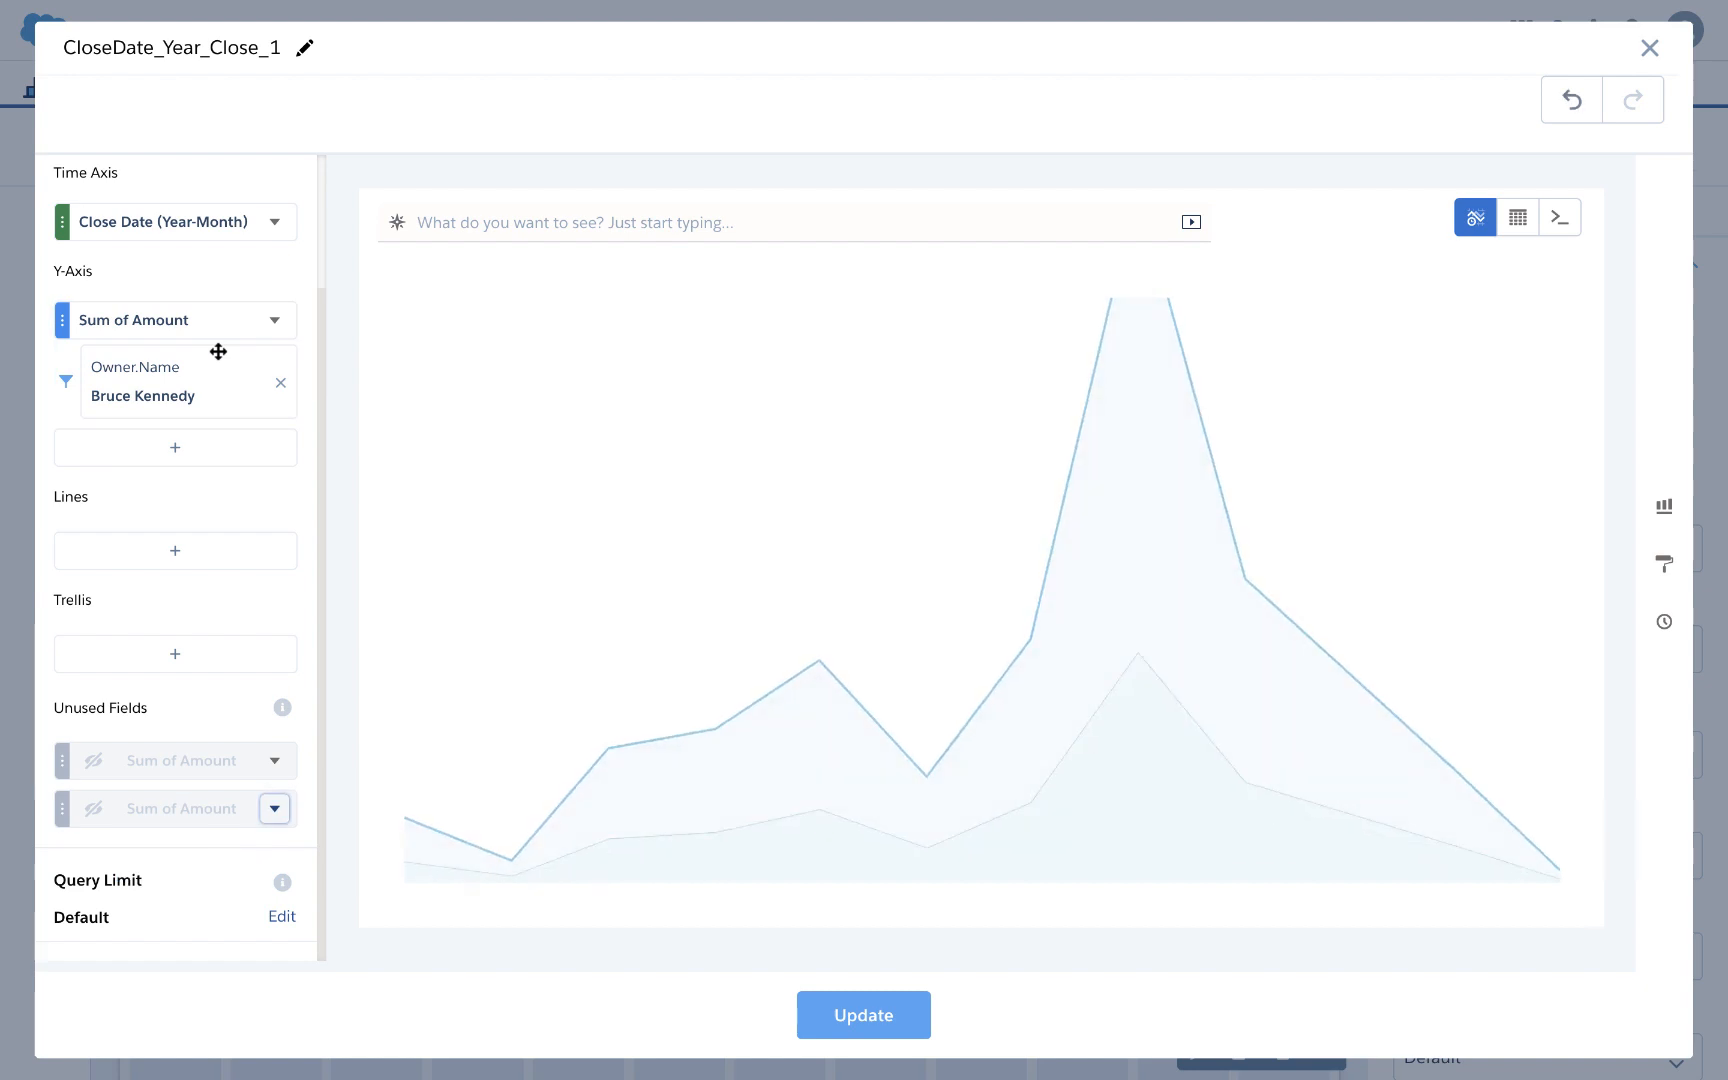
pyautogui.click(857, 1012)
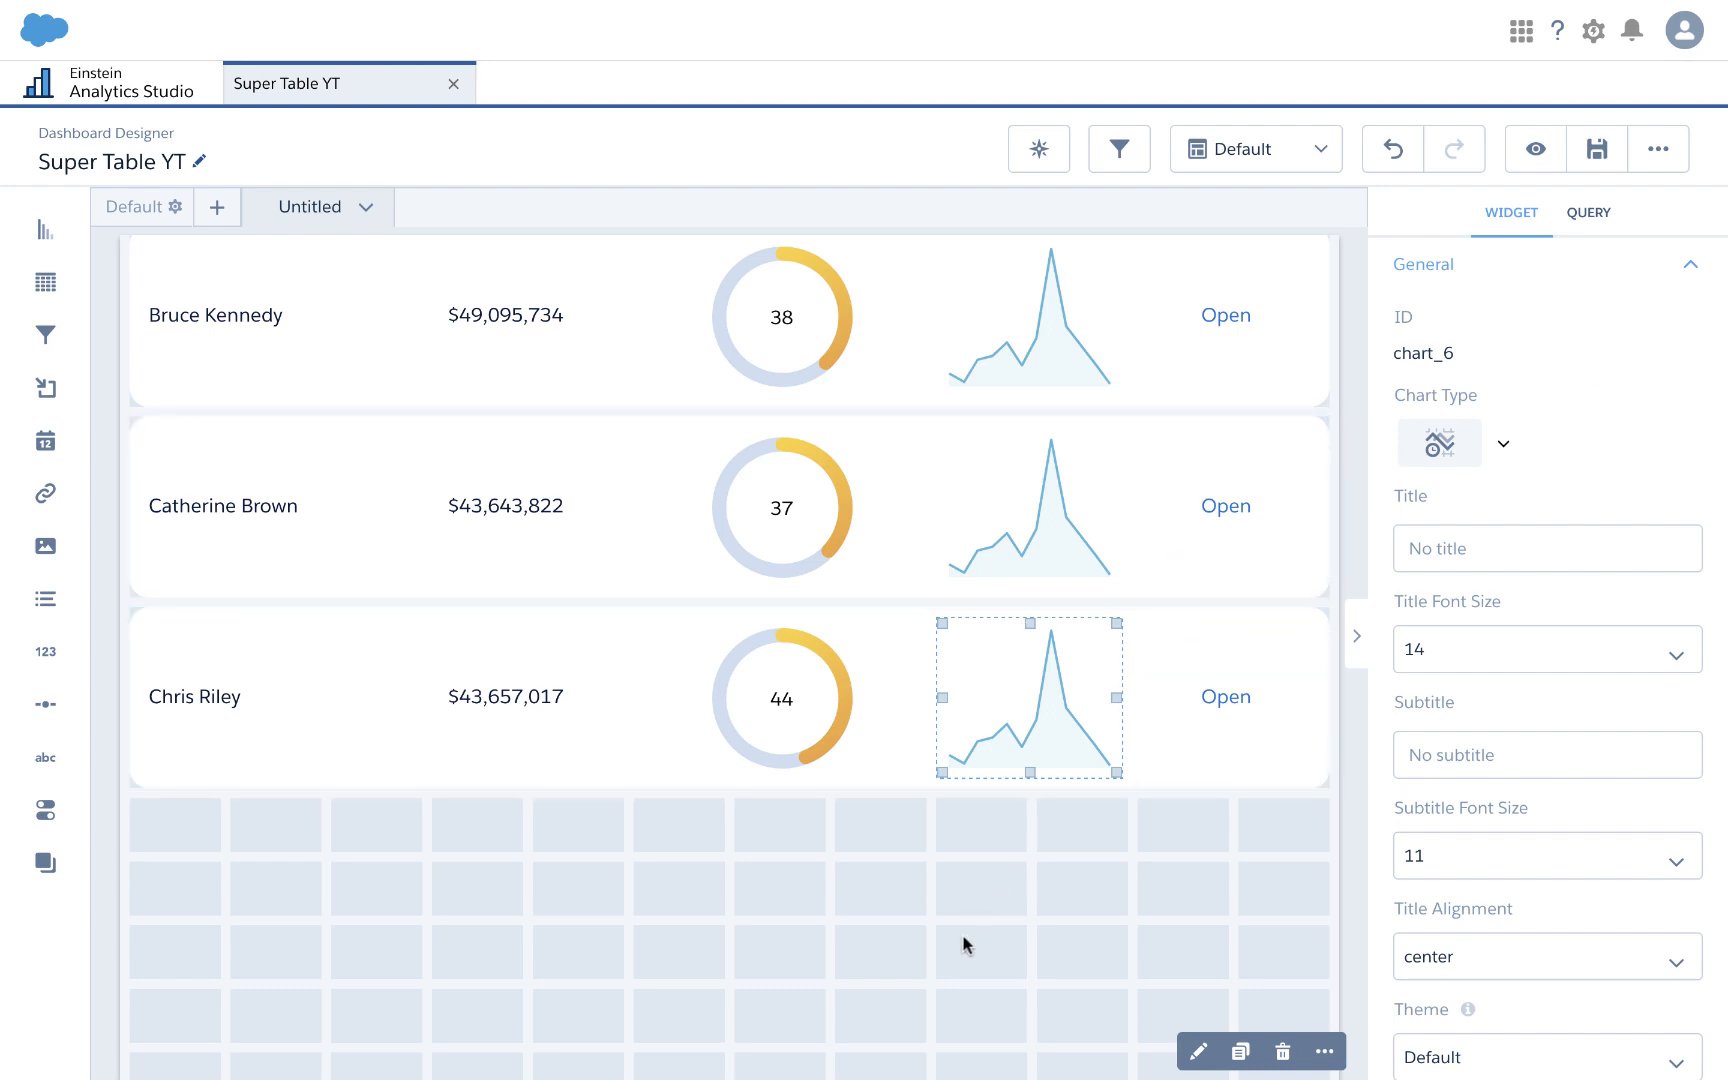
# Step: In the dashboard JSON, replace the first owner filter value with the root_query_1 row 0 Owner.Name binding
pyautogui.hotkey('ctrl', 'e')
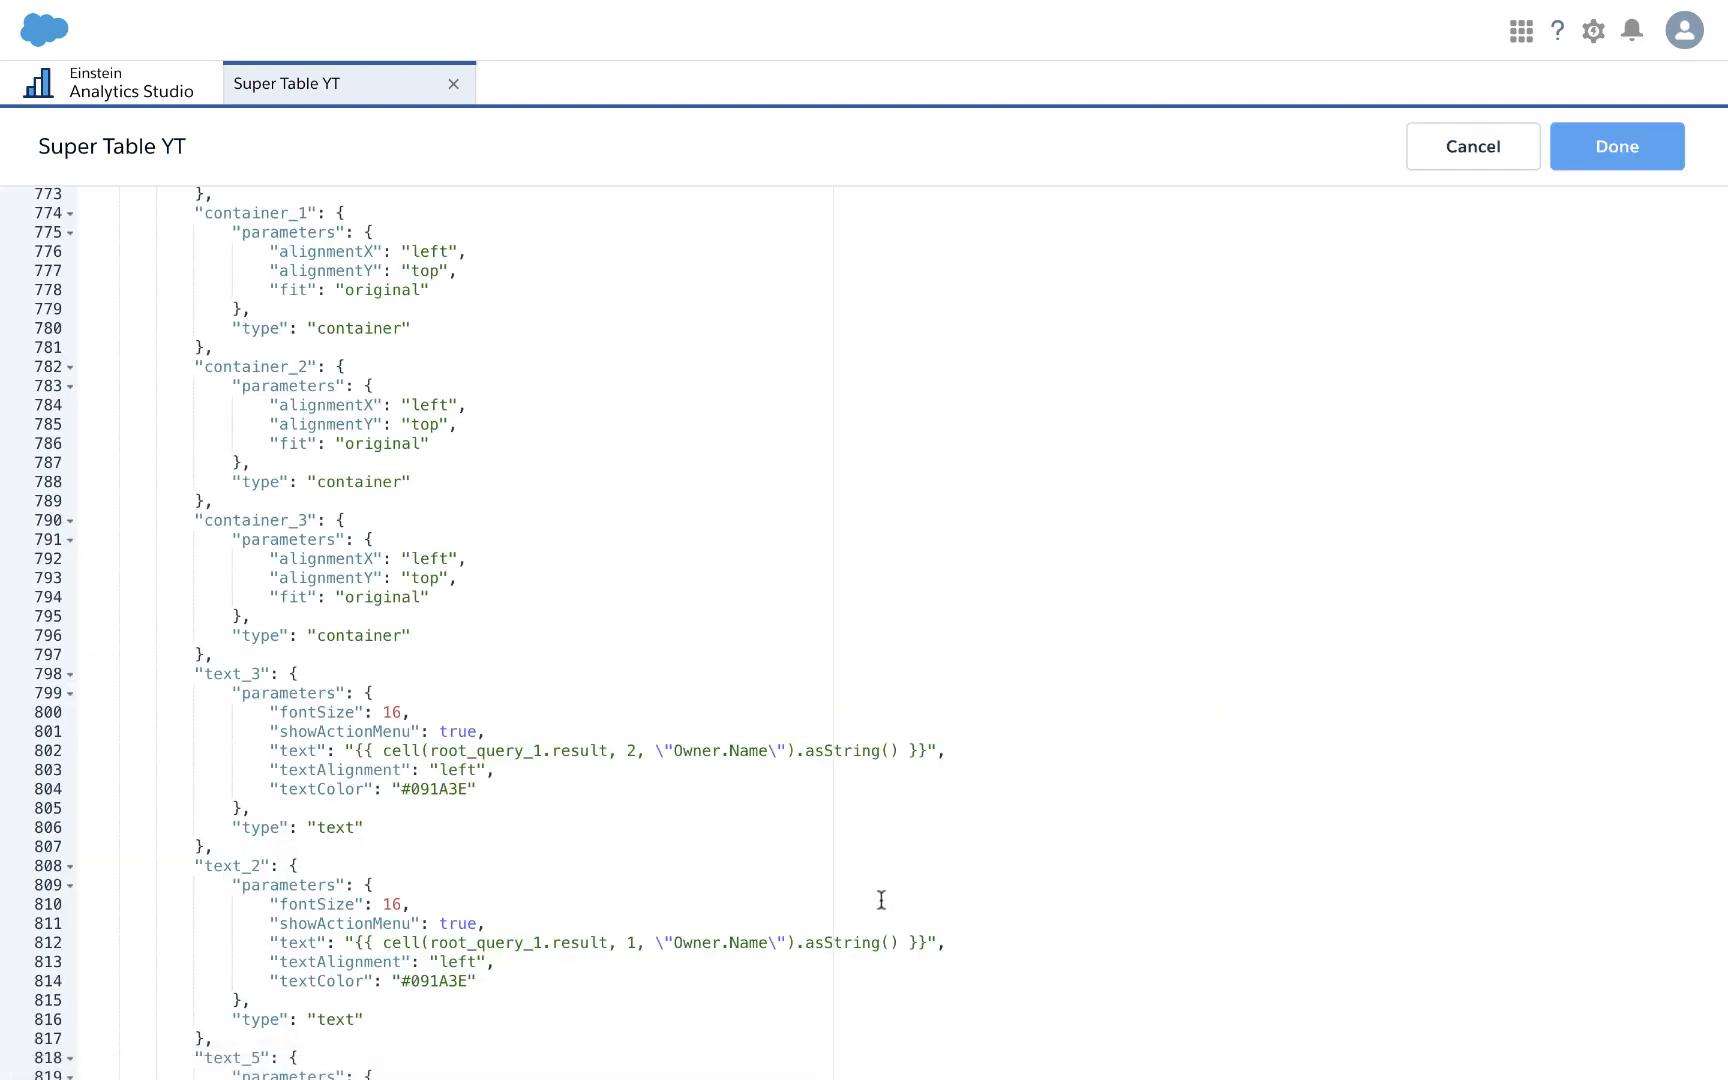
pyautogui.hotkey('ctrl', 'f')
pyautogui.write('bru')
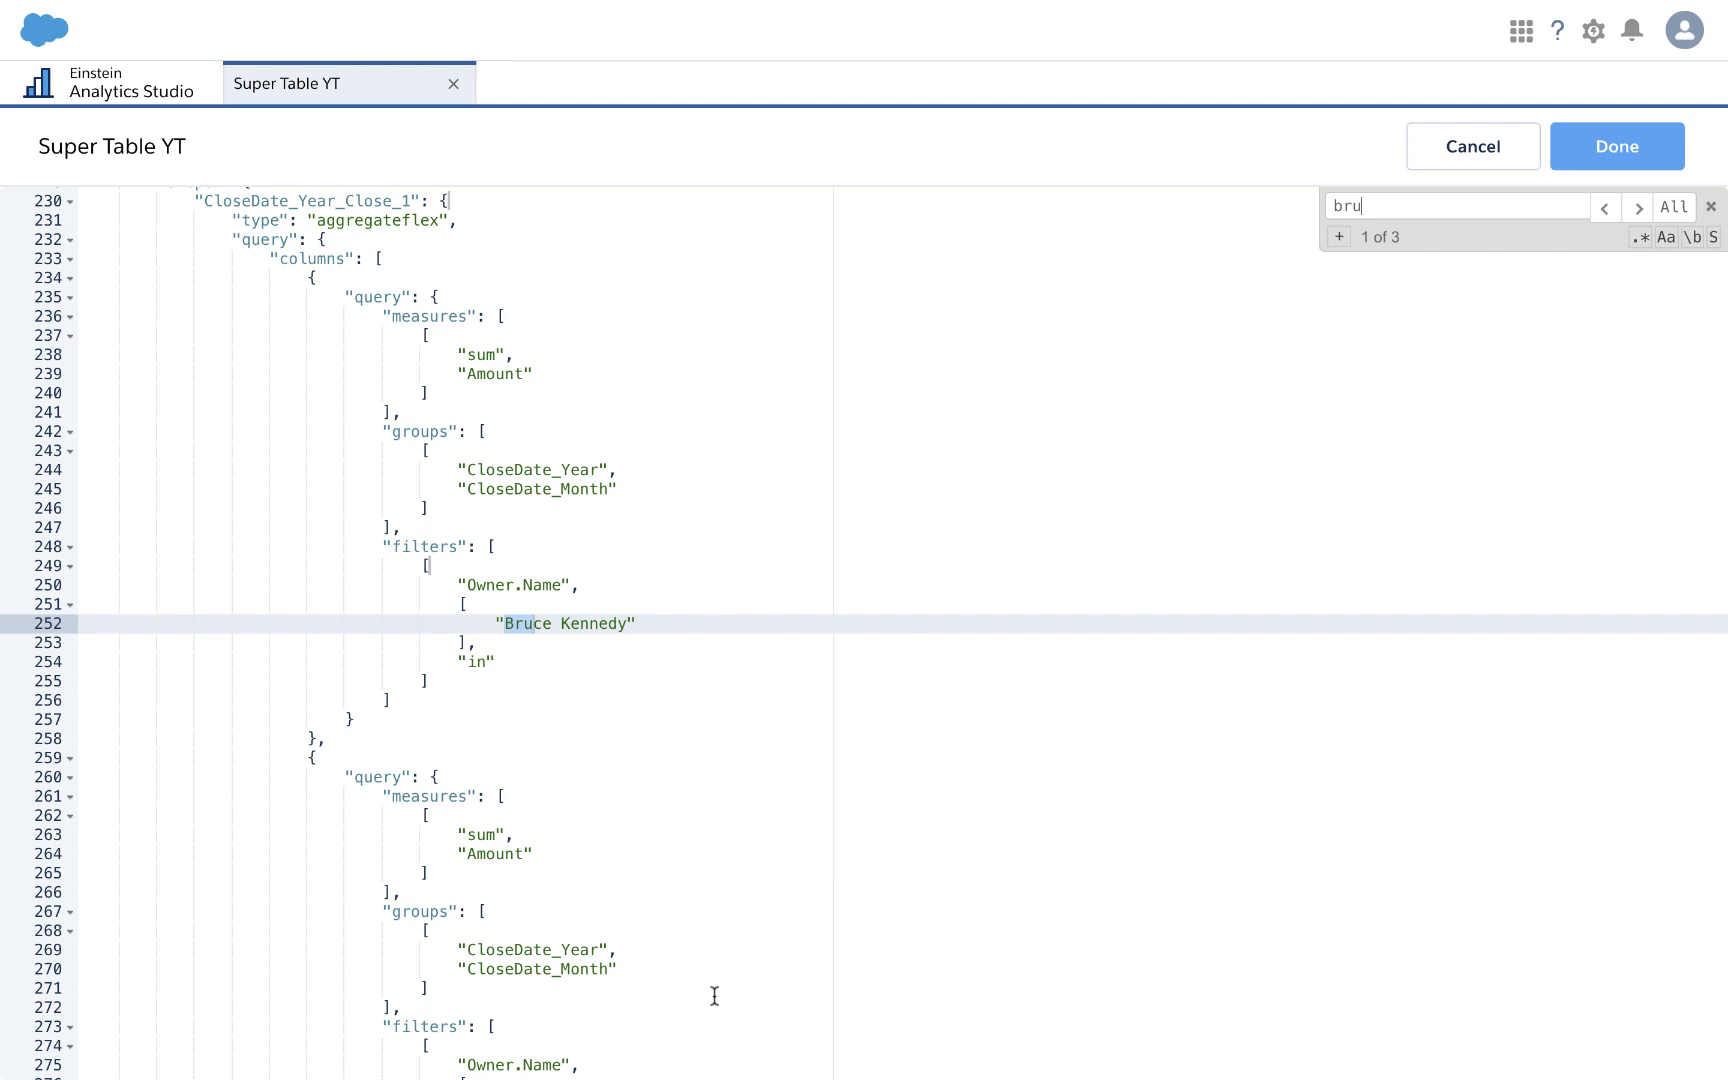
pyautogui.scroll(-3, 714, 996)
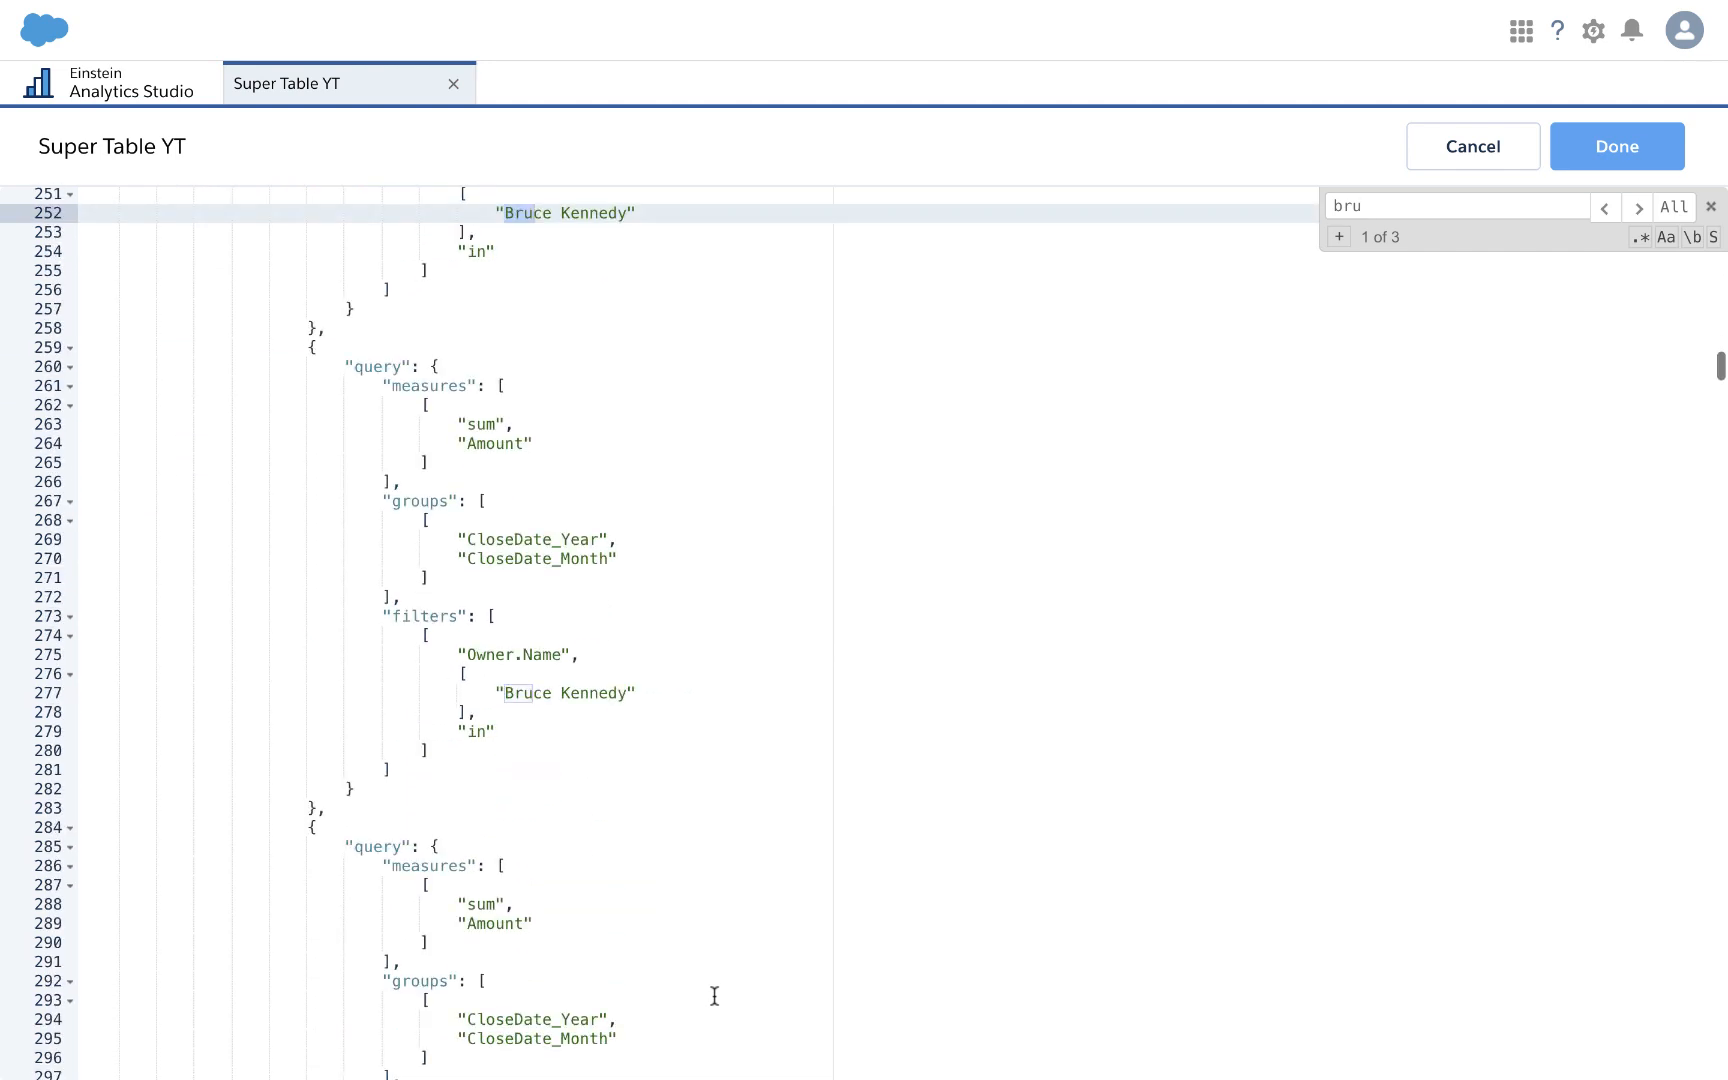
pyautogui.scroll(3, 714, 996)
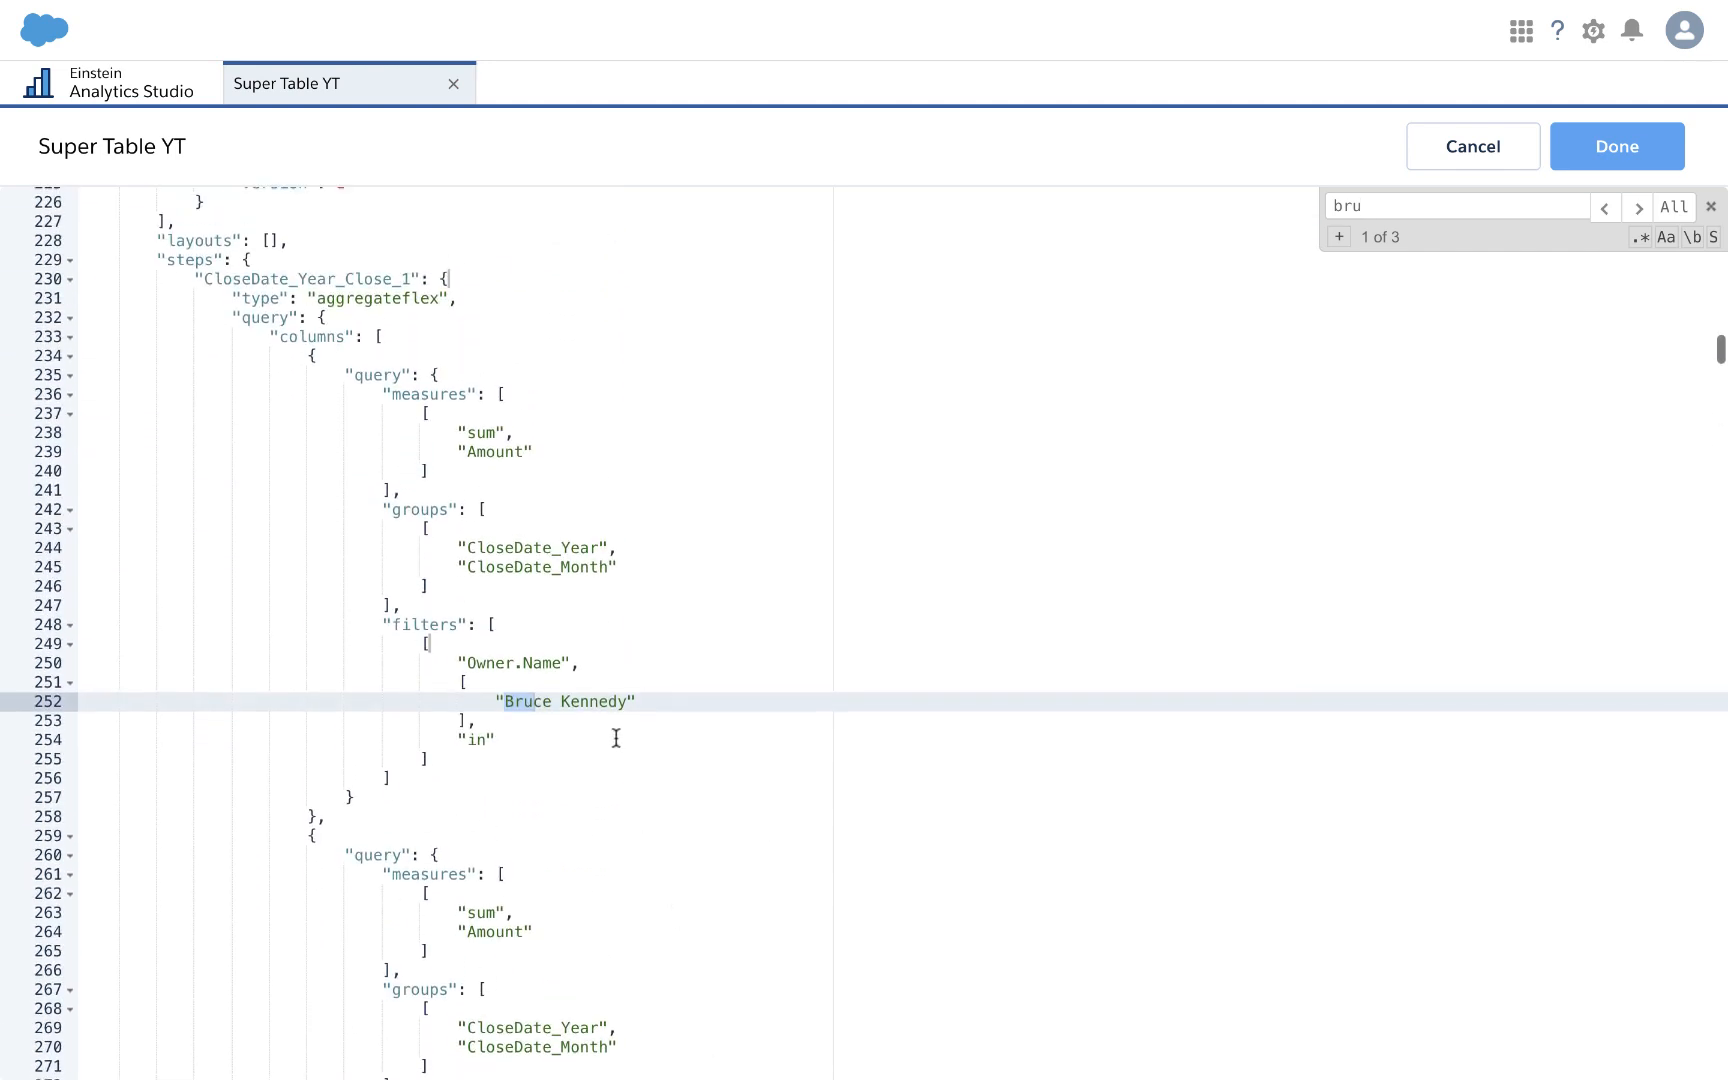
pyautogui.click(506, 701)
pyautogui.moveTo(506, 701); pyautogui.dragTo(629, 706)
pyautogui.write('{{ cell(root_query_1.result, 0, \\"Owner.Name\\").asString() }}')
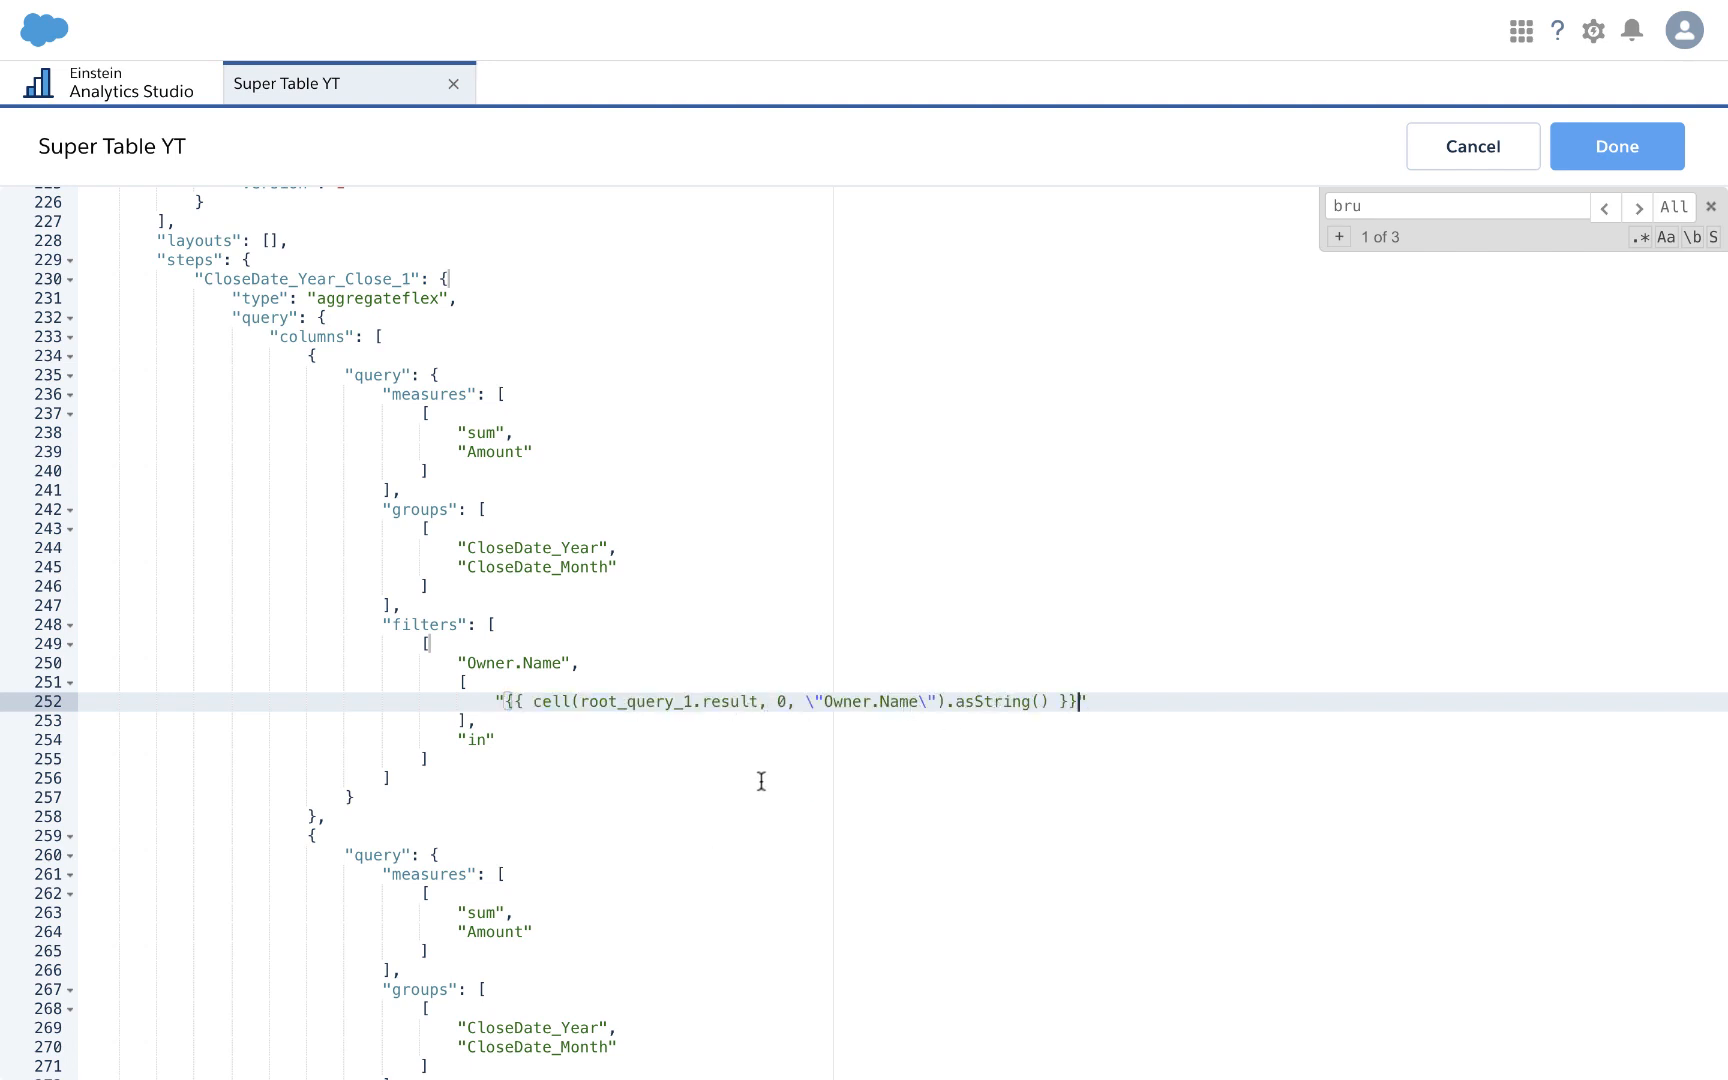
# Step: Replace the second and third owner filter values with row 1 and row 2 bindings, then save
pyautogui.scroll(-4, 679, 875)
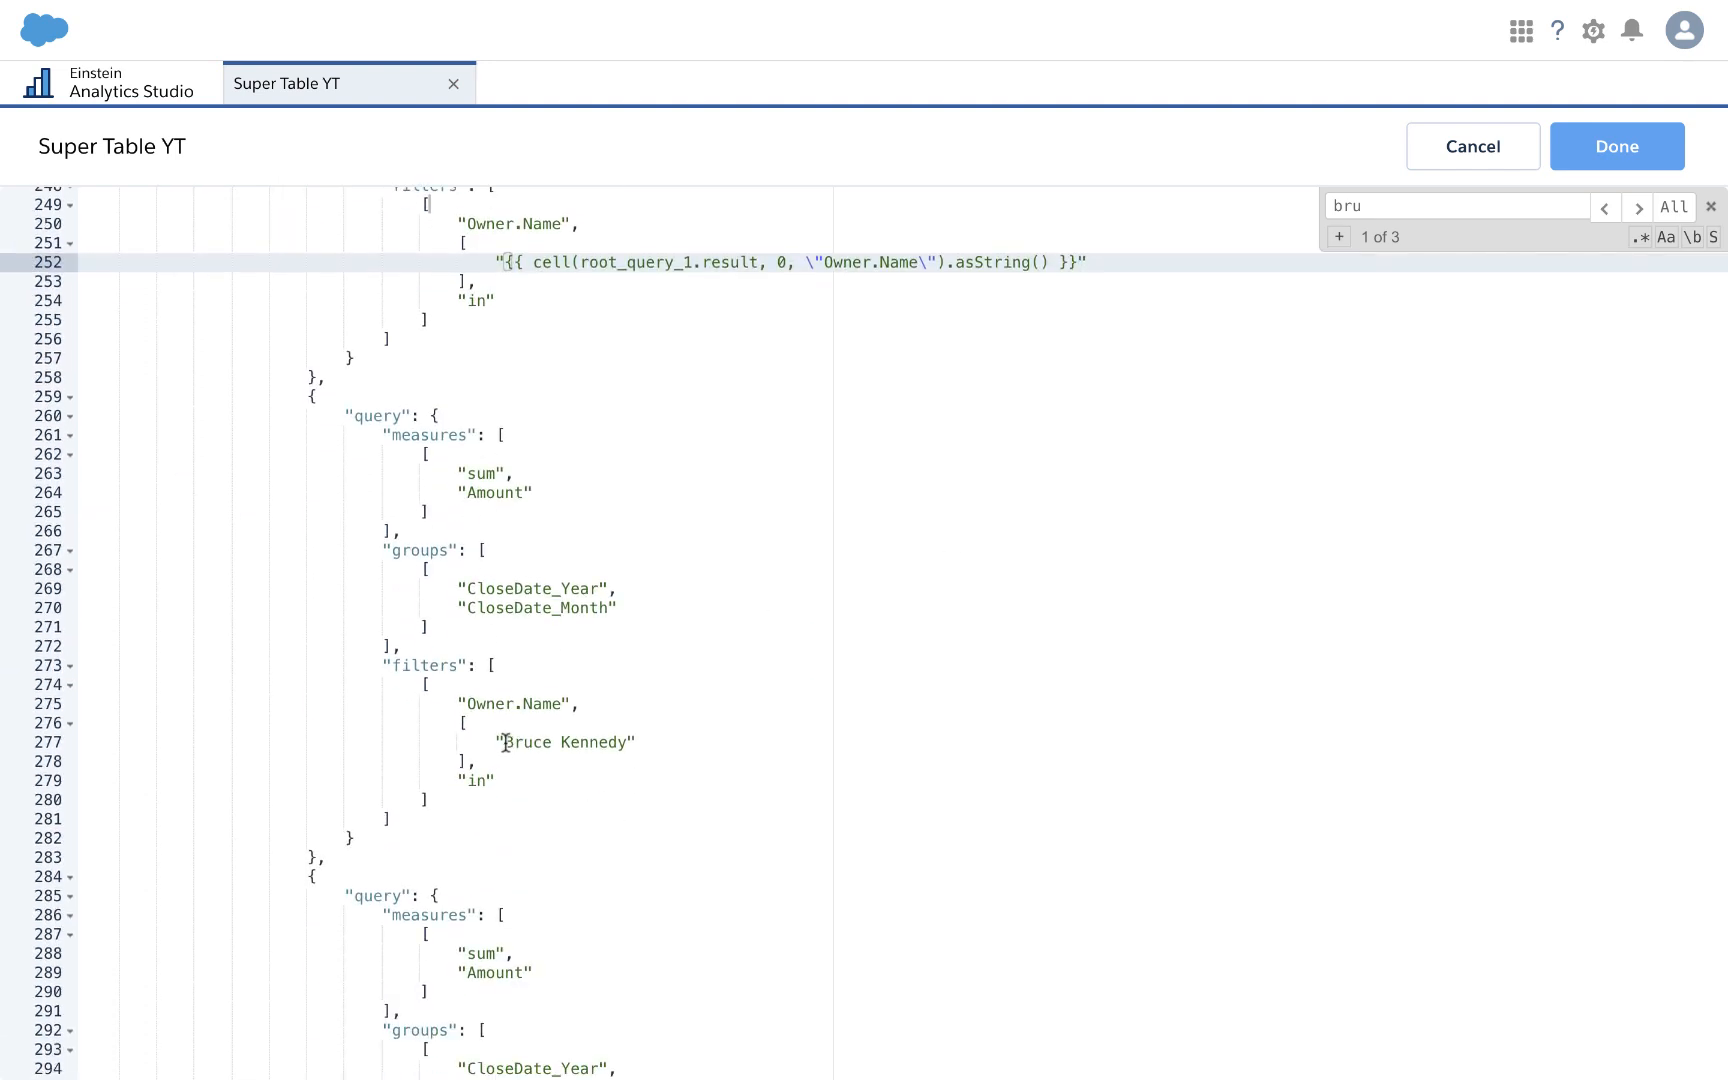
pyautogui.moveTo(504, 742); pyautogui.dragTo(626, 745)
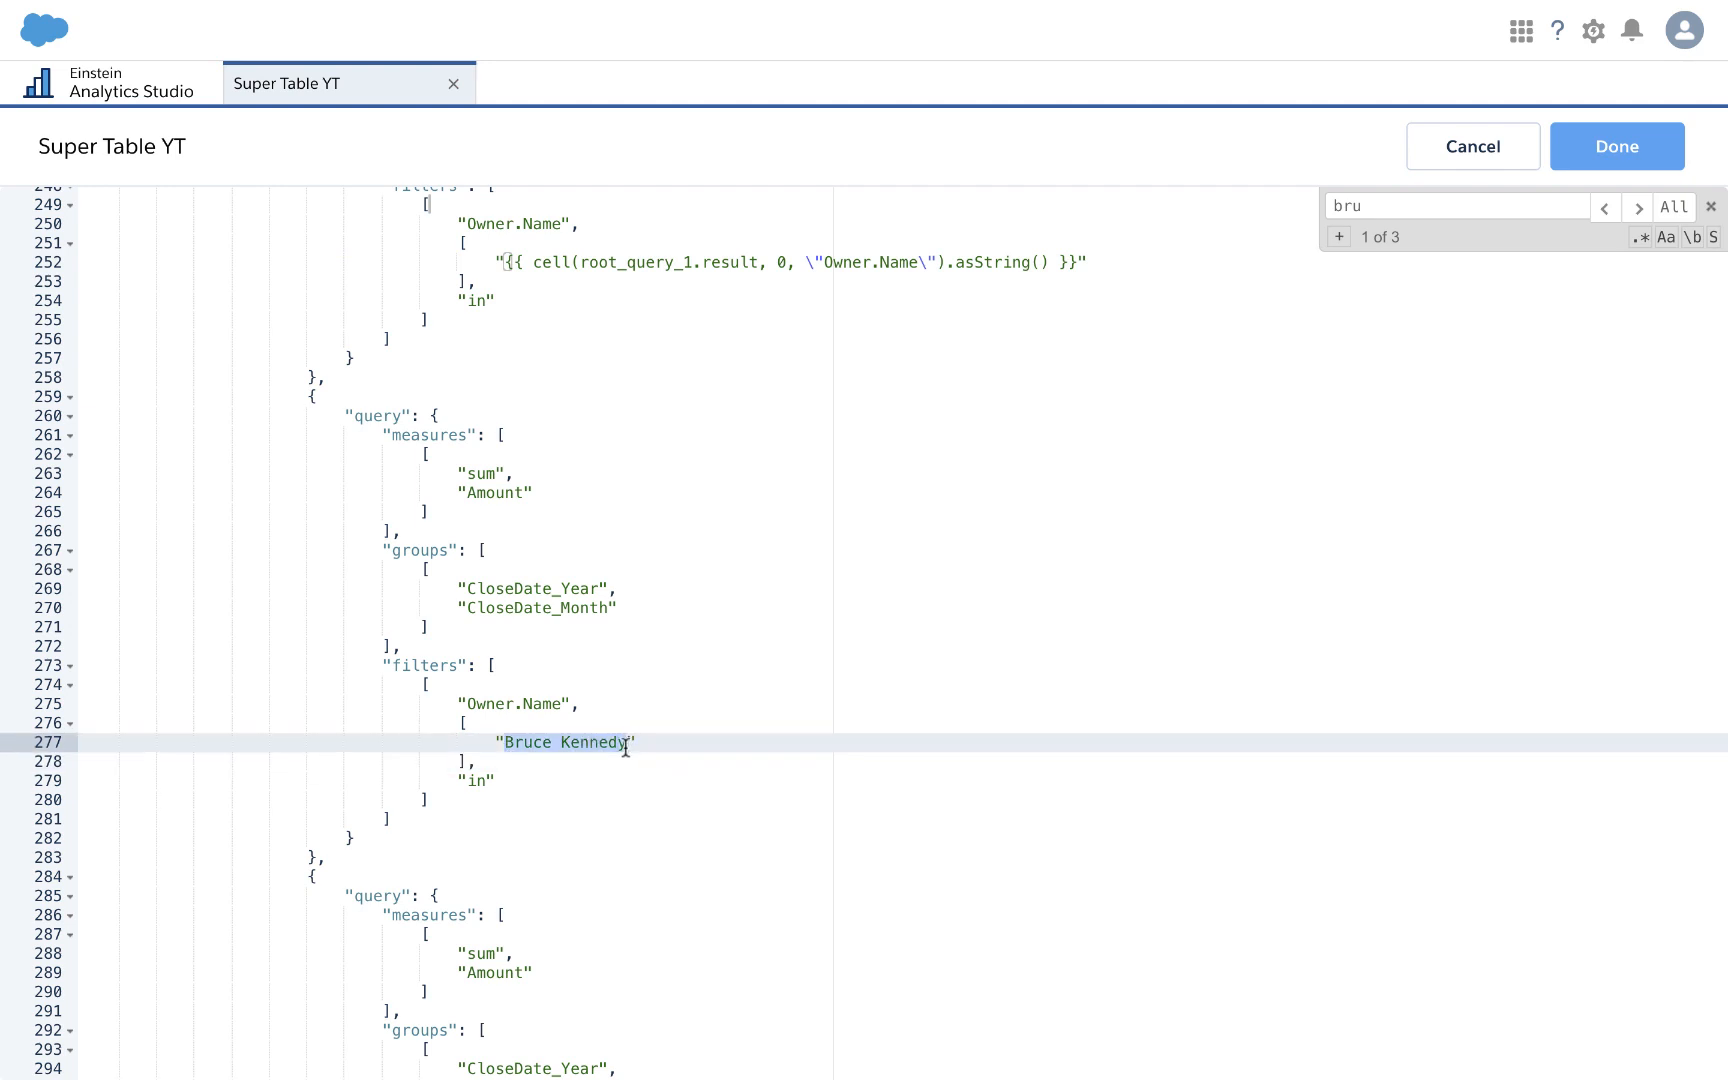
pyautogui.write('{{ cell(root_query_1.result, 0, \\"Owner.Name\\").asString() }}')
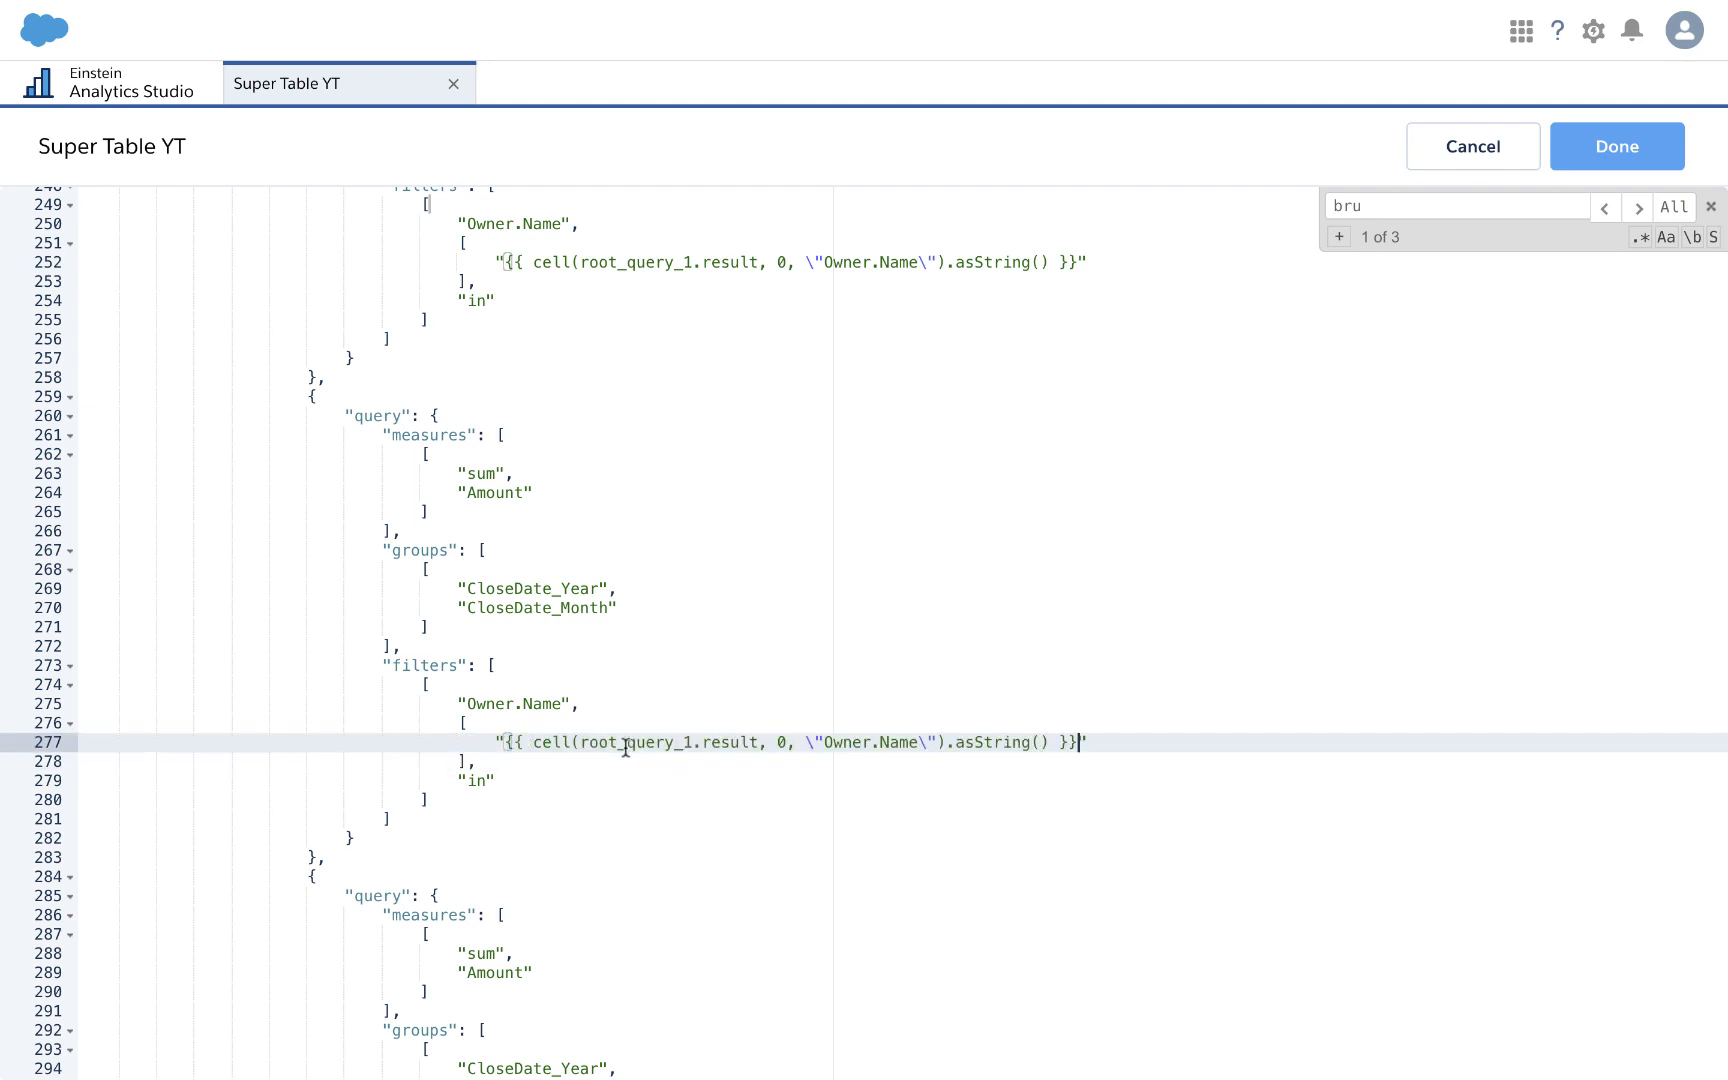
pyautogui.doubleClick(781, 742)
pyautogui.write('1')
pyautogui.scroll(-5, 752, 891)
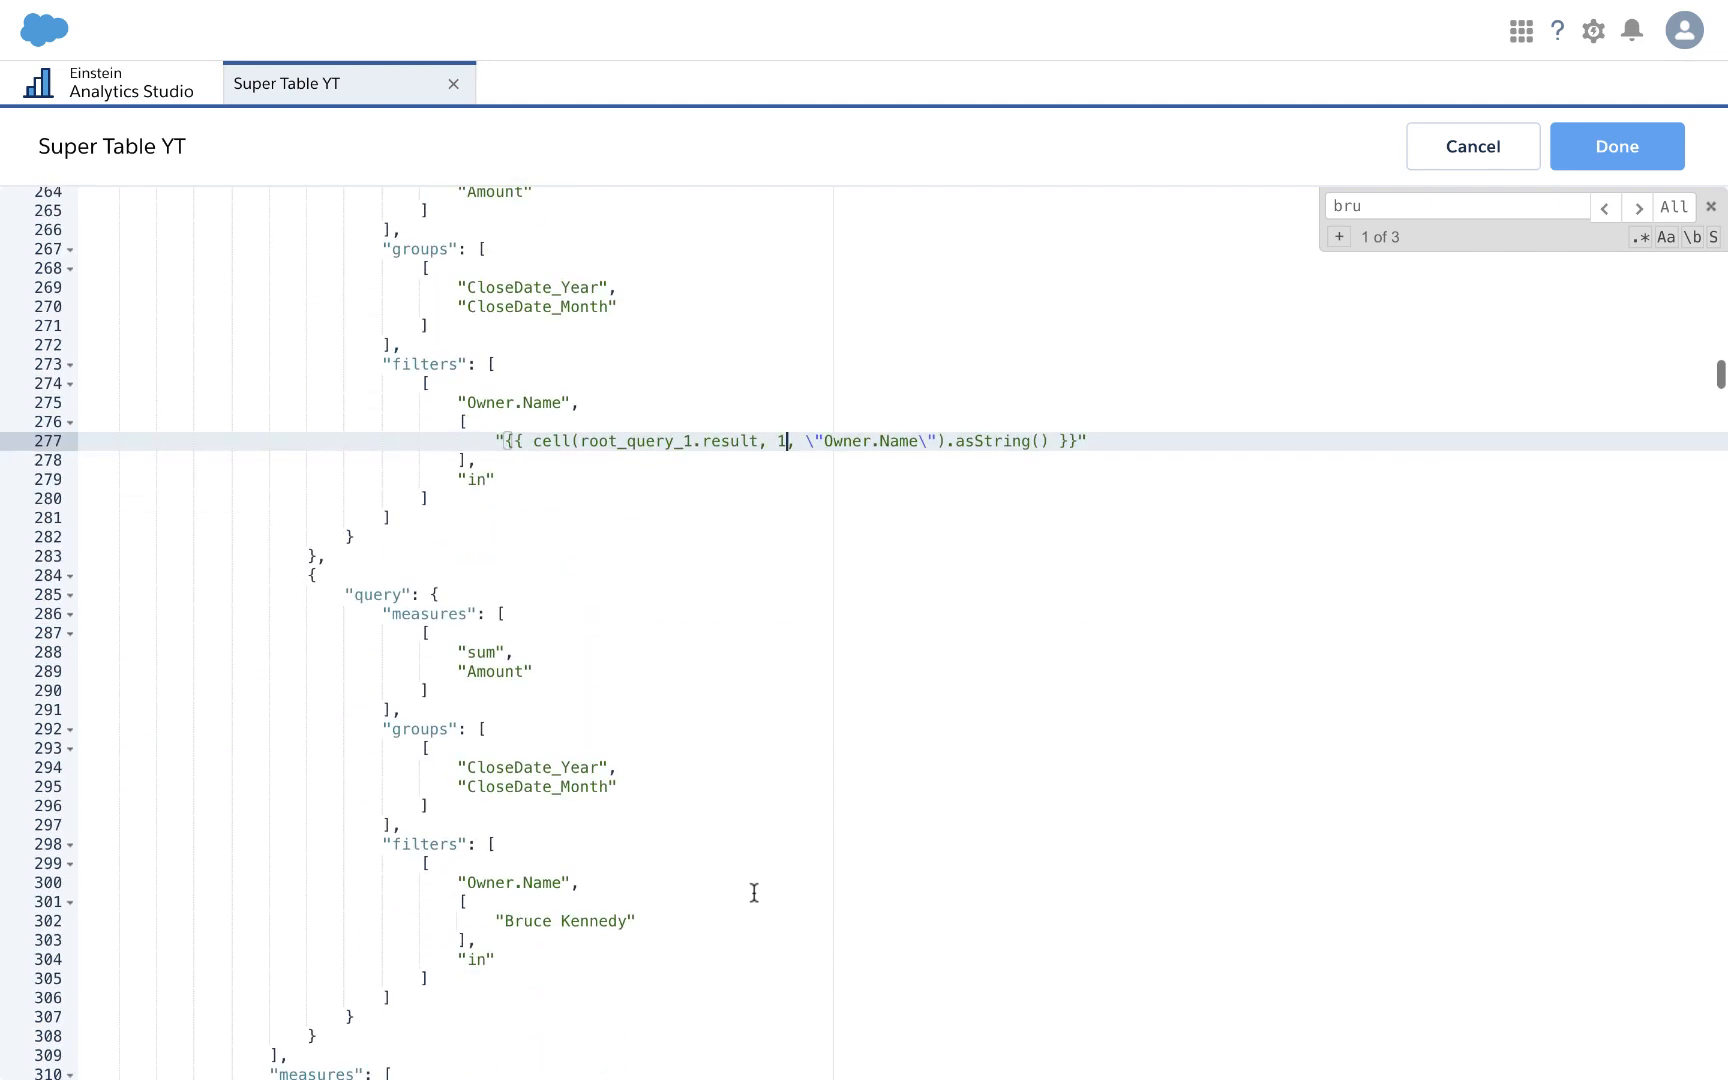
pyautogui.moveTo(503, 697); pyautogui.dragTo(627, 700)
pyautogui.write('{{ cell(root_query_1.result, 0, \\"Owner.Name\\").asString() }}')
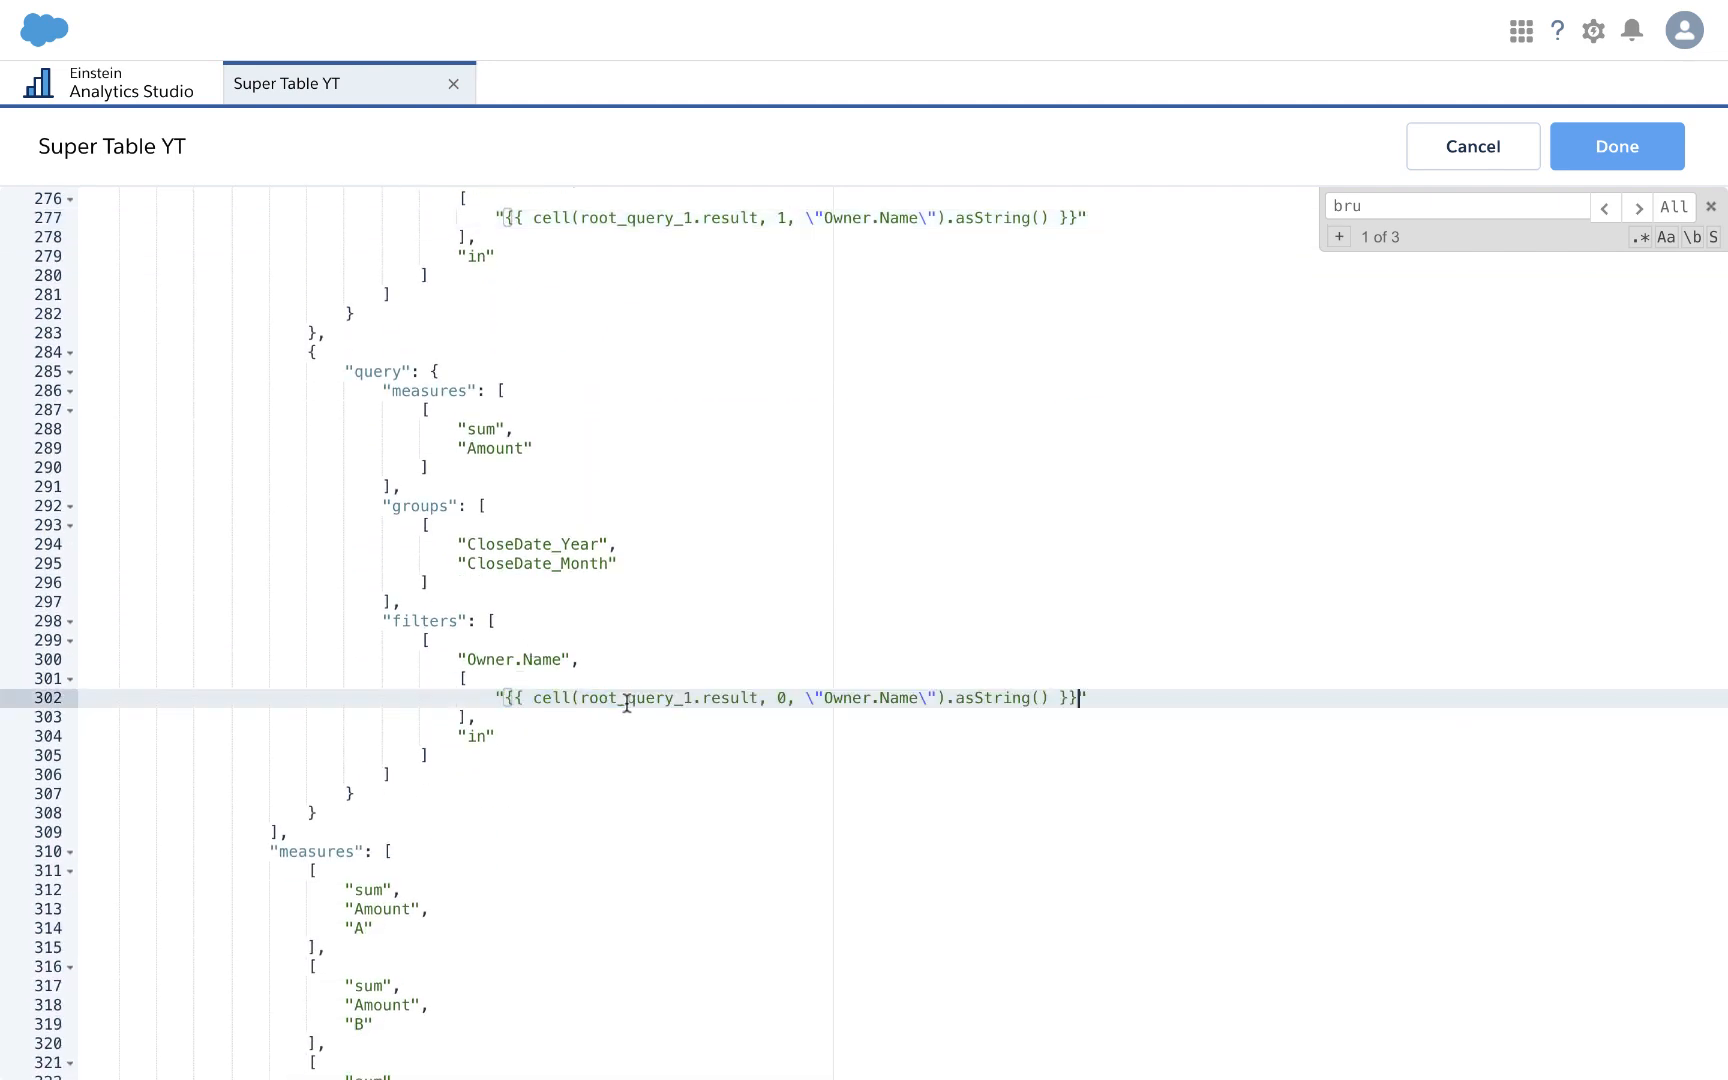
pyautogui.doubleClick(783, 697)
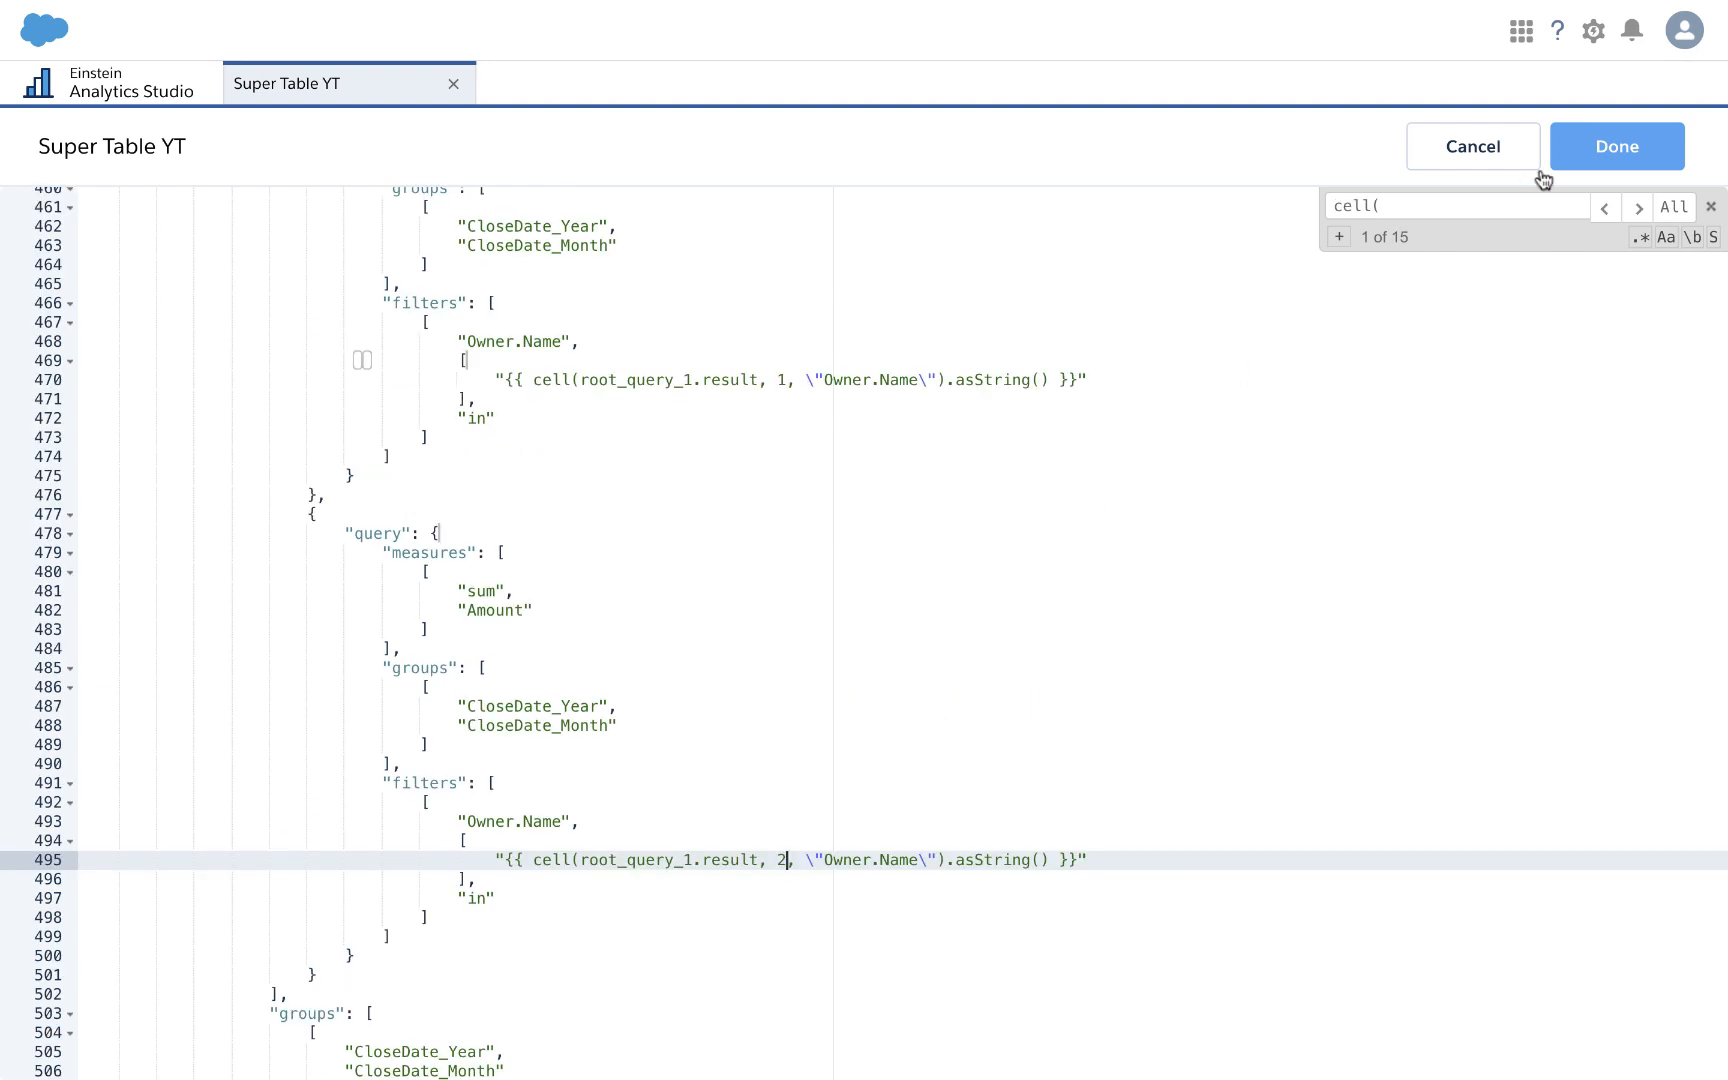
pyautogui.click(1606, 127)
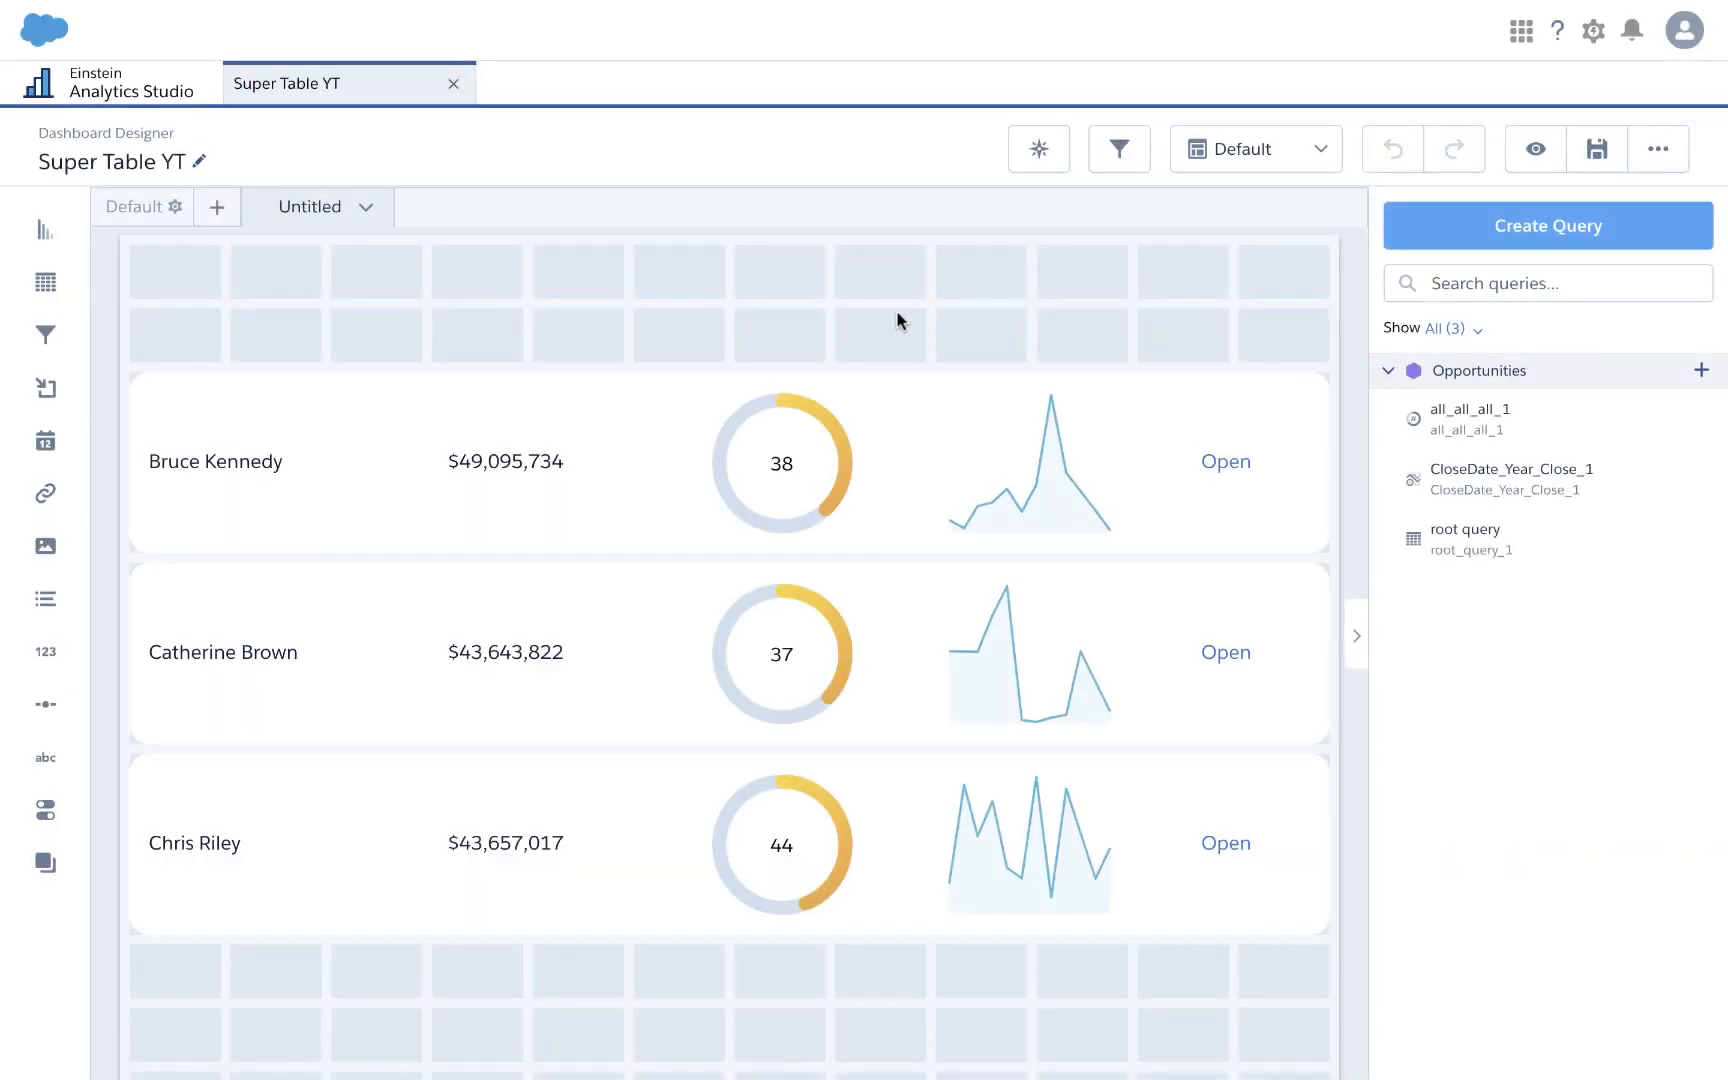